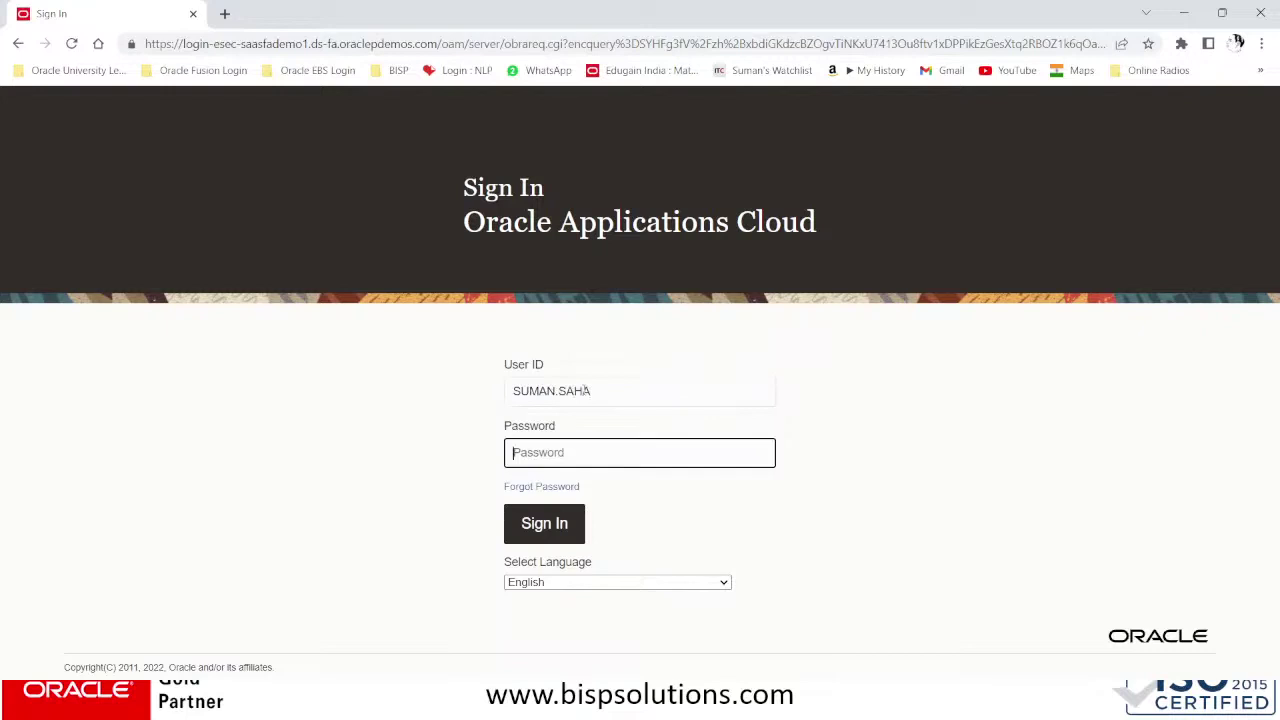
Step: Paste the saved account password from clipboard history and sign in
{"action": "key", "text": "super+v"}
{"action": "scroll", "coordinate": [587, 346], "scroll_direction": "down", "scroll_amount": 1}
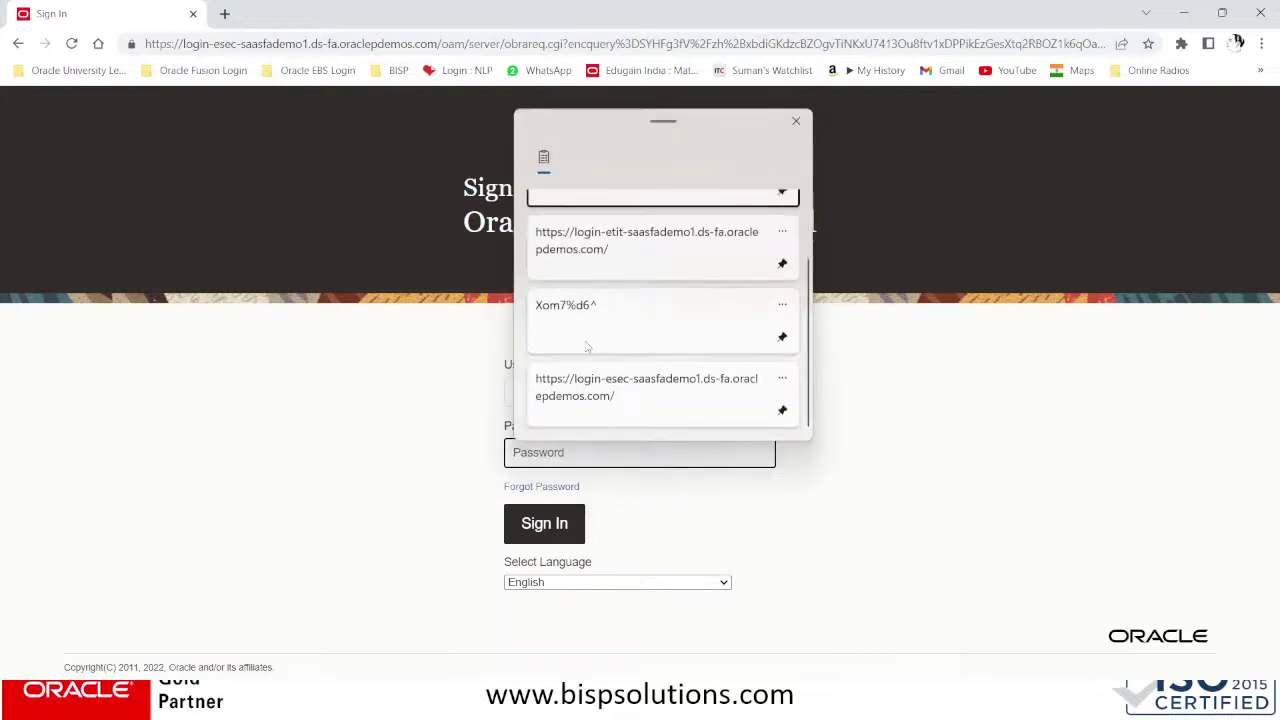
{"action": "left_click", "coordinate": [588, 330]}
{"action": "left_click", "coordinate": [557, 523]}
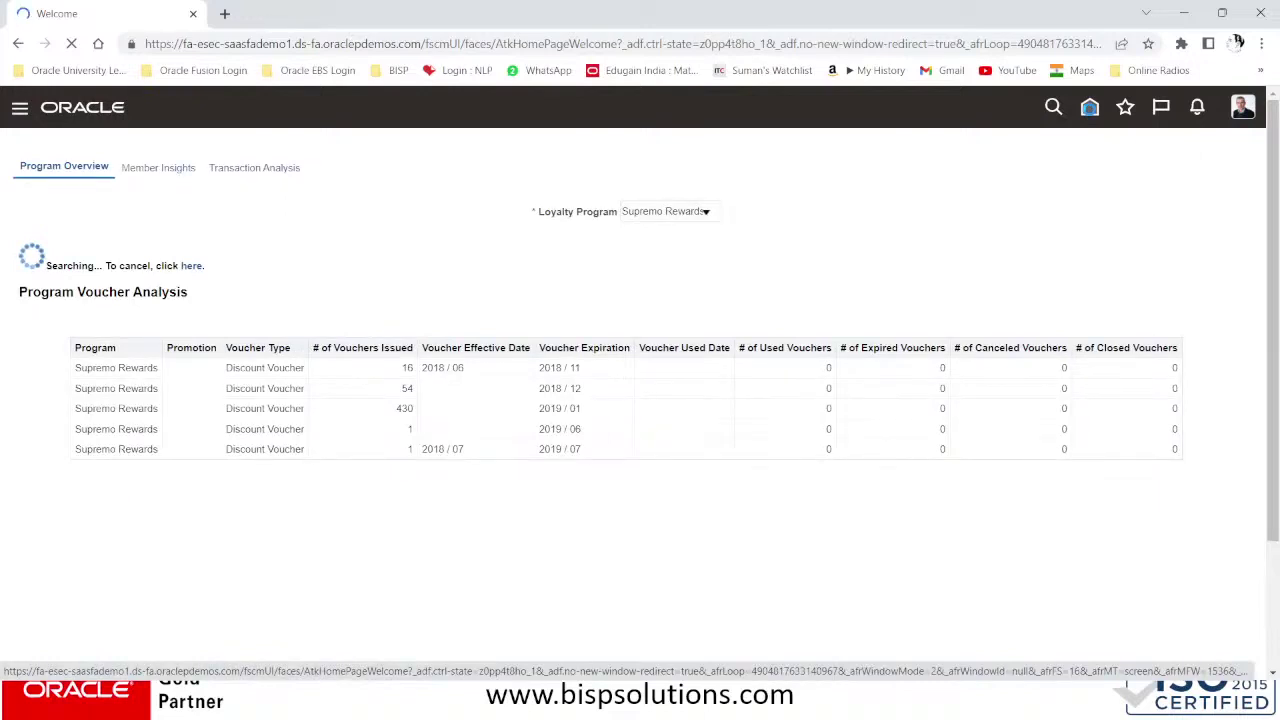
Step: Go to Setup and Maintenance and open Manage Receivables Activities under the Receivables area
{"action": "left_click", "coordinate": [1090, 107]}
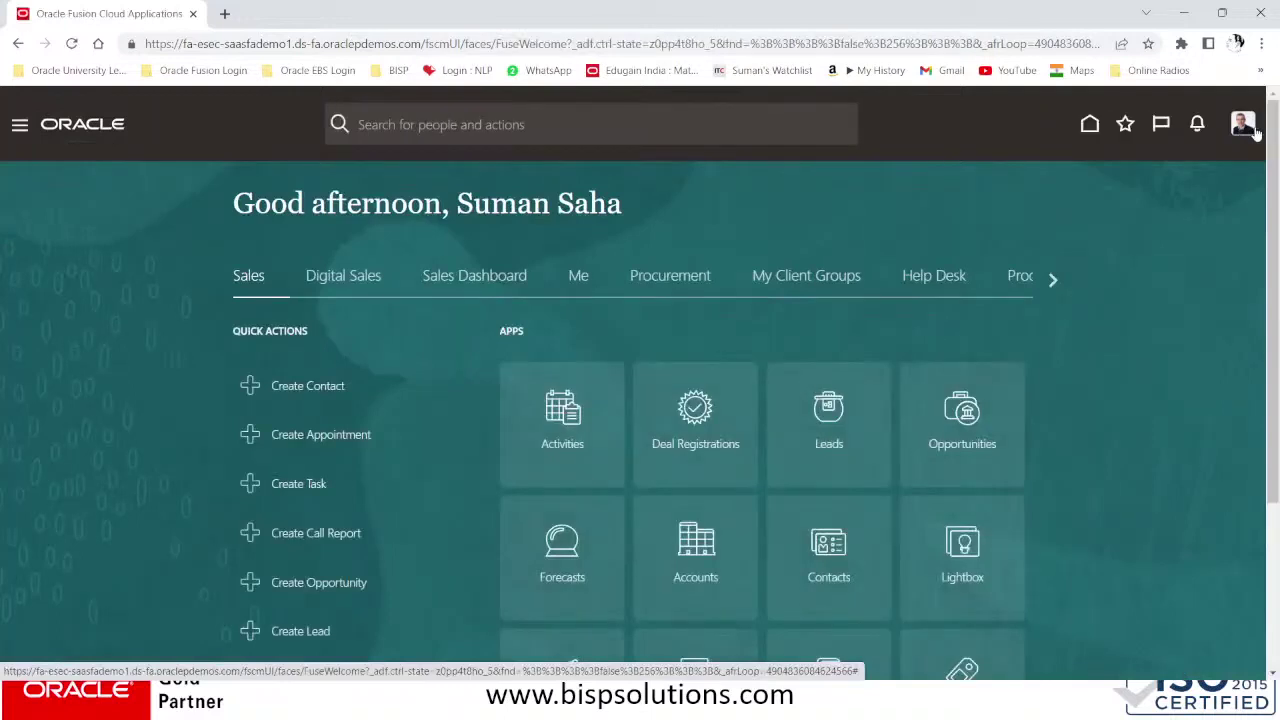
{"action": "left_click", "coordinate": [1245, 126]}
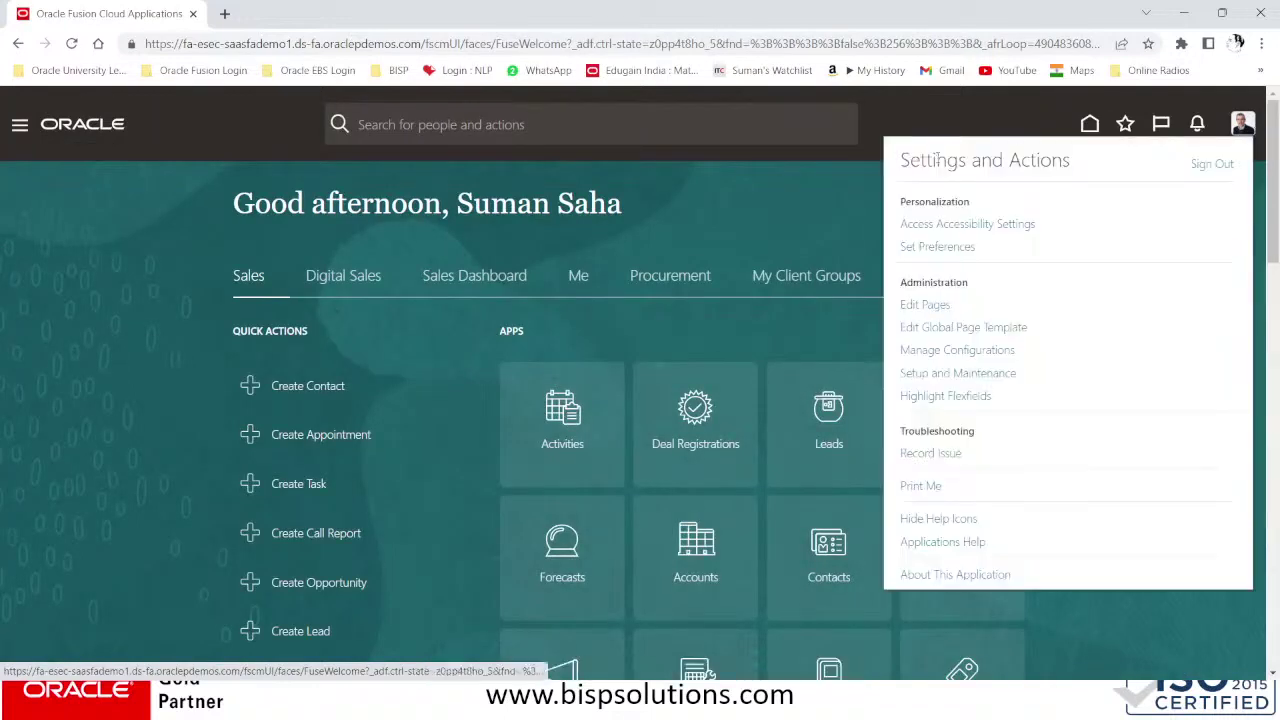
{"action": "left_click", "coordinate": [953, 376]}
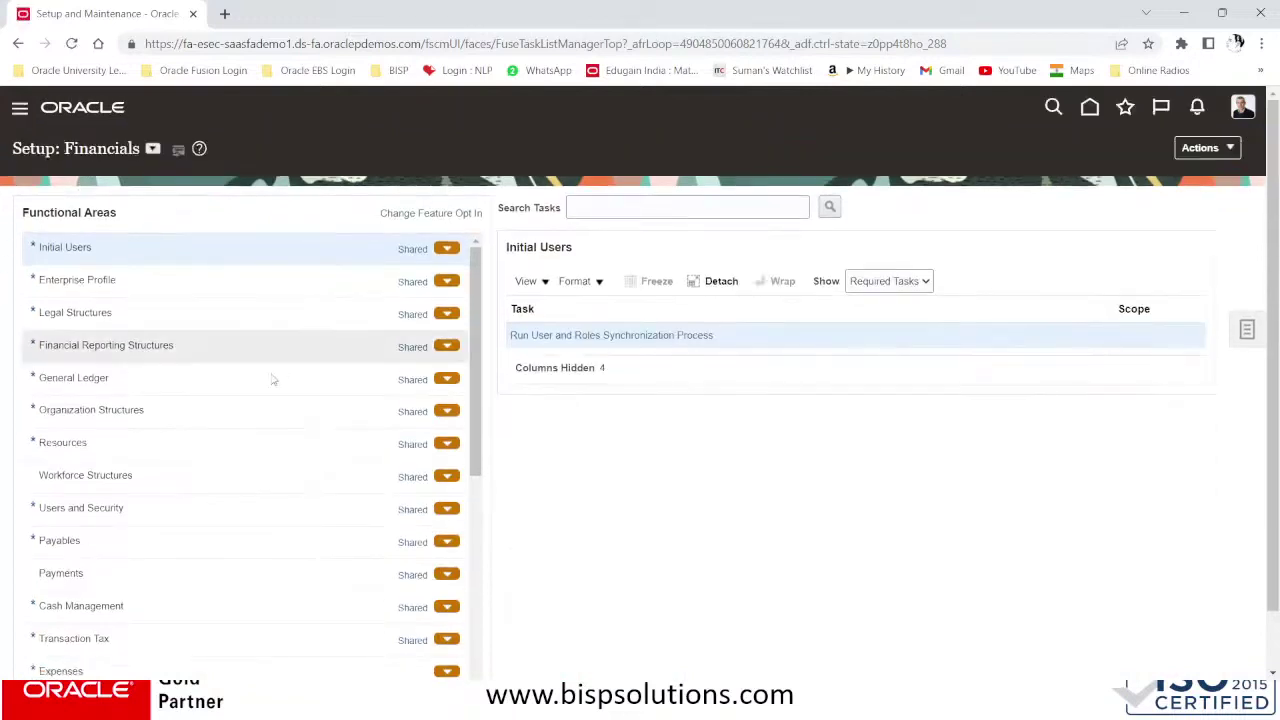
{"action": "scroll", "coordinate": [240, 400], "scroll_direction": "down", "scroll_amount": 3}
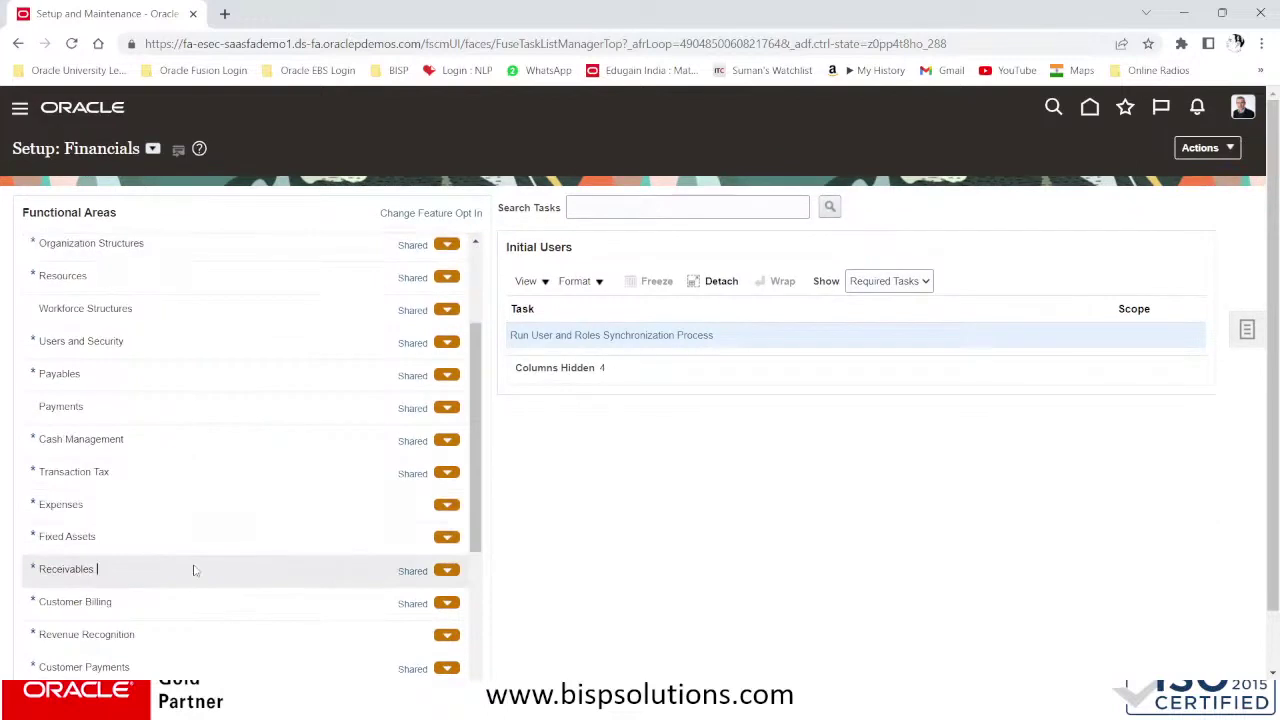
{"action": "left_click", "coordinate": [194, 568]}
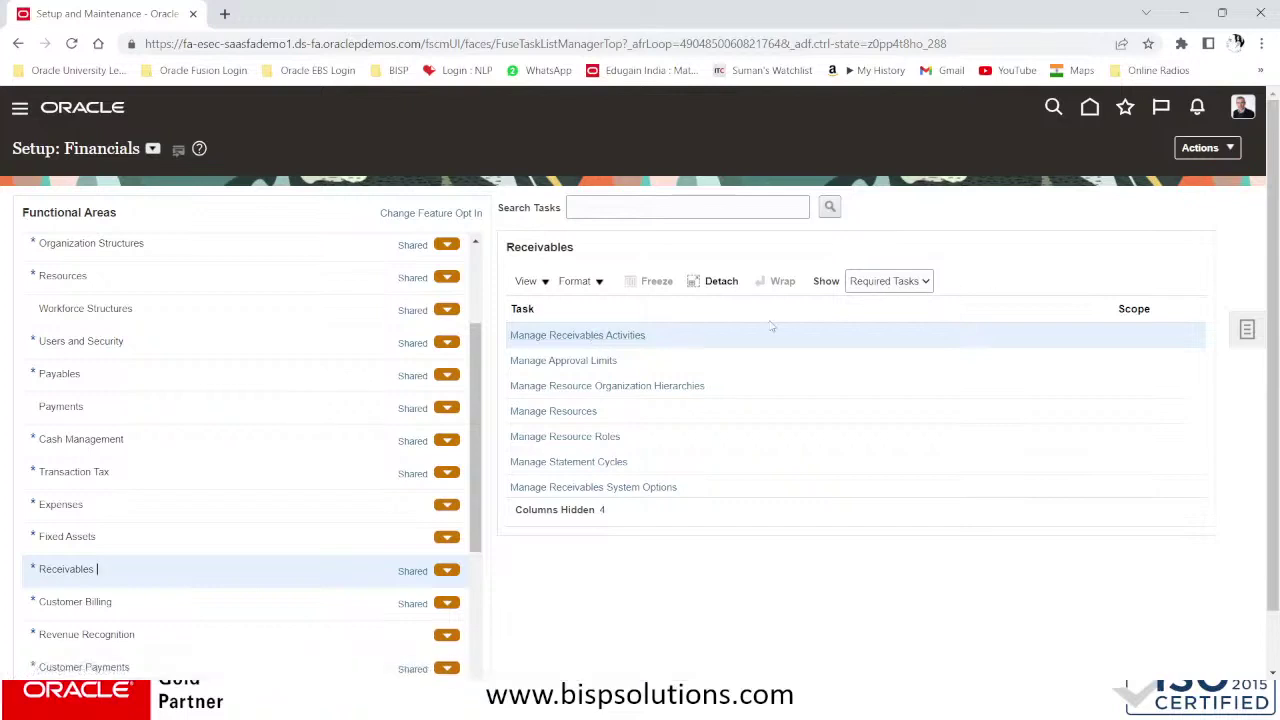
{"action": "left_click", "coordinate": [622, 337]}
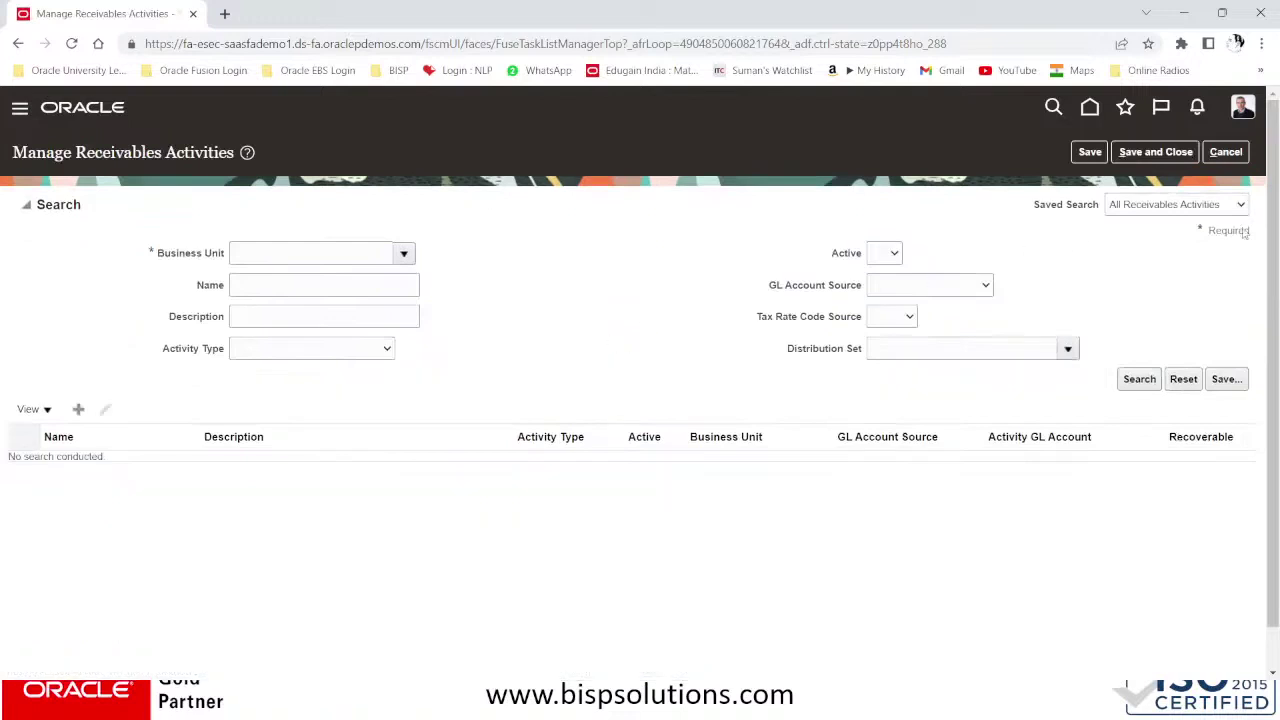
Step: Apply the BISP_Receivables Activities saved search and open the Misc Cash Receipt activity
{"action": "left_click", "coordinate": [1194, 206]}
{"action": "left_click", "coordinate": [1168, 226]}
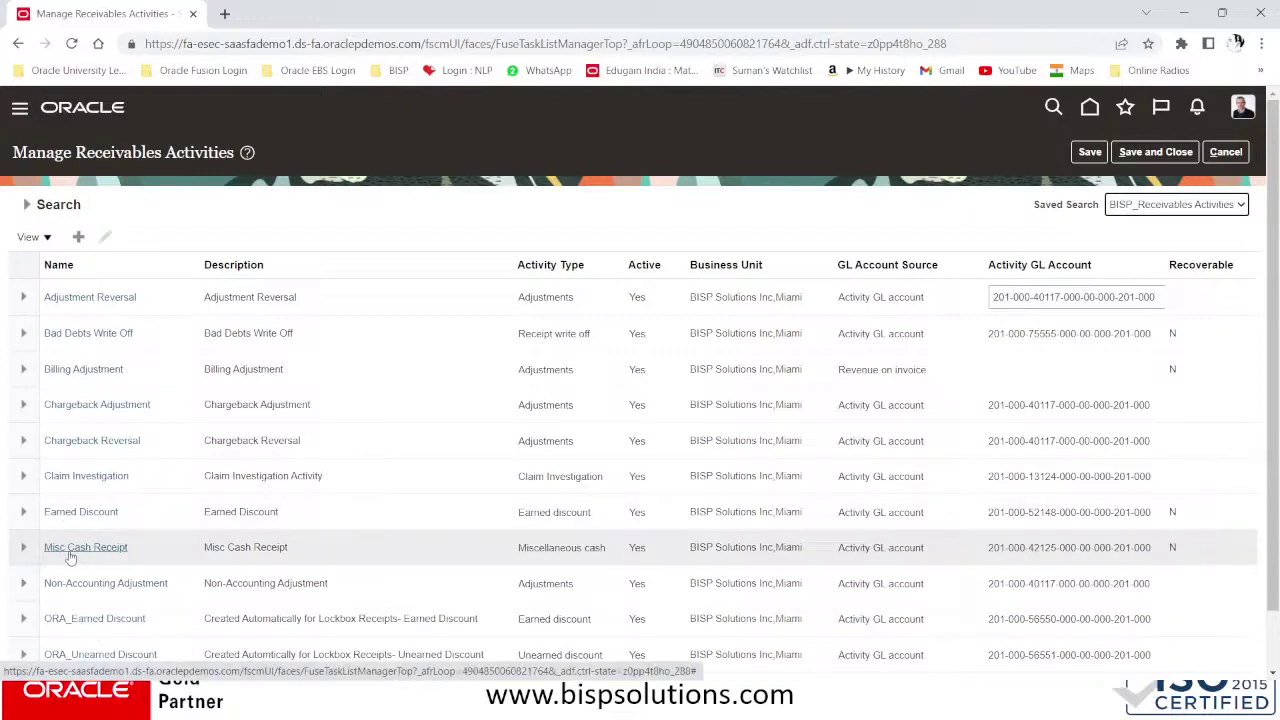
{"action": "left_click", "coordinate": [69, 552]}
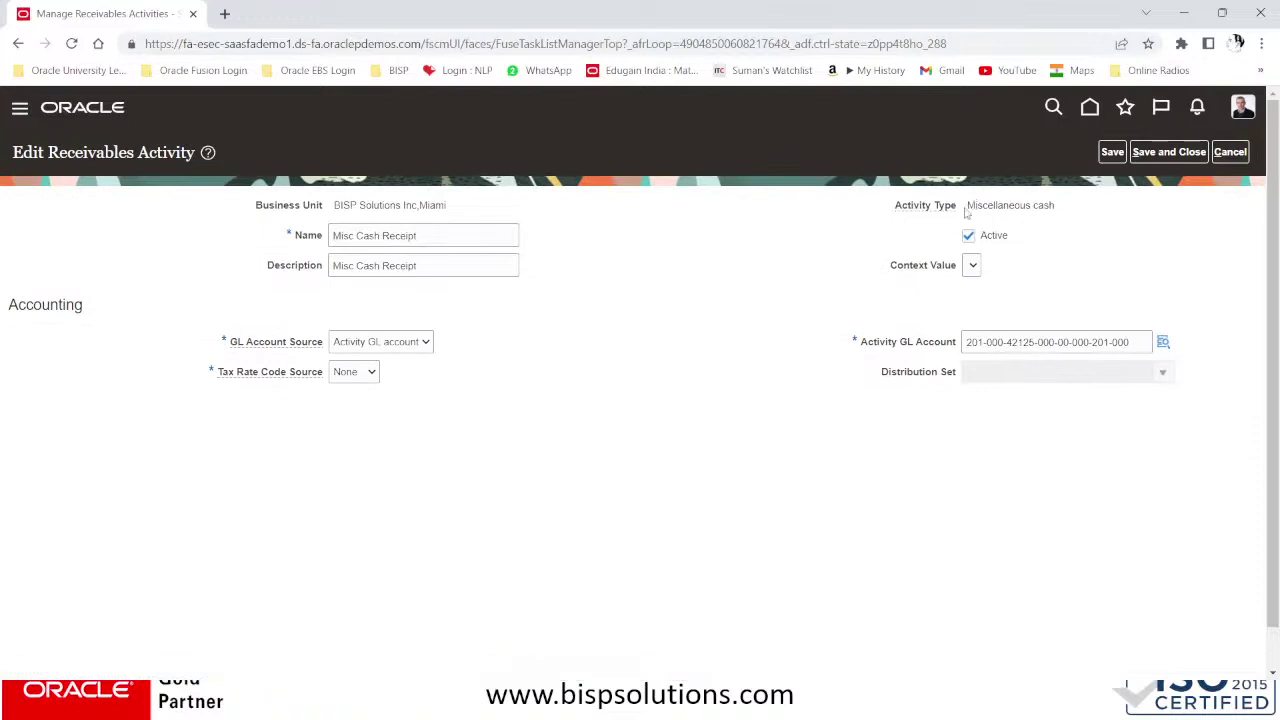
Step: Review the Misc Cash Receipt activity's name, business unit, description and Miscellaneous cash type
{"action": "left_click_drag", "start_coordinate": [967, 212], "coordinate": [1092, 213]}
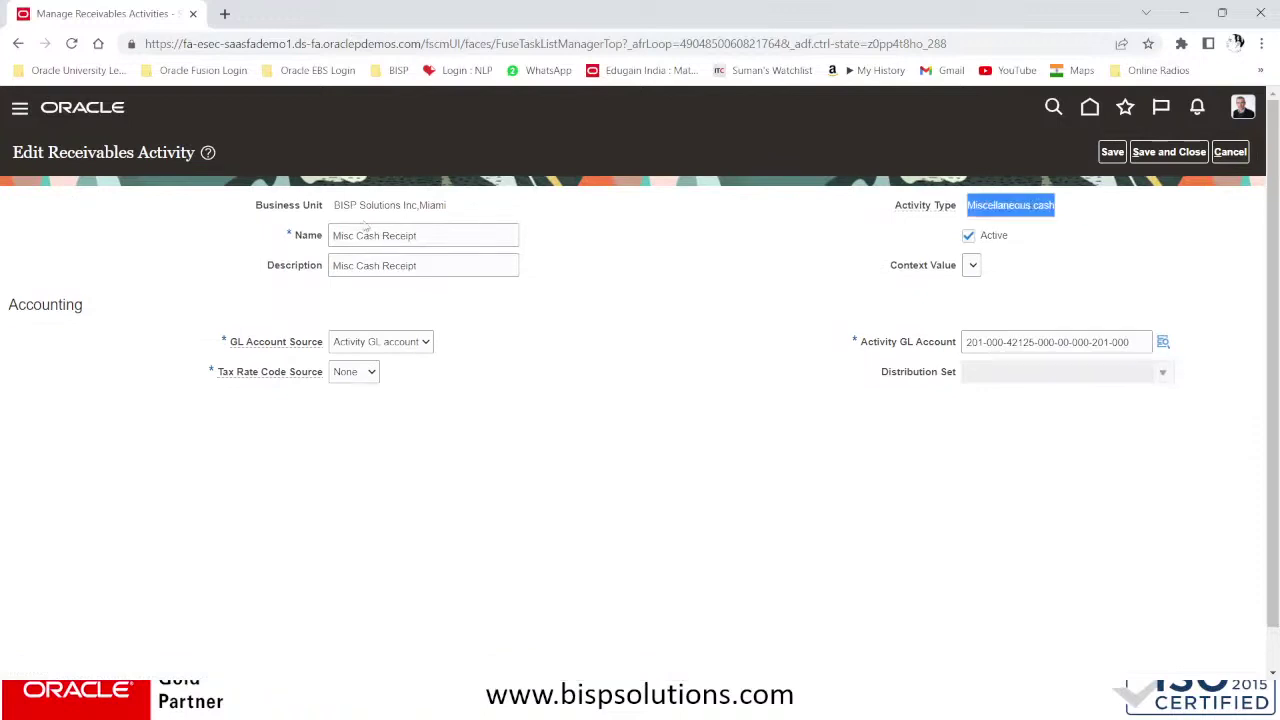
{"action": "triple_click", "coordinate": [449, 239]}
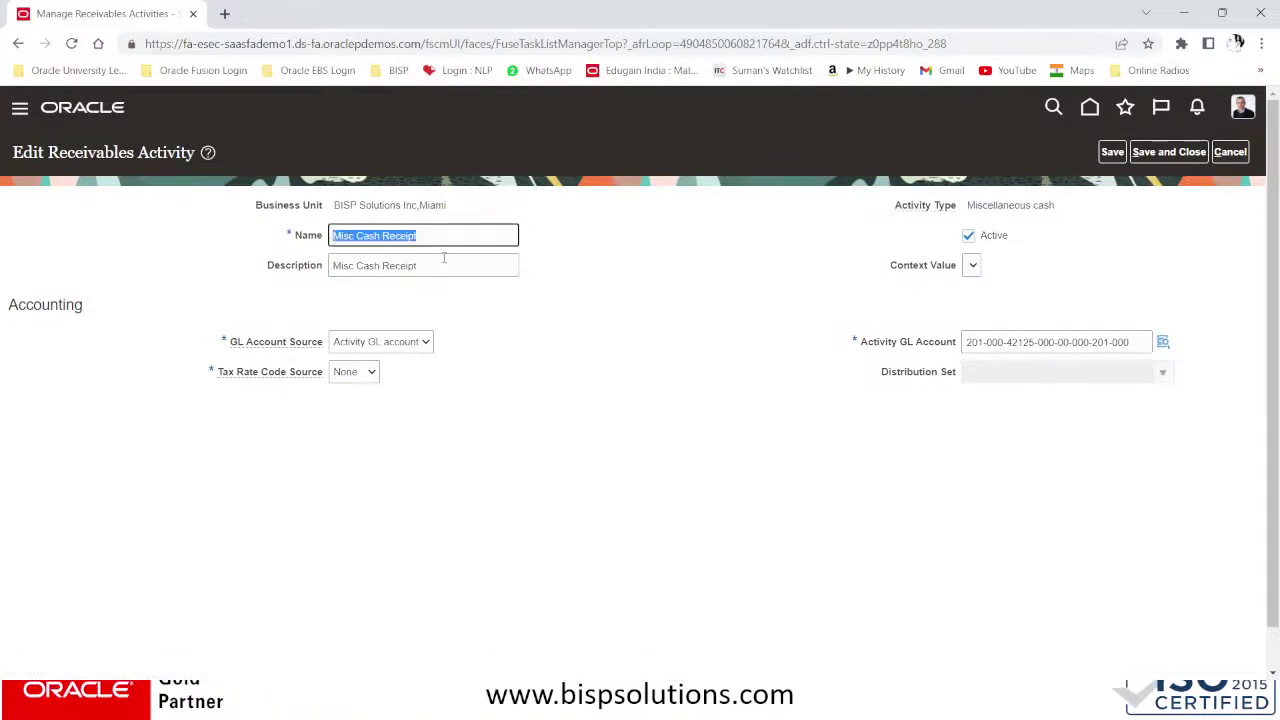
{"action": "left_click_drag", "start_coordinate": [337, 200], "coordinate": [453, 206]}
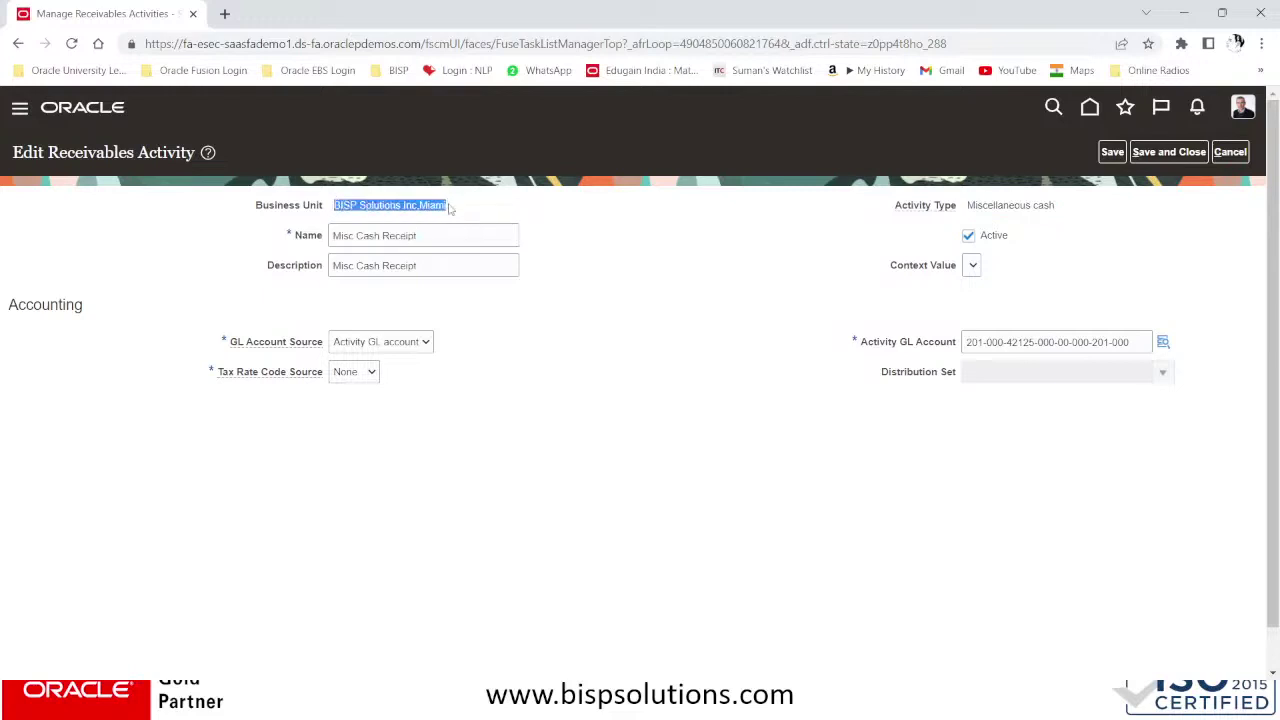
{"action": "left_click", "coordinate": [440, 237]}
{"action": "triple_click", "coordinate": [440, 237]}
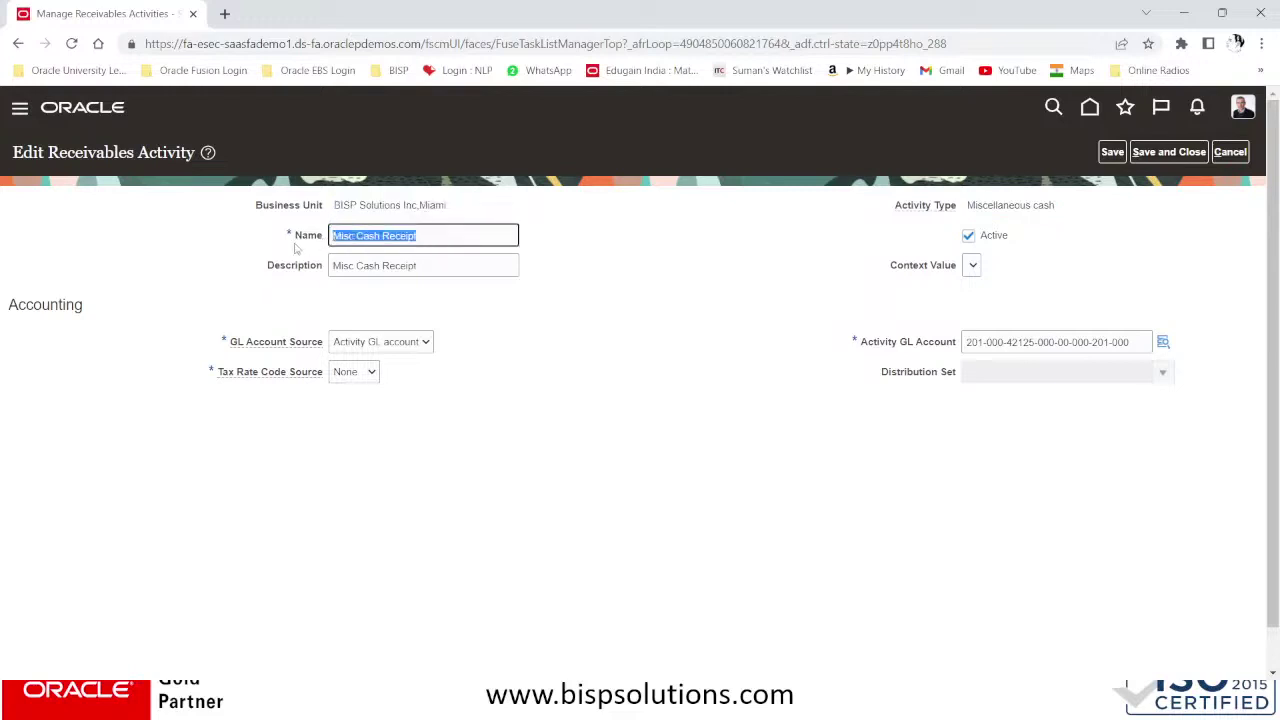
{"action": "triple_click", "coordinate": [455, 268]}
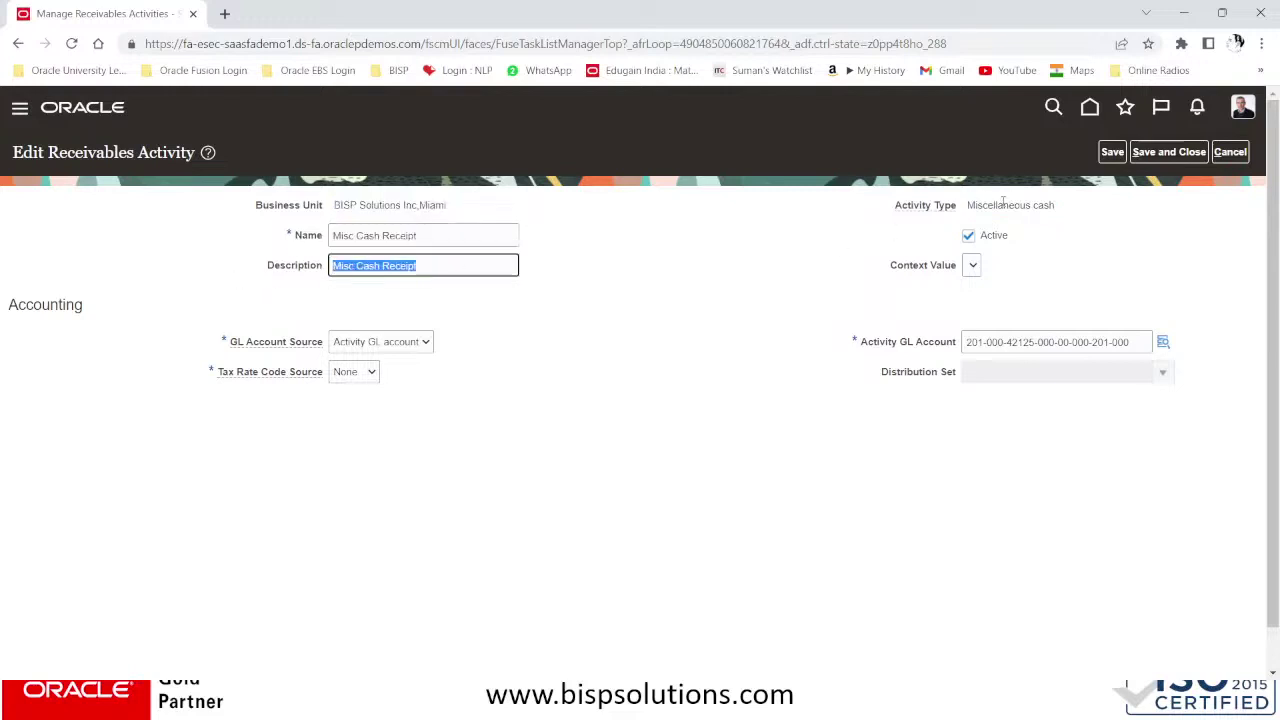
{"action": "left_click_drag", "start_coordinate": [967, 212], "coordinate": [1073, 215]}
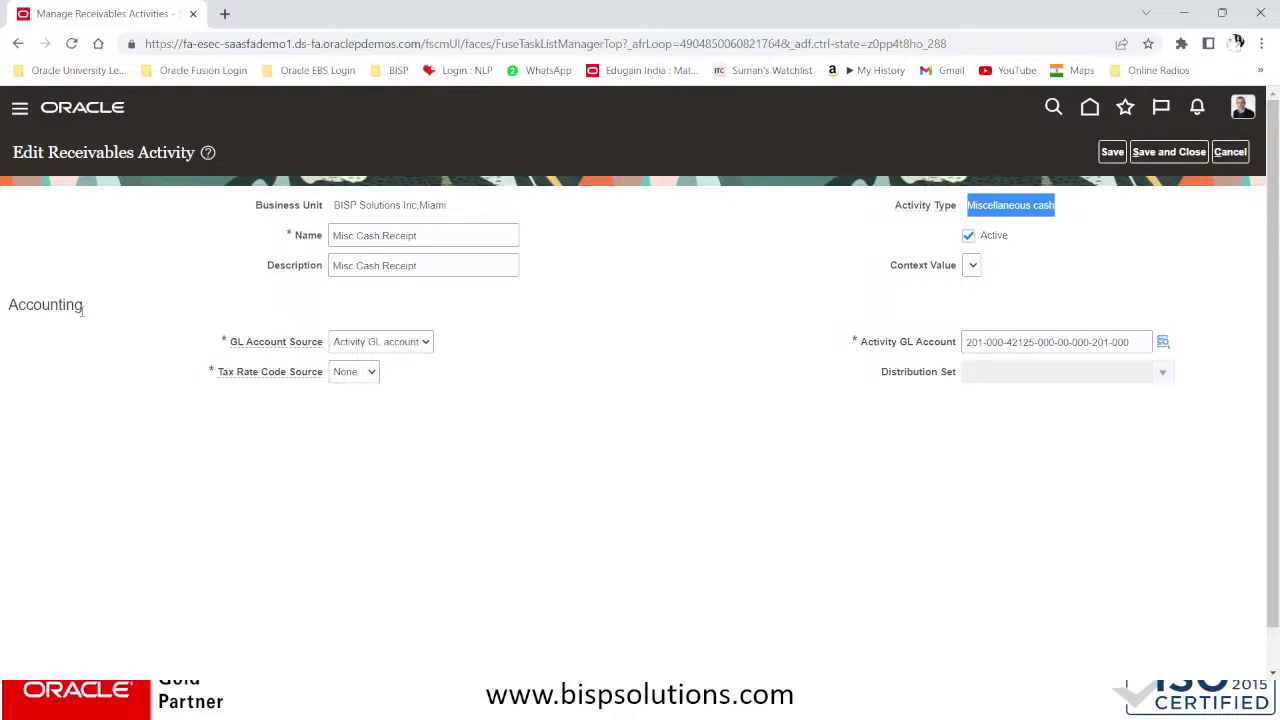
Step: Keep Activity GL account as the source and view the 42125 Miscellaneous Revenue account breakdown
{"action": "left_click", "coordinate": [358, 342]}
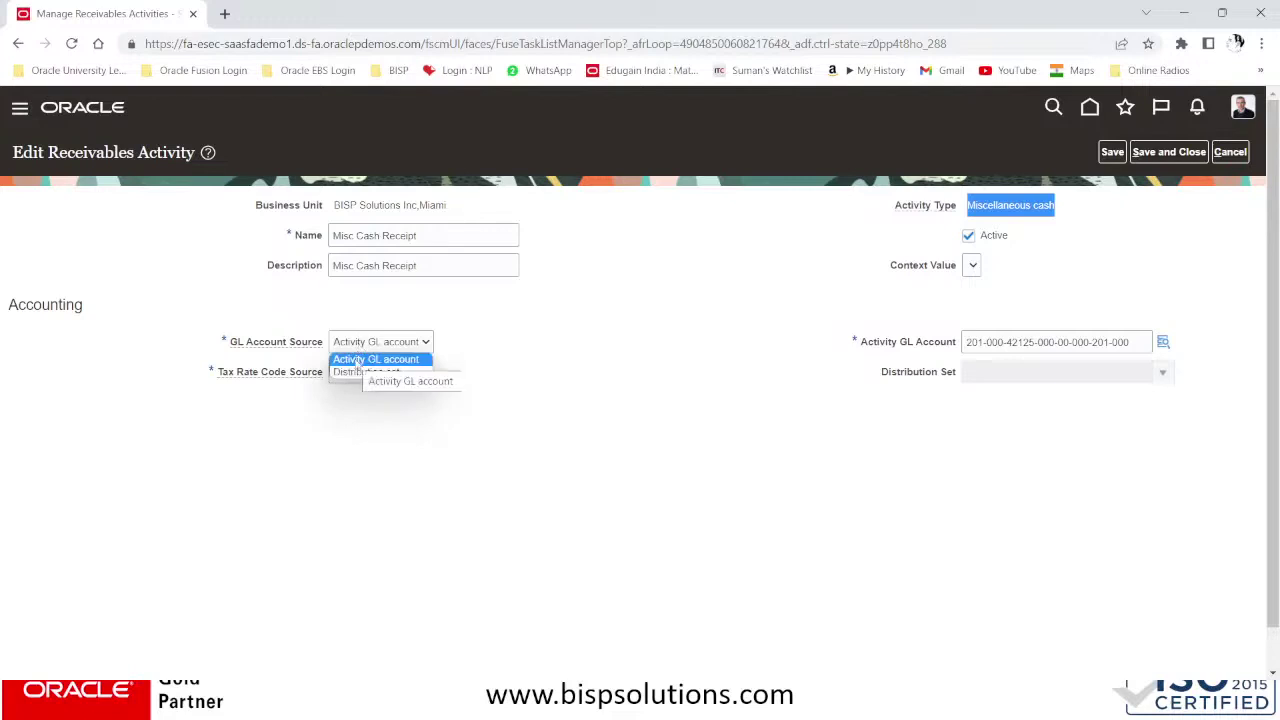
{"action": "left_click", "coordinate": [357, 360]}
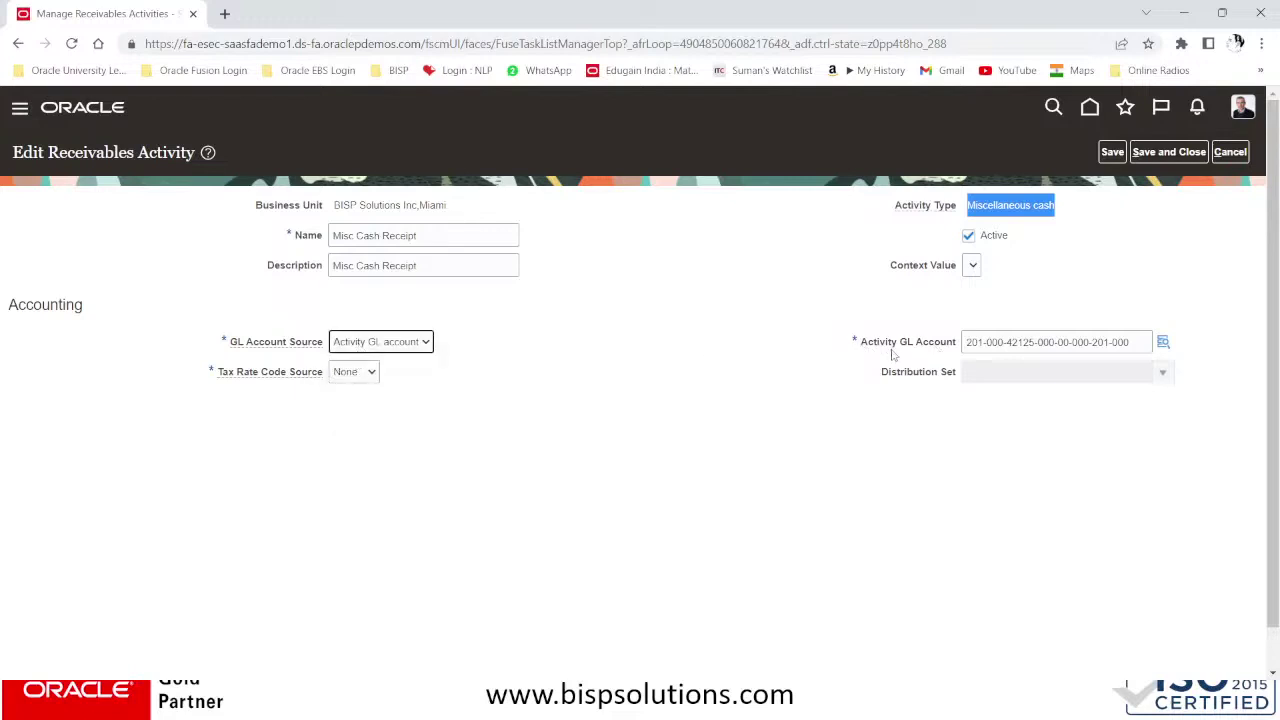
{"action": "left_click_drag", "start_coordinate": [1150, 342], "coordinate": [925, 350]}
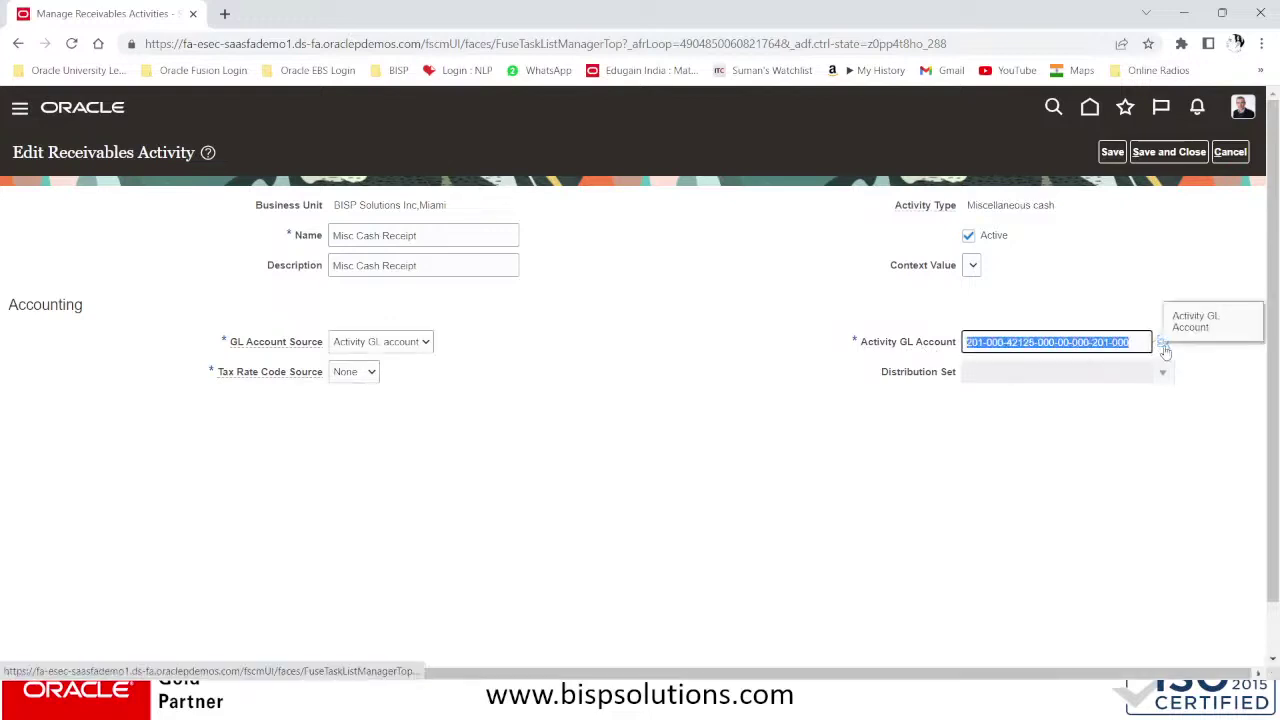
{"action": "mouse_move", "coordinate": [1165, 350]}
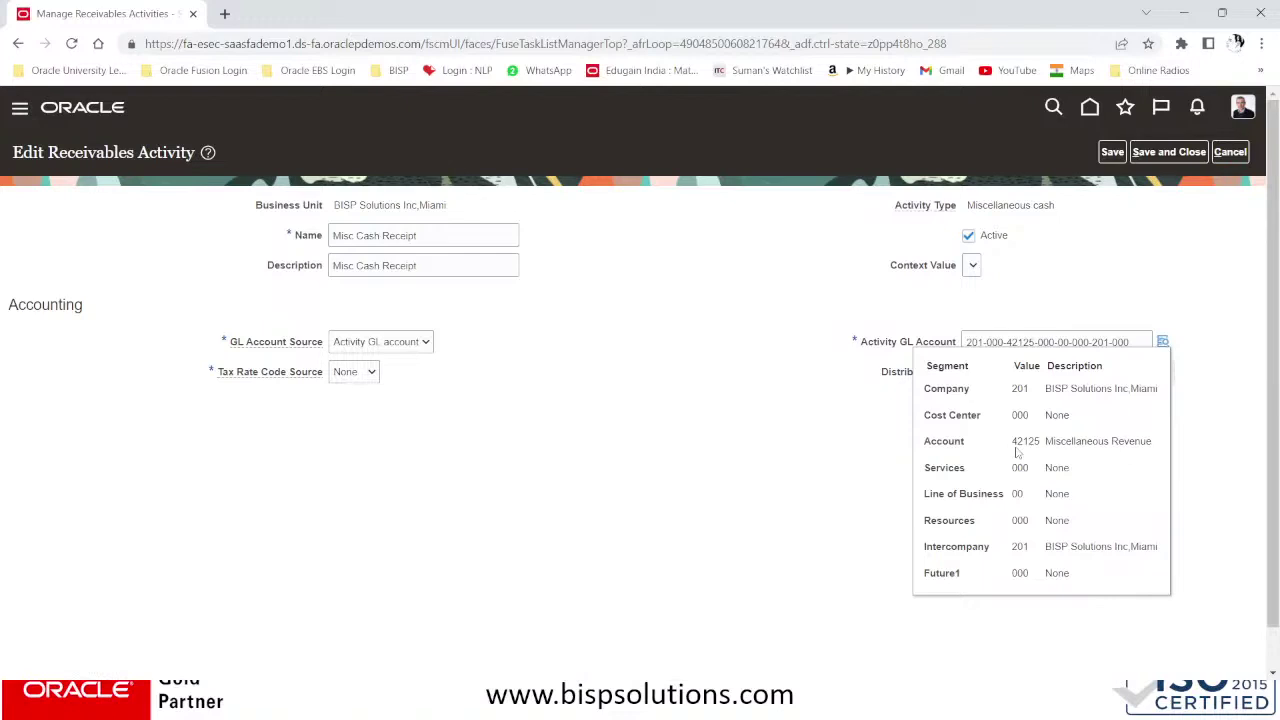
Step: Set Tax Rate Code Source to None and save the Misc Cash Receipt activity
{"action": "left_click", "coordinate": [686, 436]}
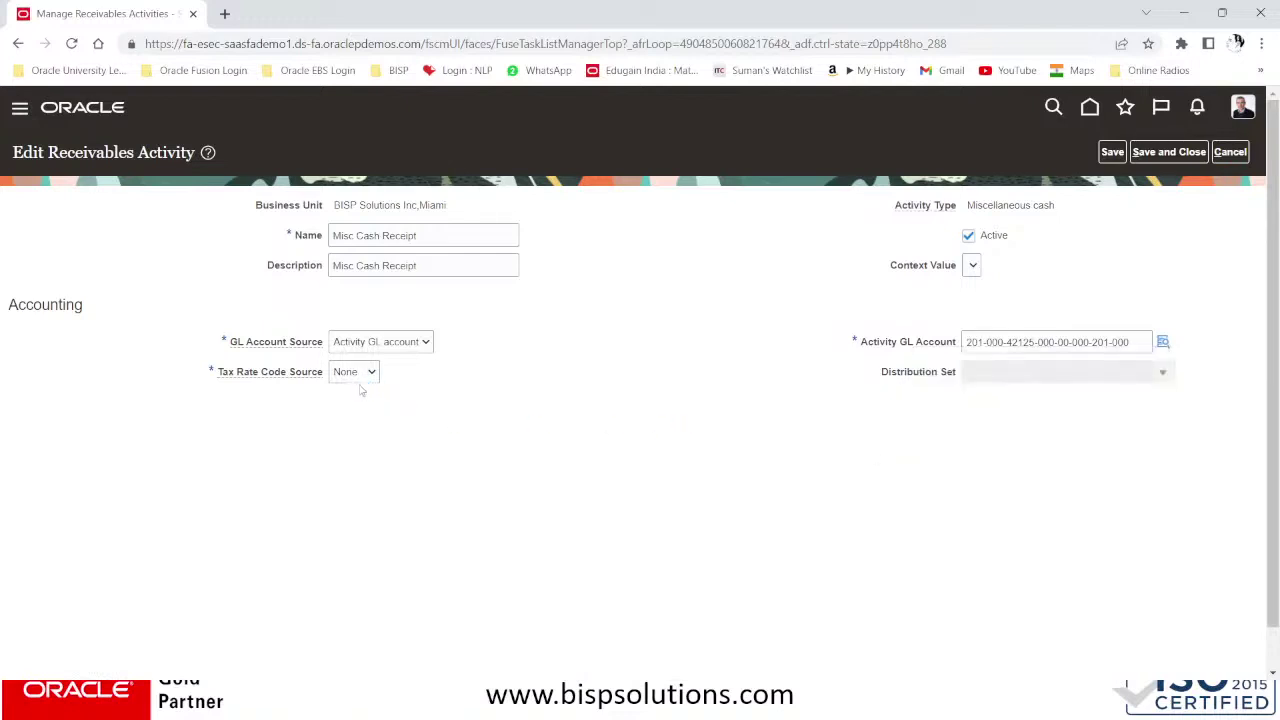
{"action": "left_click", "coordinate": [360, 374]}
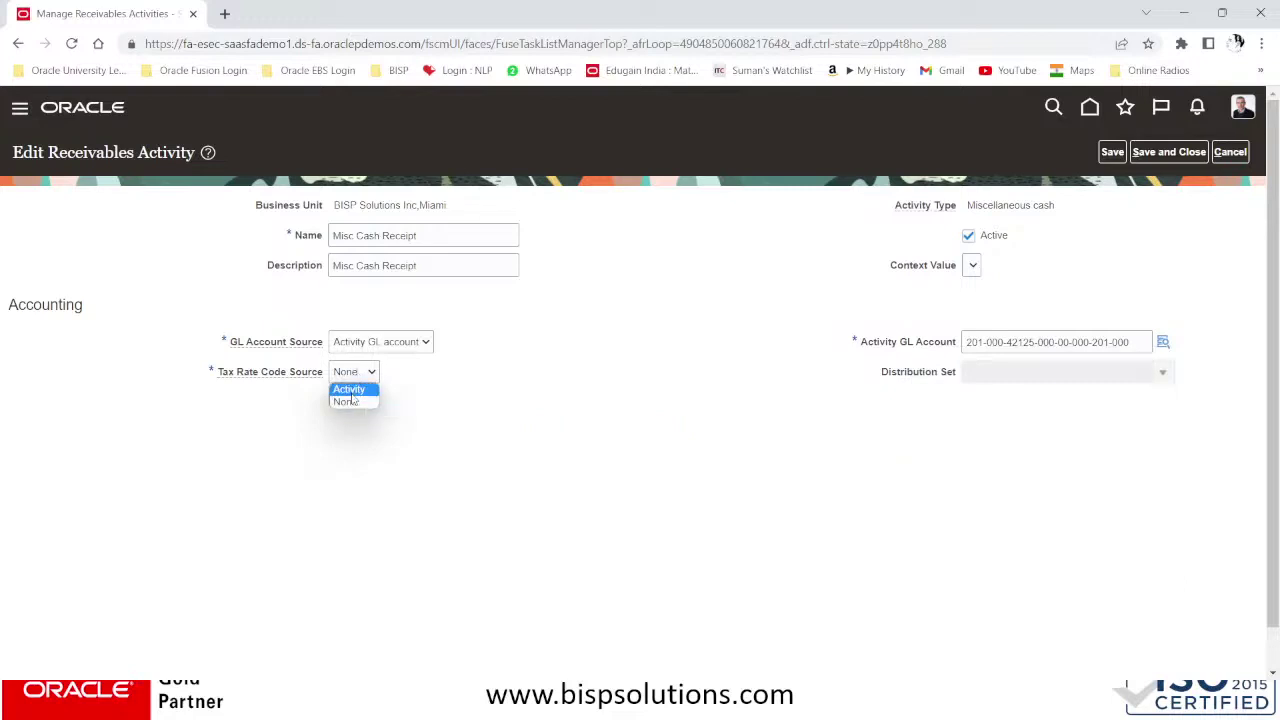
{"action": "left_click", "coordinate": [351, 391]}
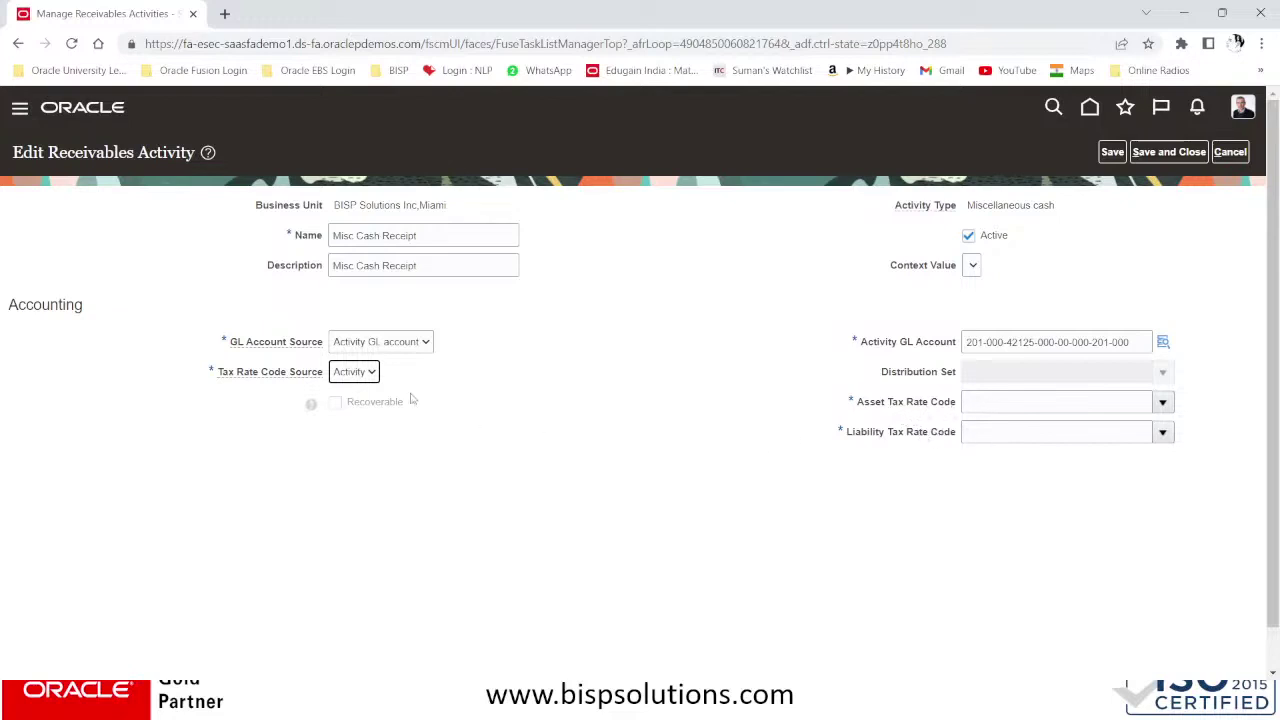
{"action": "left_click", "coordinate": [357, 378]}
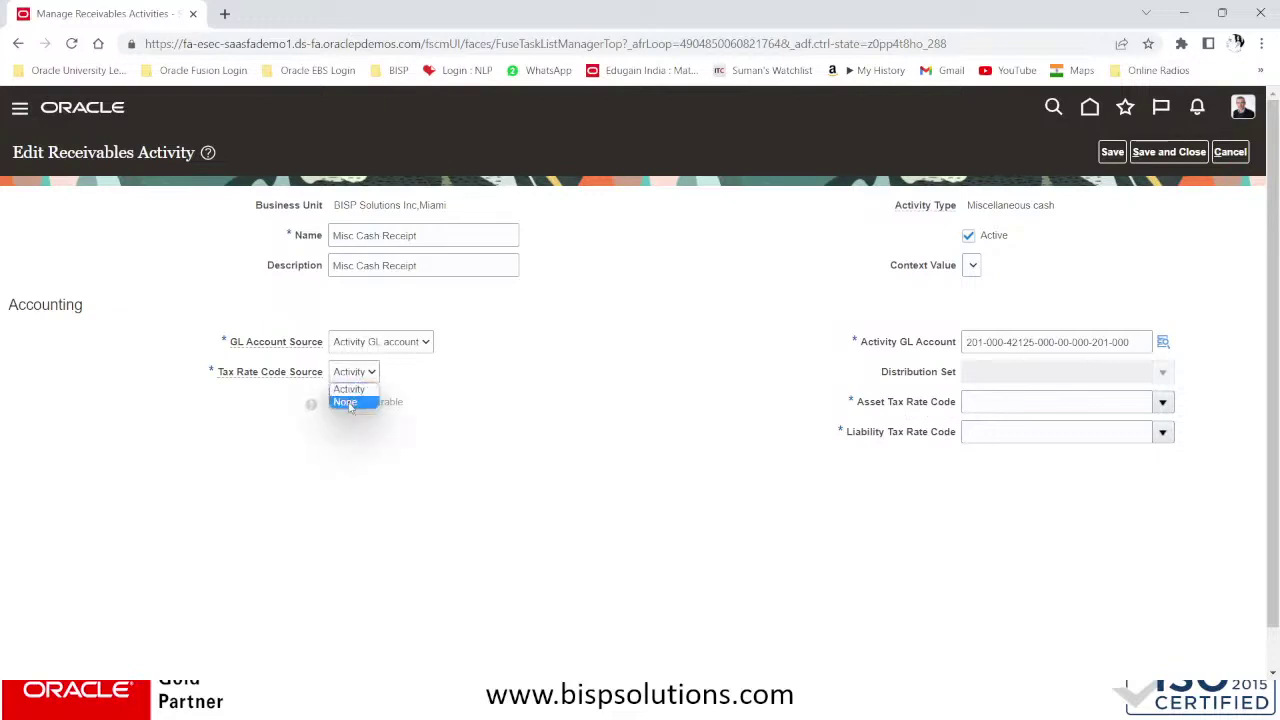
{"action": "left_click", "coordinate": [346, 402]}
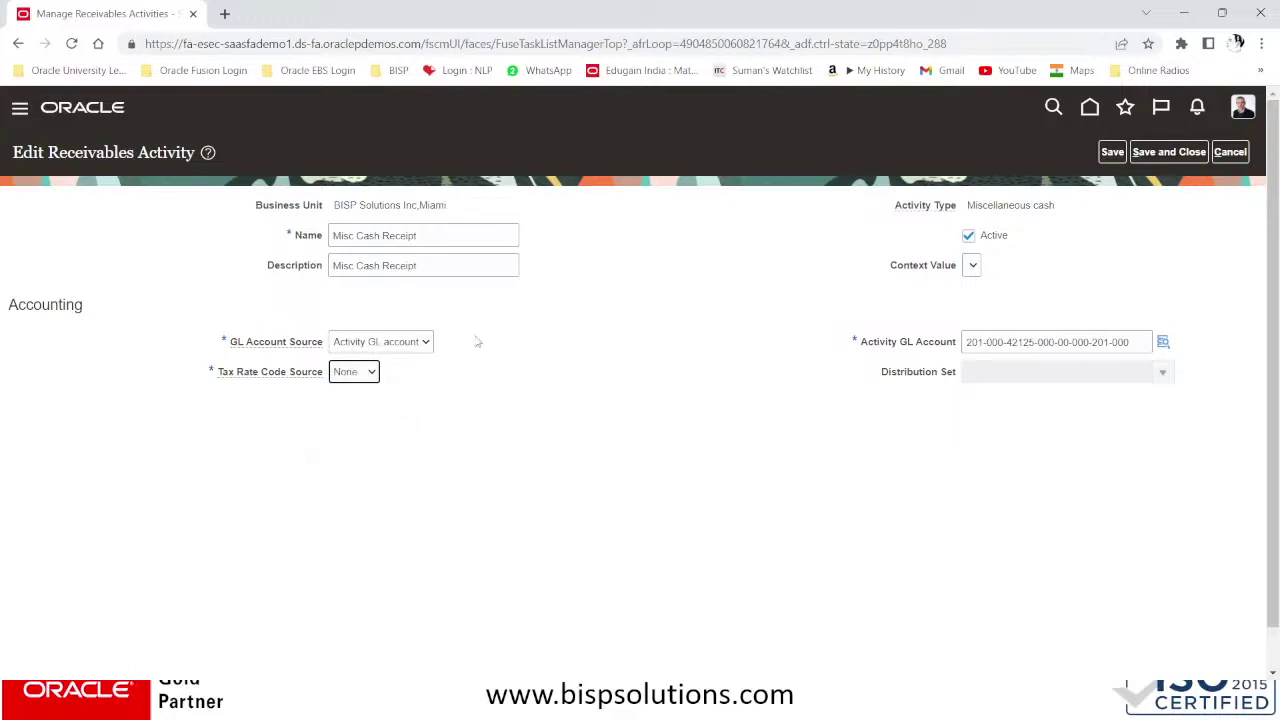
{"action": "left_click", "coordinate": [1163, 152]}
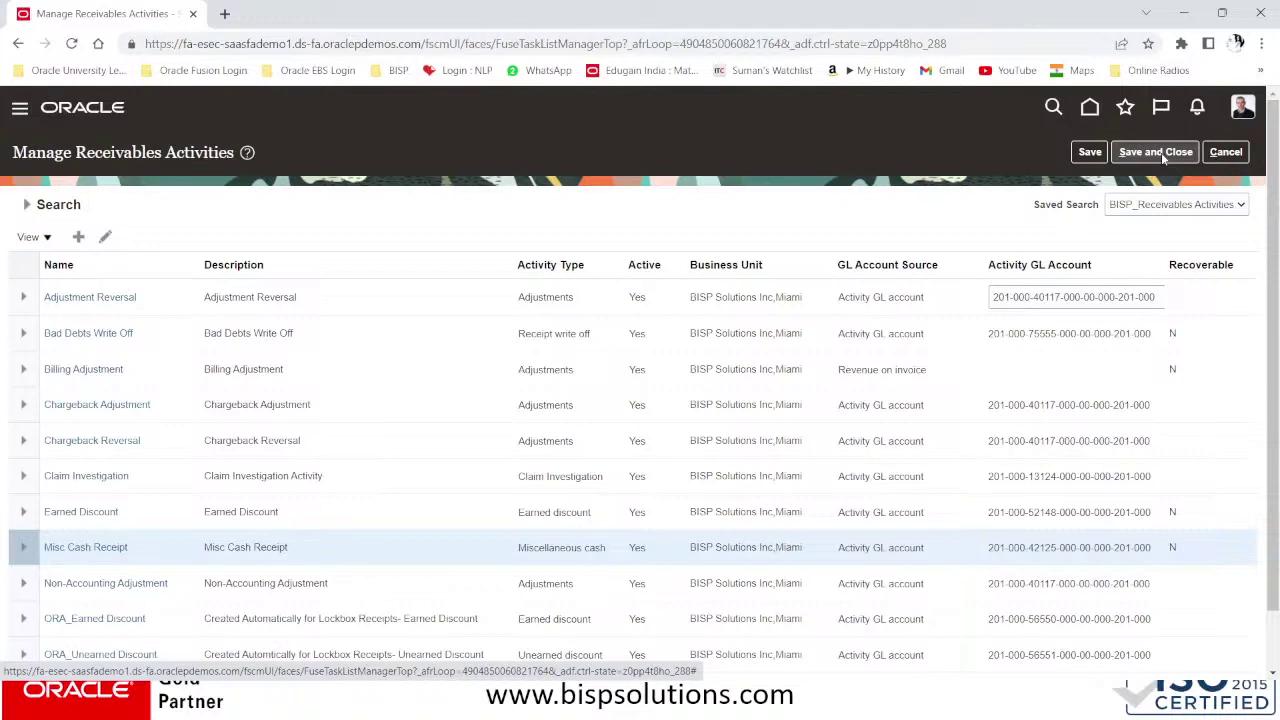
Step: Leave the activities list and go to Receivables > Accounts Receivable from the Navigator
{"action": "left_click", "coordinate": [1167, 155]}
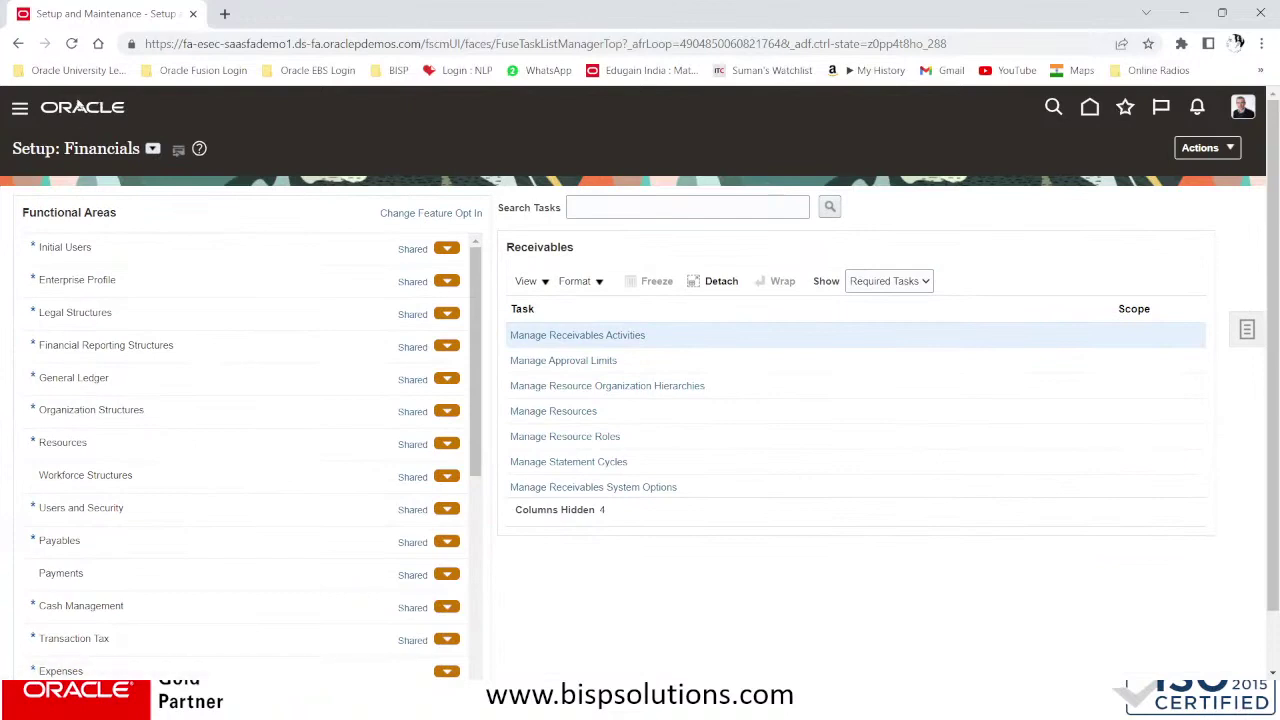
{"action": "left_click", "coordinate": [19, 113]}
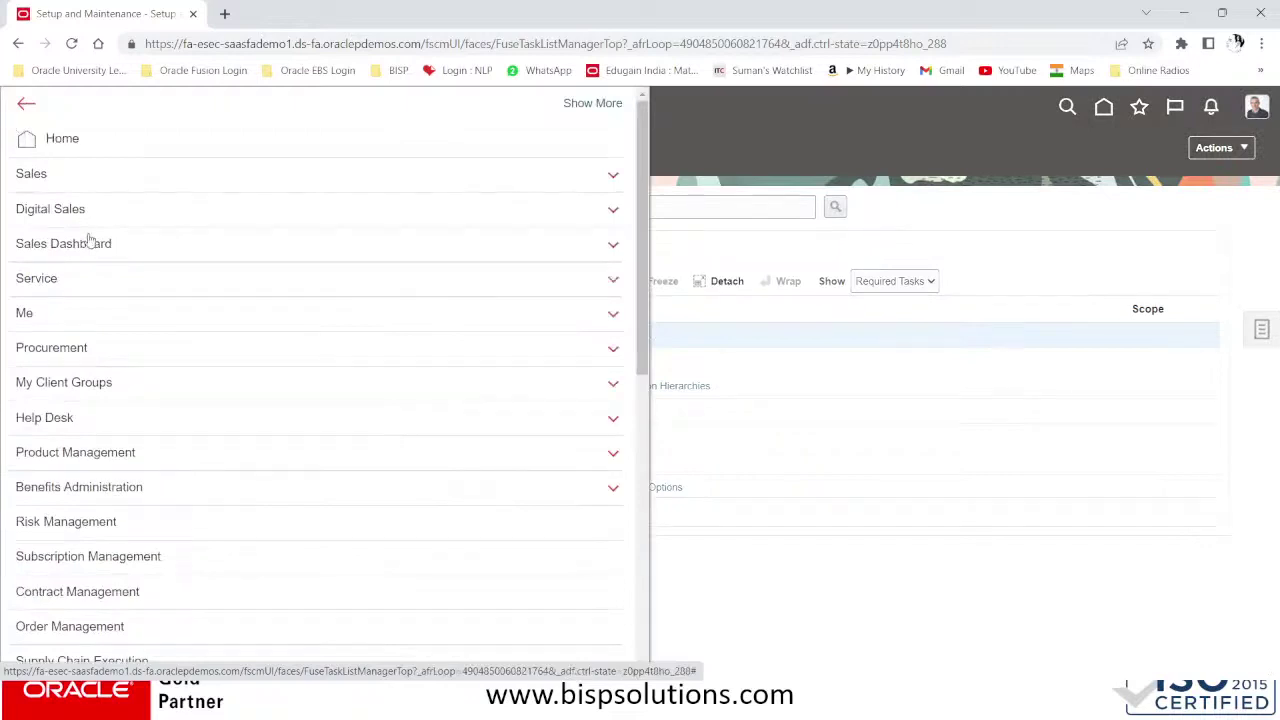
{"action": "scroll", "coordinate": [91, 245], "scroll_direction": "down", "scroll_amount": 3}
{"action": "scroll", "coordinate": [88, 249], "scroll_direction": "down", "scroll_amount": 1}
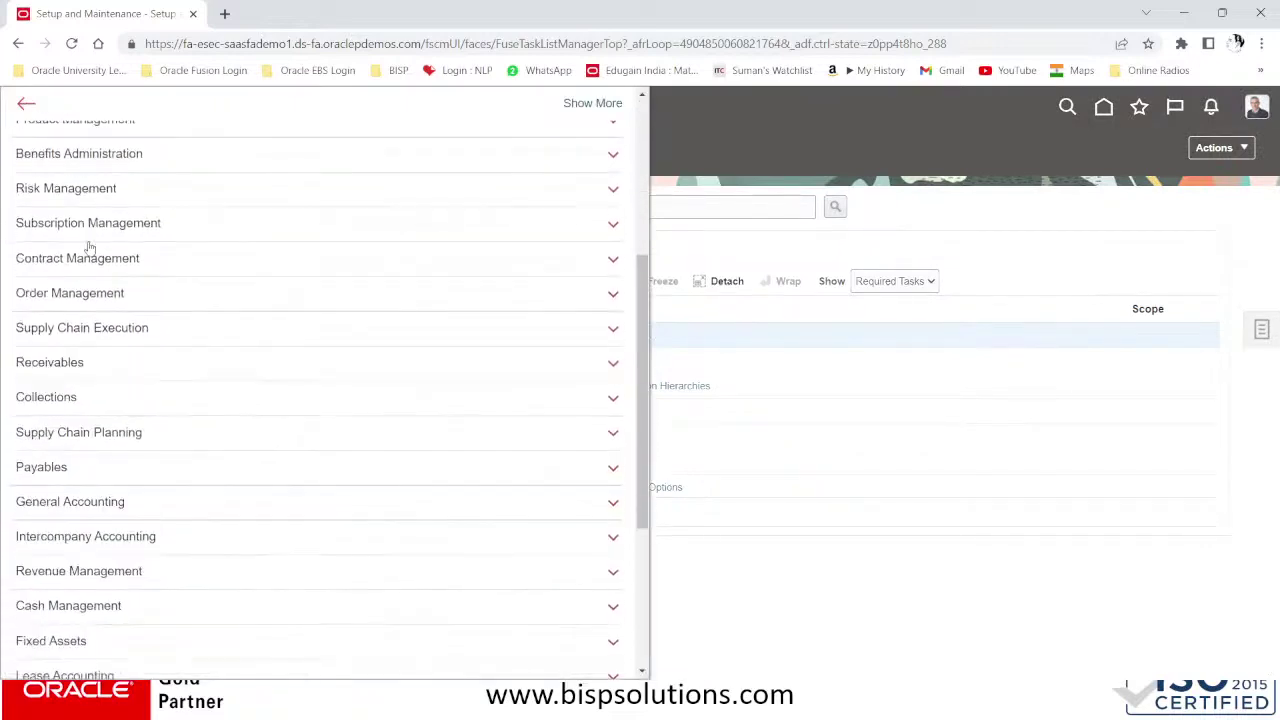
{"action": "left_click", "coordinate": [88, 364]}
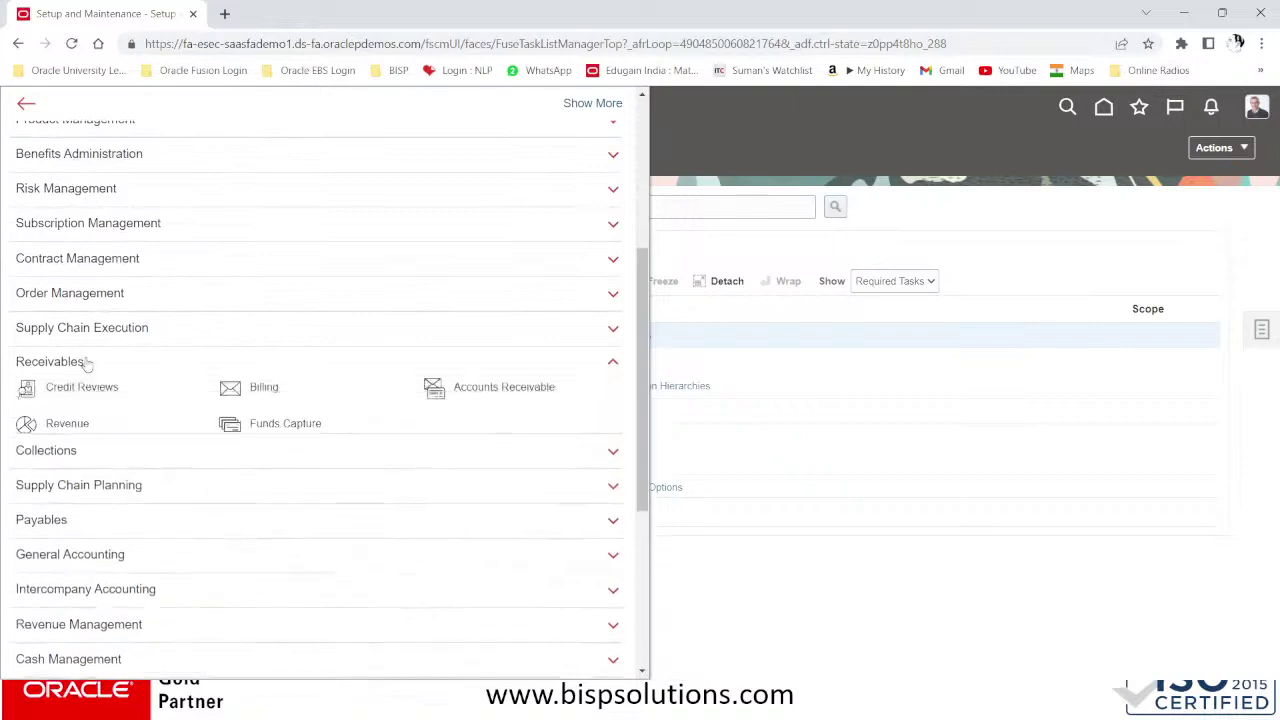
{"action": "left_click", "coordinate": [495, 390]}
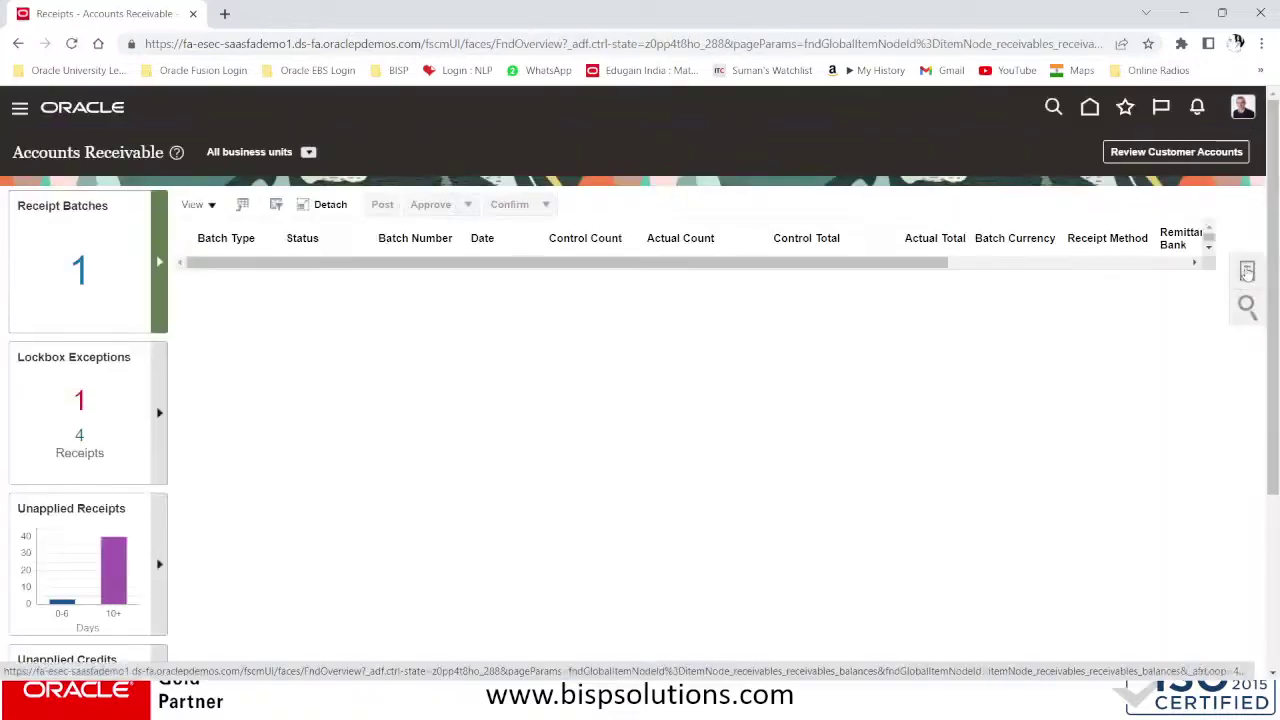
Step: Start a new receipt from the Tasks panel and browse the Receipt Type choices
{"action": "left_click", "coordinate": [1247, 272]}
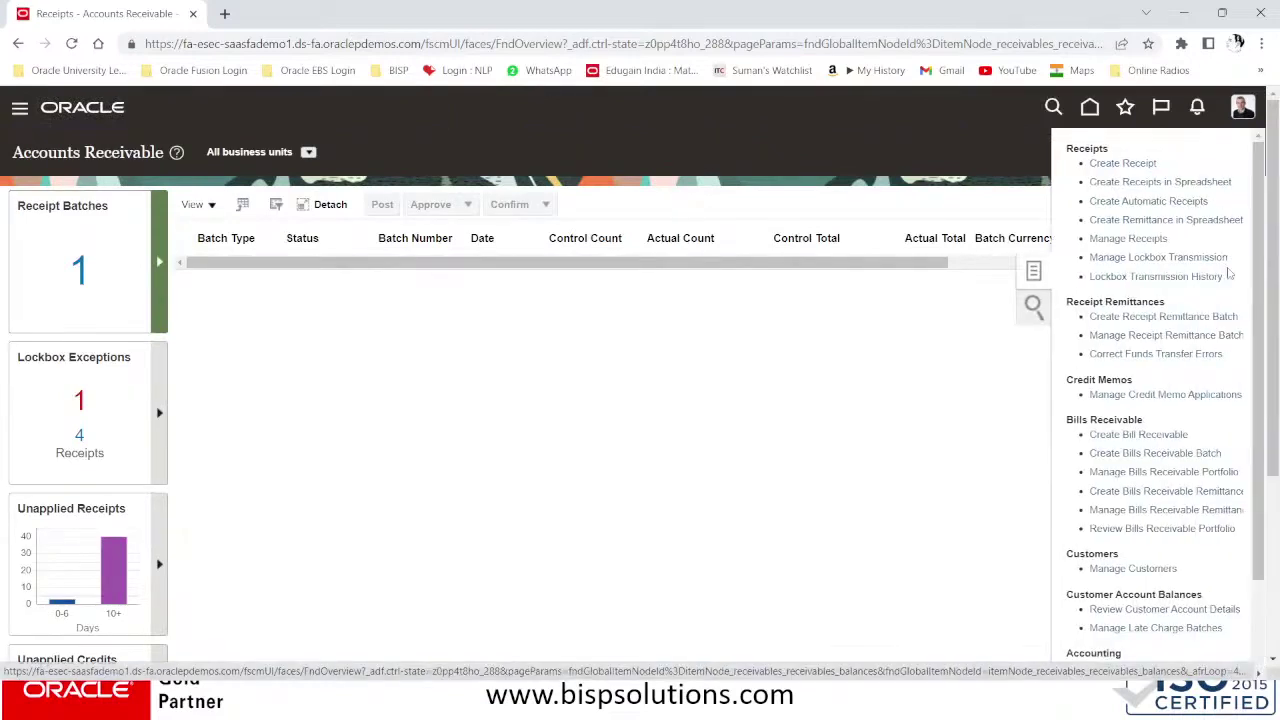
{"action": "left_click", "coordinate": [1121, 164]}
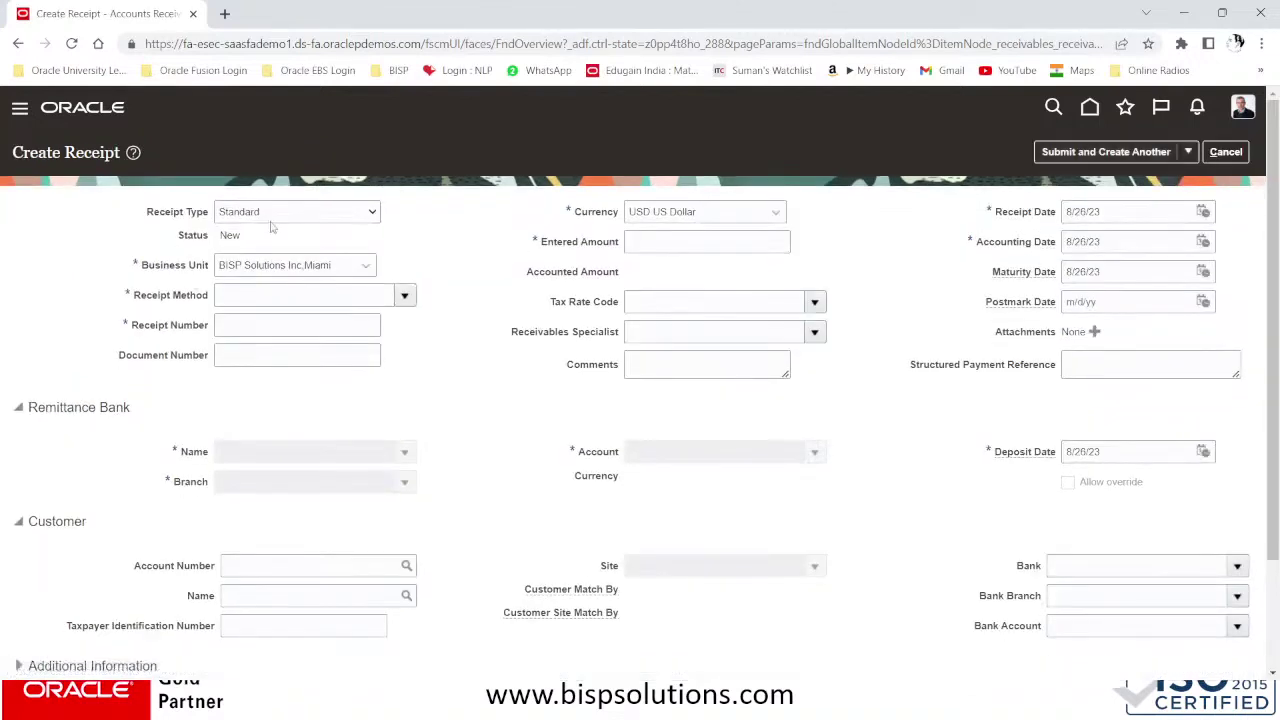
{"action": "left_click", "coordinate": [302, 217]}
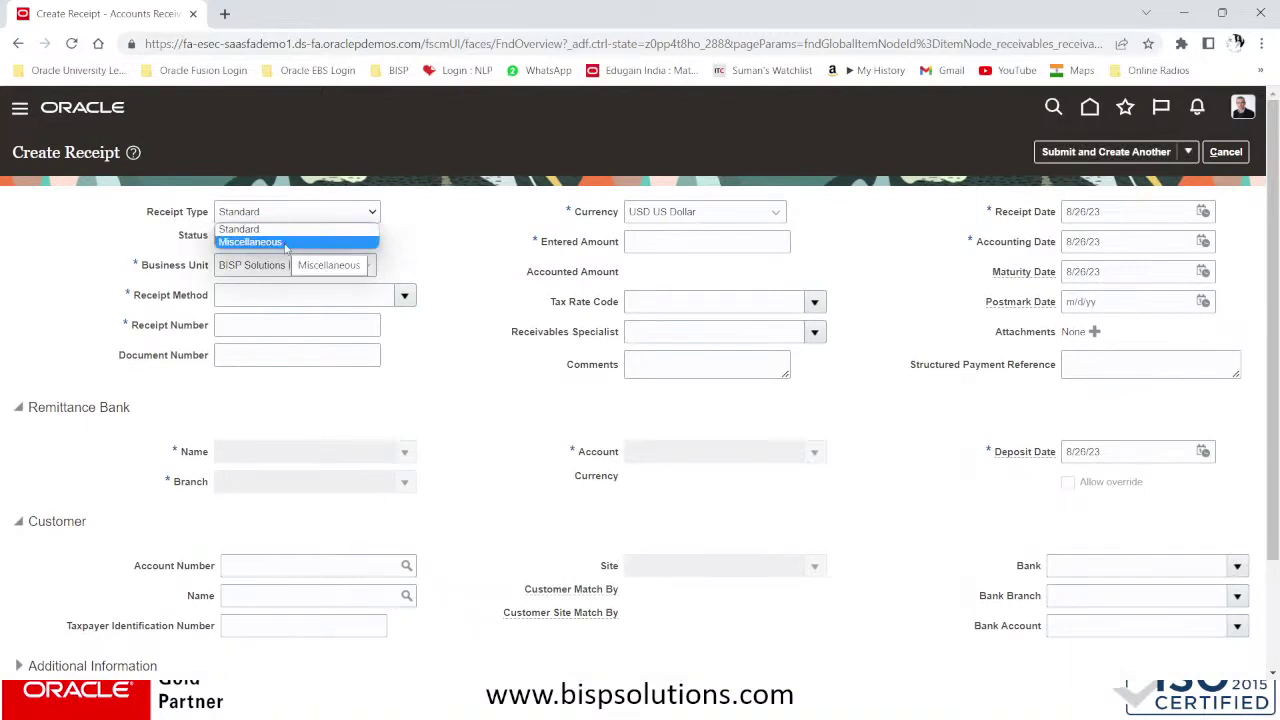
{"action": "left_click", "coordinate": [285, 236]}
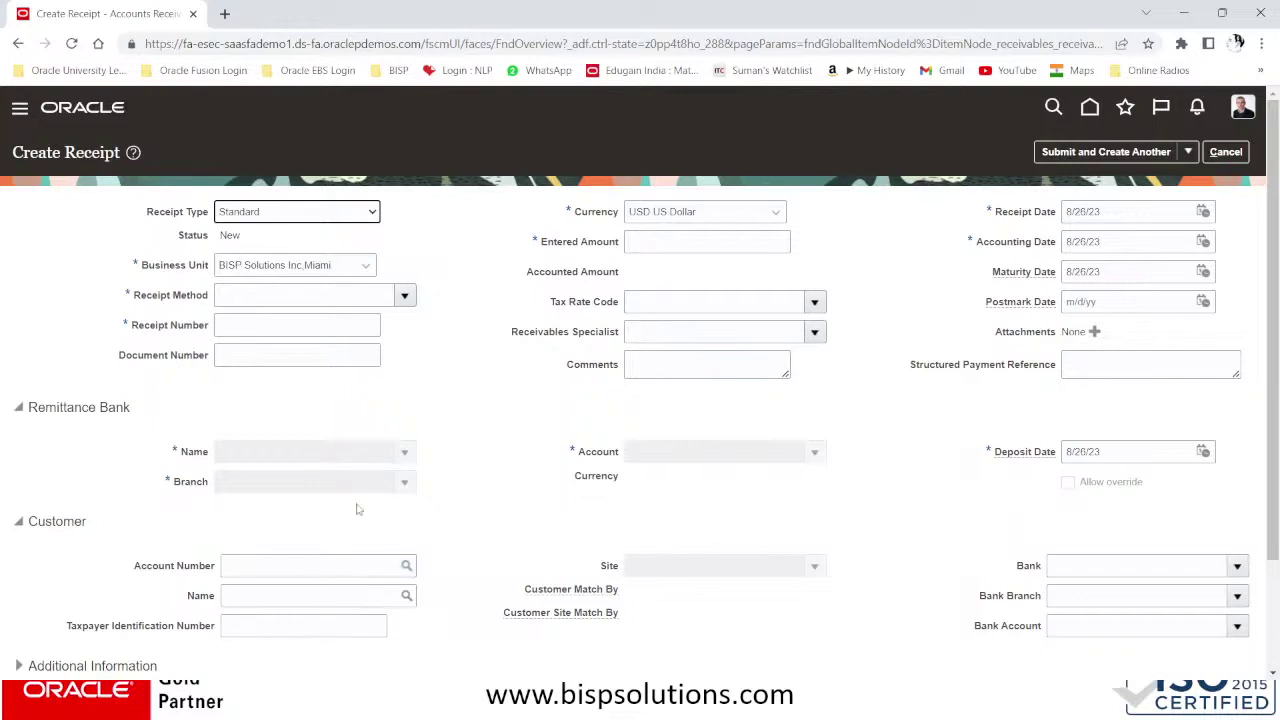
{"action": "left_click", "coordinate": [333, 214]}
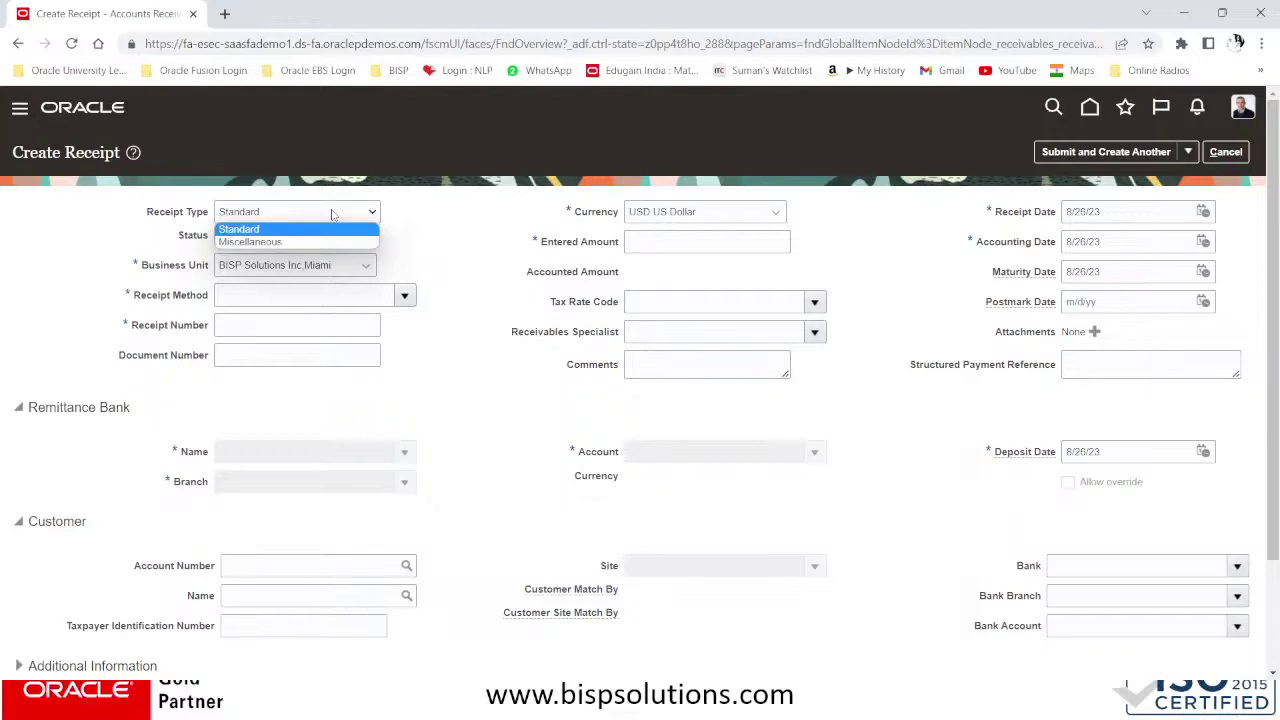
Step: Set Receipt Type to Miscellaneous and Receipt Method to EFT (Manual), filling Bank of America remittance
{"action": "left_click", "coordinate": [291, 242]}
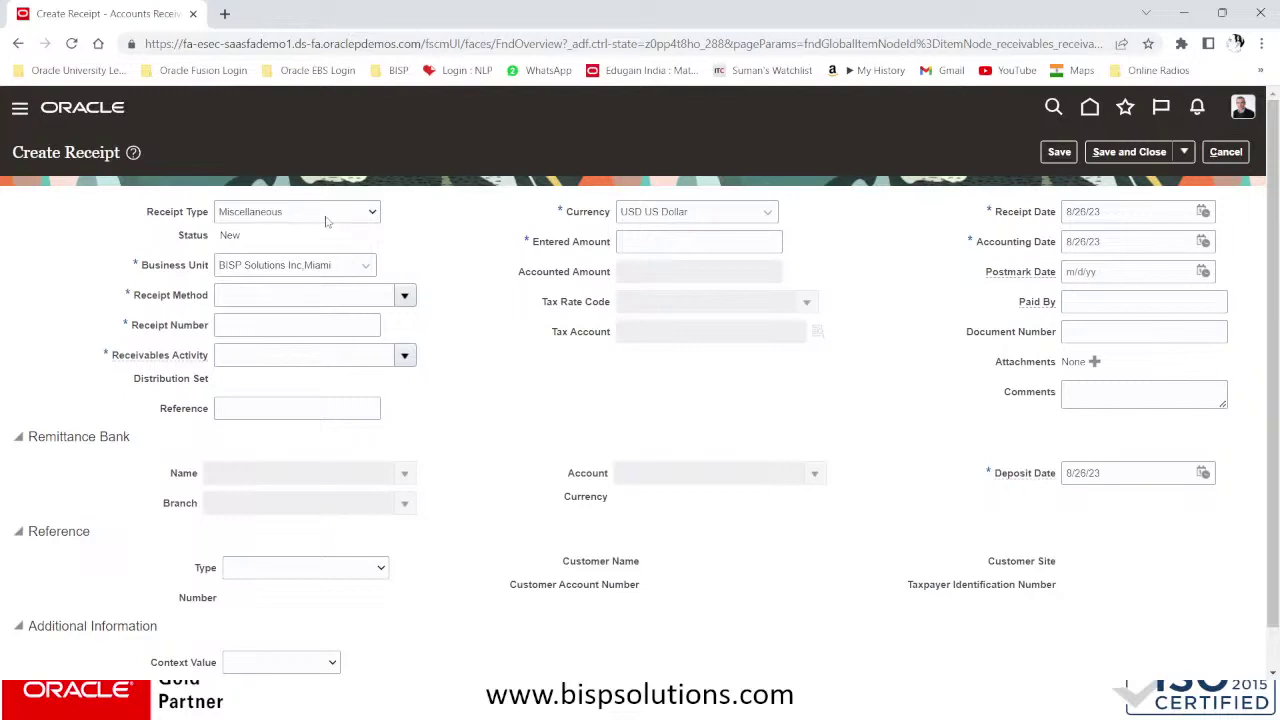
{"action": "left_click_drag", "start_coordinate": [221, 236], "coordinate": [297, 243]}
{"action": "left_click", "coordinate": [358, 312]}
{"action": "left_click", "coordinate": [404, 296]}
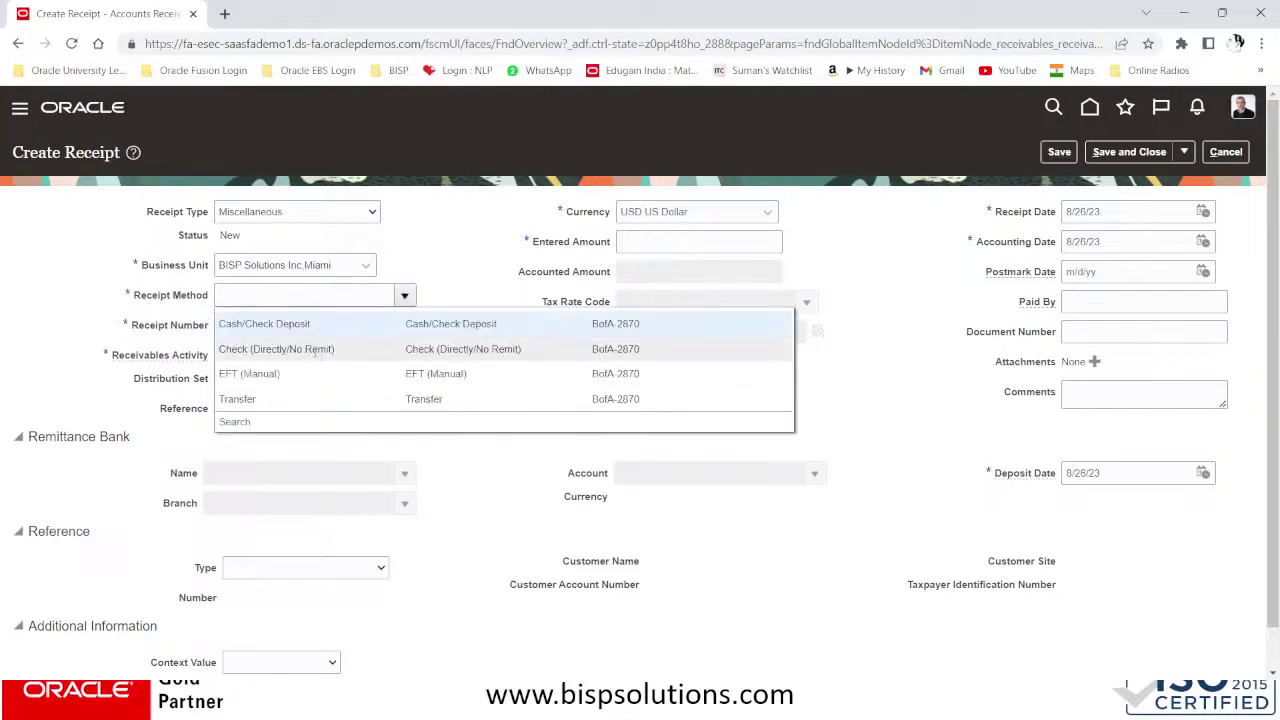
{"action": "left_click", "coordinate": [260, 373]}
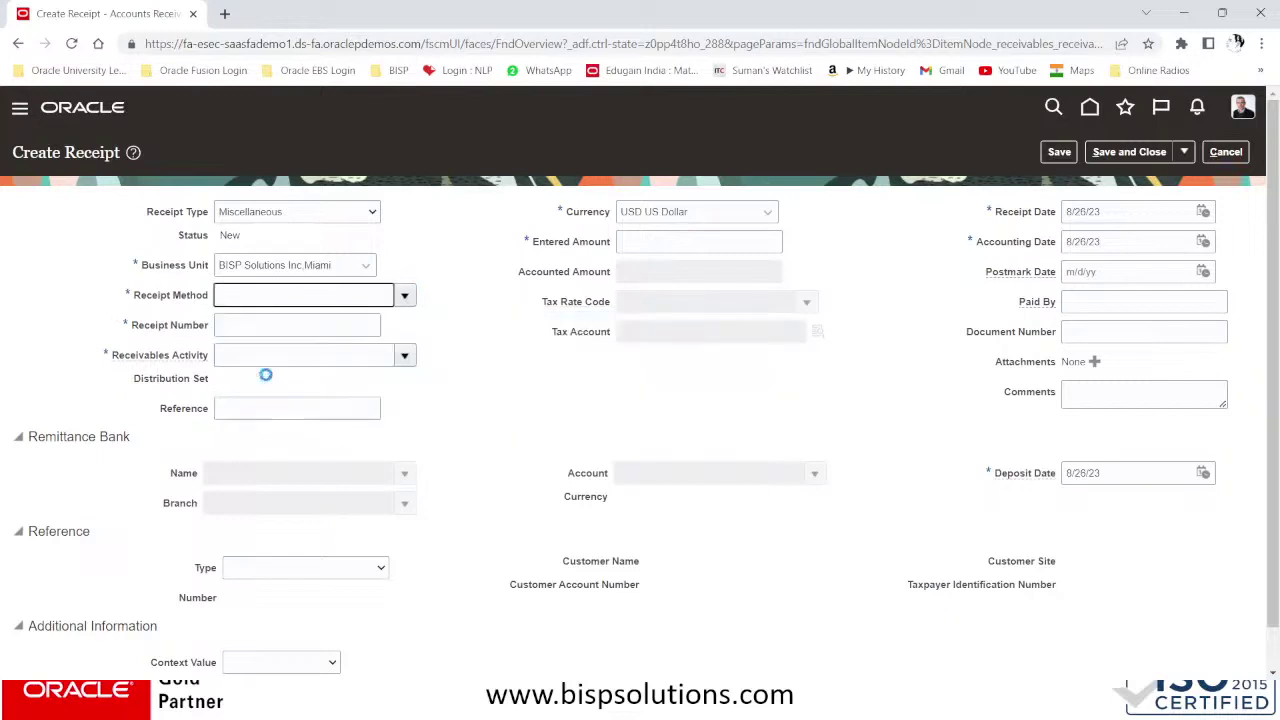
{"action": "left_click", "coordinate": [260, 323]}
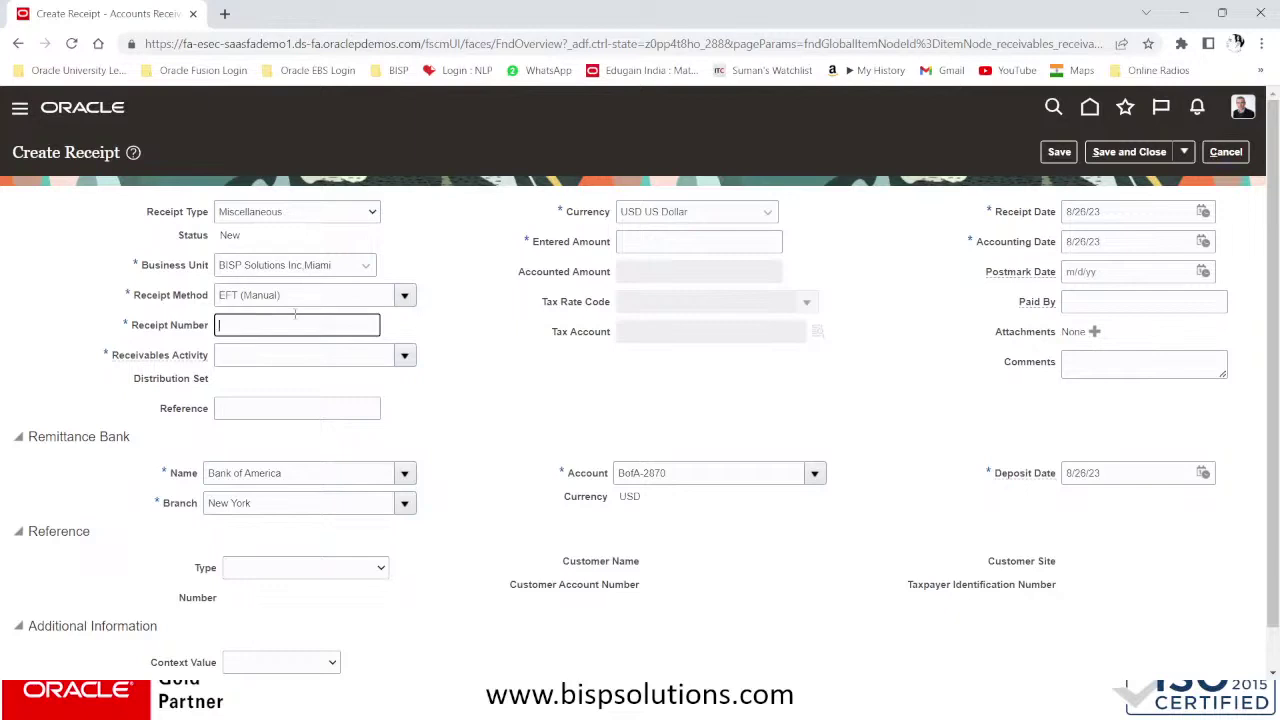
Step: Enter receipt number 07755 and choose the Misc Cash Receipt receivables activity
{"action": "type", "text": "07755"}
{"action": "left_click", "coordinate": [367, 361]}
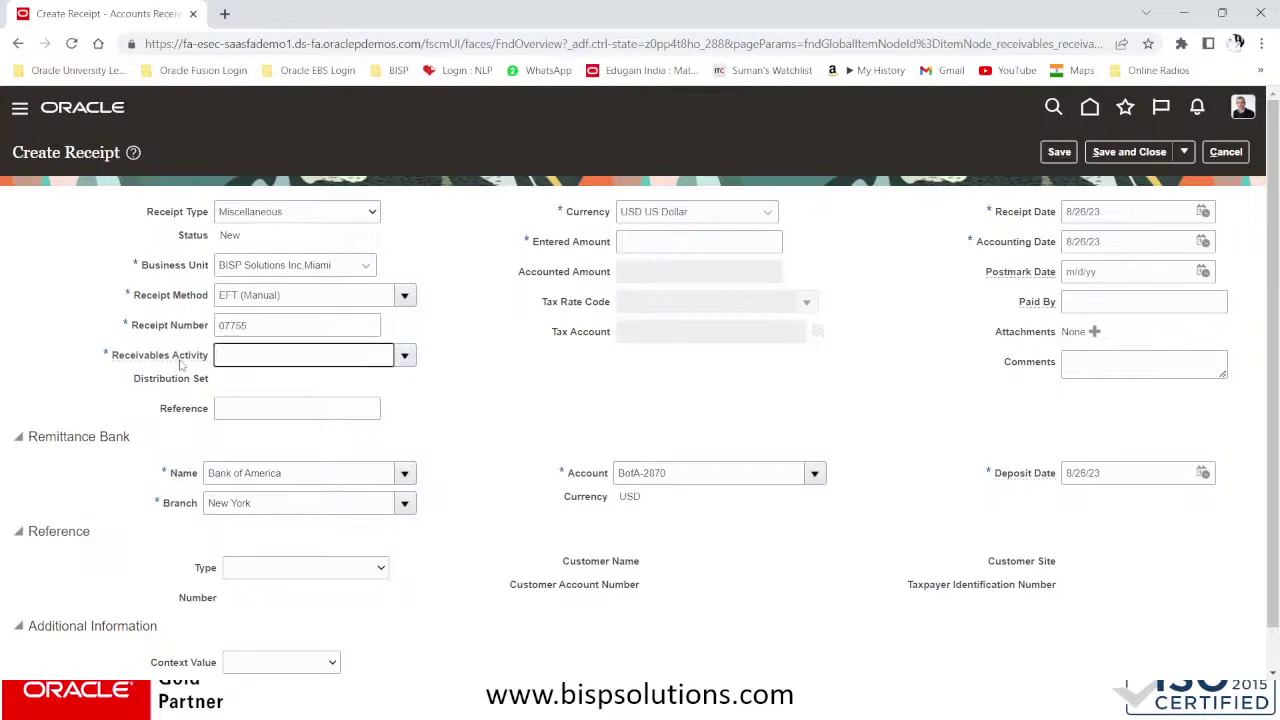
{"action": "left_click", "coordinate": [405, 356]}
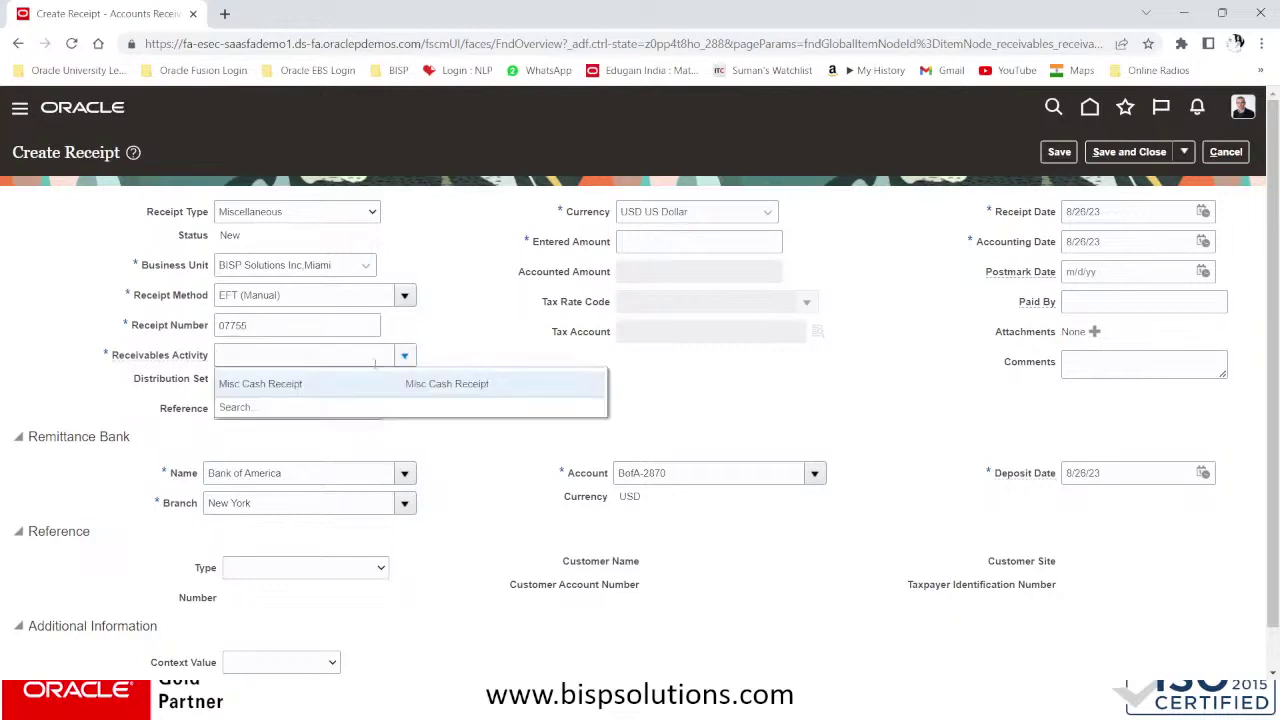
{"action": "left_click", "coordinate": [272, 385]}
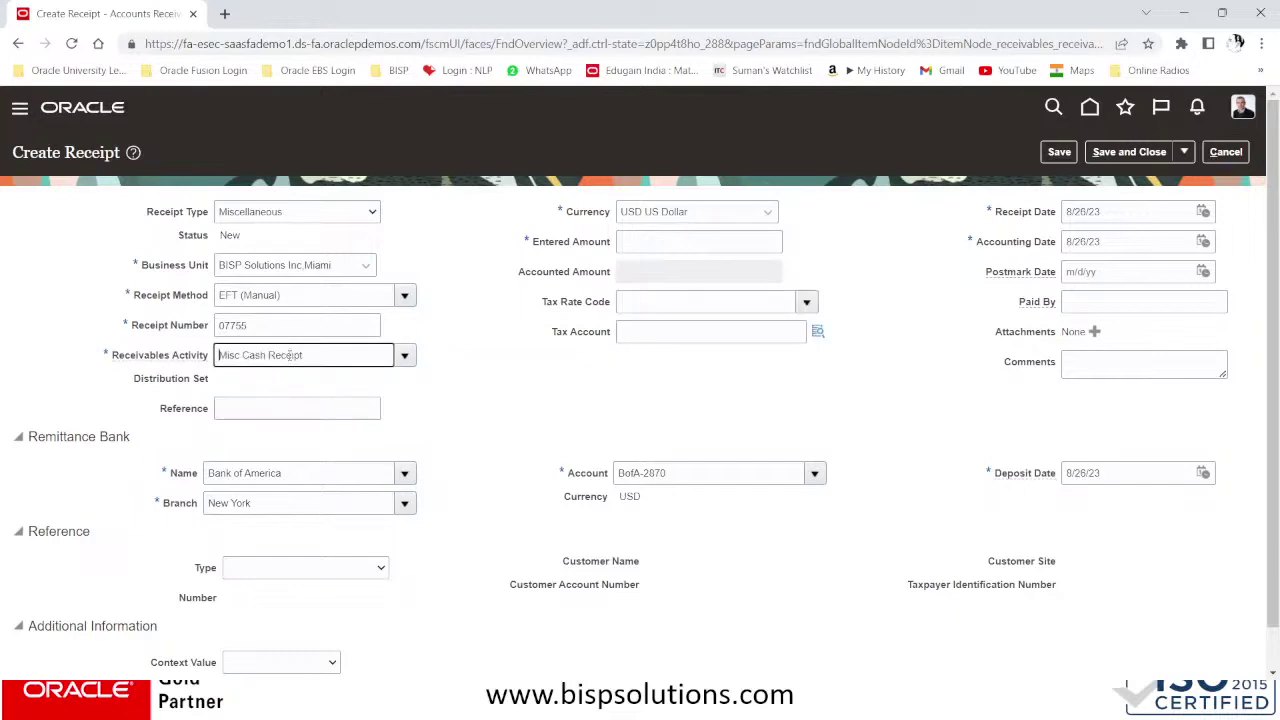
Step: Enter a receipt amount of 500.00 USD
{"action": "left_click", "coordinate": [642, 244]}
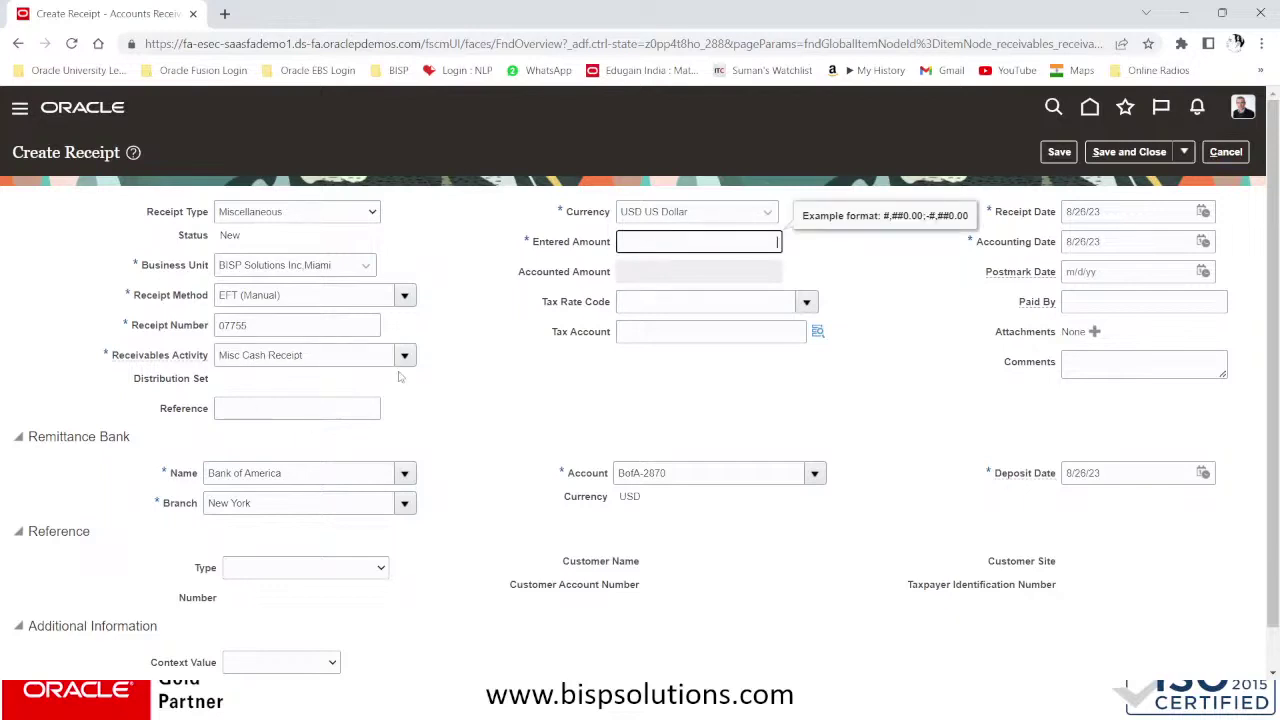
{"action": "left_click", "coordinate": [305, 412]}
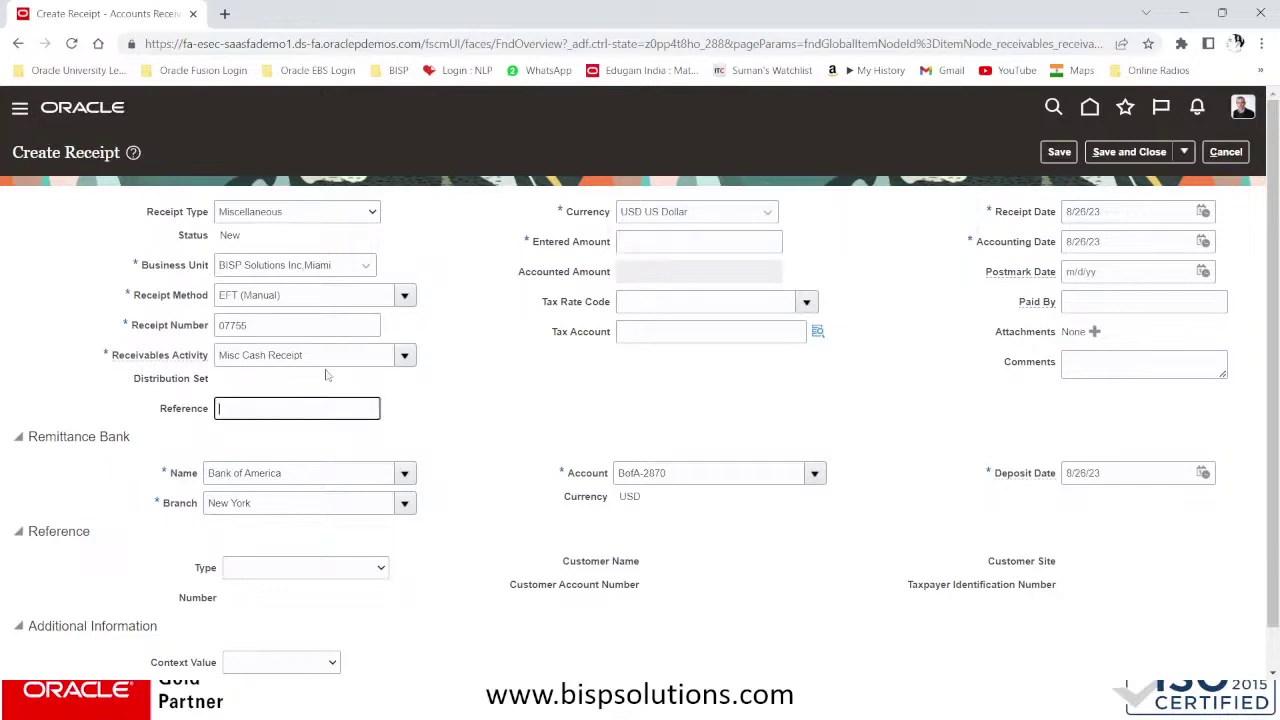
{"action": "left_click", "coordinate": [700, 246]}
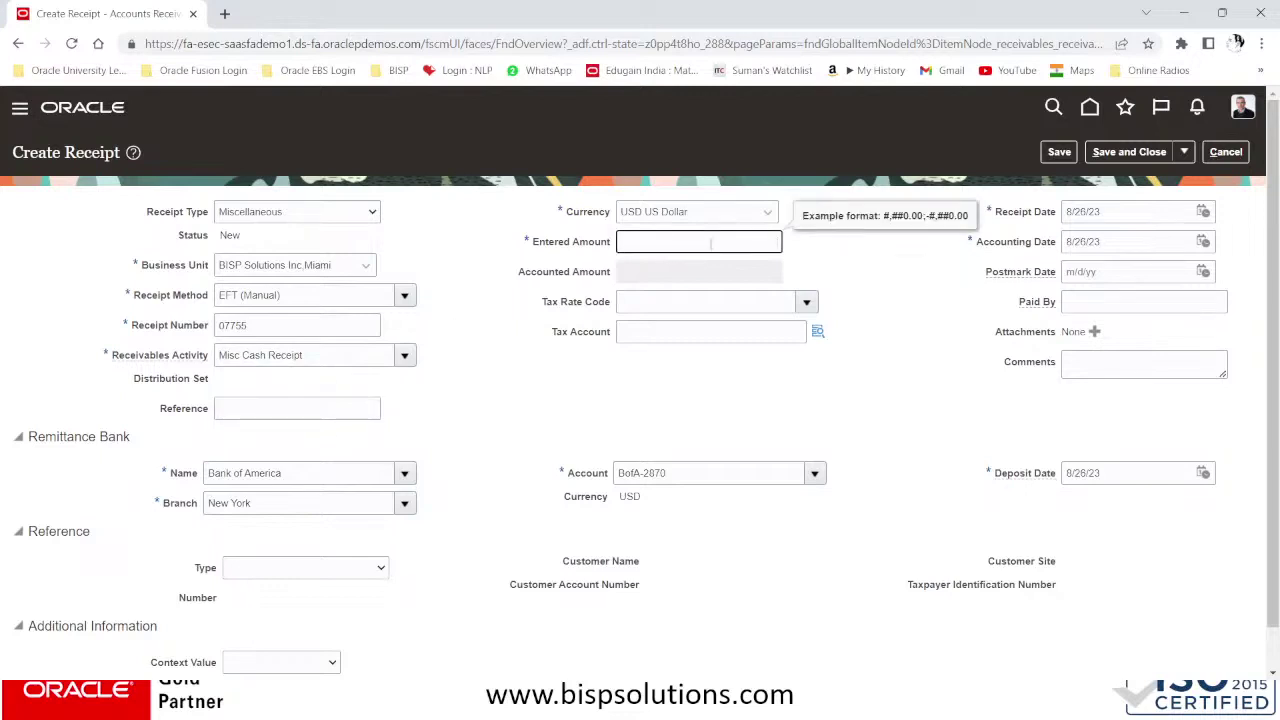
{"action": "type", "text": "500"}
{"action": "left_click", "coordinate": [1153, 213]}
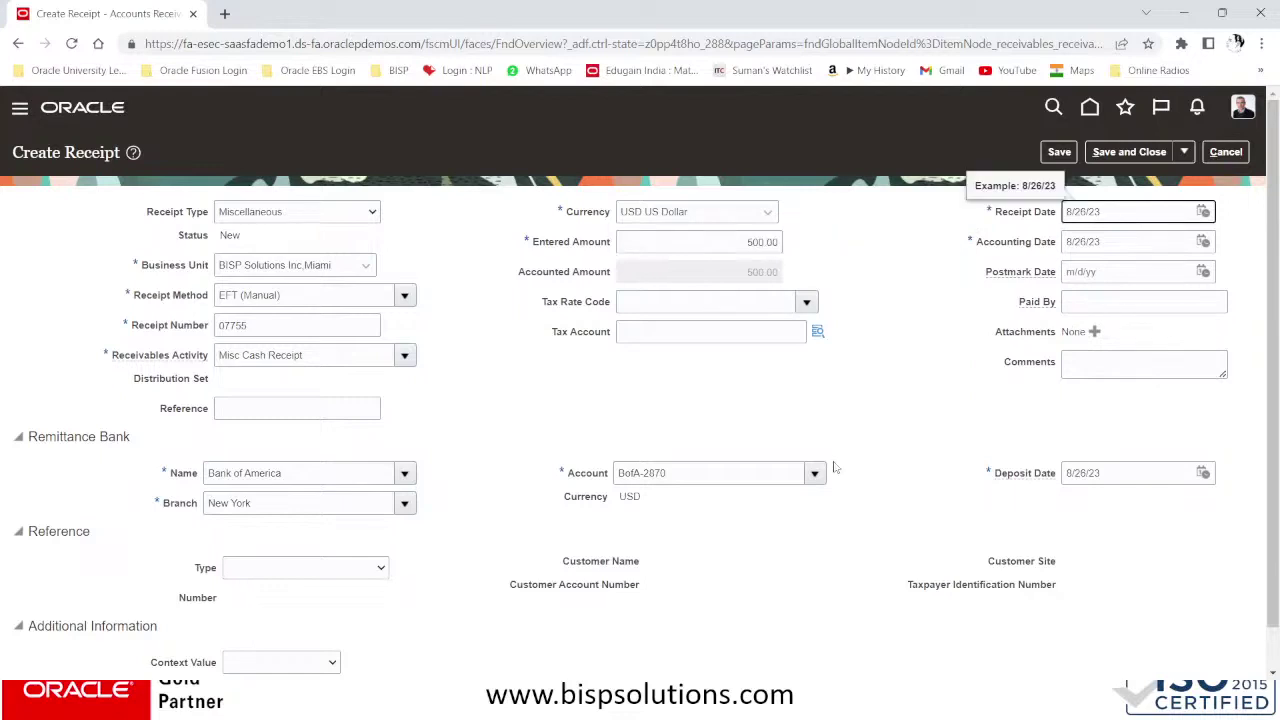
{"action": "scroll", "coordinate": [465, 535], "scroll_direction": "down", "scroll_amount": 1}
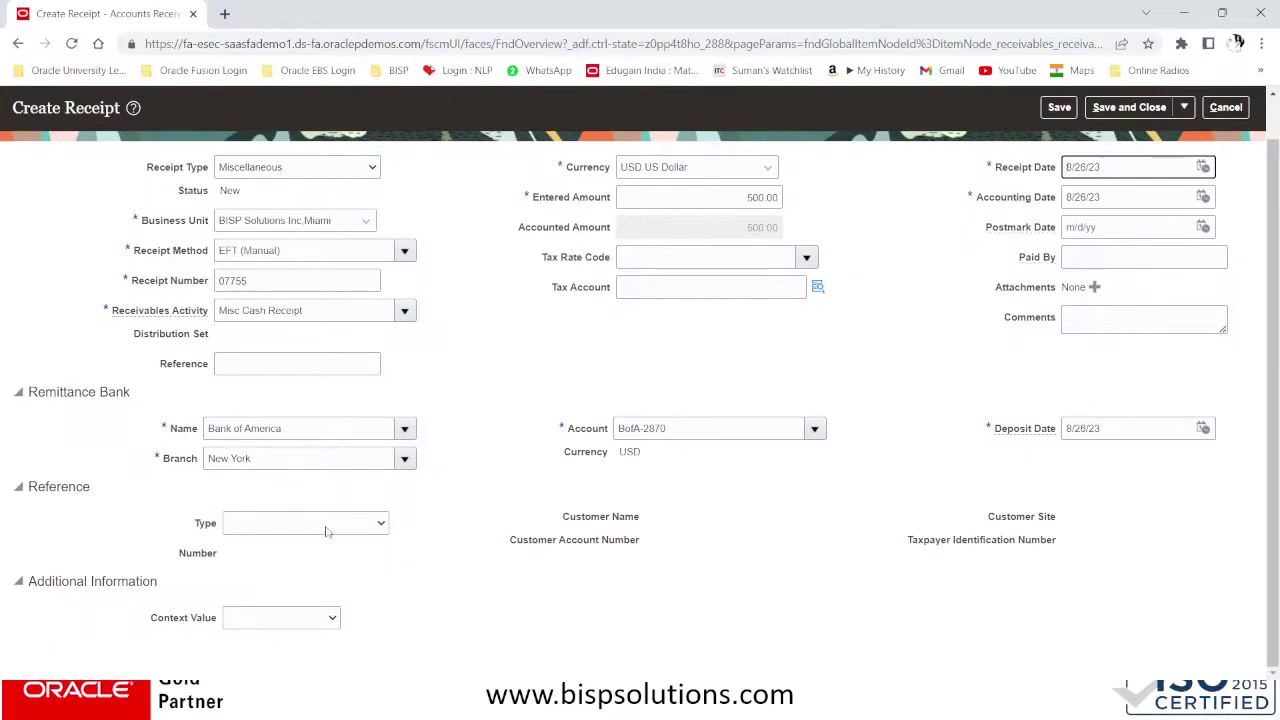
Step: Try Payment Batch, then Receipt, as the receipt's reference type
{"action": "left_click", "coordinate": [326, 530]}
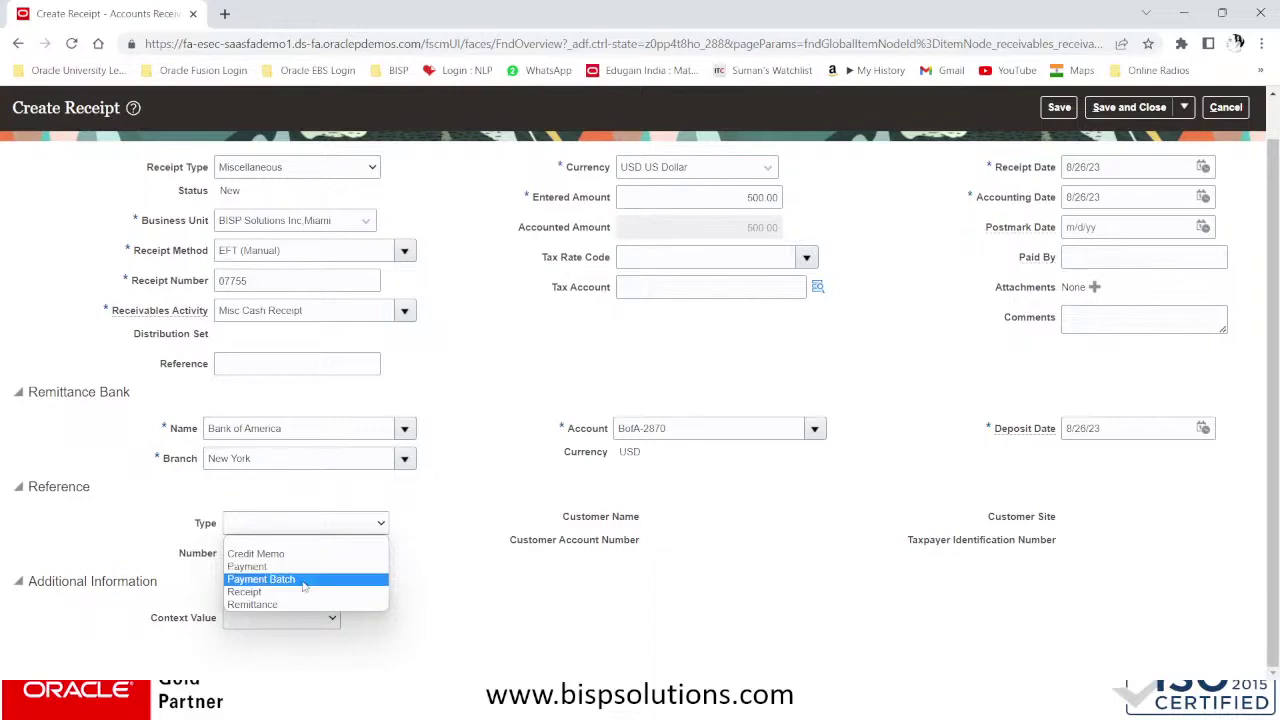
{"action": "left_click", "coordinate": [302, 580]}
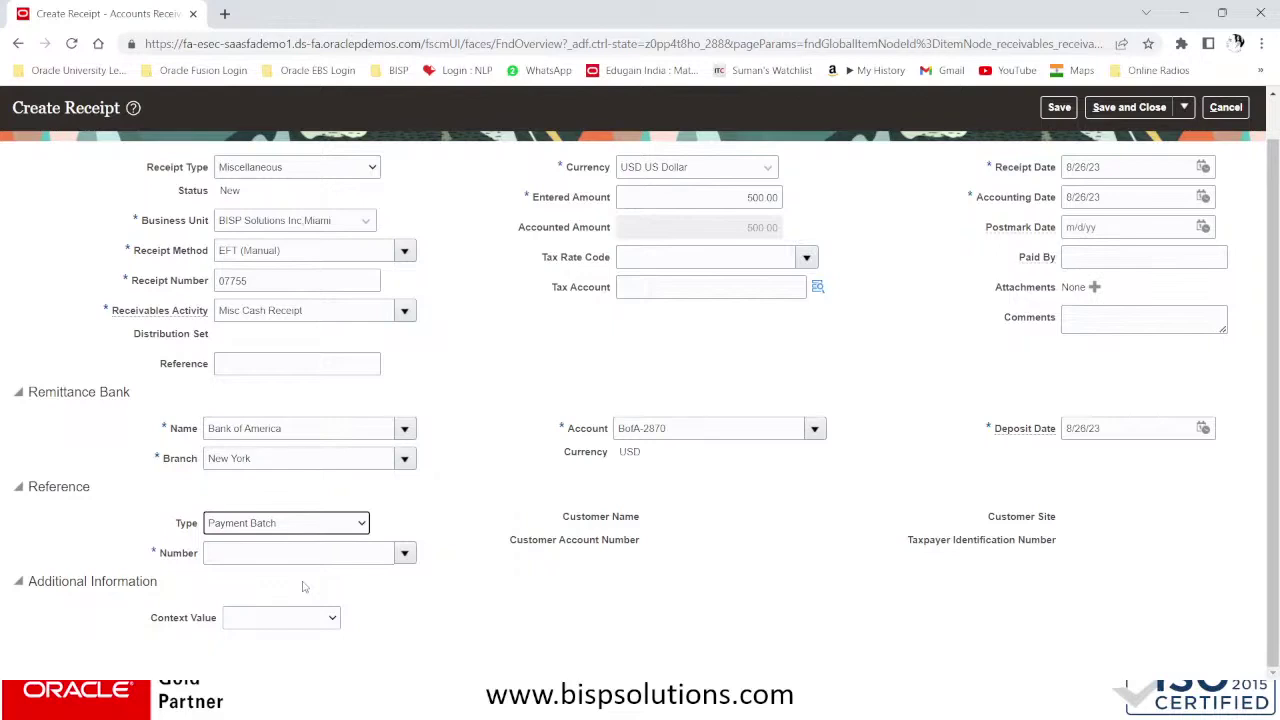
{"action": "left_click", "coordinate": [407, 552]}
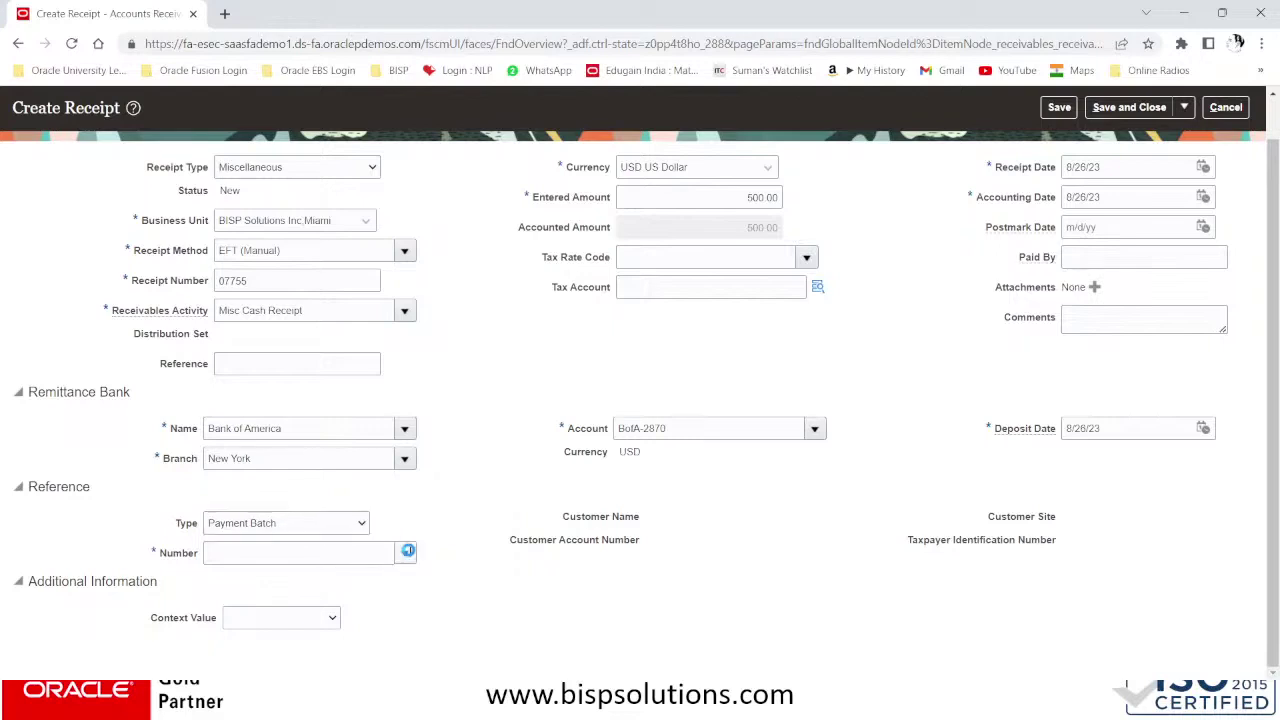
{"action": "left_click", "coordinate": [300, 523]}
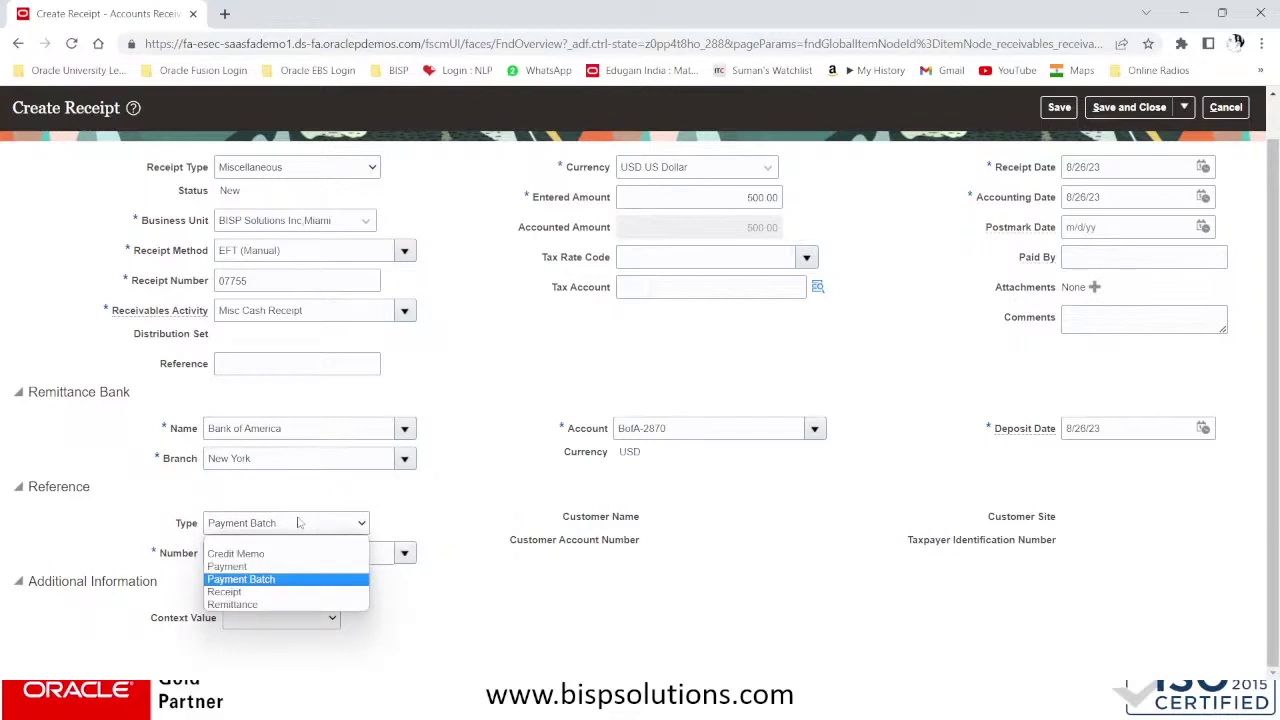
{"action": "left_click", "coordinate": [240, 591]}
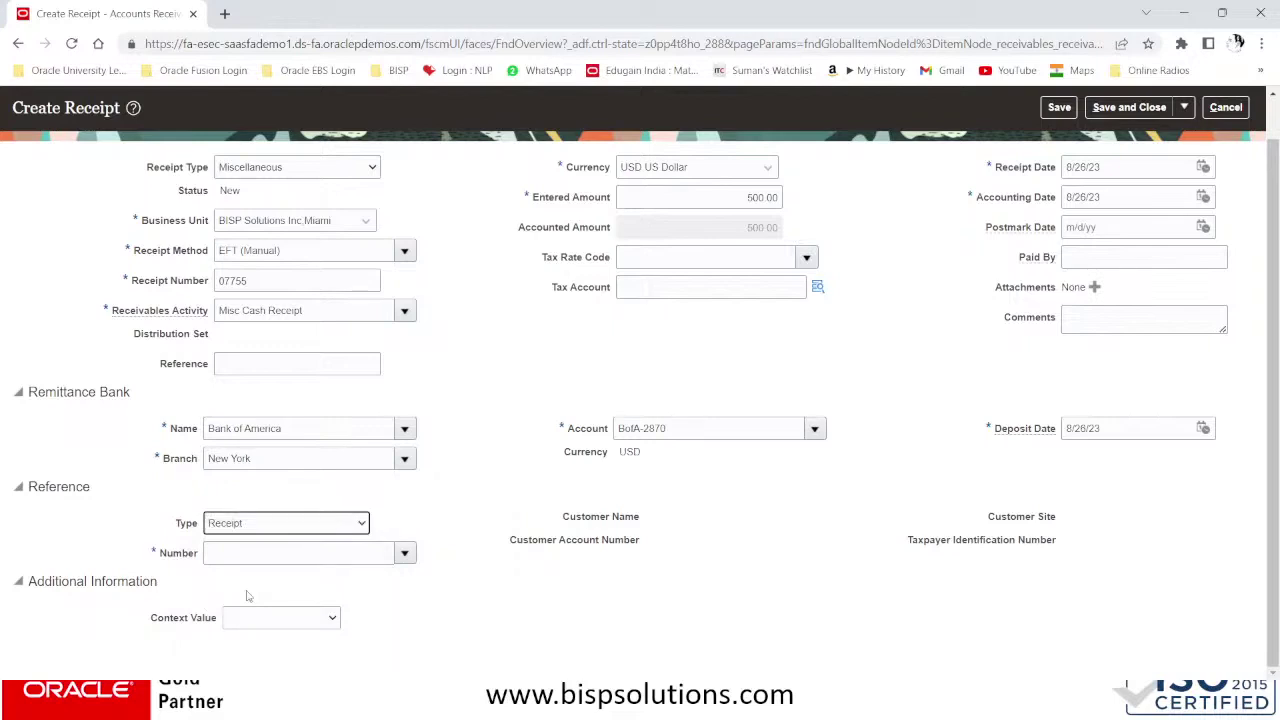
{"action": "left_click", "coordinate": [264, 557]}
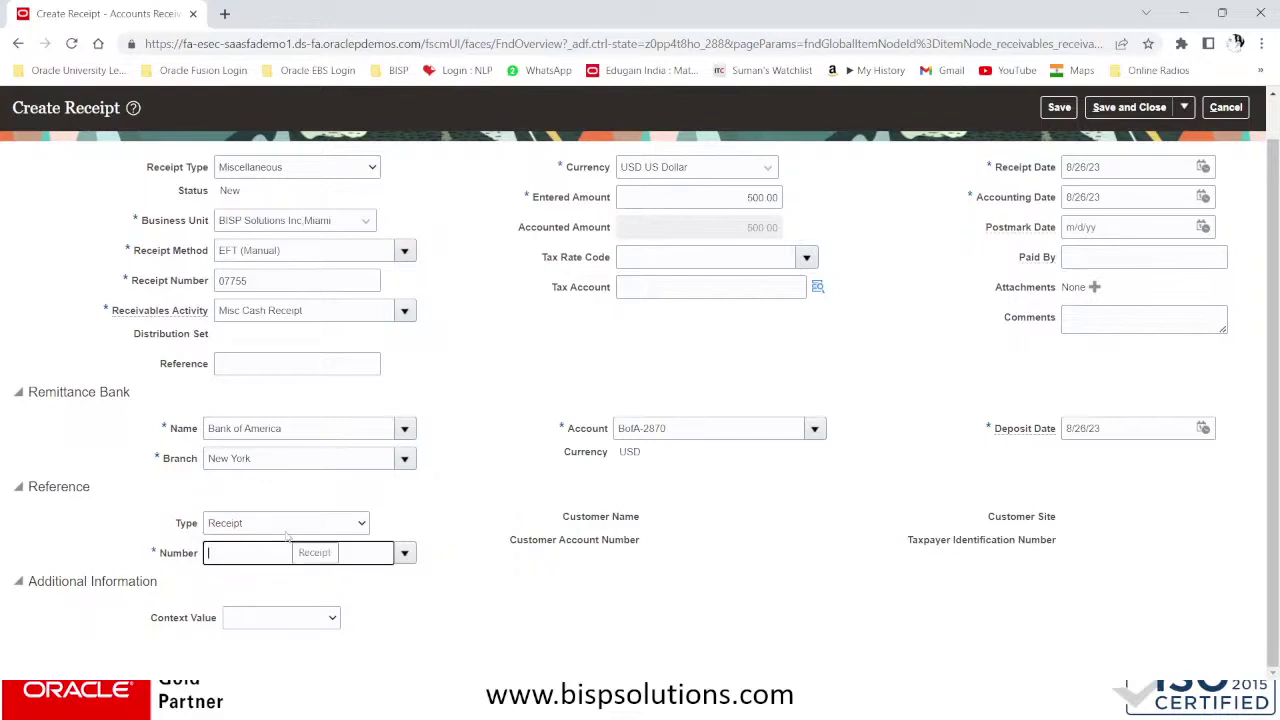
Step: Try Remittance as reference type, then reset the reference type to blank
{"action": "left_click", "coordinate": [286, 524]}
{"action": "left_click", "coordinate": [243, 601]}
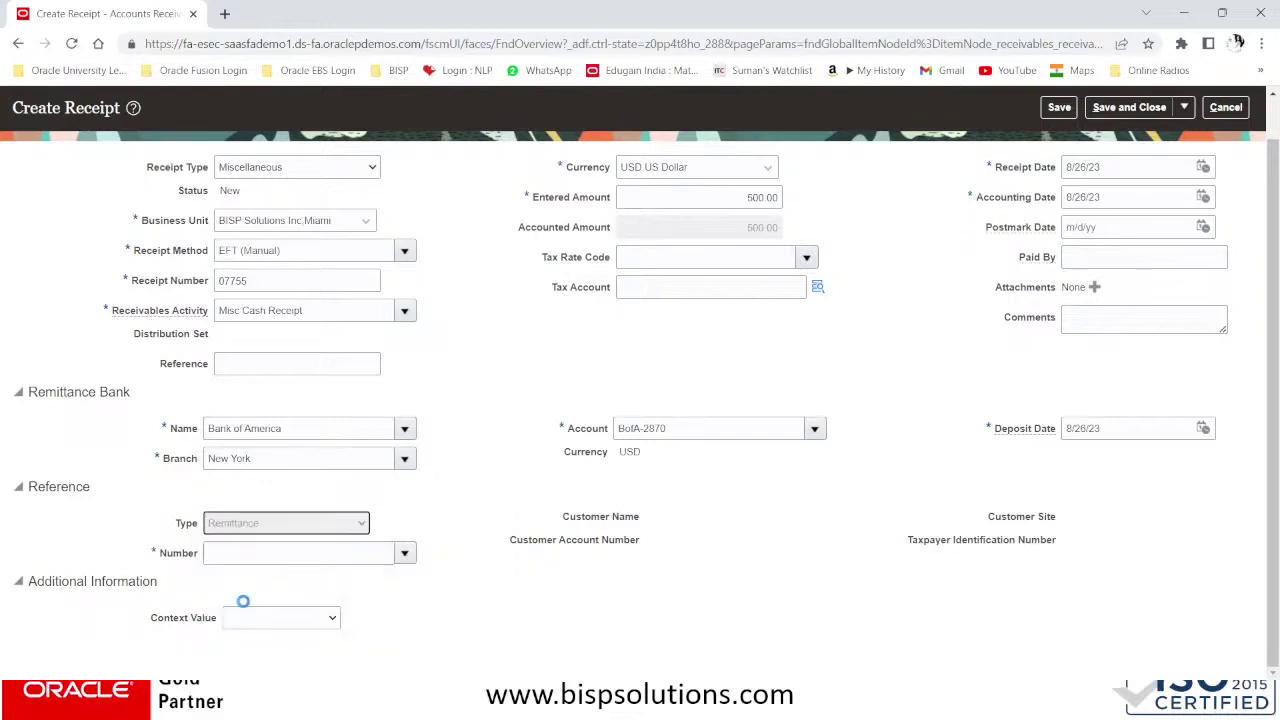
{"action": "left_click", "coordinate": [253, 555]}
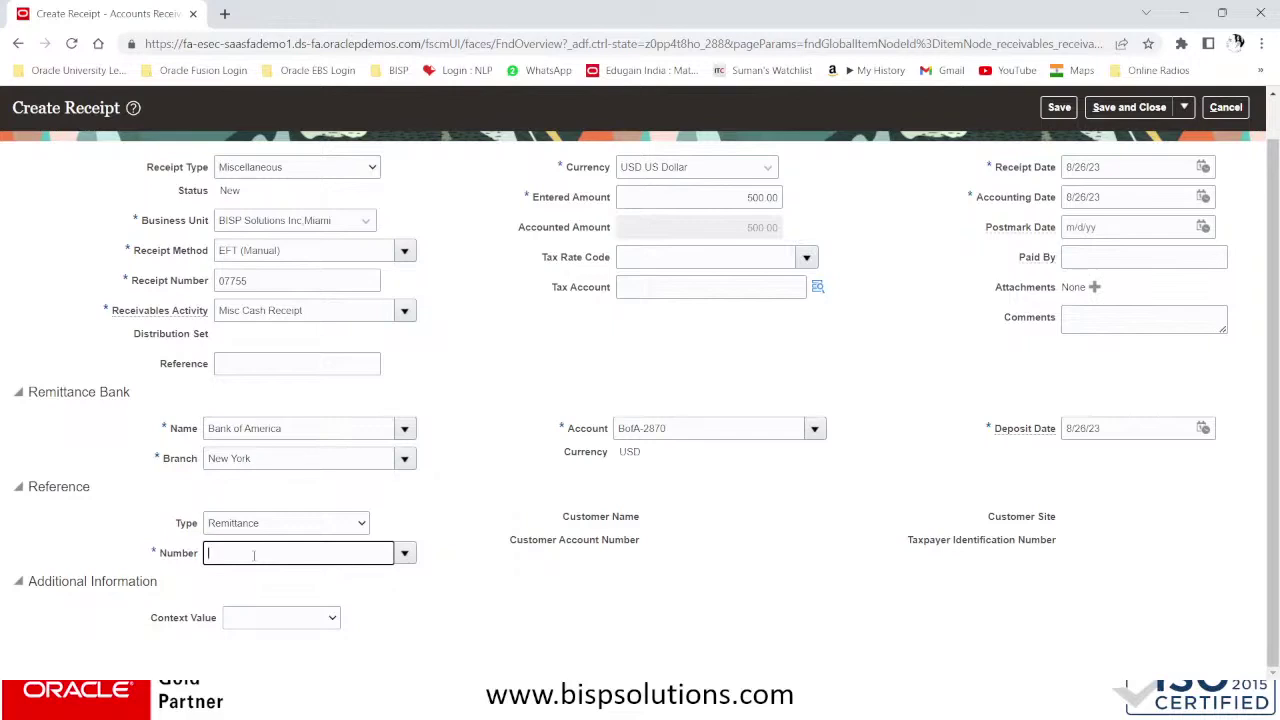
{"action": "left_click", "coordinate": [288, 525]}
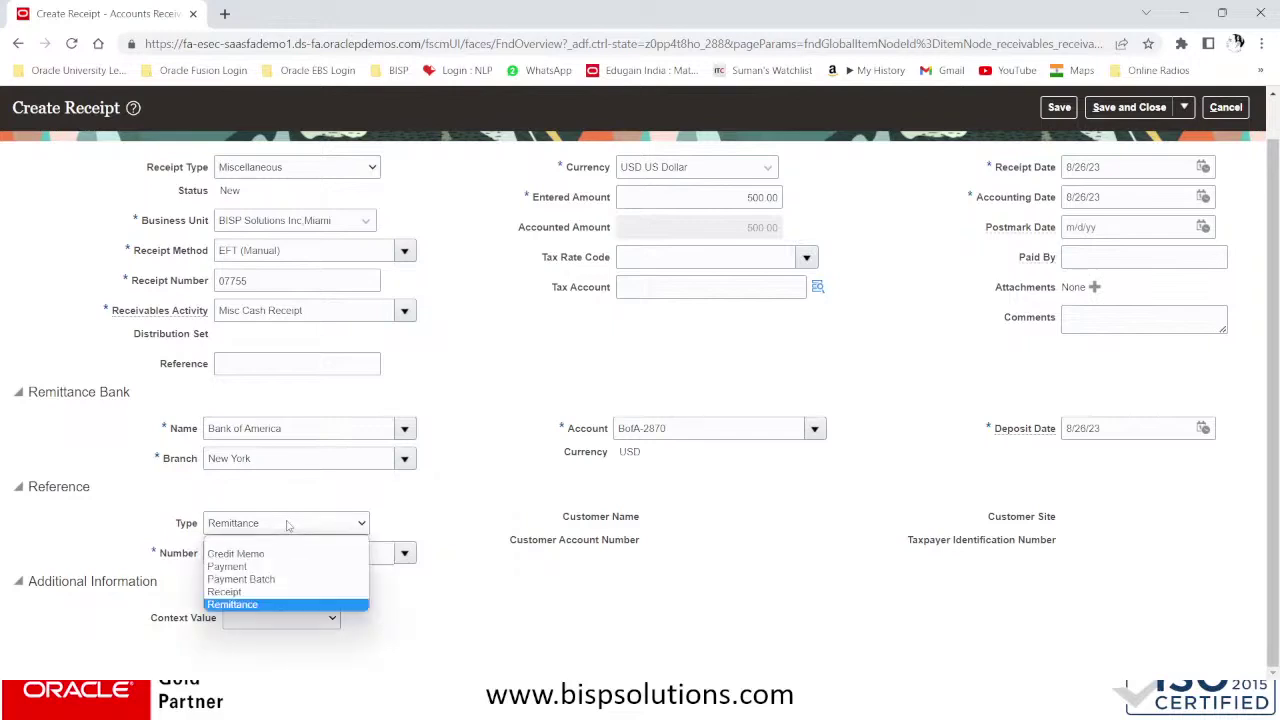
{"action": "left_click", "coordinate": [262, 540]}
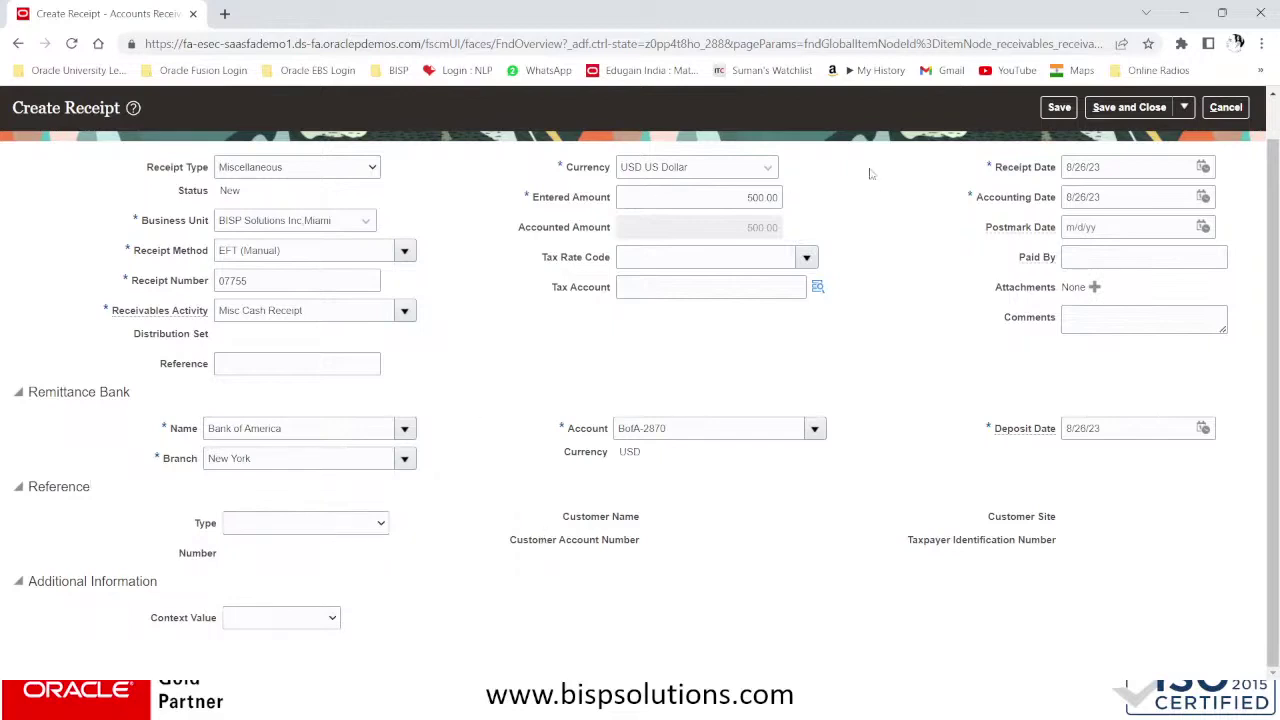
Step: Save miscellaneous receipt 07755, acknowledge the confirmation, and save and close it
{"action": "left_click", "coordinate": [1064, 109]}
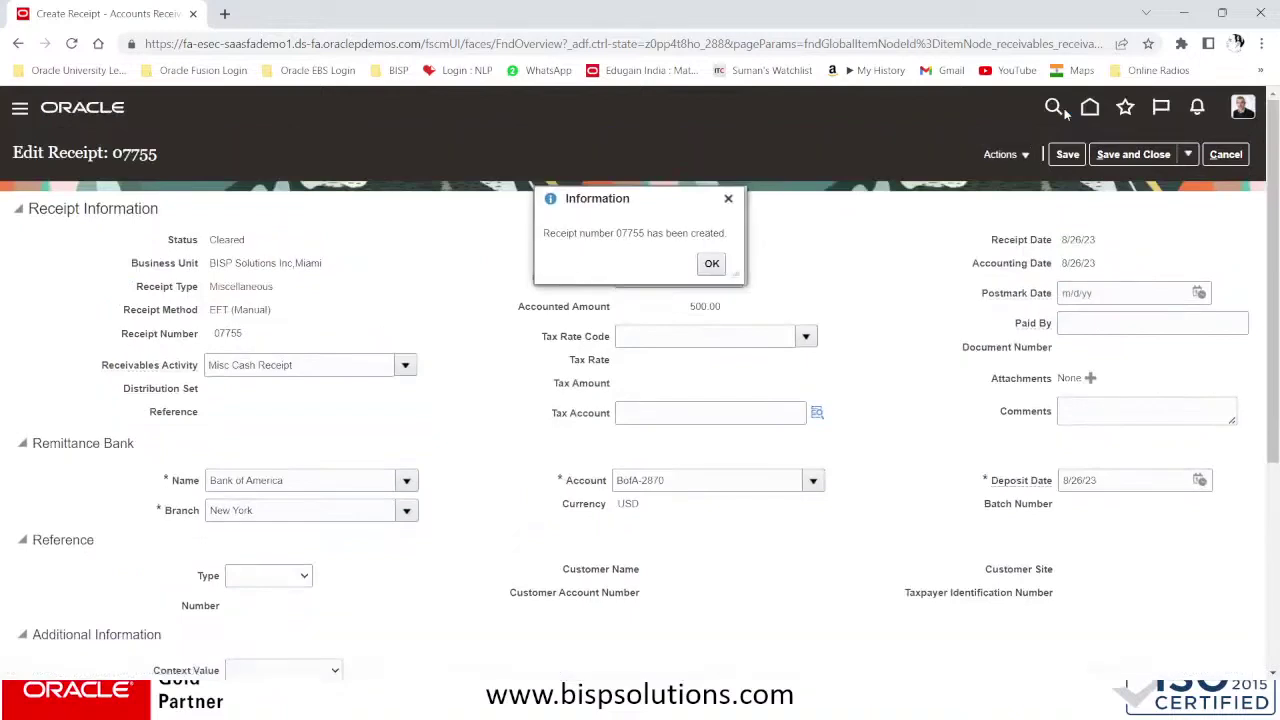
{"action": "left_click", "coordinate": [711, 265]}
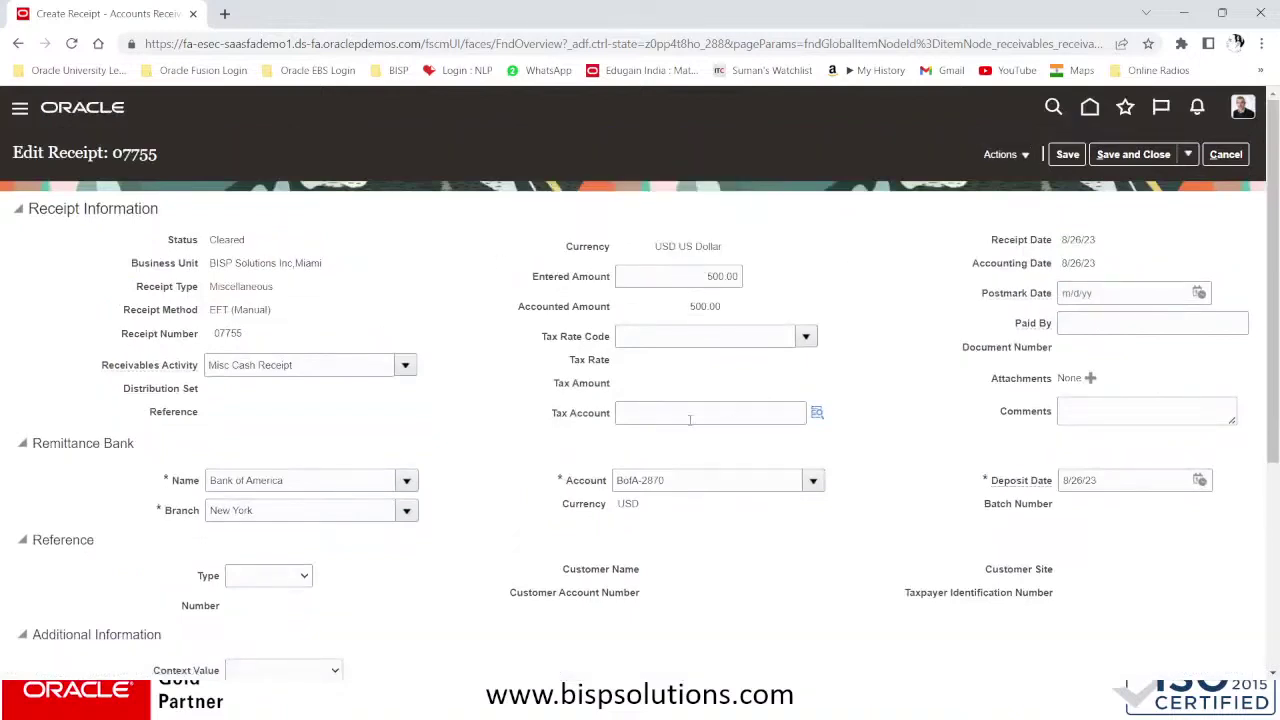
{"action": "left_click", "coordinate": [1187, 155]}
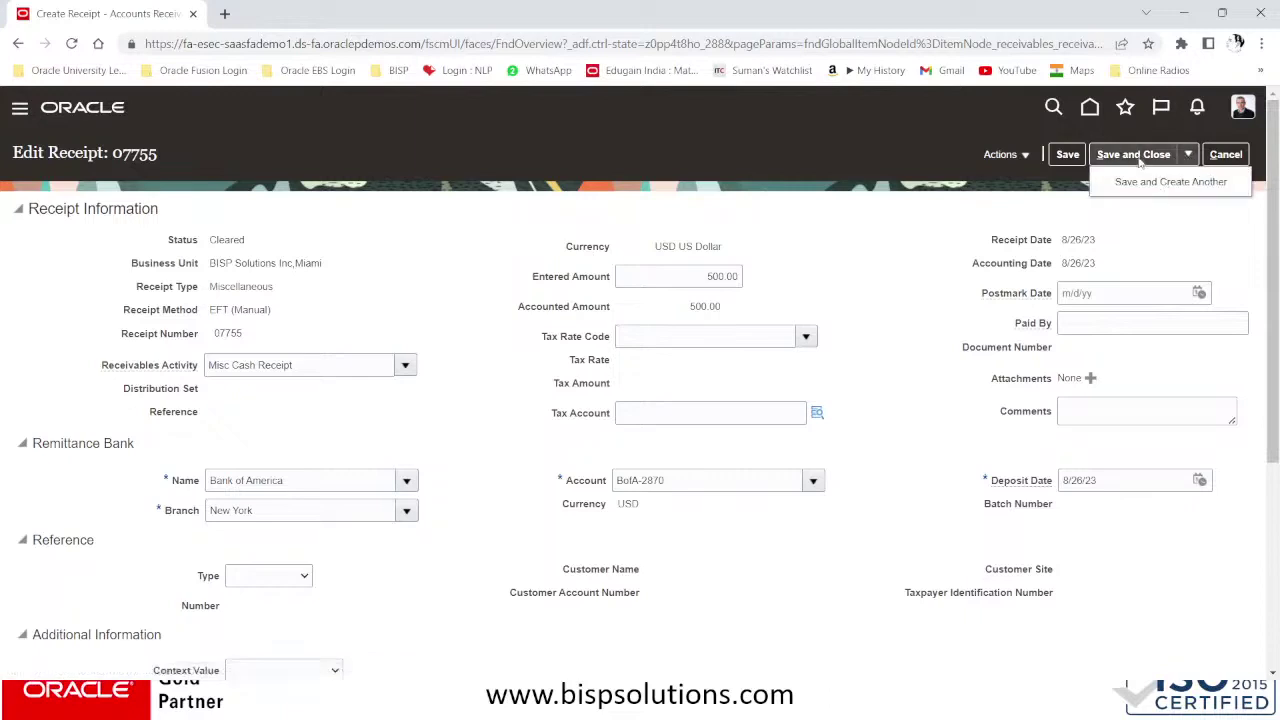
{"action": "left_click", "coordinate": [1140, 155]}
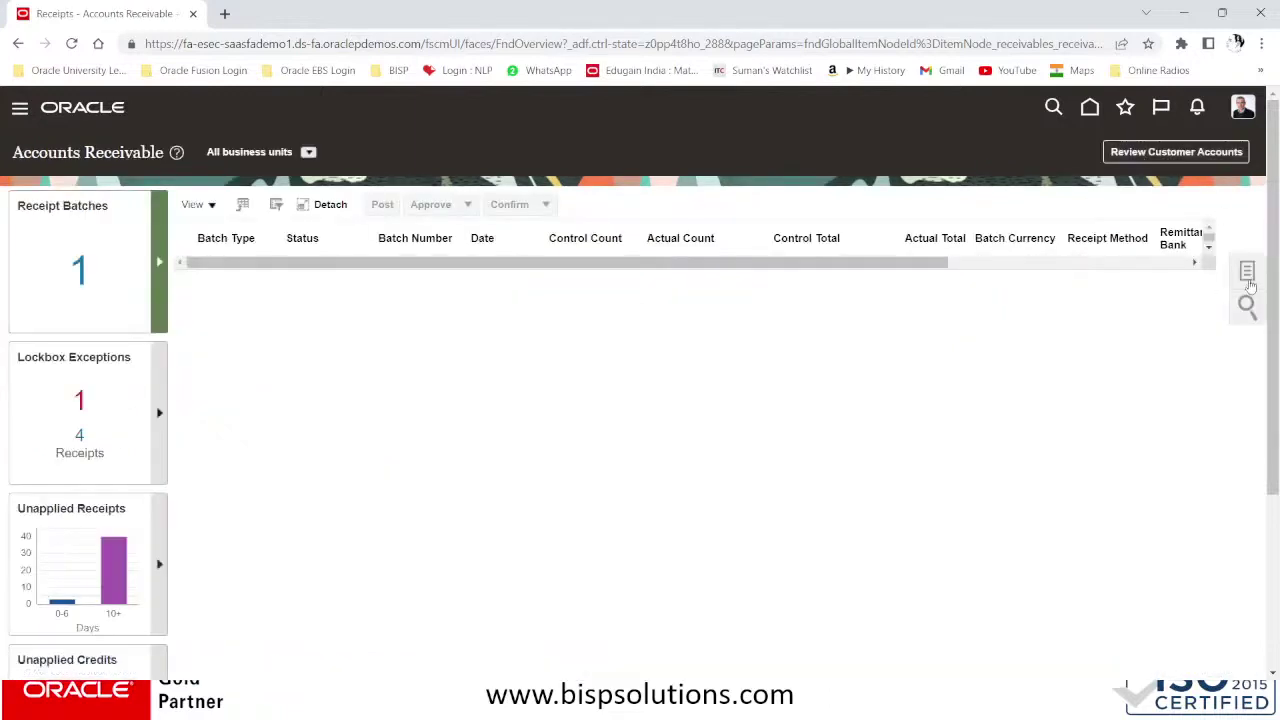
Step: In Manage Receipts, run the BISP_Receipts saved search and open receipt 07755
{"action": "left_click", "coordinate": [1248, 272]}
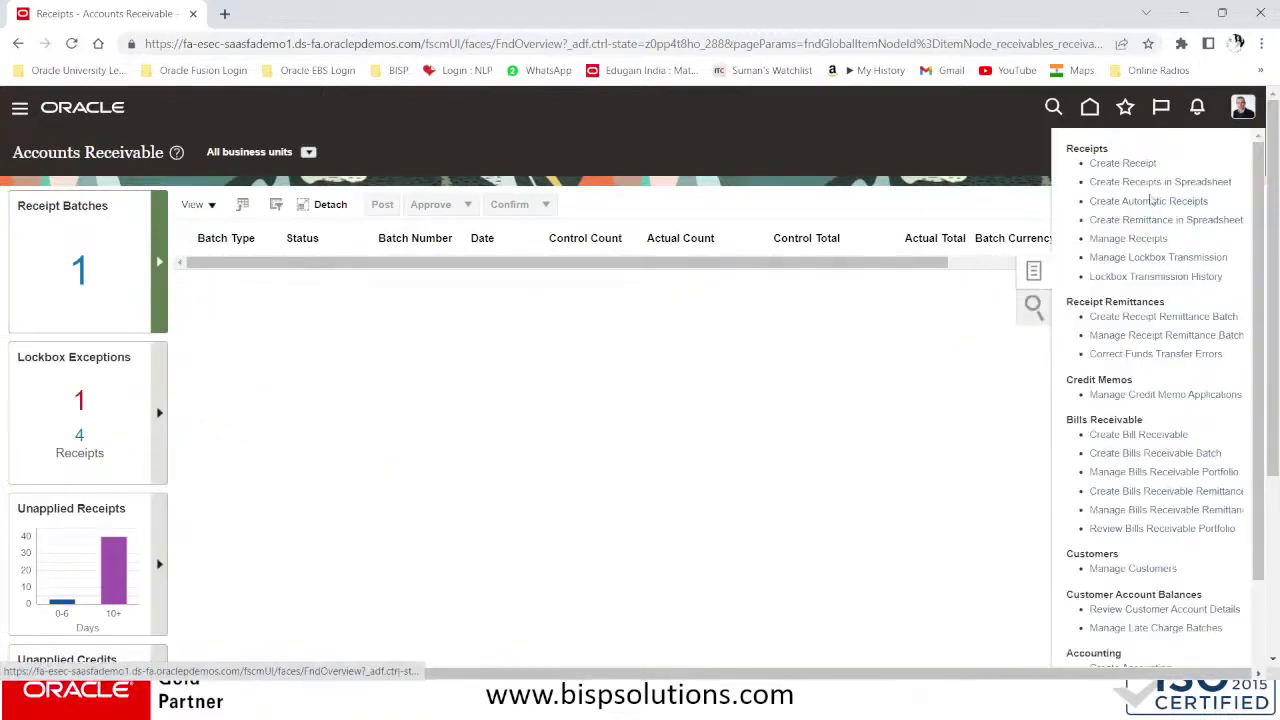
{"action": "left_click", "coordinate": [1131, 239]}
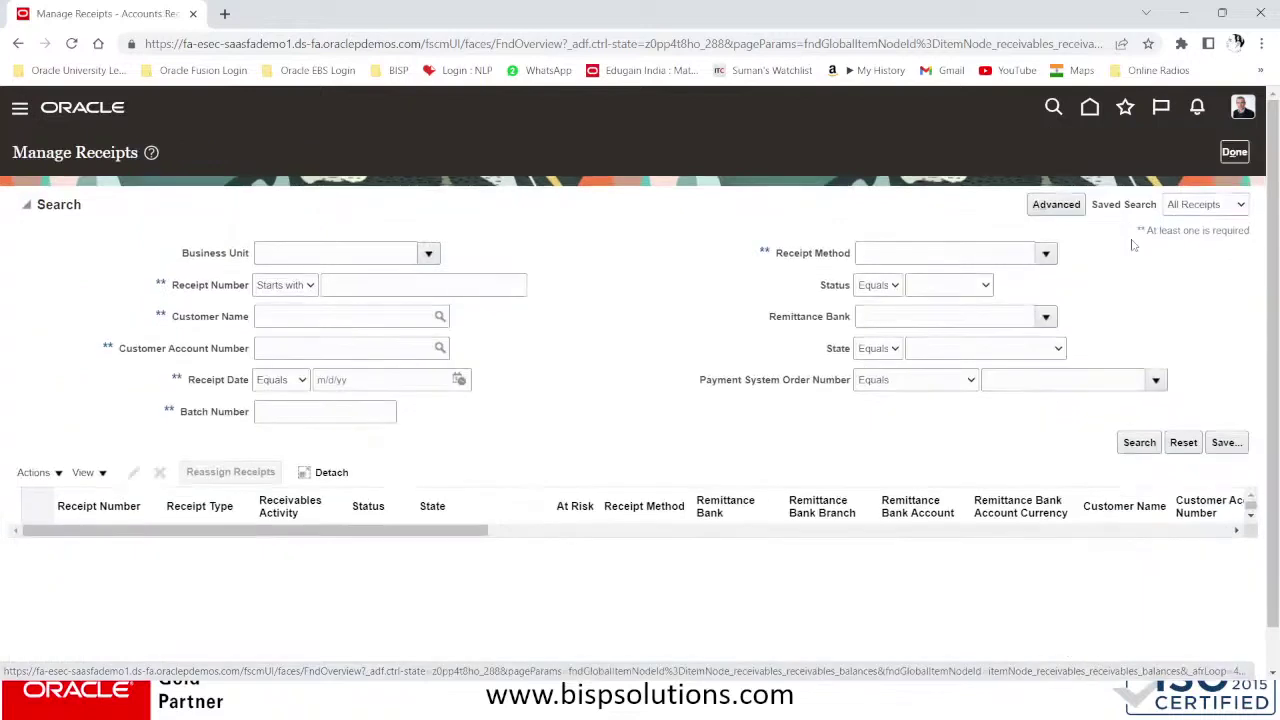
{"action": "left_click", "coordinate": [1196, 206]}
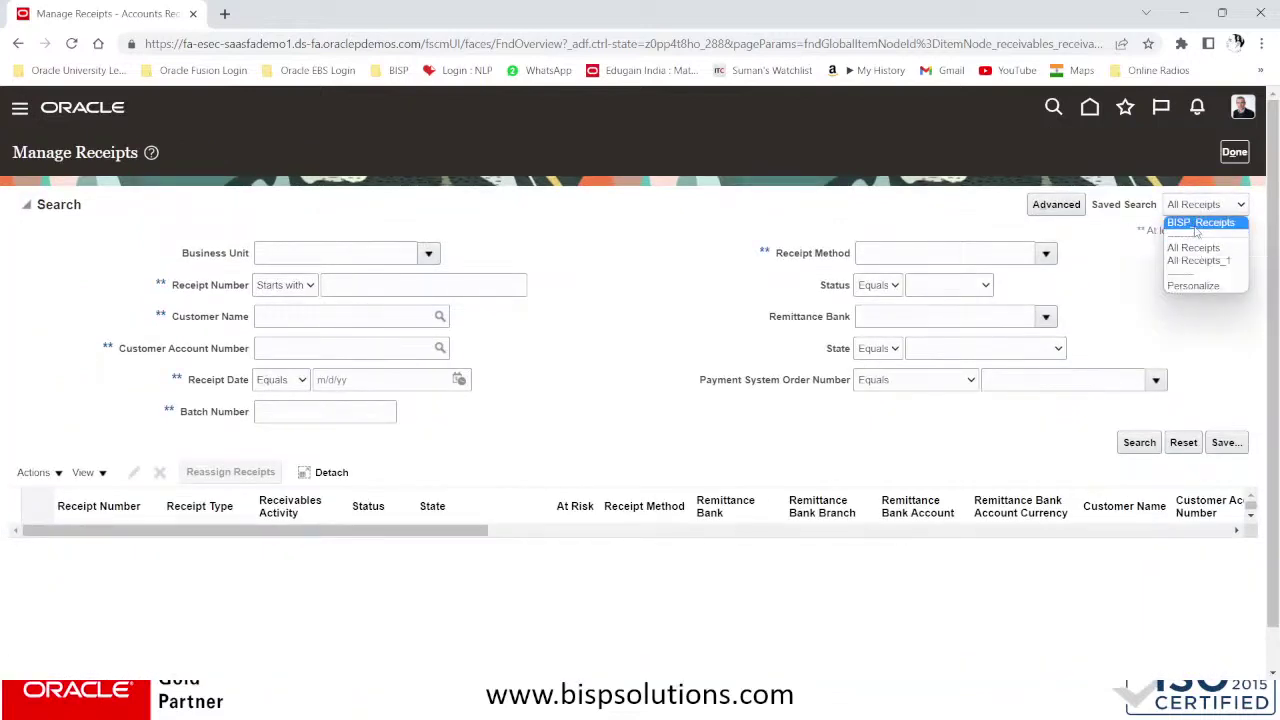
{"action": "left_click", "coordinate": [1196, 226]}
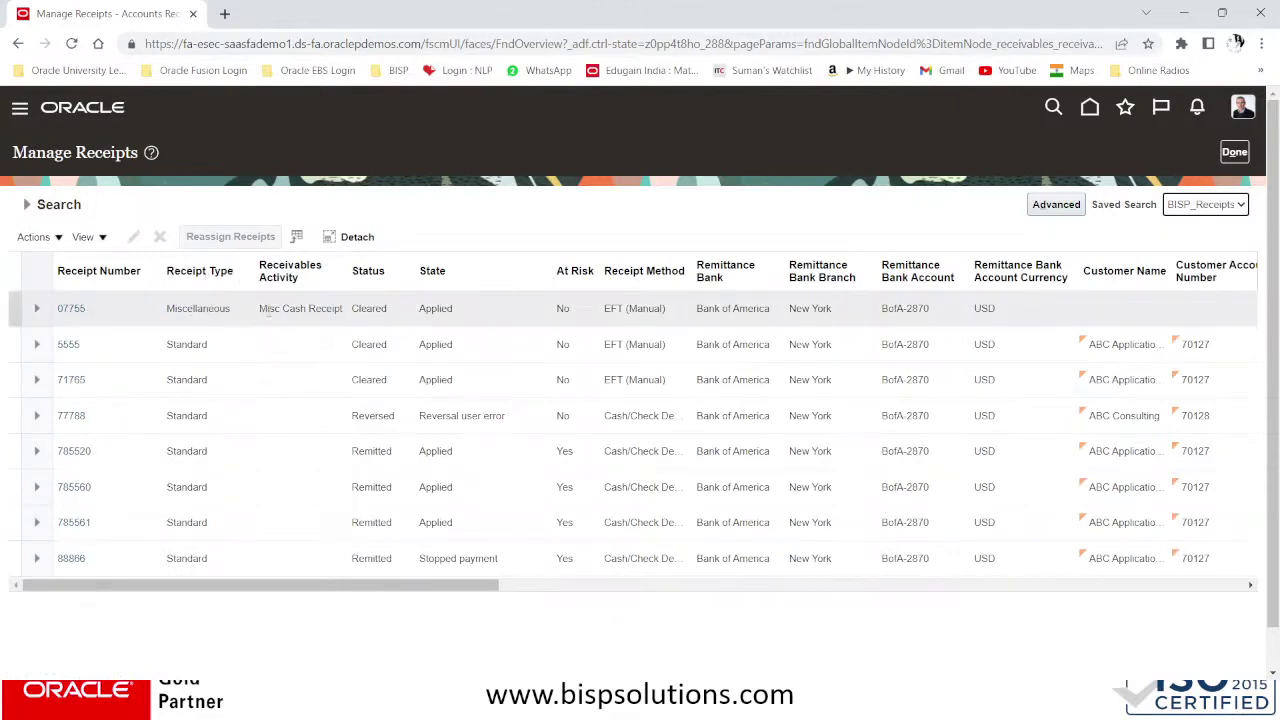
{"action": "mouse_move", "coordinate": [350, 261]}
{"action": "left_mouse_down"}
{"action": "mouse_move", "coordinate": [380, 258]}
{"action": "mouse_move", "coordinate": [352, 282]}
{"action": "left_mouse_up"}
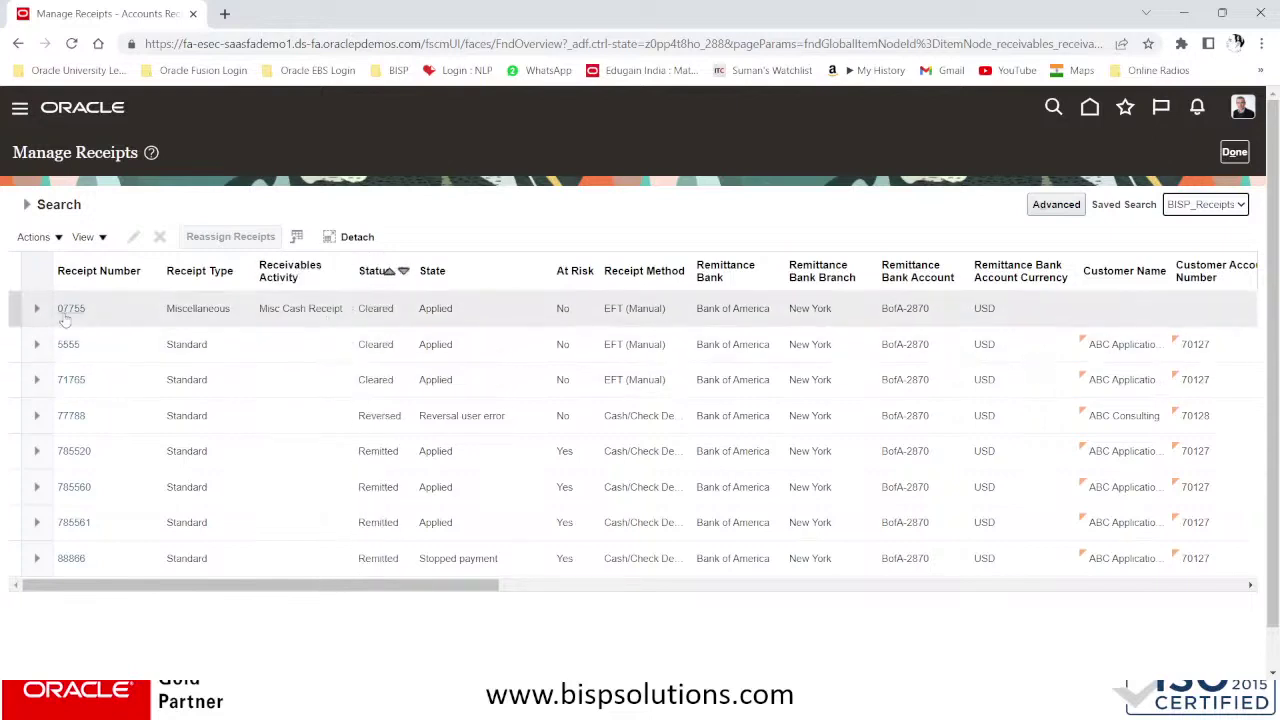
{"action": "left_click", "coordinate": [64, 310]}
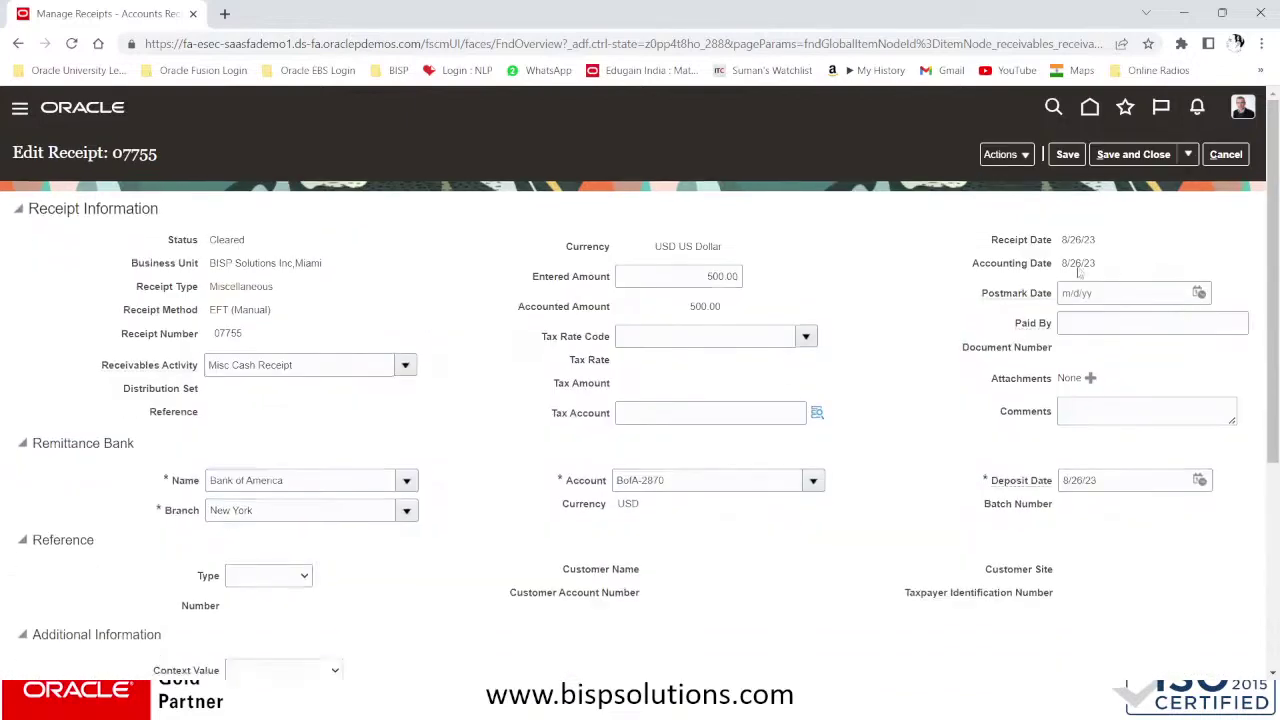
Step: Check receipt 07755's Cleared status history for 500.00, save and close, and bring up its actions
{"action": "scroll", "coordinate": [904, 328], "scroll_direction": "down", "scroll_amount": 3}
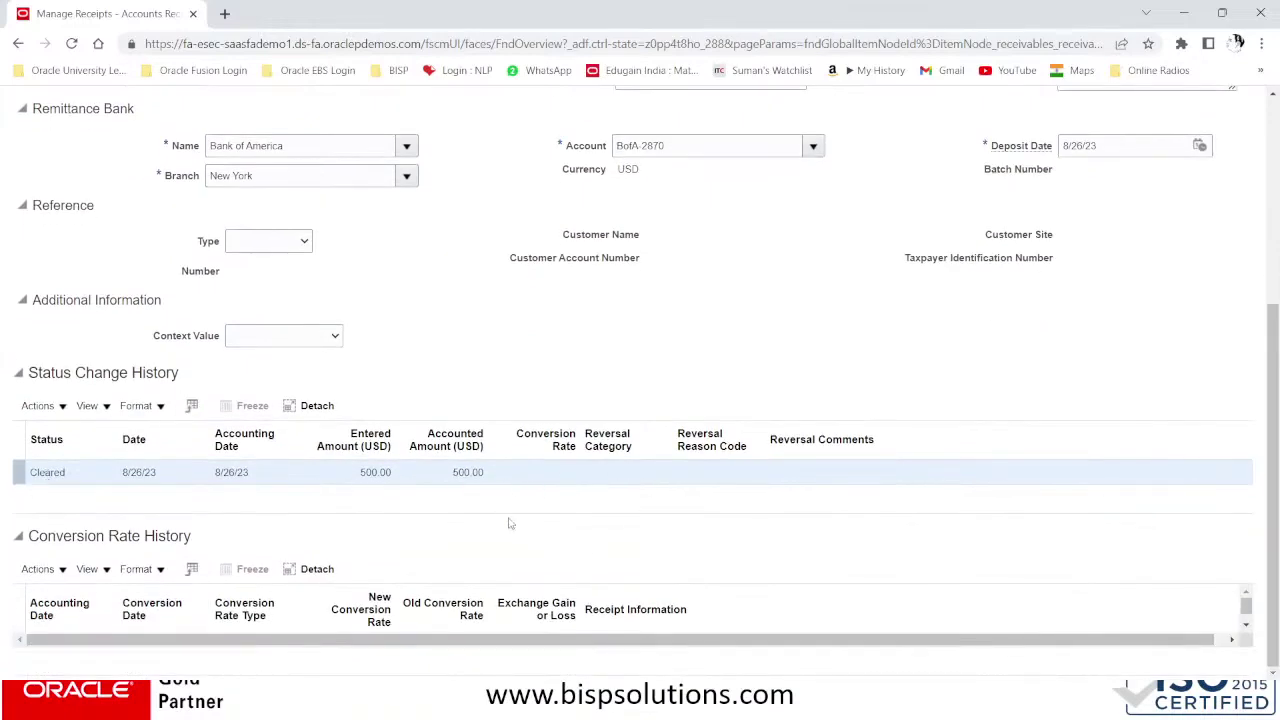
{"action": "scroll", "coordinate": [508, 520], "scroll_direction": "up", "scroll_amount": 2}
{"action": "scroll", "coordinate": [515, 490], "scroll_direction": "down", "scroll_amount": 2}
{"action": "scroll", "coordinate": [527, 453], "scroll_direction": "up", "scroll_amount": 3}
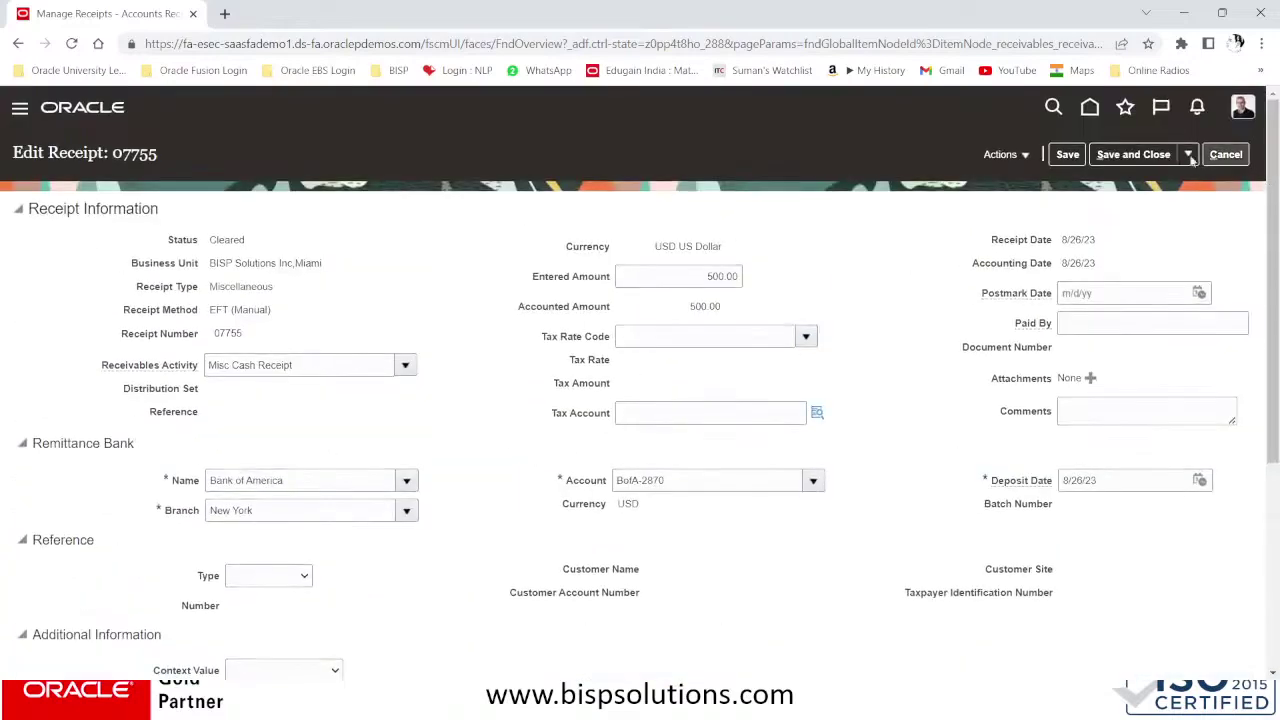
{"action": "left_click", "coordinate": [1155, 157]}
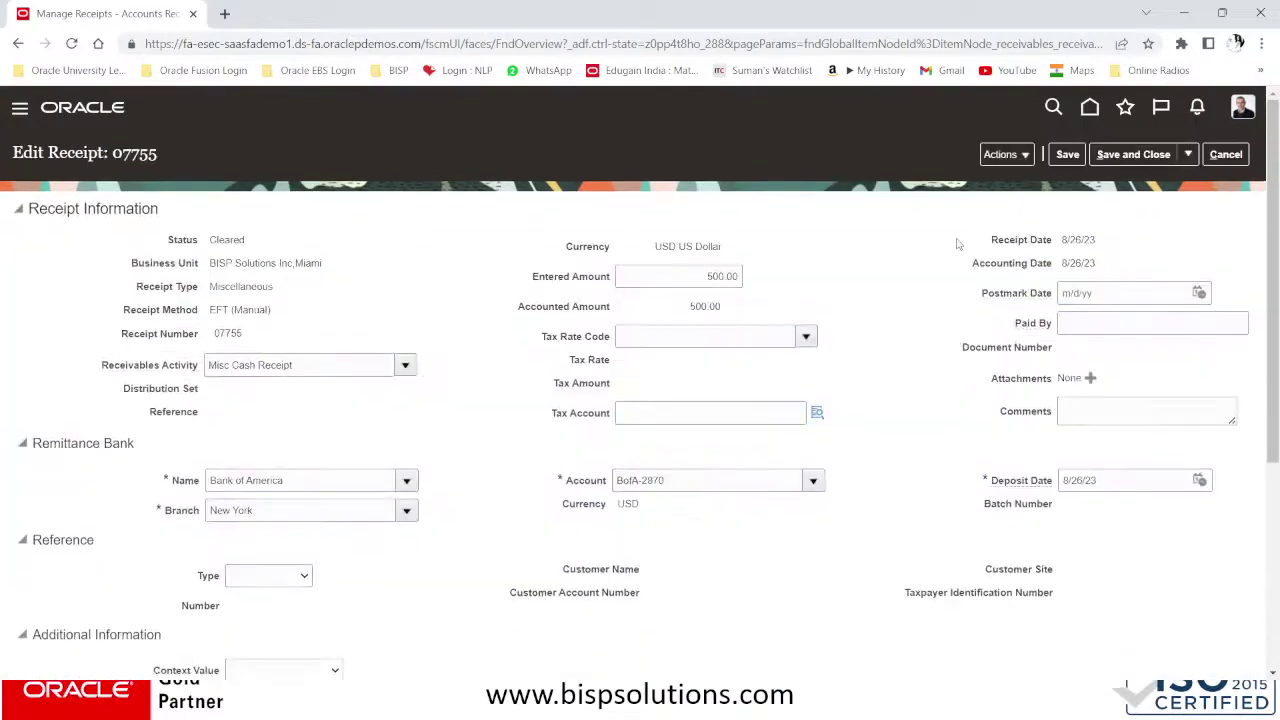
{"action": "left_click", "coordinate": [1007, 156]}
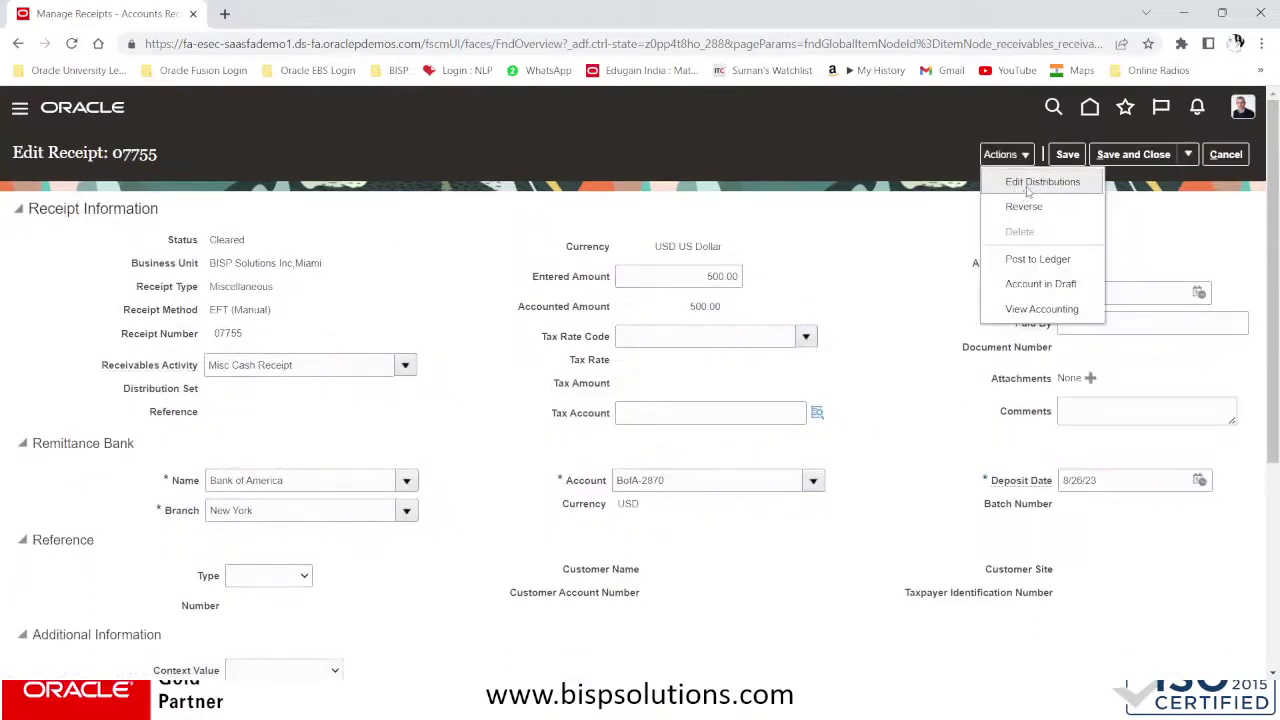
Step: Review the distribution to account 42125 Miscellaneous Revenue unchanged, then save and close receipt 07755
{"action": "left_click", "coordinate": [1029, 183]}
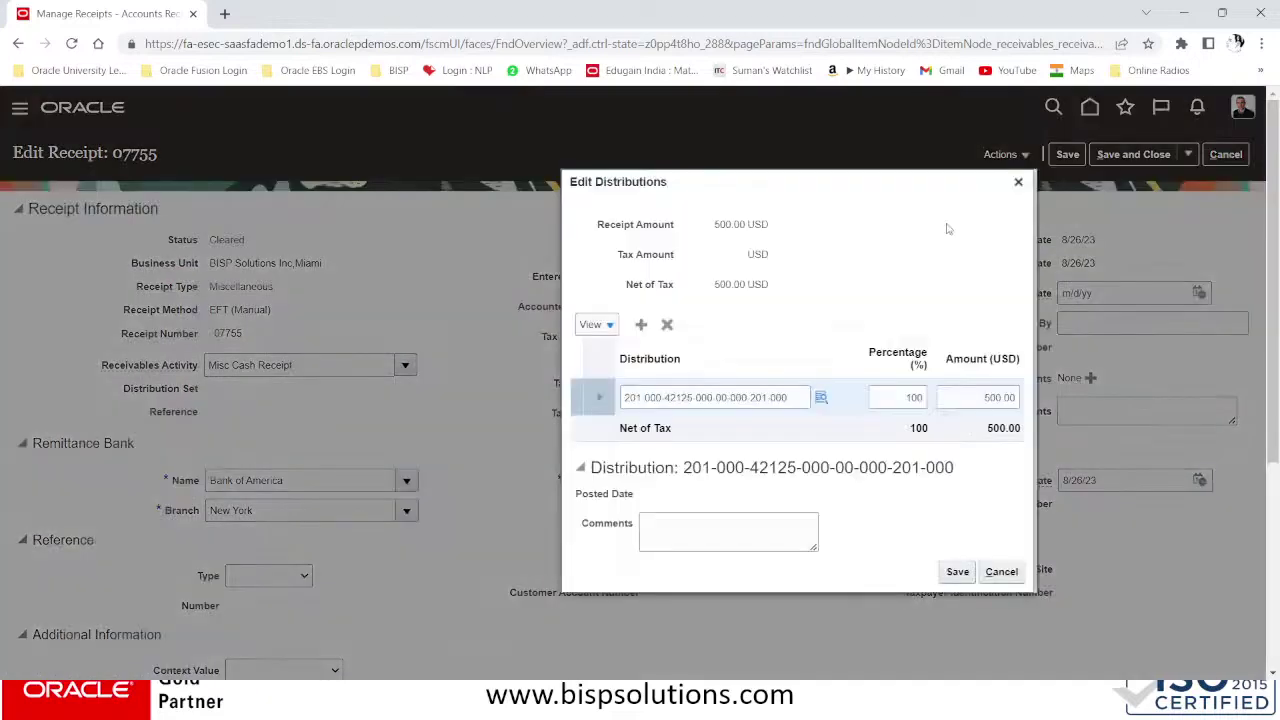
{"action": "left_click", "coordinate": [821, 400]}
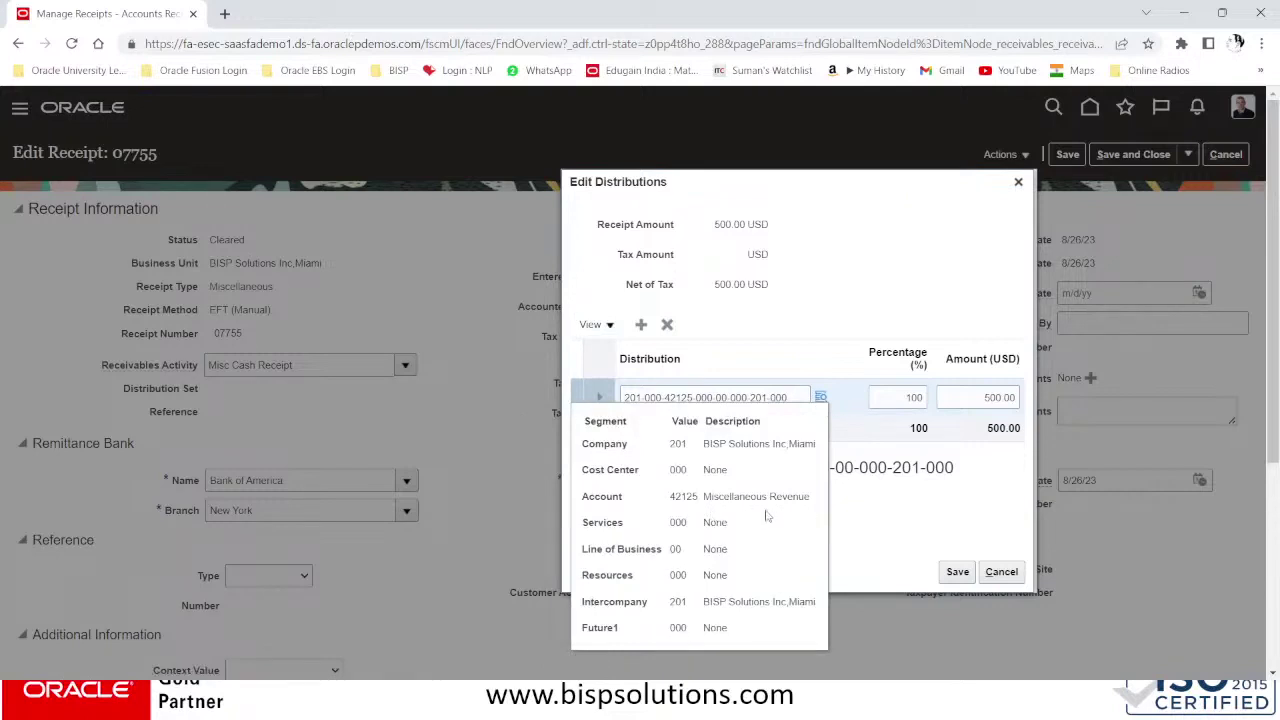
{"action": "left_click", "coordinate": [1018, 181]}
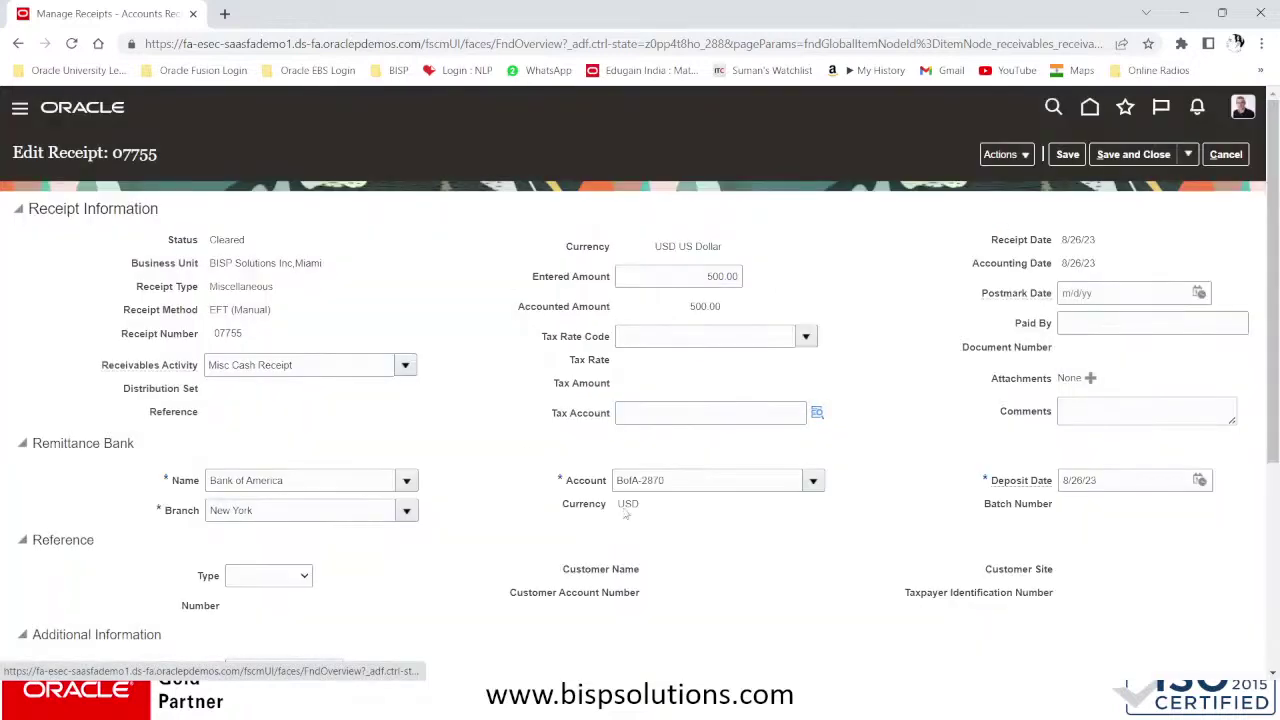
{"action": "left_click", "coordinate": [1190, 153]}
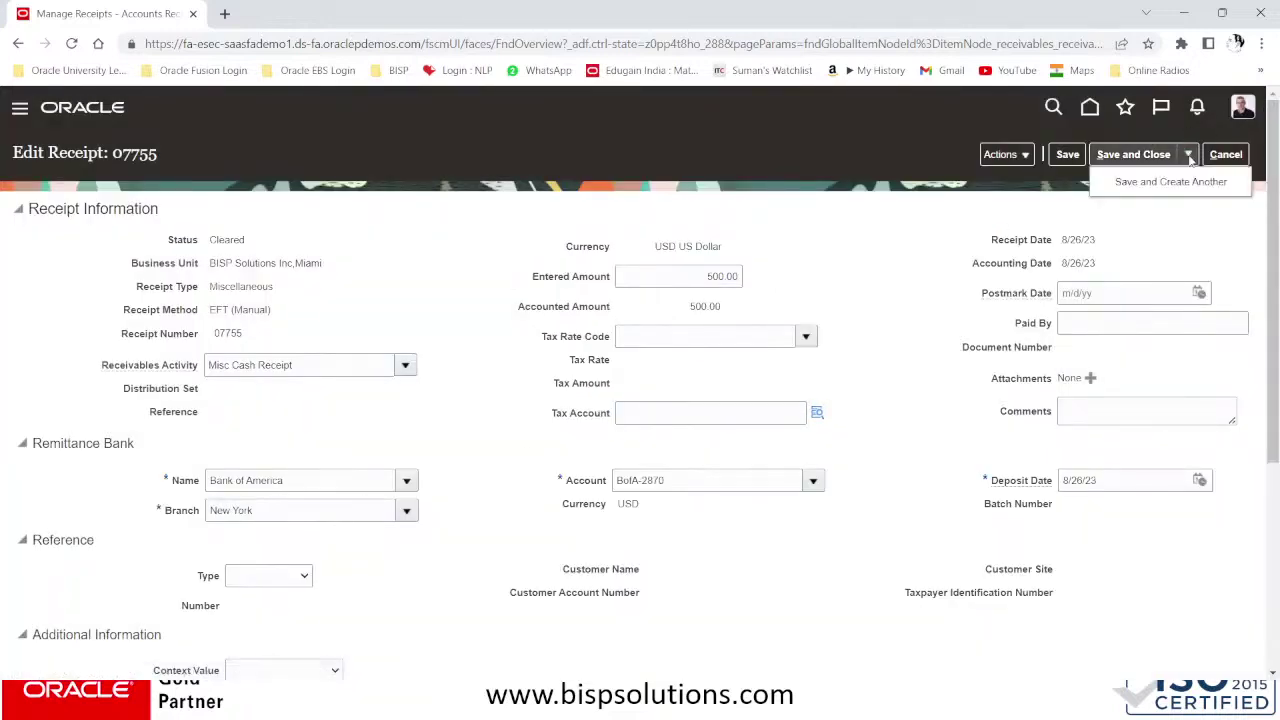
{"action": "left_click", "coordinate": [1146, 156]}
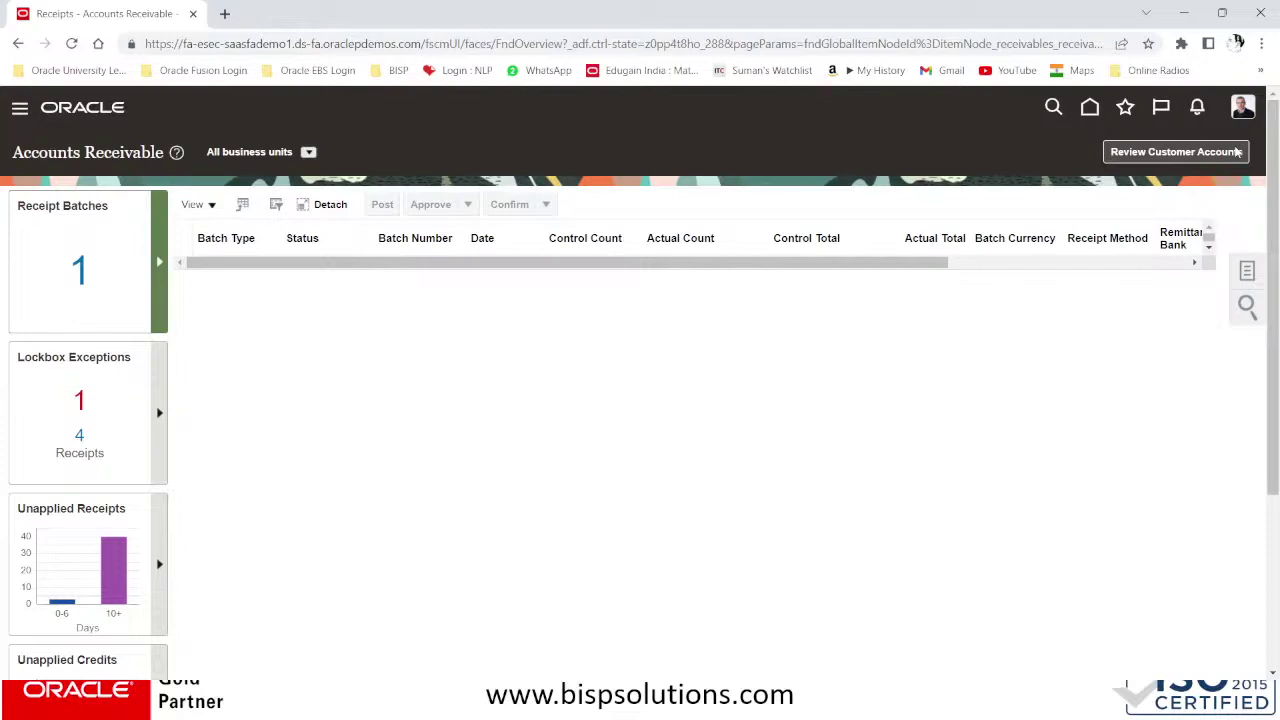
Step: Return to the PowerPoint slideshow and advance to the Chargeback Setups slide
{"action": "key", "text": "alt+Tab"}
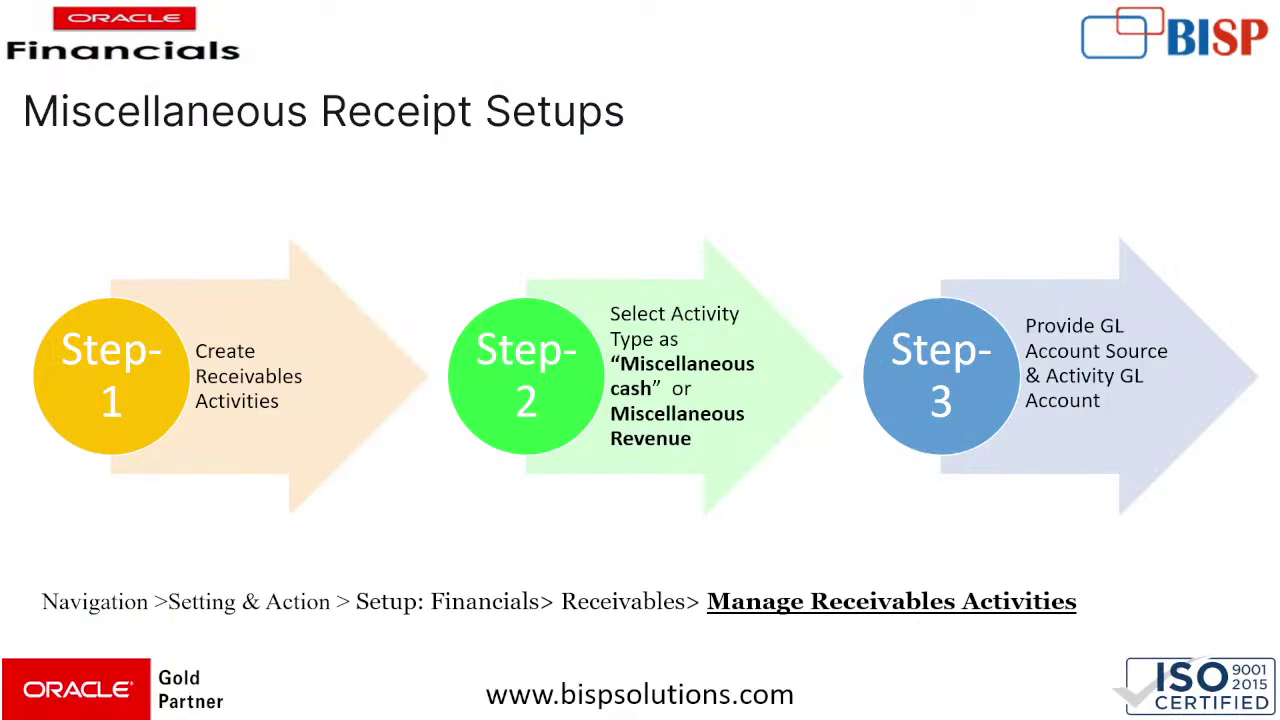
{"action": "left_click", "coordinate": [930, 211]}
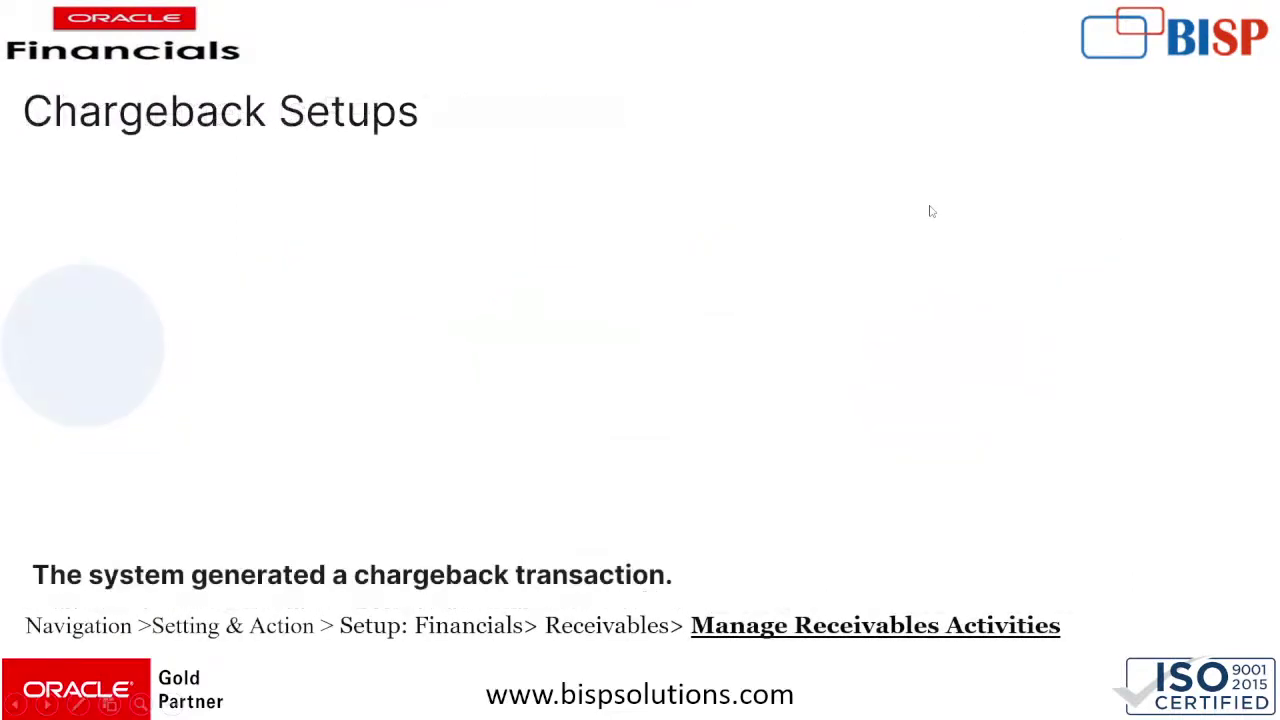
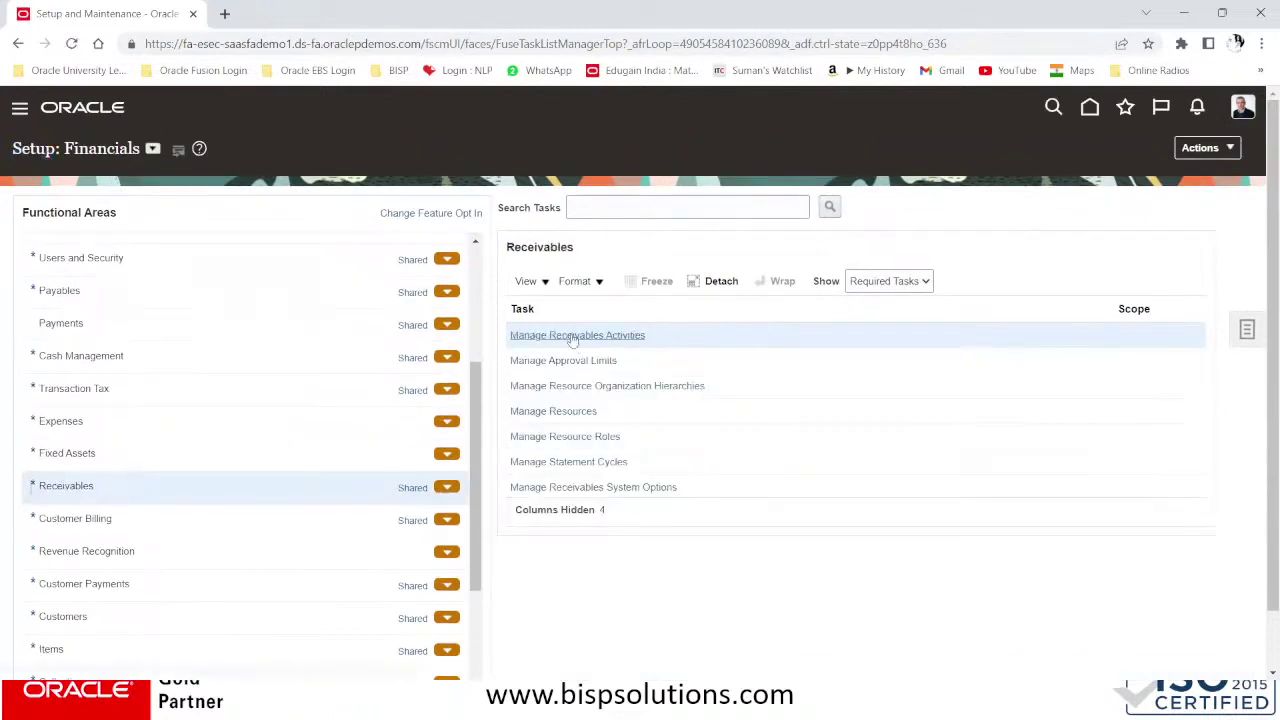
Step: Open Chargeback Adjustment from the BISP_Receivables Activities saved search results for editing
{"action": "left_click", "coordinate": [570, 335]}
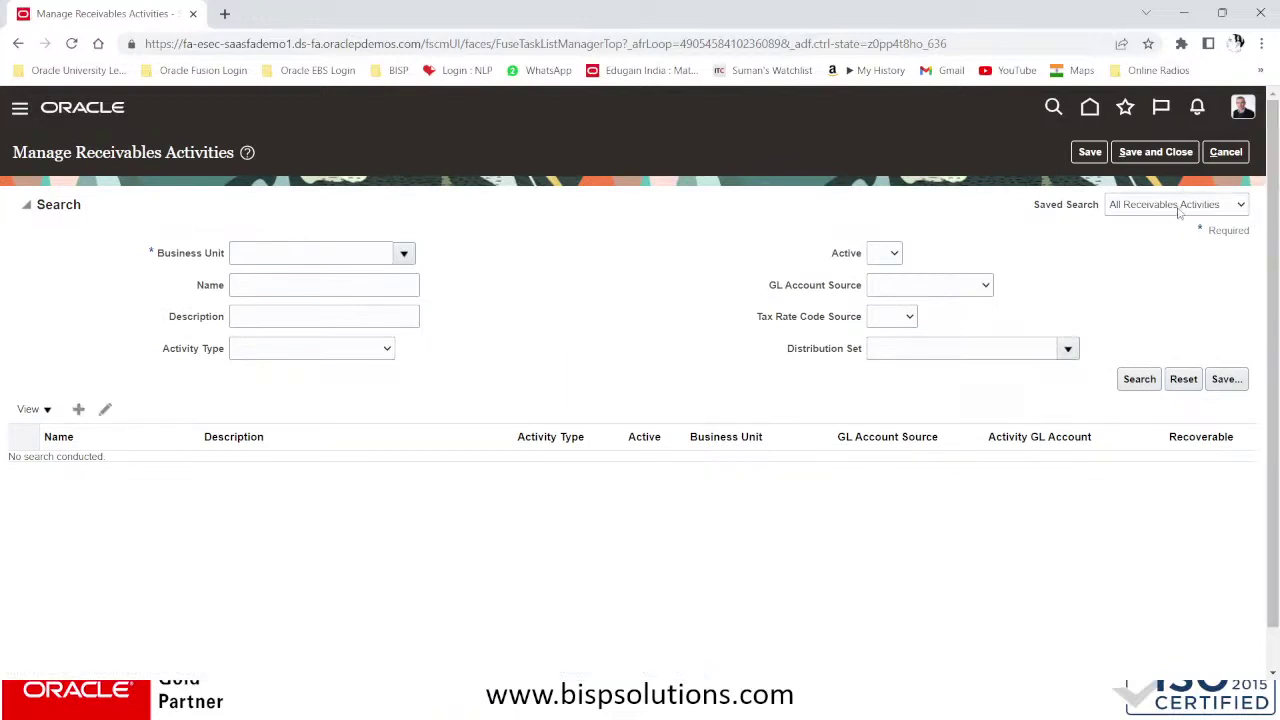
{"action": "left_click", "coordinate": [1180, 206]}
{"action": "left_click", "coordinate": [1172, 222]}
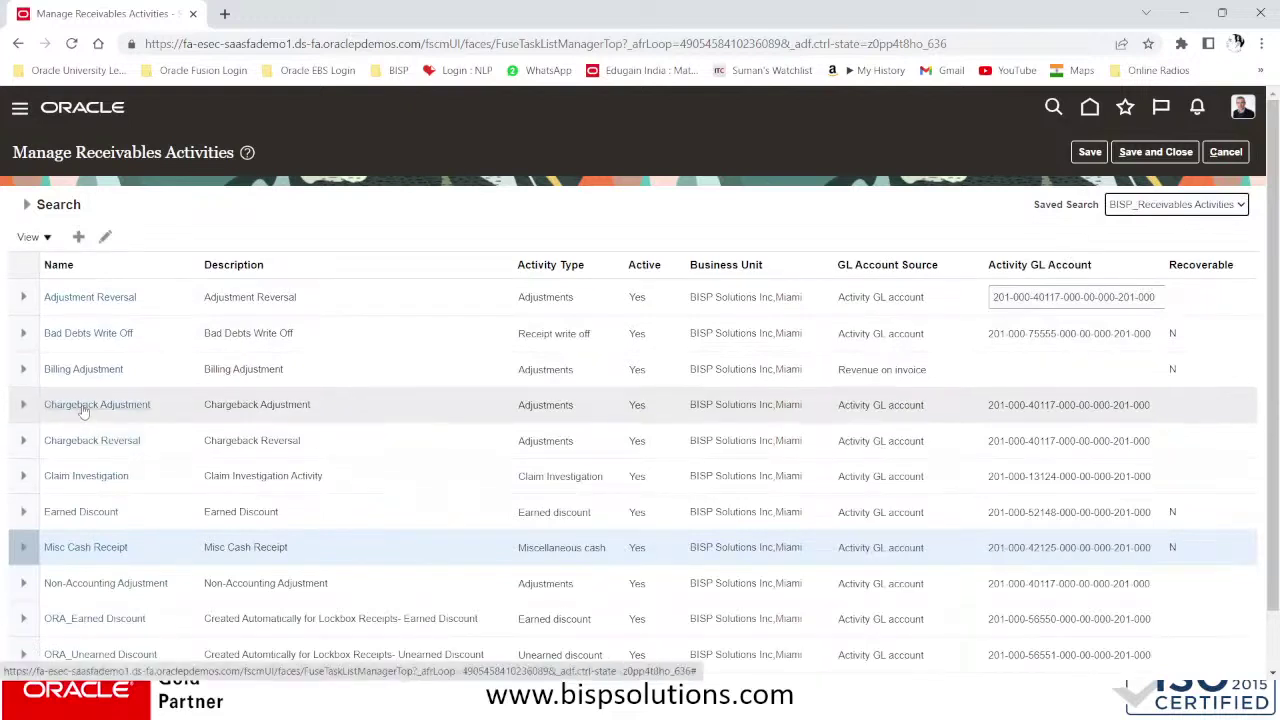
{"action": "left_click", "coordinate": [85, 403]}
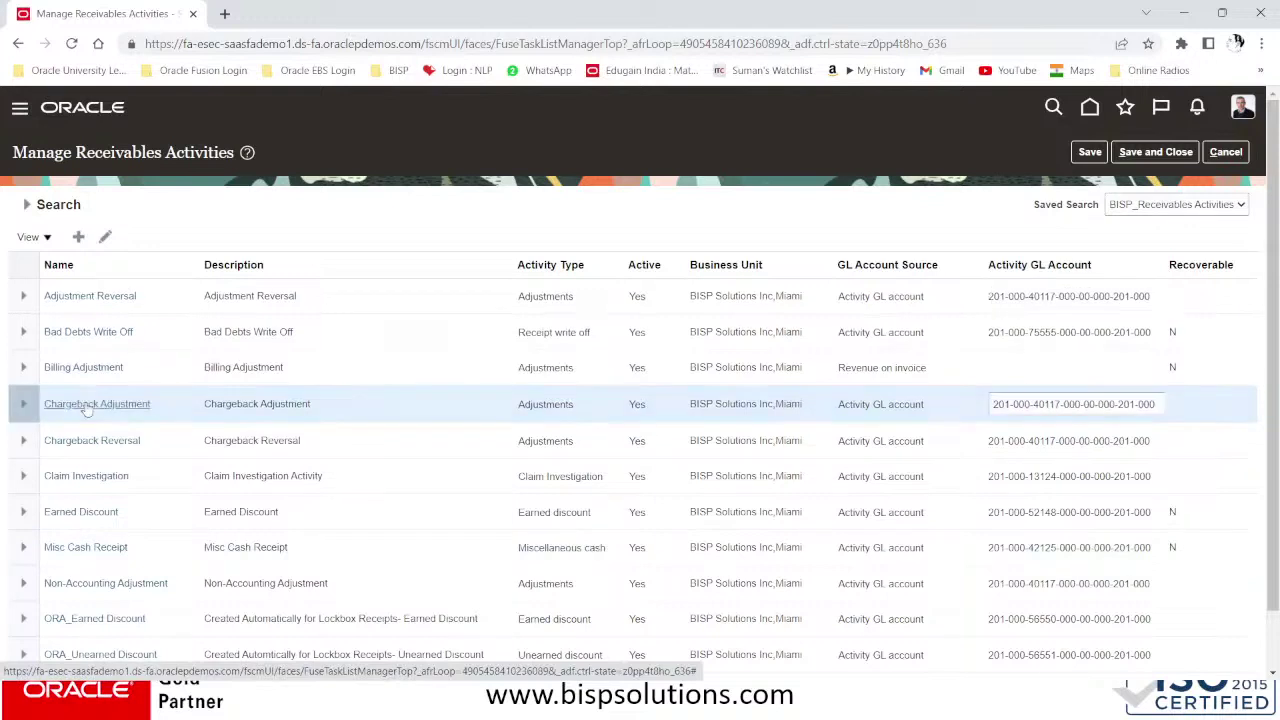
{"action": "left_click", "coordinate": [87, 405]}
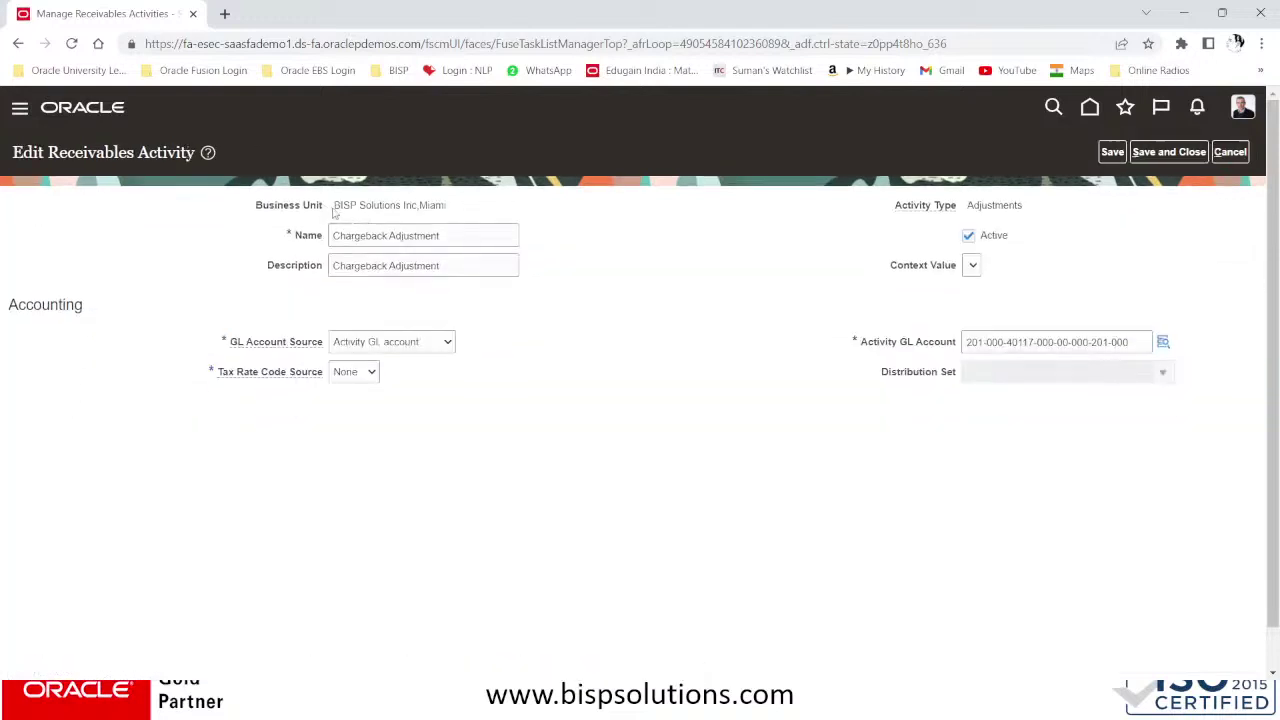
{"action": "left_click_drag", "start_coordinate": [332, 212], "coordinate": [318, 240]}
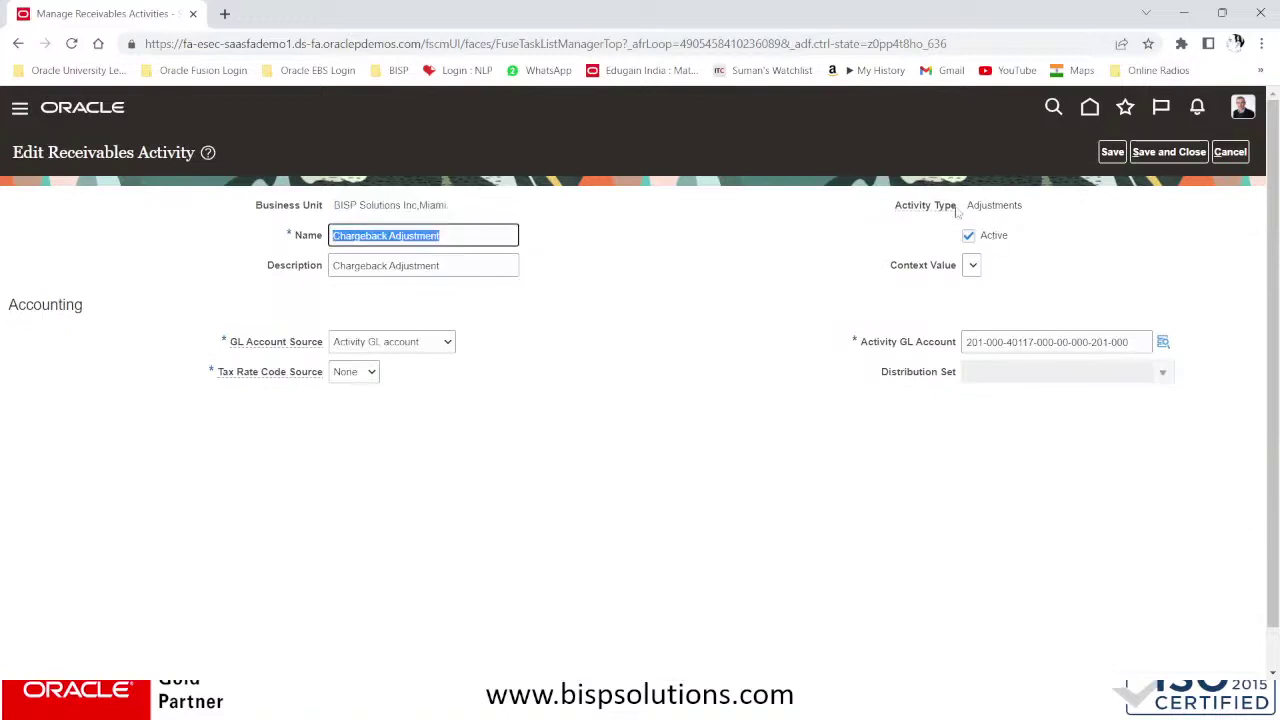
{"action": "left_click_drag", "start_coordinate": [967, 213], "coordinate": [1037, 213]}
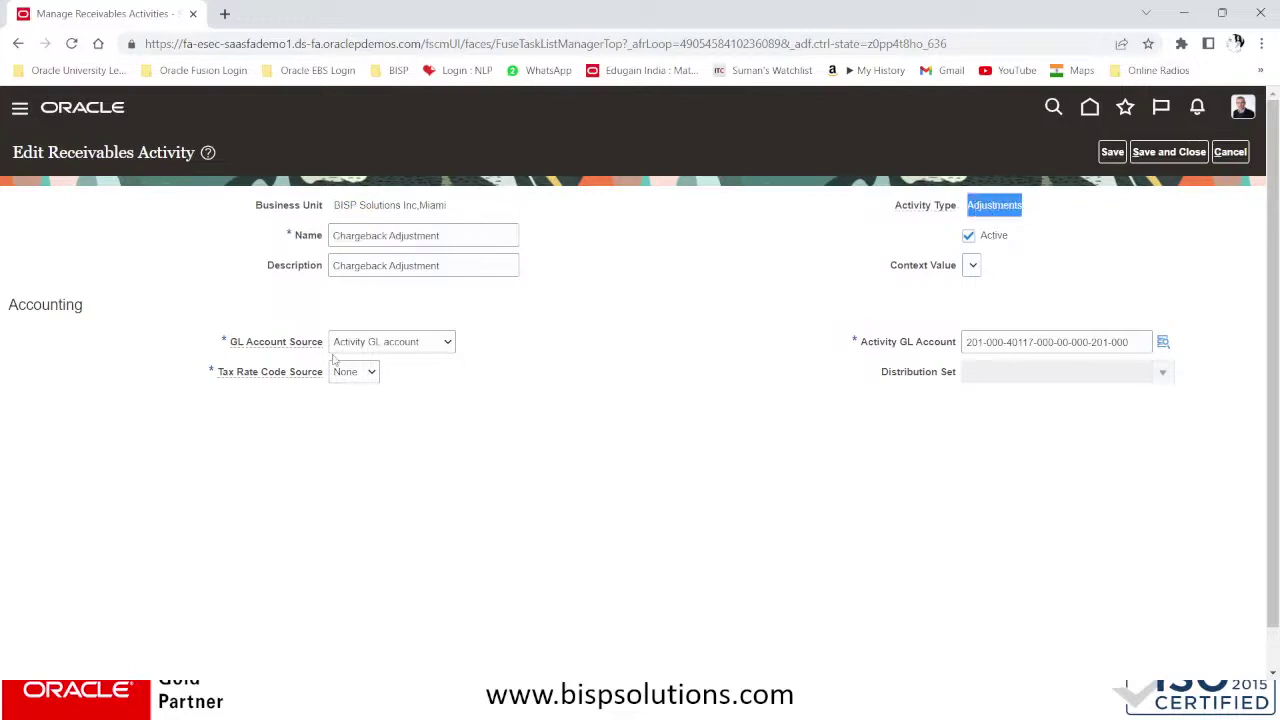
{"action": "left_click", "coordinate": [391, 345]}
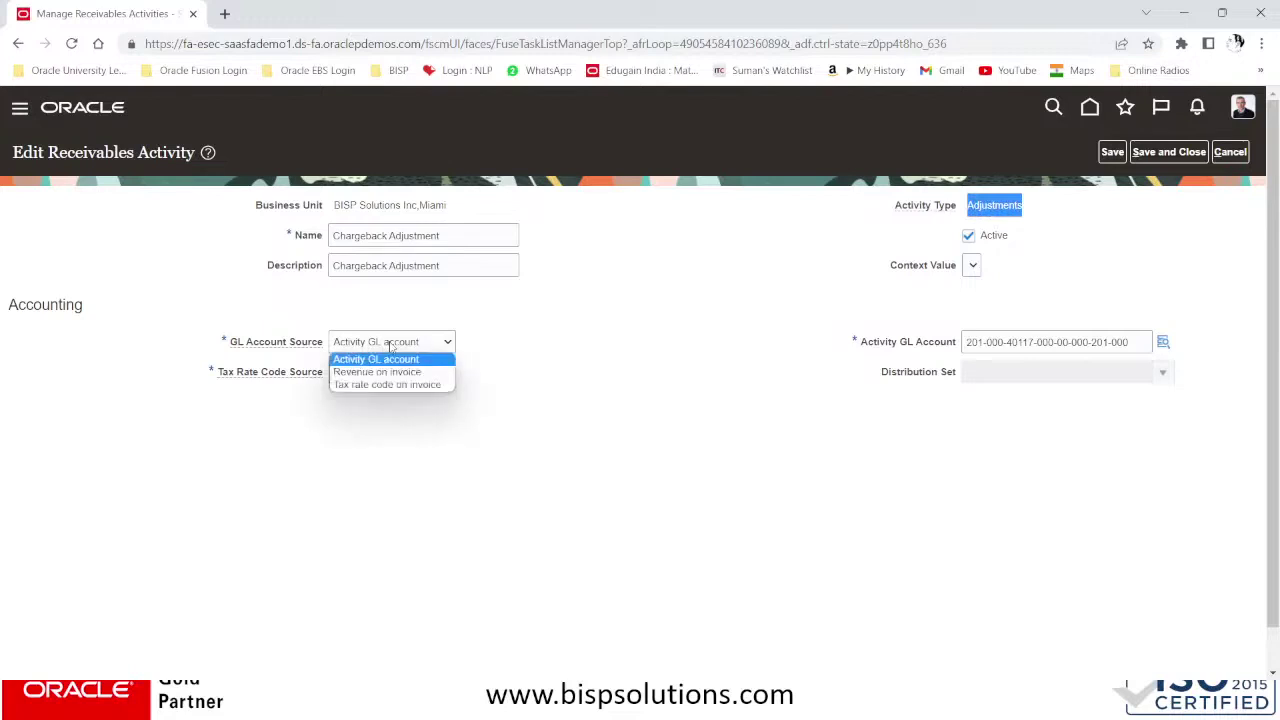
{"action": "left_click", "coordinate": [395, 346]}
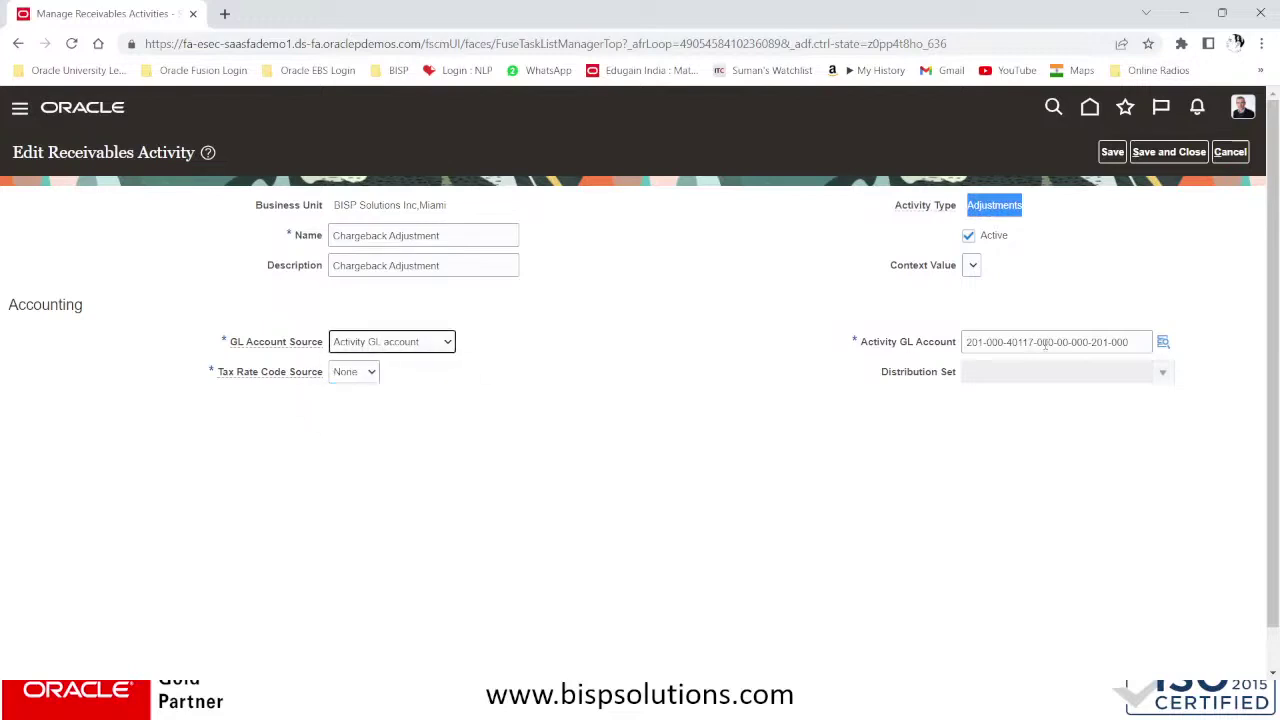
{"action": "left_click_drag", "start_coordinate": [1138, 340], "coordinate": [900, 347]}
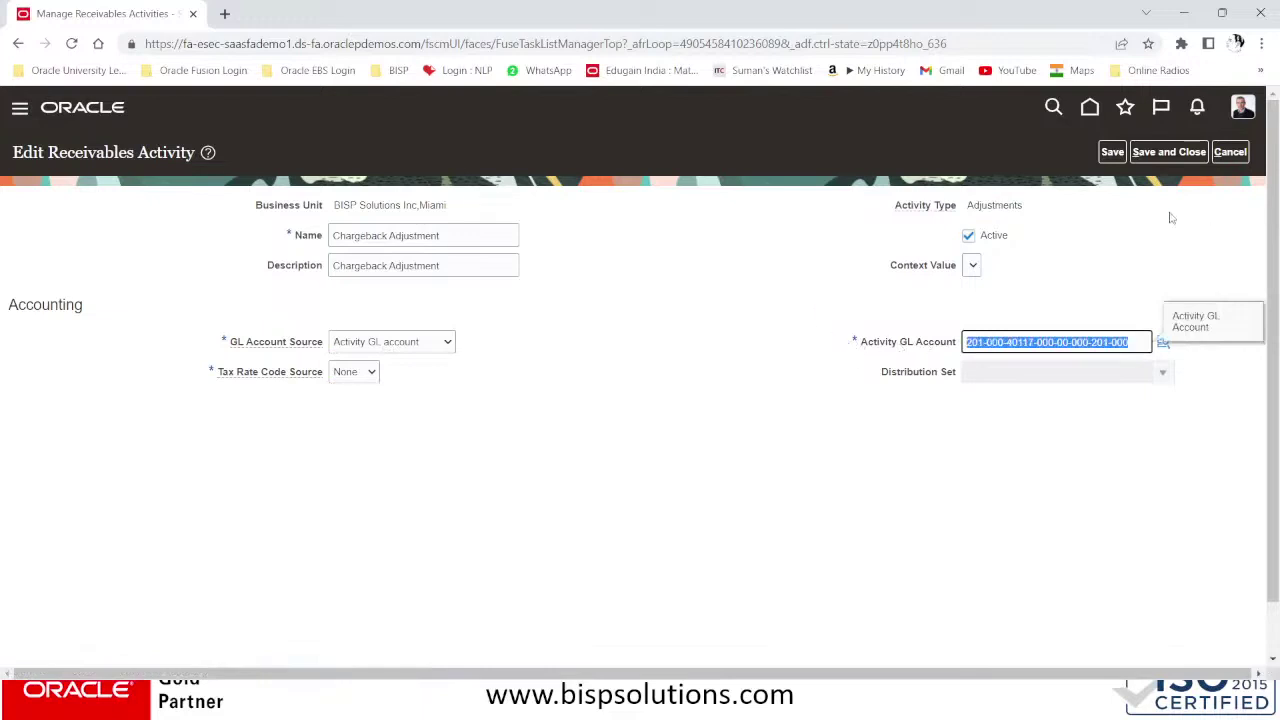
{"action": "left_click", "coordinate": [1180, 156]}
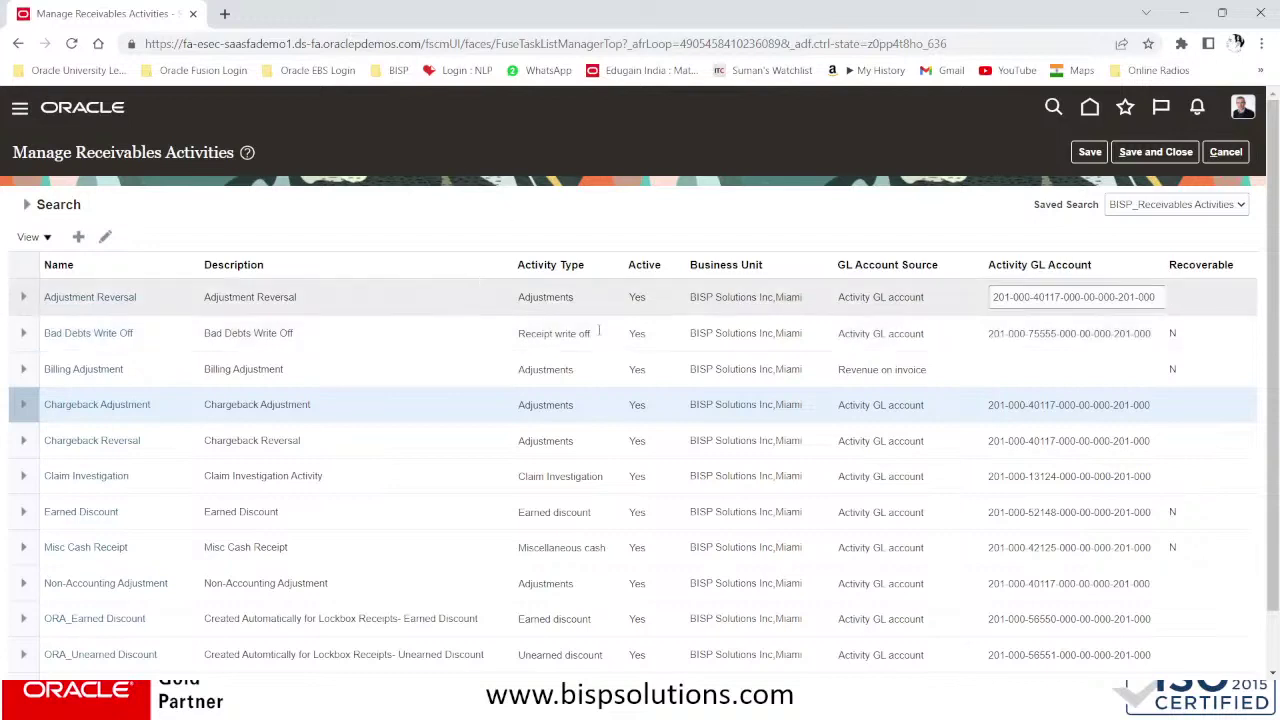
Step: Cancel to Home and open Transactions-Billing from the Receivable Work Area favorites
{"action": "left_click", "coordinate": [1244, 151]}
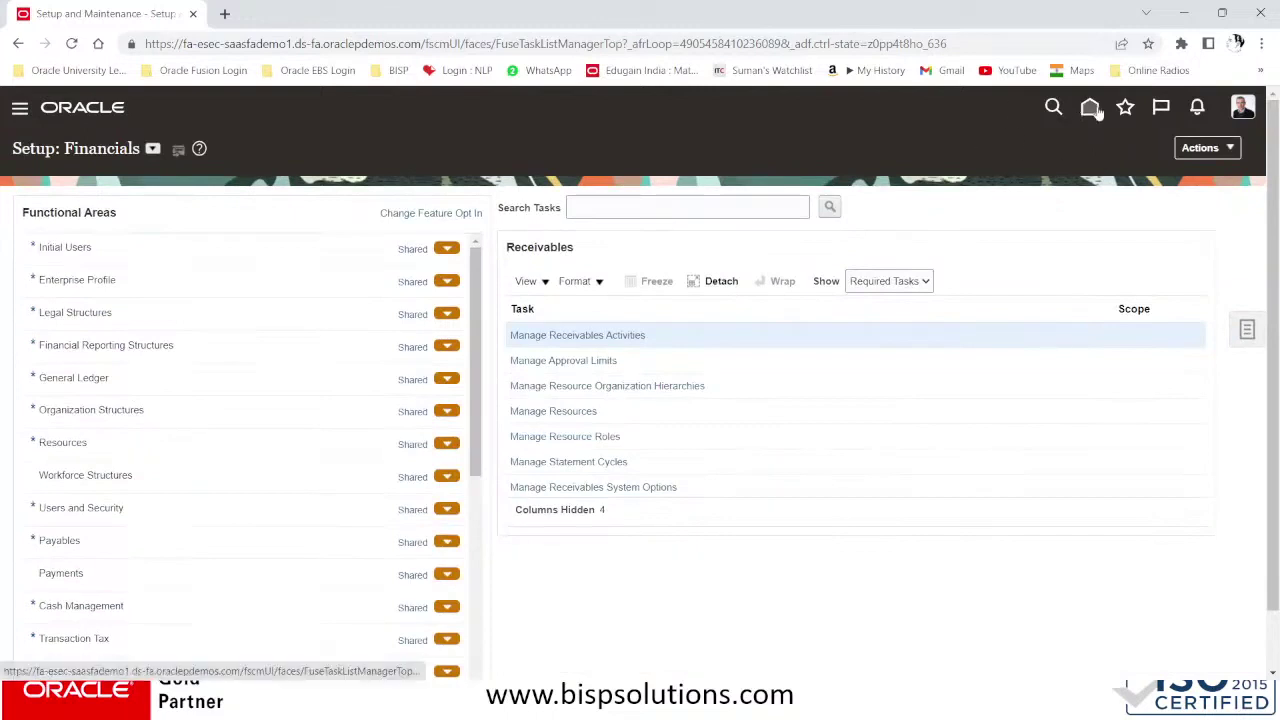
{"action": "left_click", "coordinate": [1088, 107]}
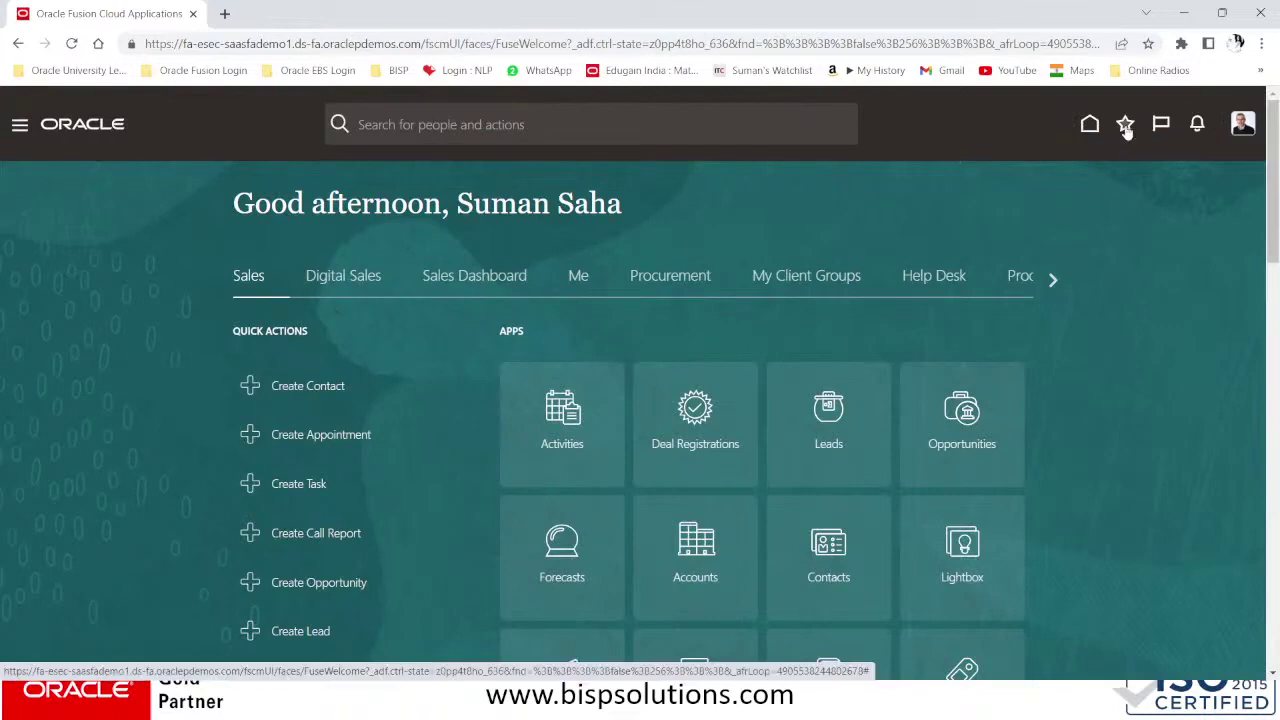
{"action": "left_click", "coordinate": [1126, 128]}
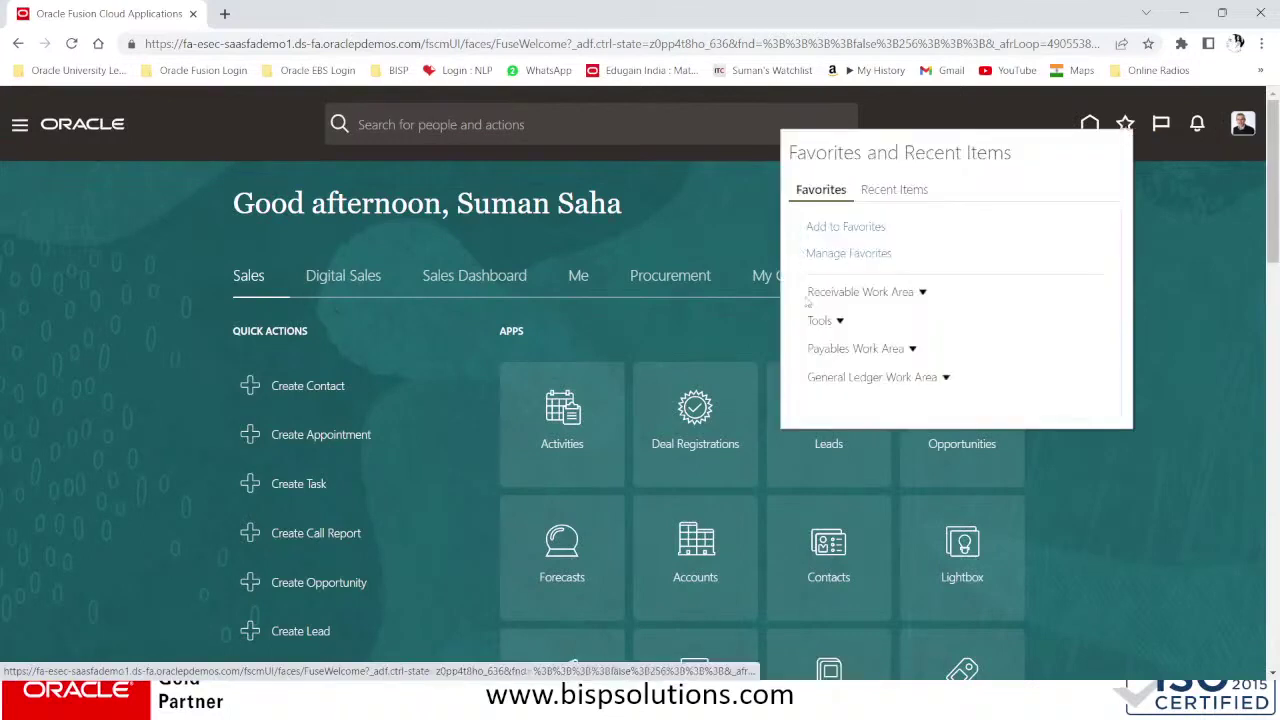
{"action": "left_click", "coordinate": [870, 296]}
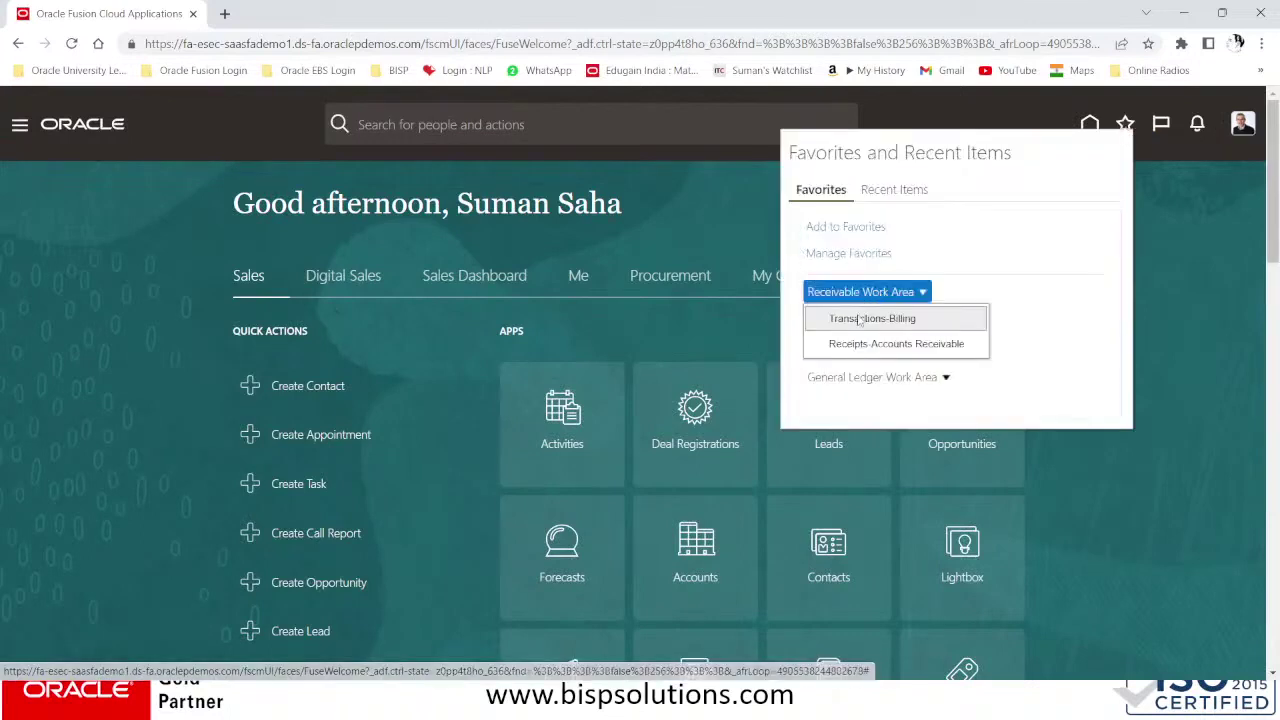
{"action": "left_click", "coordinate": [840, 320]}
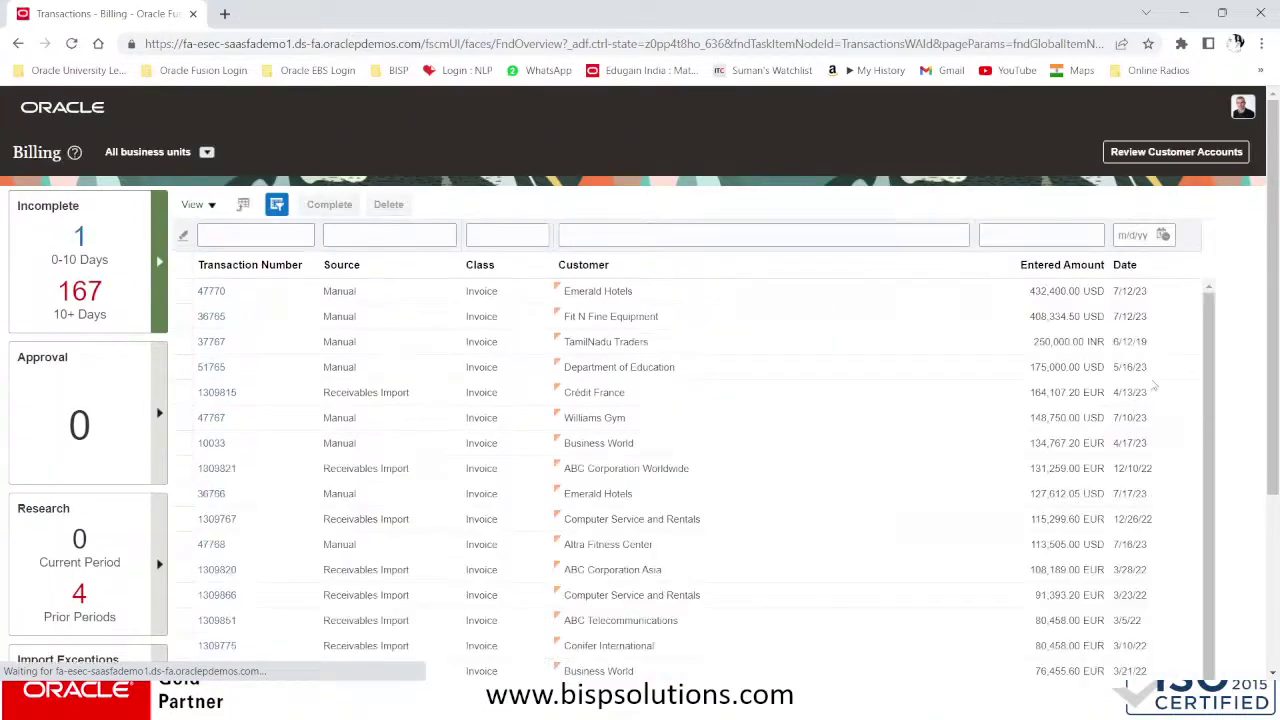
Step: Start a new transaction with class Invoice and the Manual transaction source
{"action": "left_click", "coordinate": [1248, 273]}
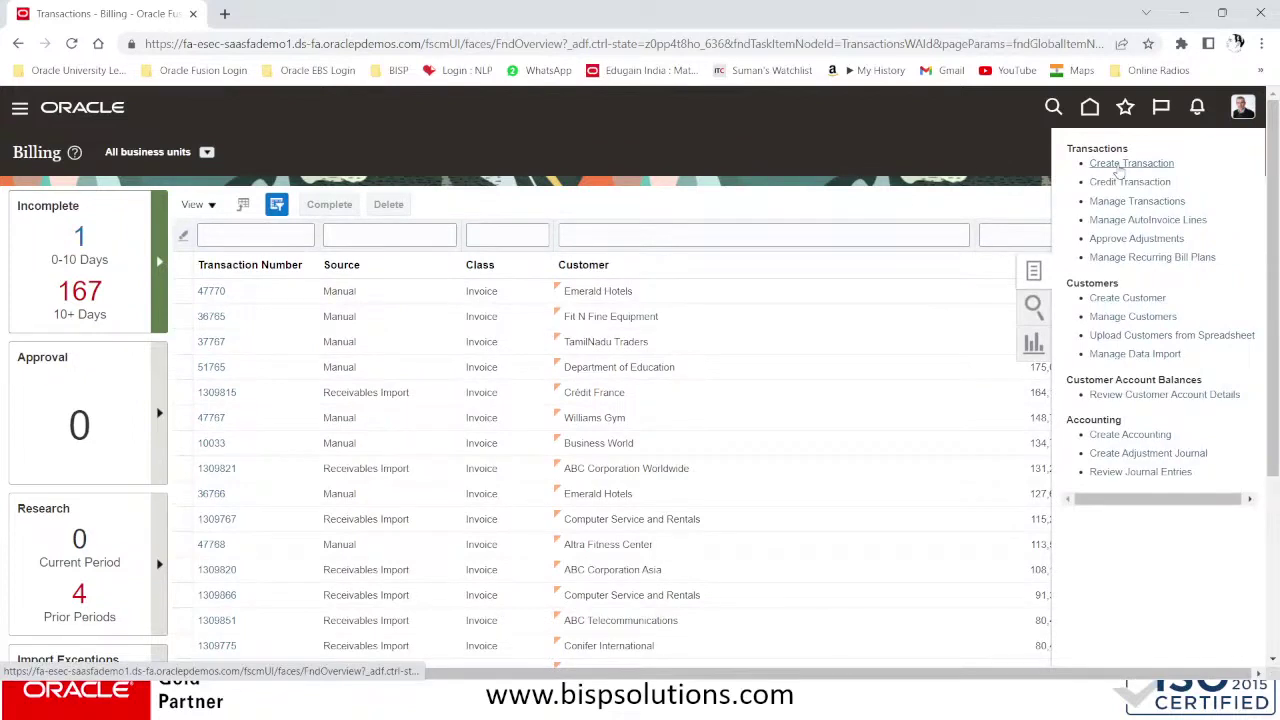
{"action": "left_click", "coordinate": [1117, 163]}
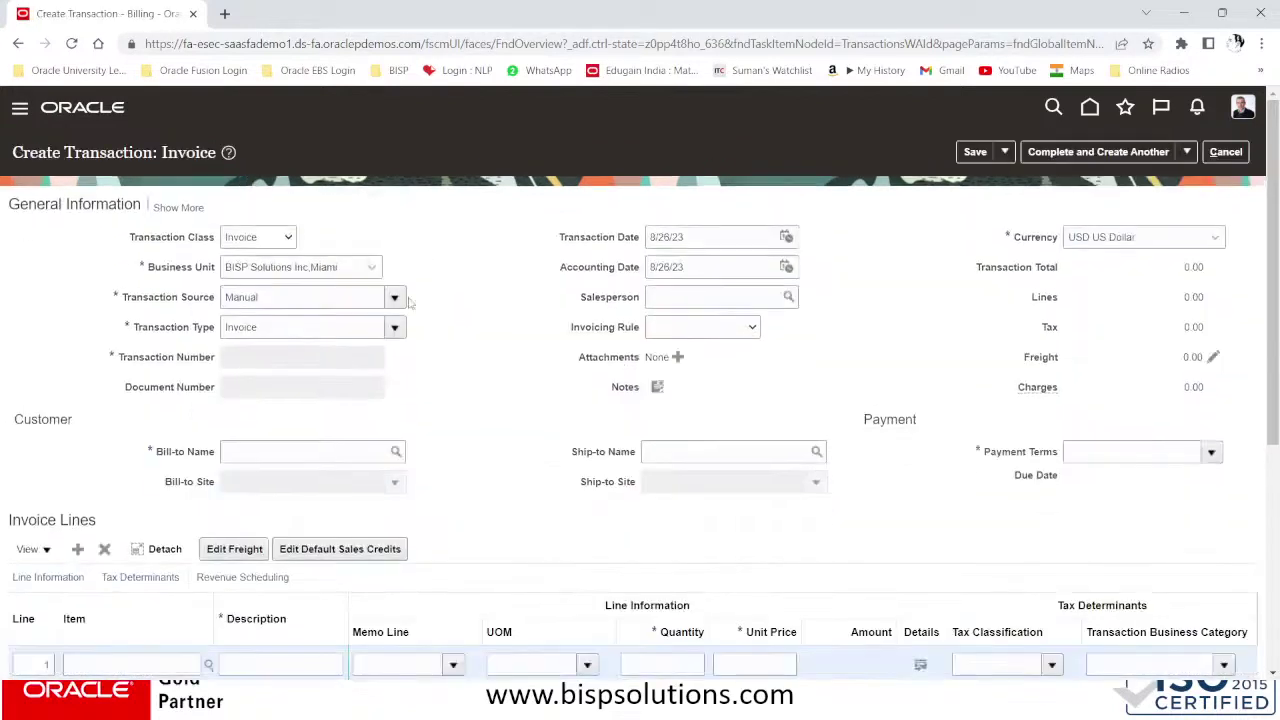
{"action": "left_click", "coordinate": [252, 243]}
{"action": "left_click", "coordinate": [262, 253]}
{"action": "left_click", "coordinate": [272, 300]}
Step: Search the bill-to name and set ABC Application Software as the bill-to customer
{"action": "left_click", "coordinate": [267, 450]}
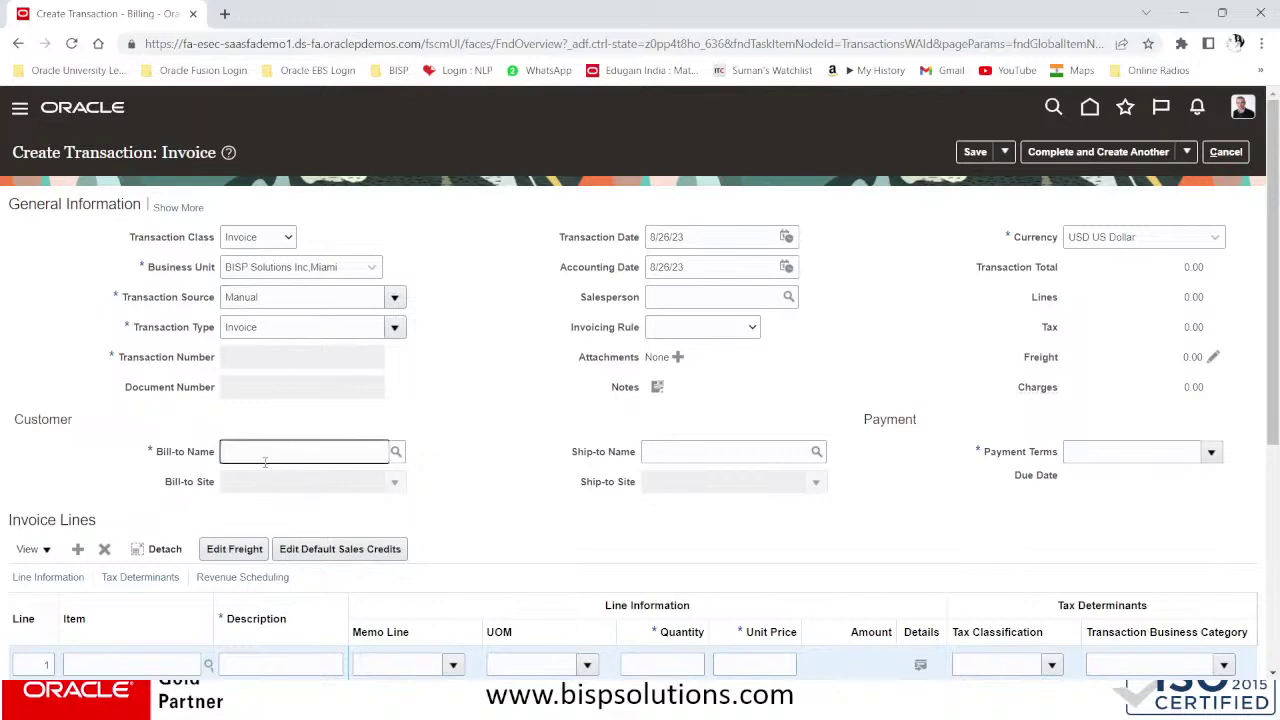
{"action": "type", "text": "AR"}
{"action": "type", "text": "C"}
{"action": "left_click", "coordinate": [396, 453]}
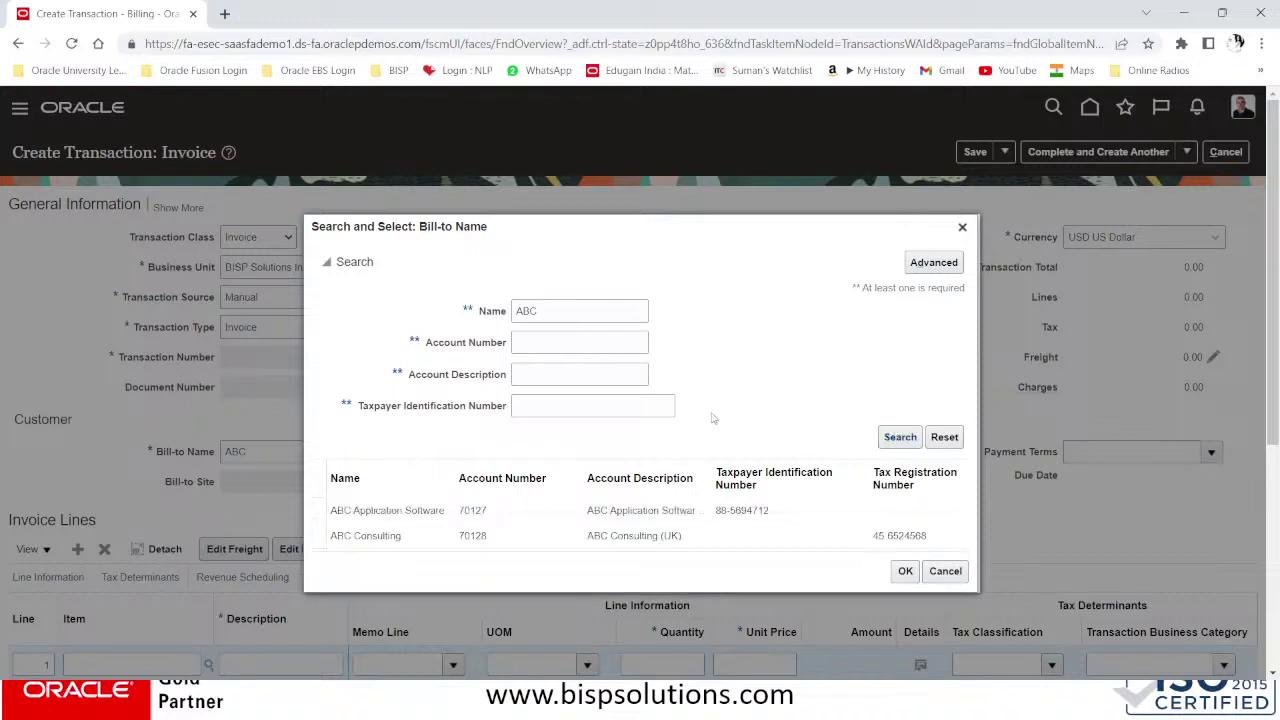
{"action": "left_click", "coordinate": [636, 492]}
{"action": "left_click", "coordinate": [904, 554]}
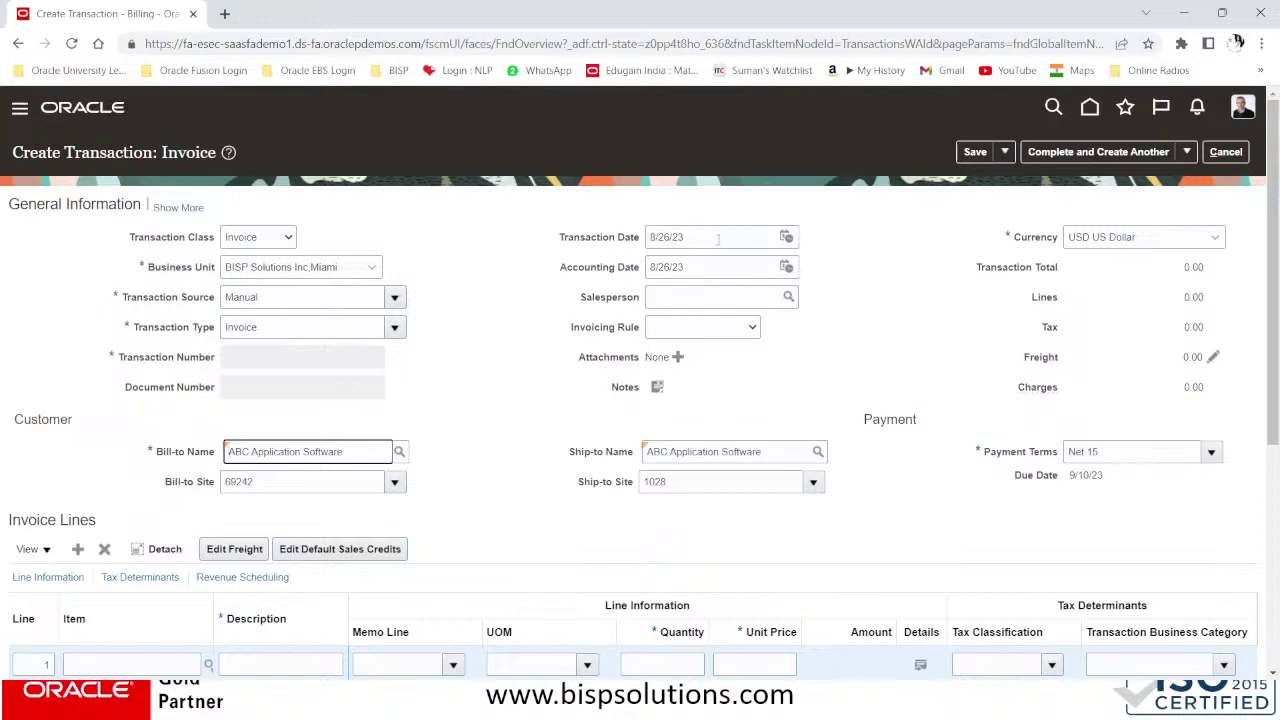
Step: Correct the invoice's transaction date to 8/11/23
{"action": "left_click_drag", "start_coordinate": [734, 235], "coordinate": [600, 240]}
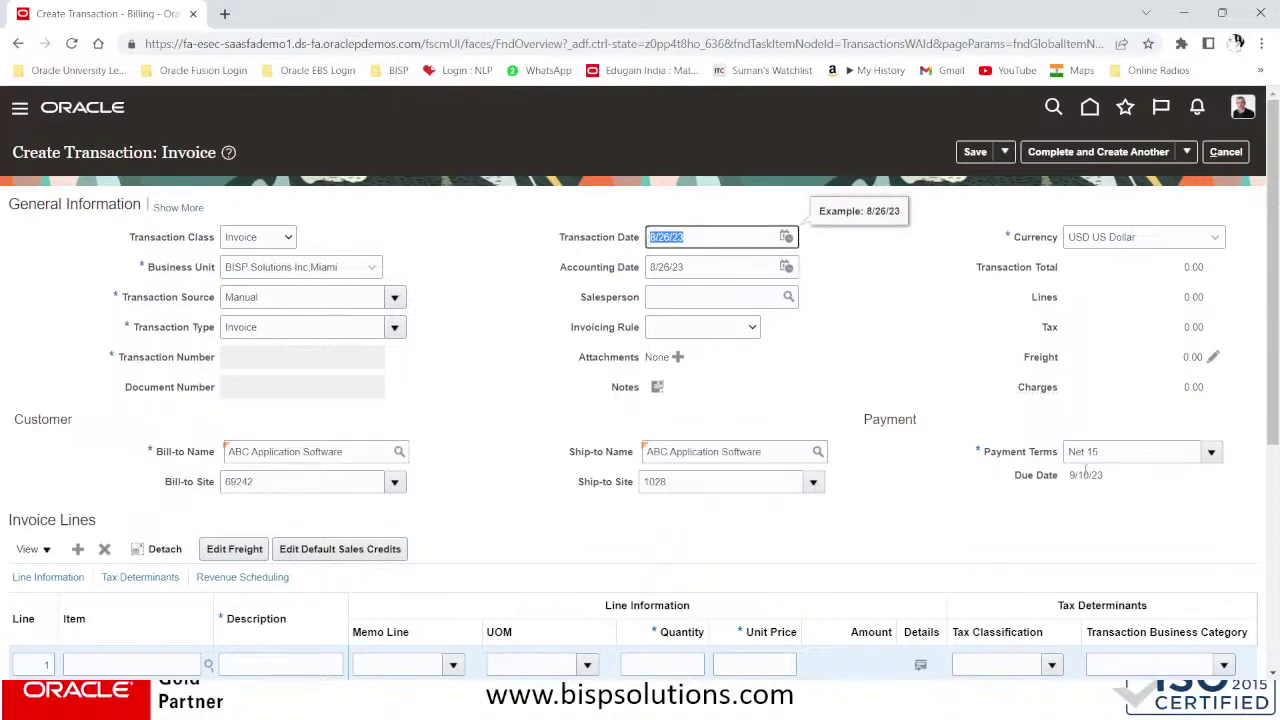
{"action": "left_click", "coordinate": [659, 240]}
{"action": "key", "text": "Delete"}
{"action": "type", "text": "1"}
{"action": "key", "text": "Tab"}
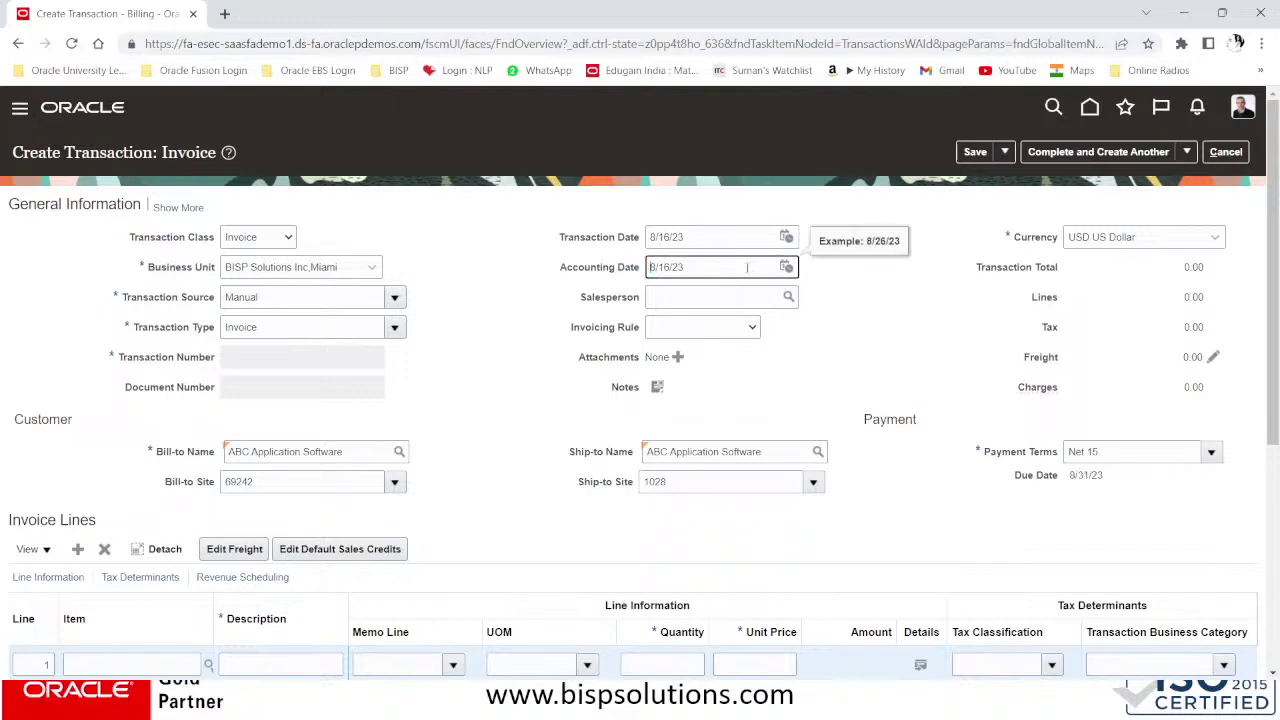
{"action": "left_click", "coordinate": [667, 236]}
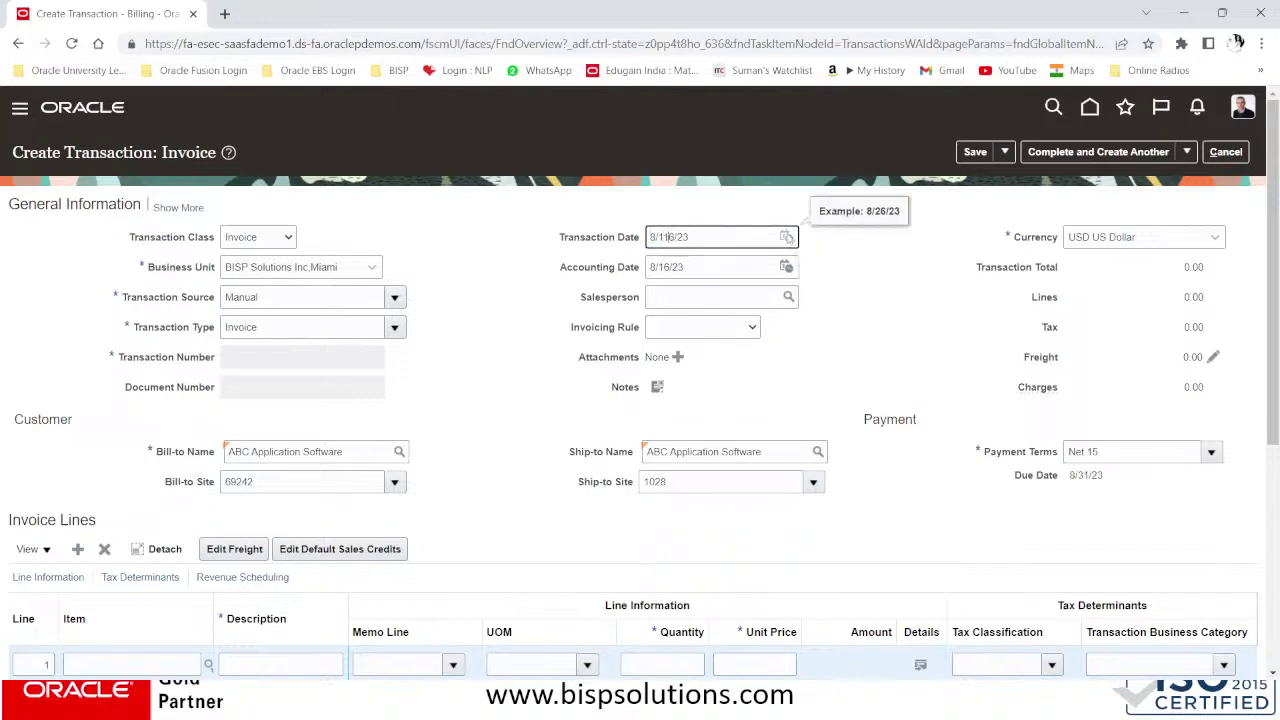
{"action": "key", "text": "Delete"}
{"action": "type", "text": "1"}
{"action": "key", "text": "Tab"}
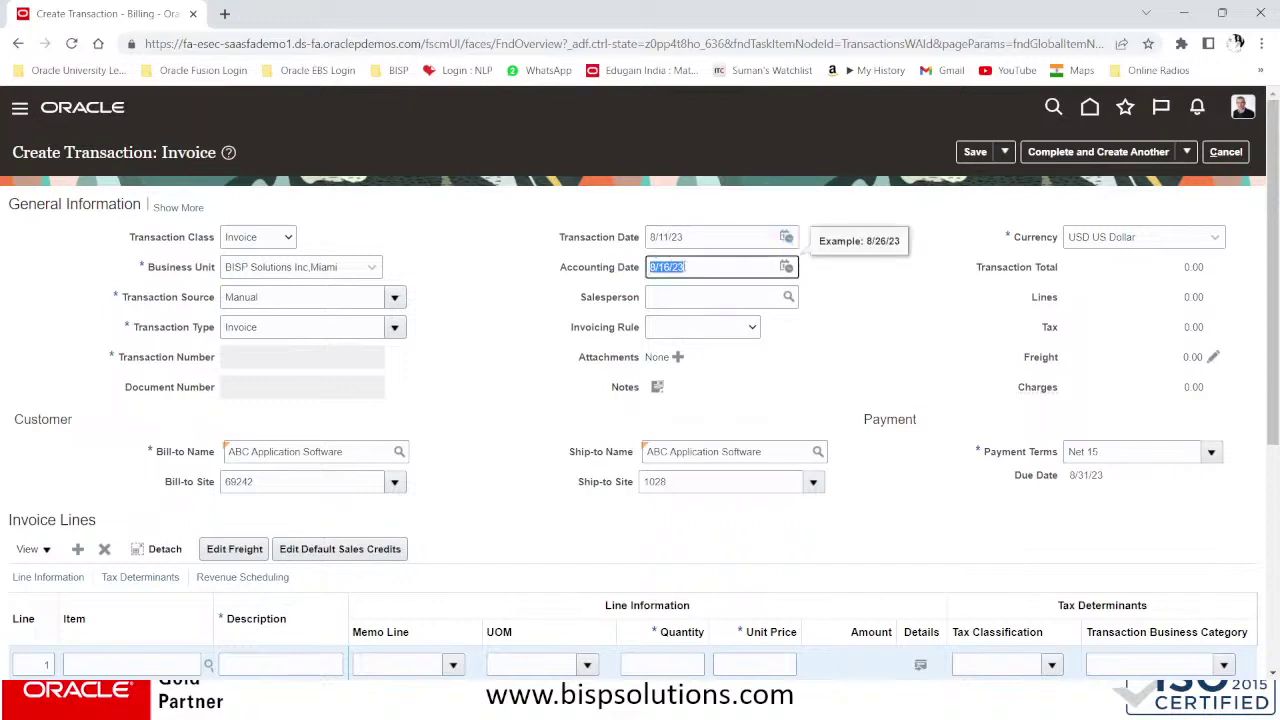
Step: Copy the transaction date into the accounting date, making it 8/11/23
{"action": "left_click", "coordinate": [701, 268]}
{"action": "triple_click", "coordinate": [713, 240]}
{"action": "key", "text": "ctrl+c"}
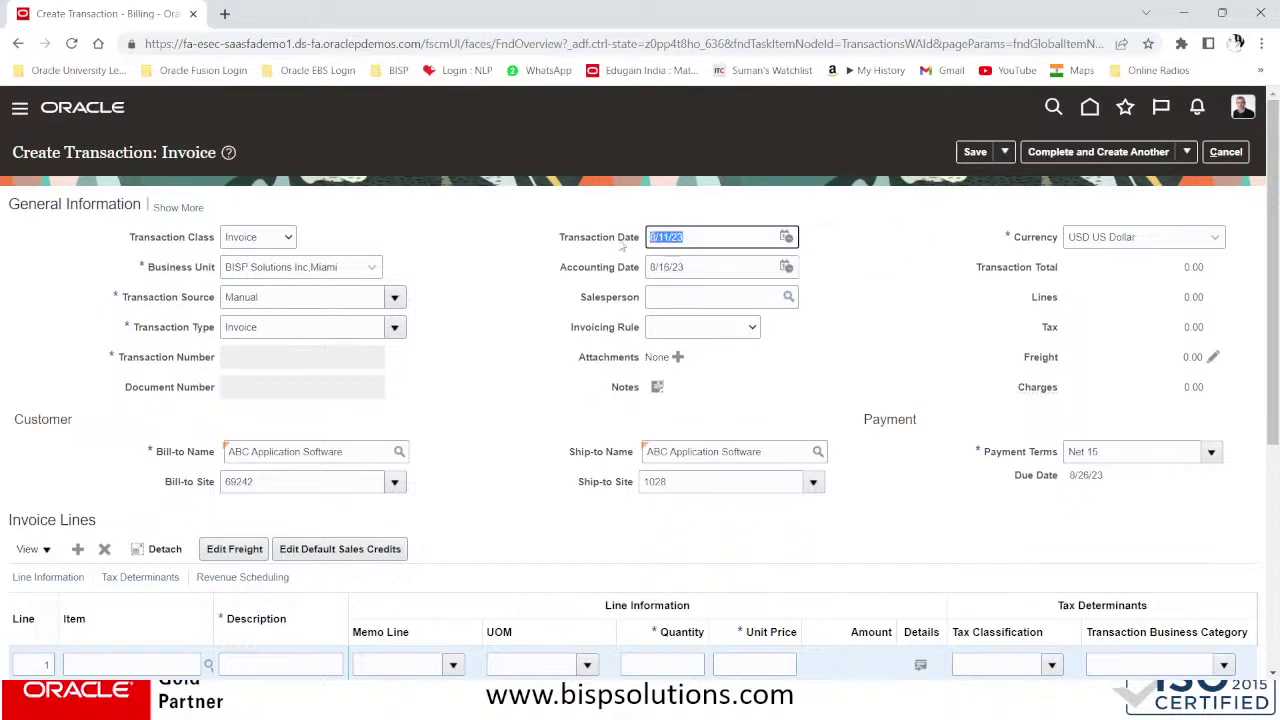
{"action": "triple_click", "coordinate": [709, 268]}
{"action": "key", "text": "ctrl+v"}
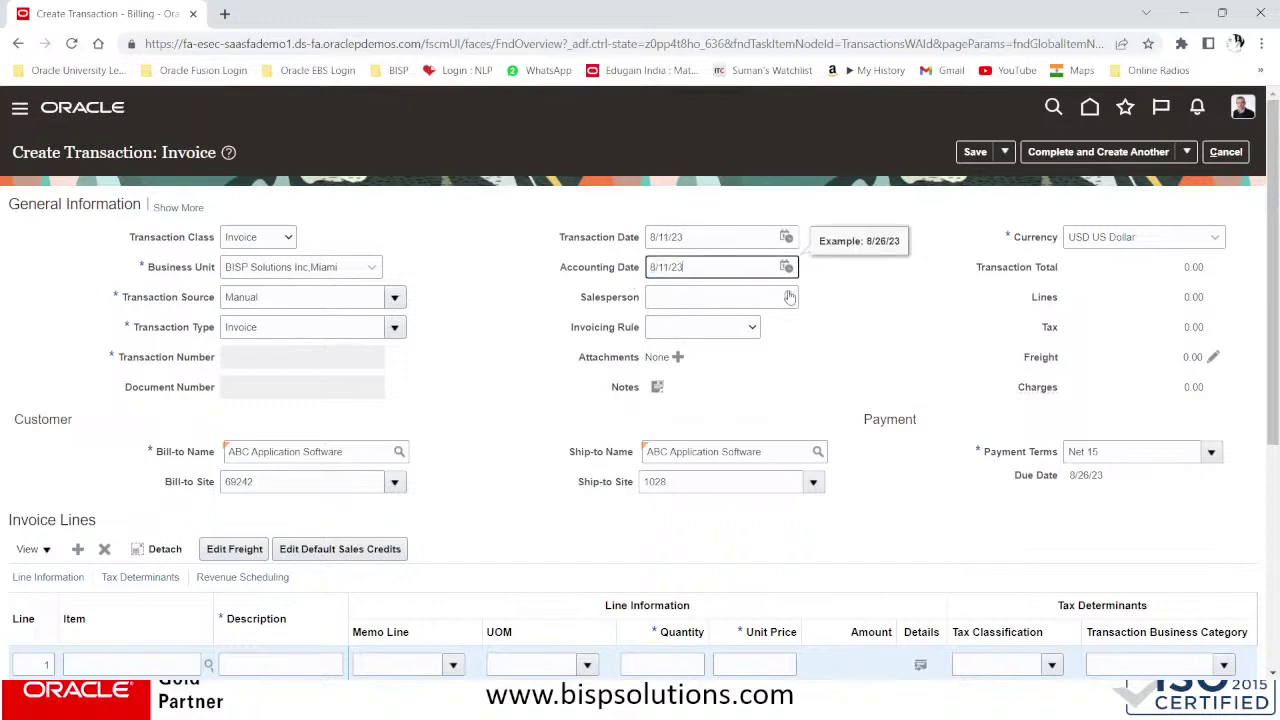
{"action": "left_click", "coordinate": [712, 297]}
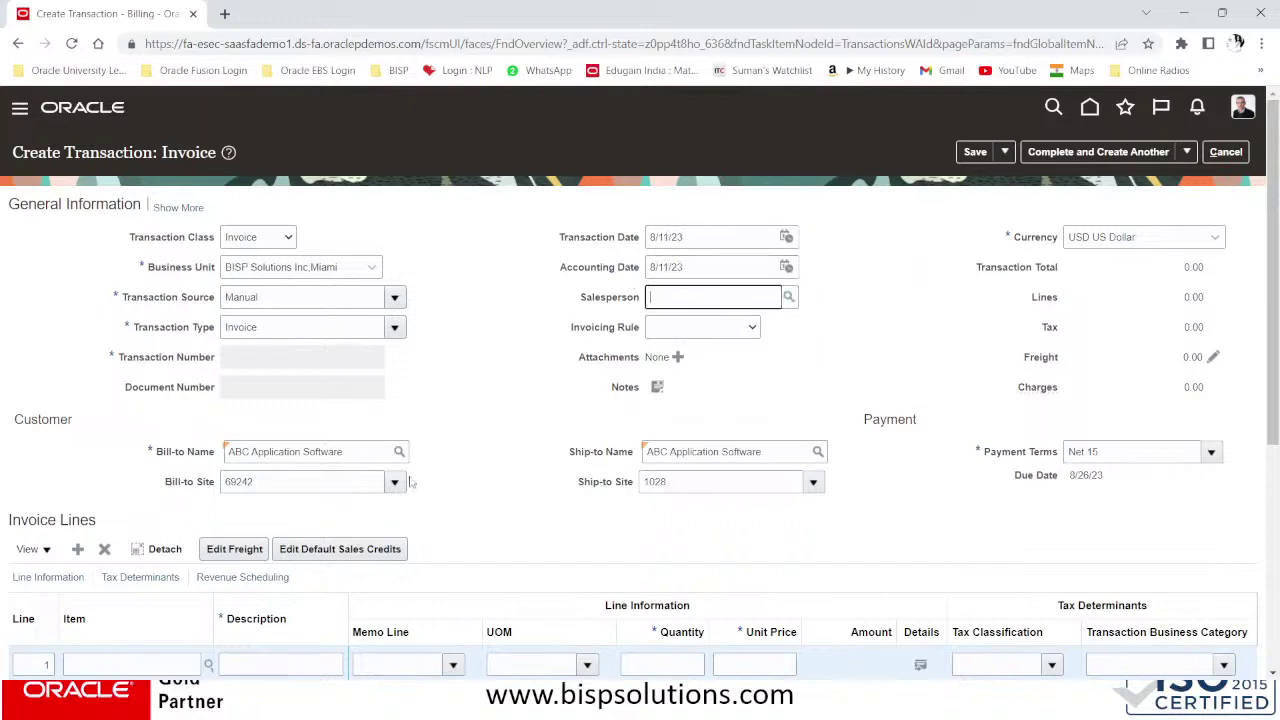
Step: Set line 1 to memo line External ERP Trainings with quantity 100
{"action": "scroll", "coordinate": [412, 484], "scroll_direction": "down", "scroll_amount": 3}
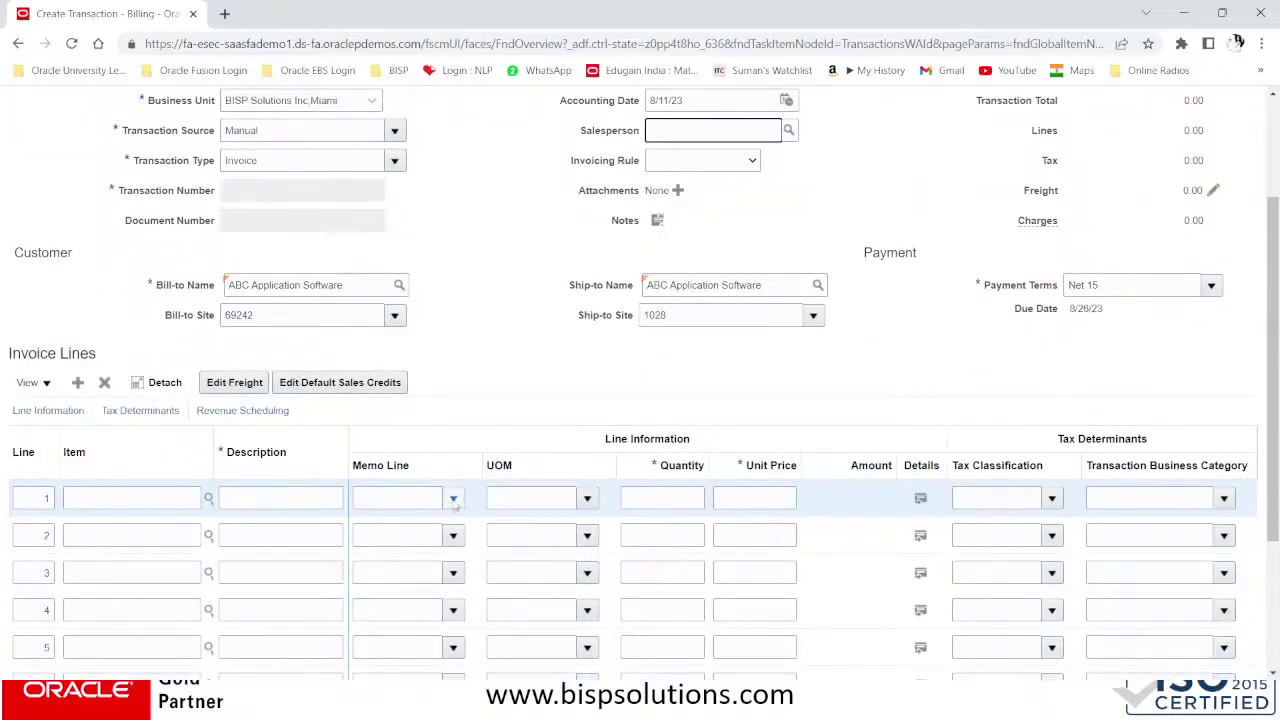
{"action": "left_click", "coordinate": [453, 498]}
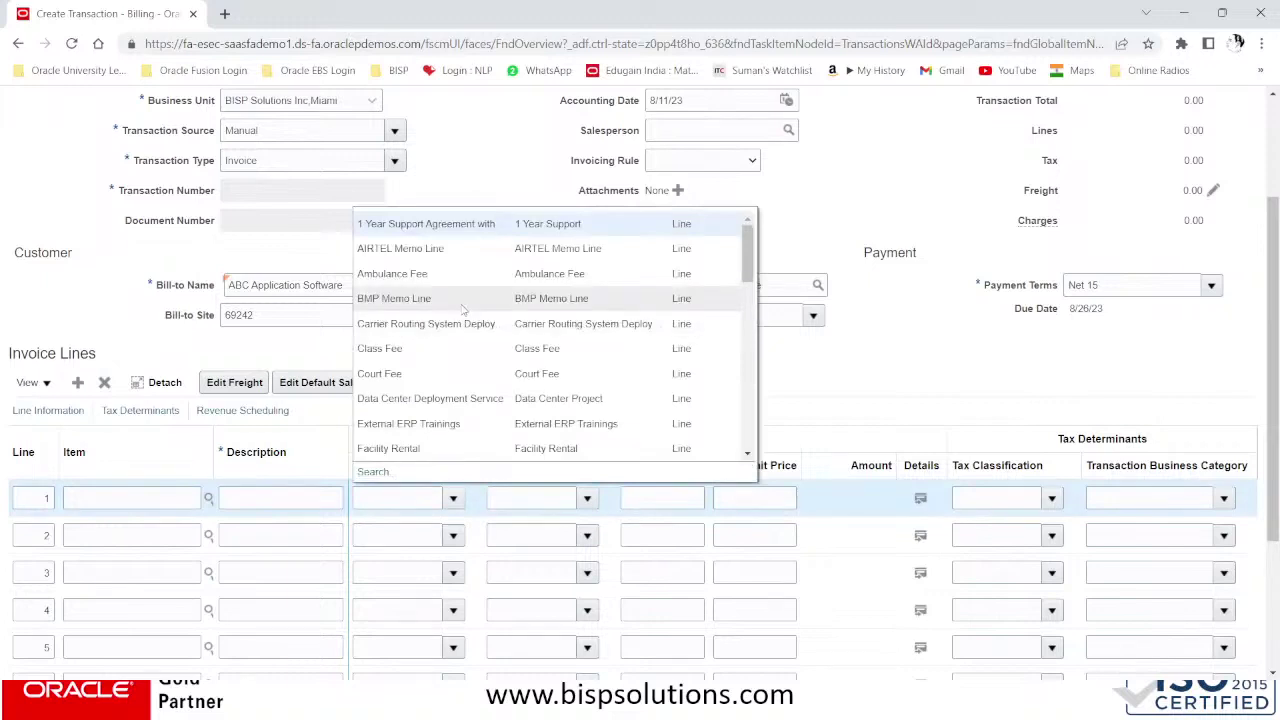
{"action": "scroll", "coordinate": [463, 312], "scroll_direction": "down", "scroll_amount": 2}
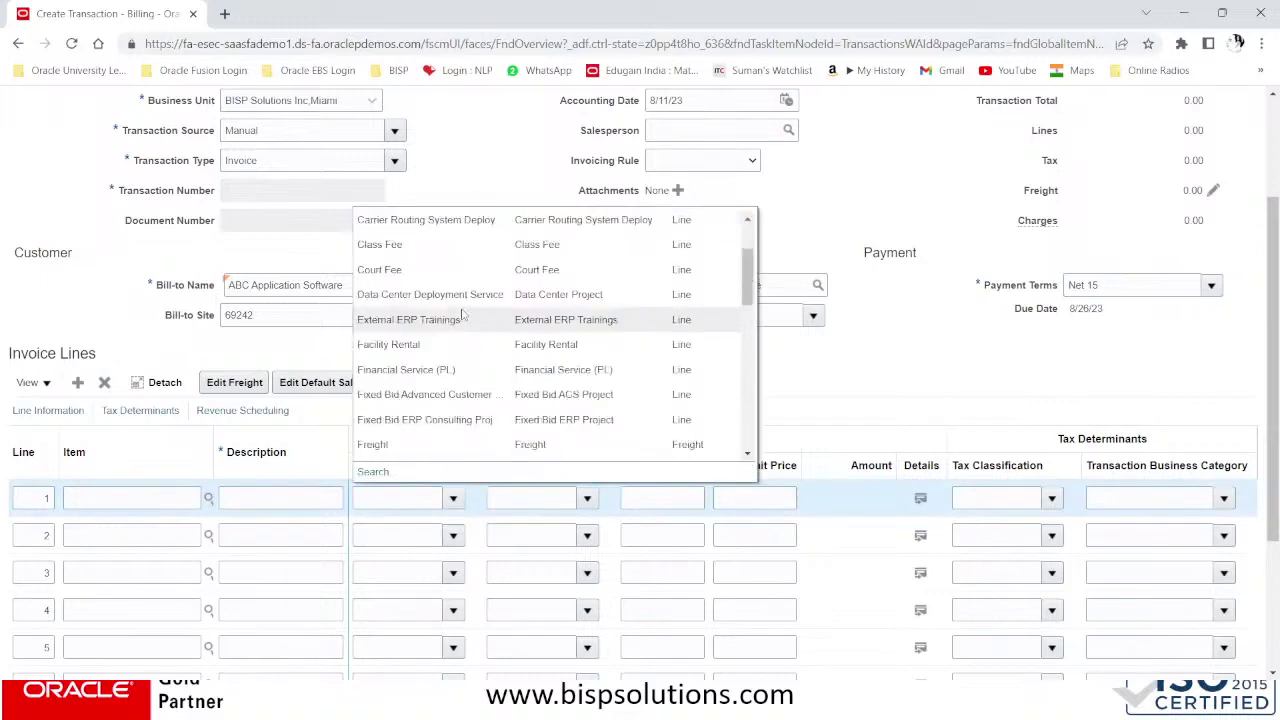
{"action": "left_click", "coordinate": [401, 321]}
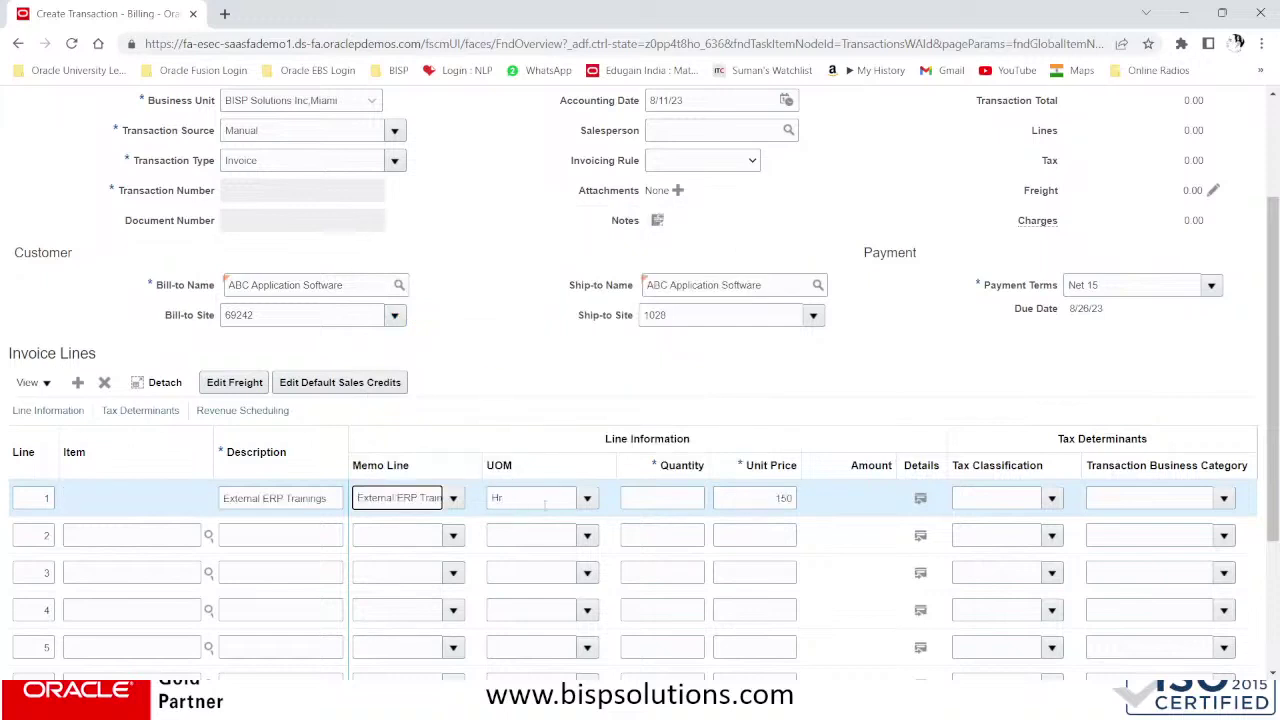
{"action": "left_click", "coordinate": [658, 492]}
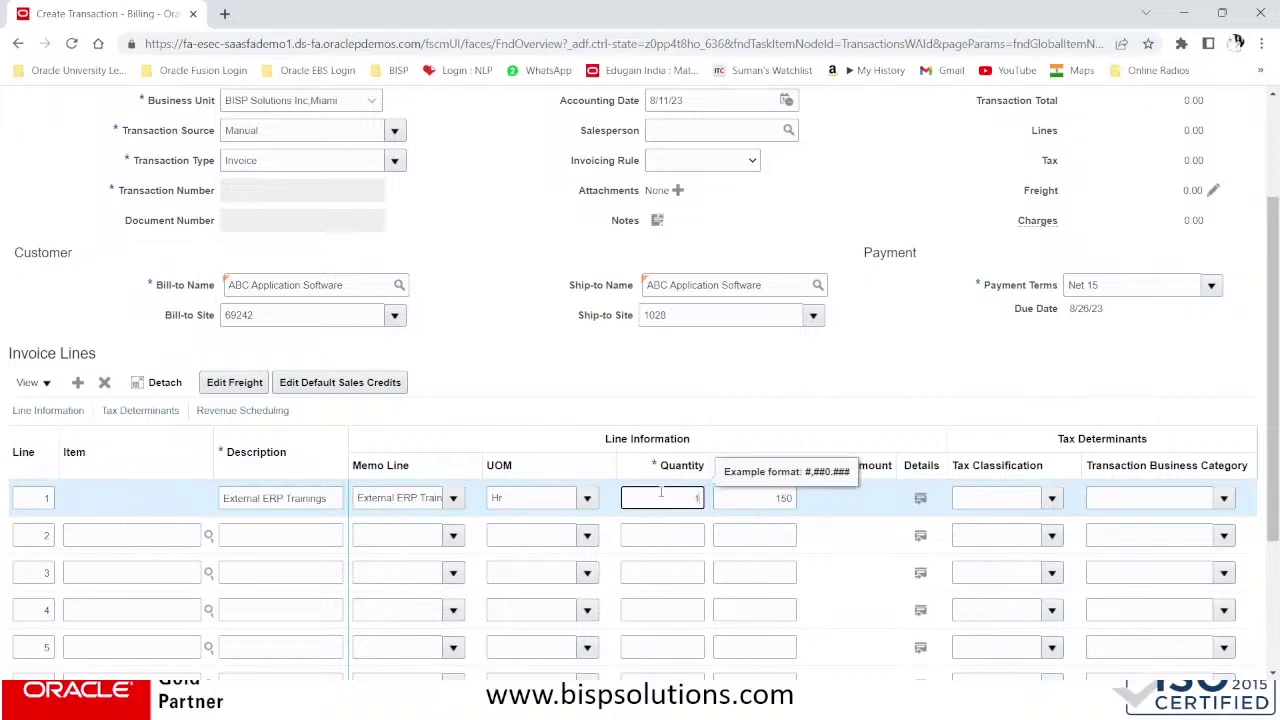
{"action": "type", "text": "100"}
{"action": "key", "text": "Tab"}
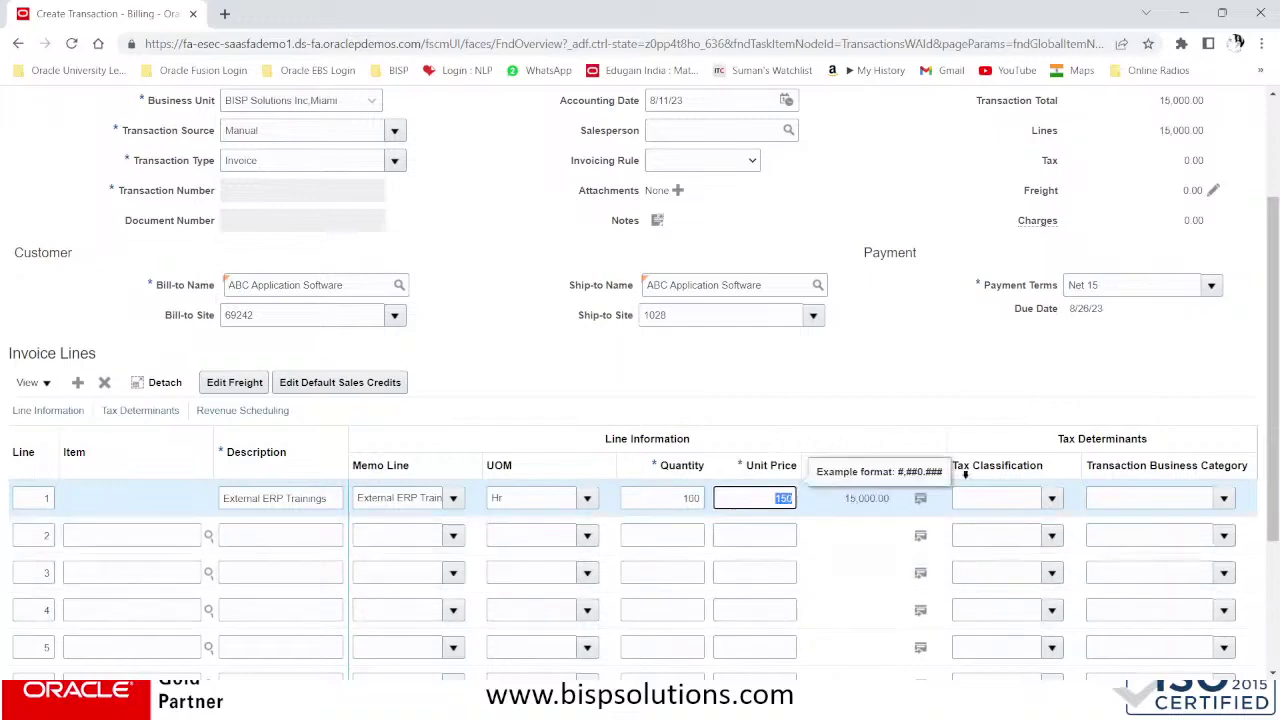
Step: Check the Net 15 payment terms and save the 15,000.00 invoice
{"action": "scroll", "coordinate": [803, 598], "scroll_direction": "down", "scroll_amount": 2}
{"action": "scroll", "coordinate": [962, 497], "scroll_direction": "up", "scroll_amount": 2}
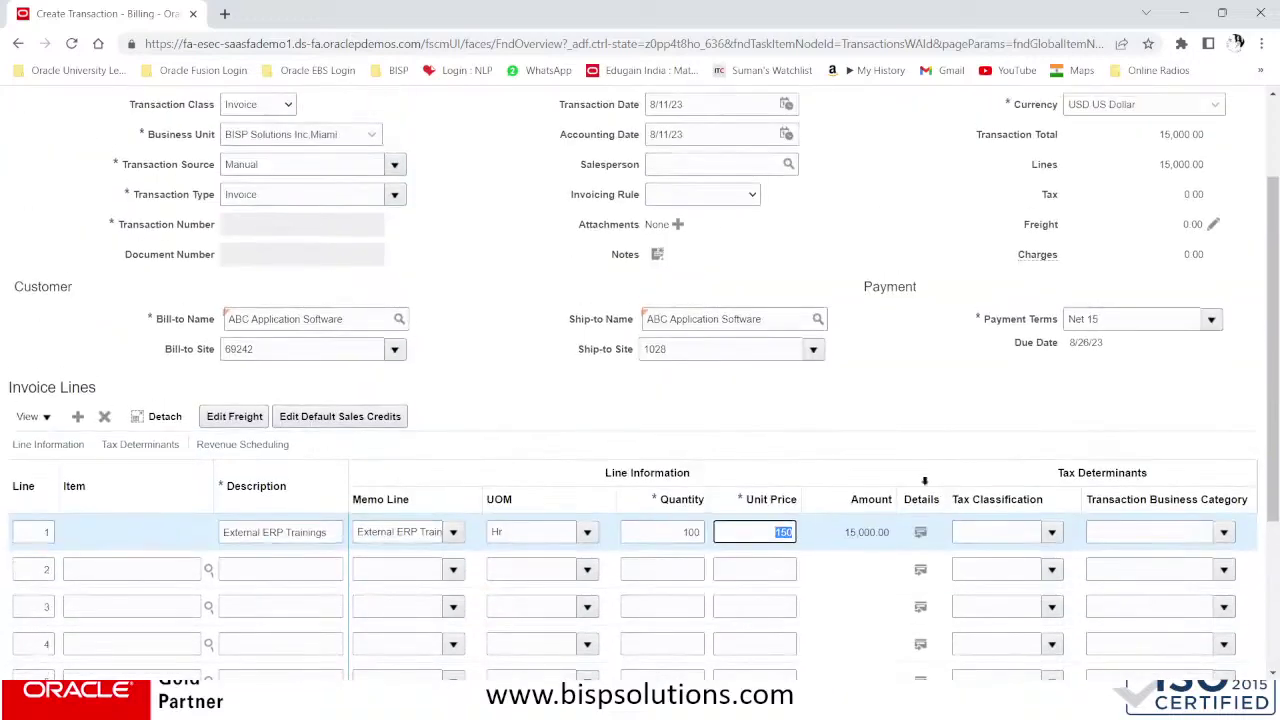
{"action": "left_click", "coordinate": [1114, 319]}
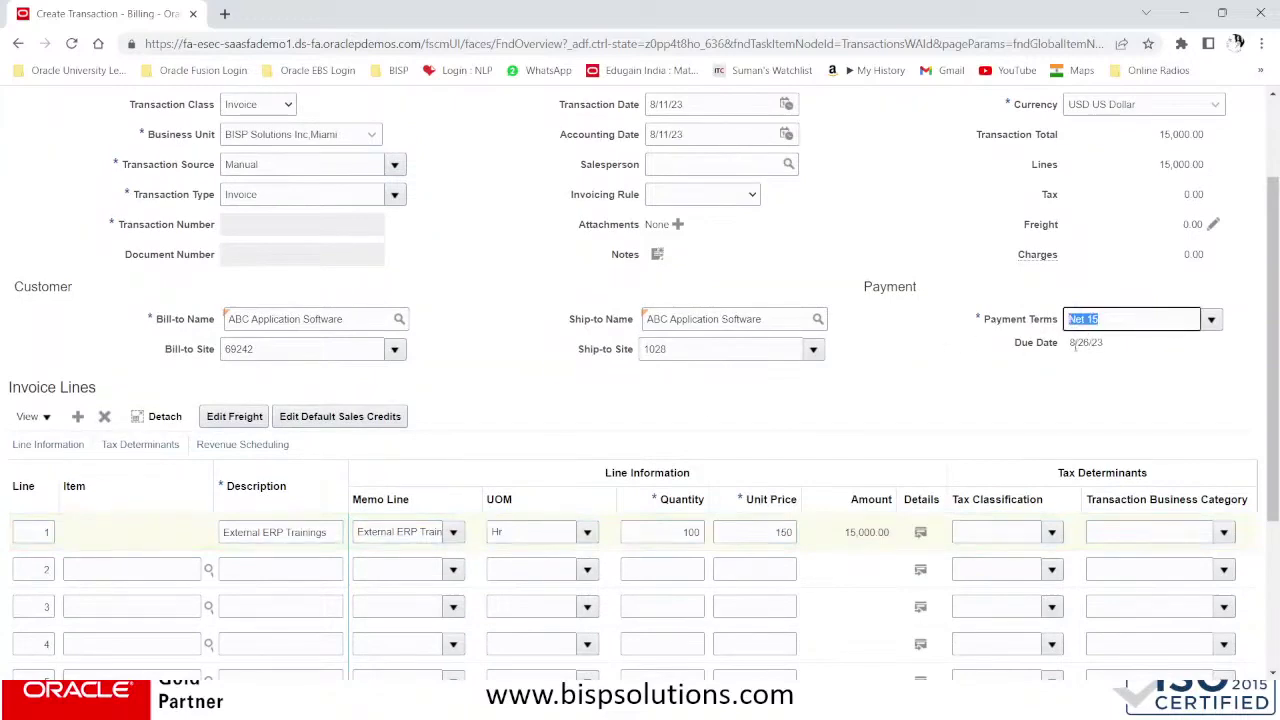
{"action": "scroll", "coordinate": [705, 340], "scroll_direction": "down", "scroll_amount": 3}
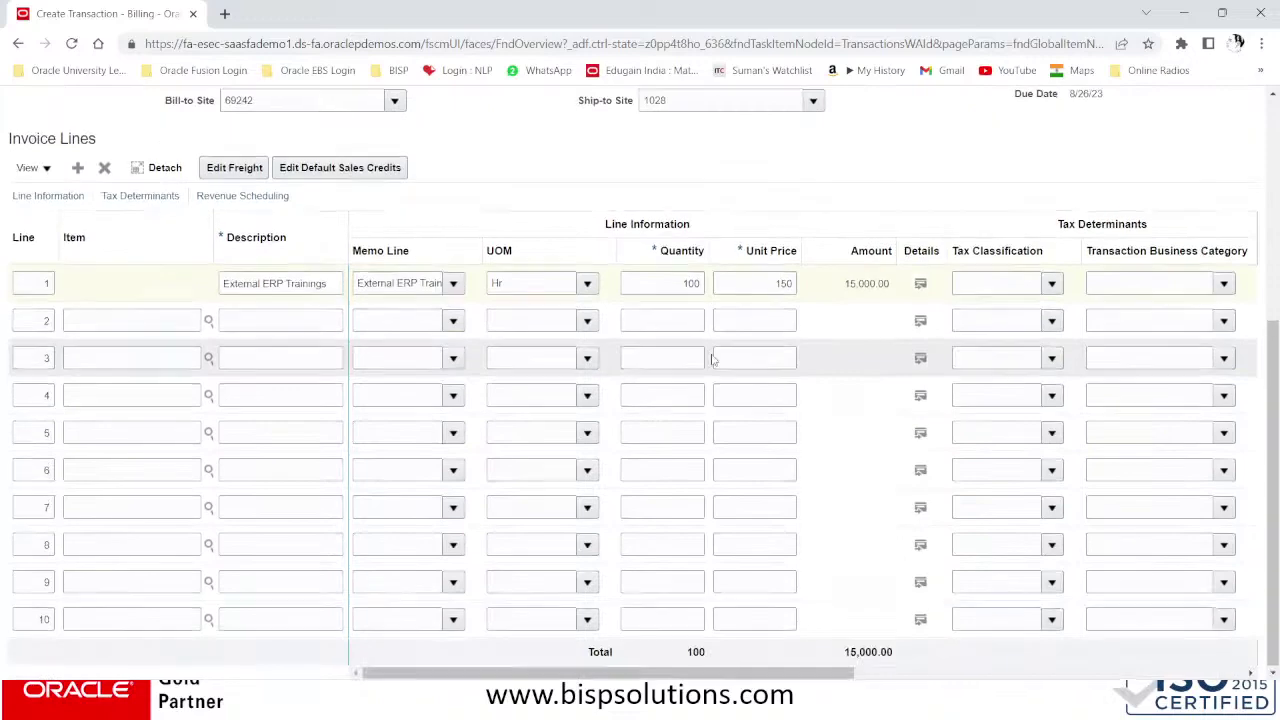
{"action": "scroll", "coordinate": [718, 350], "scroll_direction": "up", "scroll_amount": 4}
{"action": "scroll", "coordinate": [718, 350], "scroll_direction": "up", "scroll_amount": 1}
{"action": "left_click", "coordinate": [988, 153]}
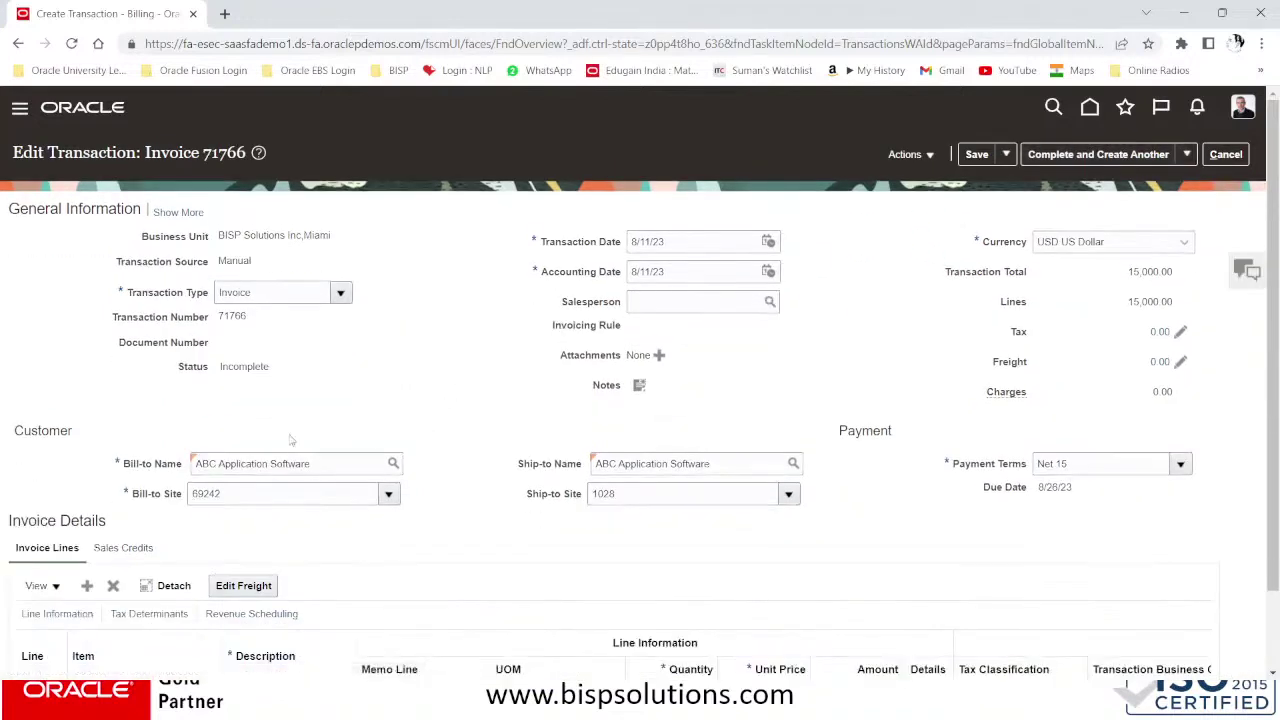
Step: Complete the invoice with Complete and Review and select its transaction number
{"action": "left_click", "coordinate": [1187, 155]}
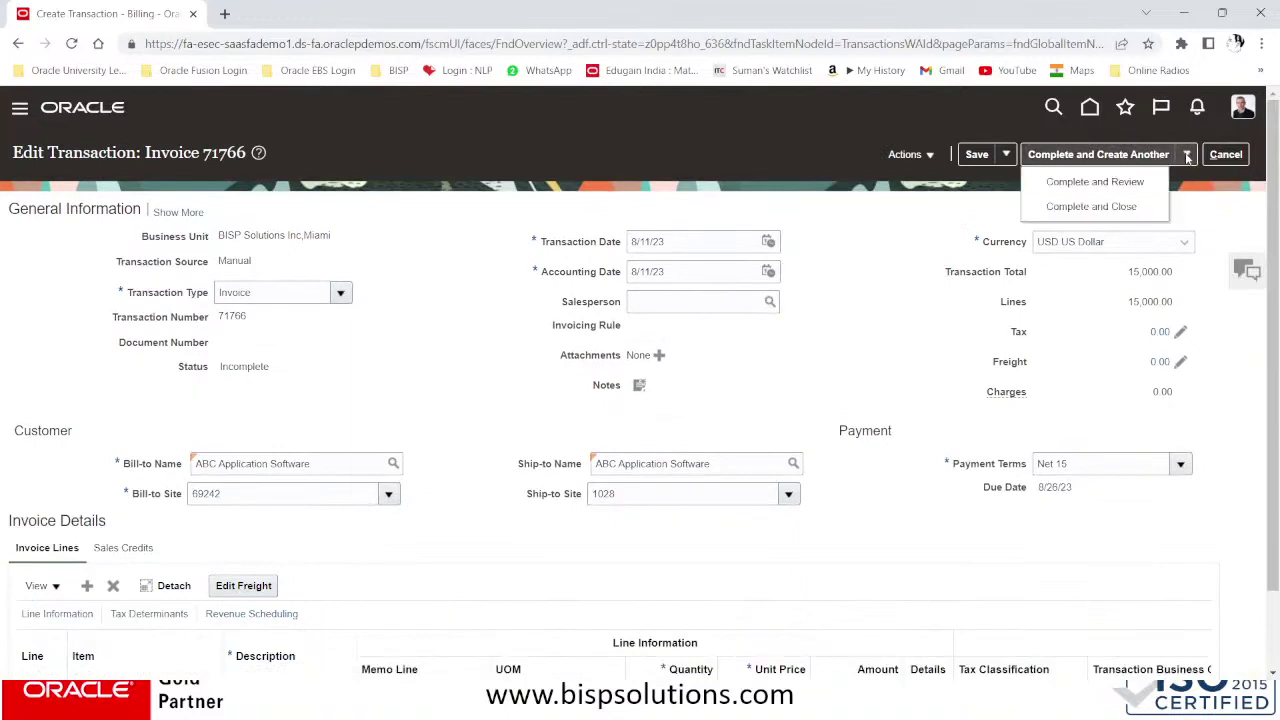
{"action": "left_click", "coordinate": [1128, 184]}
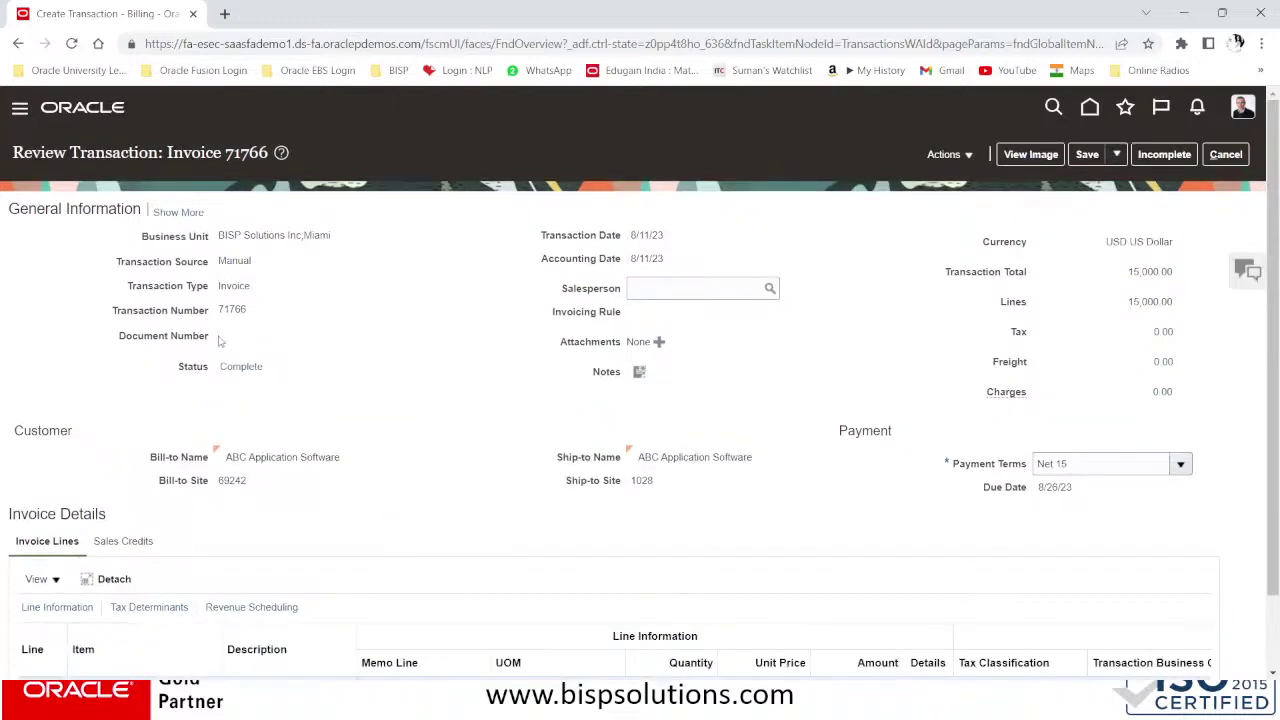
{"action": "left_click_drag", "start_coordinate": [217, 311], "coordinate": [266, 317]}
Step: Close the invoice review and open Receipts-Accounts Receivable from the Receivable Work Area favorites
{"action": "left_click", "coordinate": [1224, 156]}
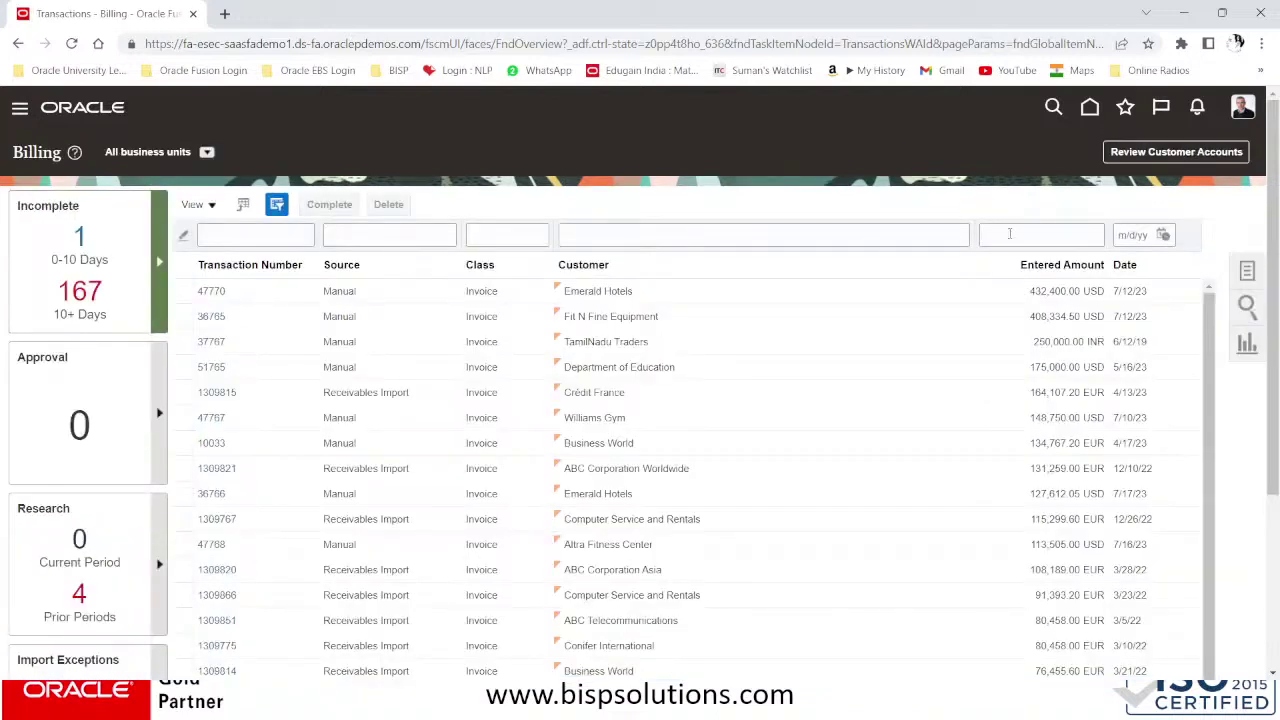
{"action": "left_click", "coordinate": [1127, 110]}
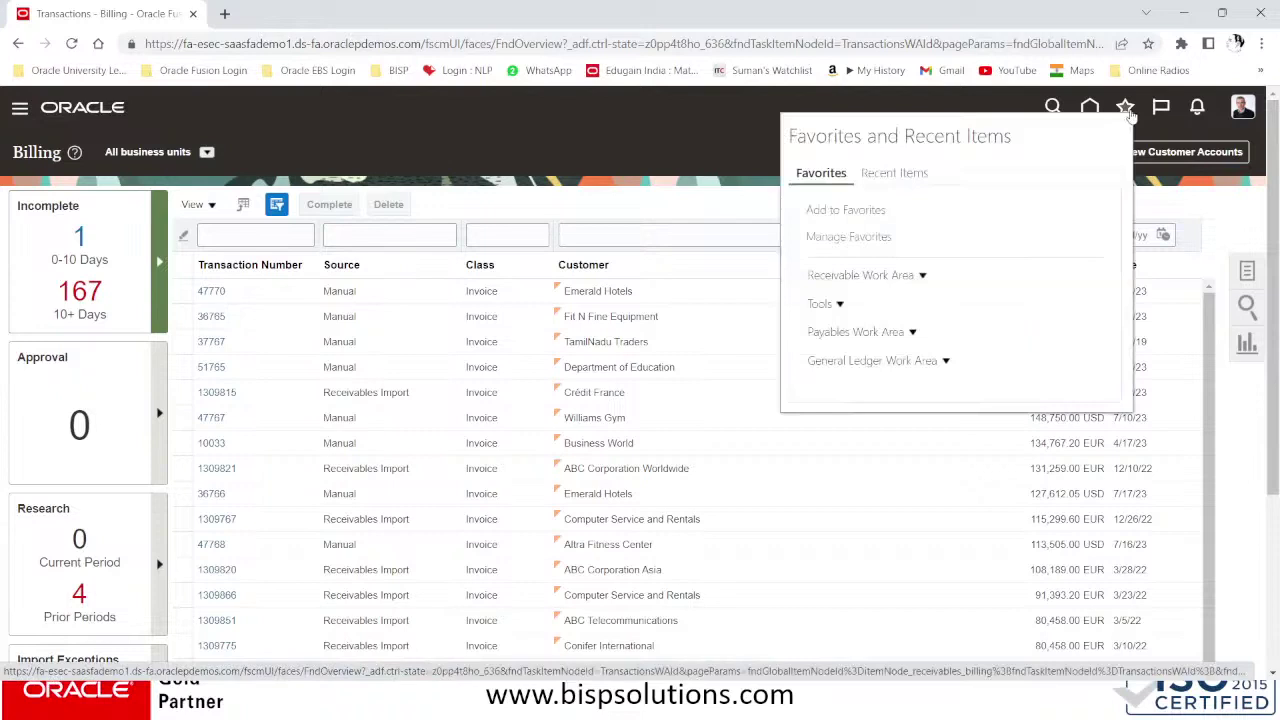
{"action": "left_click", "coordinate": [921, 277]}
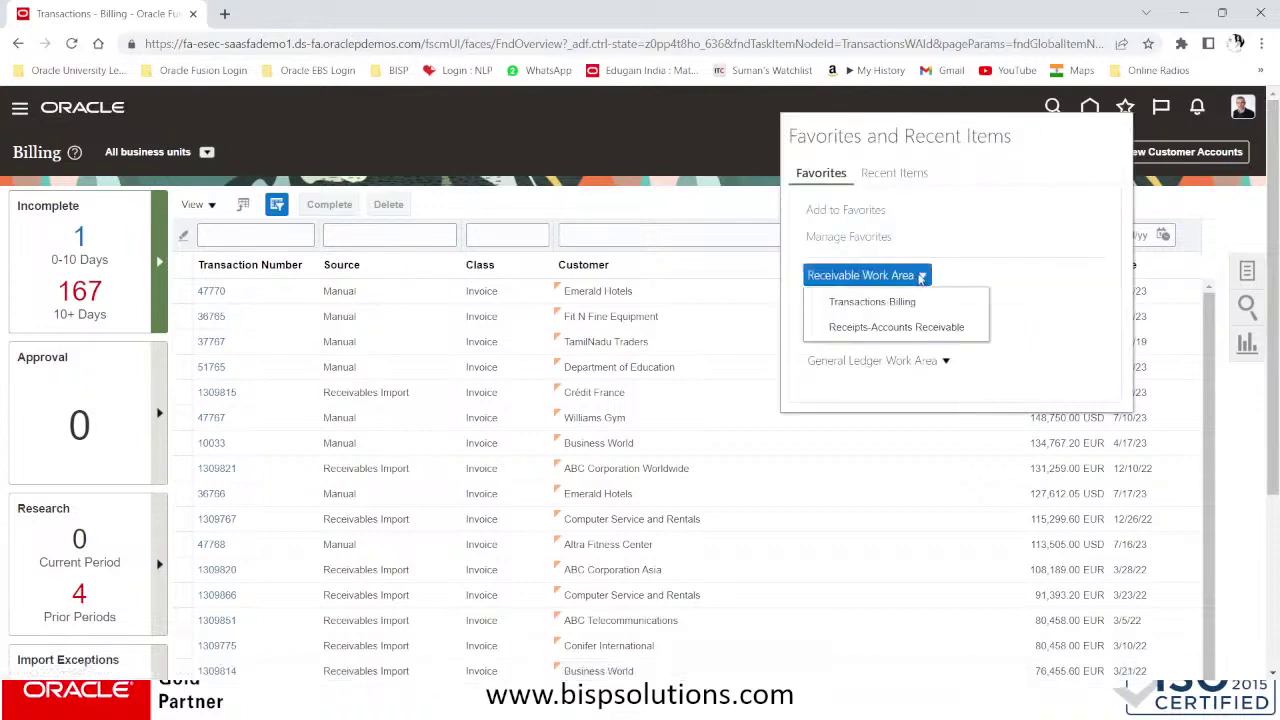
{"action": "left_click", "coordinate": [878, 328]}
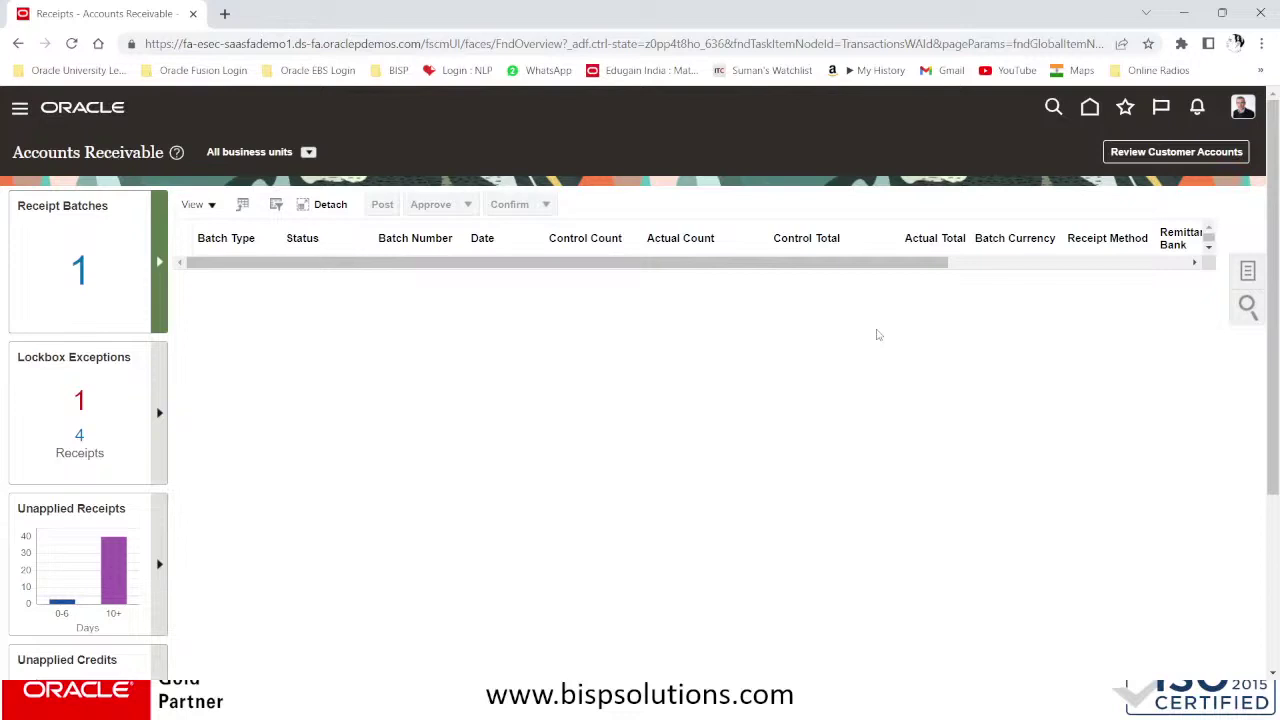
Step: Start a new Standard receipt with receipt method EFT (Manual)
{"action": "left_click", "coordinate": [1260, 278]}
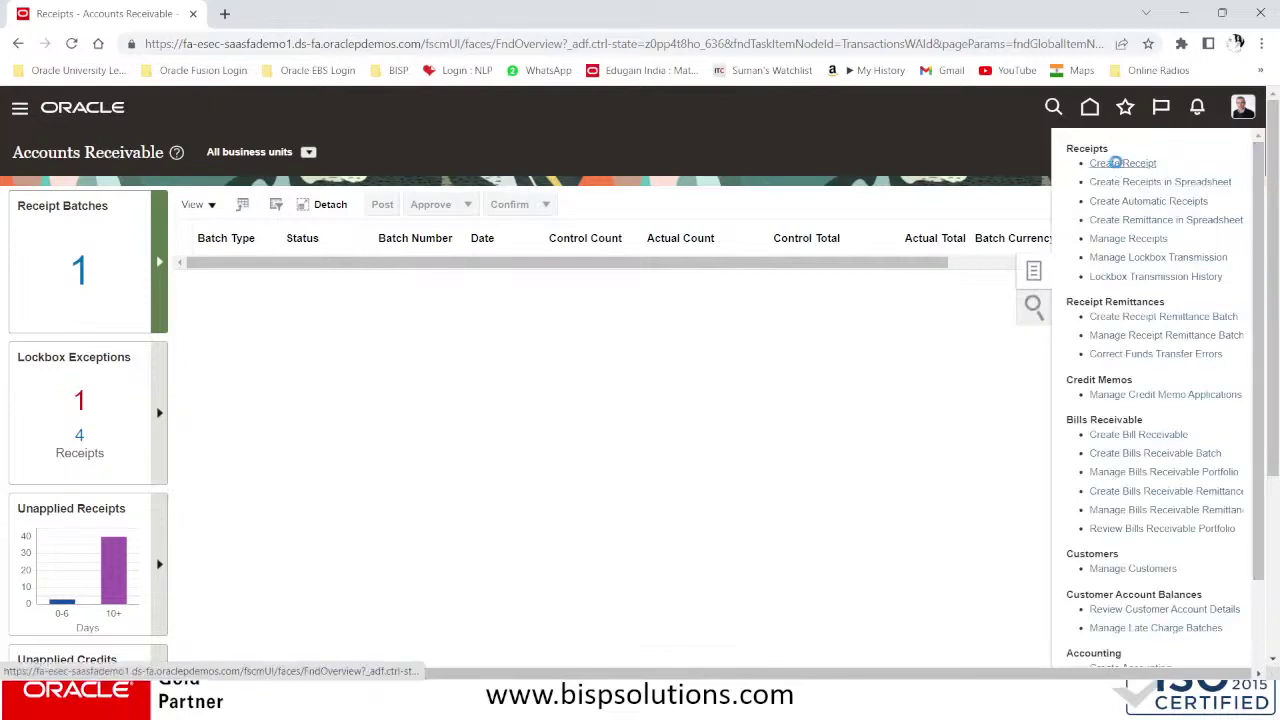
{"action": "left_click", "coordinate": [1122, 162]}
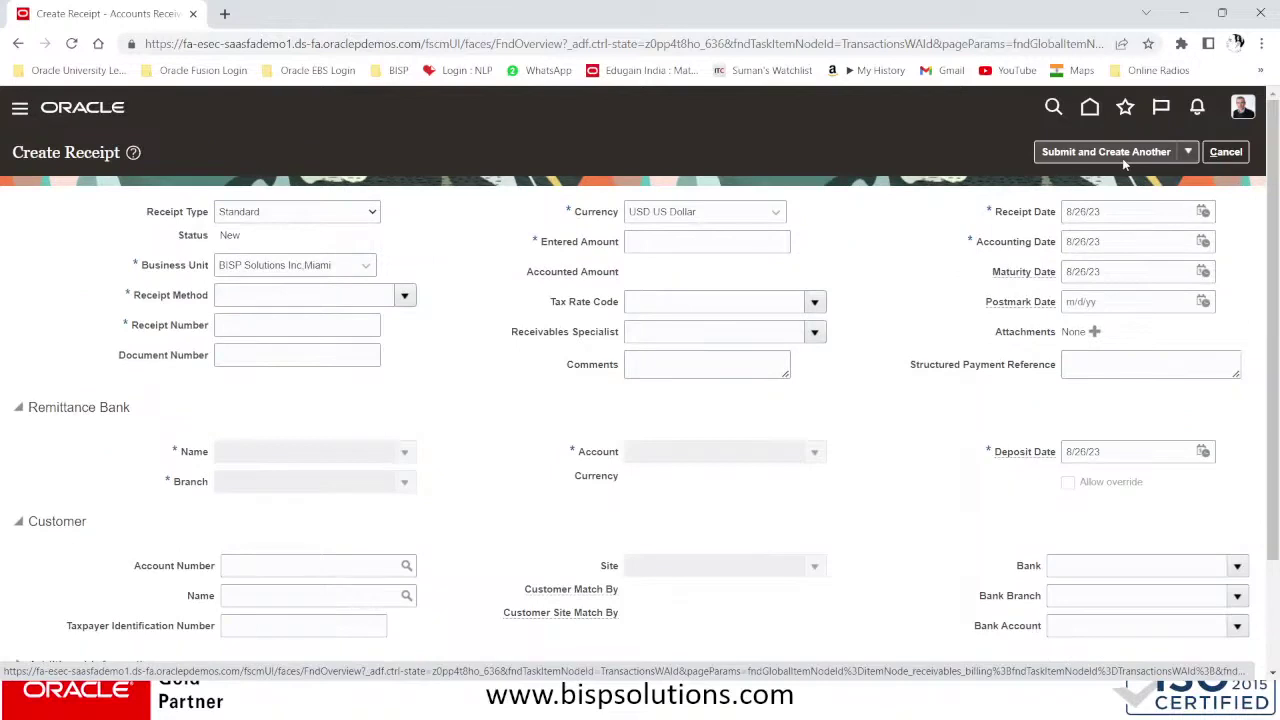
{"action": "left_click", "coordinate": [324, 212]}
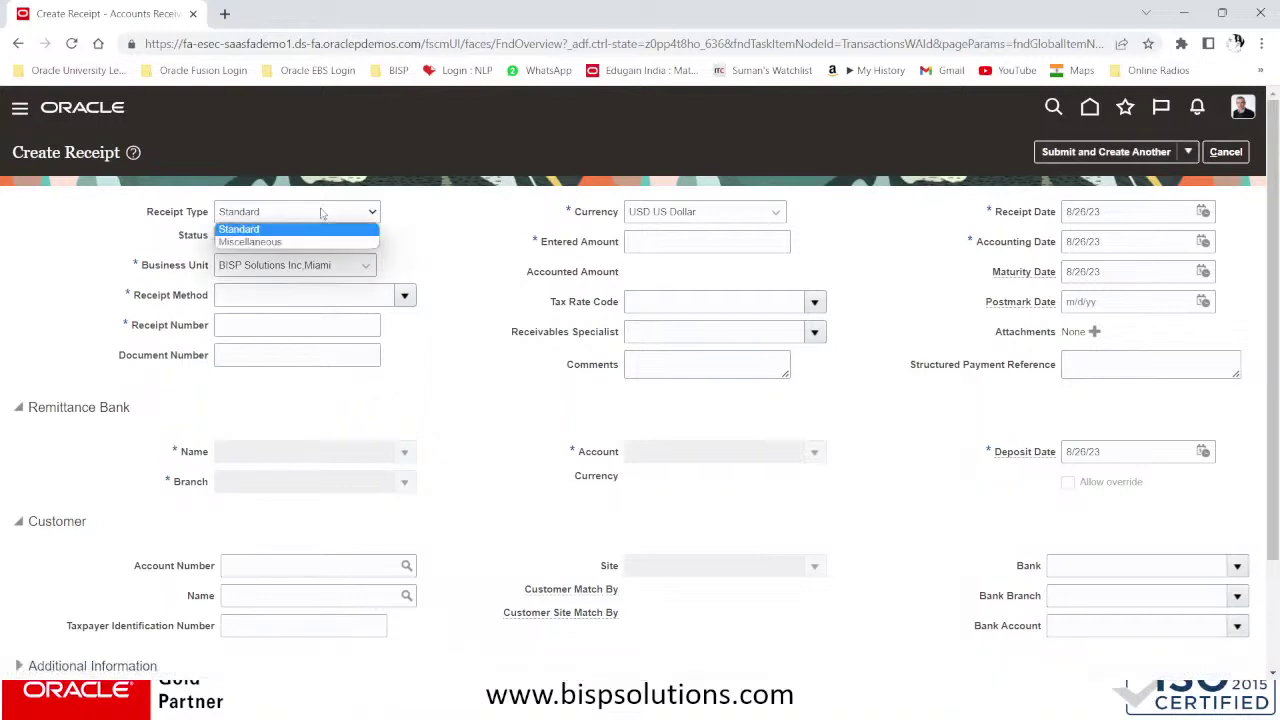
{"action": "left_click", "coordinate": [272, 230]}
{"action": "left_click", "coordinate": [297, 293]}
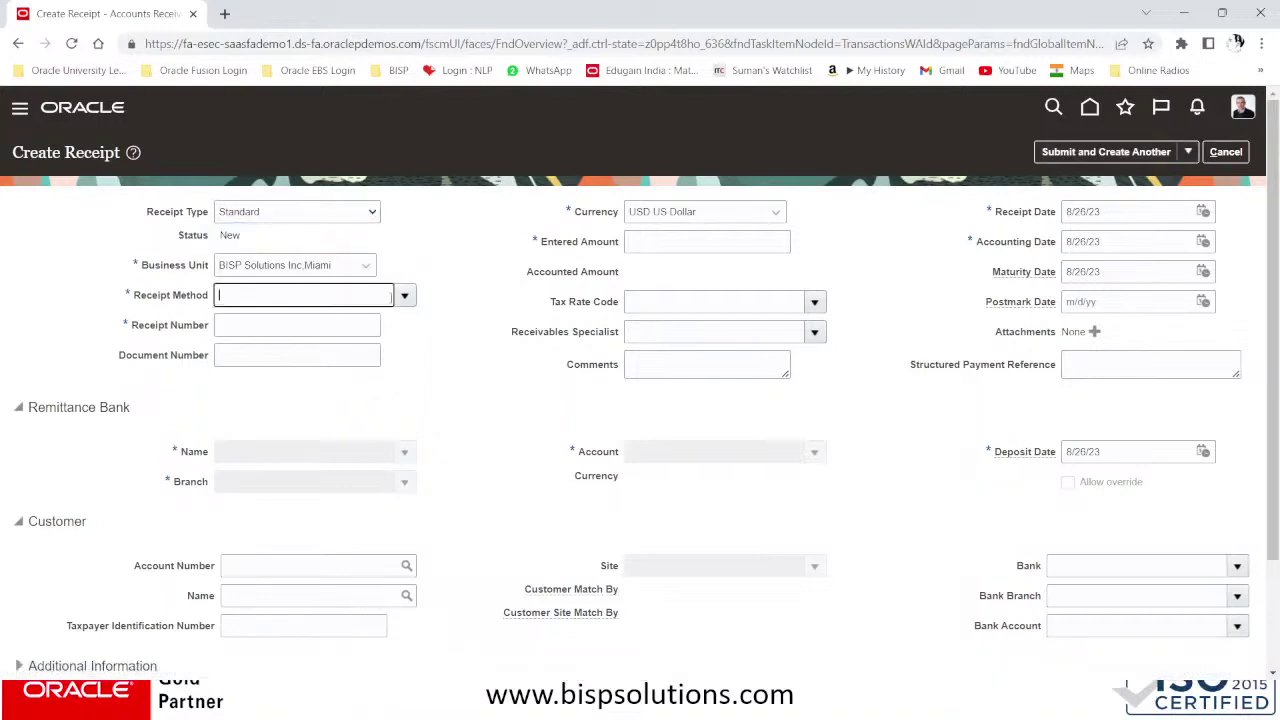
{"action": "left_click", "coordinate": [403, 295]}
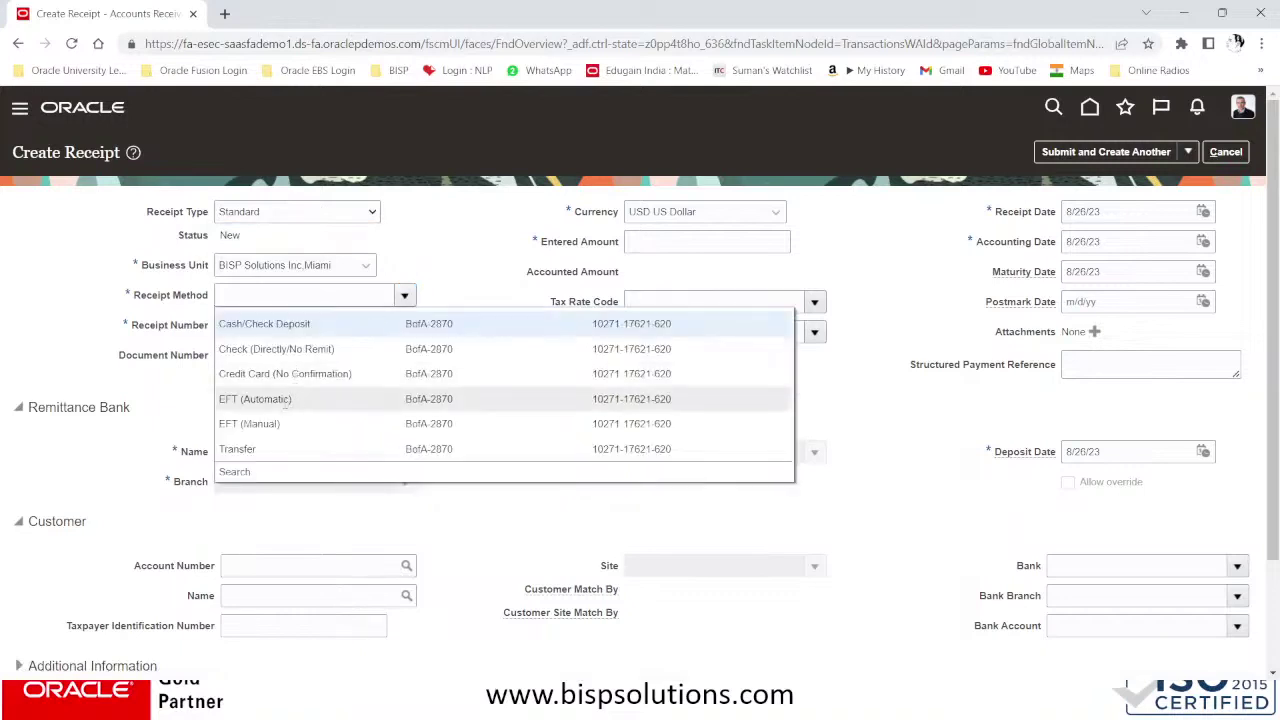
{"action": "left_click", "coordinate": [277, 424]}
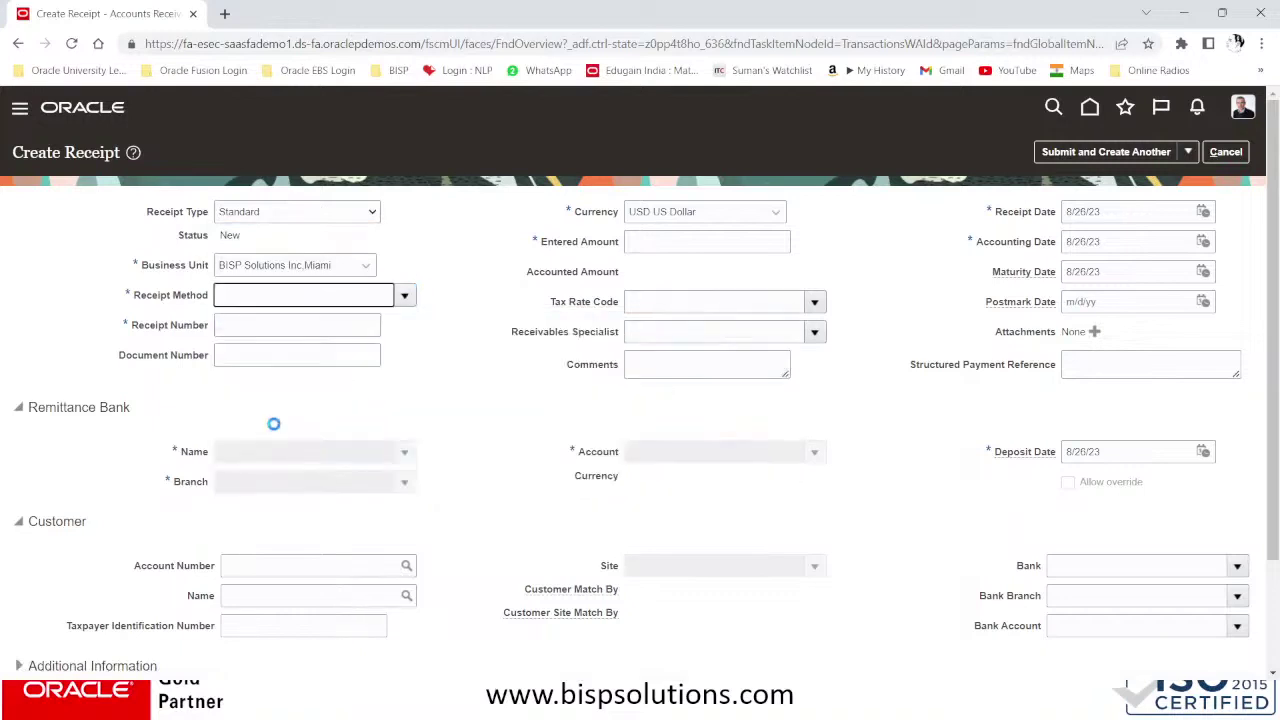
Step: Enter the receipt number and an entered amount of 12000
{"action": "left_click", "coordinate": [257, 325]}
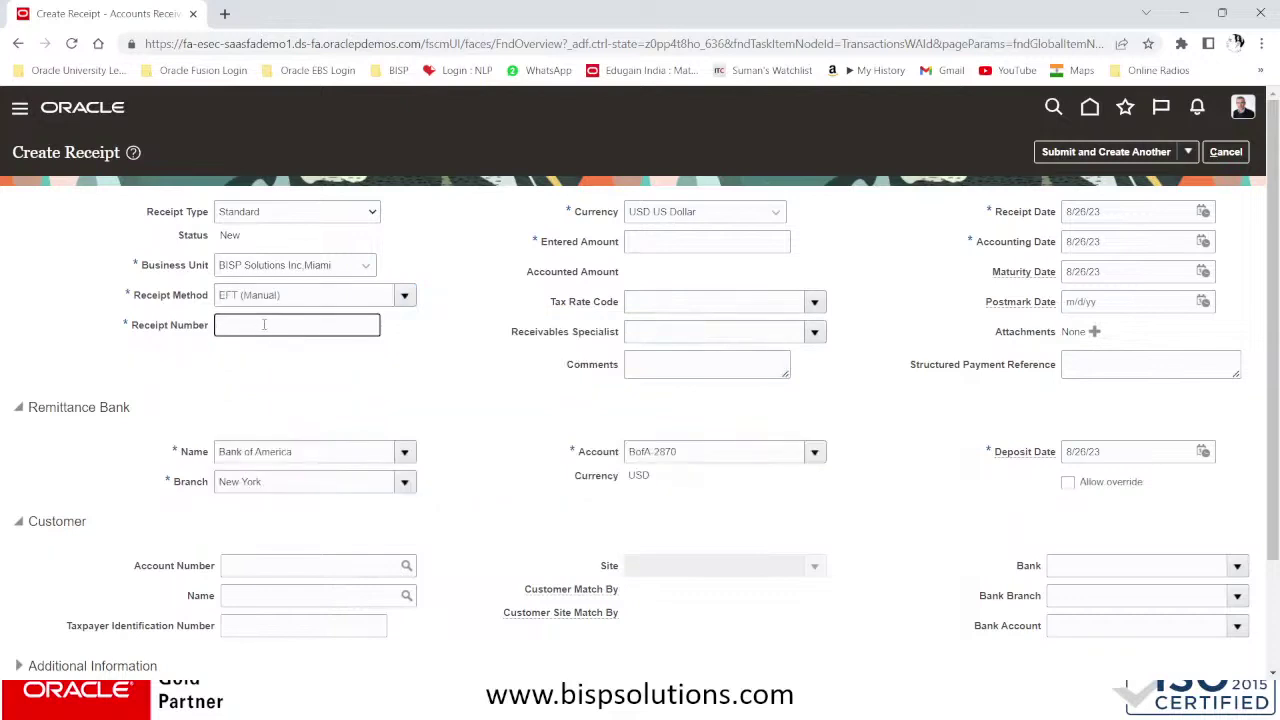
{"action": "type", "text": "11110"}
{"action": "left_click", "coordinate": [690, 242]}
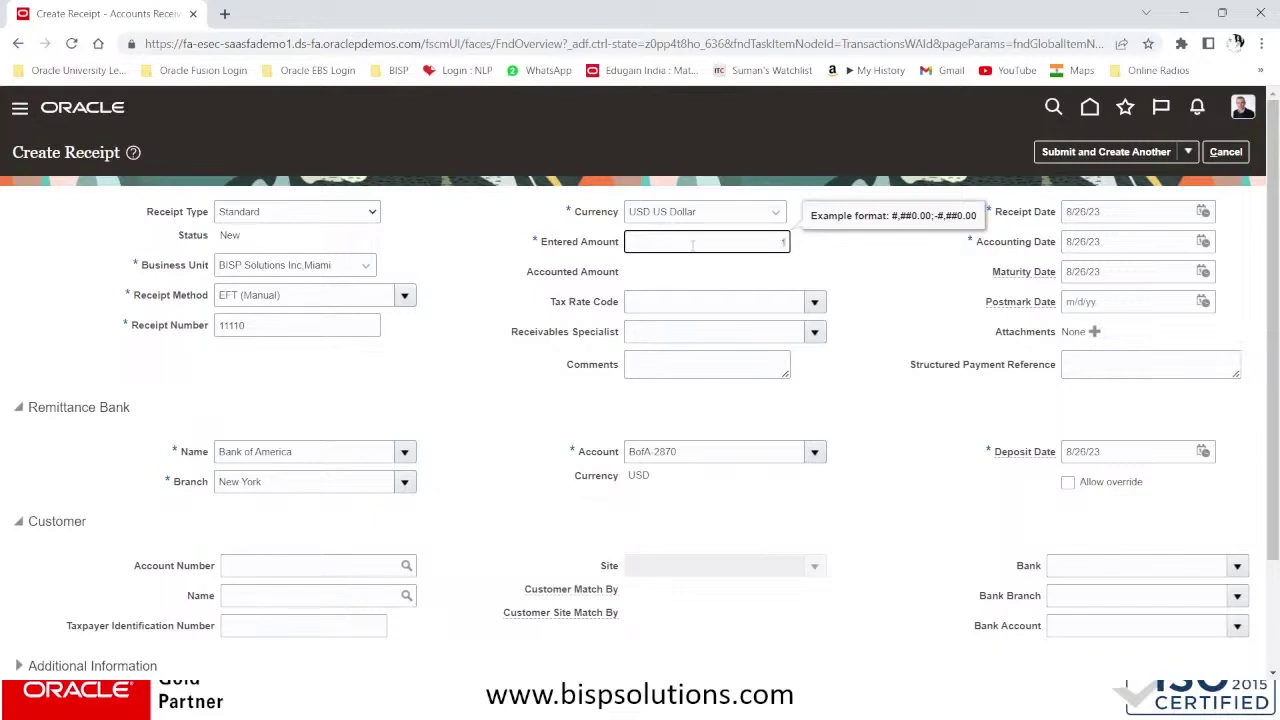
{"action": "type", "text": "2000"}
Step: Search customers by name 'ABC' and select the newer ABC Application Software account
{"action": "scroll", "coordinate": [350, 482], "scroll_direction": "down", "scroll_amount": 3}
{"action": "left_click", "coordinate": [309, 430]}
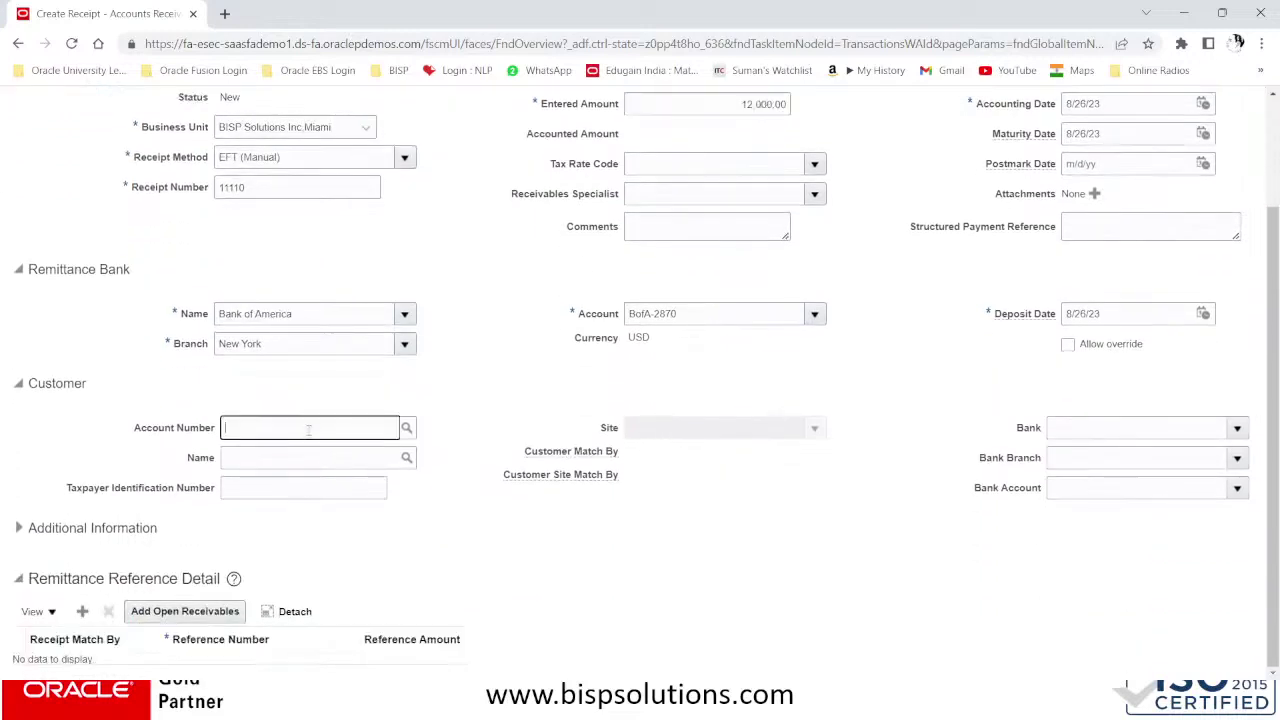
{"action": "left_click", "coordinate": [296, 460]}
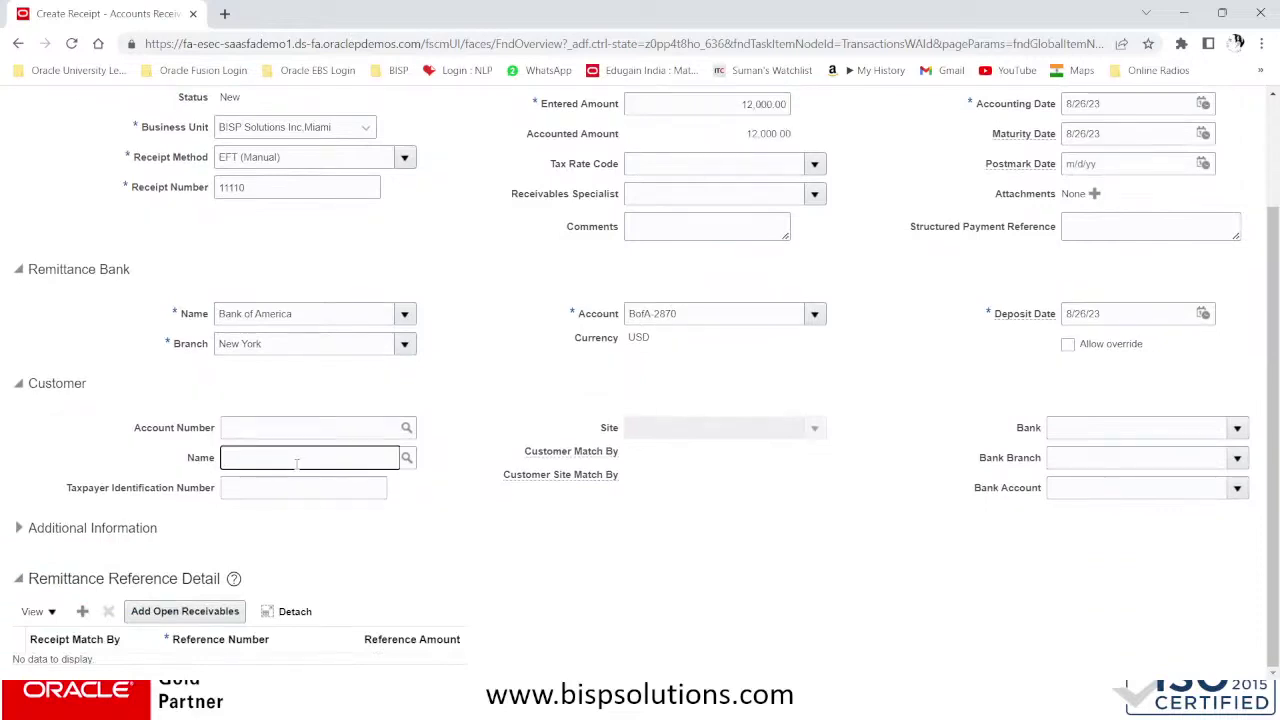
{"action": "type", "text": "ABC"}
{"action": "key", "text": "Tab"}
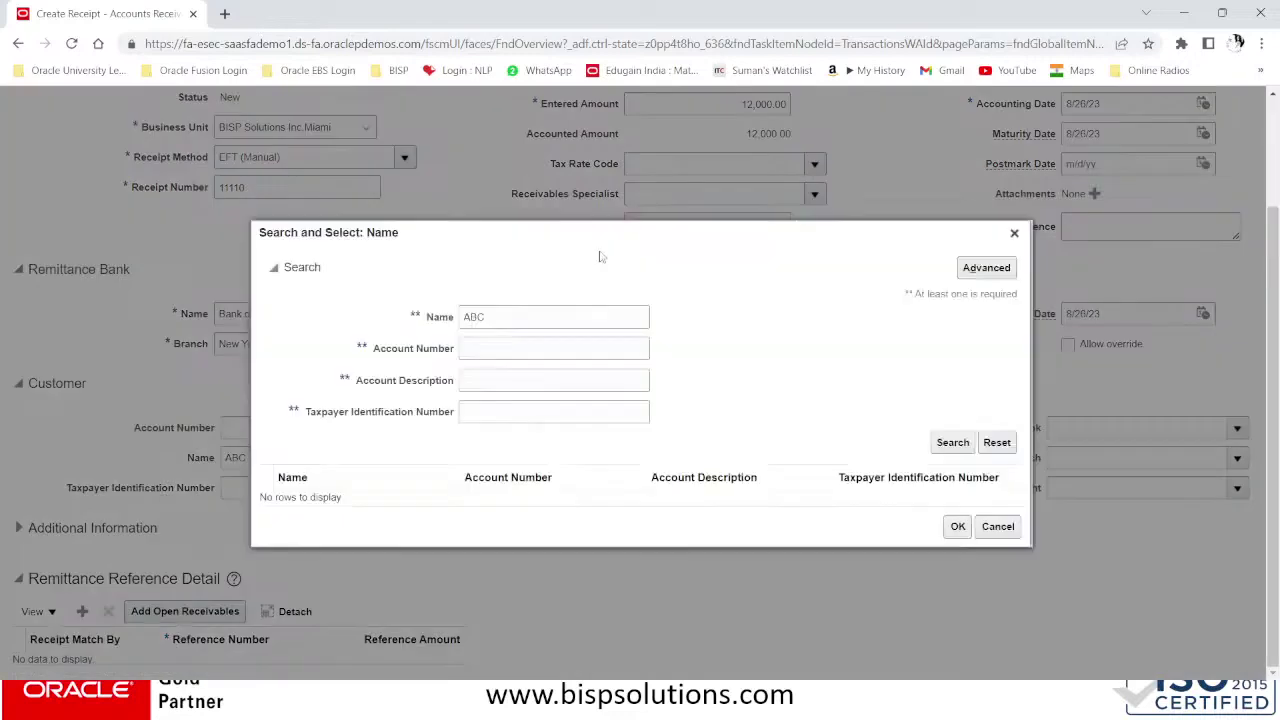
{"action": "left_click", "coordinate": [950, 443]}
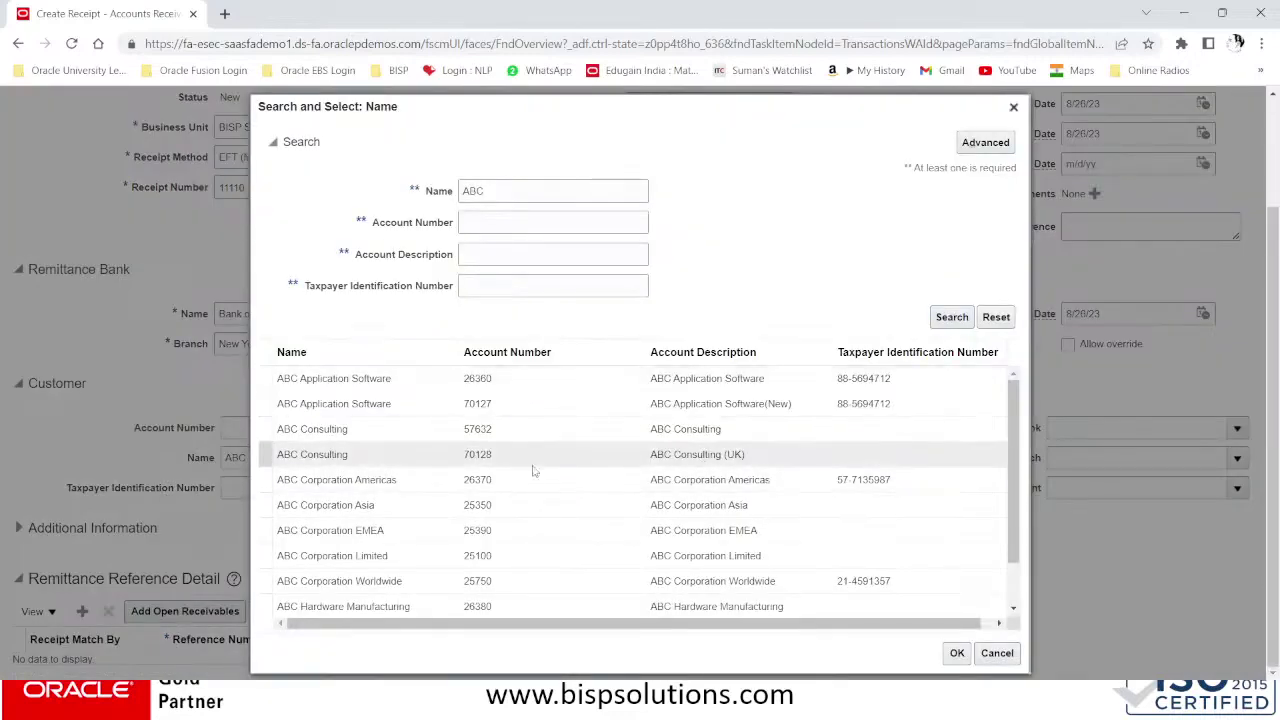
{"action": "left_click", "coordinate": [393, 408]}
{"action": "left_click", "coordinate": [957, 653]}
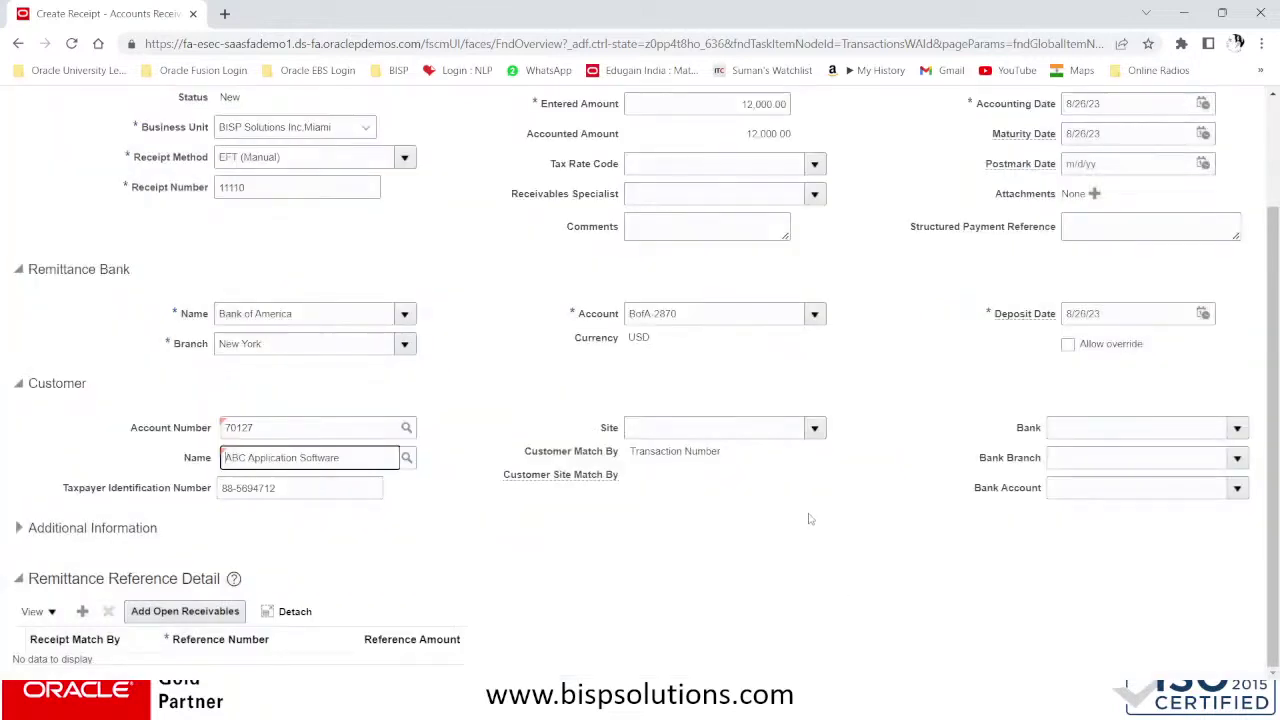
Step: Choose the customer's primary site and Citi Bank as the customer bank
{"action": "left_click", "coordinate": [815, 428]}
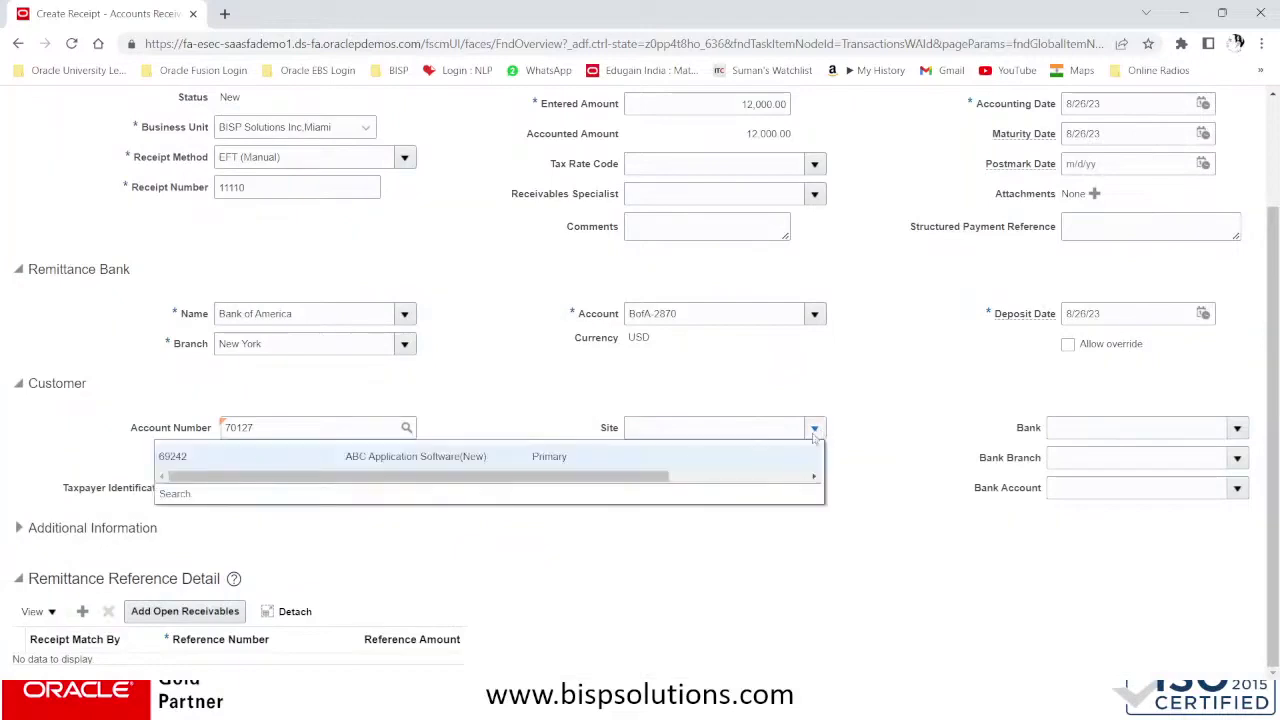
{"action": "left_click", "coordinate": [524, 458]}
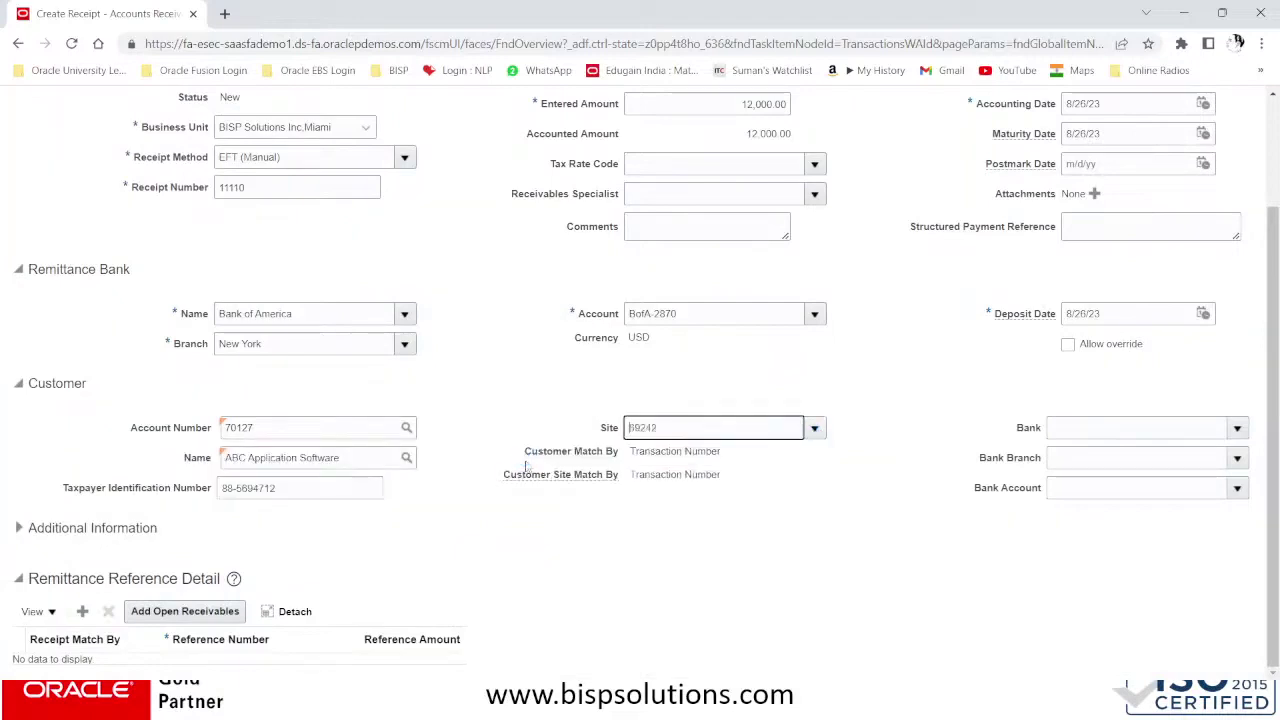
{"action": "left_click", "coordinate": [1218, 430]}
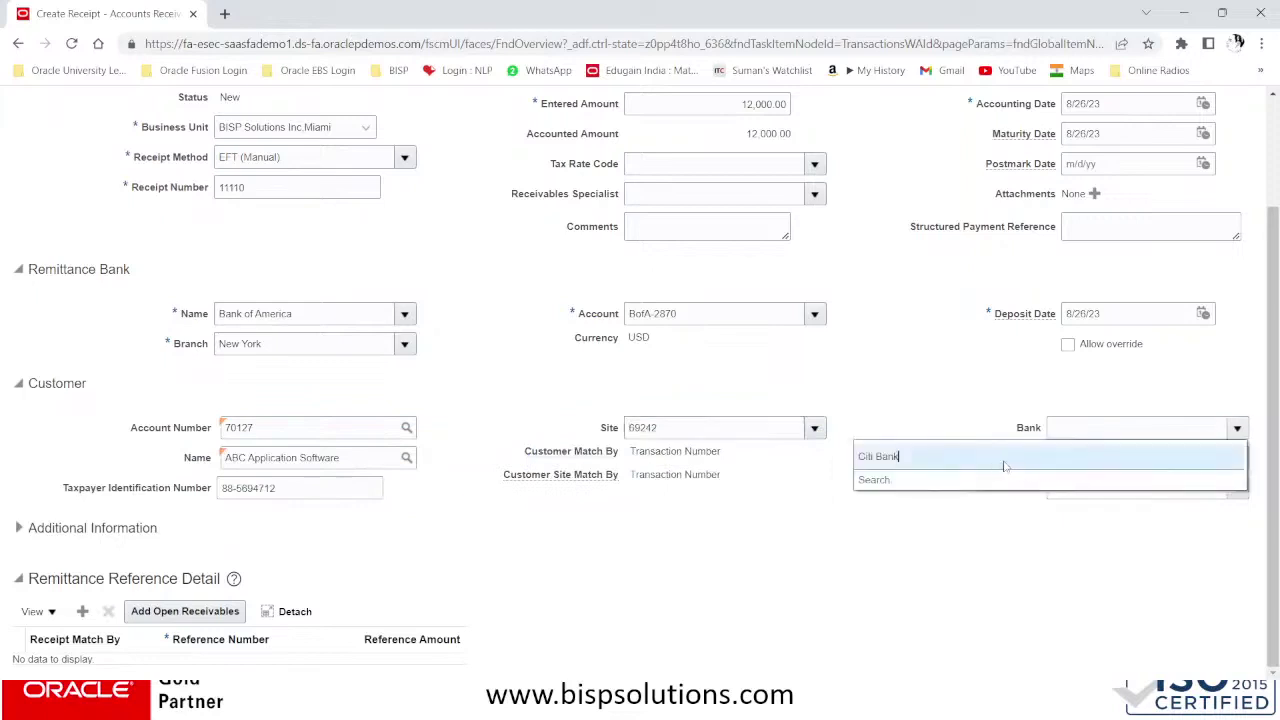
{"action": "left_click", "coordinate": [1219, 460]}
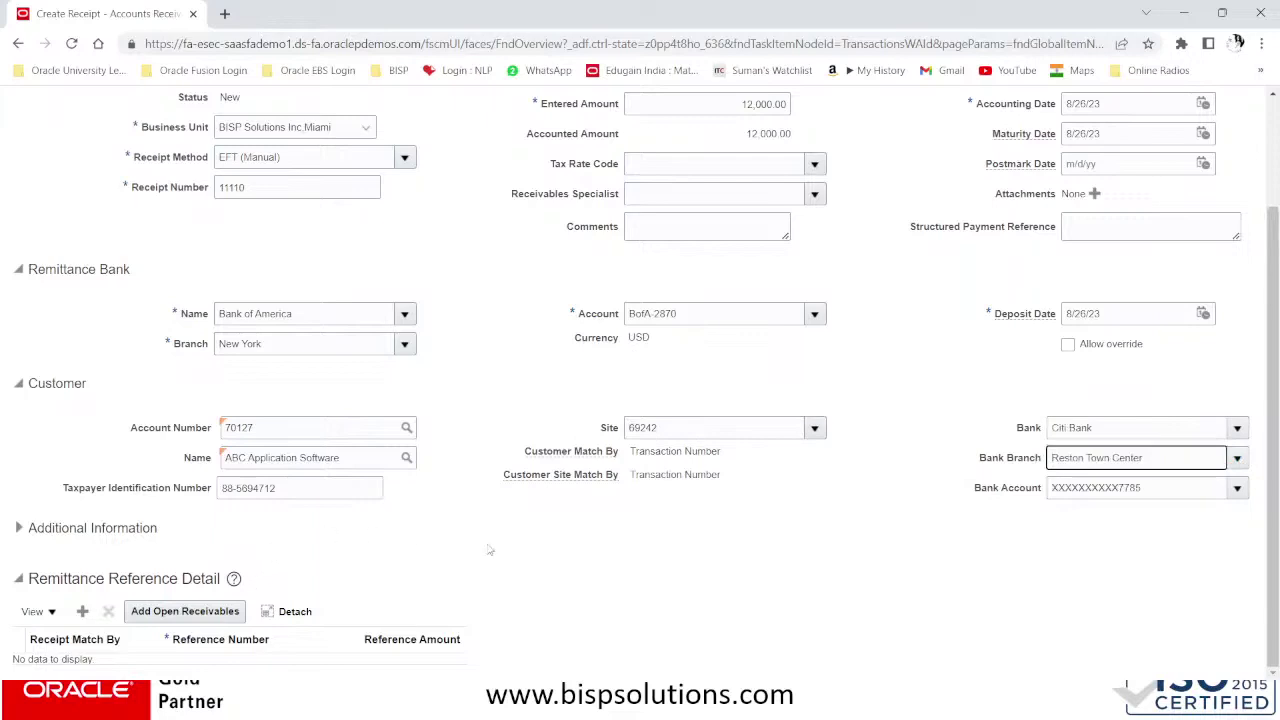
{"action": "scroll", "coordinate": [943, 250], "scroll_direction": "up", "scroll_amount": 3}
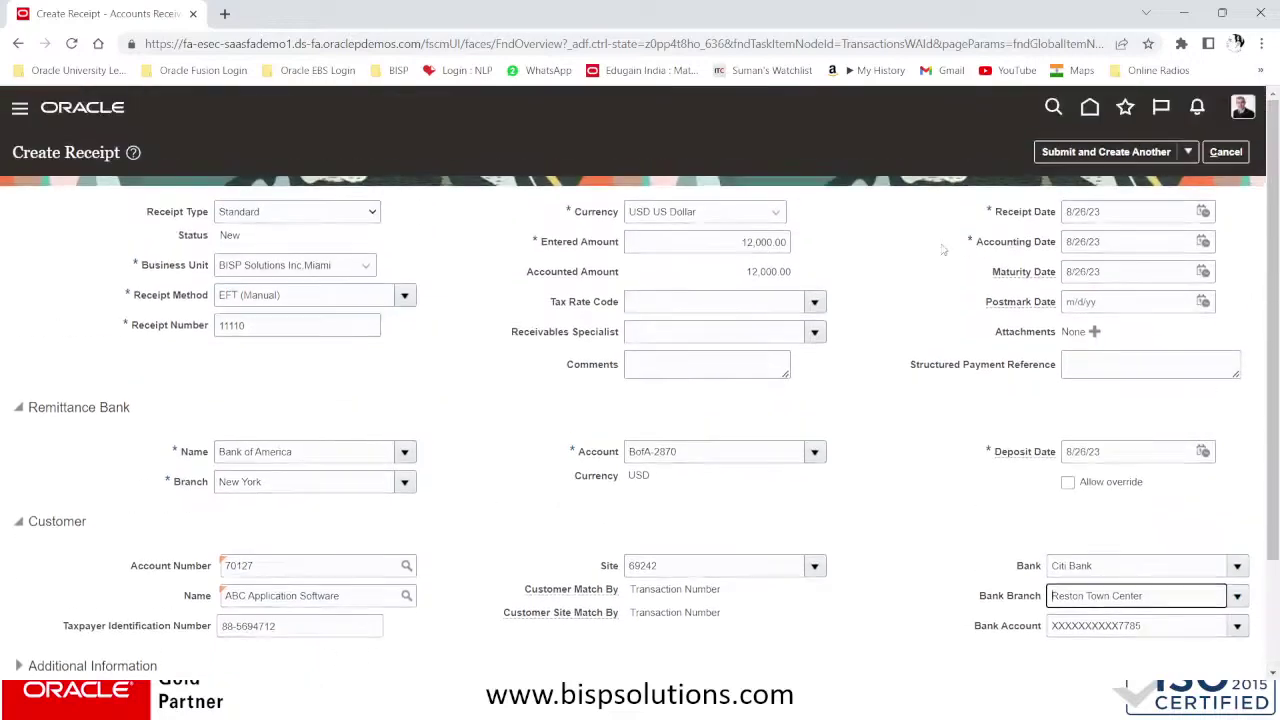
Step: Submit the receipt via Submit and Apply Manually and list ABC's open receivables
{"action": "left_click", "coordinate": [1187, 152]}
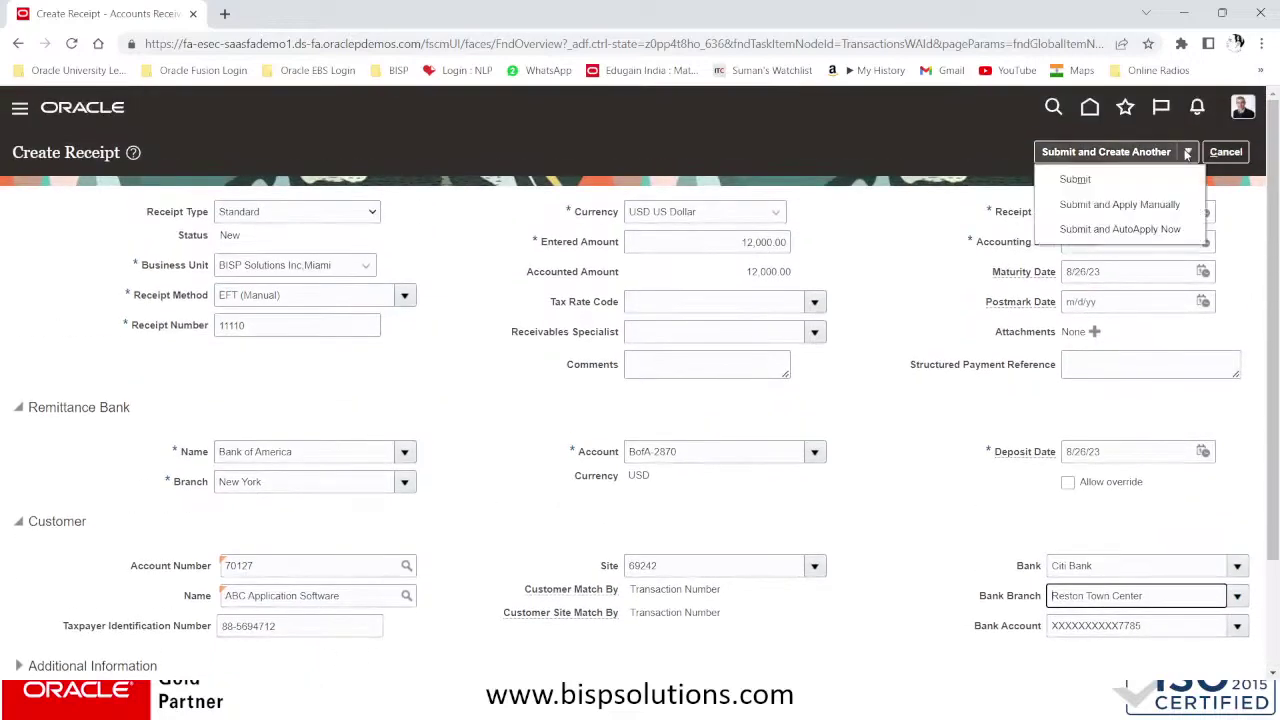
{"action": "left_click", "coordinate": [1136, 205]}
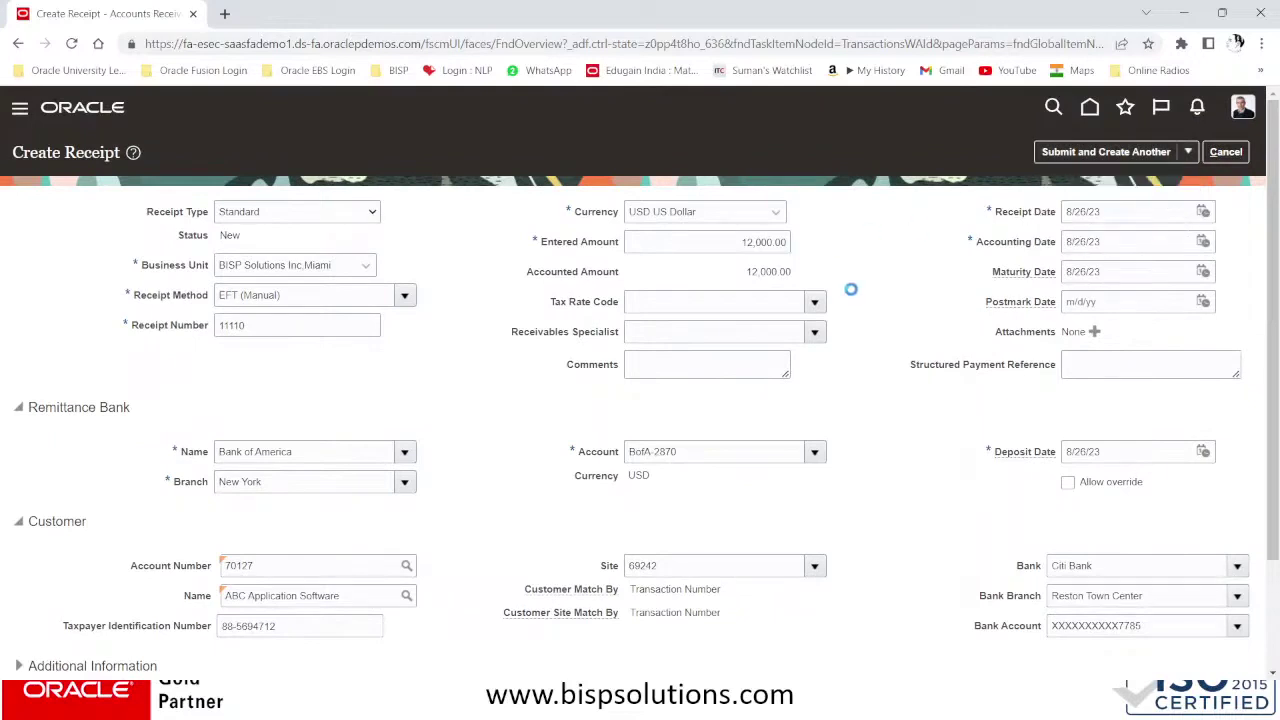
{"action": "scroll", "coordinate": [826, 386], "scroll_direction": "down", "scroll_amount": 1}
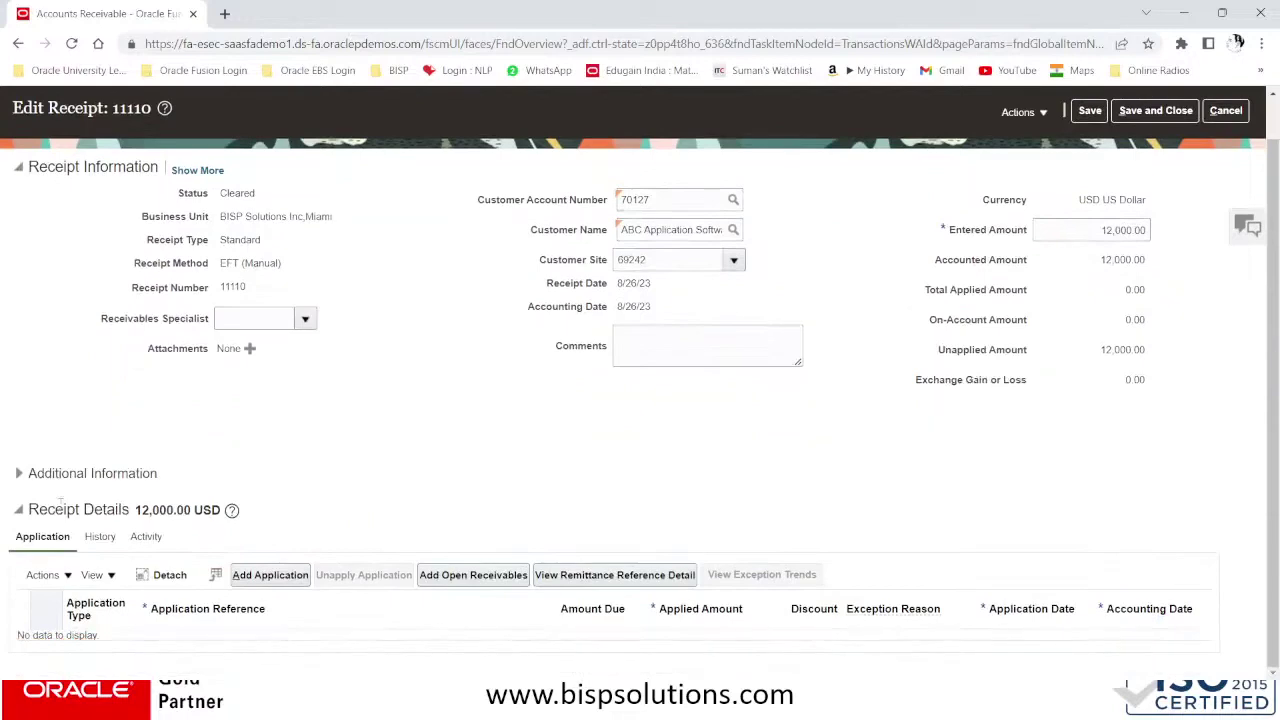
{"action": "left_click", "coordinate": [490, 576]}
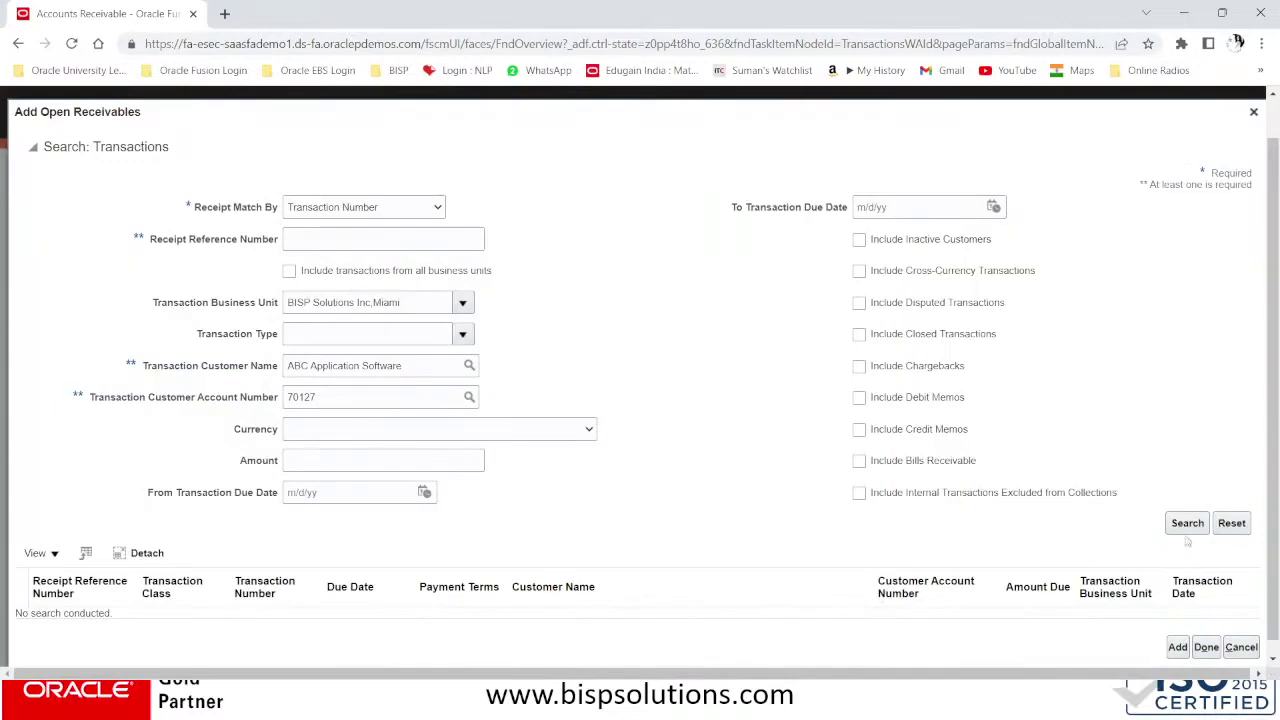
{"action": "left_click", "coordinate": [1188, 524]}
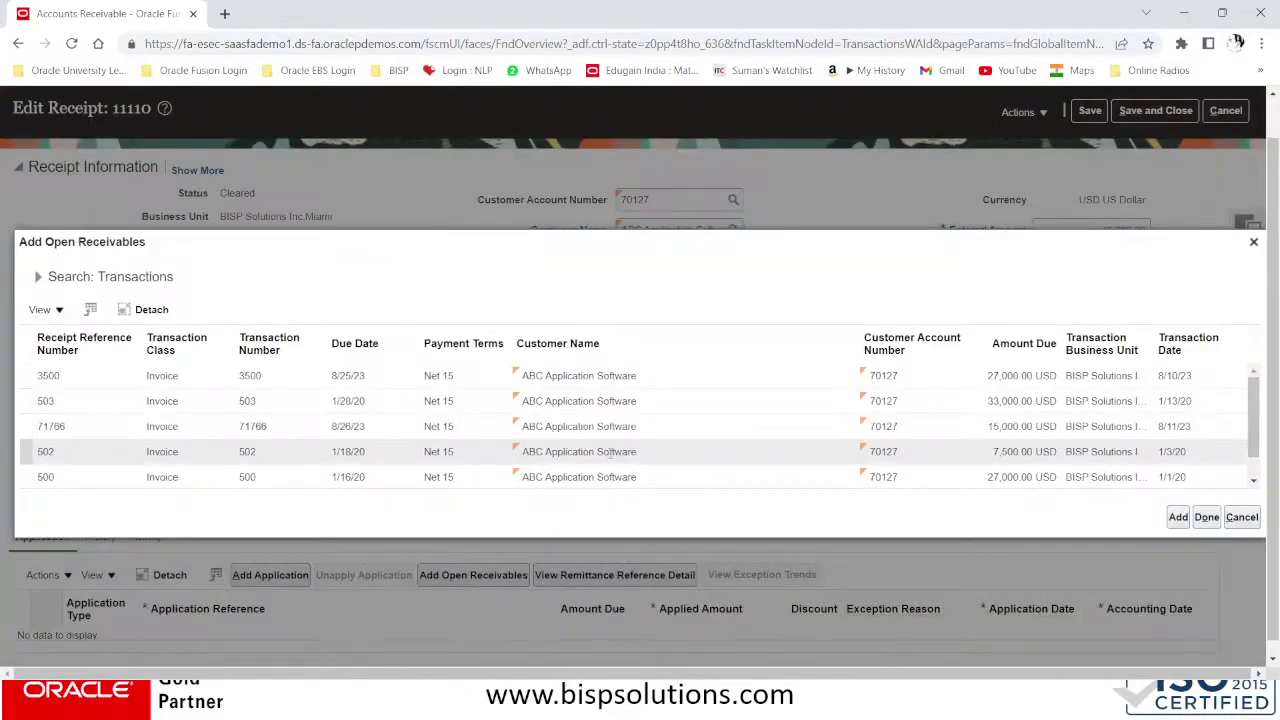
Step: Add invoice 71766 to the receipt's applications, applying 12,000 and leaving 3,000 due
{"action": "left_click", "coordinate": [73, 428]}
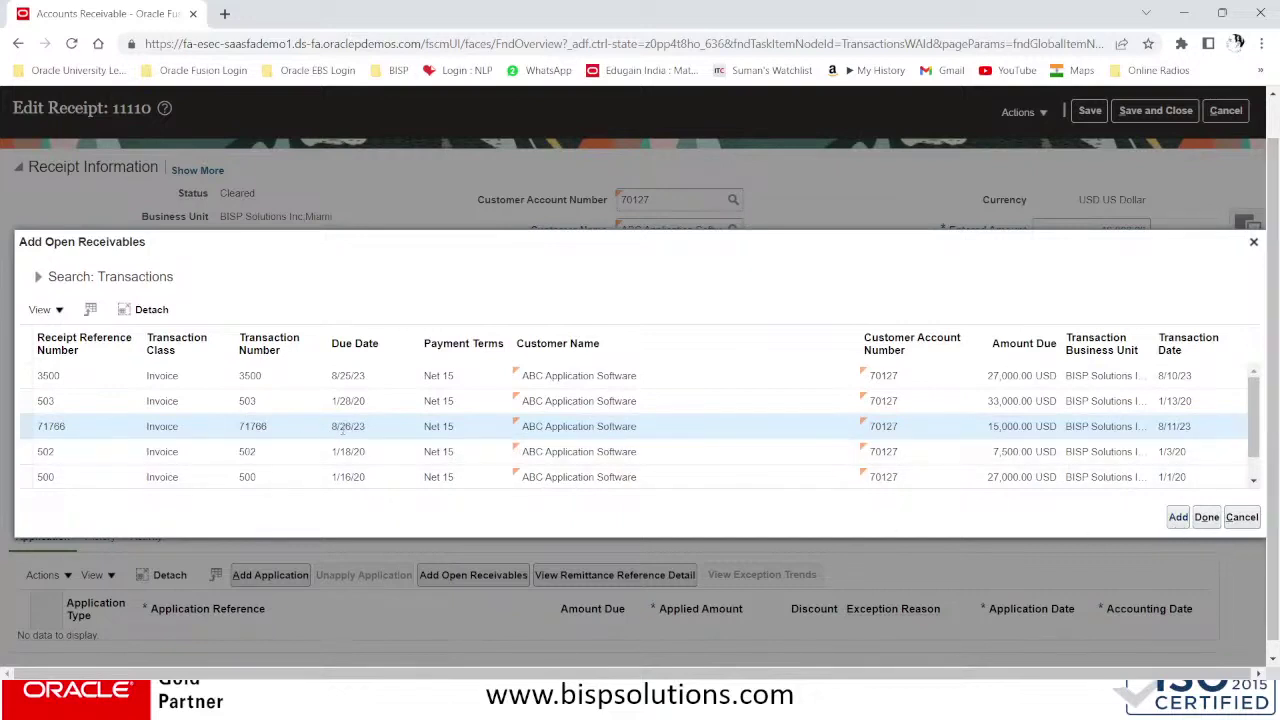
{"action": "left_click", "coordinate": [1178, 517]}
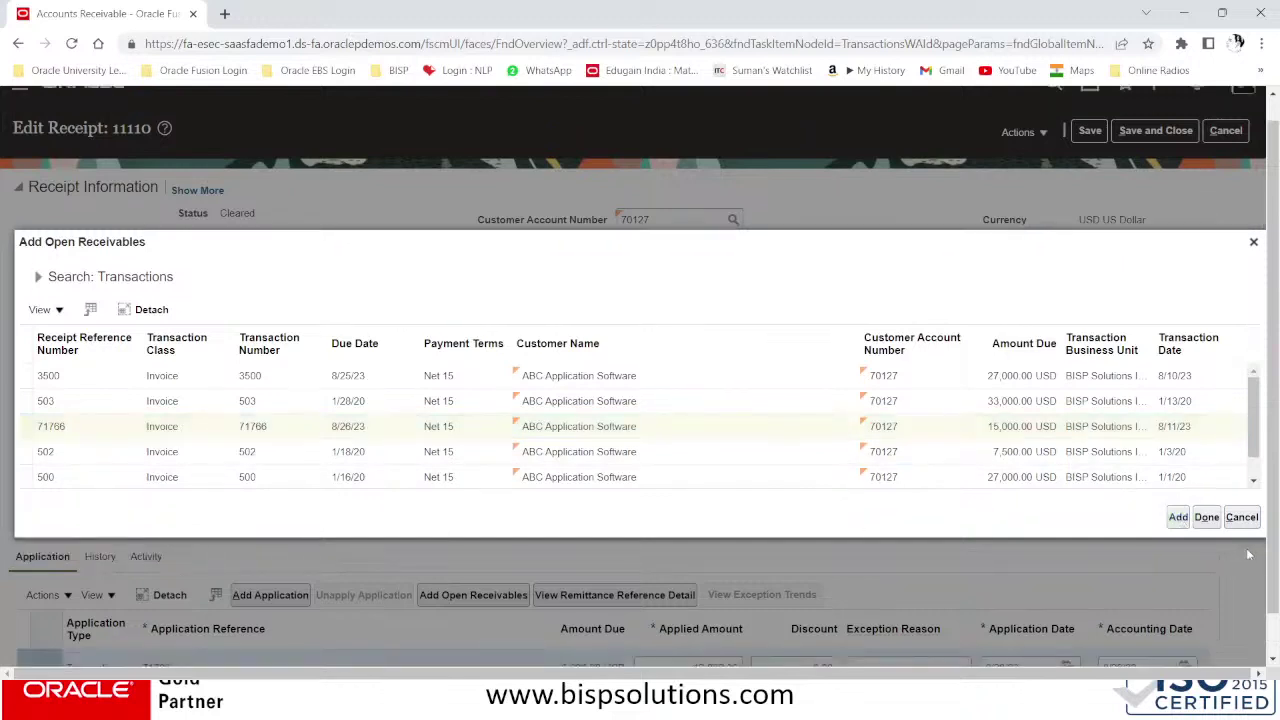
{"action": "left_click", "coordinate": [1207, 517]}
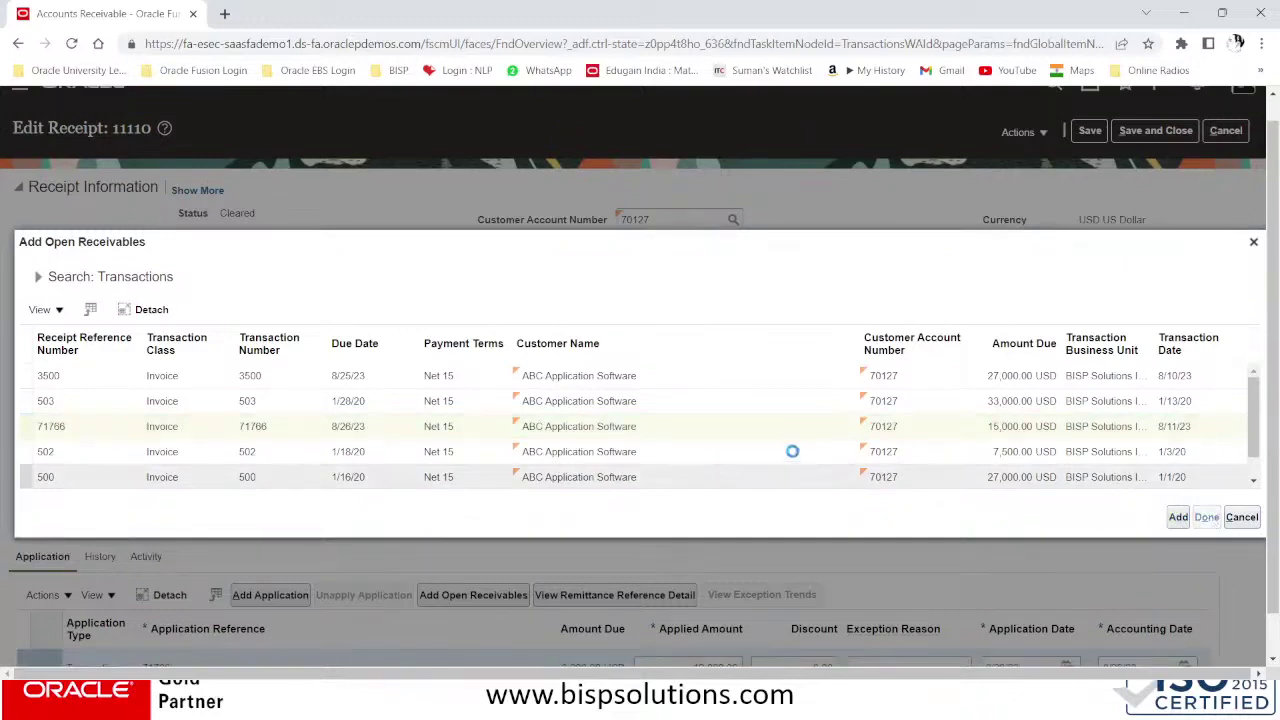
{"action": "scroll", "coordinate": [563, 490], "scroll_direction": "down", "scroll_amount": 2}
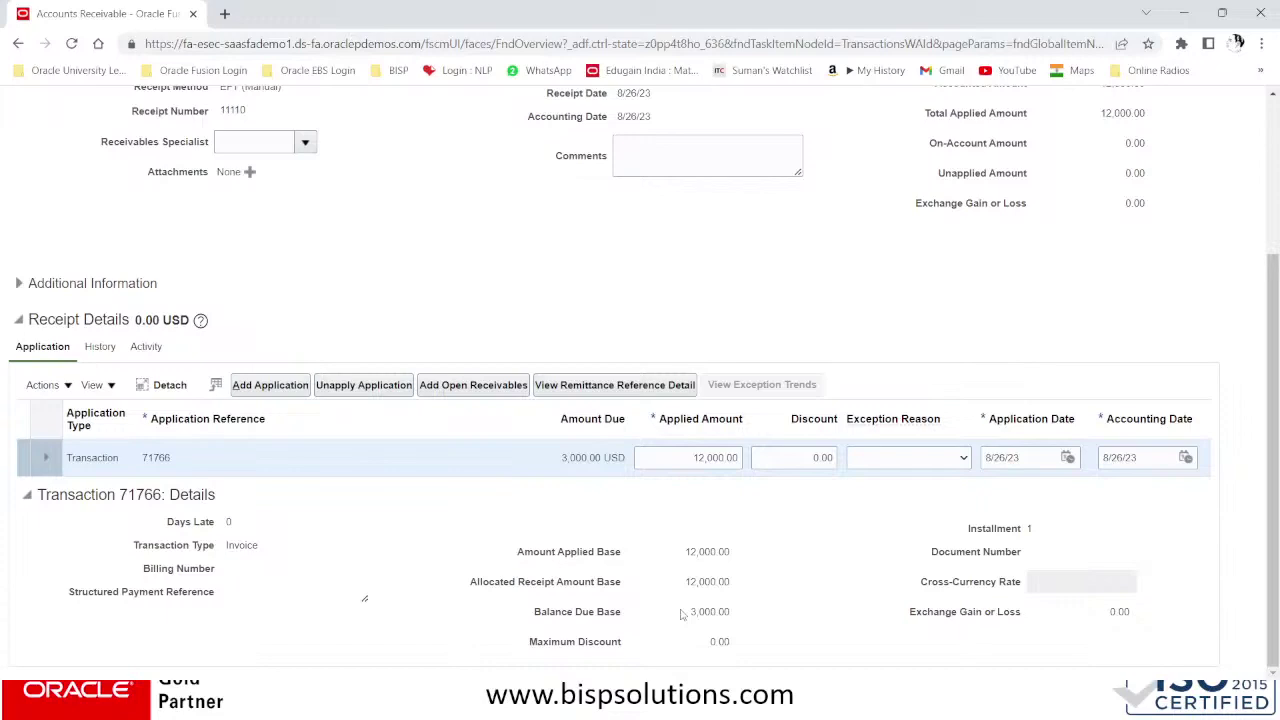
Step: Save the 12,000.00 application to invoice 71766 and show the application line's actions
{"action": "scroll", "coordinate": [1157, 192], "scroll_direction": "up", "scroll_amount": 3}
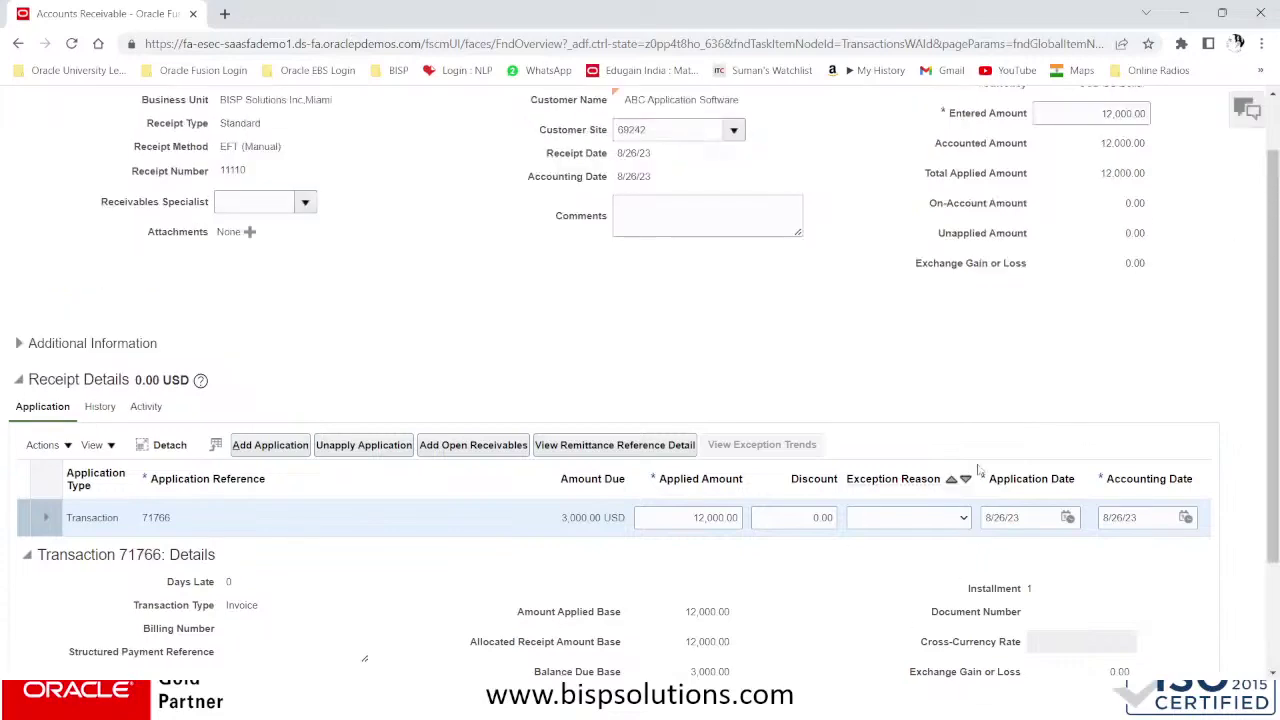
{"action": "left_click", "coordinate": [1090, 155]}
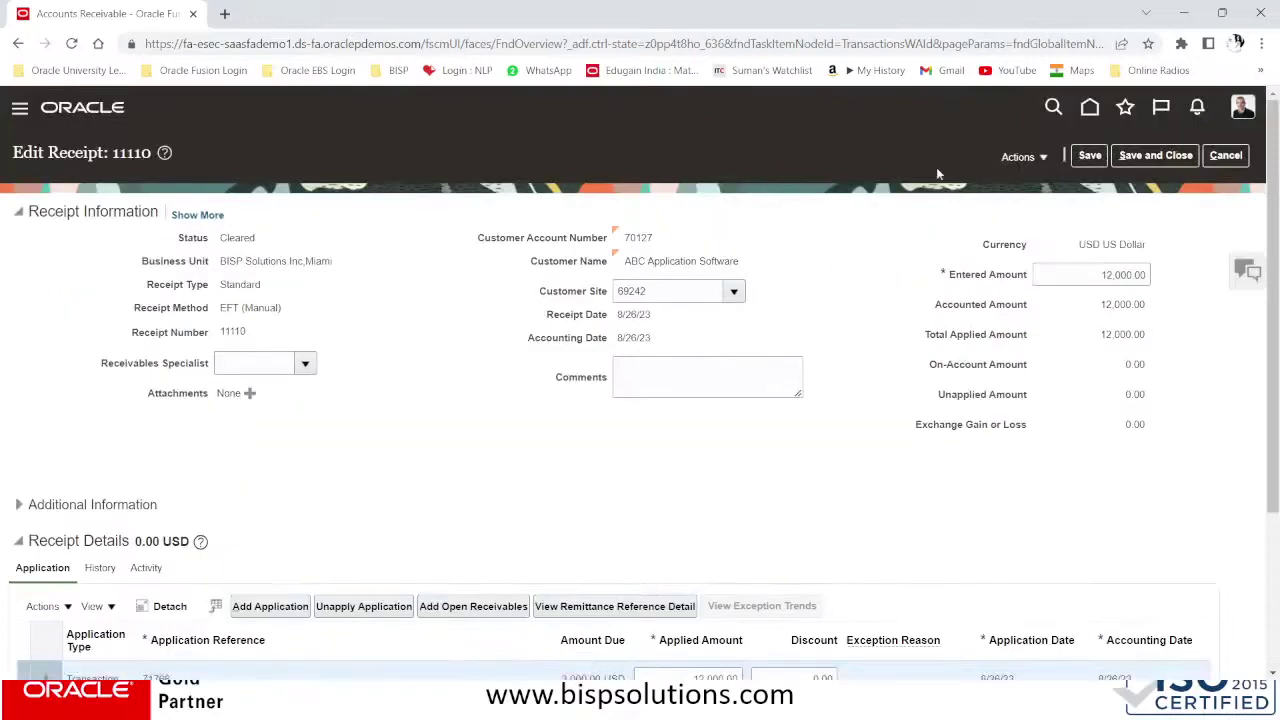
{"action": "scroll", "coordinate": [980, 274], "scroll_direction": "down", "scroll_amount": 3}
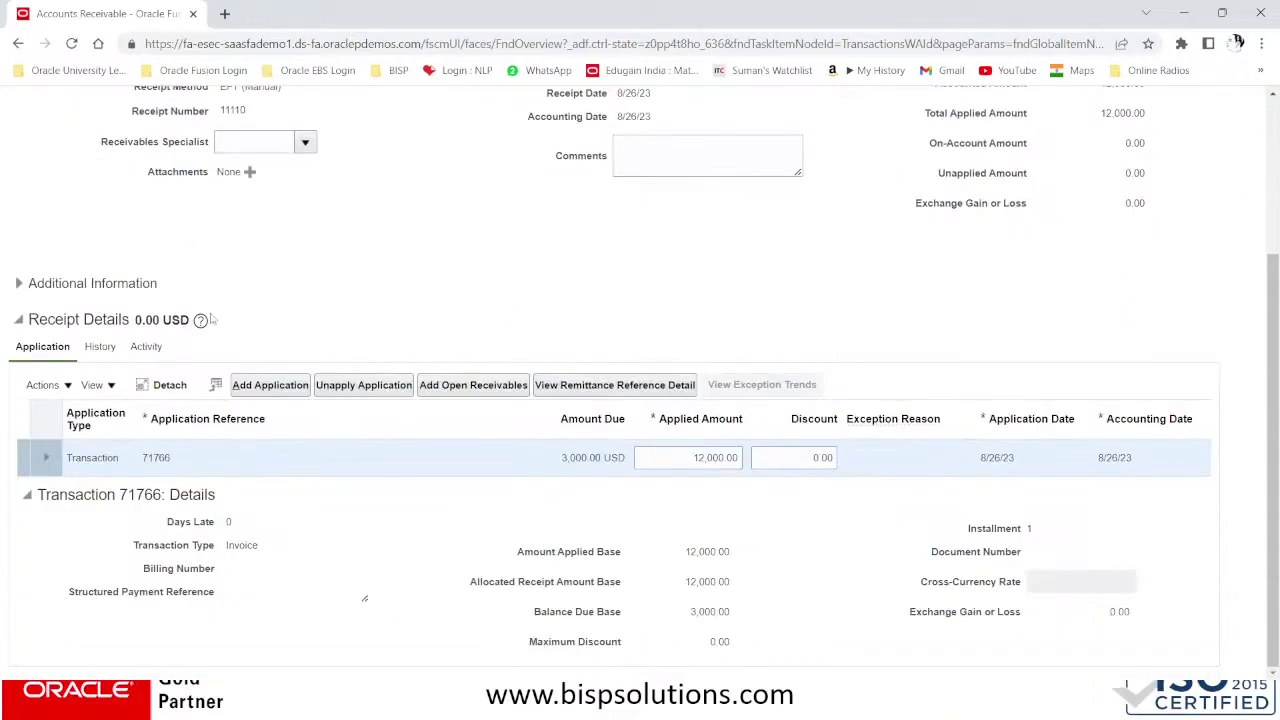
{"action": "left_click", "coordinate": [53, 390]}
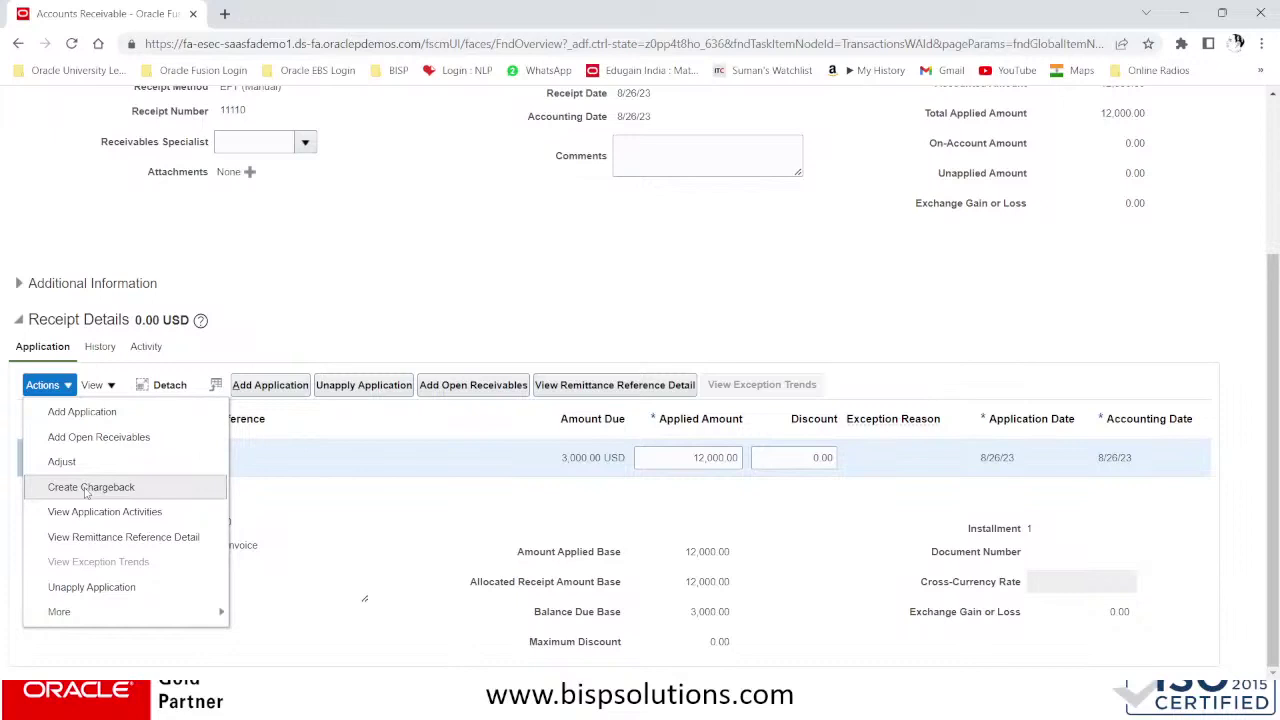
Step: Start a 3,000 Chargeback on invoice 71766, due 8/31/23, reason Small amount remaining
{"action": "left_click", "coordinate": [90, 488]}
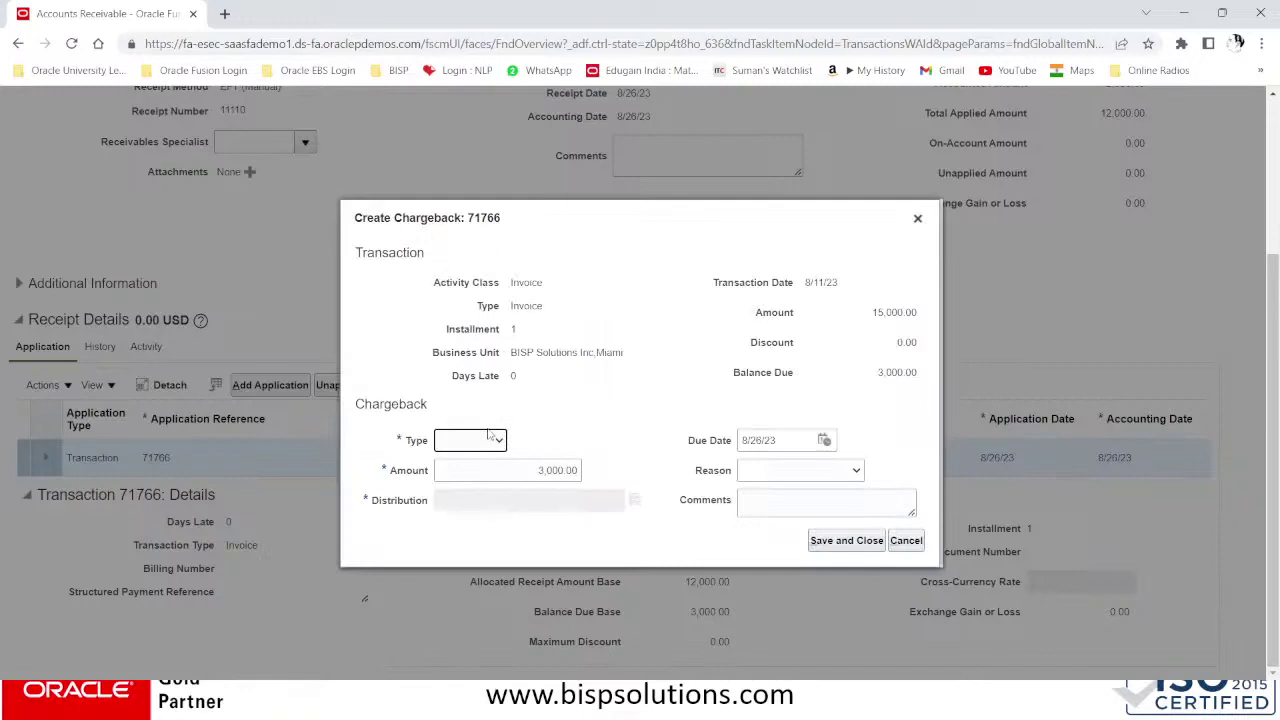
{"action": "left_click", "coordinate": [489, 436]}
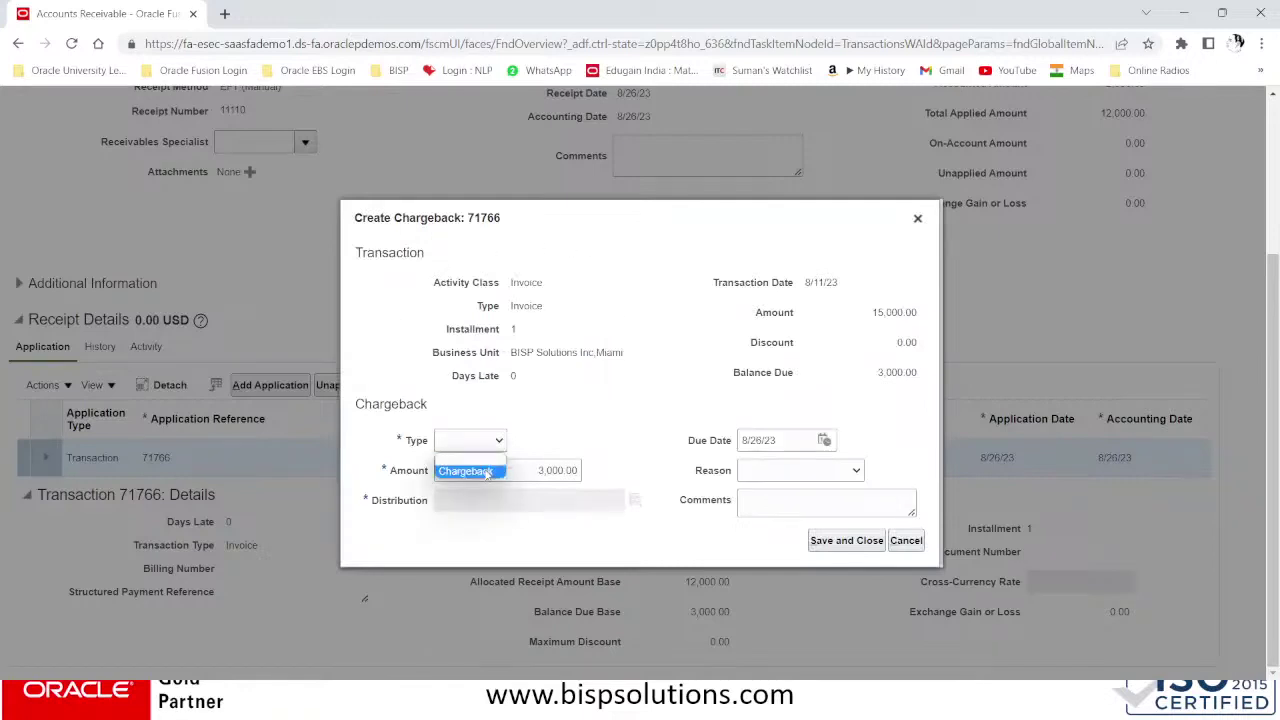
{"action": "left_click", "coordinate": [487, 472]}
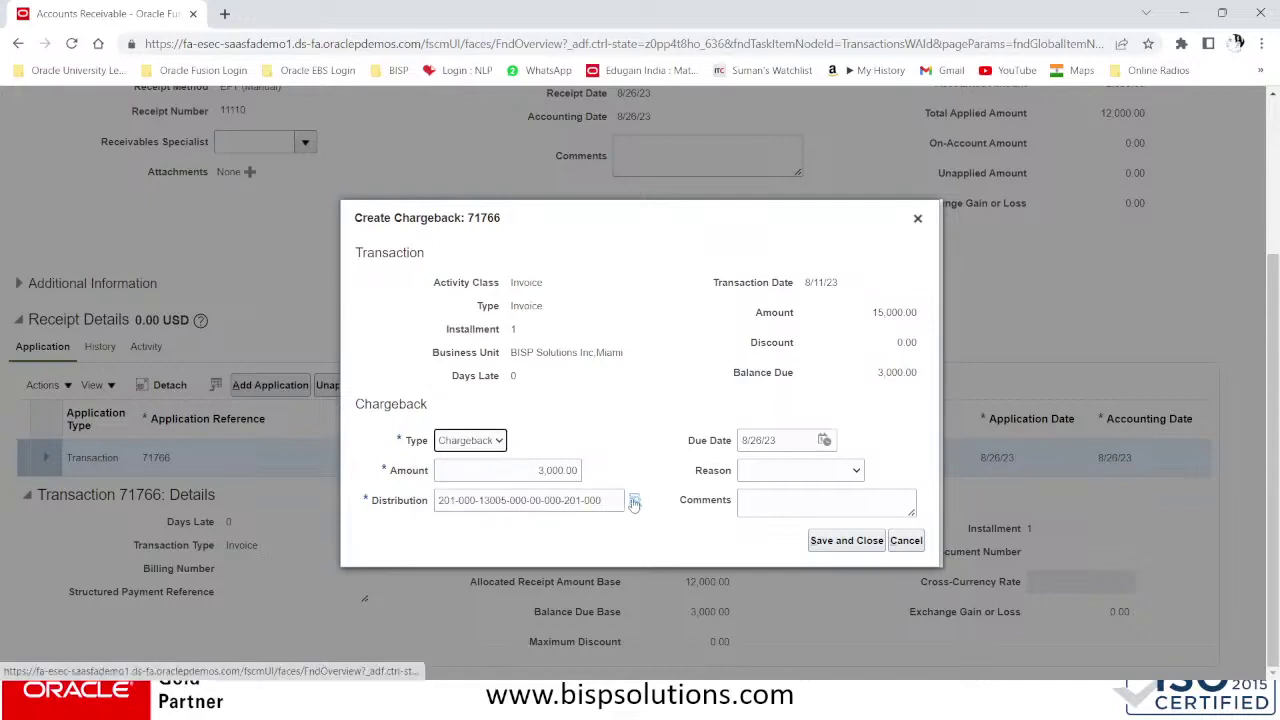
{"action": "mouse_move", "coordinate": [633, 503]}
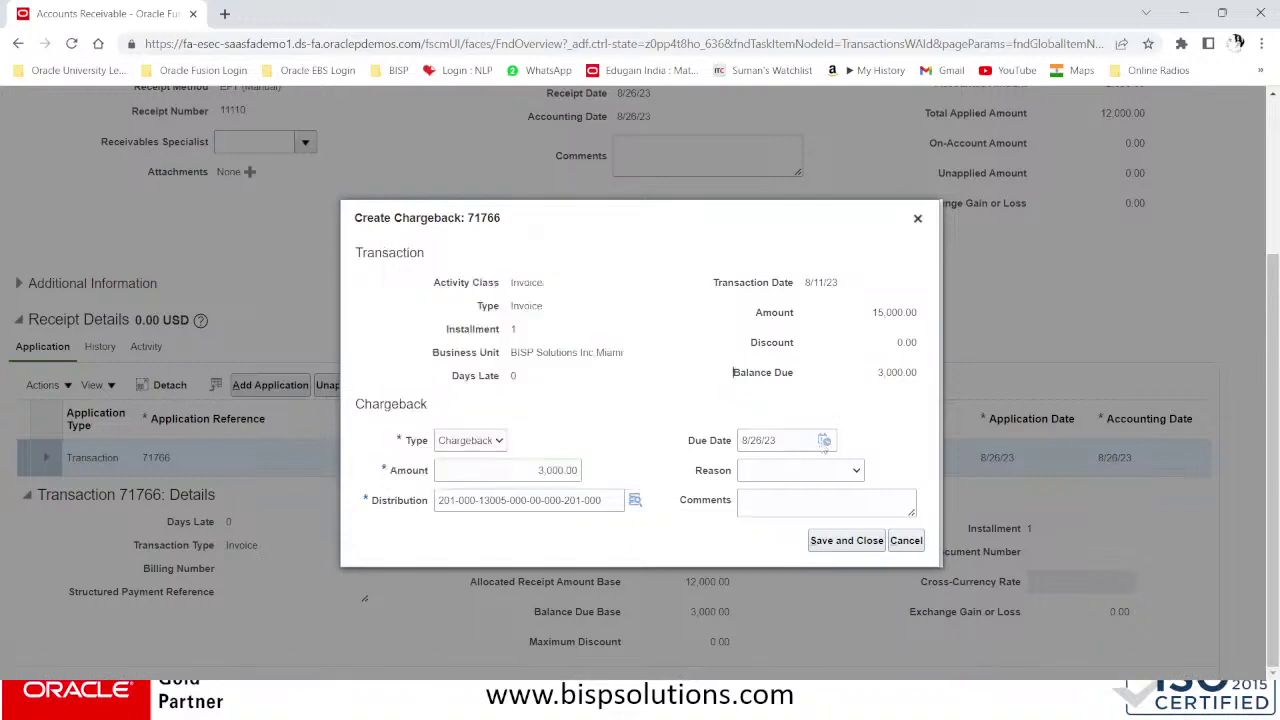
{"action": "left_click", "coordinate": [824, 441]}
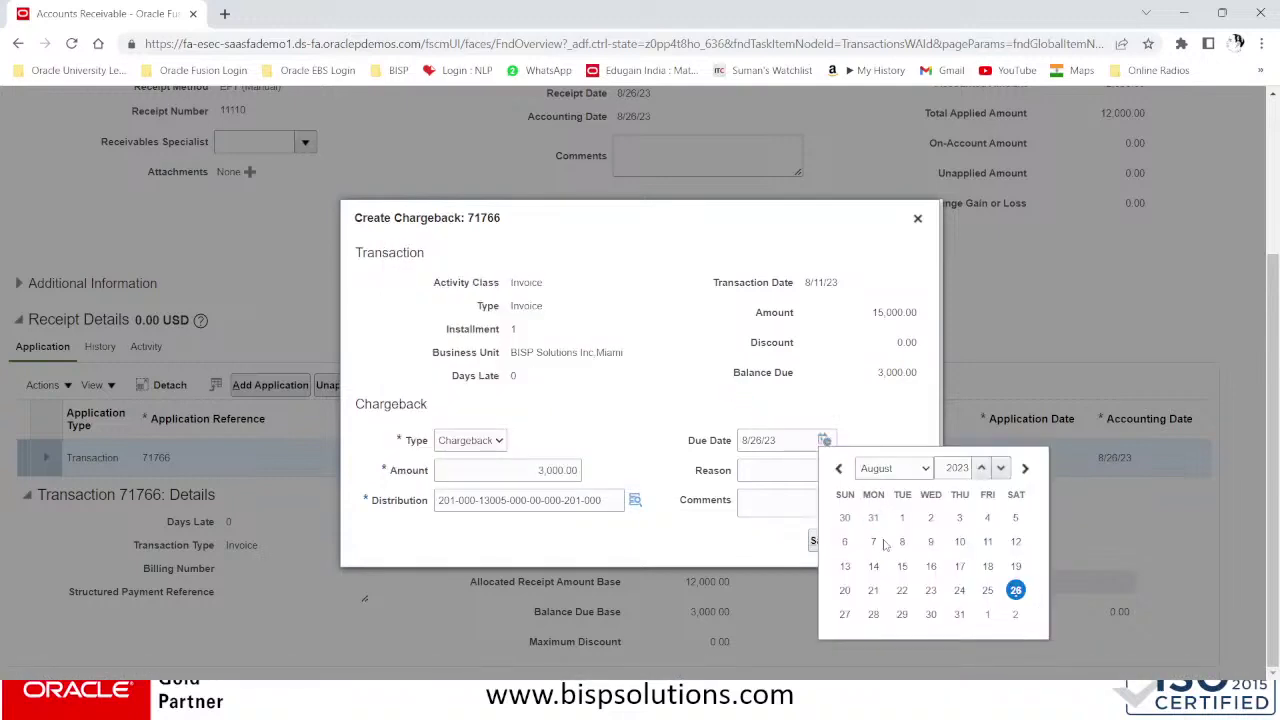
{"action": "left_click", "coordinate": [959, 615]}
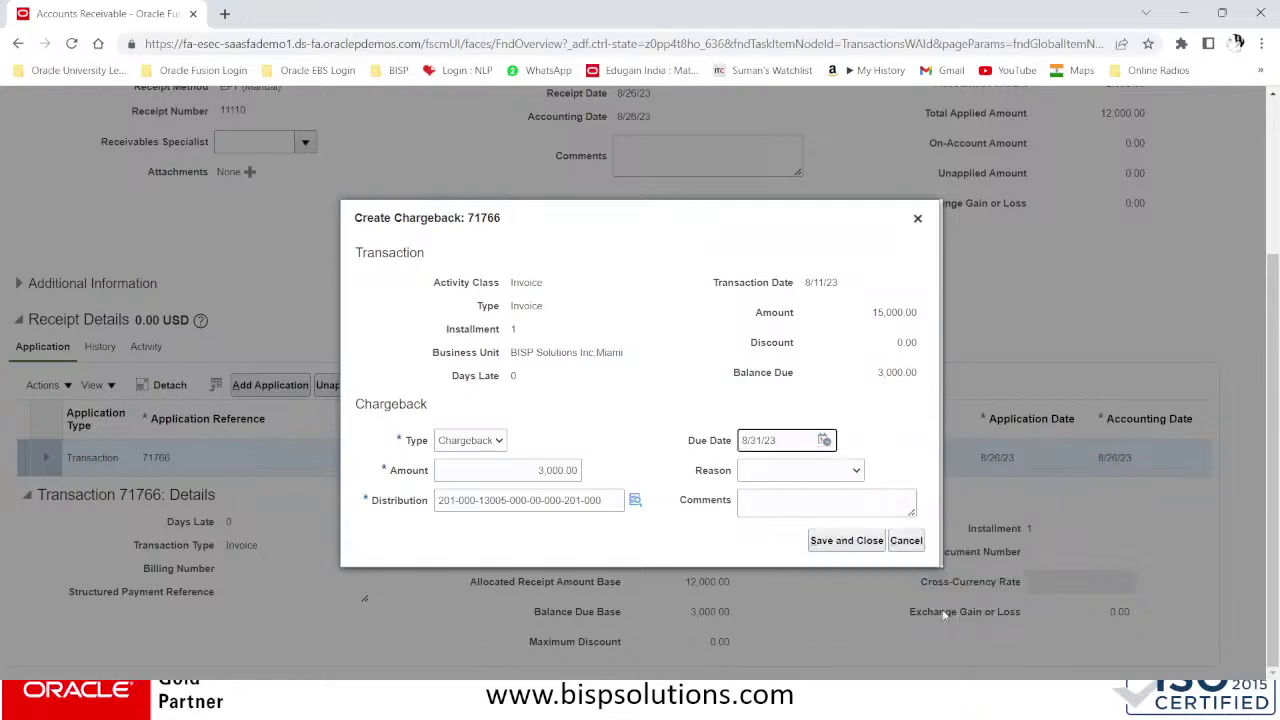
{"action": "left_click", "coordinate": [853, 470]}
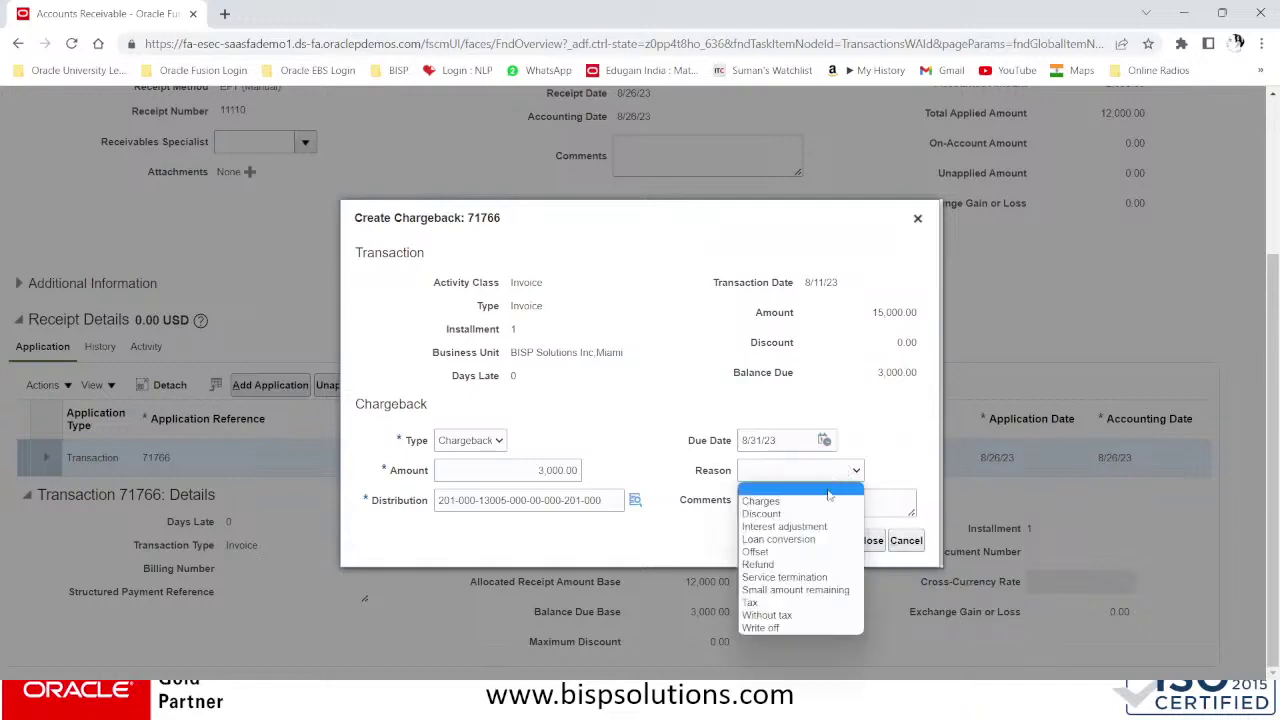
{"action": "left_click", "coordinate": [803, 594]}
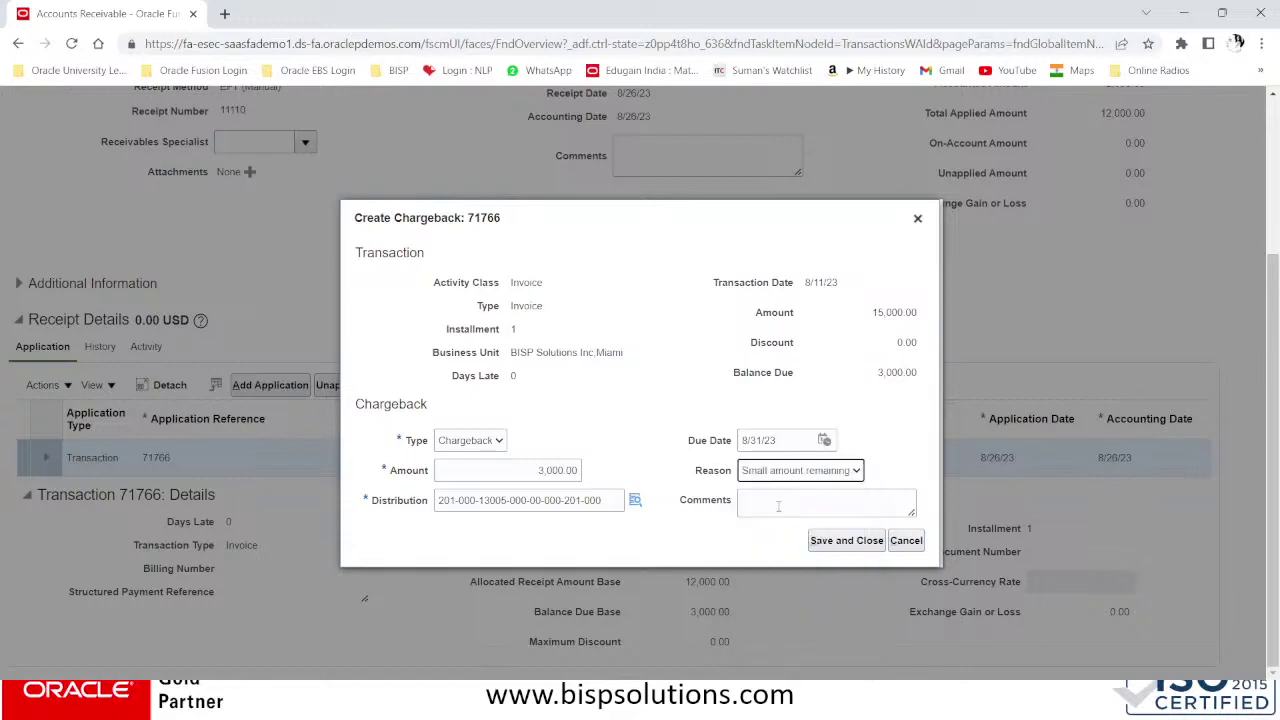
Step: Comment that a new due date is provided against invoice 71766, then save the chargeback
{"action": "left_click", "coordinate": [781, 503]}
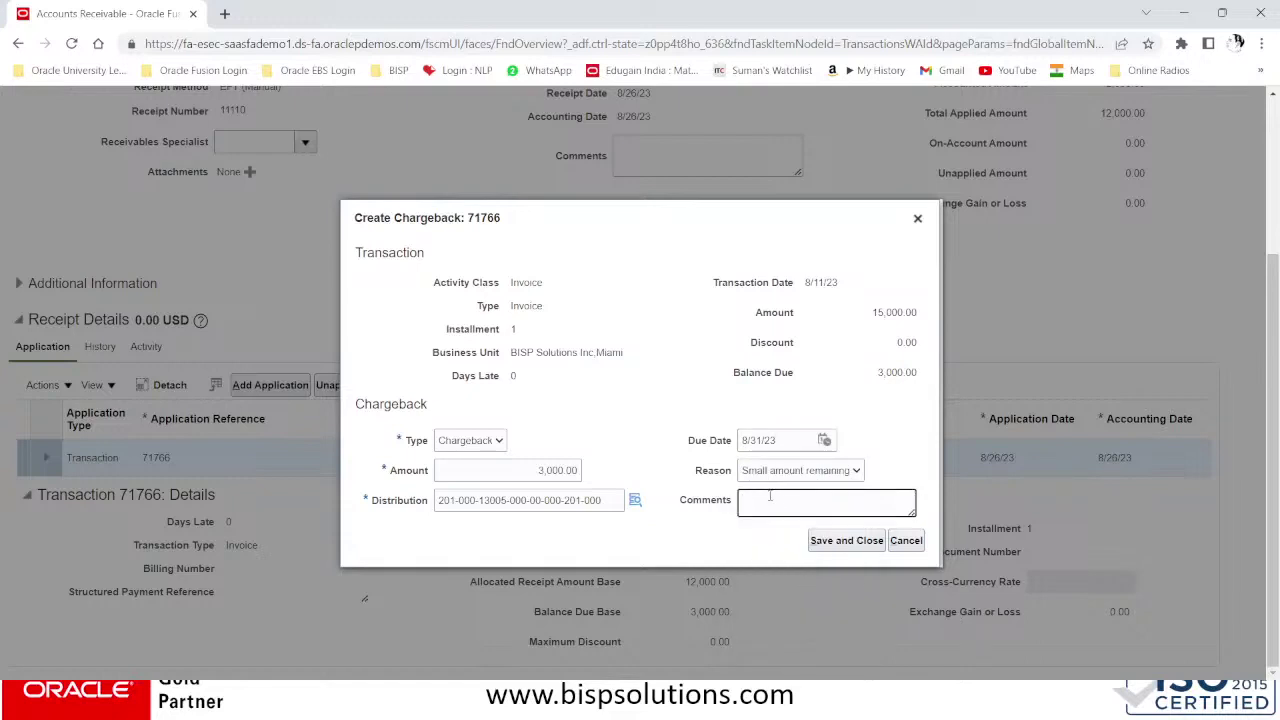
{"action": "key", "text": "Caps_Lock"}
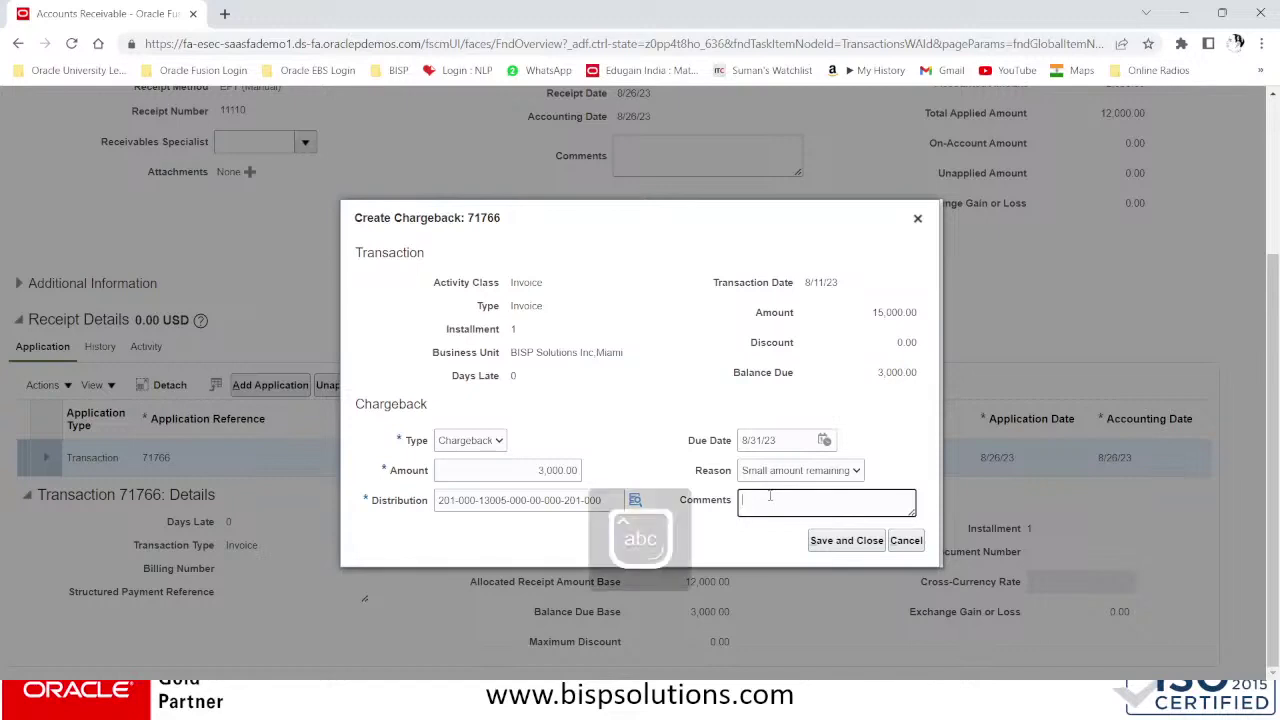
{"action": "type", "text": "A"}
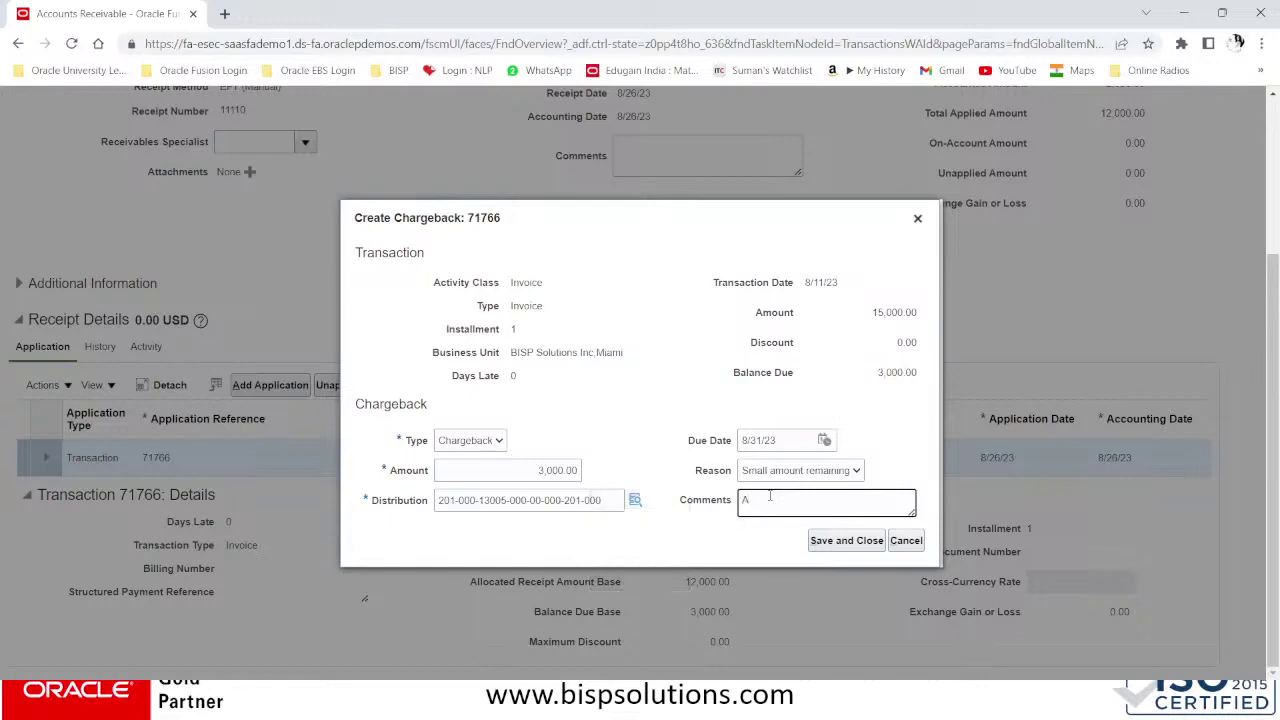
{"action": "key", "text": "Caps_Lock"}
{"action": "type", "text": "SP"}
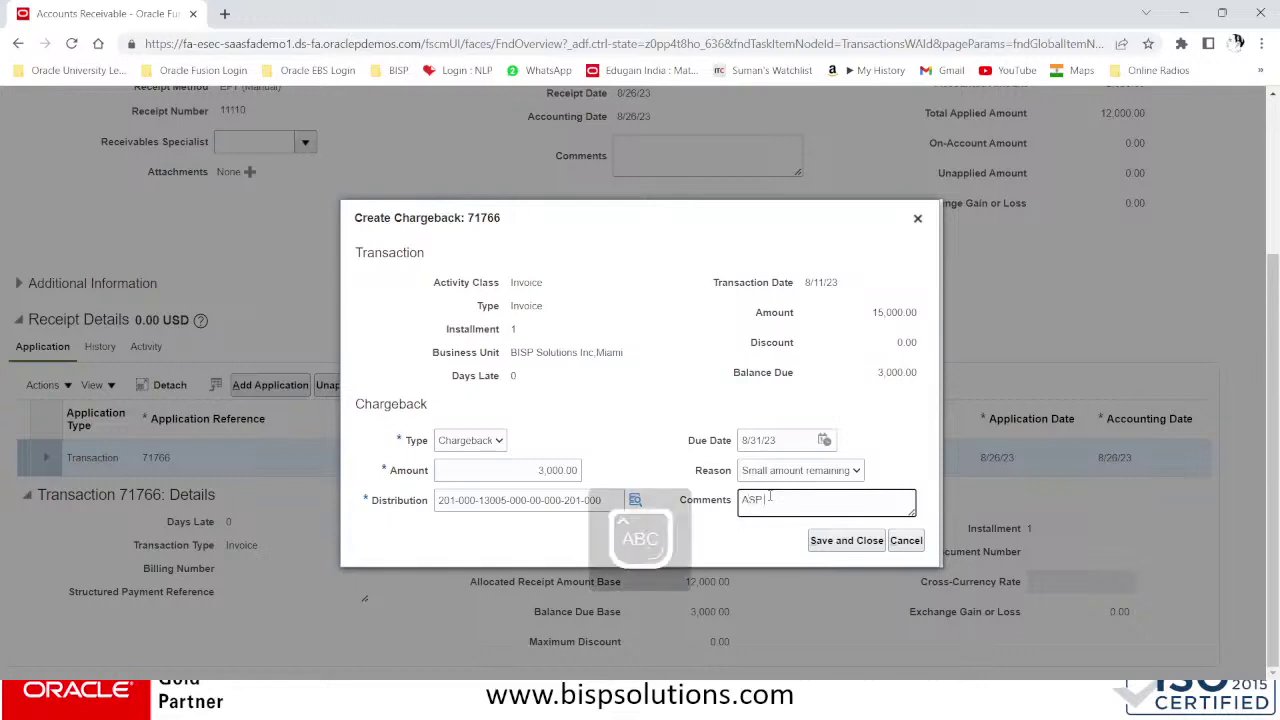
{"action": "key", "text": "Caps_Lock"}
{"action": "type", "text": "dollactor"}
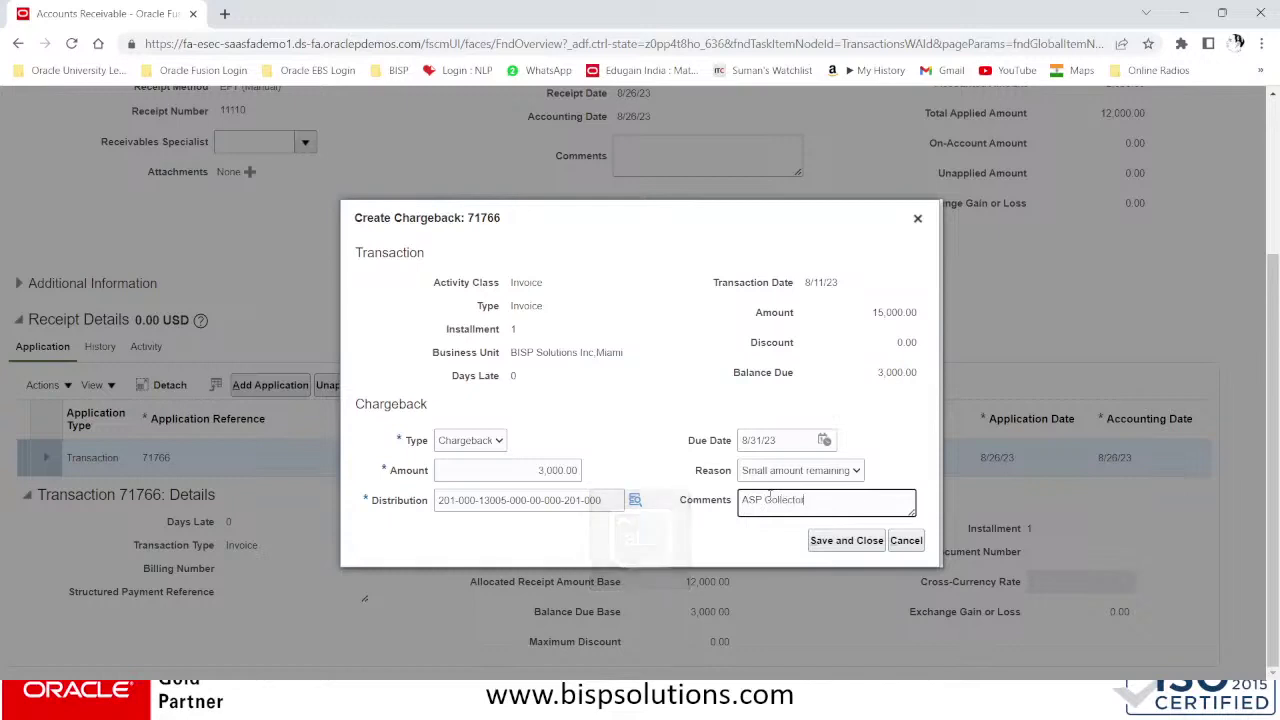
{"action": "type", "text": " and Cu"}
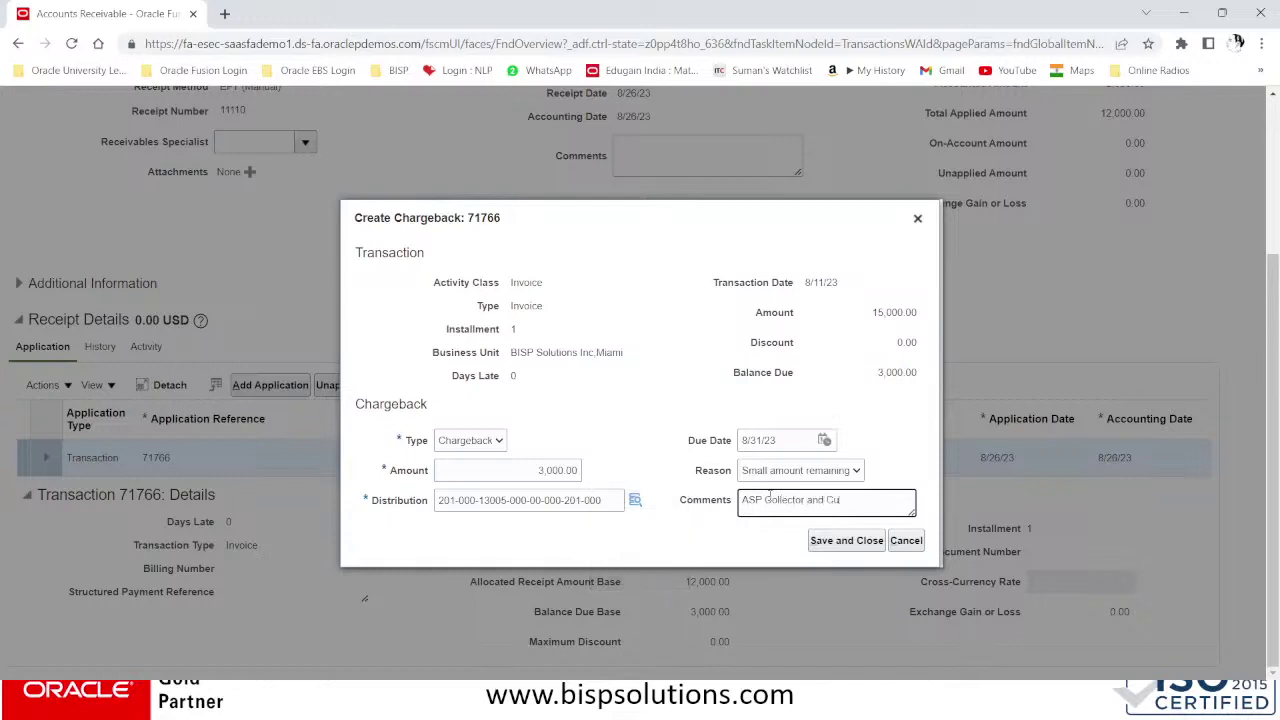
{"action": "type", "text": "stomer"}
{"action": "type", "text": " Due Date"}
{"action": "key", "text": "BackSpace"}
{"action": "key", "text": "BackSpace"}
{"action": "key", "text": "BackSpace"}
{"action": "key", "text": "BackSpace"}
{"action": "key", "text": "BackSpace"}
{"action": "key", "text": "BackSpace"}
{"action": "key", "text": "BackSpace"}
{"action": "key", "text": "BackSpace"}
{"action": "type", "text": "New Due Date is provided"}
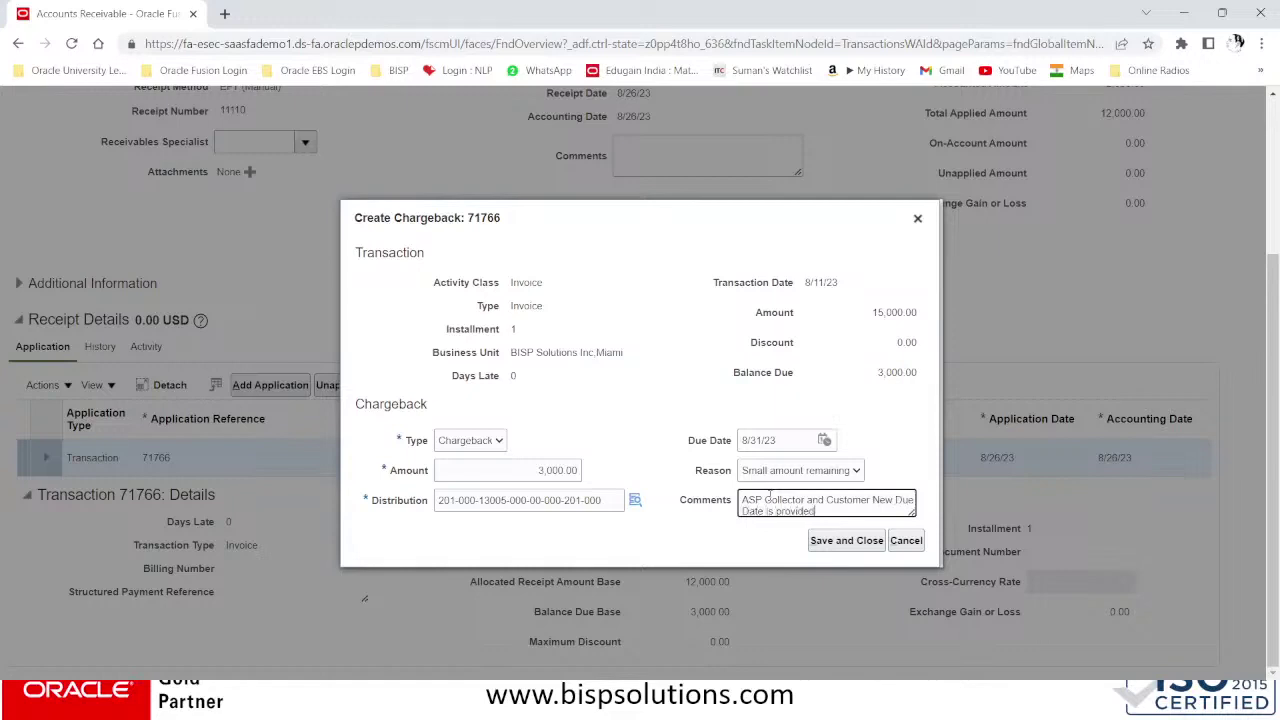
{"action": "type", "text": " agst Inv No"}
{"action": "key", "text": "super+v"}
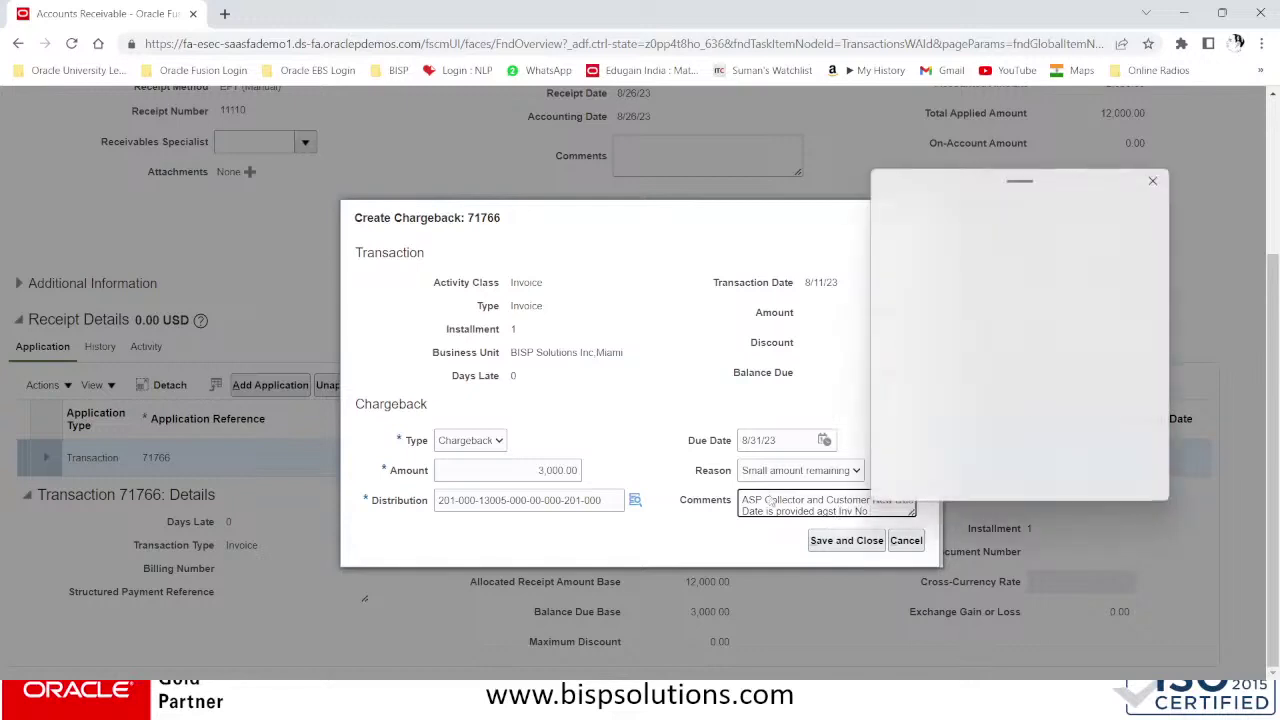
{"action": "left_click", "coordinate": [956, 324]}
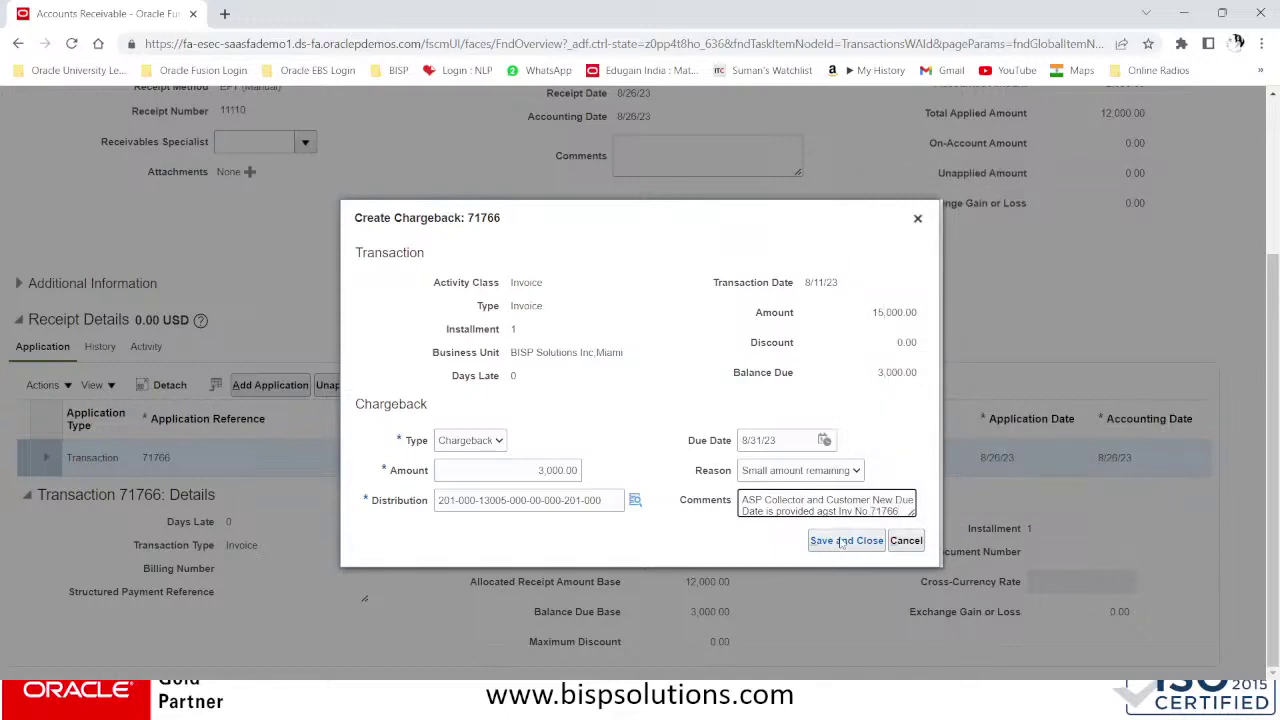
{"action": "left_click", "coordinate": [841, 541]}
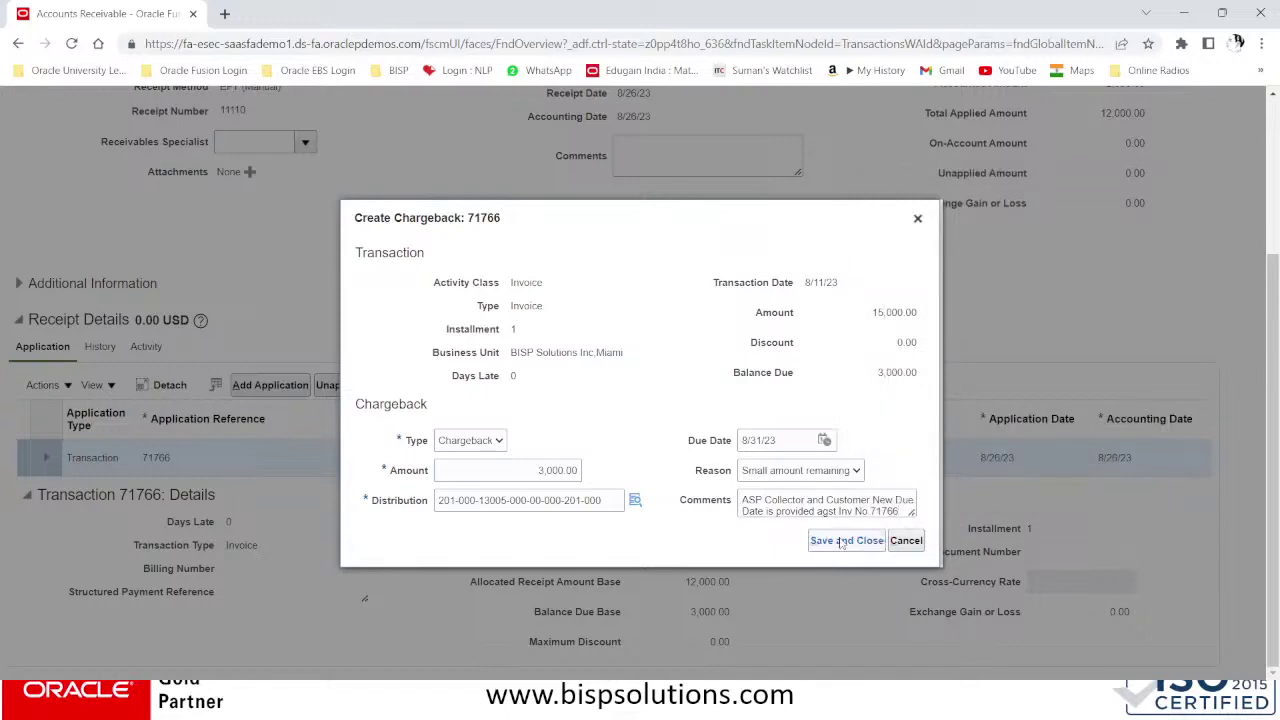
{"action": "left_click", "coordinate": [841, 541]}
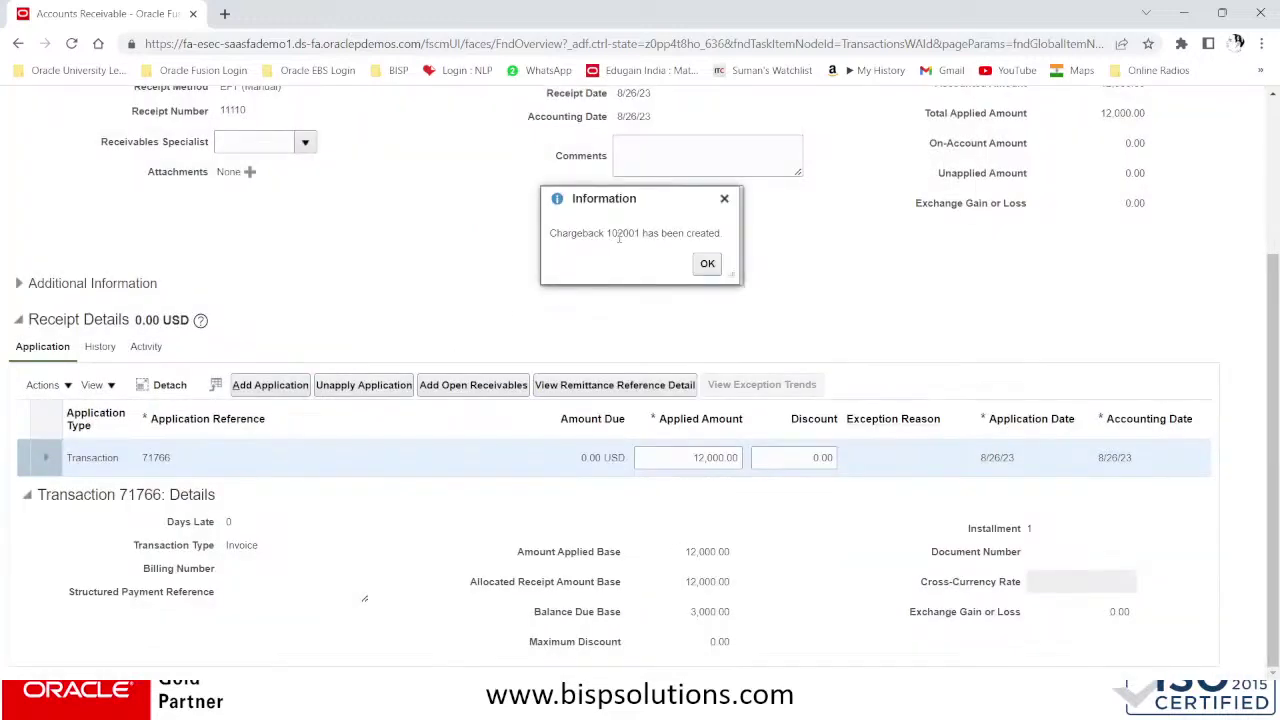
Step: Dismiss the chargeback 102001 confirmation and save and close receipt 11110
{"action": "double_click", "coordinate": [608, 233]}
{"action": "left_click", "coordinate": [707, 264]}
{"action": "scroll", "coordinate": [829, 374], "scroll_direction": "up", "scroll_amount": 2}
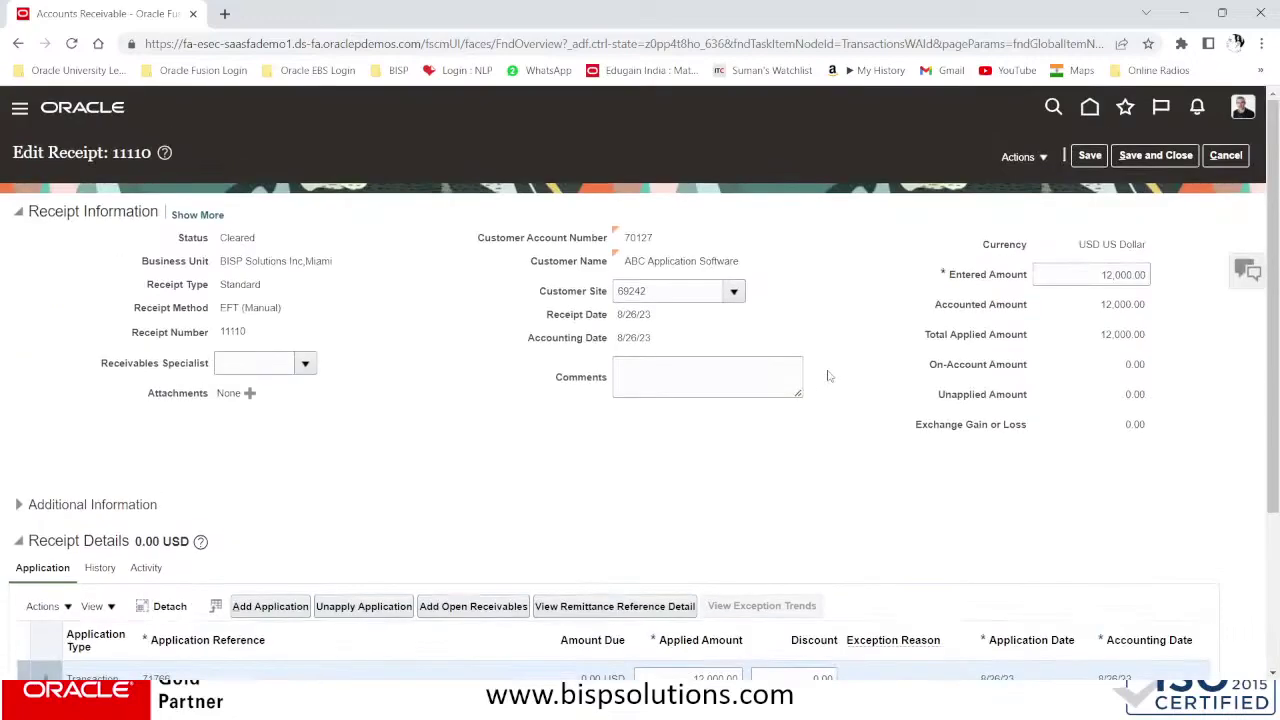
{"action": "left_click", "coordinate": [1125, 108]}
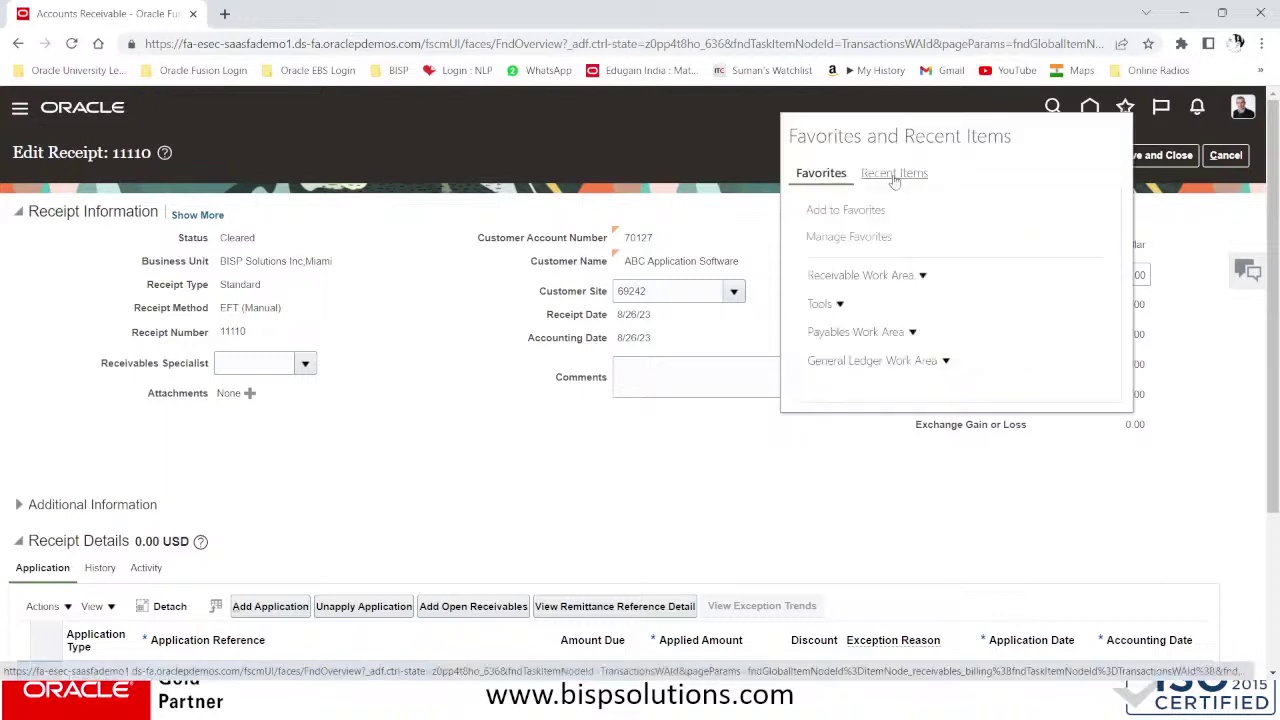
{"action": "left_click", "coordinate": [846, 284]}
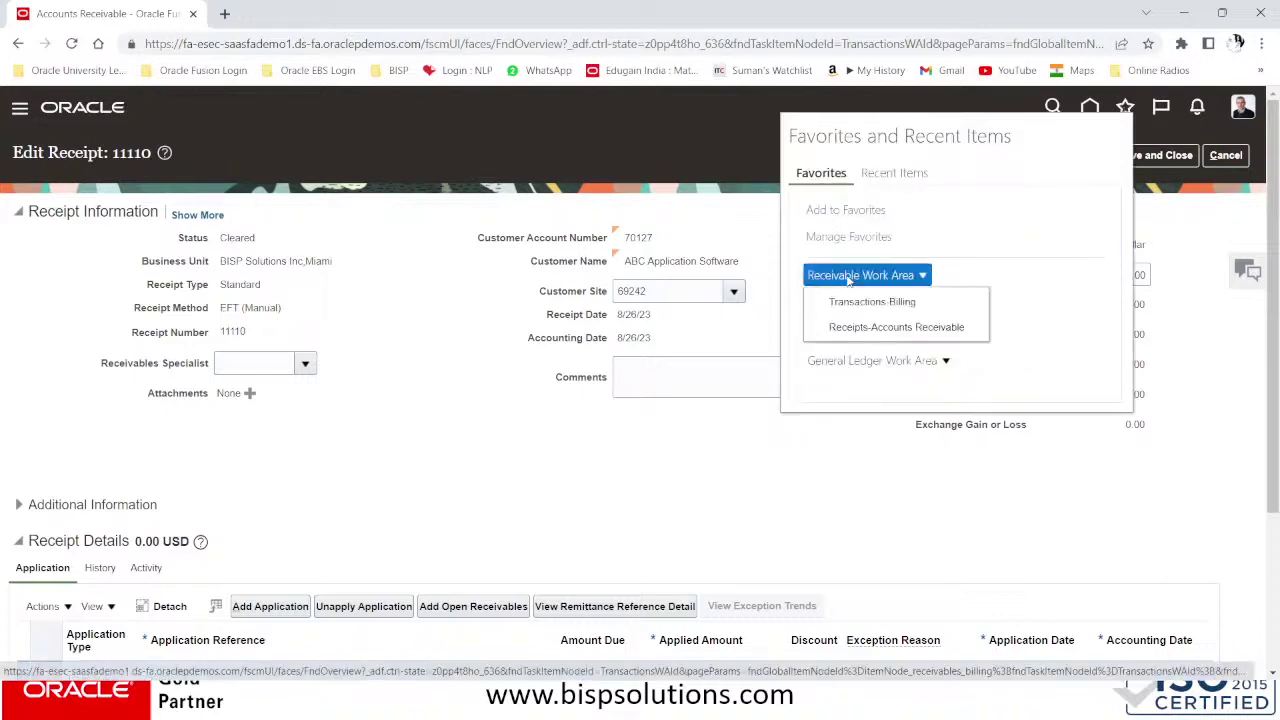
{"action": "left_click", "coordinate": [849, 302]}
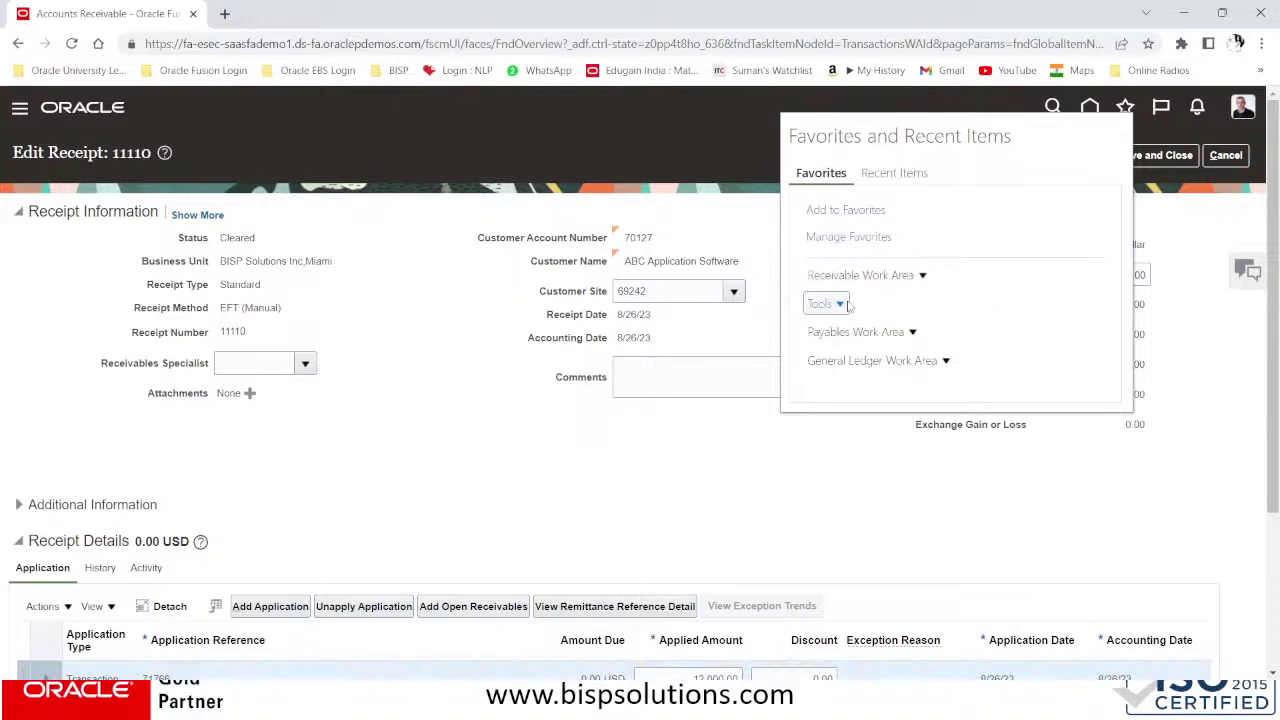
{"action": "left_click", "coordinate": [847, 304]}
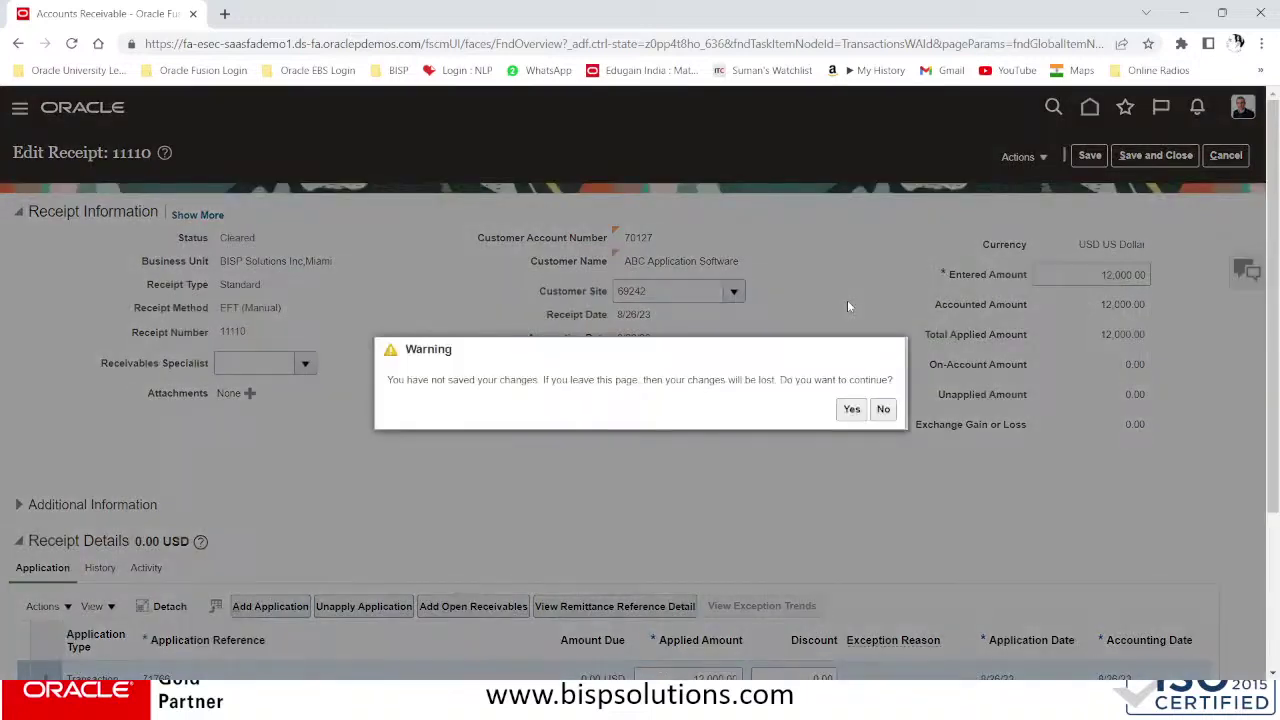
{"action": "left_click", "coordinate": [883, 409]}
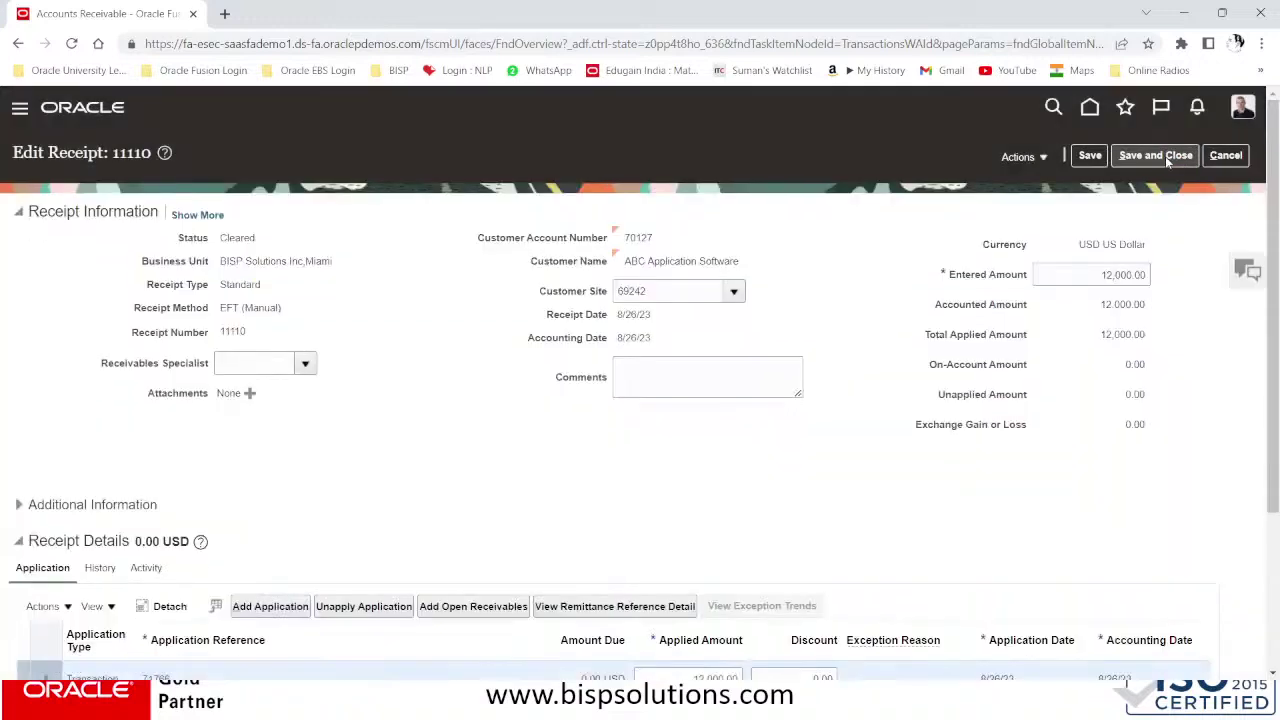
{"action": "left_click", "coordinate": [1163, 157]}
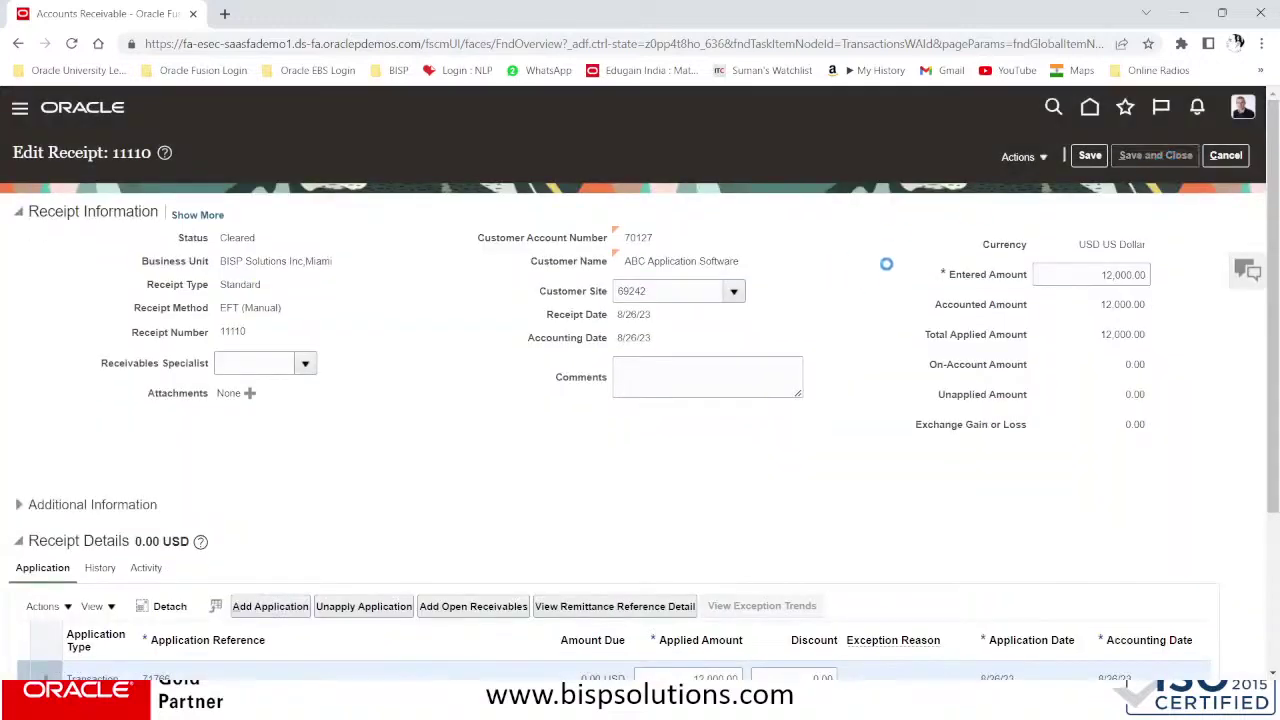
Step: Go to Receivable Work Area > Transactions-Billing from Favorites
{"action": "left_click", "coordinate": [1125, 107]}
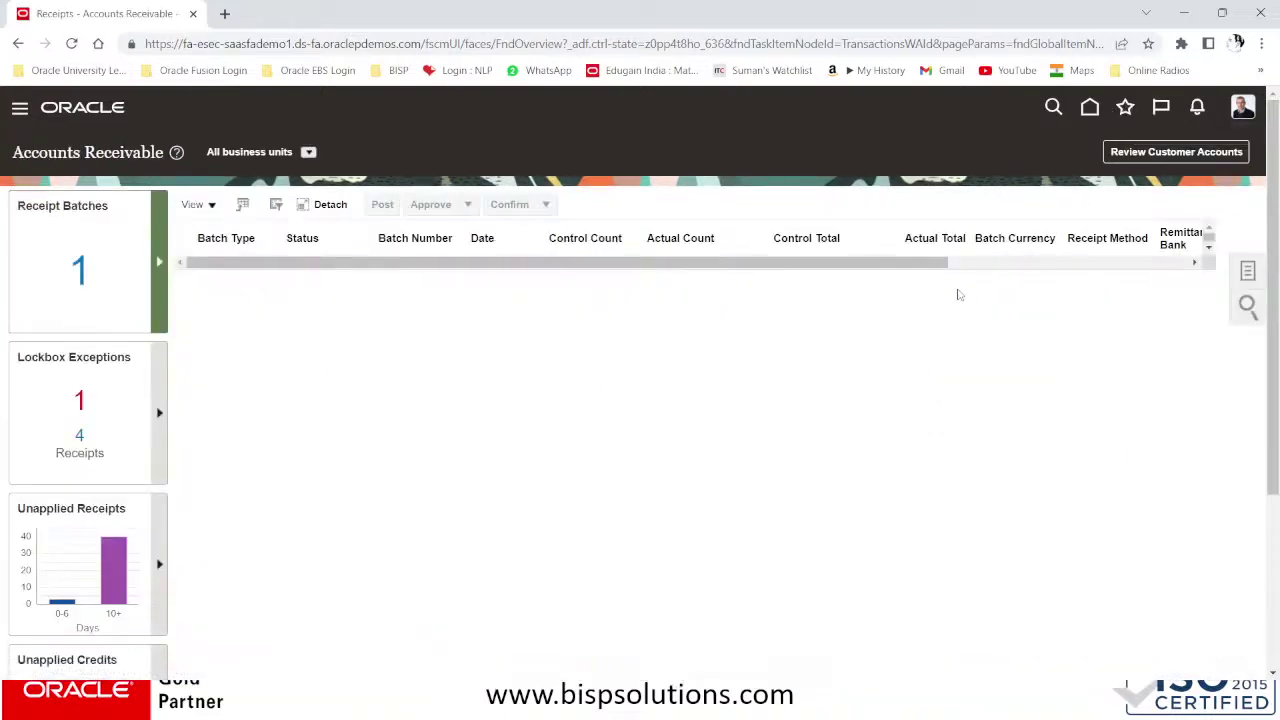
{"action": "left_click", "coordinate": [858, 275]}
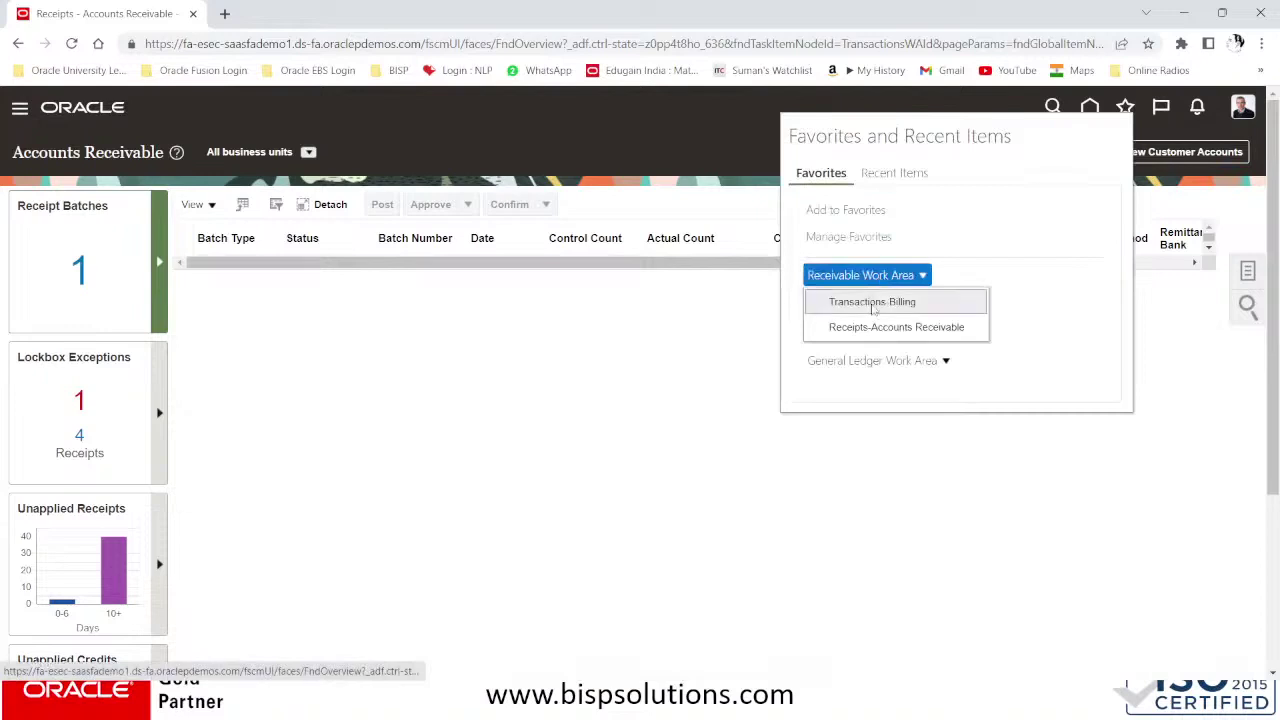
{"action": "left_click", "coordinate": [872, 302]}
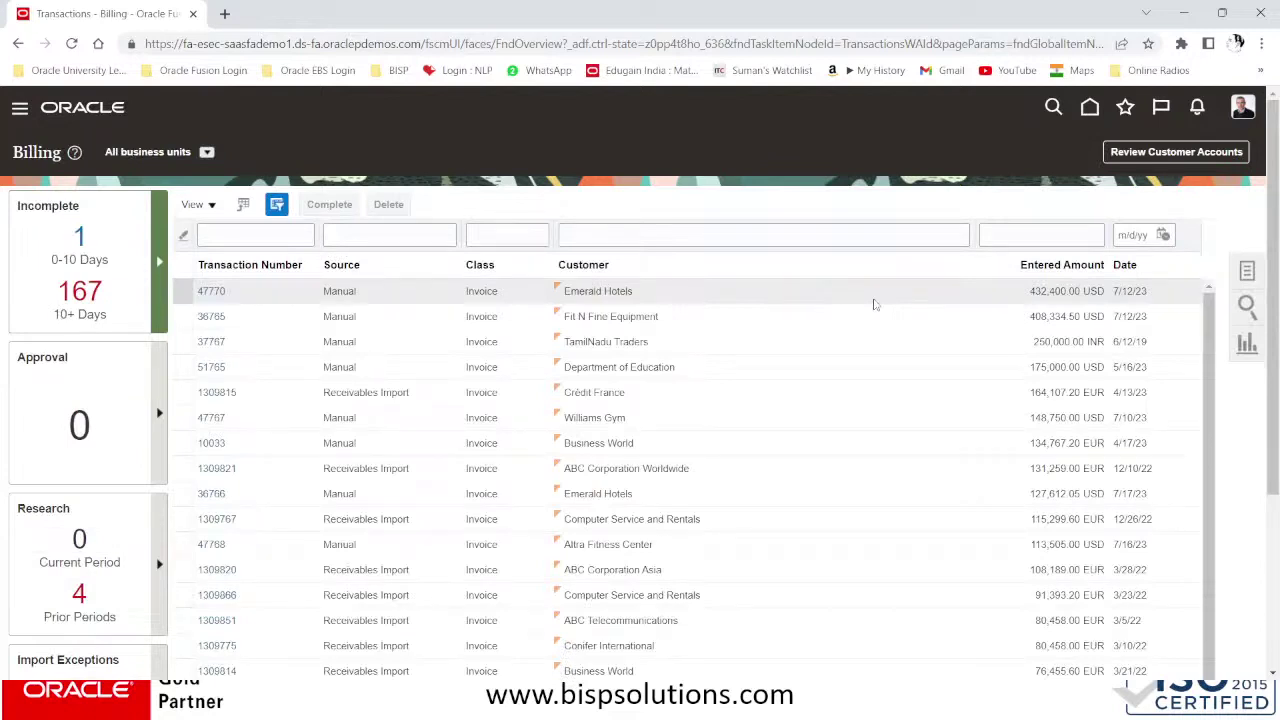
Step: Run the BISP_Transactions saved search in Manage Transactions to list chargeback 102001
{"action": "left_click", "coordinate": [1247, 273]}
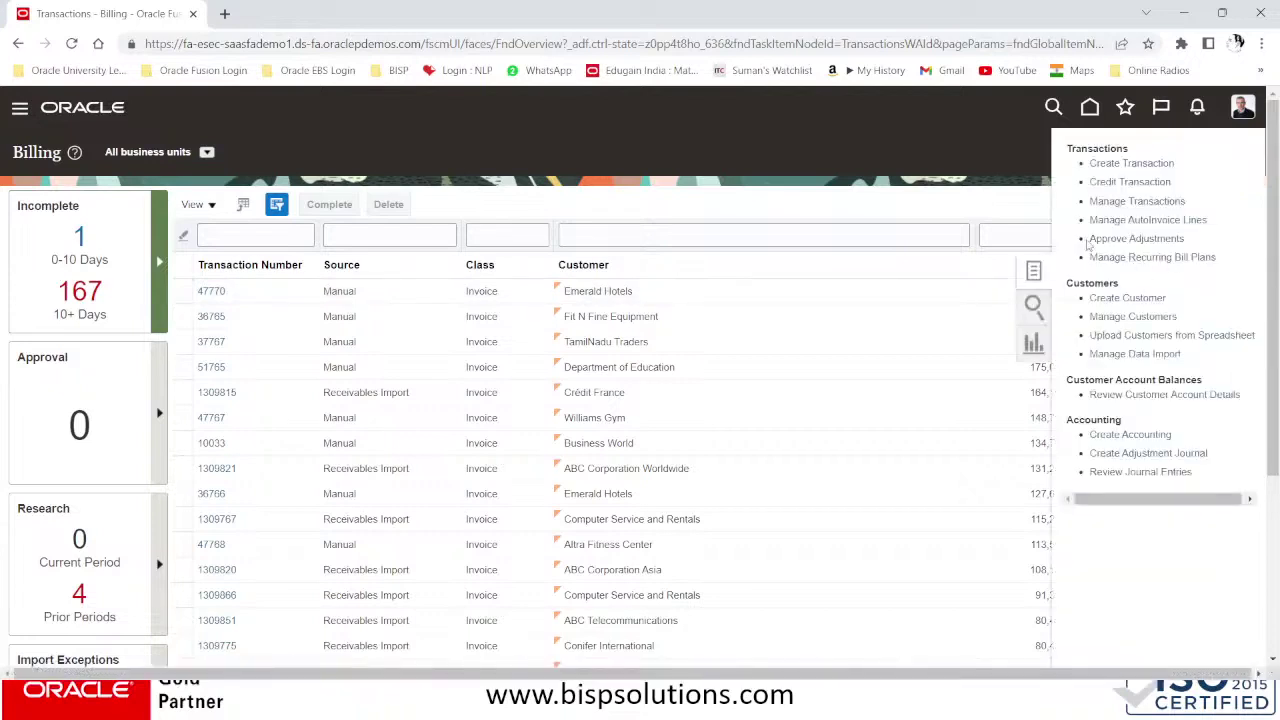
{"action": "left_click", "coordinate": [1128, 201]}
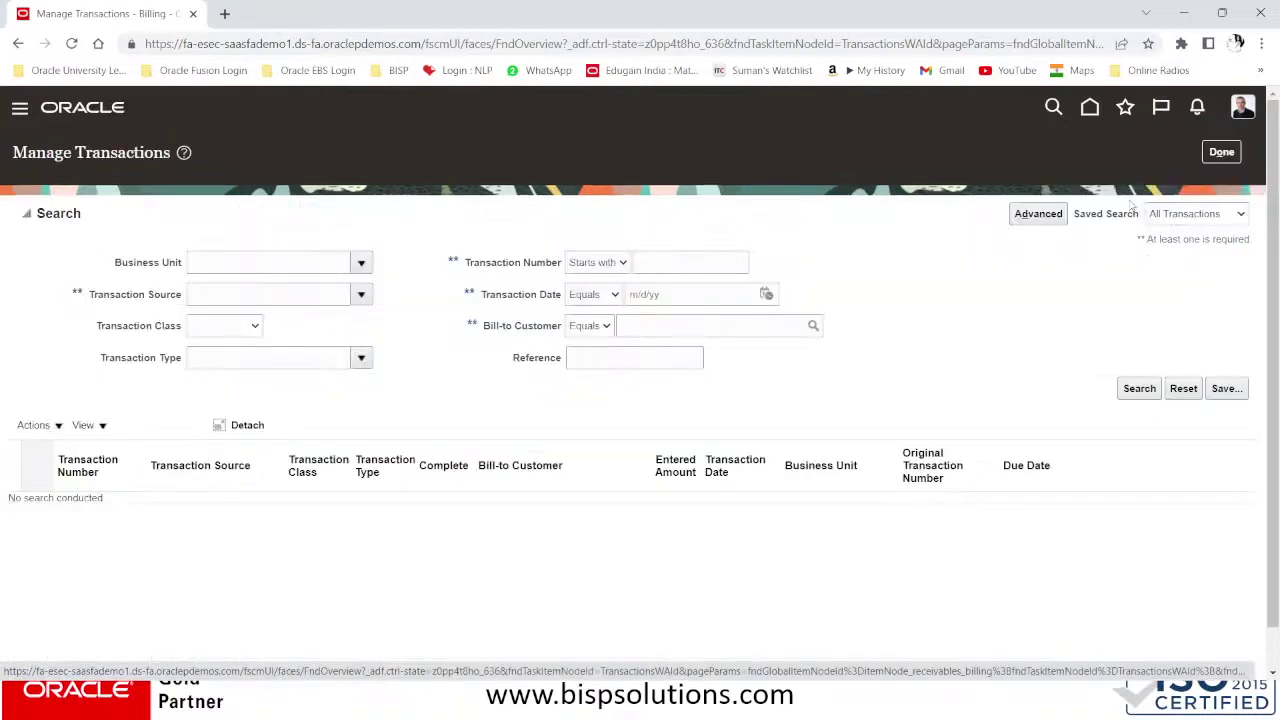
{"action": "left_click", "coordinate": [1188, 204]}
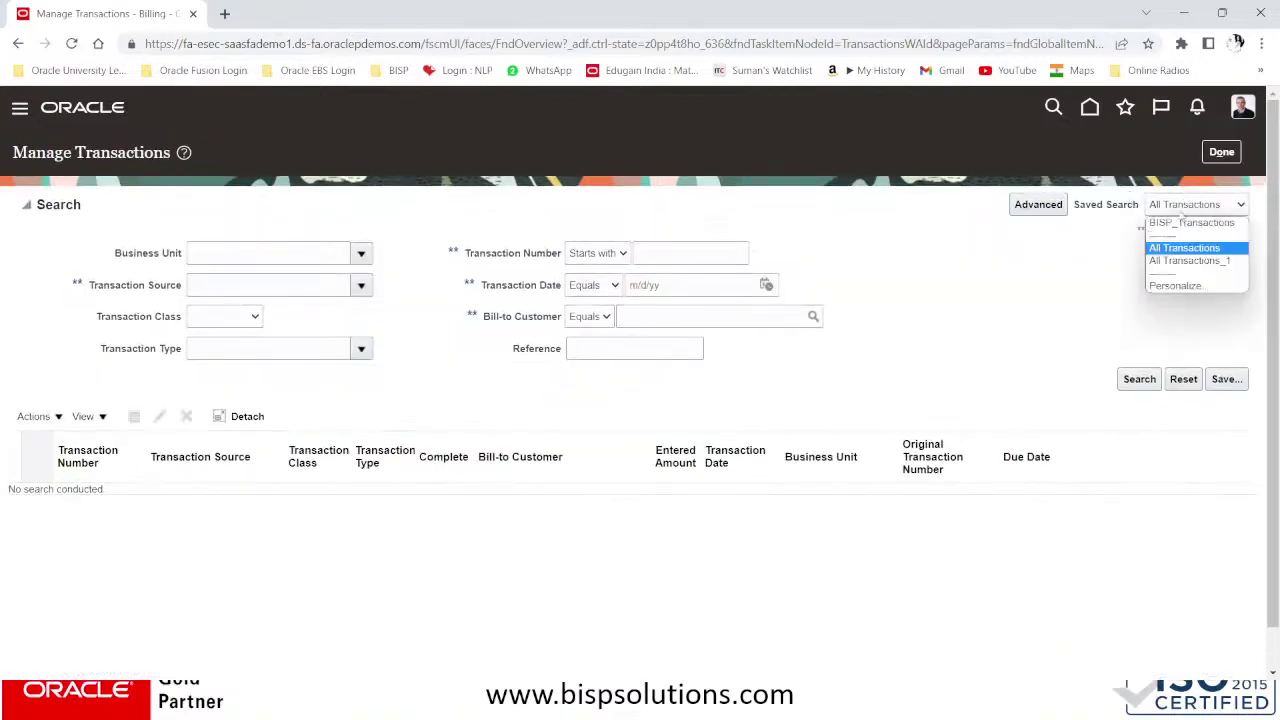
{"action": "left_click", "coordinate": [1175, 221]}
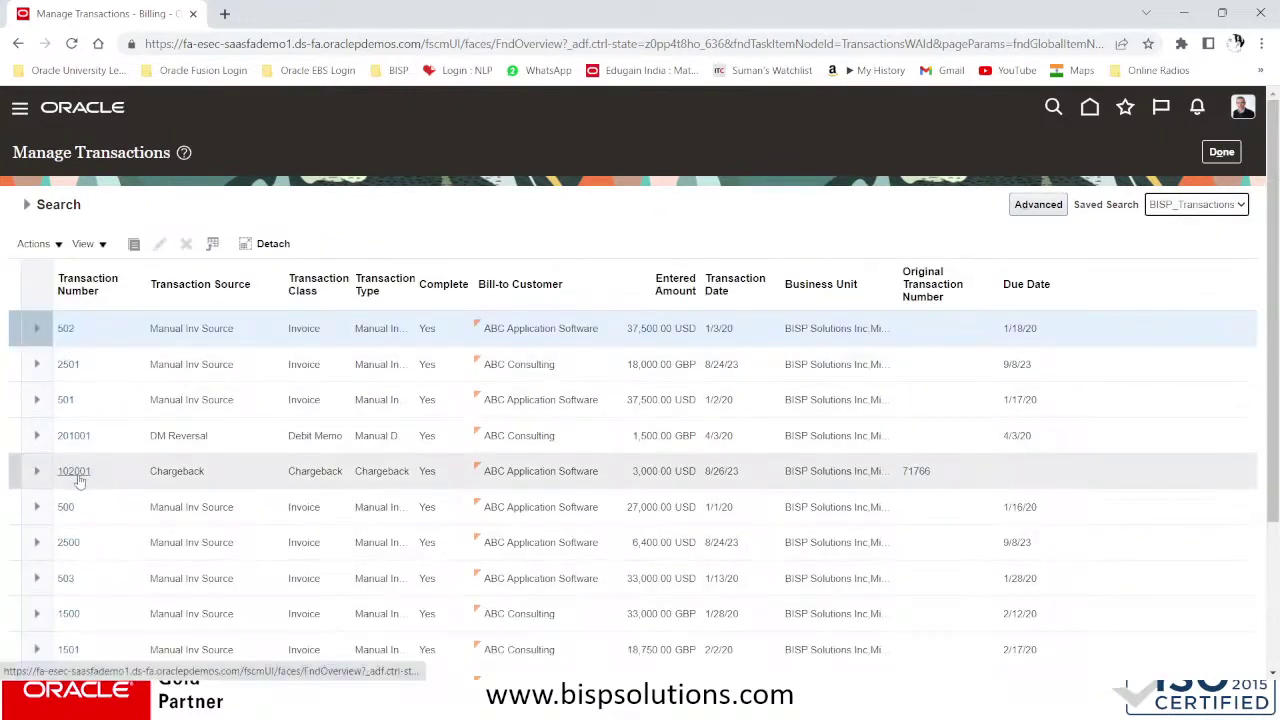
{"action": "scroll", "coordinate": [75, 468], "scroll_direction": "down", "scroll_amount": 1}
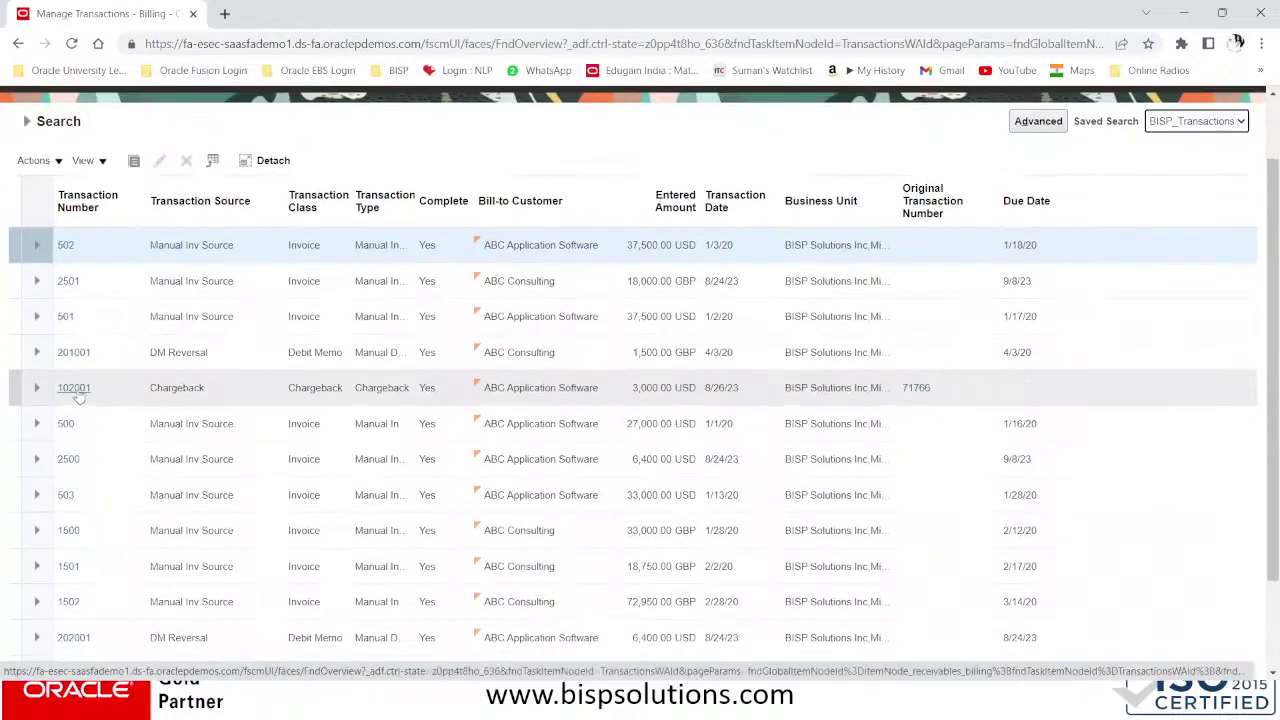
{"action": "scroll", "coordinate": [79, 396], "scroll_direction": "down", "scroll_amount": 1}
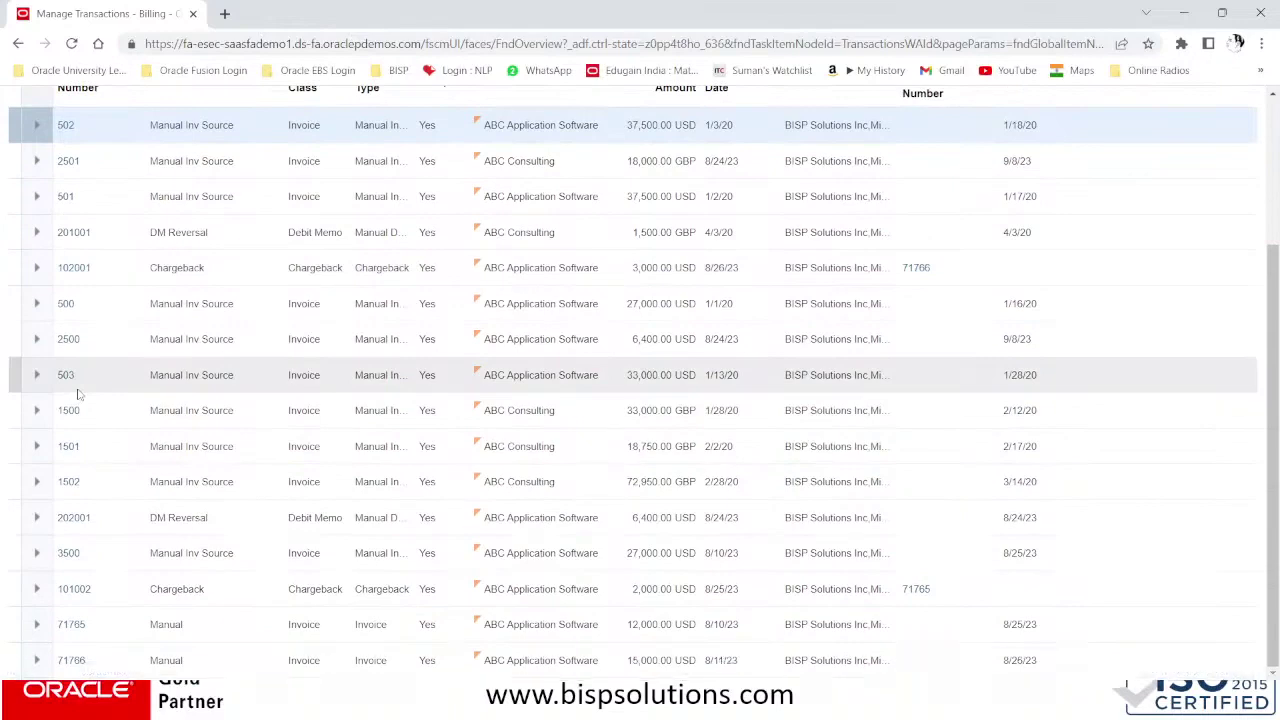
{"action": "scroll", "coordinate": [79, 396], "scroll_direction": "up", "scroll_amount": 2}
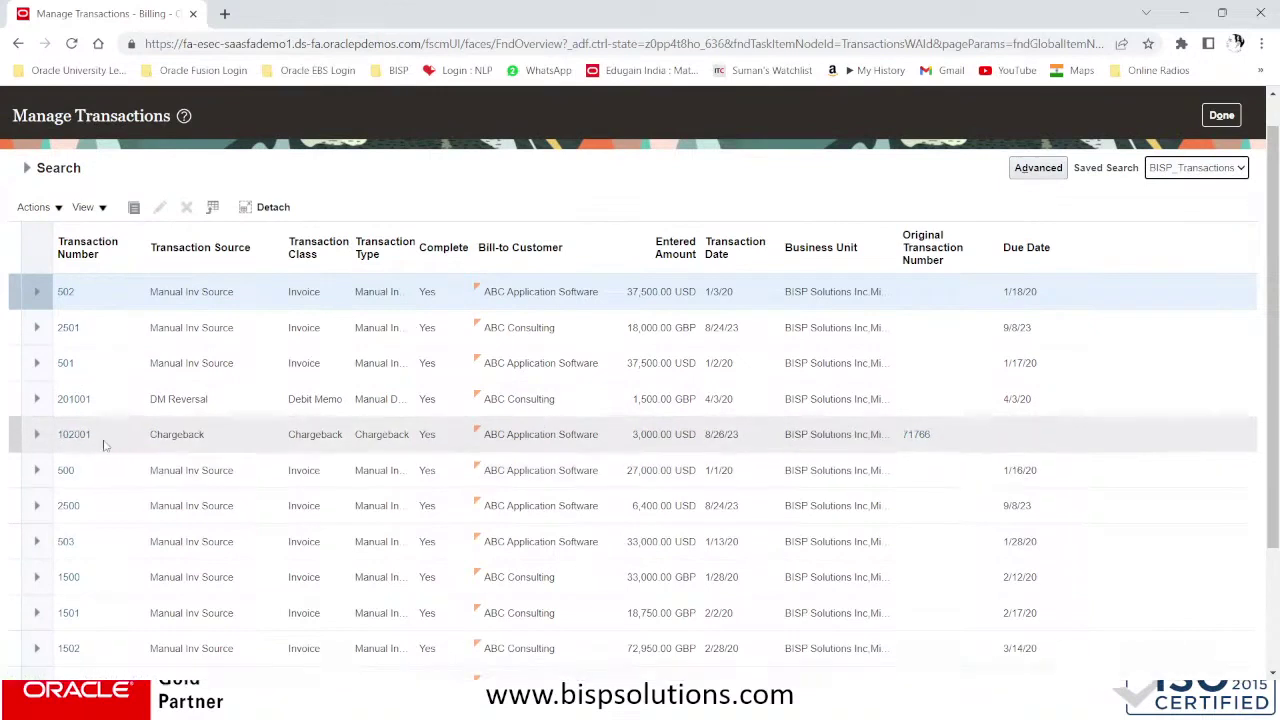
Step: Open chargeback 102001 and enlarge its Comments box to read the new-due-date note
{"action": "left_click", "coordinate": [78, 434]}
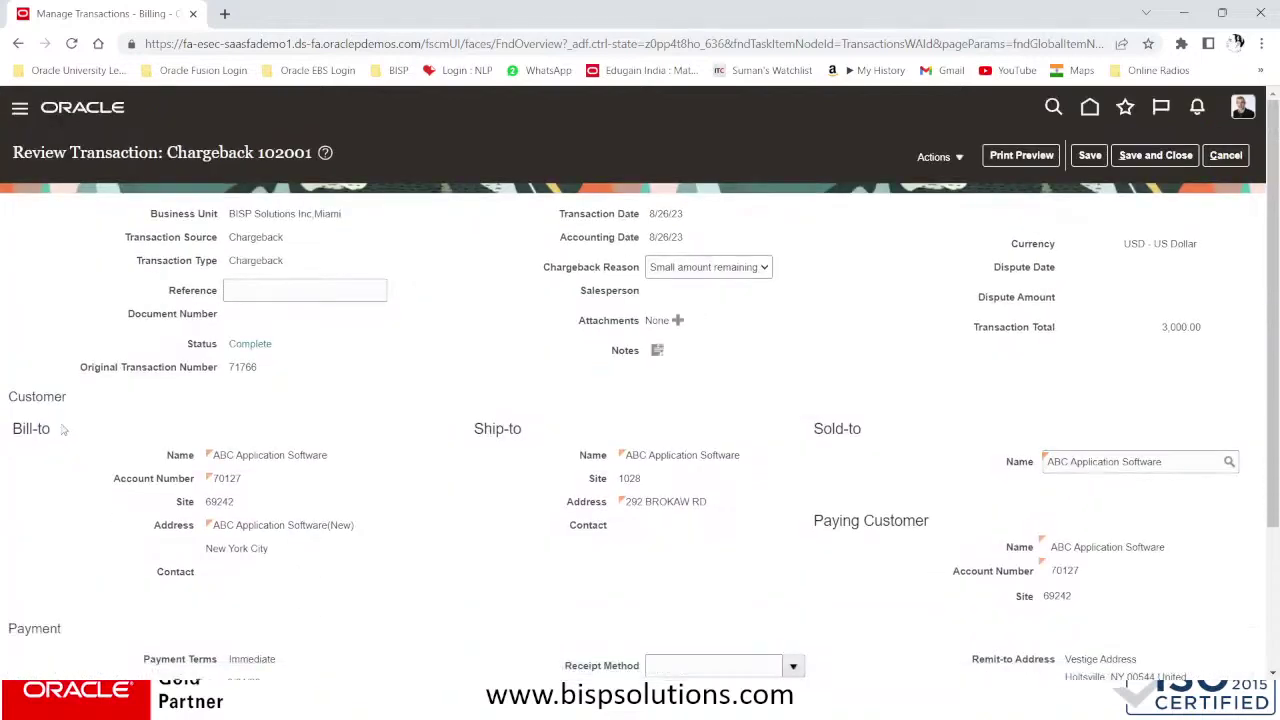
{"action": "scroll", "coordinate": [459, 395], "scroll_direction": "down", "scroll_amount": 3}
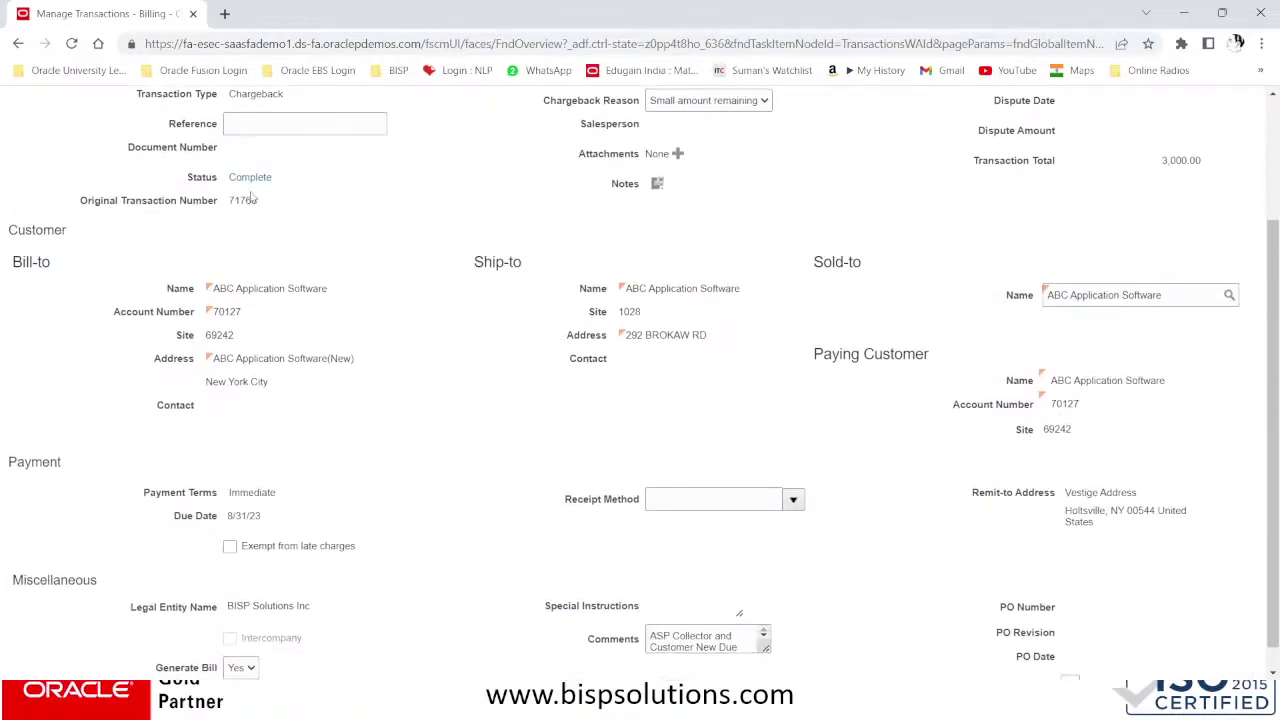
{"action": "scroll", "coordinate": [275, 393], "scroll_direction": "down", "scroll_amount": 1}
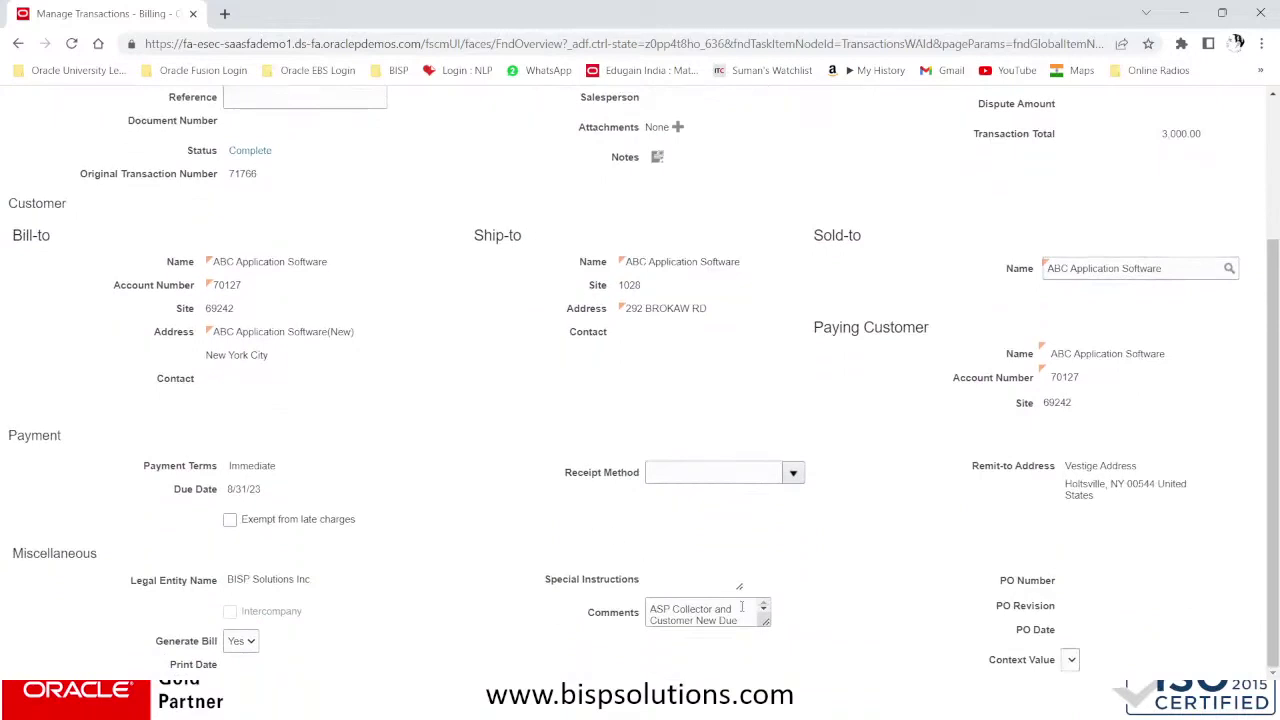
{"action": "left_click_drag", "start_coordinate": [765, 620], "coordinate": [516, 610]}
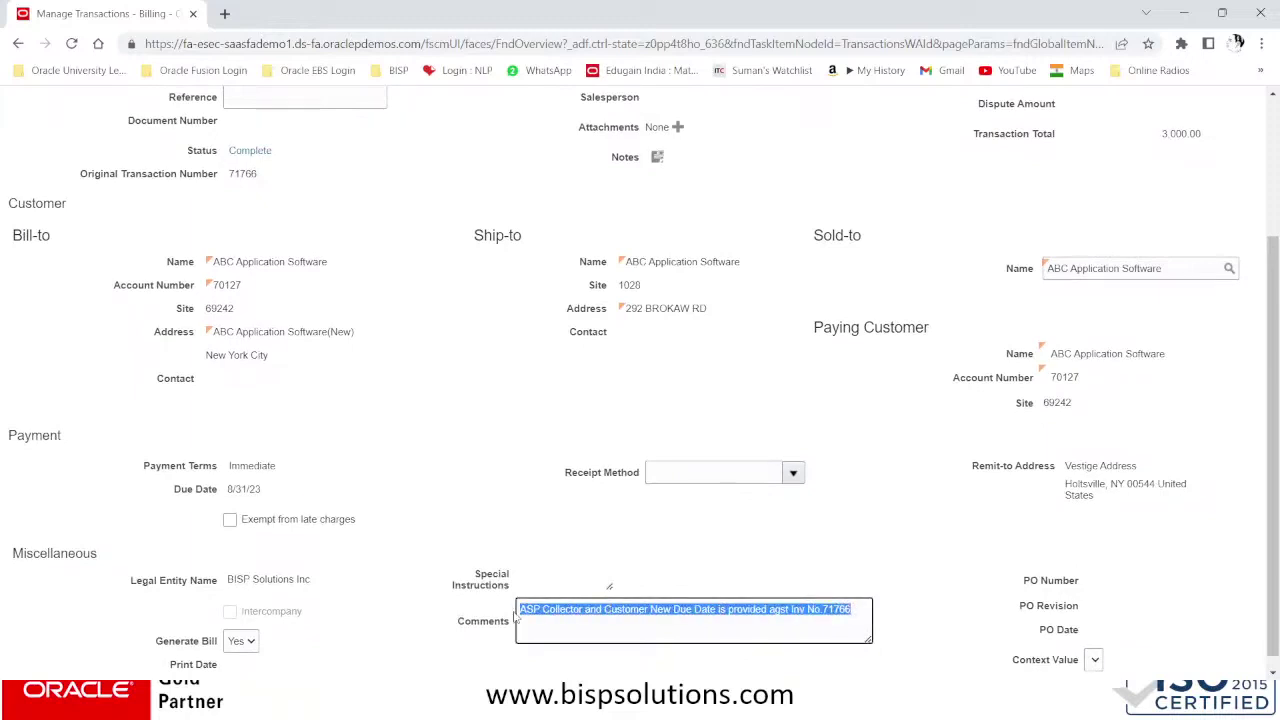
{"action": "scroll", "coordinate": [546, 502], "scroll_direction": "up", "scroll_amount": 2}
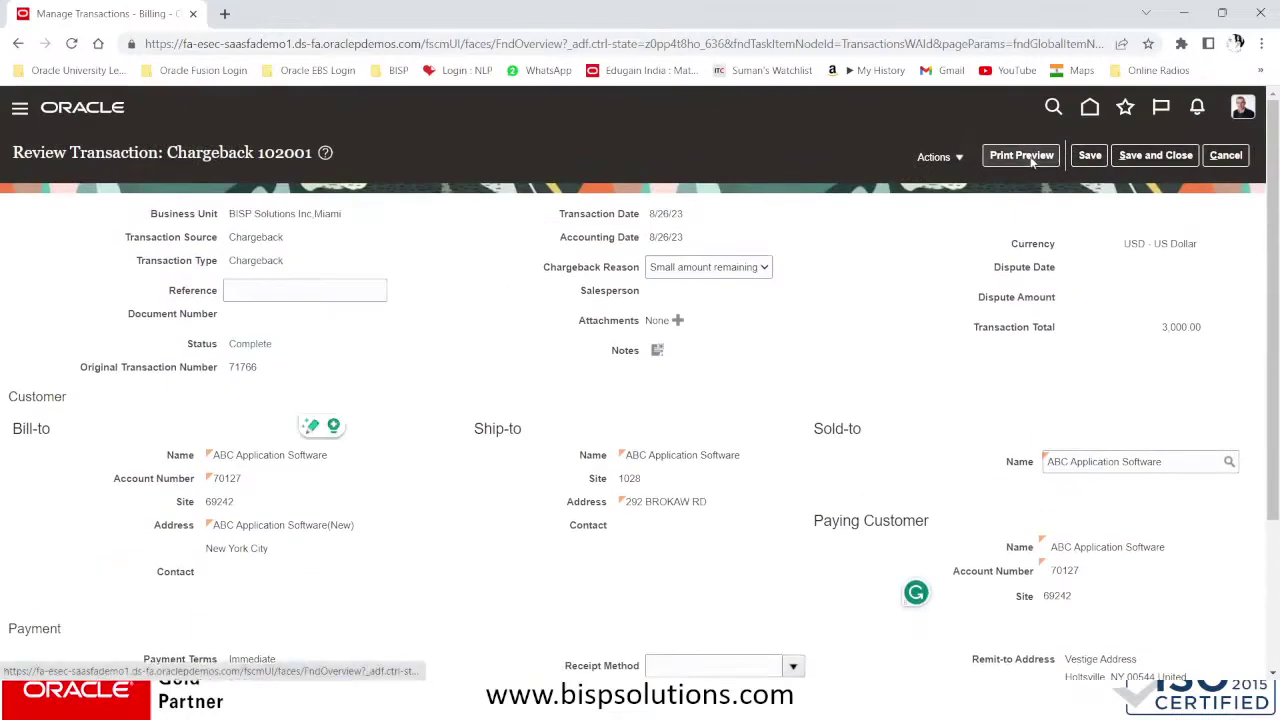
{"action": "left_click", "coordinate": [1032, 158]}
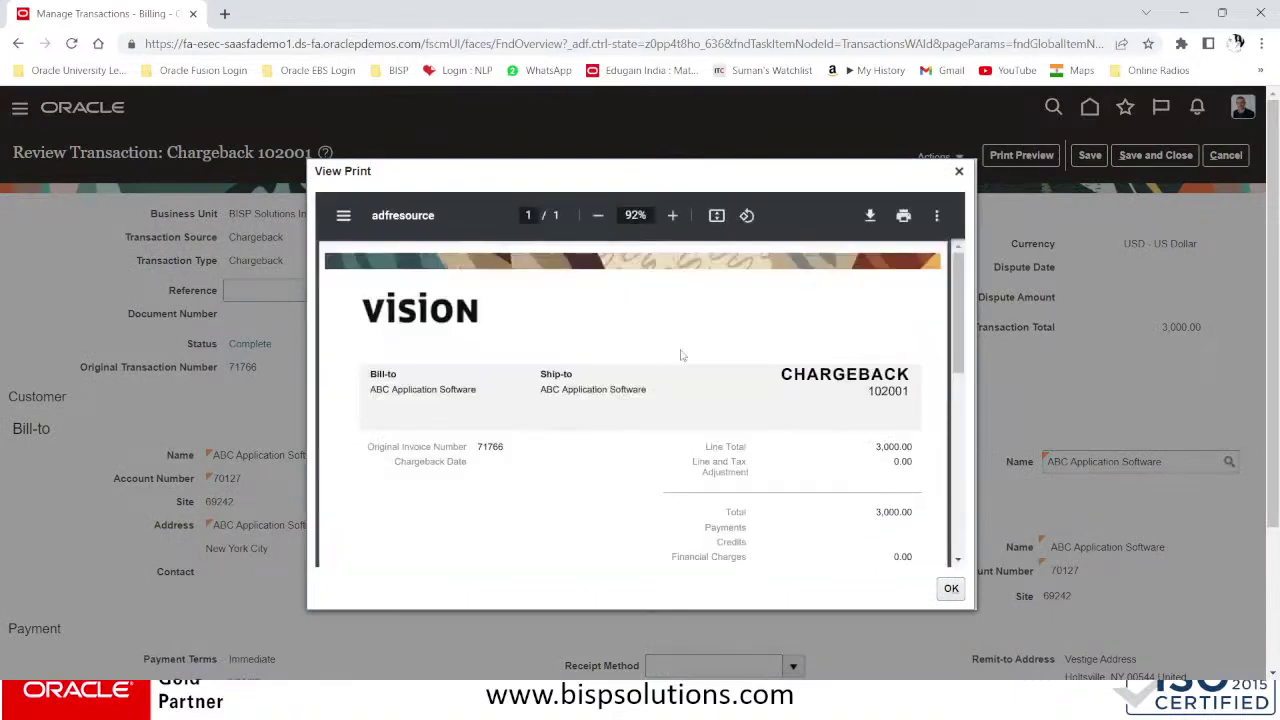
{"action": "scroll", "coordinate": [700, 410], "scroll_direction": "down", "scroll_amount": 5}
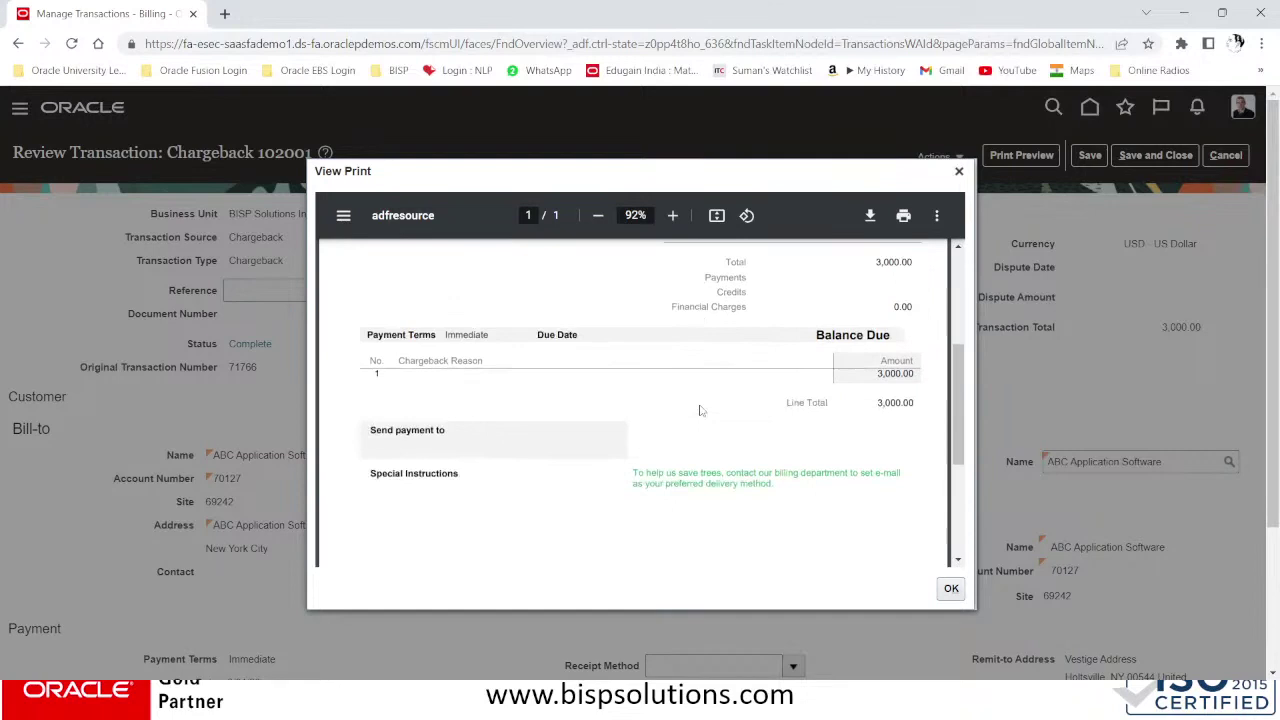
{"action": "scroll", "coordinate": [700, 410], "scroll_direction": "down", "scroll_amount": 3}
{"action": "scroll", "coordinate": [700, 410], "scroll_direction": "up", "scroll_amount": 5}
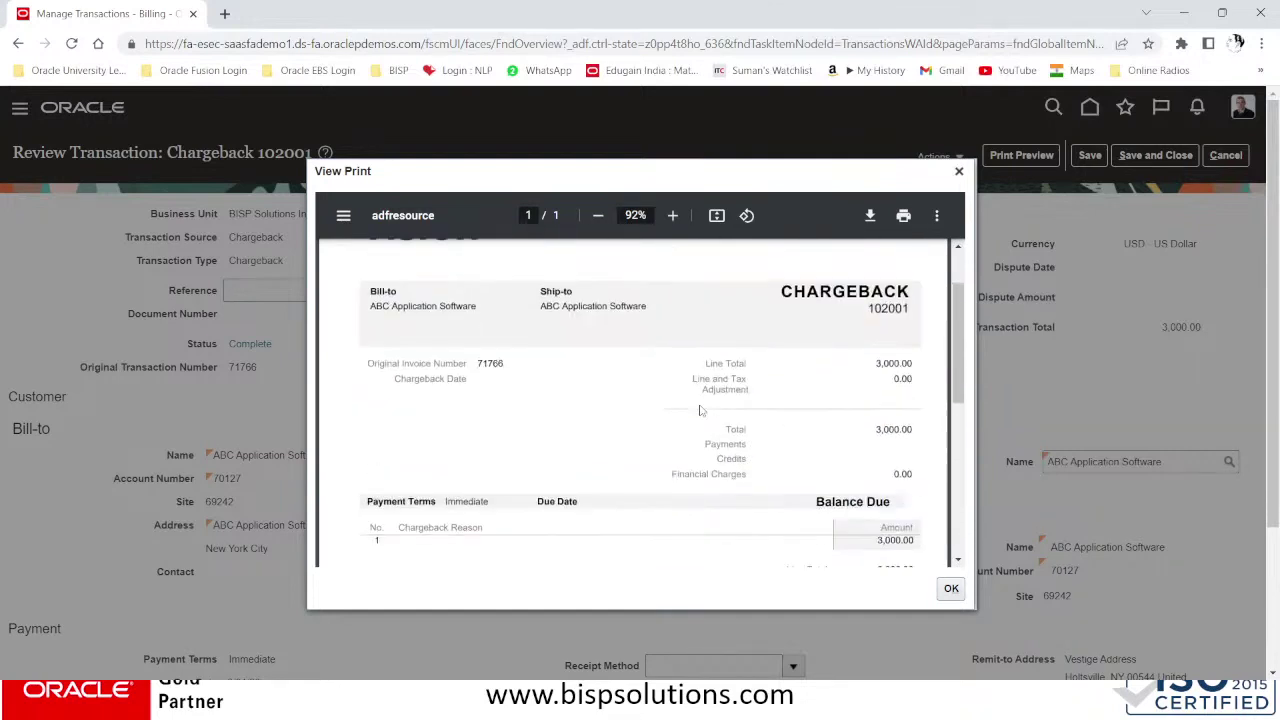
{"action": "scroll", "coordinate": [516, 533], "scroll_direction": "down", "scroll_amount": 3}
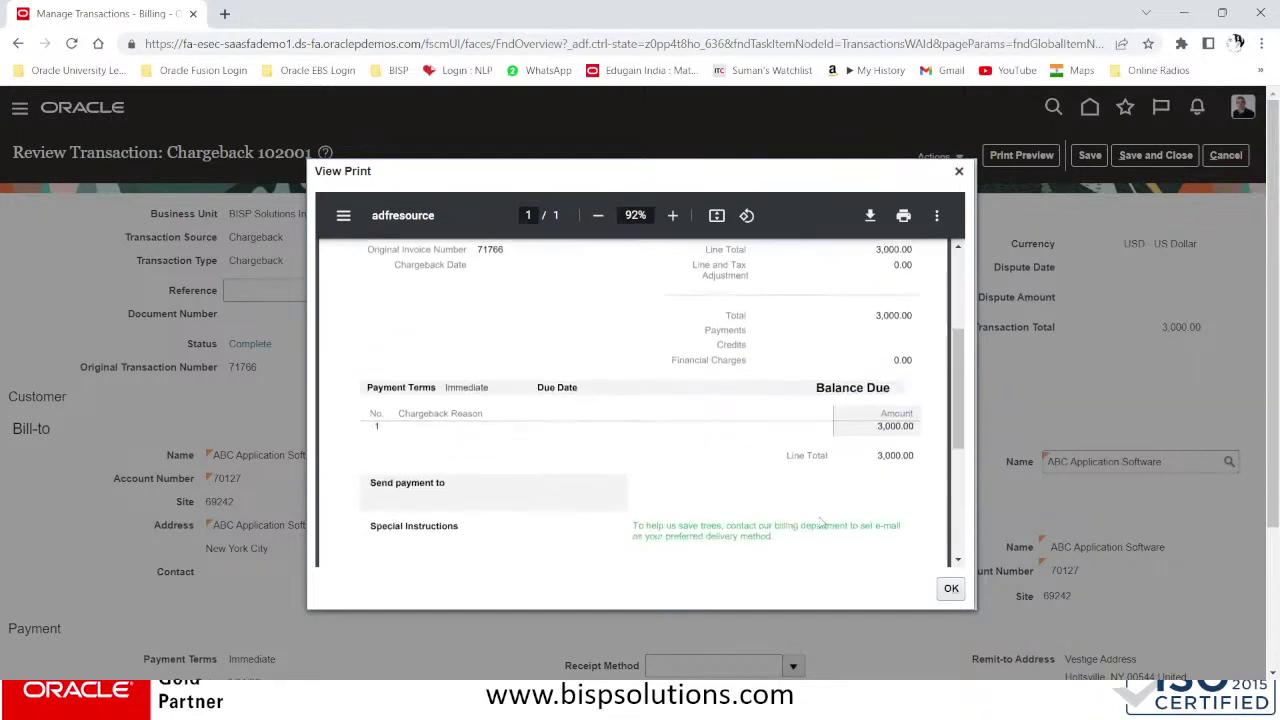
{"action": "scroll", "coordinate": [490, 466], "scroll_direction": "up", "scroll_amount": 3}
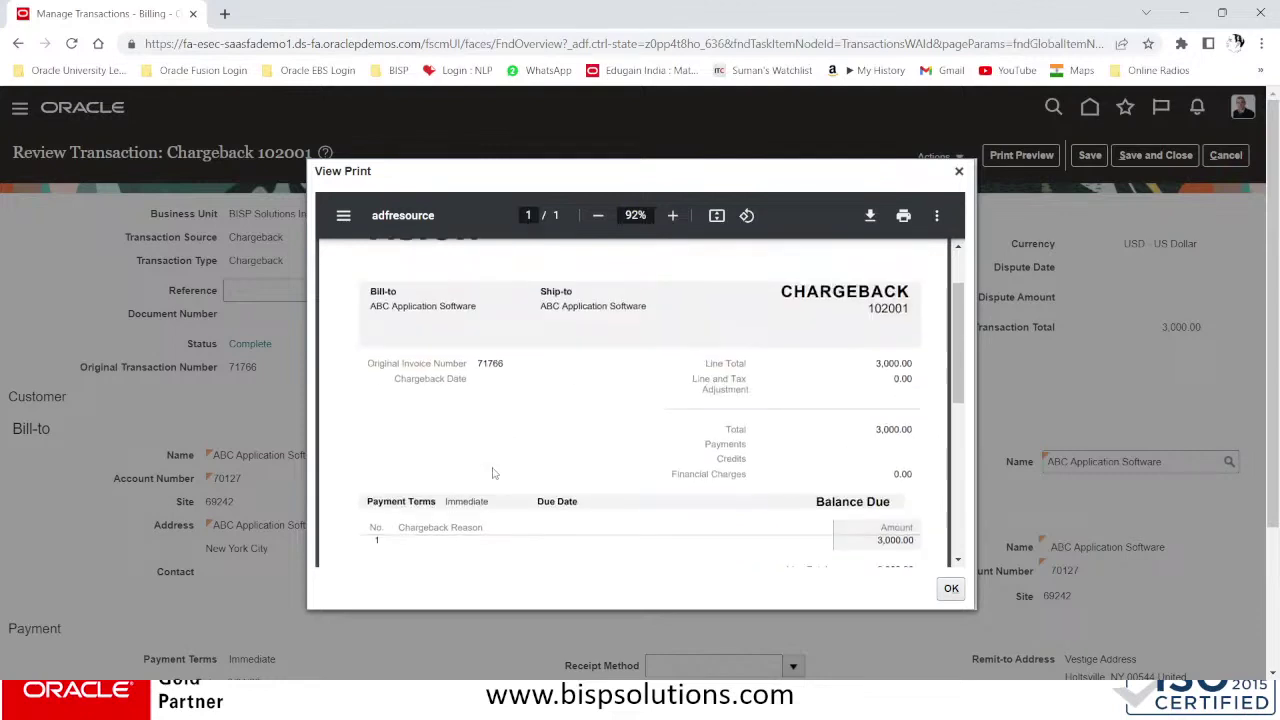
{"action": "left_click", "coordinate": [958, 171]}
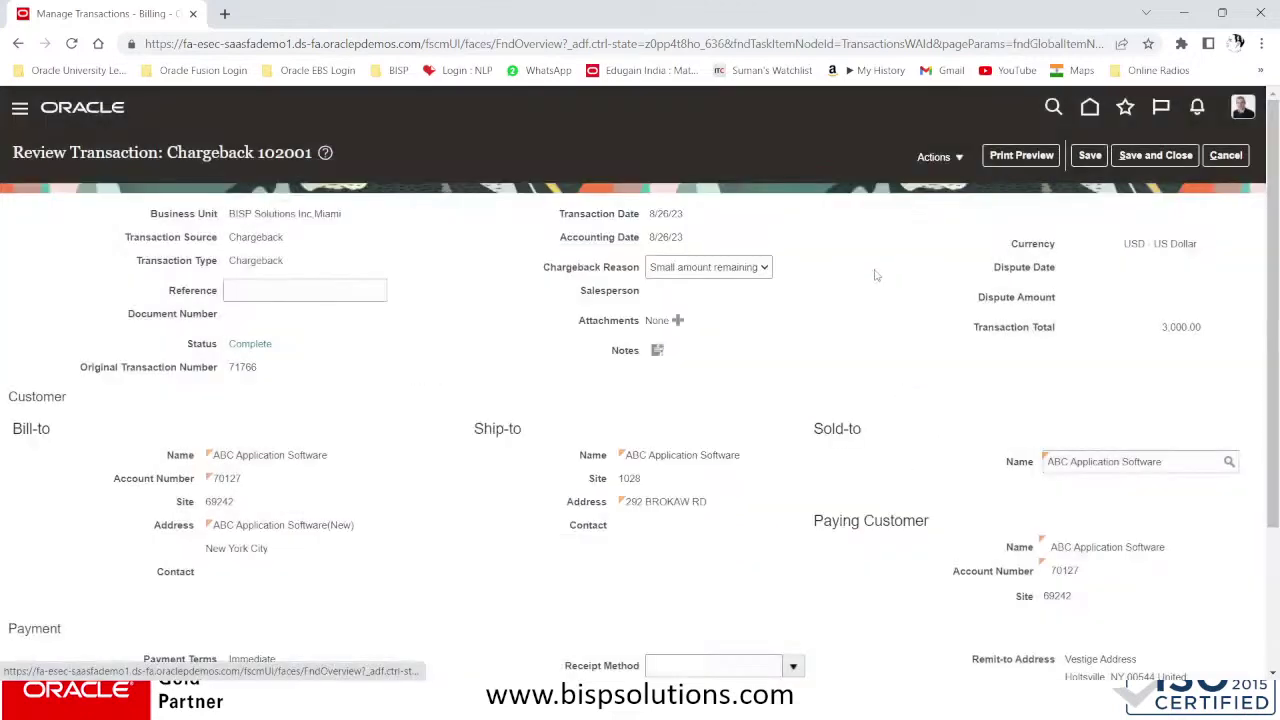
{"action": "left_click", "coordinate": [1180, 157]}
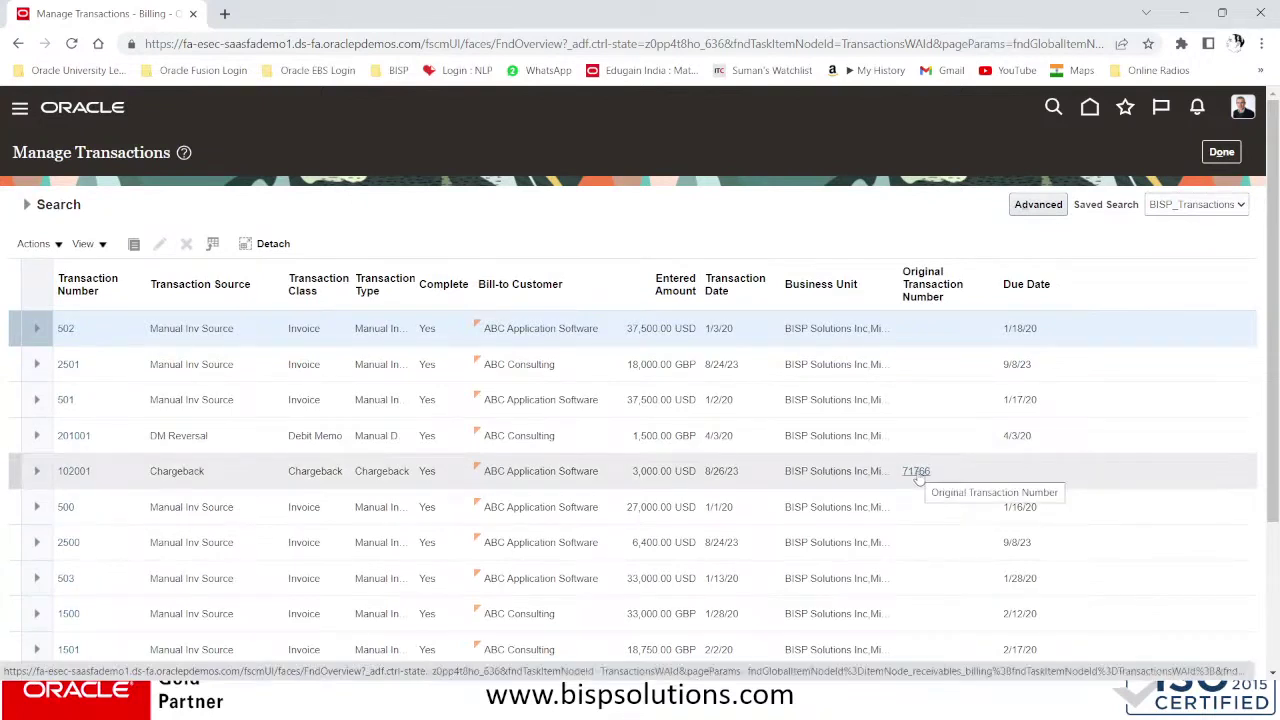
Step: Open invoice 71766 and view its balance details: 12,000.00 receipts, -3,000.00 adjustment, 0.00 balance
{"action": "left_click", "coordinate": [916, 473]}
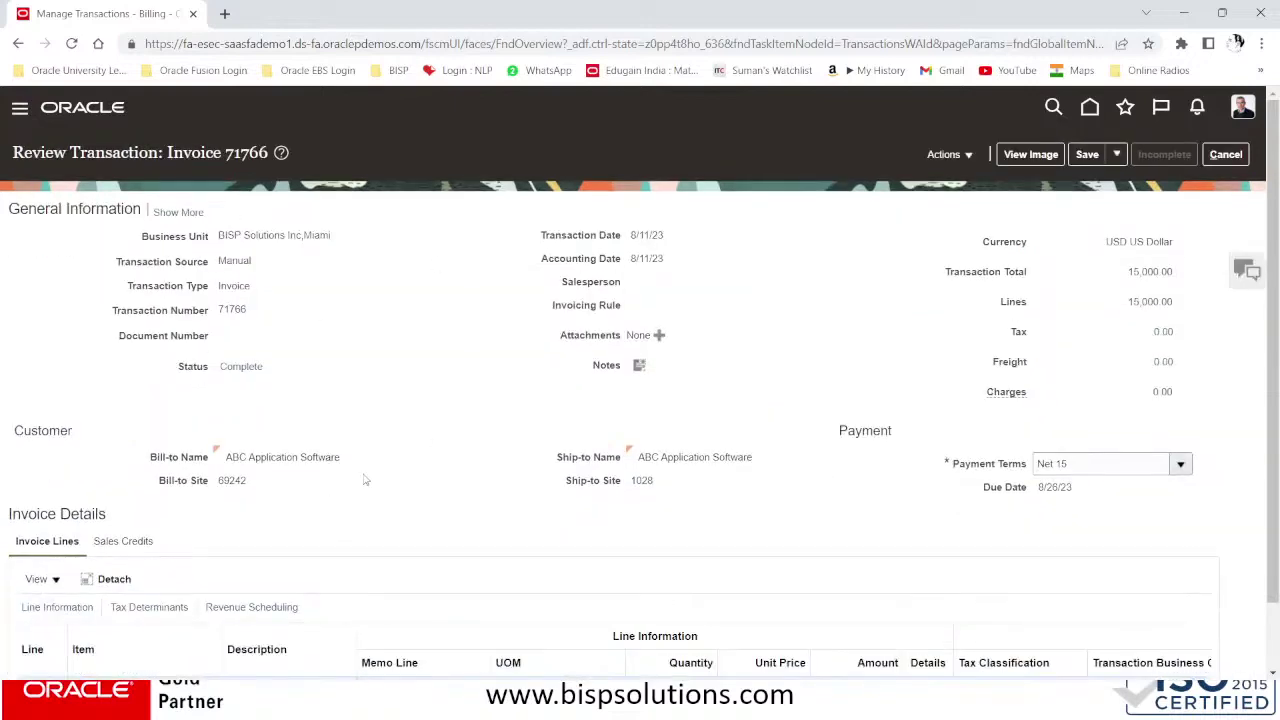
{"action": "scroll", "coordinate": [363, 480], "scroll_direction": "down", "scroll_amount": 1}
{"action": "scroll", "coordinate": [368, 479], "scroll_direction": "up", "scroll_amount": 1}
{"action": "left_click", "coordinate": [960, 155]}
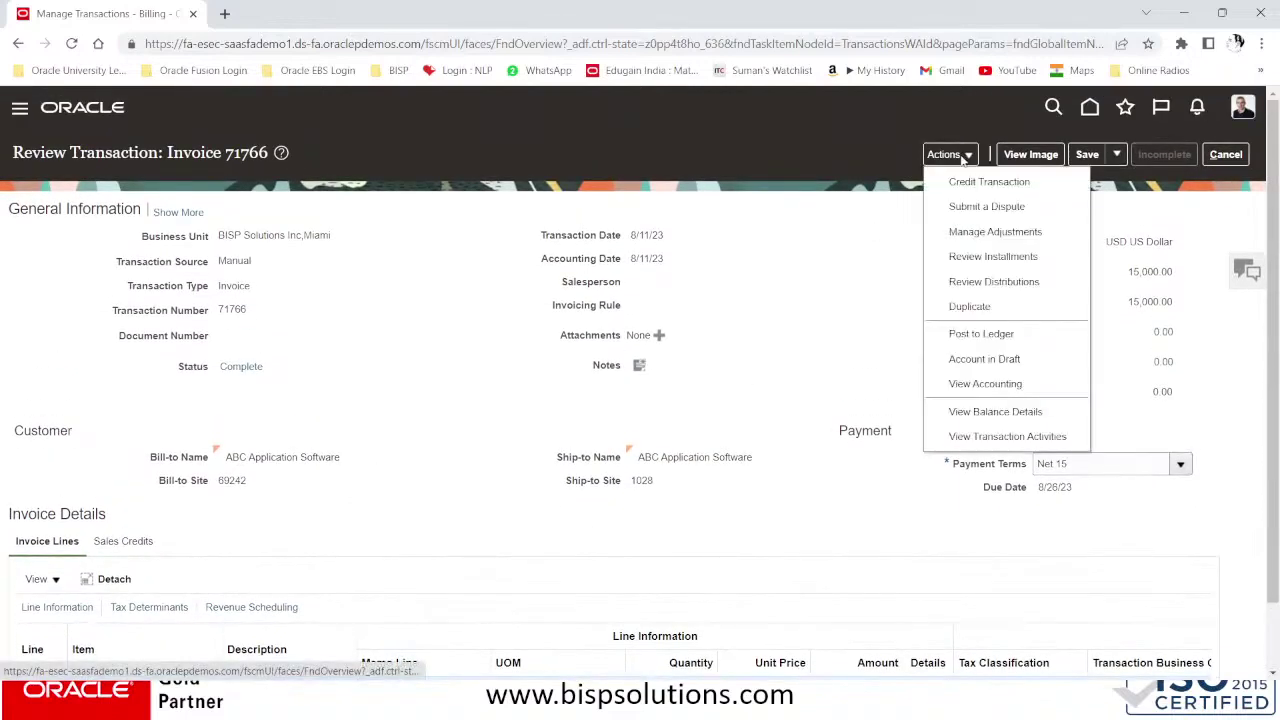
{"action": "left_click", "coordinate": [963, 413]}
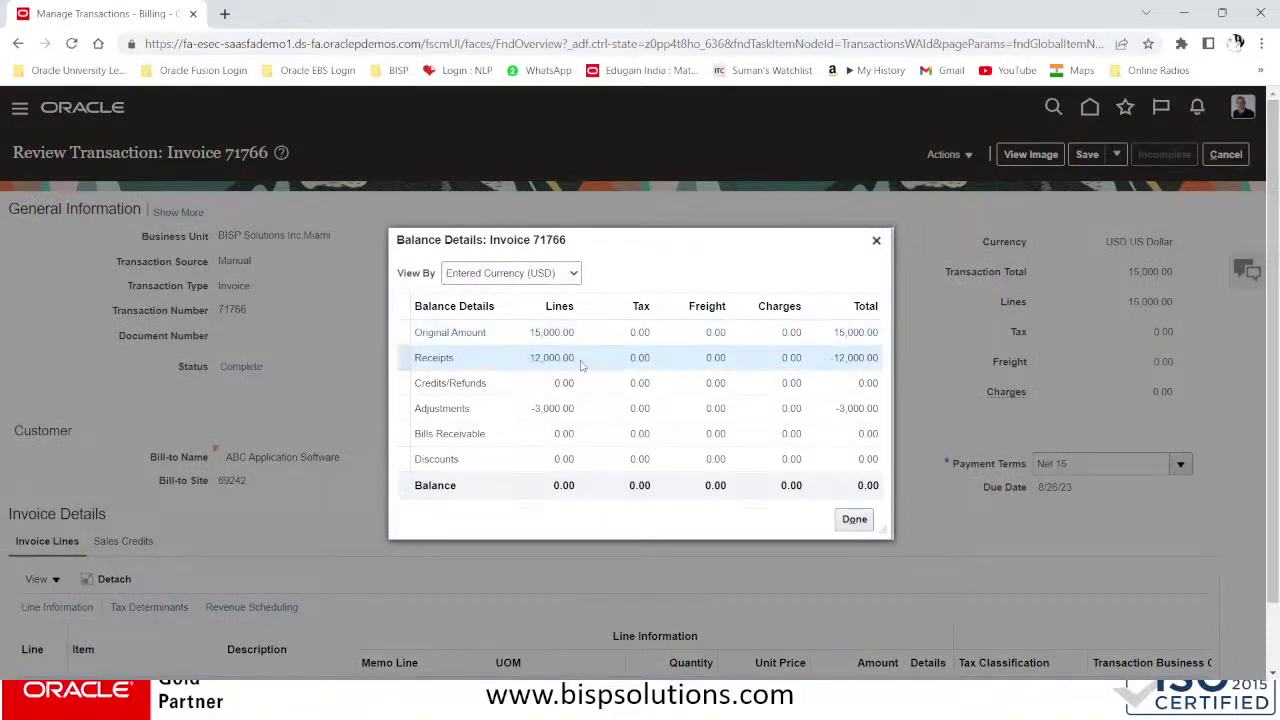
{"action": "left_click", "coordinate": [540, 408]}
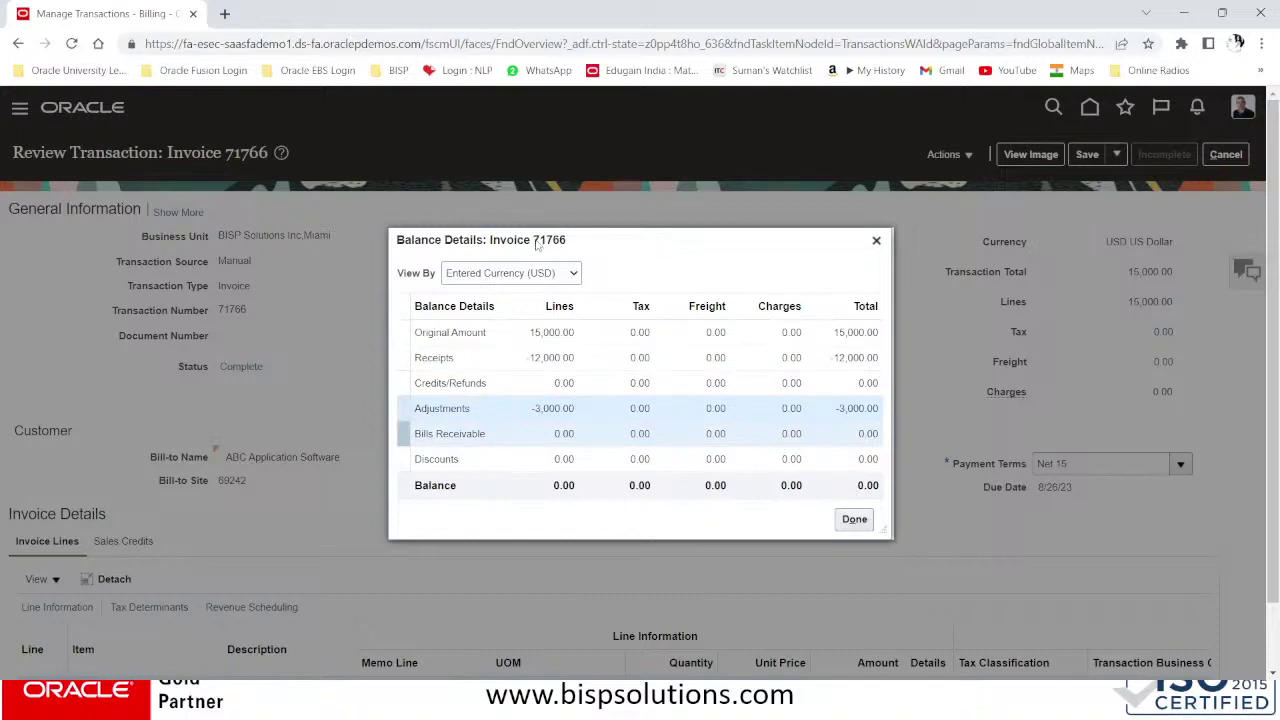
{"action": "left_click_drag", "start_coordinate": [532, 246], "coordinate": [557, 248]}
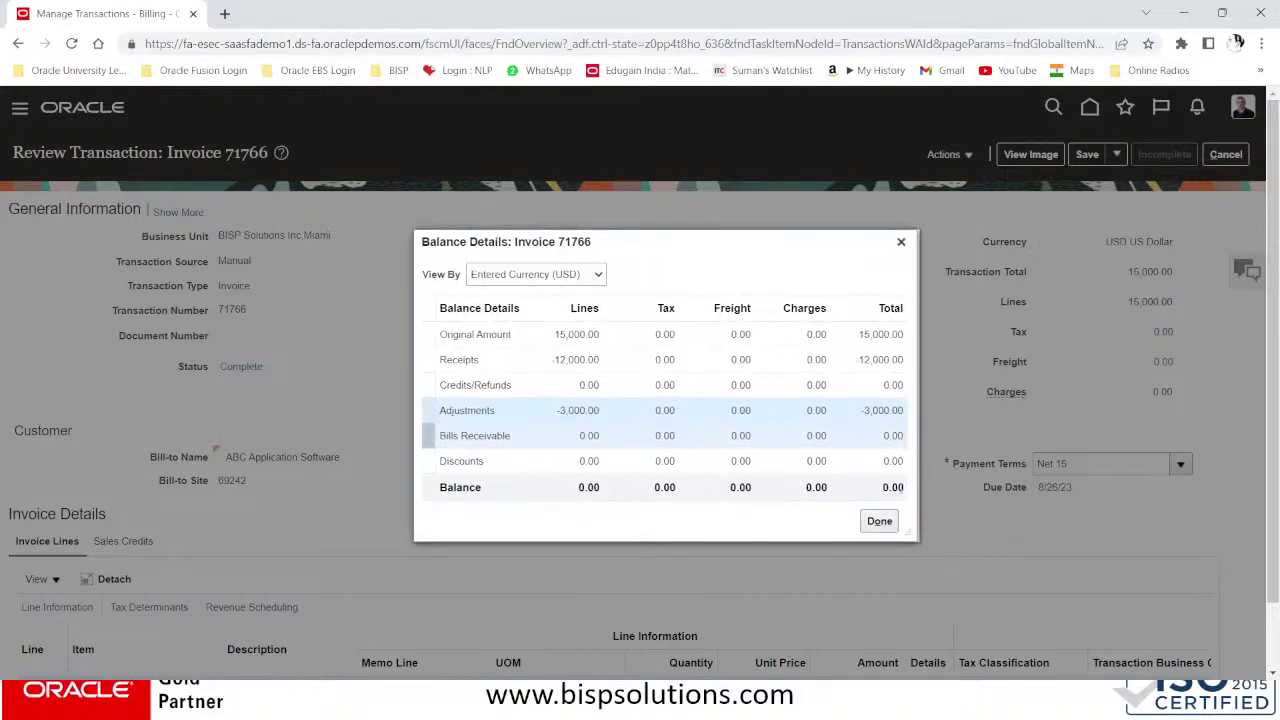
Step: Close the balance details, discard invoice 71766 changes and return to Billing
{"action": "left_click", "coordinate": [879, 521]}
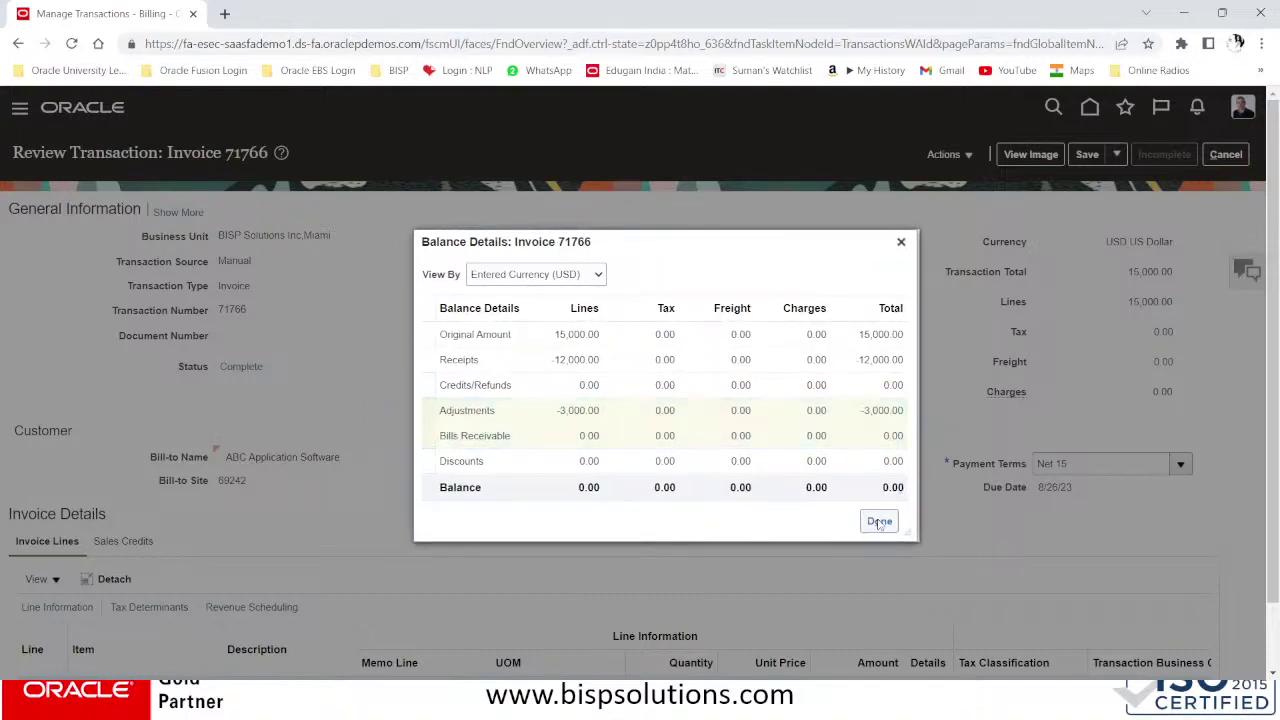
{"action": "left_click", "coordinate": [1228, 156]}
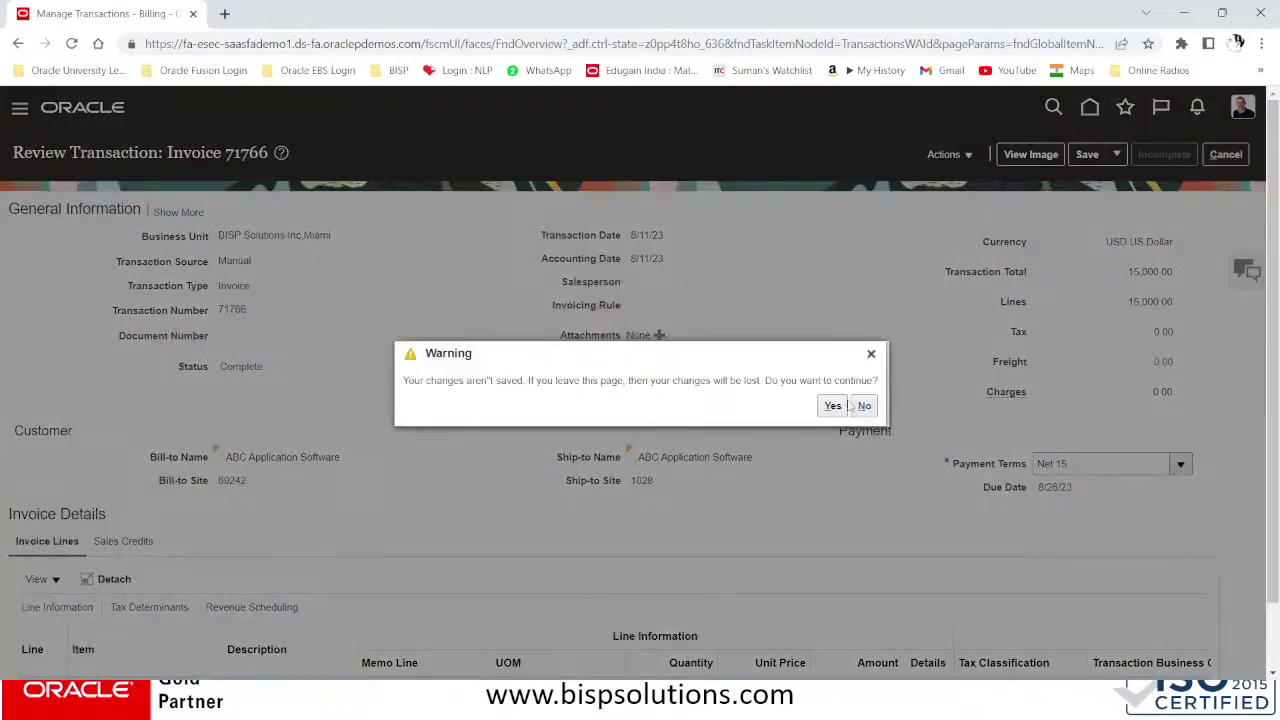
{"action": "left_click", "coordinate": [836, 406]}
{"action": "left_click", "coordinate": [830, 406]}
{"action": "scroll", "coordinate": [889, 402], "scroll_direction": "down", "scroll_amount": 3}
{"action": "scroll", "coordinate": [889, 402], "scroll_direction": "up", "scroll_amount": 5}
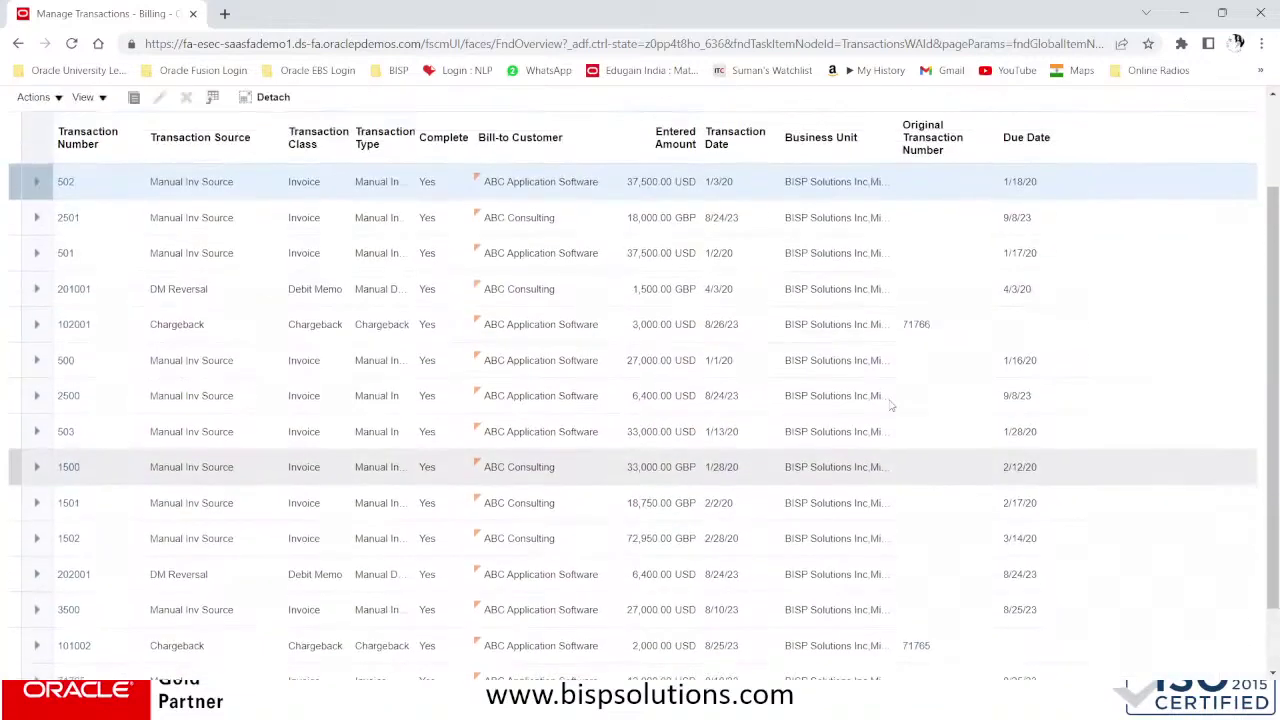
{"action": "left_click", "coordinate": [1220, 152]}
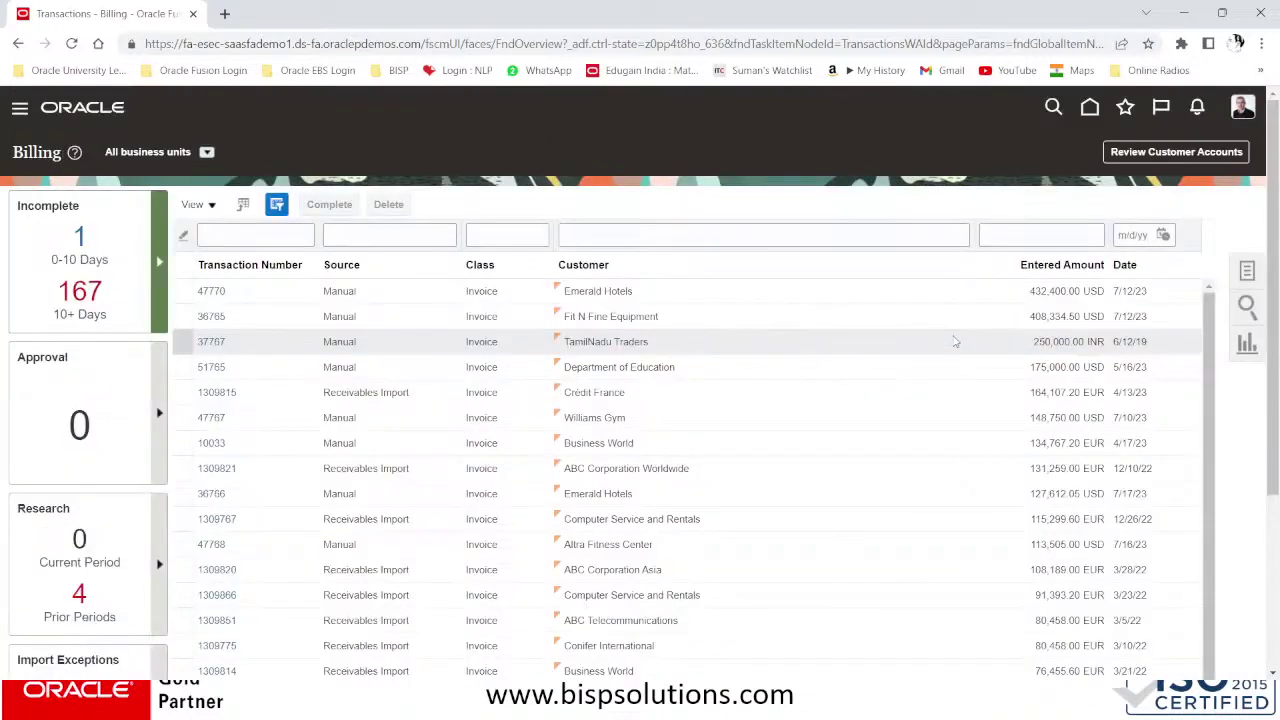
Step: Go to Receivable Work Area > Receipts-Accounts Receivable and show its receipt tasks
{"action": "left_click", "coordinate": [1248, 272]}
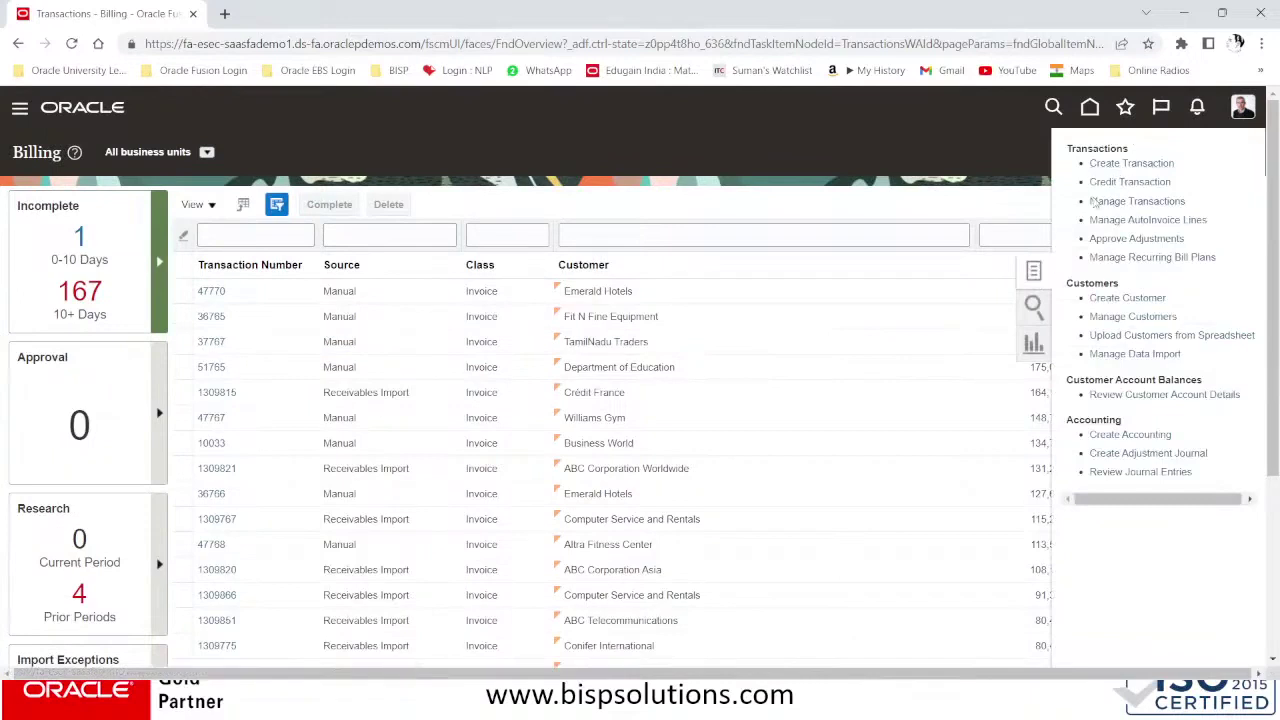
{"action": "left_click", "coordinate": [1025, 121]}
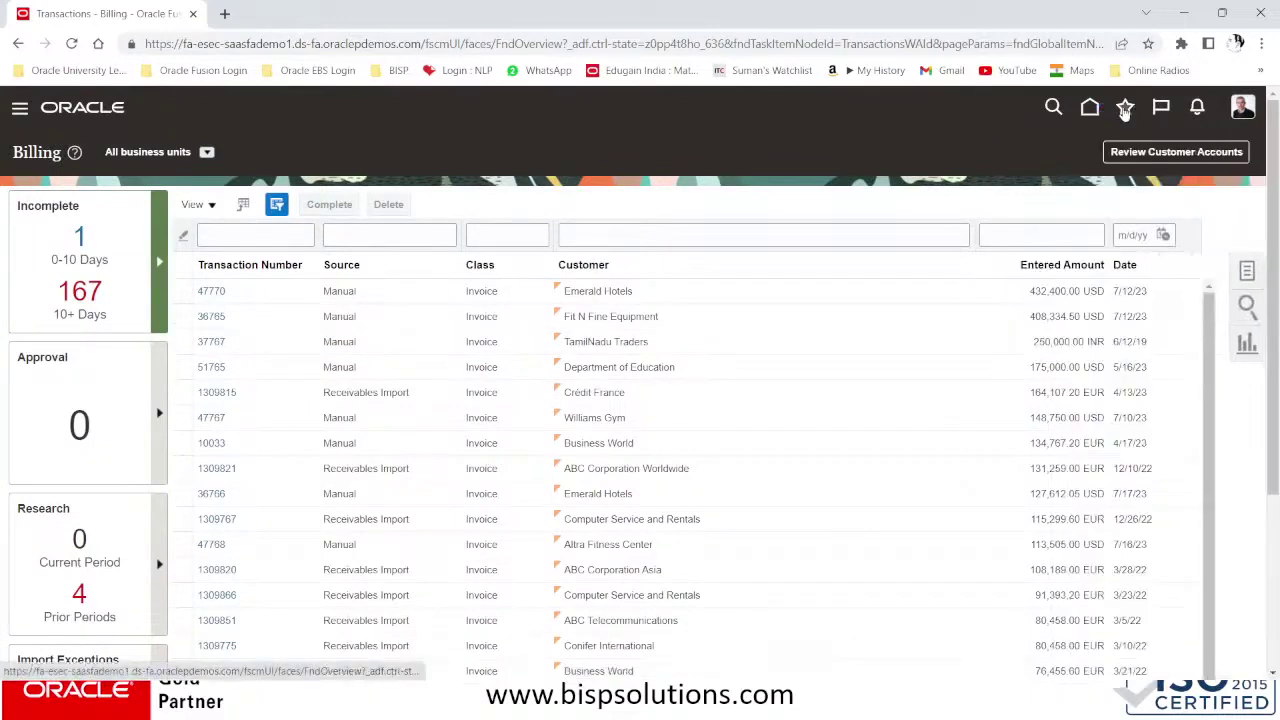
{"action": "left_click", "coordinate": [1125, 108]}
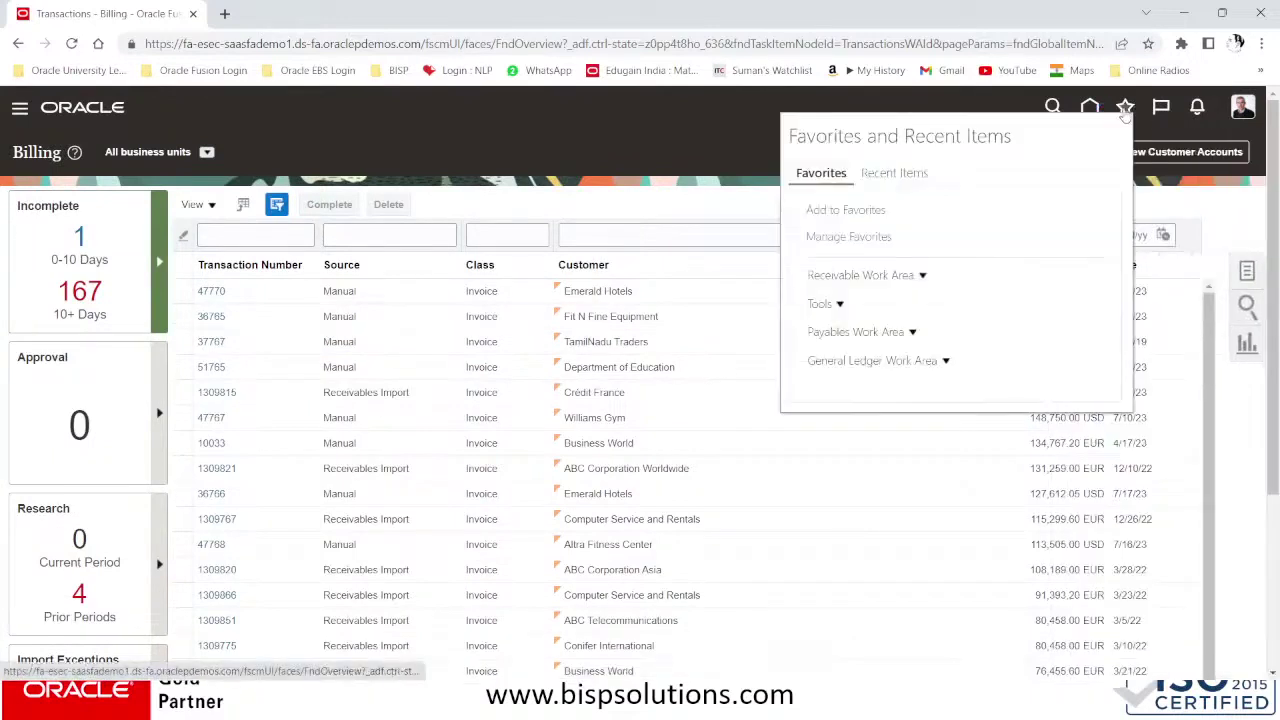
{"action": "left_click", "coordinate": [868, 276]}
{"action": "left_click", "coordinate": [882, 326]}
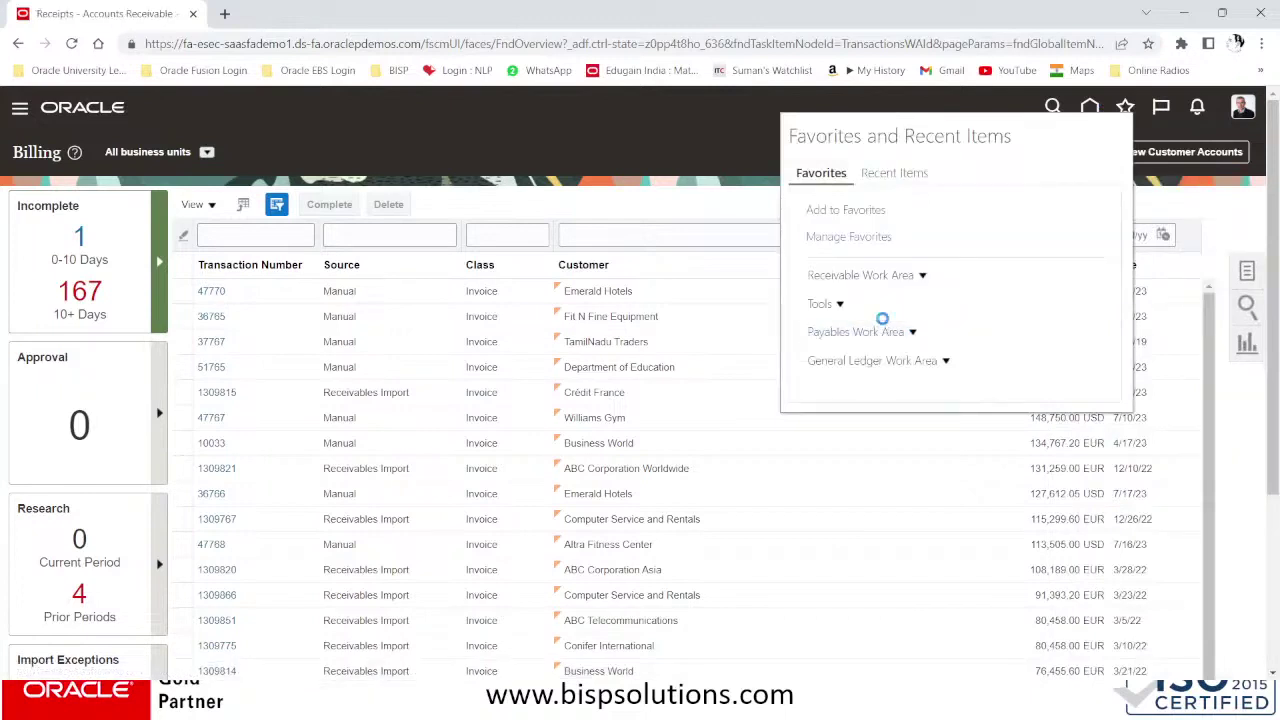
{"action": "left_click", "coordinate": [1247, 271]}
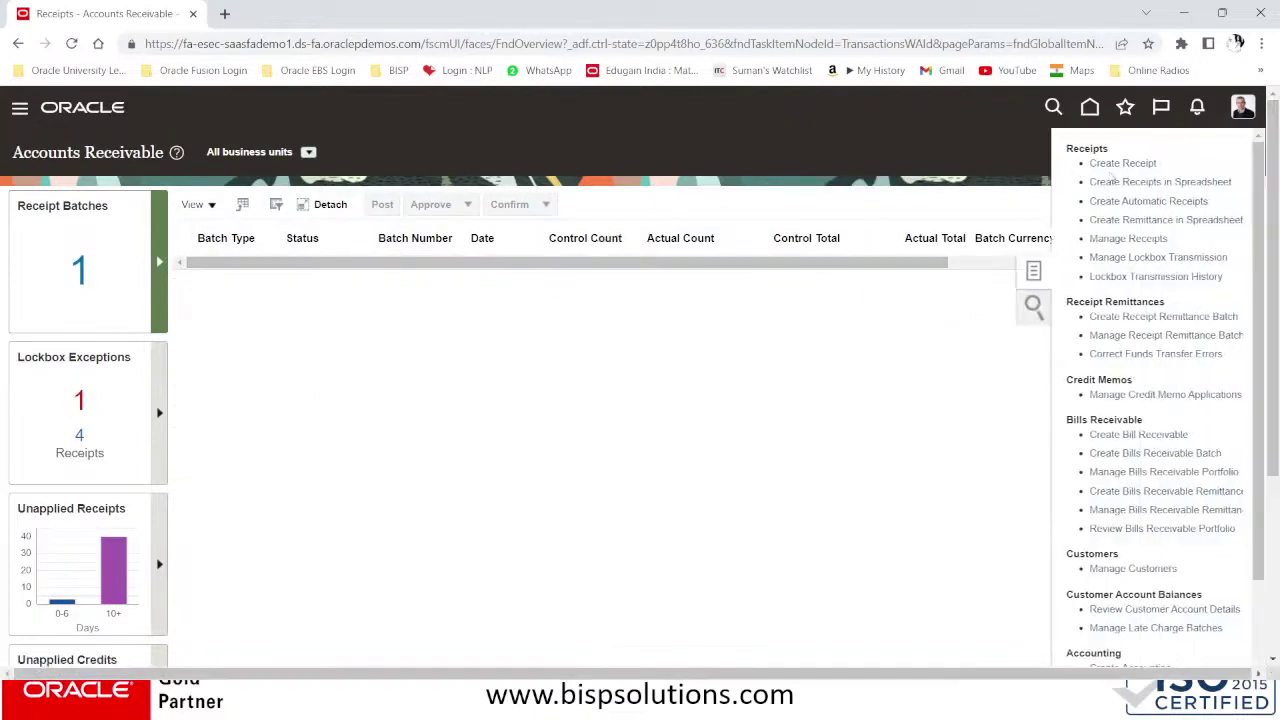
Step: Start a new EFT (Manual) receipt numbered 1112 for 3,000
{"action": "left_click", "coordinate": [1120, 163]}
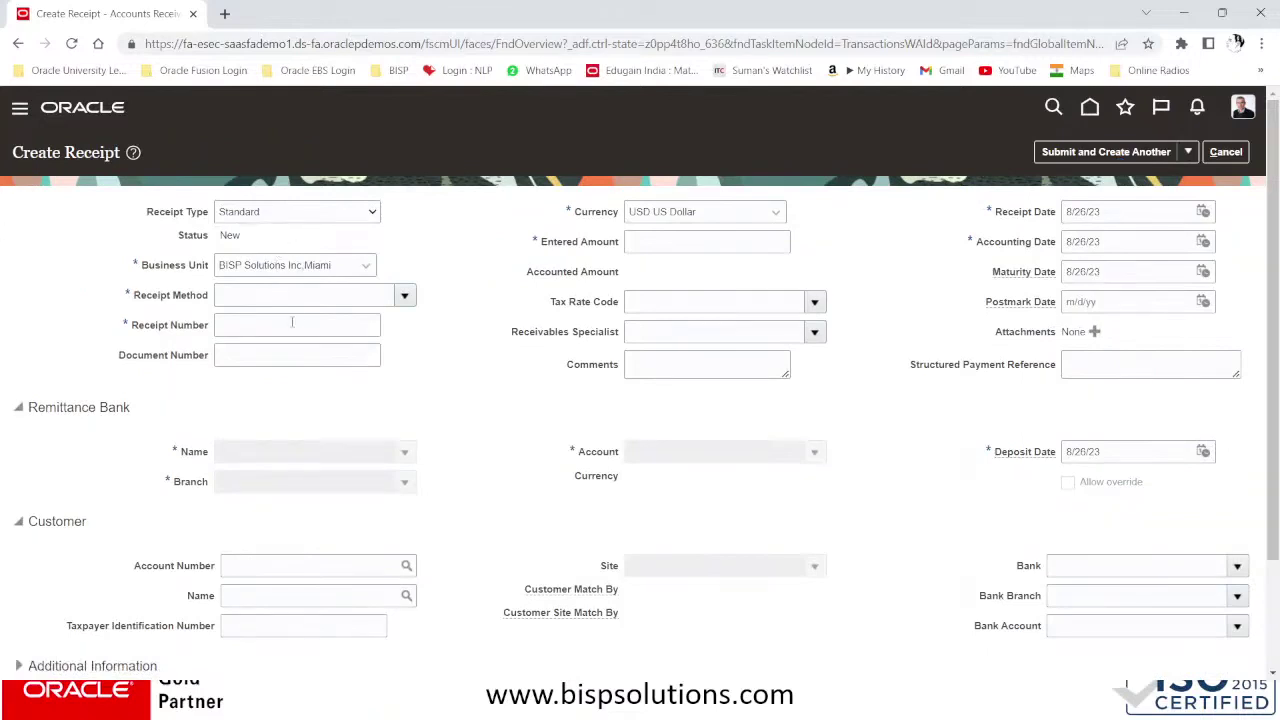
{"action": "left_click", "coordinate": [404, 295]}
{"action": "left_click", "coordinate": [272, 328]}
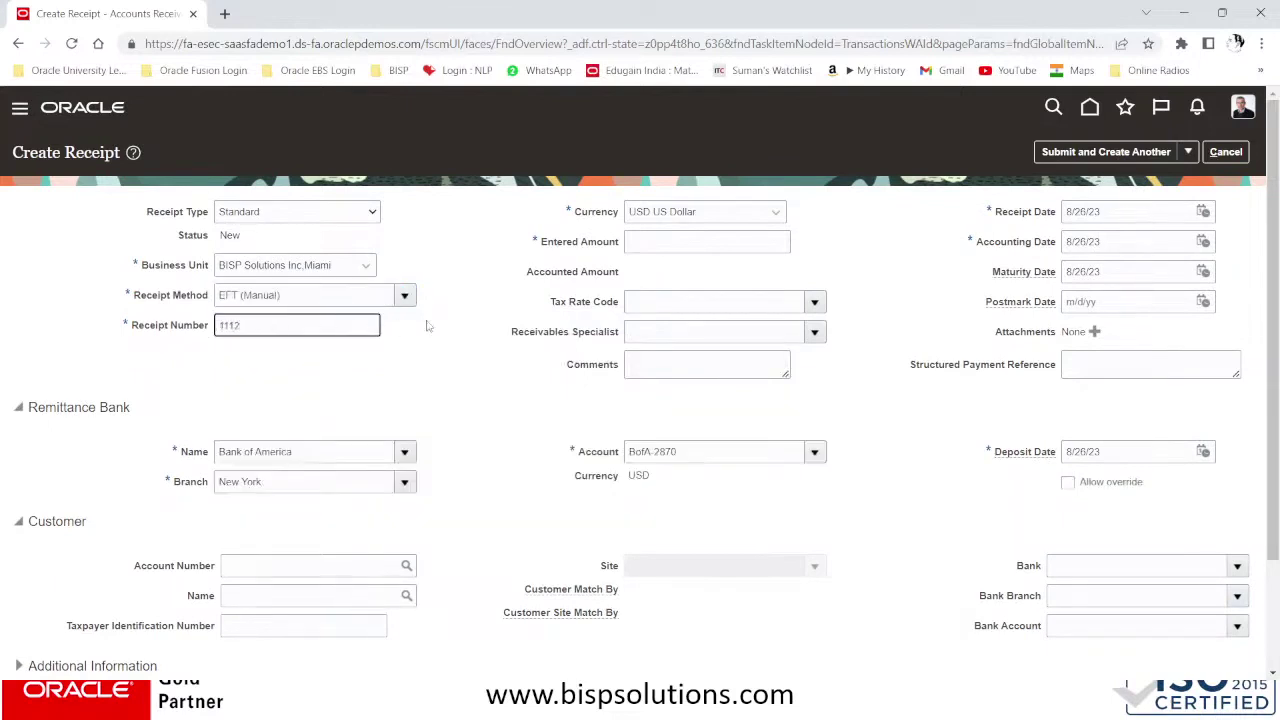
{"action": "left_click", "coordinate": [707, 240]}
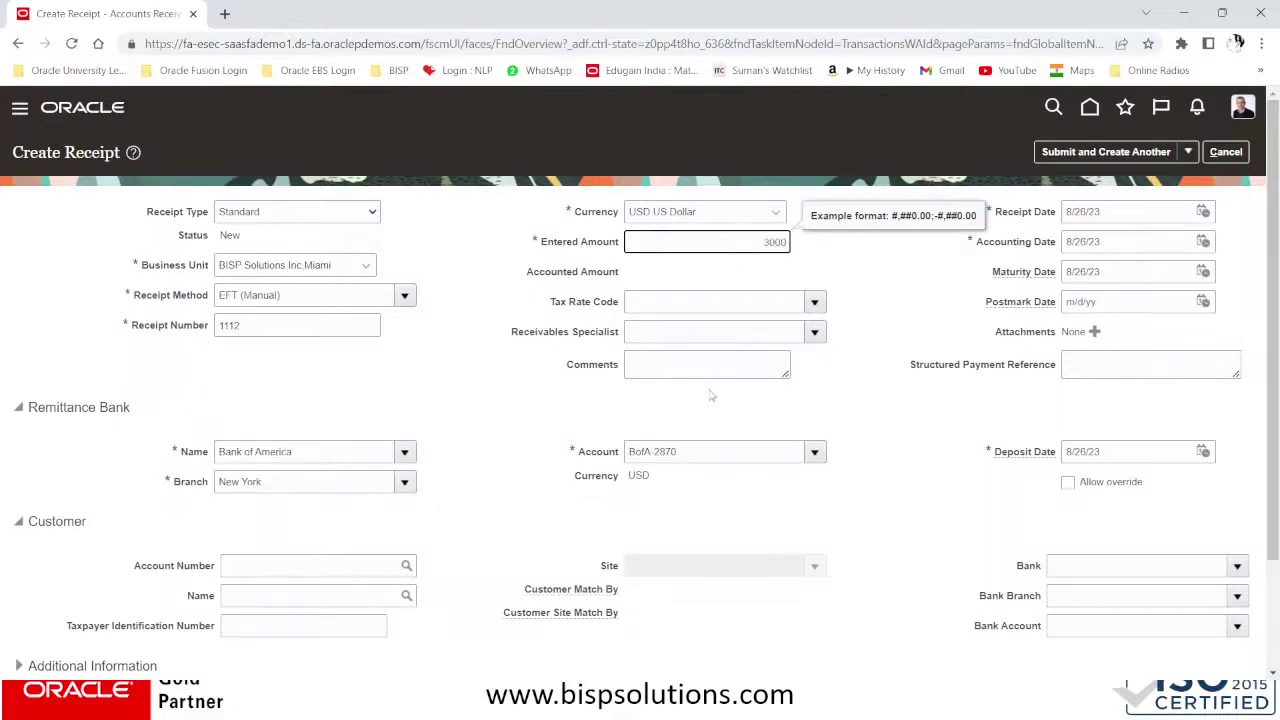
{"action": "scroll", "coordinate": [711, 396], "scroll_direction": "down", "scroll_amount": 3}
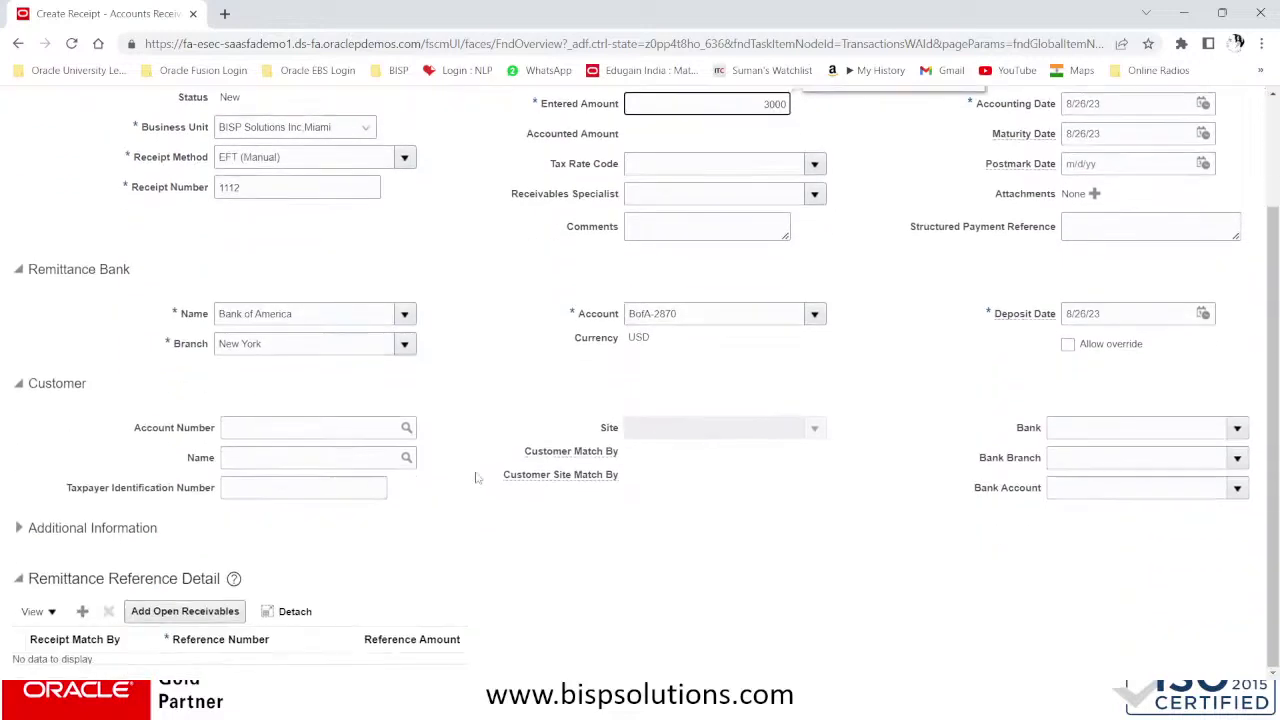
Step: Set customer ABC Application Software, site 69242, and paying bank Citi Bank
{"action": "left_click", "coordinate": [270, 460]}
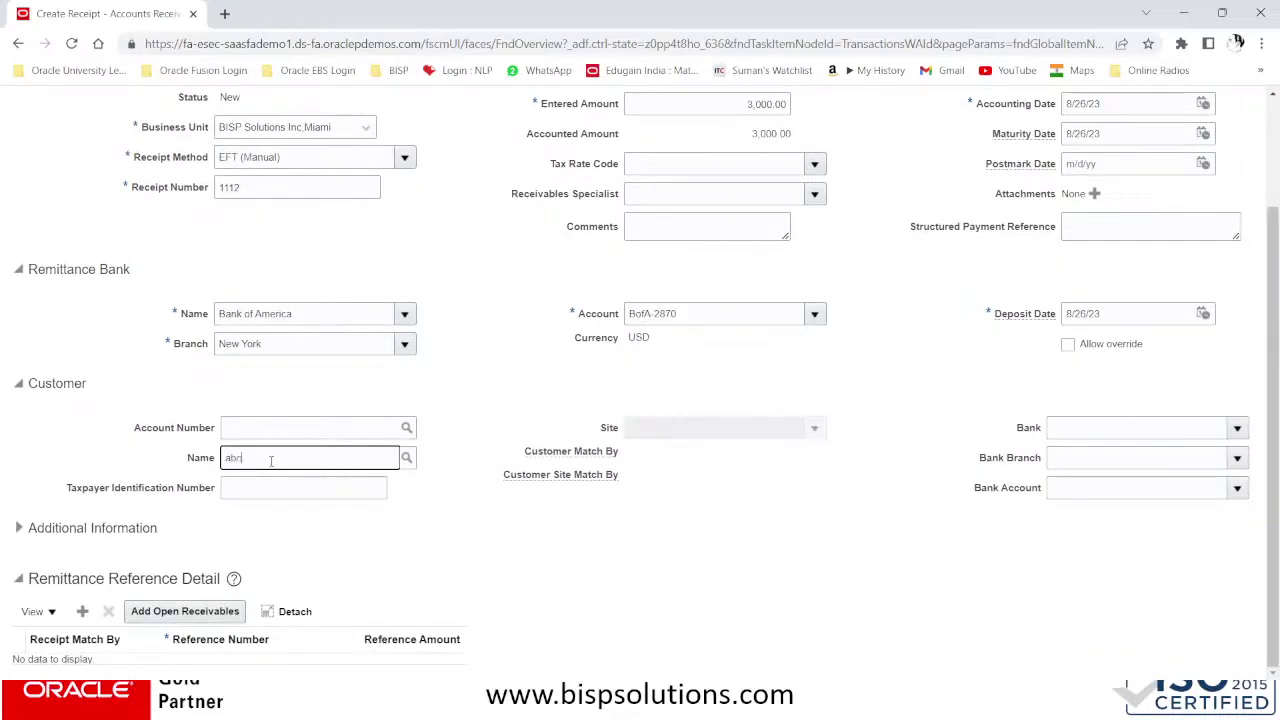
{"action": "left_click", "coordinate": [406, 460]}
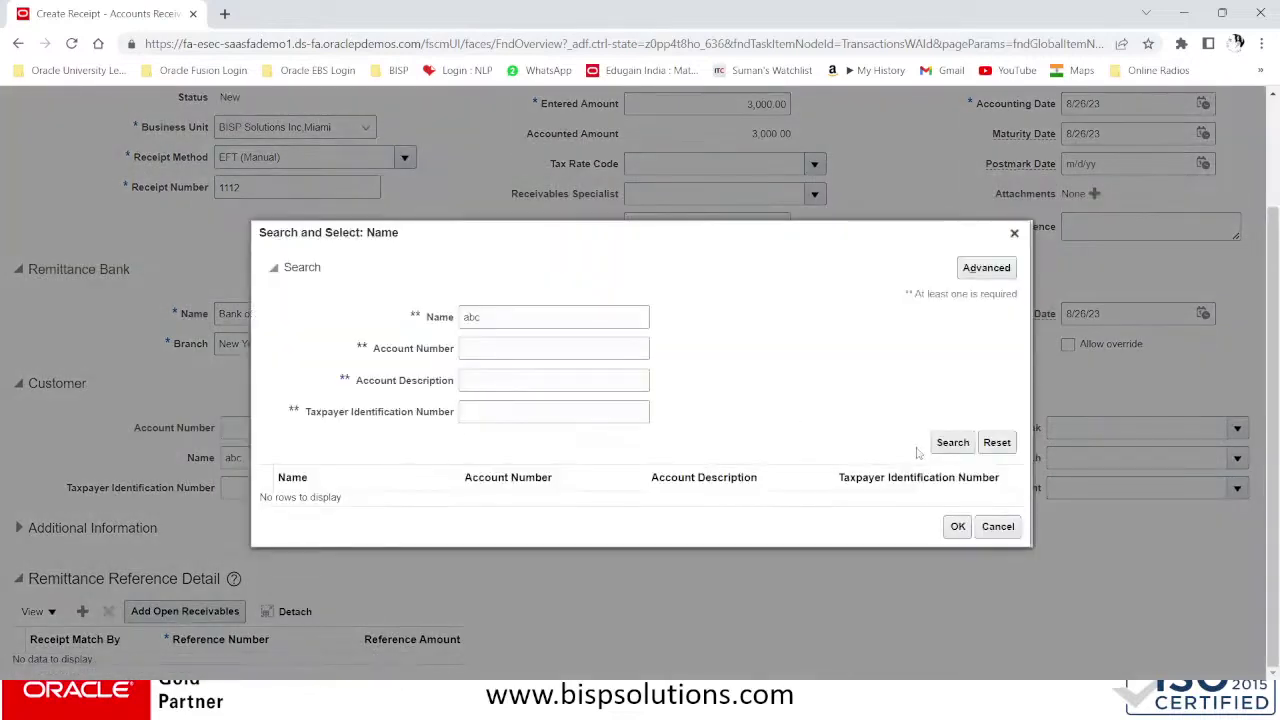
{"action": "left_click", "coordinate": [944, 443]}
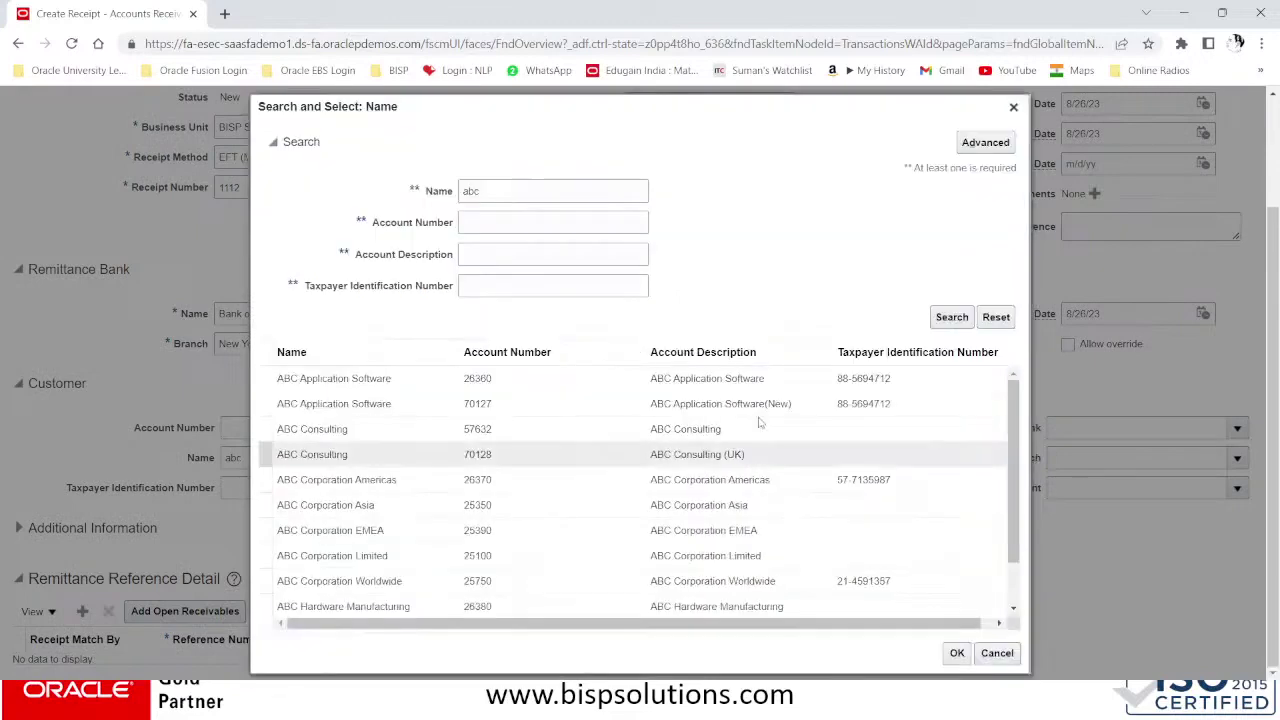
{"action": "left_click", "coordinate": [500, 403]}
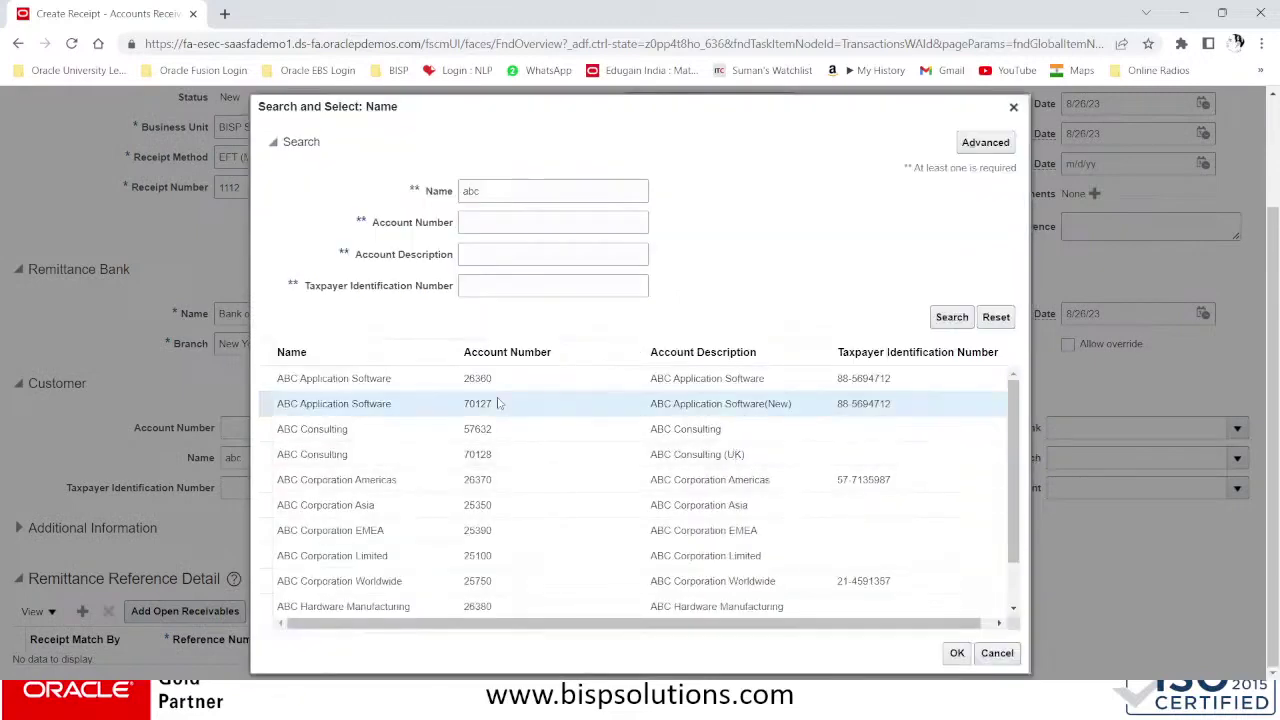
{"action": "left_click", "coordinate": [956, 654]}
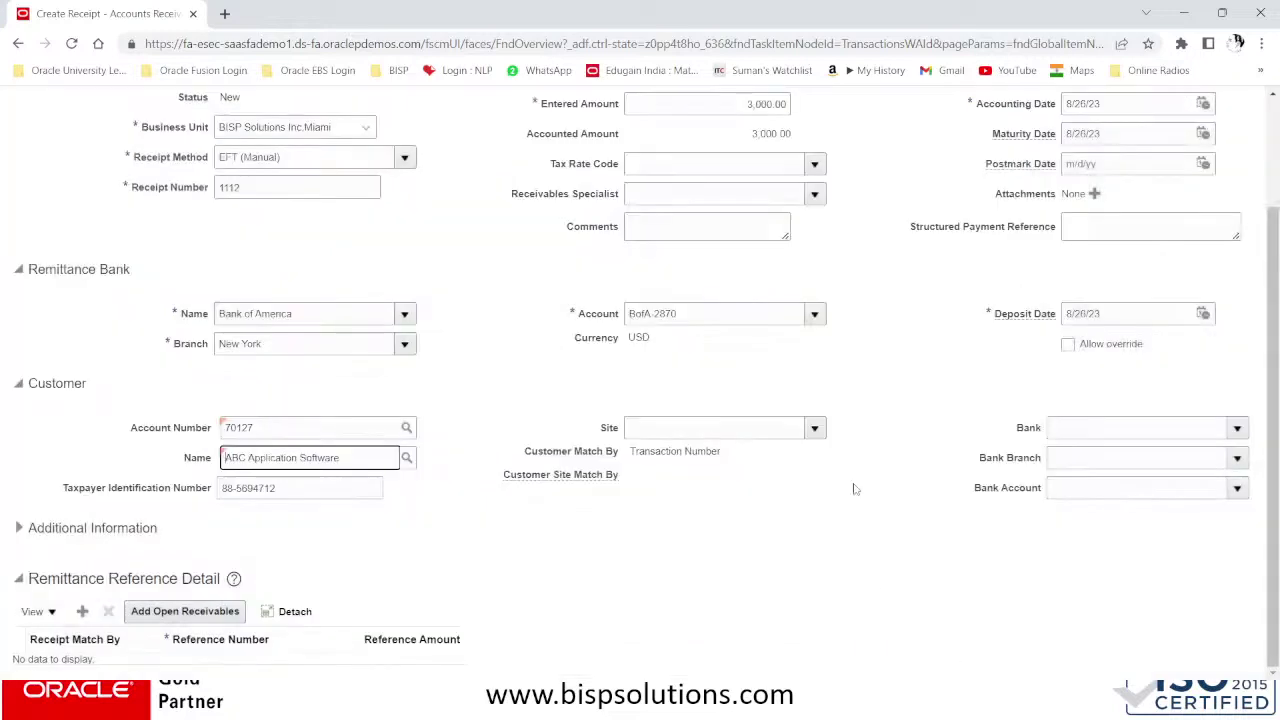
{"action": "left_click", "coordinate": [814, 427]}
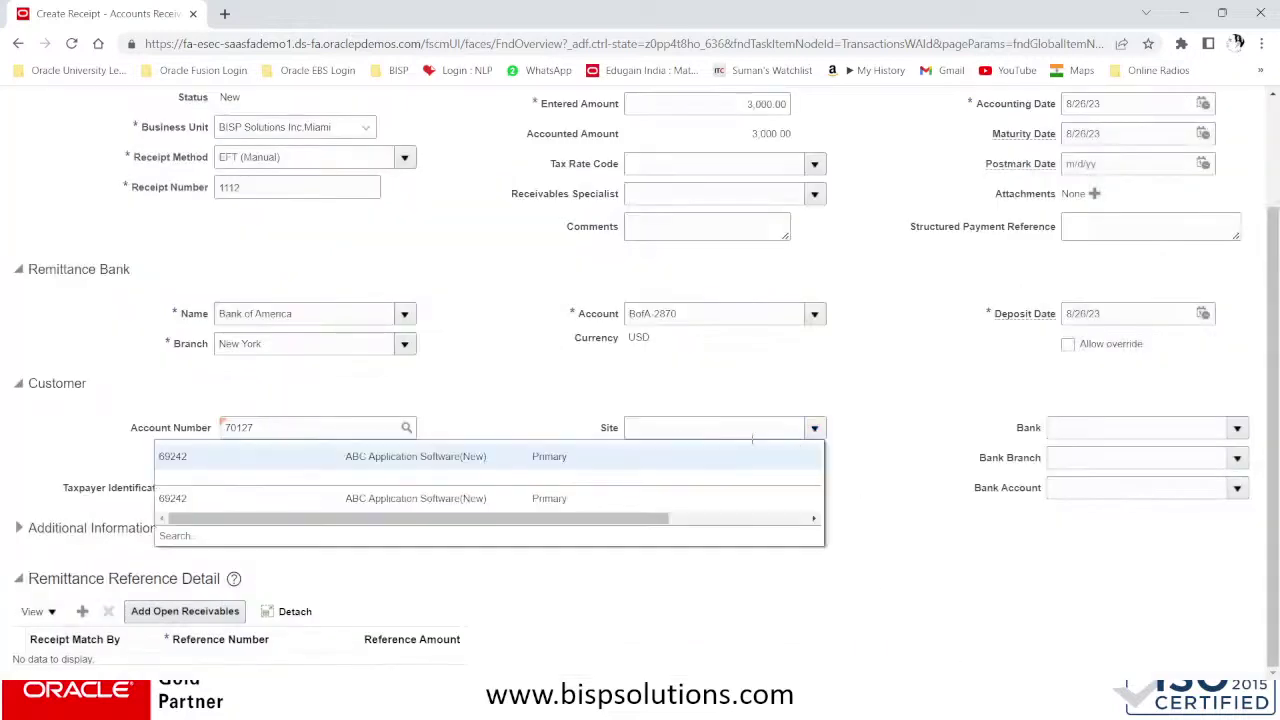
{"action": "left_click", "coordinate": [637, 458]}
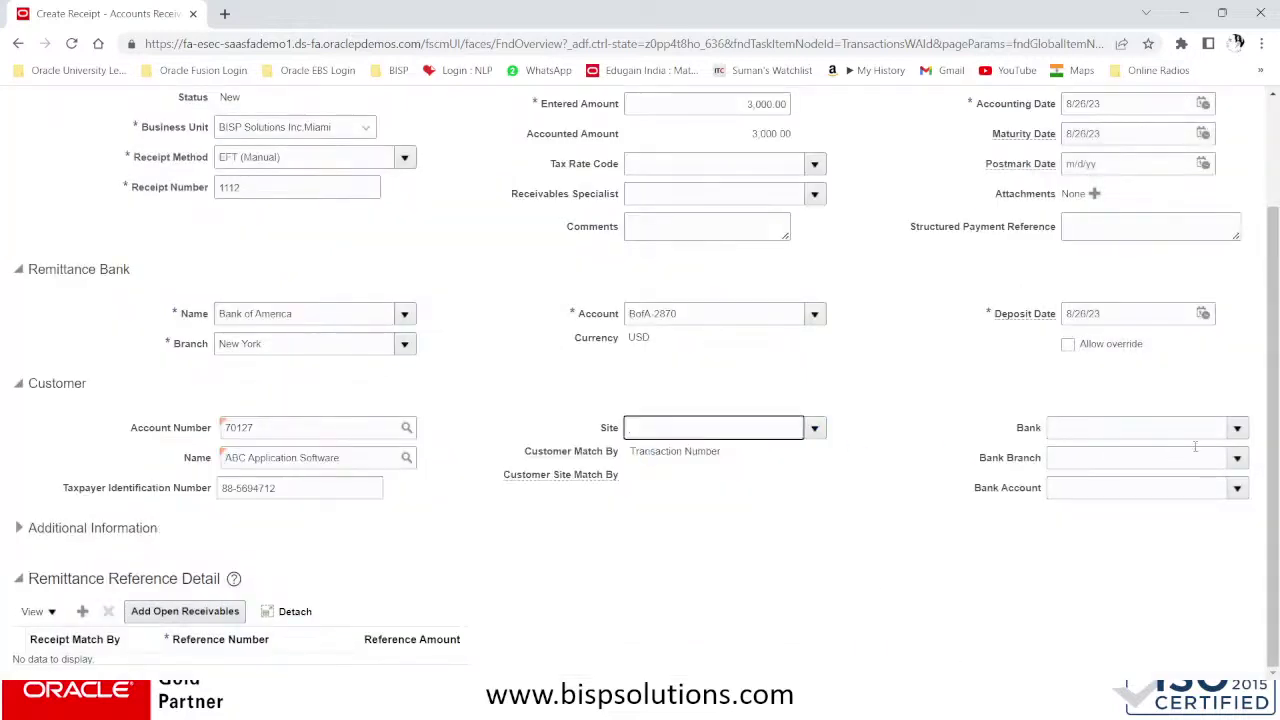
{"action": "left_click", "coordinate": [1078, 458]}
{"action": "left_click", "coordinate": [969, 459]}
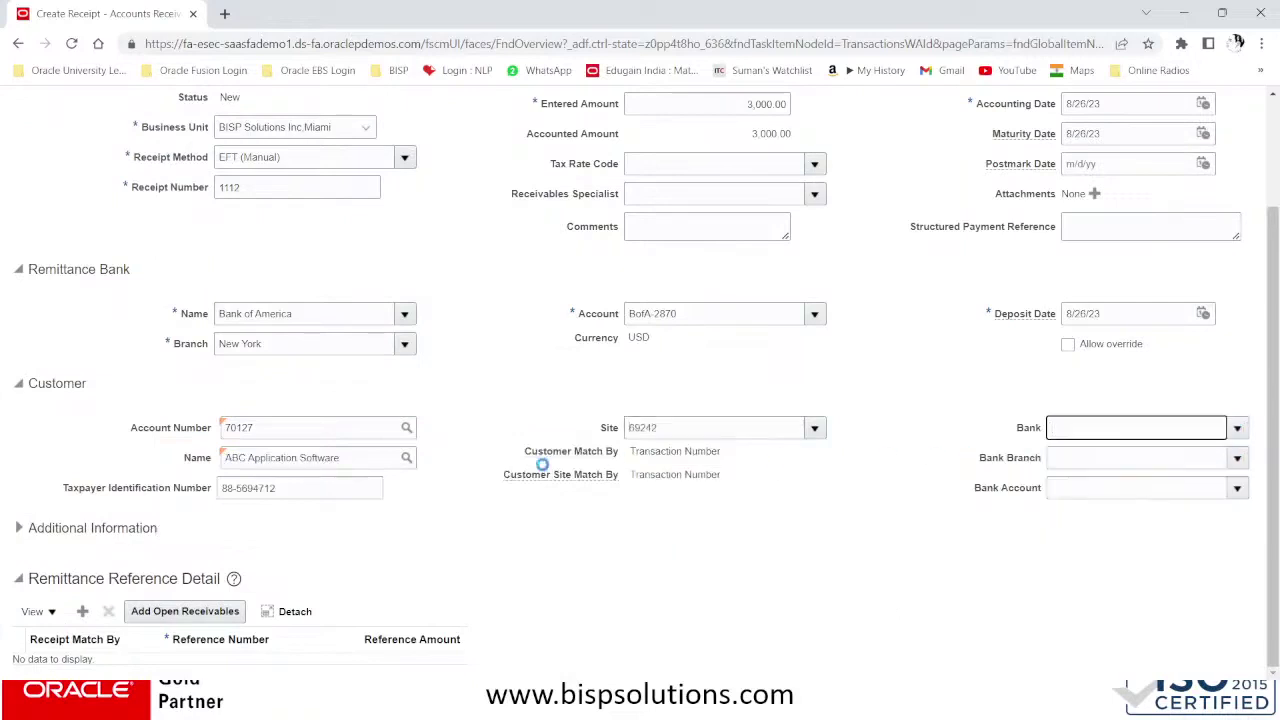
Step: Search open receivables including chargebacks and add chargeback 102001 for 3,000 to receipt 1112
{"action": "left_click", "coordinate": [190, 611]}
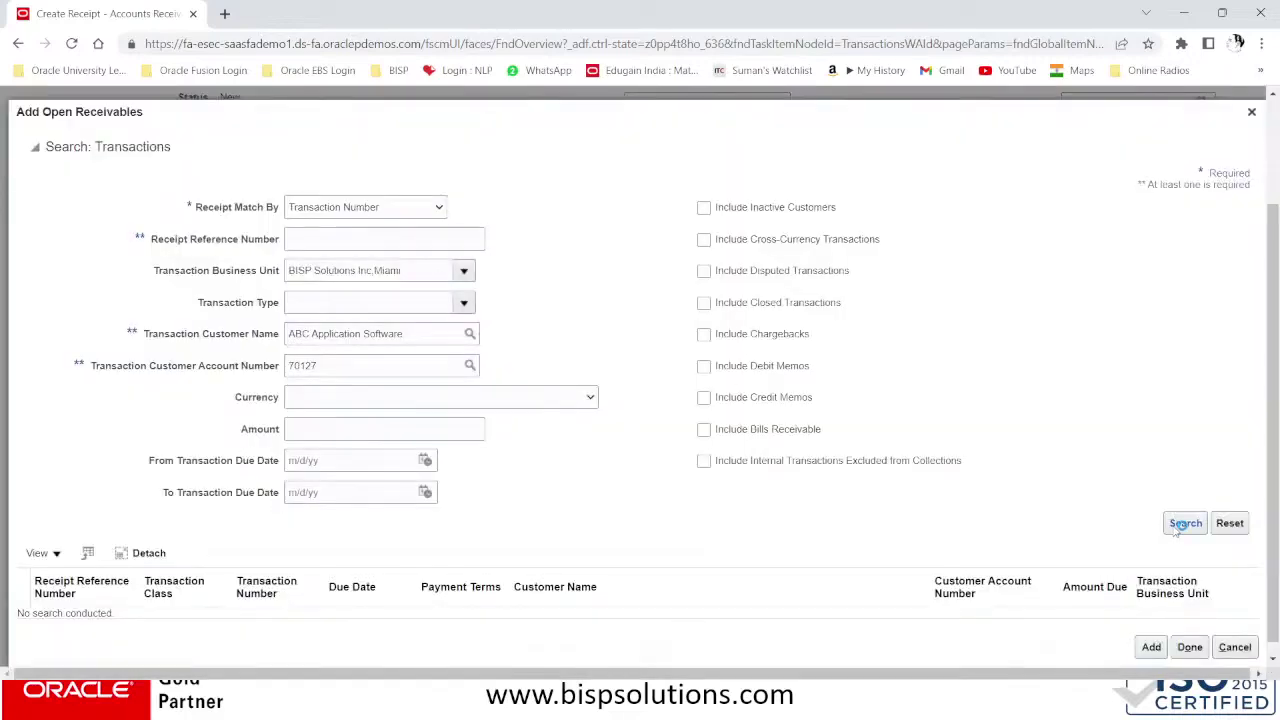
{"action": "left_click", "coordinate": [1180, 526]}
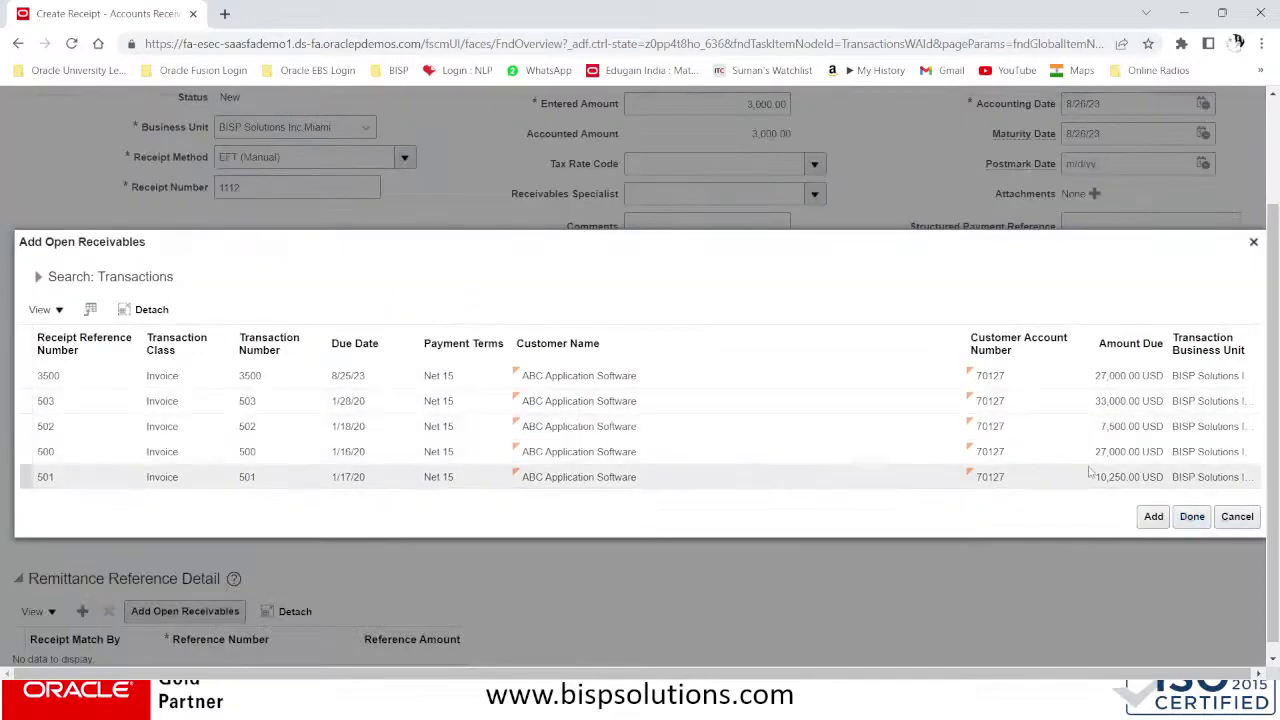
{"action": "left_click", "coordinate": [1237, 516]}
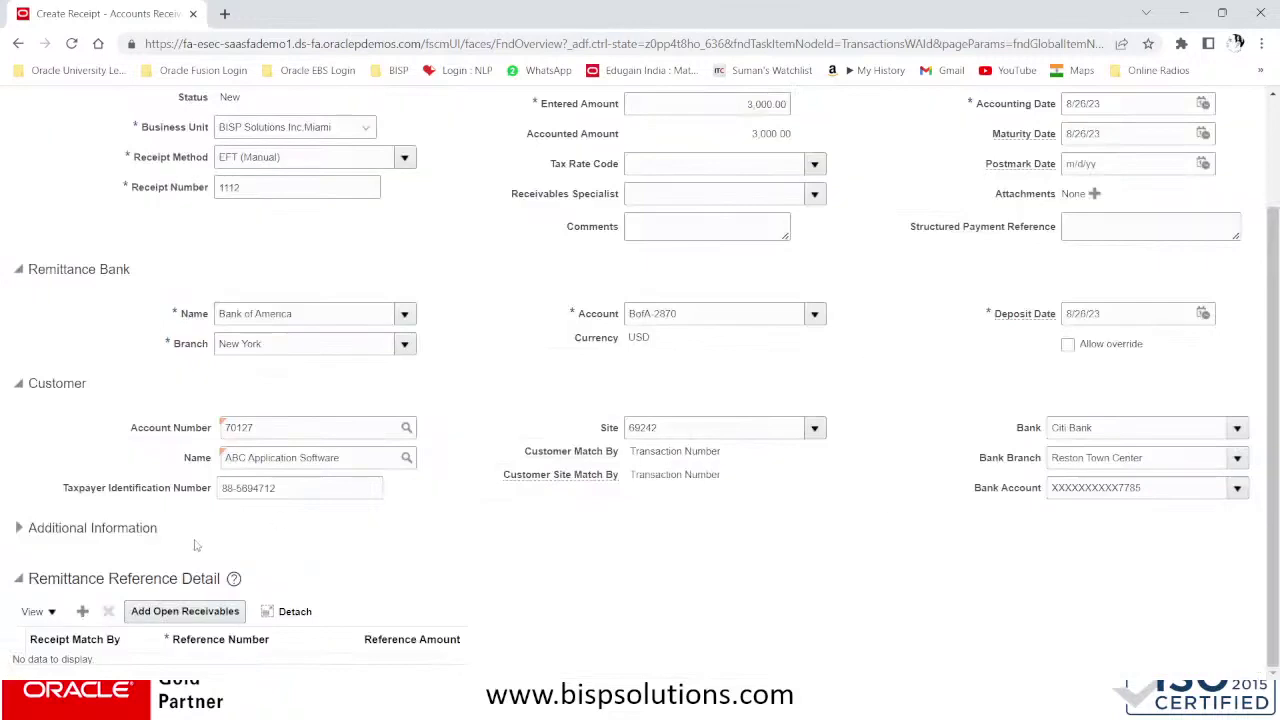
{"action": "left_click", "coordinate": [186, 611]}
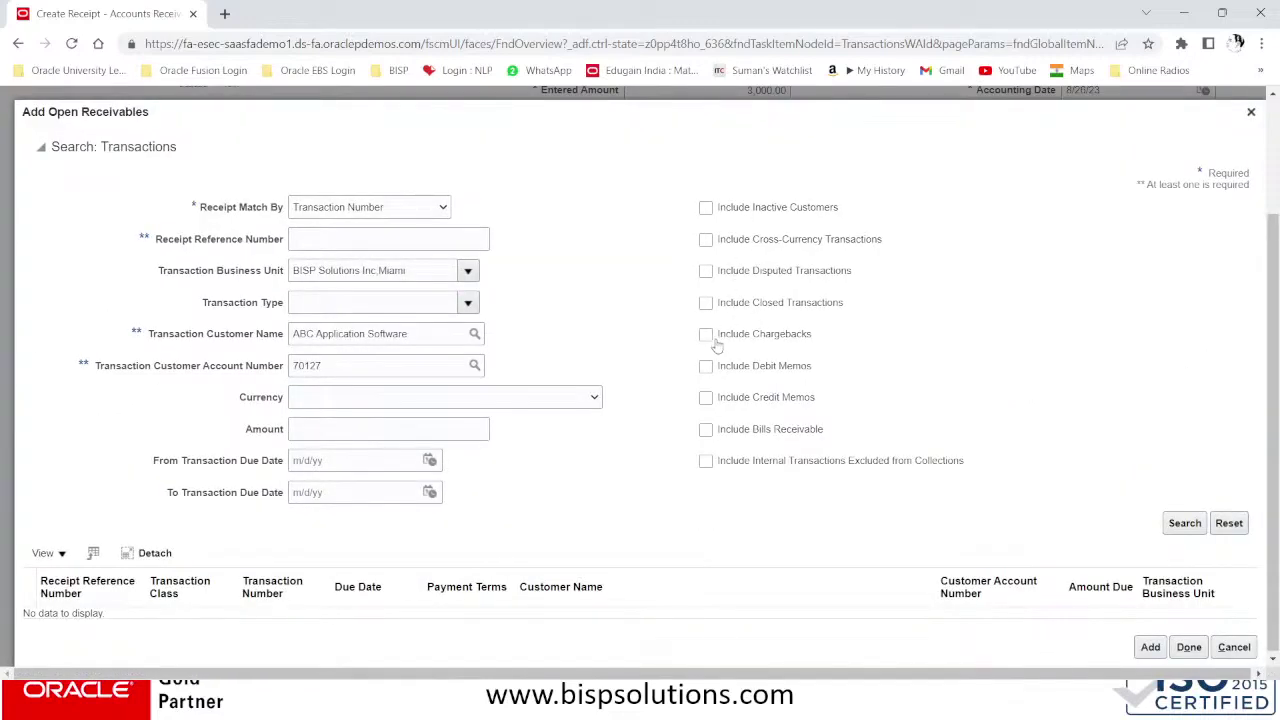
{"action": "left_click", "coordinate": [706, 334]}
{"action": "left_click", "coordinate": [1185, 526]}
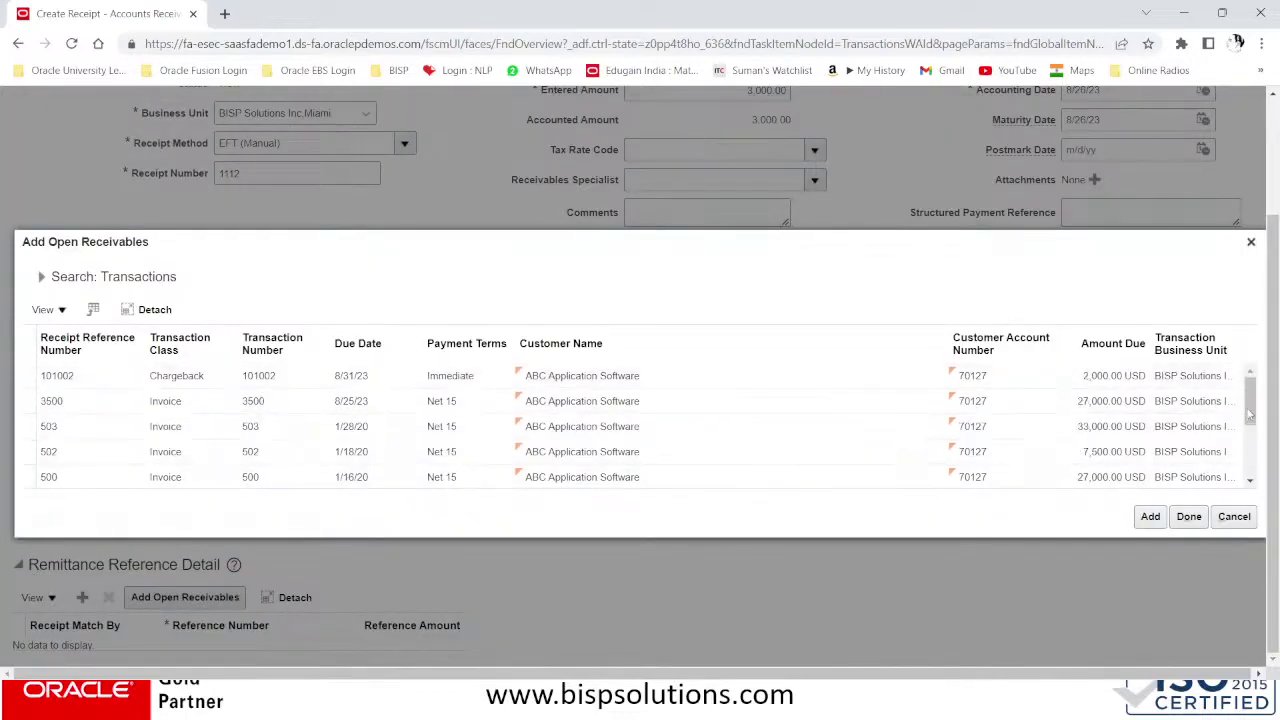
{"action": "left_click_drag", "start_coordinate": [1250, 415], "coordinate": [1262, 459]}
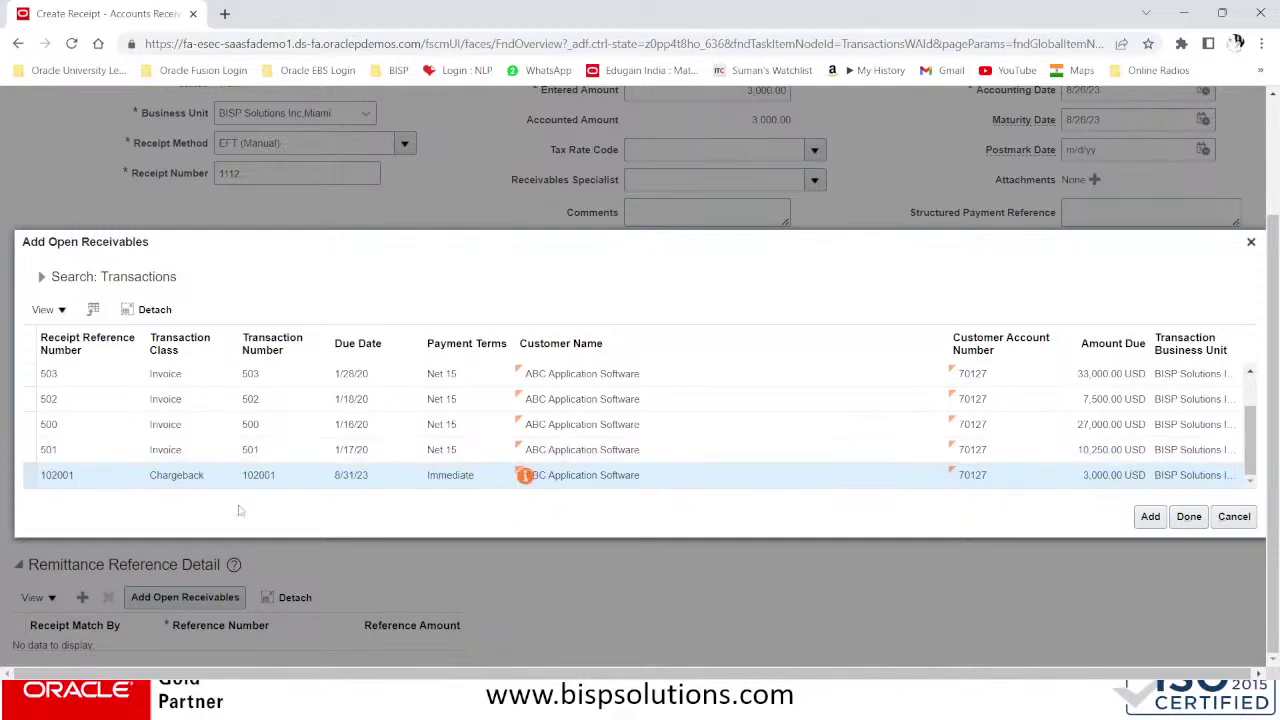
{"action": "left_click", "coordinate": [1155, 517]}
{"action": "left_click", "coordinate": [1191, 521]}
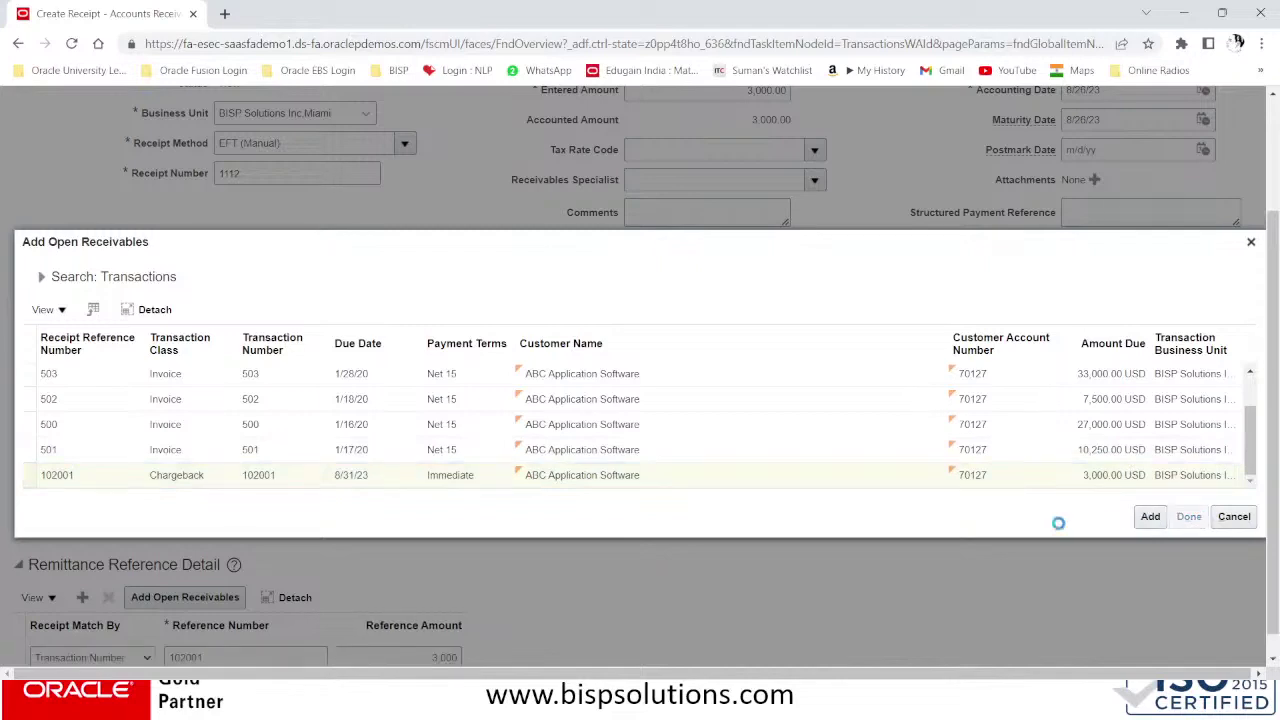
{"action": "scroll", "coordinate": [907, 426], "scroll_direction": "down", "scroll_amount": 1}
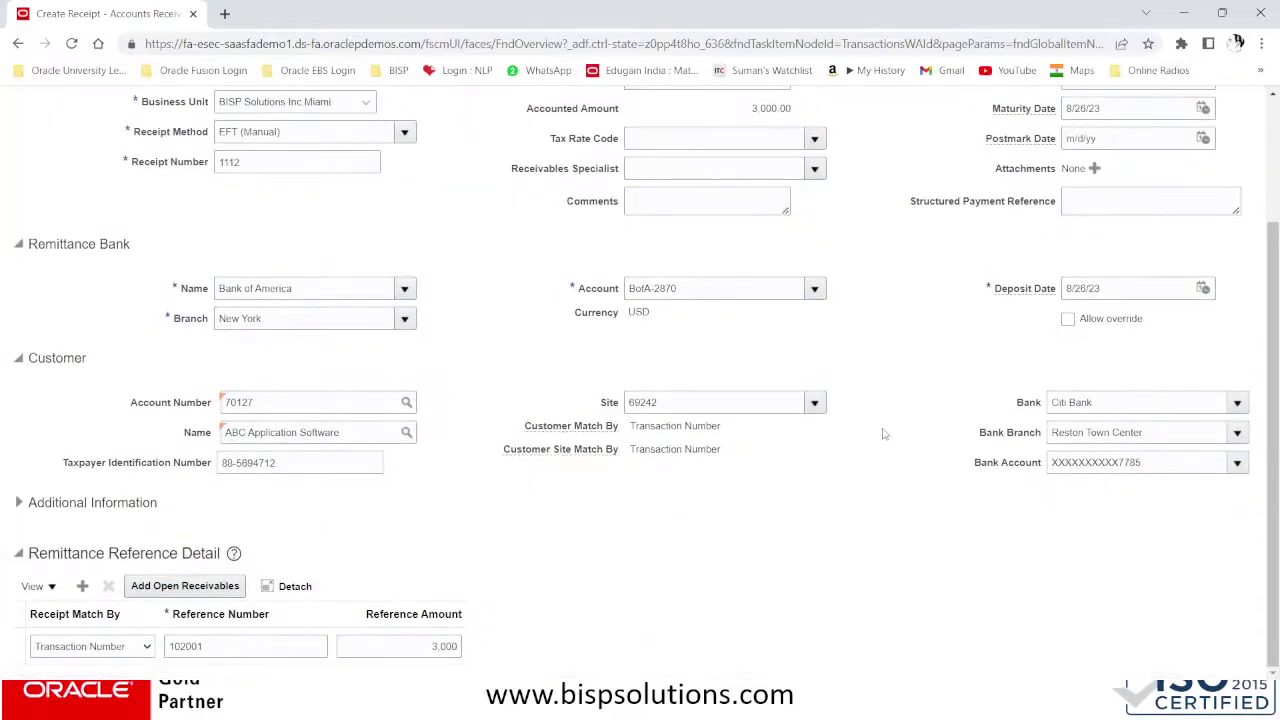
Step: Review the Submit and Create Another options, then leave the receipt form for the Receipts work area
{"action": "scroll", "coordinate": [801, 431], "scroll_direction": "up", "scroll_amount": 3}
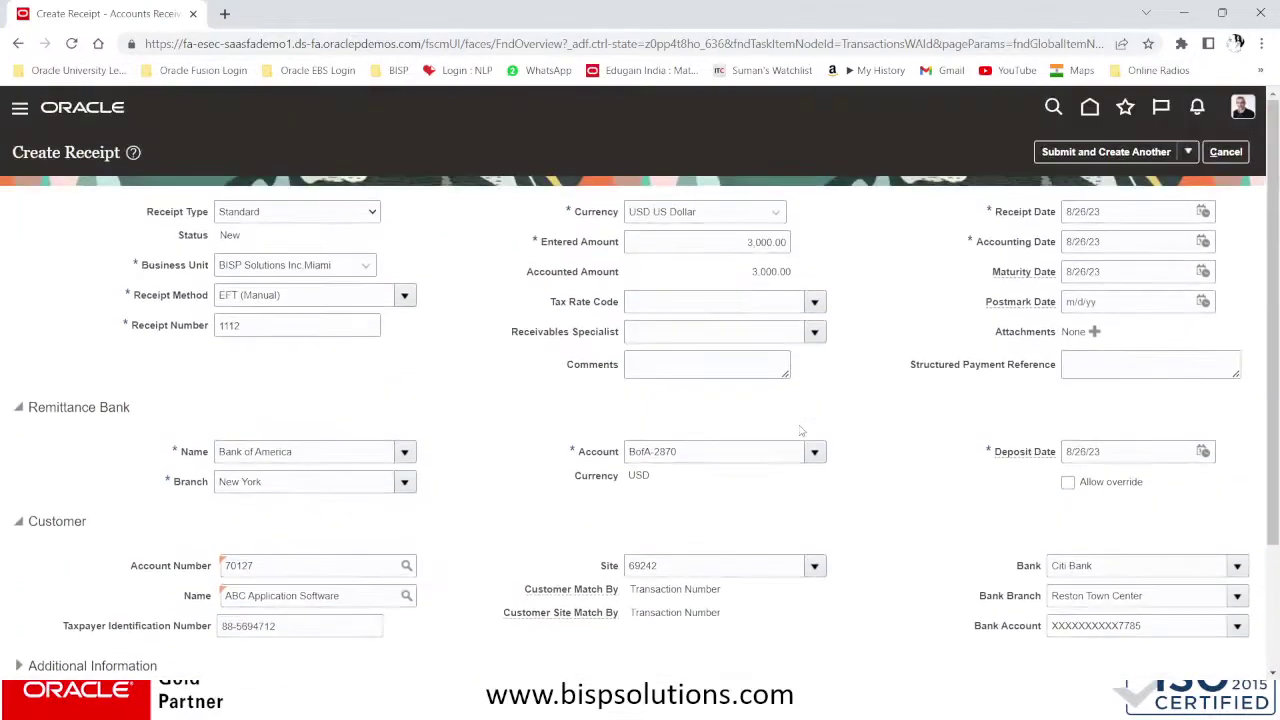
{"action": "left_click", "coordinate": [1187, 153]}
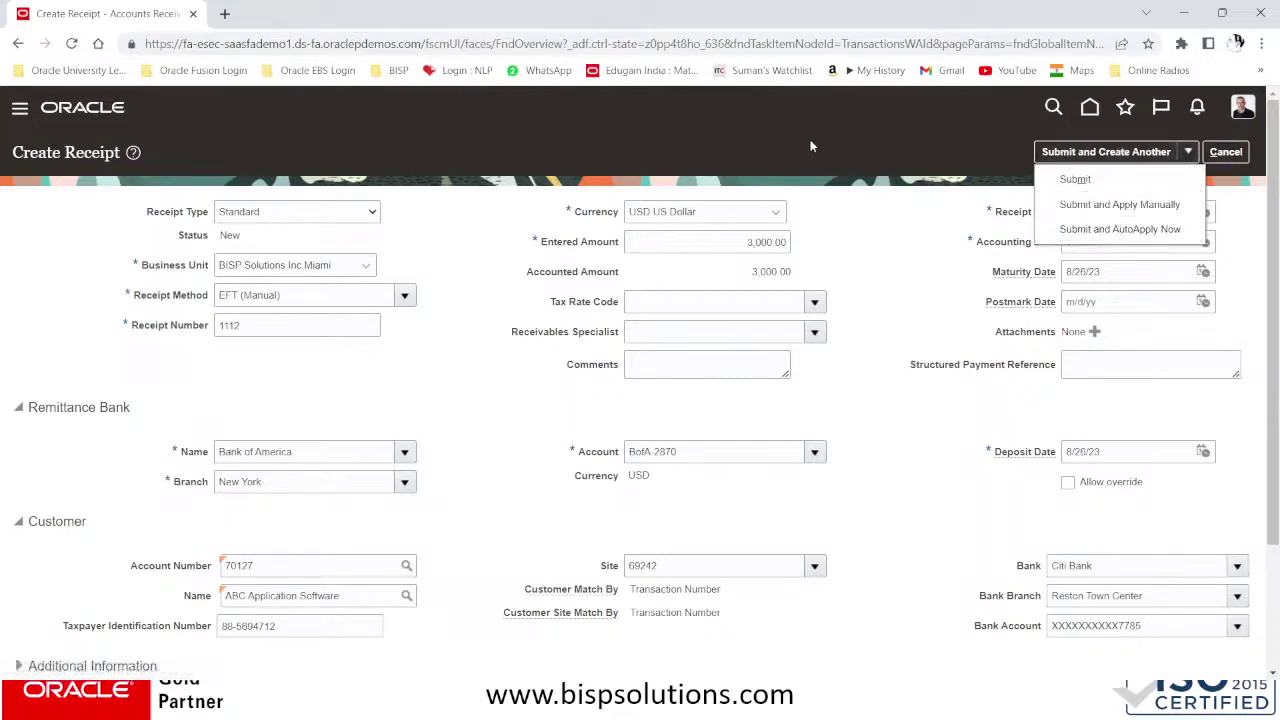
{"action": "left_click", "coordinate": [1237, 152]}
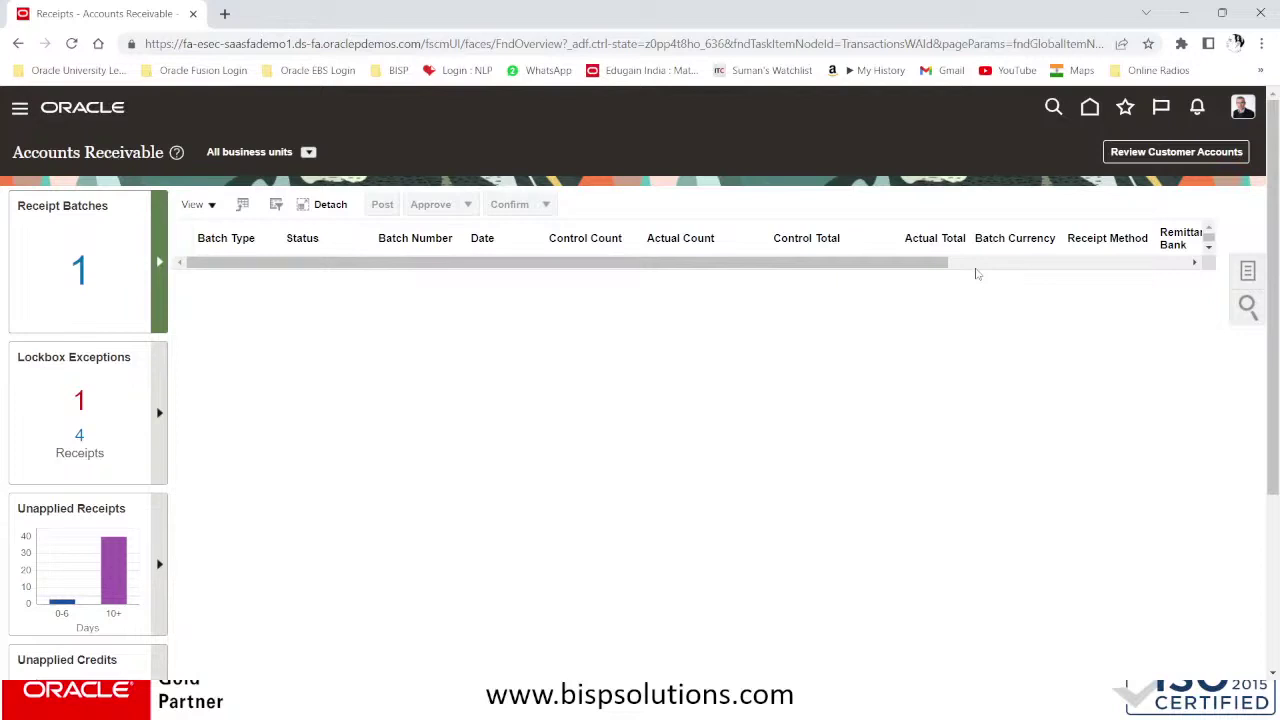
Step: Save the Create Receipts in Spreadsheet template to the OneDrive Desktop folder
{"action": "left_click", "coordinate": [1247, 272]}
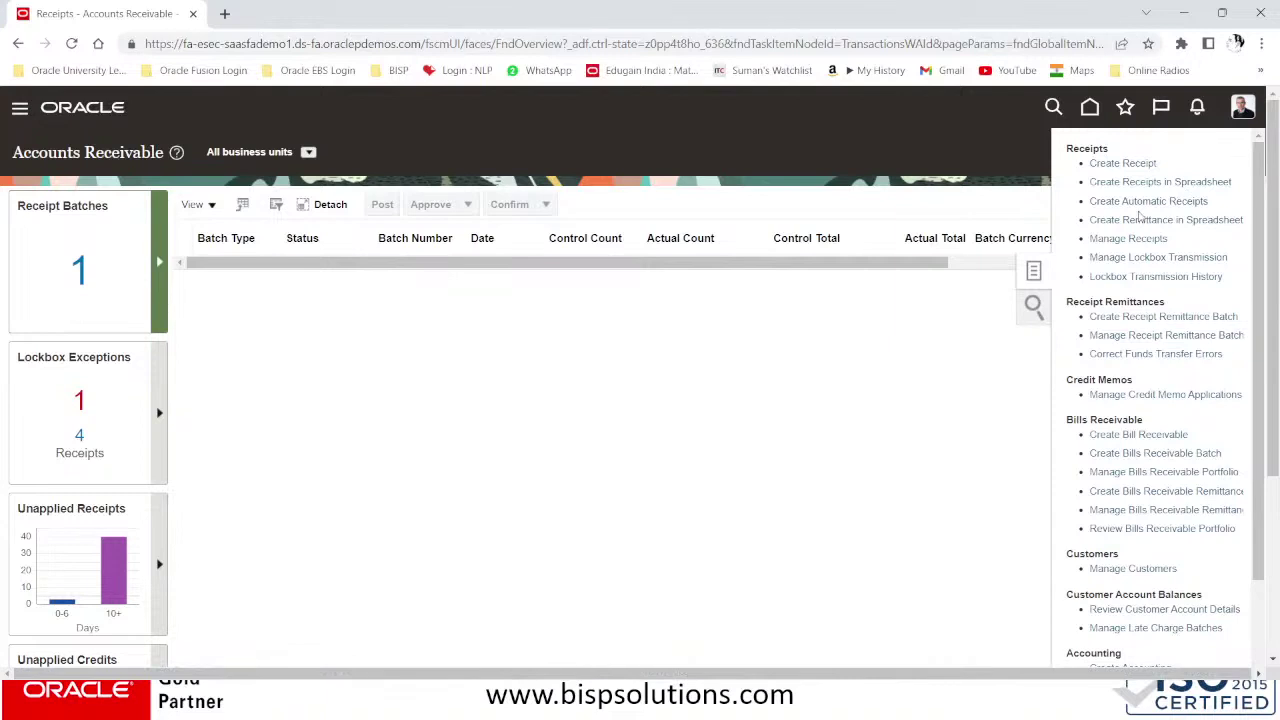
{"action": "left_click", "coordinate": [1158, 184]}
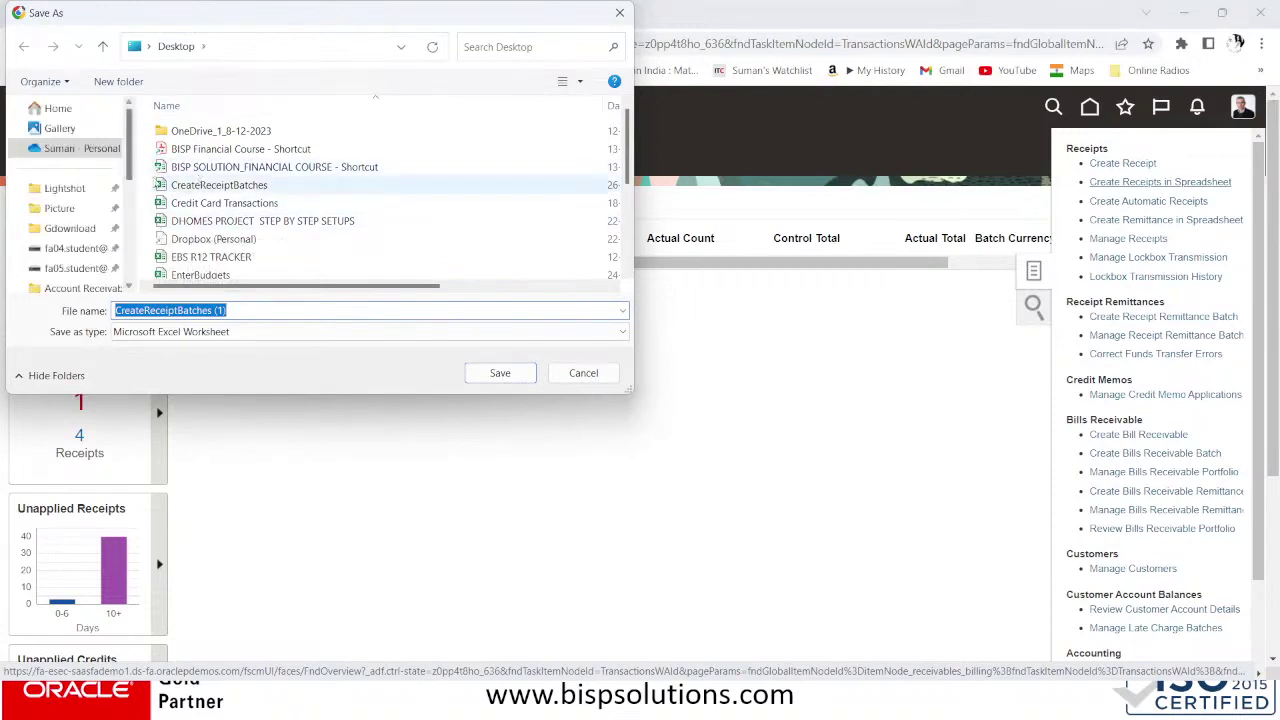
{"action": "left_click_drag", "start_coordinate": [131, 166], "coordinate": [132, 185]}
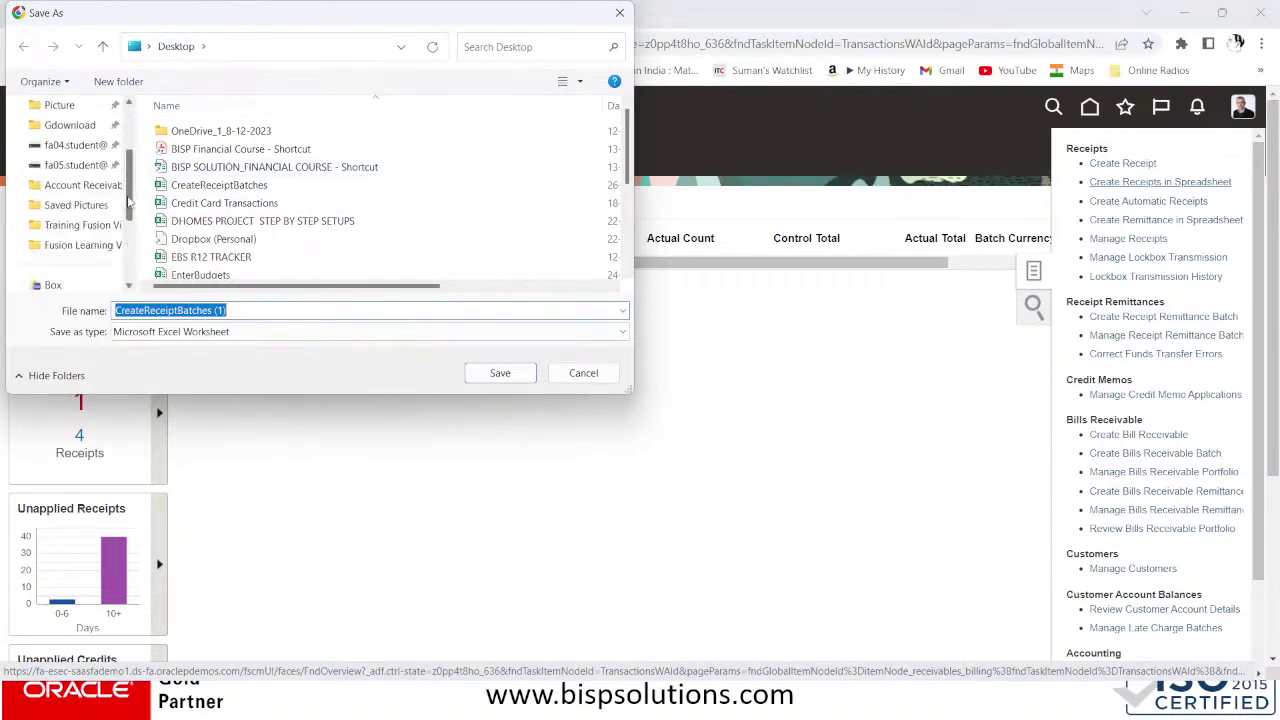
{"action": "scroll", "coordinate": [117, 222], "scroll_direction": "down", "scroll_amount": 1}
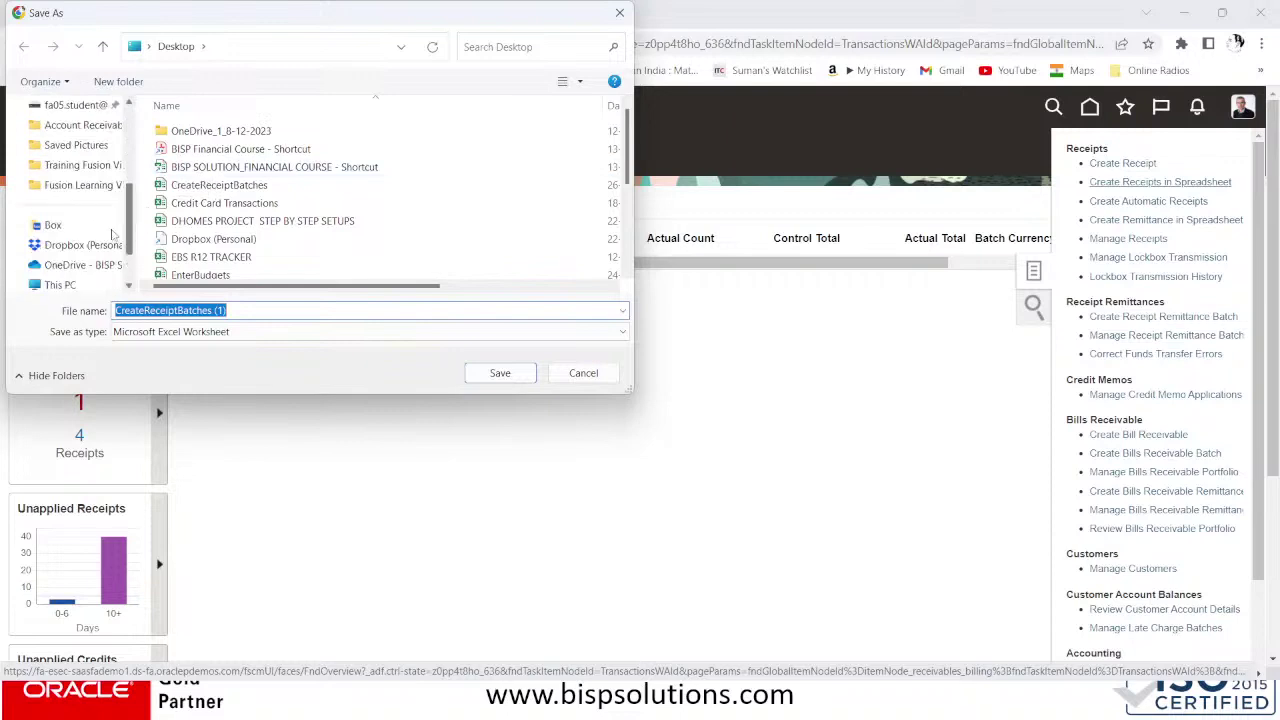
{"action": "scroll", "coordinate": [45, 275], "scroll_direction": "down", "scroll_amount": 1}
{"action": "left_click", "coordinate": [70, 245]}
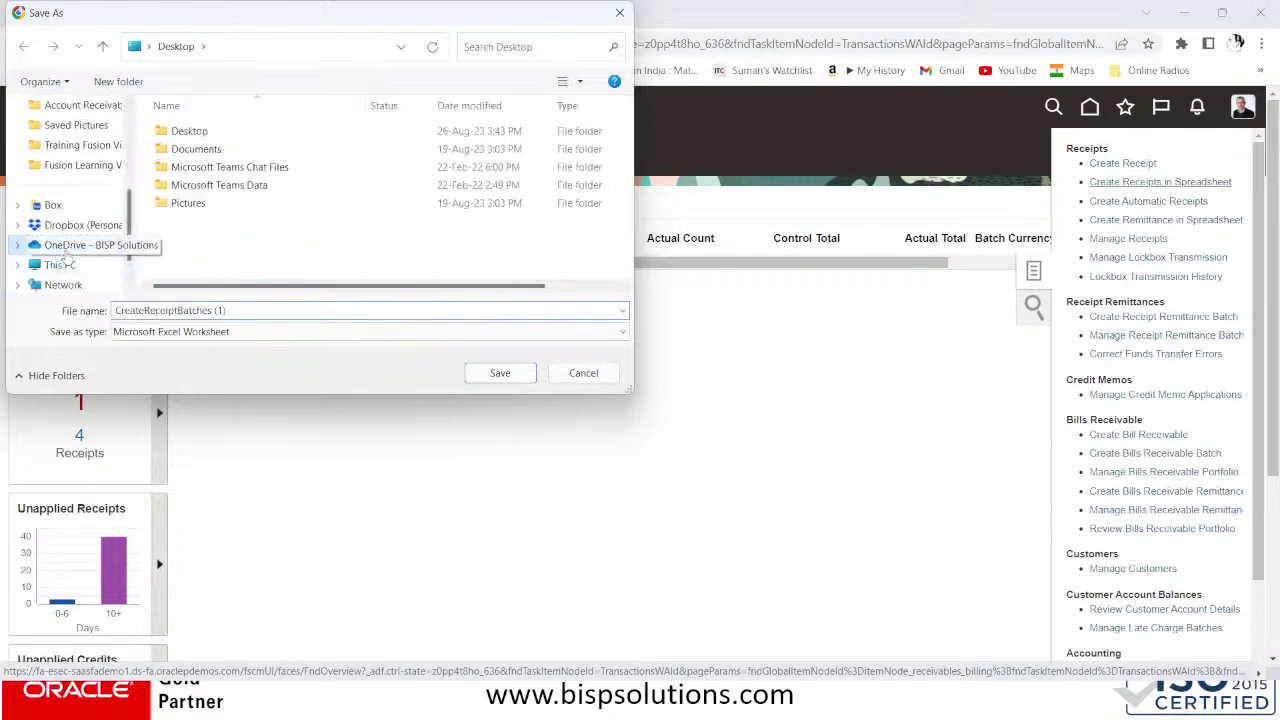
{"action": "left_click", "coordinate": [203, 131]}
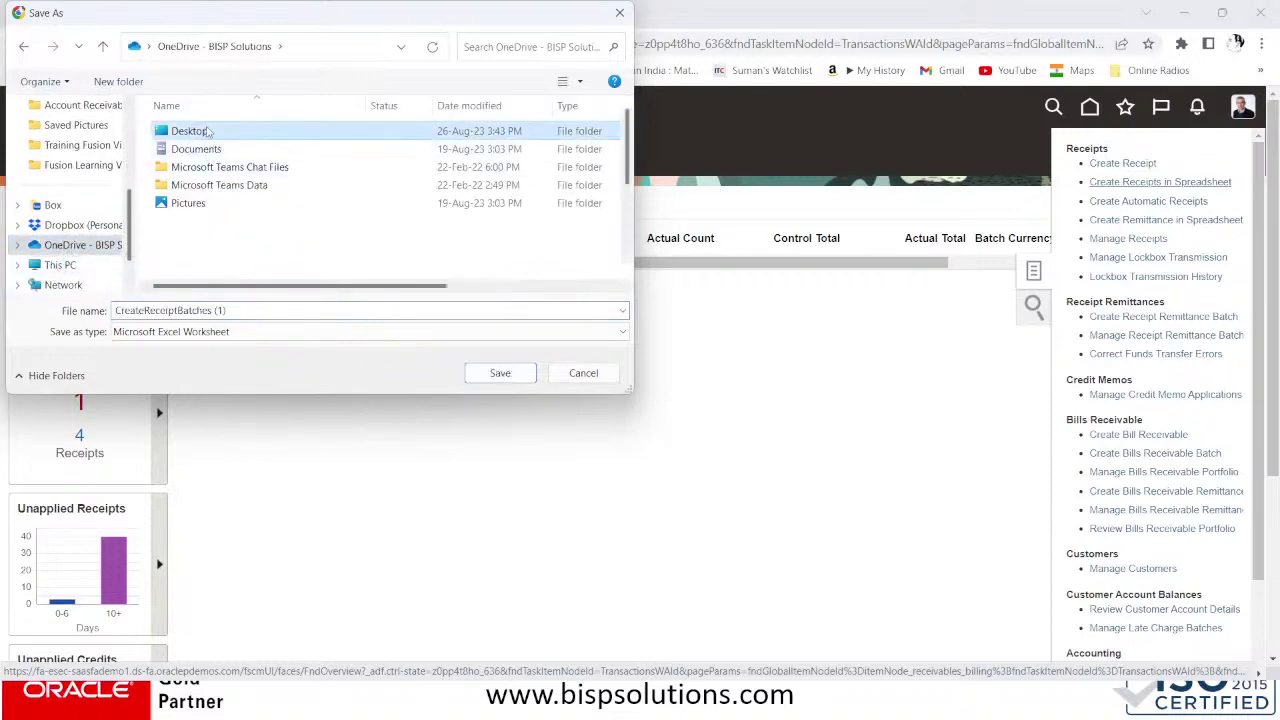
{"action": "double_click", "coordinate": [205, 131]}
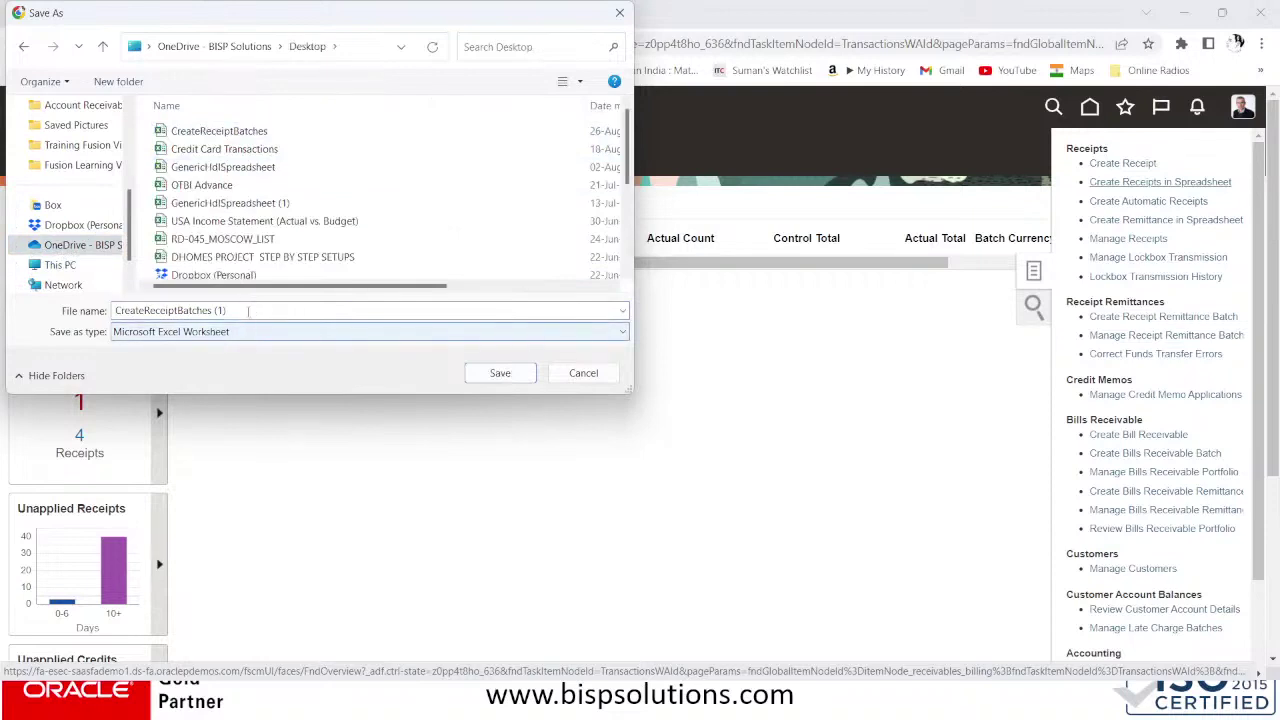
{"action": "left_click", "coordinate": [500, 374]}
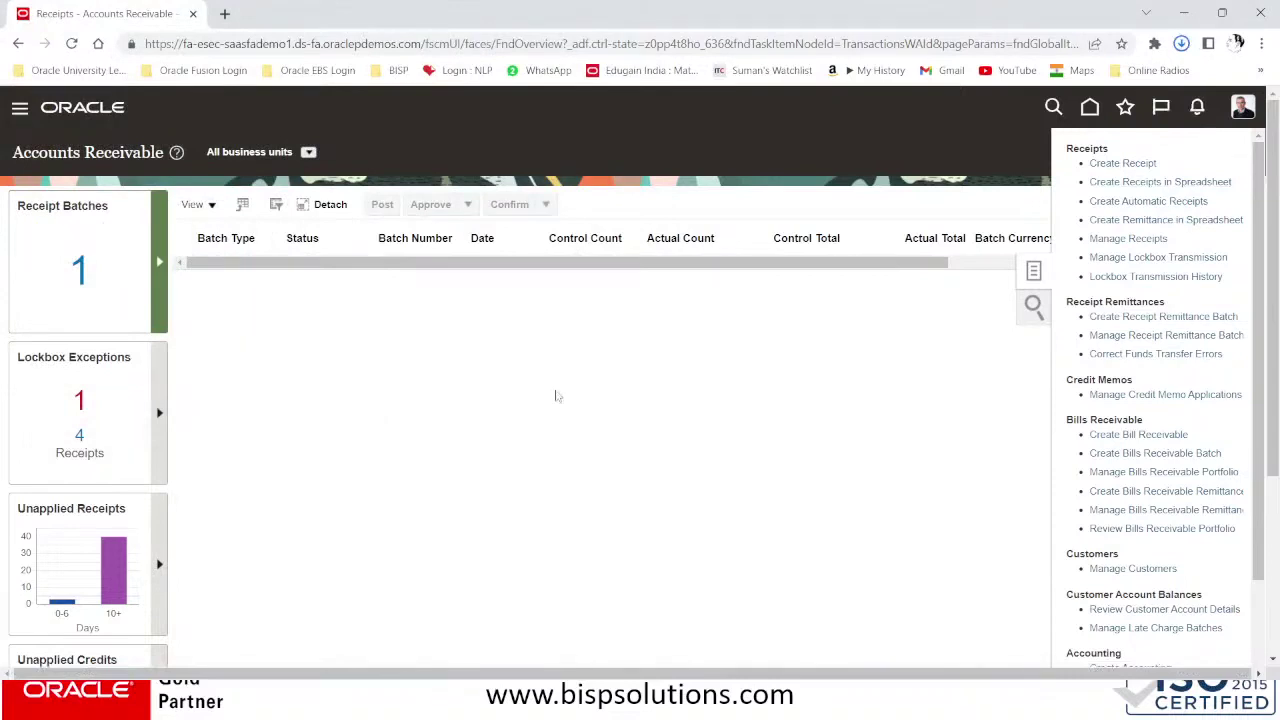
Step: Close the Tasks panel and confirm CreateReceiptBatches (1).xlsx finished downloading
{"action": "left_click", "coordinate": [597, 403]}
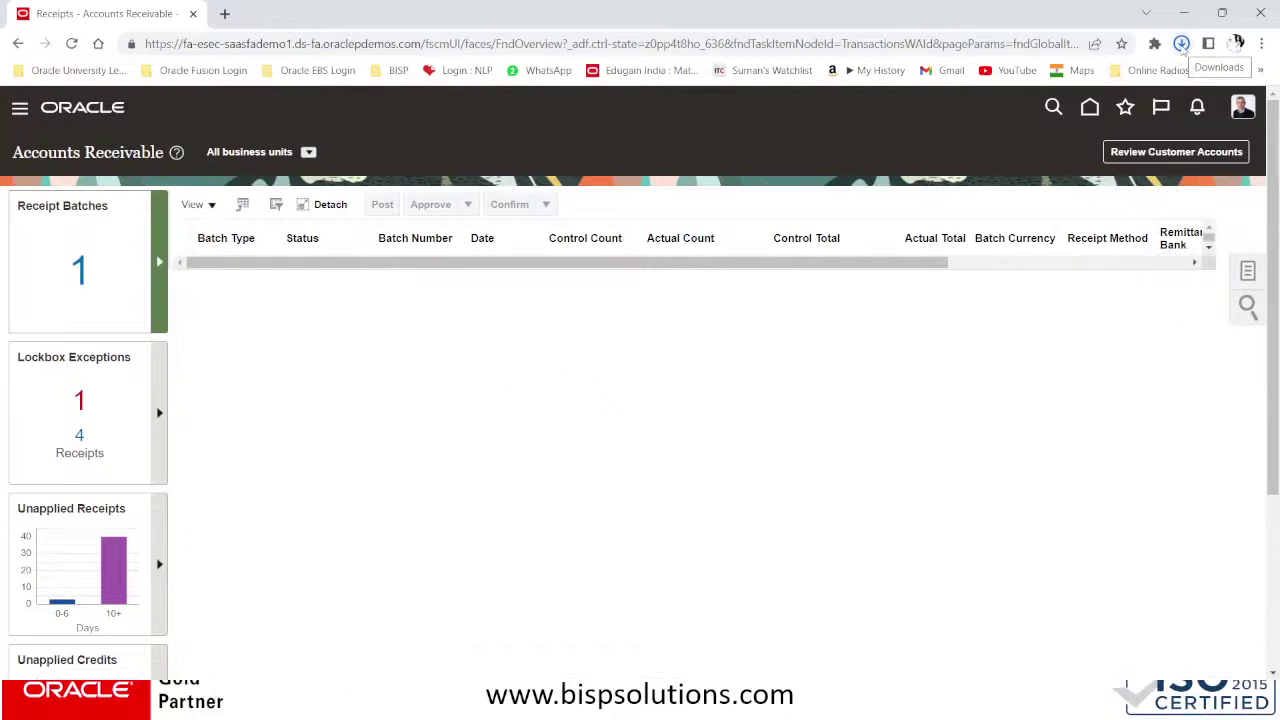
{"action": "left_click", "coordinate": [1182, 44]}
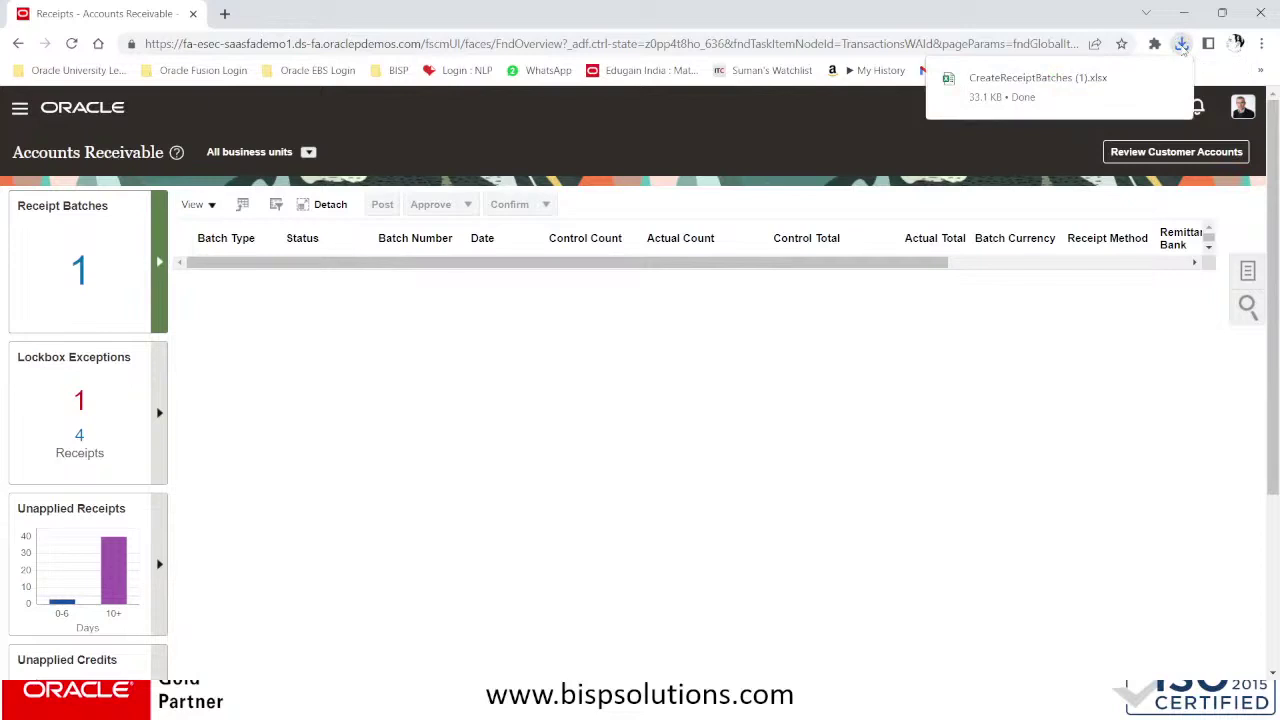
{"action": "left_click", "coordinate": [1182, 44]}
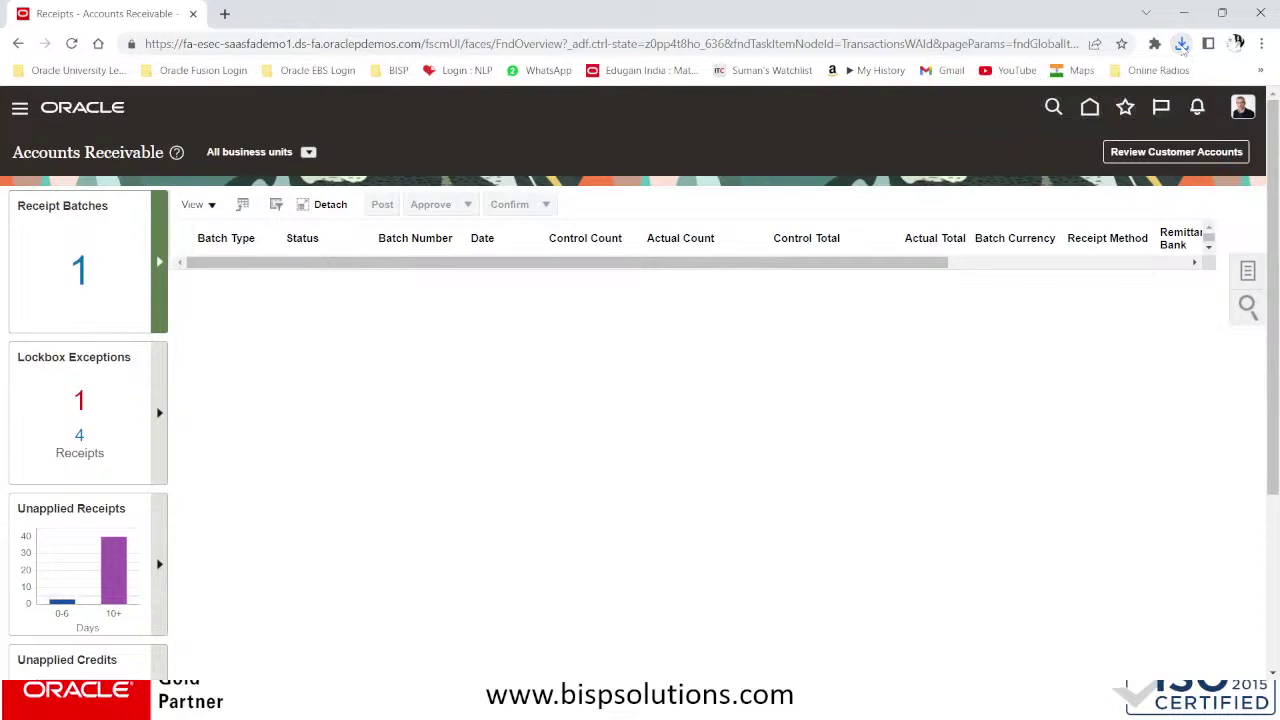
Step: Open CreateReceiptBatches (1).xlsx from Chrome's downloads list in Excel
{"action": "left_click", "coordinate": [1182, 44]}
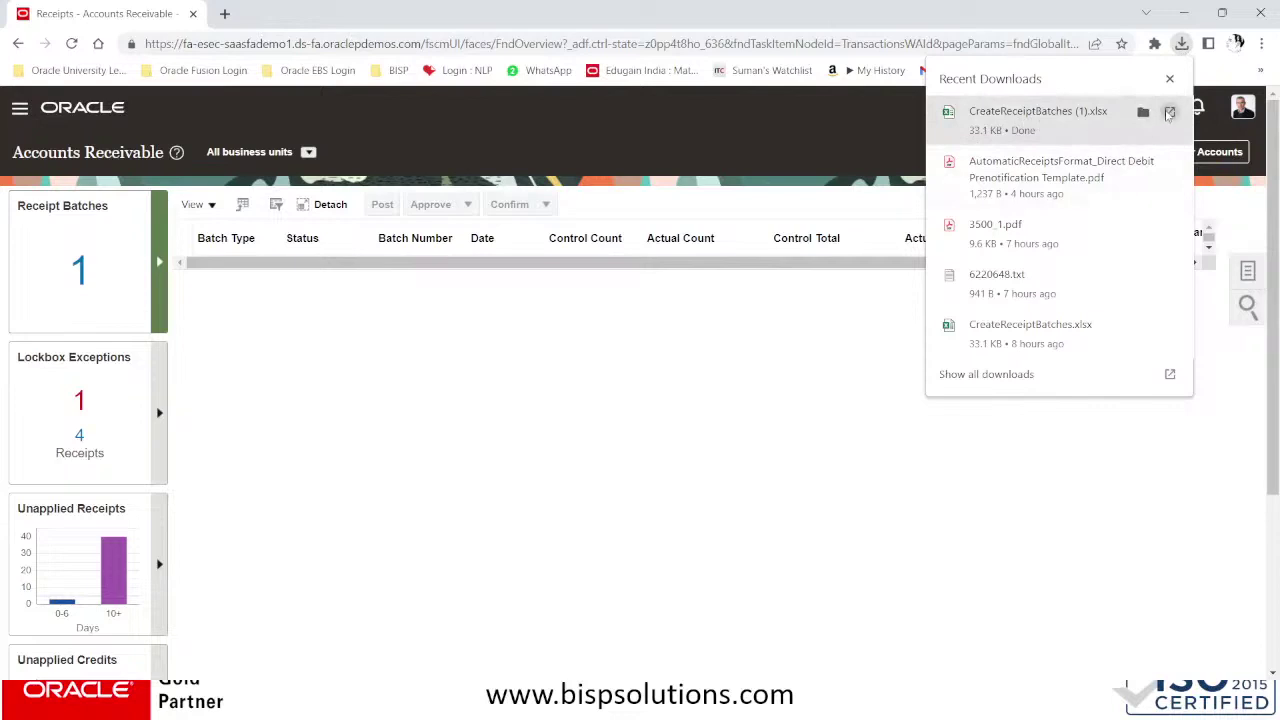
{"action": "left_click", "coordinate": [1108, 113]}
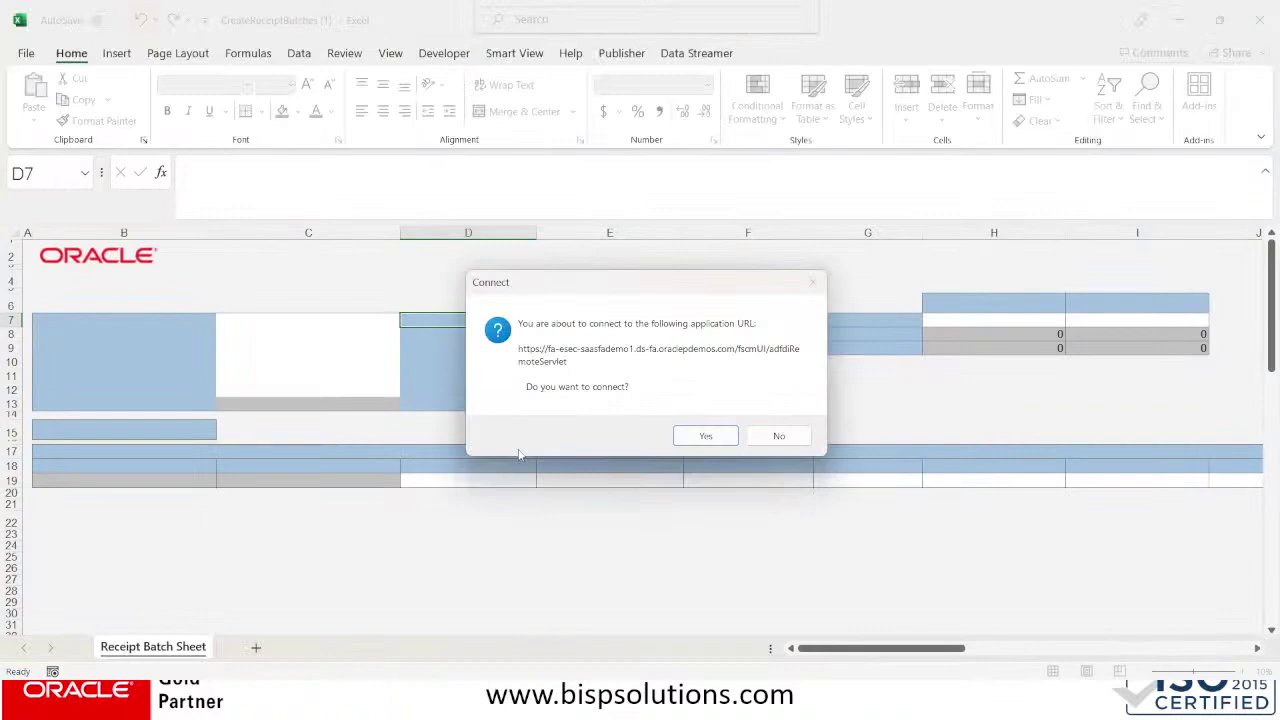
Step: Accept the Oracle connection prompt and sign in with the user ID and pasted password
{"action": "left_click", "coordinate": [716, 436]}
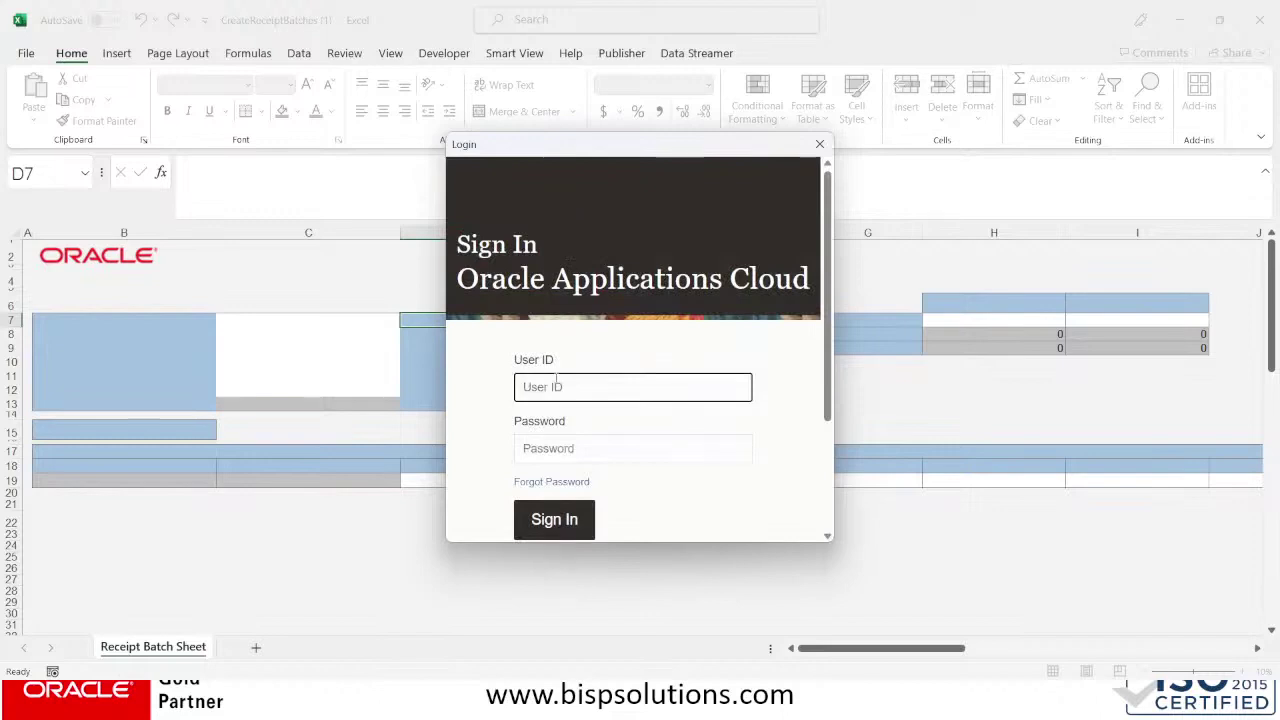
{"action": "type", "text": "suman"}
{"action": "key", "text": "BackSpace"}
{"action": "key", "text": "BackSpace"}
{"action": "key", "text": "BackSpace"}
{"action": "key", "text": "BackSpace"}
{"action": "key", "text": "BackSpace"}
{"action": "key", "text": "Caps_Lock"}
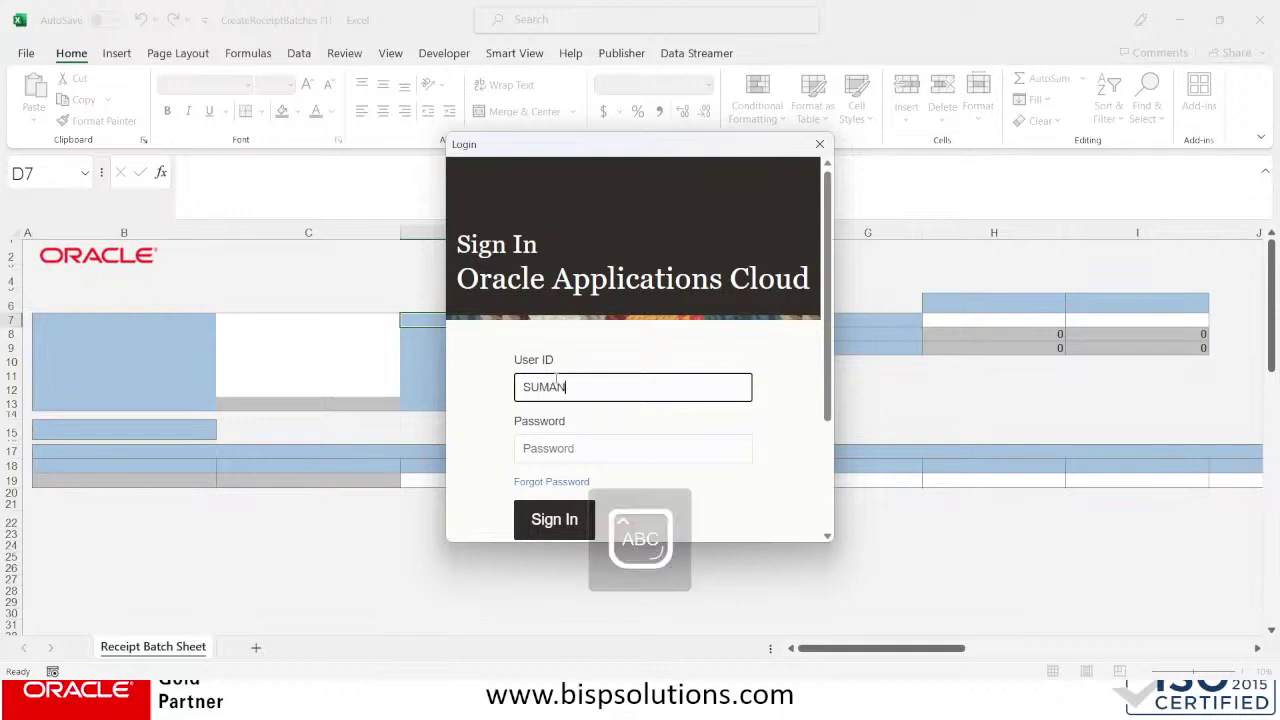
{"action": "key", "text": "Tab"}
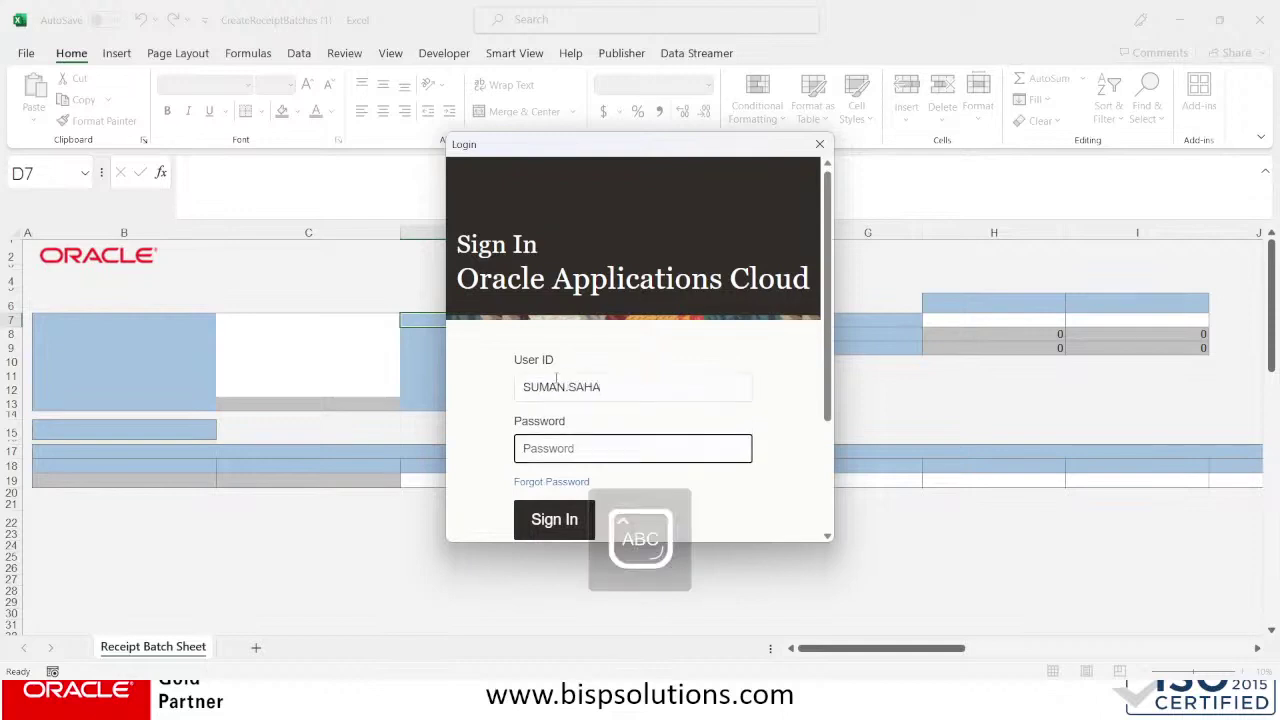
{"action": "key", "text": "super+v"}
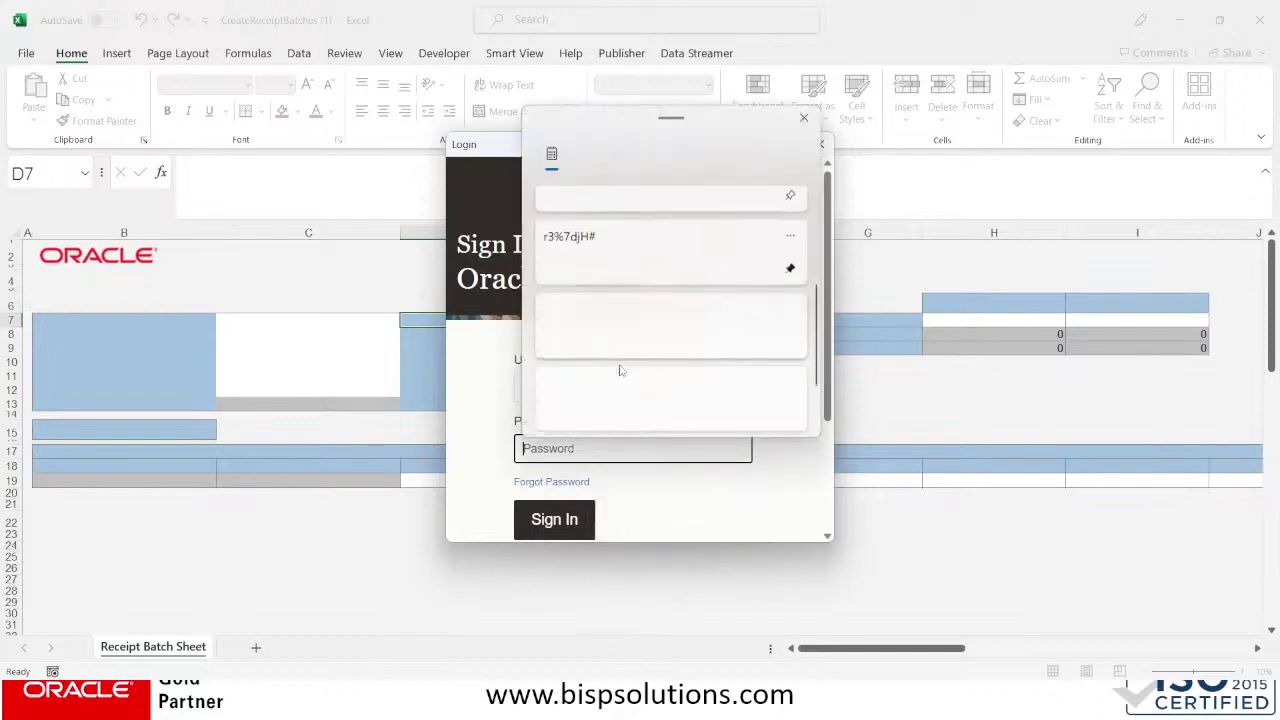
{"action": "scroll", "coordinate": [620, 371], "scroll_direction": "down", "scroll_amount": 2}
{"action": "left_click", "coordinate": [617, 330]}
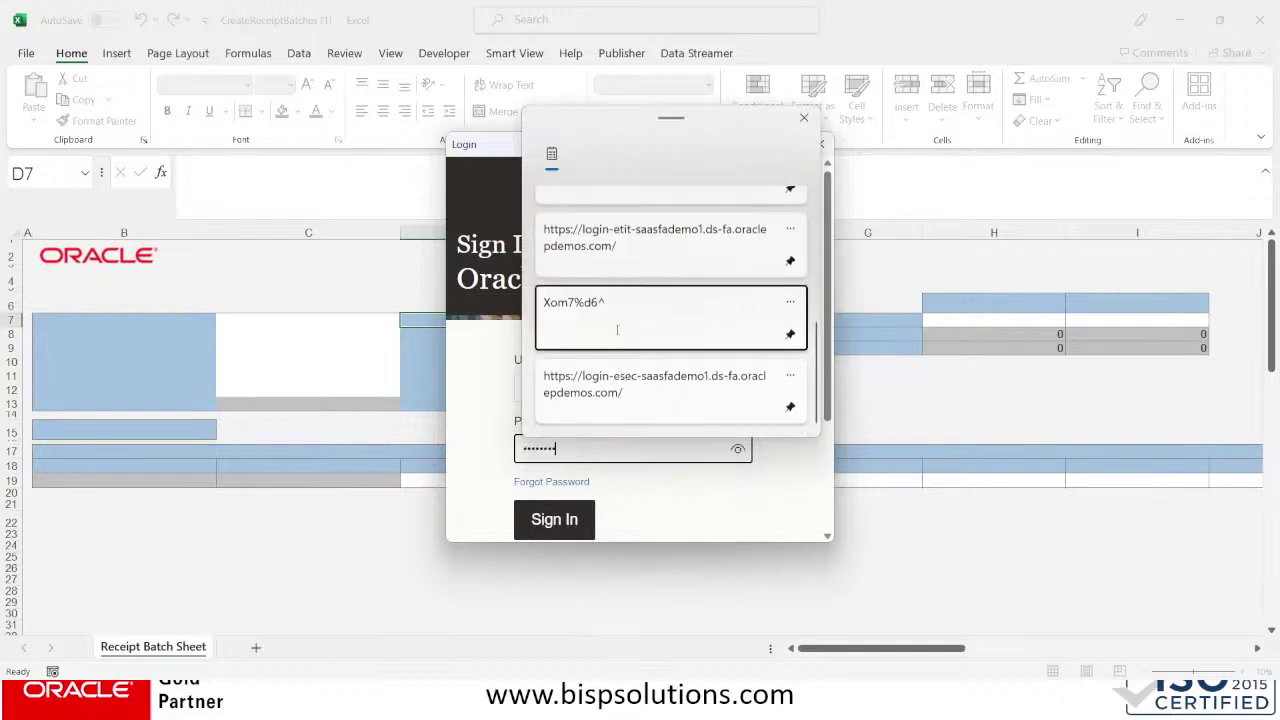
{"action": "left_click", "coordinate": [566, 529]}
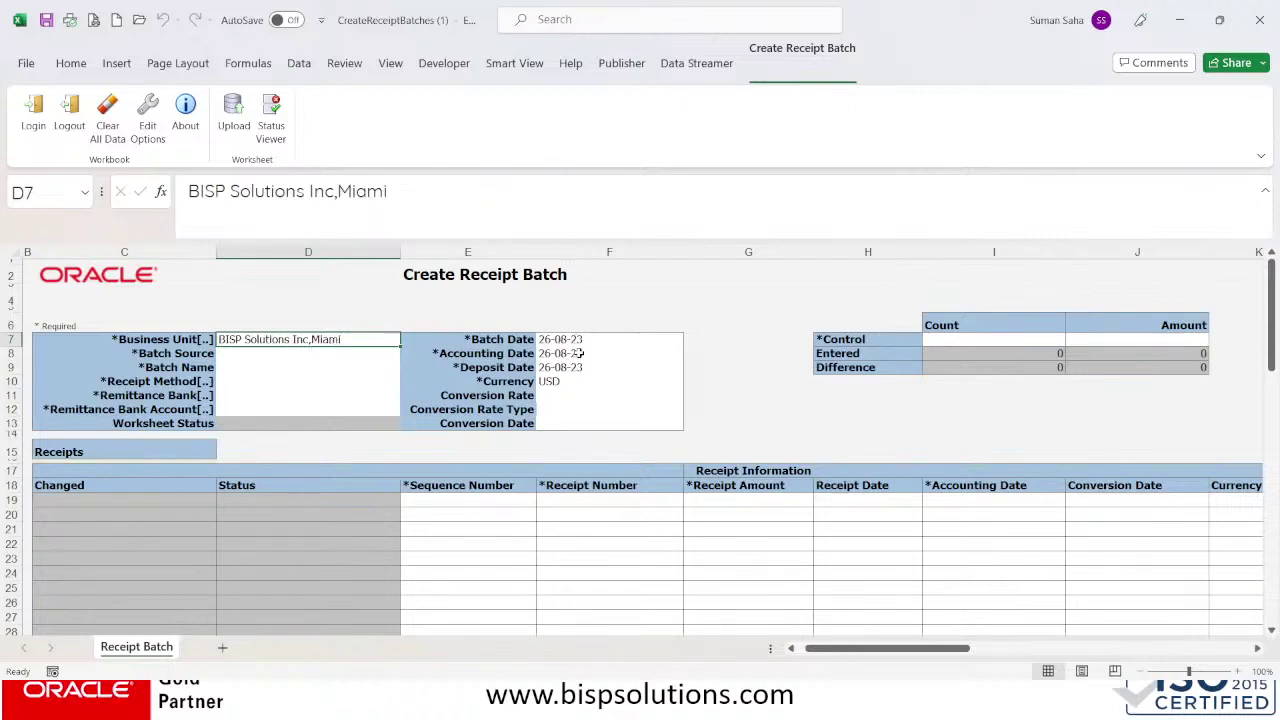
Step: Set the batch source to Cash/Check Deposit and the batch name to 454565
{"action": "left_click", "coordinate": [580, 353]}
{"action": "left_click", "coordinate": [576, 368]}
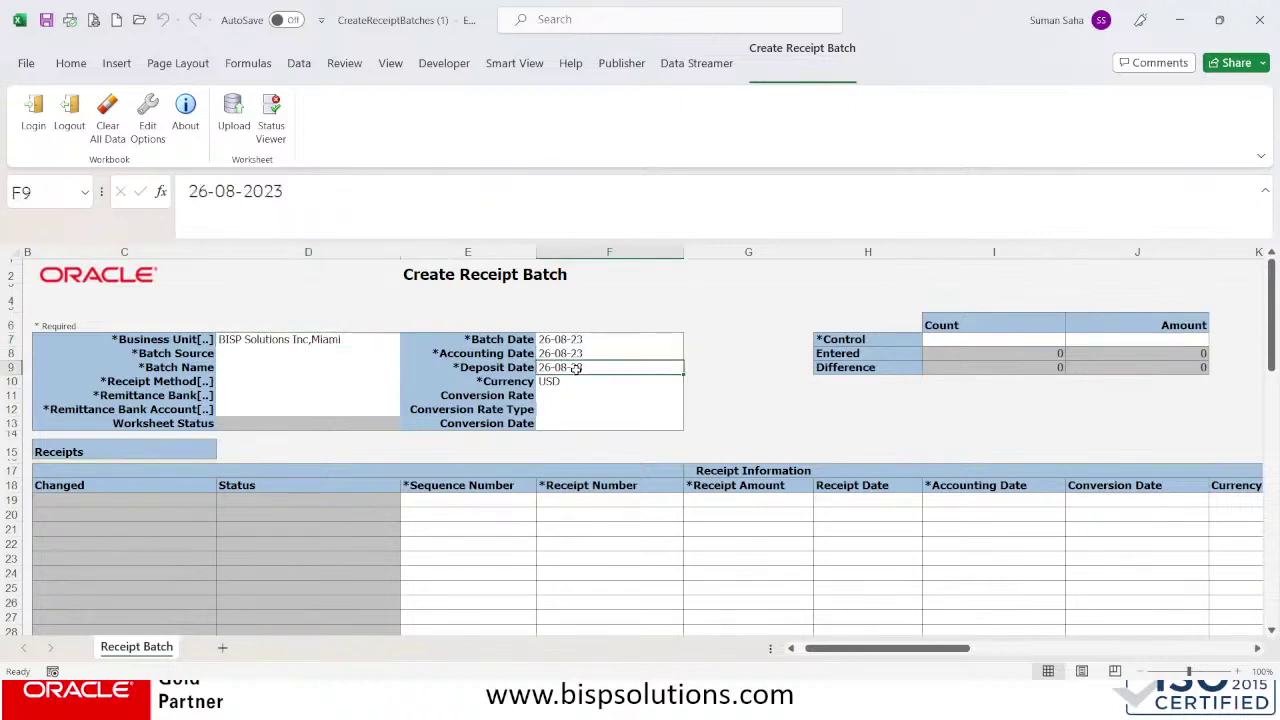
{"action": "left_click", "coordinate": [274, 356]}
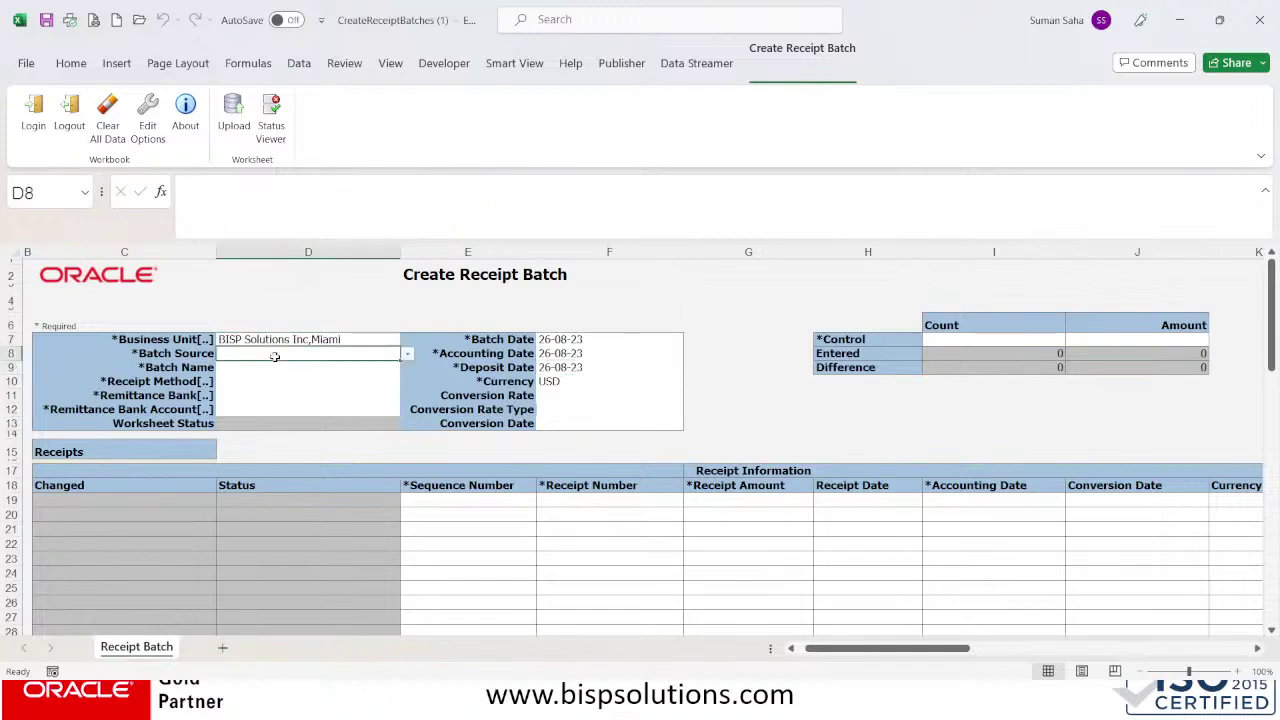
{"action": "left_click", "coordinate": [407, 356]}
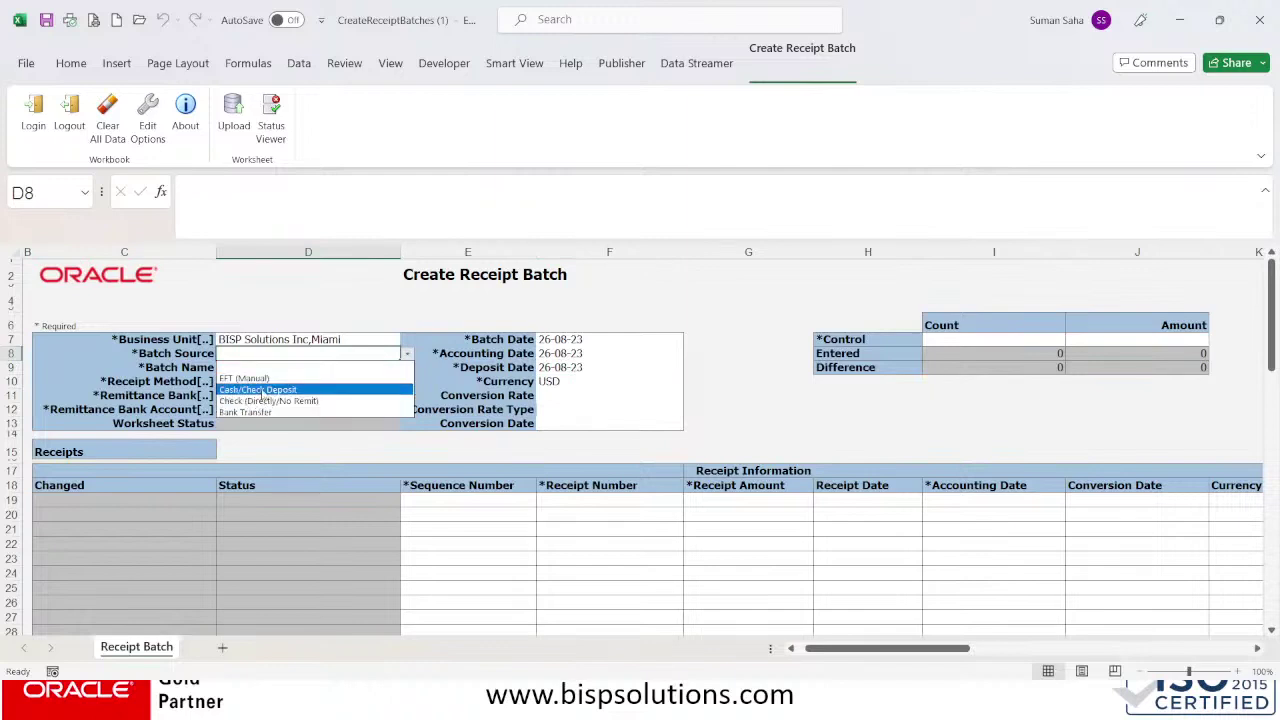
{"action": "left_click", "coordinate": [262, 391]}
{"action": "left_click", "coordinate": [252, 380]}
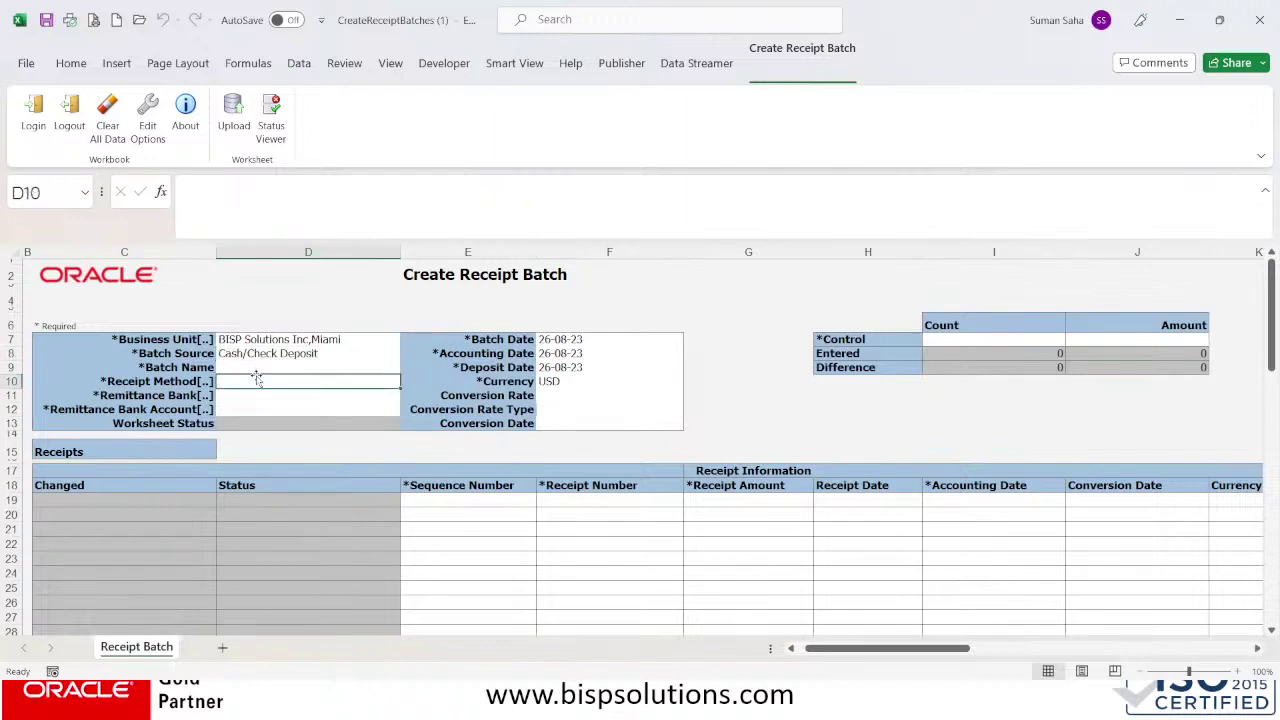
{"action": "left_click", "coordinate": [257, 366]}
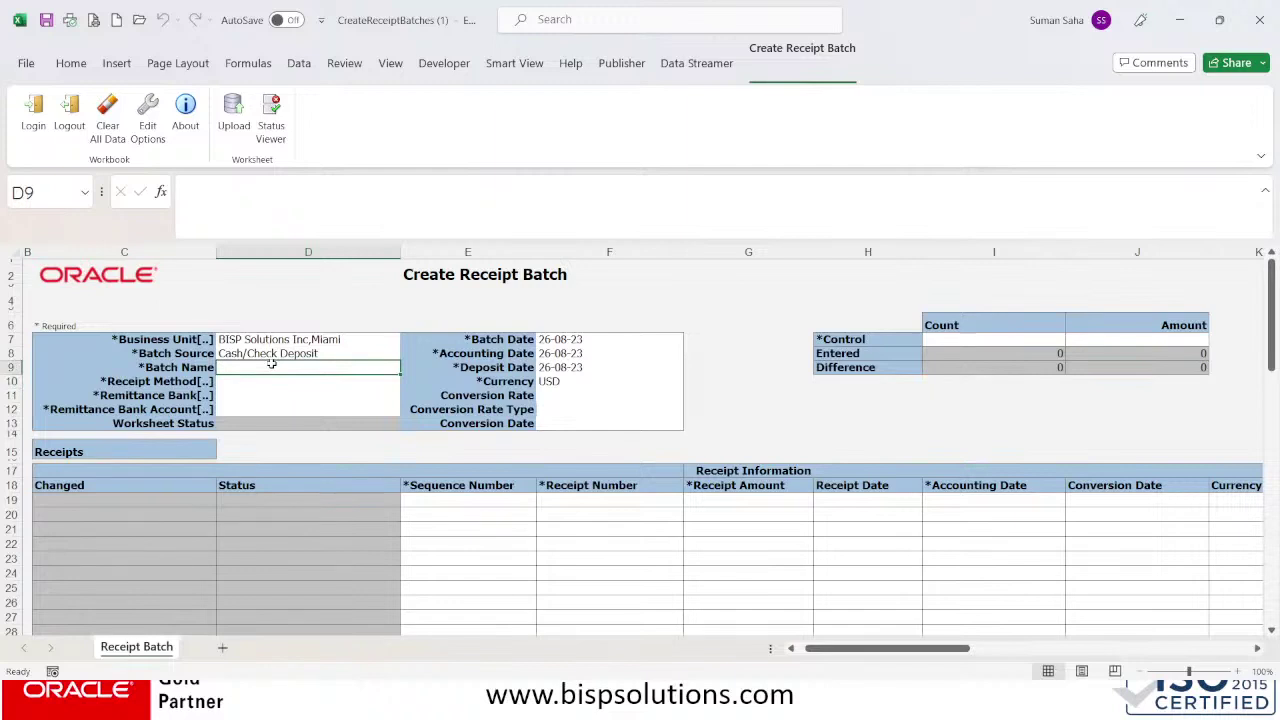
{"action": "type", "text": "4545"}
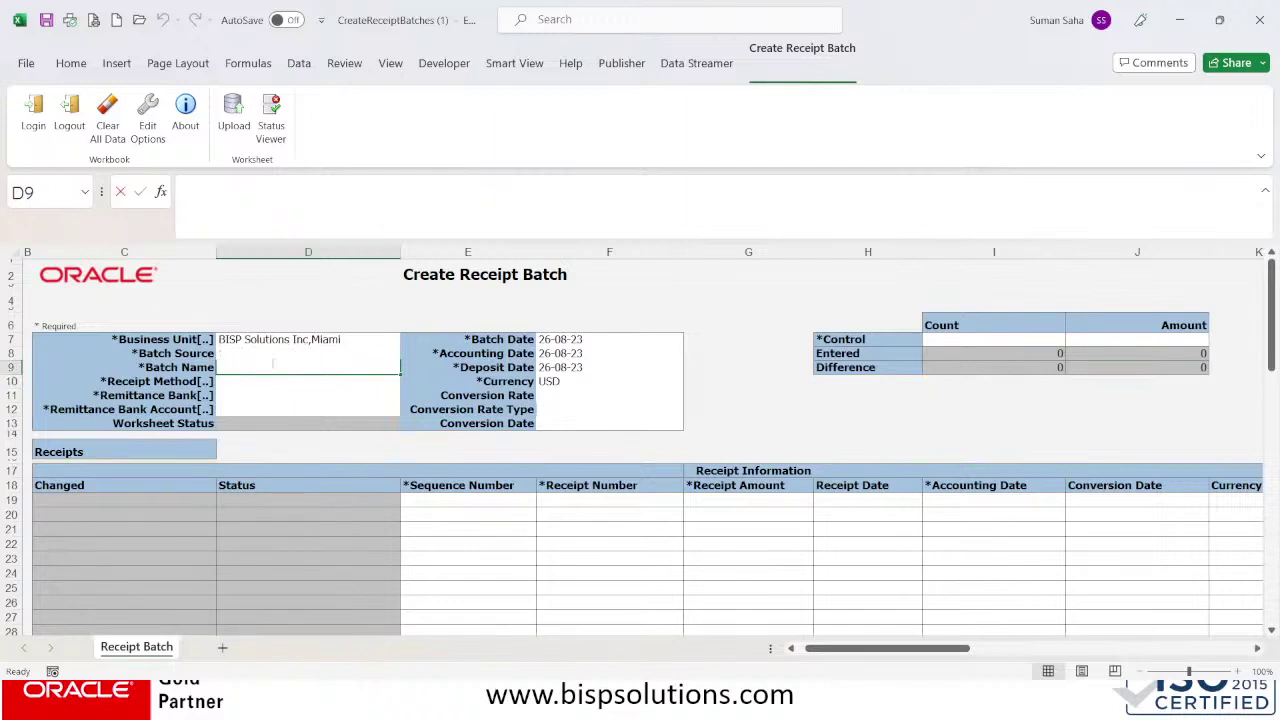
{"action": "type", "text": "6"}
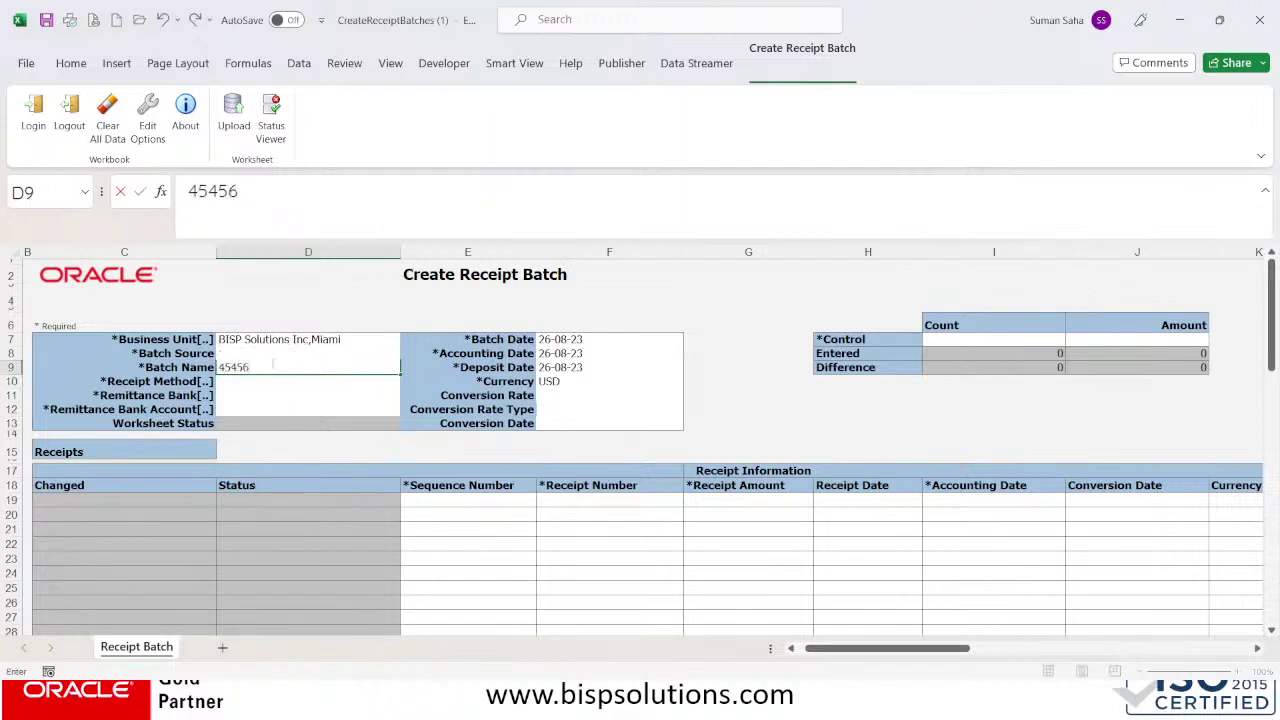
{"action": "type", "text": "5"}
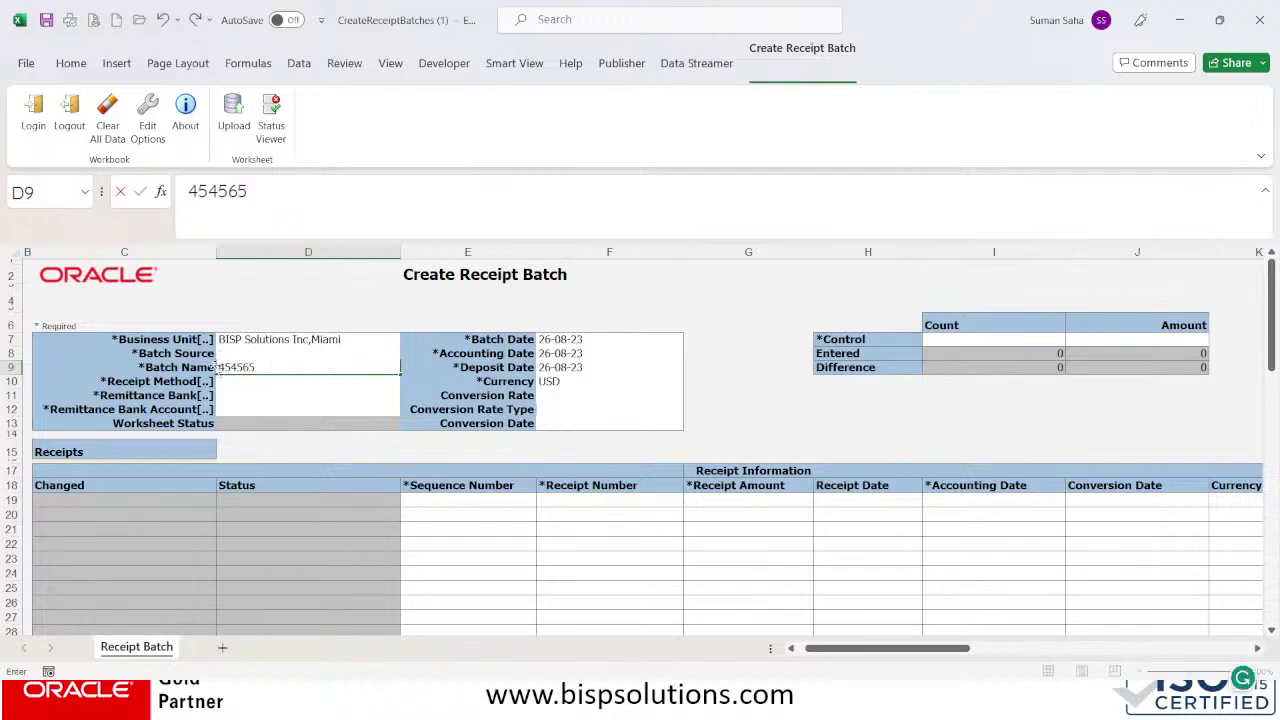
{"action": "left_click", "coordinate": [228, 380]}
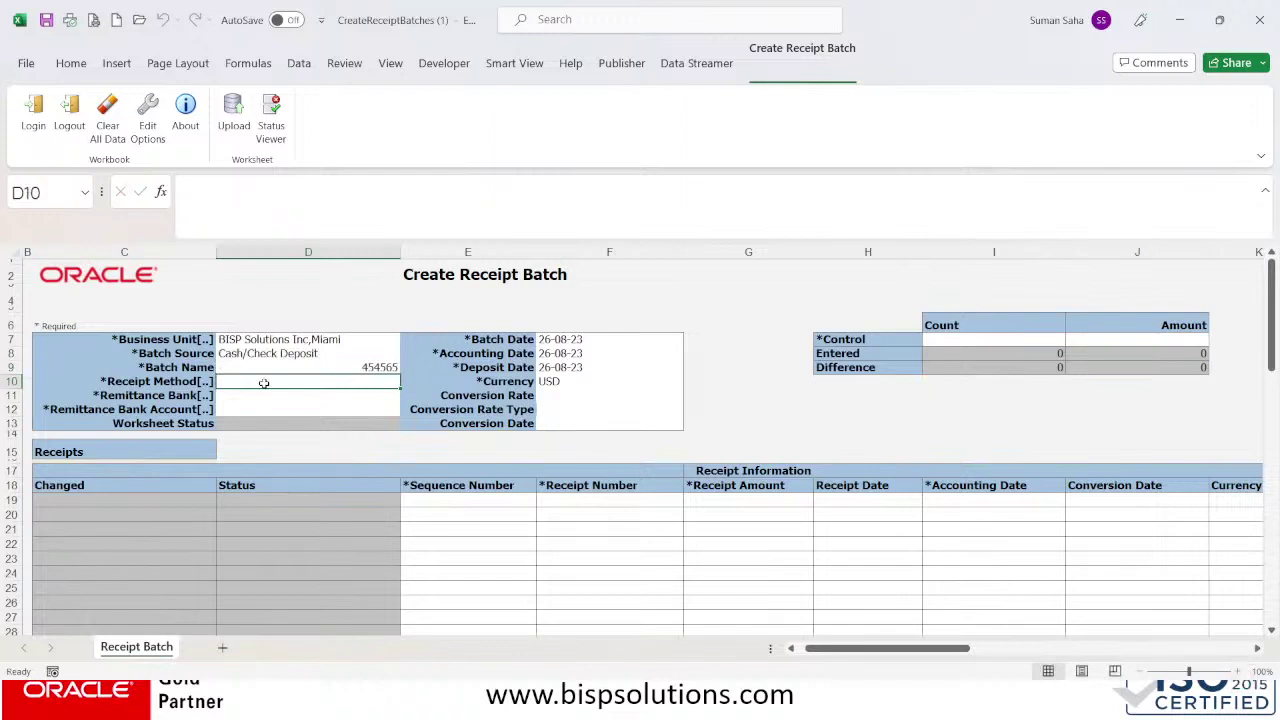
Step: Choose Cash/Check Deposit receipt method and the Bank of America New York remittance account
{"action": "double_click", "coordinate": [263, 383]}
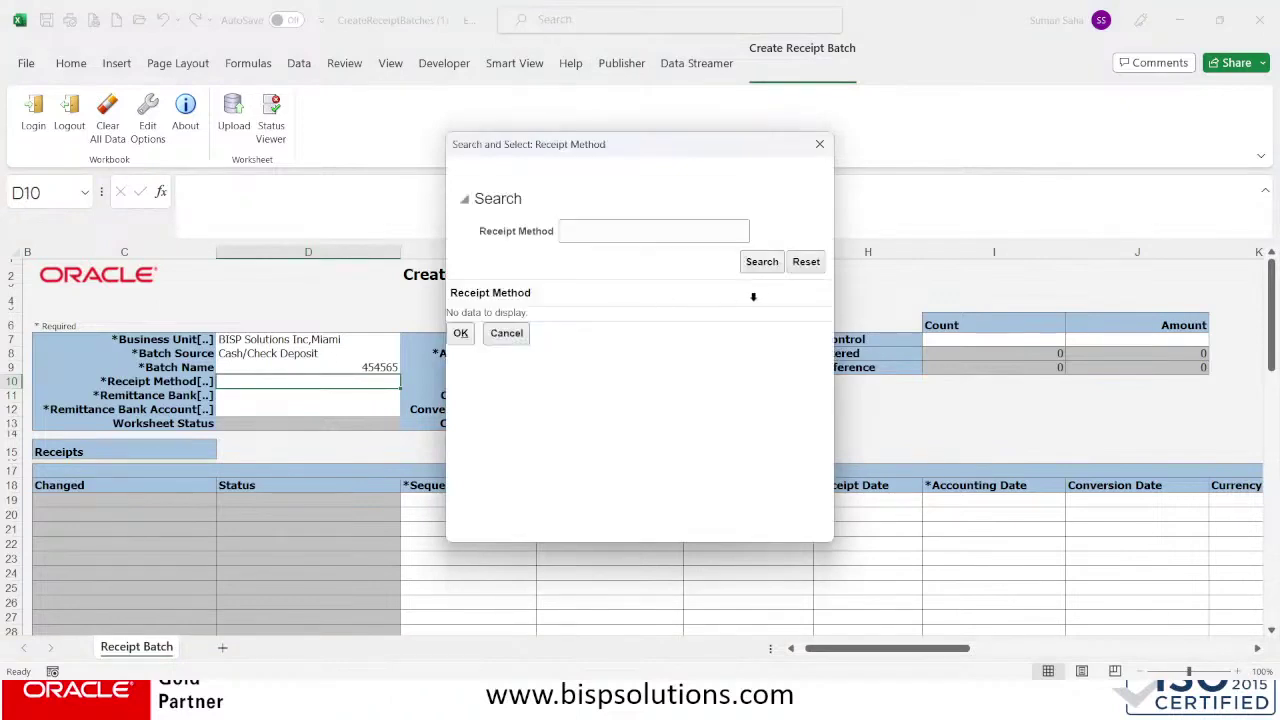
{"action": "left_click", "coordinate": [762, 261]}
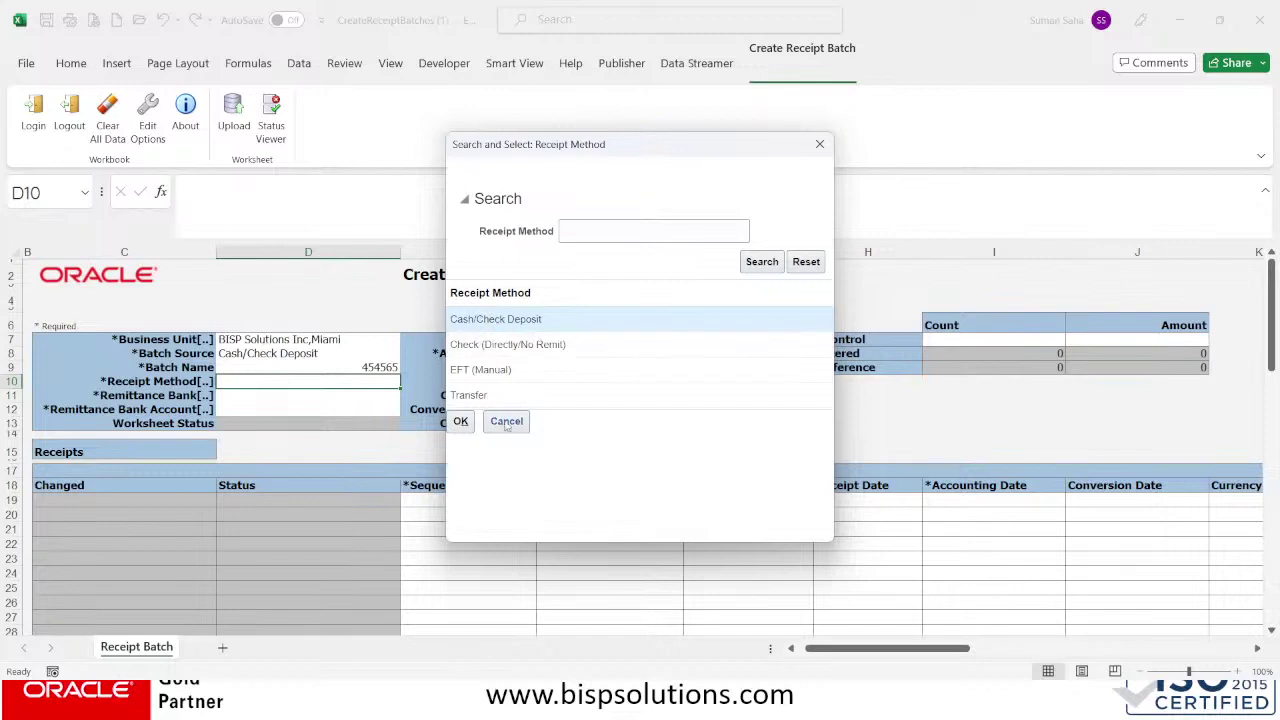
{"action": "left_click", "coordinate": [462, 422]}
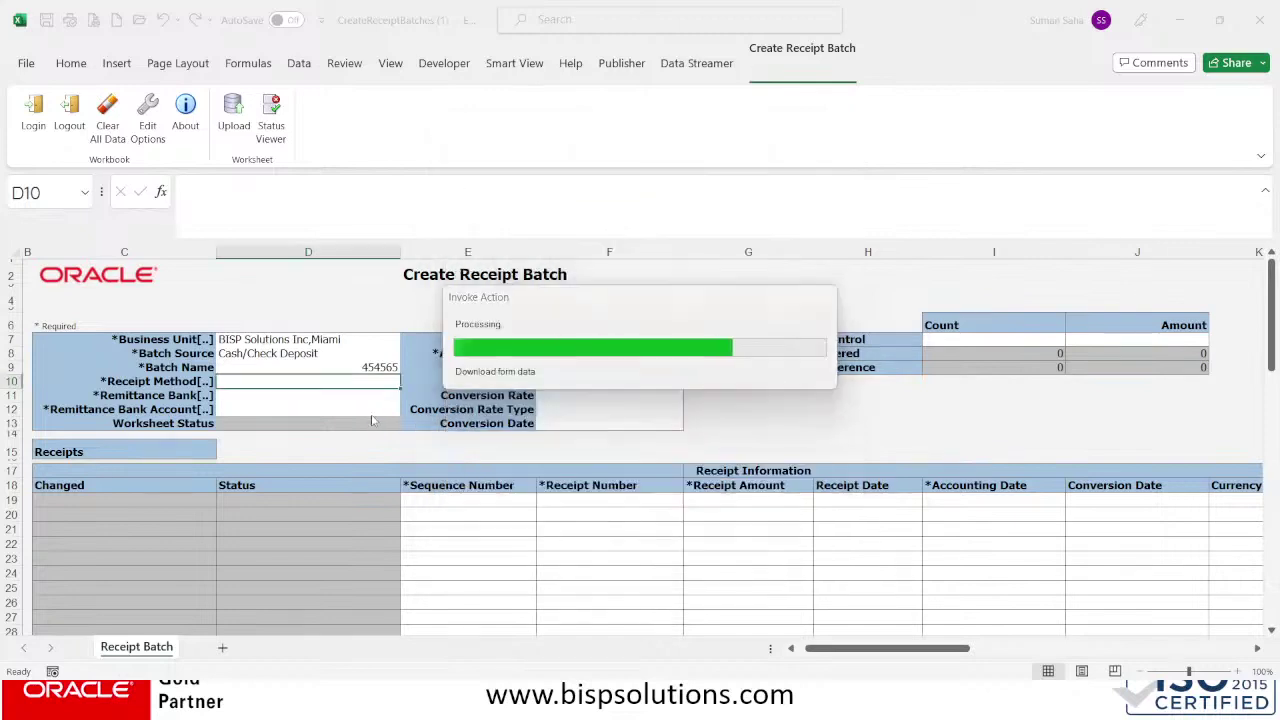
{"action": "left_click", "coordinate": [297, 398]}
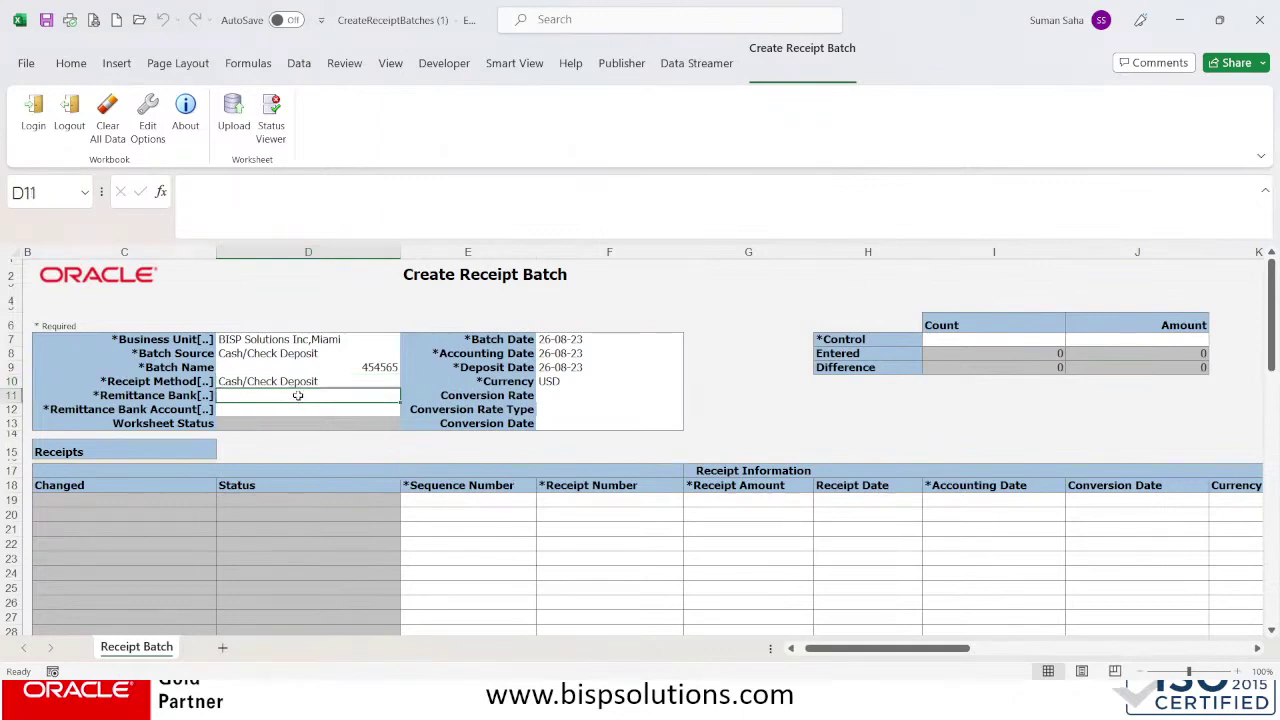
{"action": "double_click", "coordinate": [301, 395]}
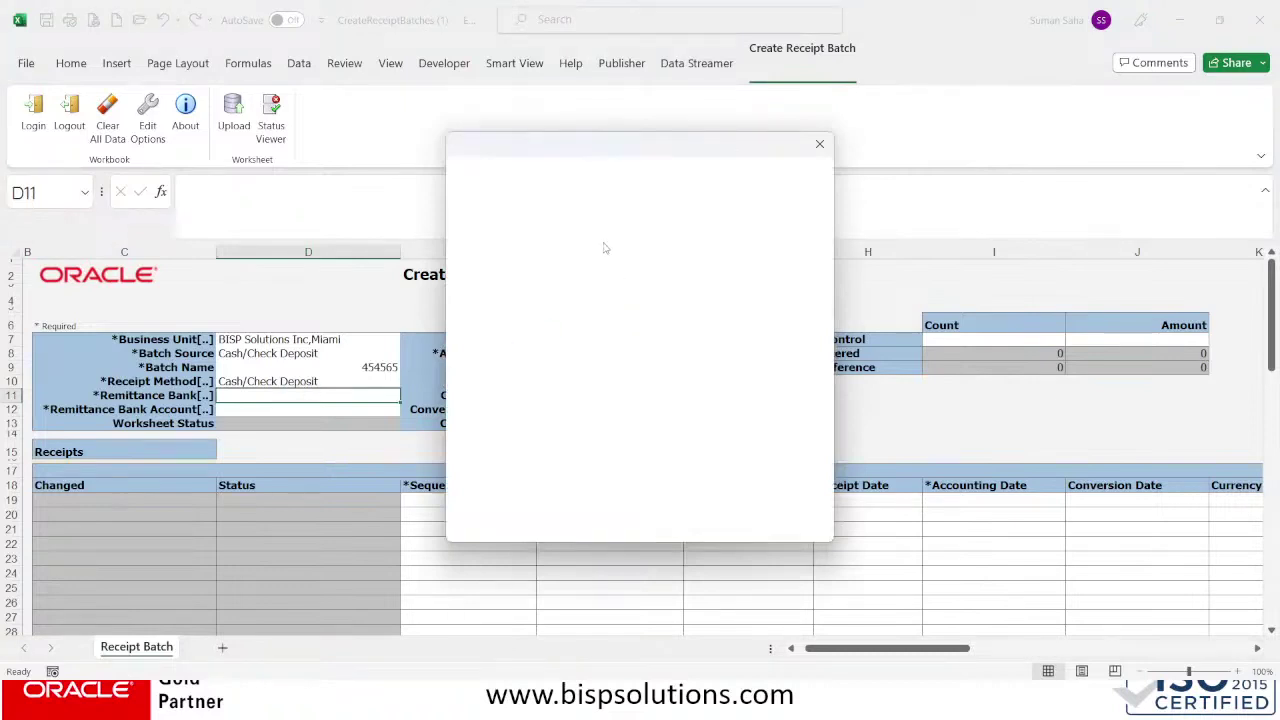
{"action": "left_click", "coordinate": [532, 203]}
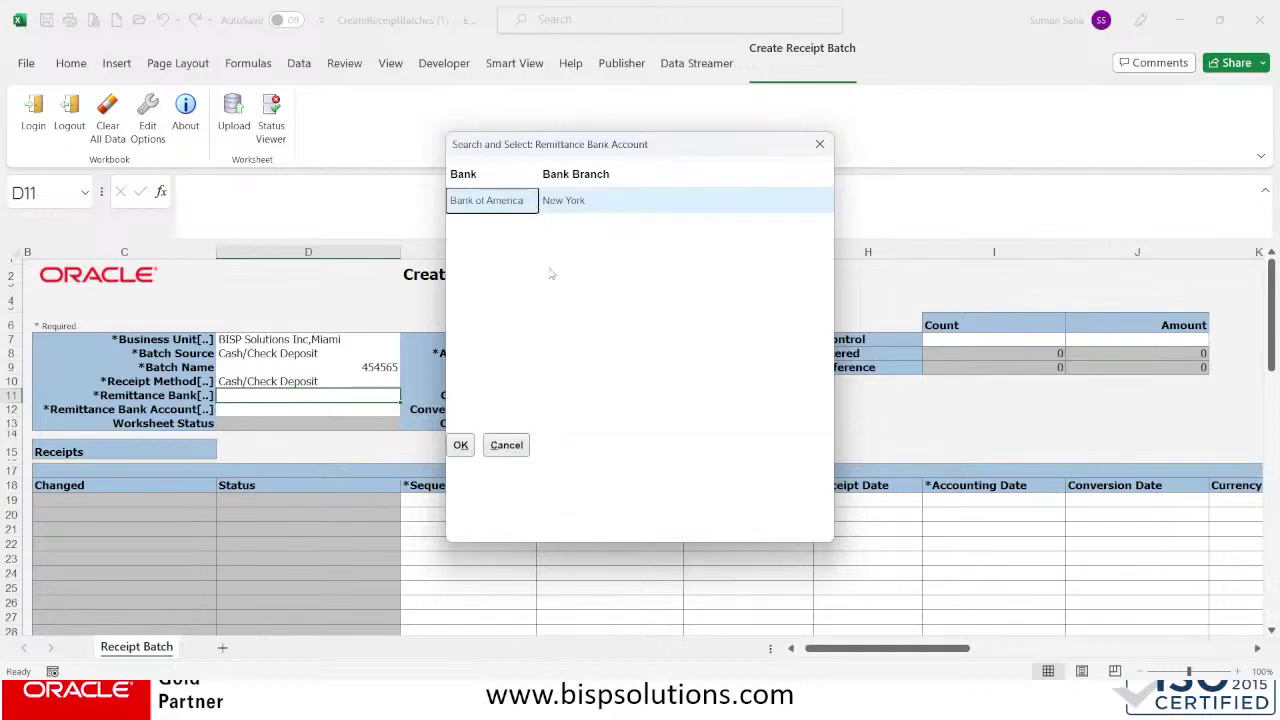
{"action": "left_click", "coordinate": [461, 445]}
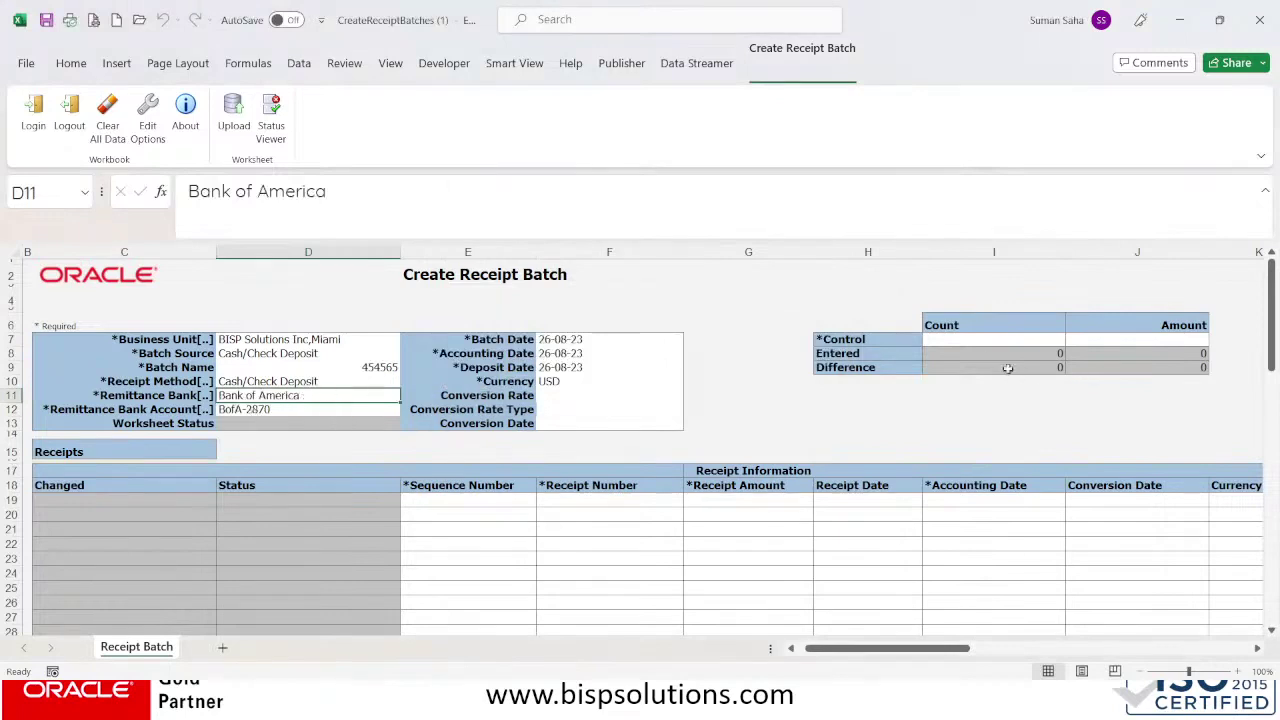
{"action": "left_click", "coordinate": [985, 339]}
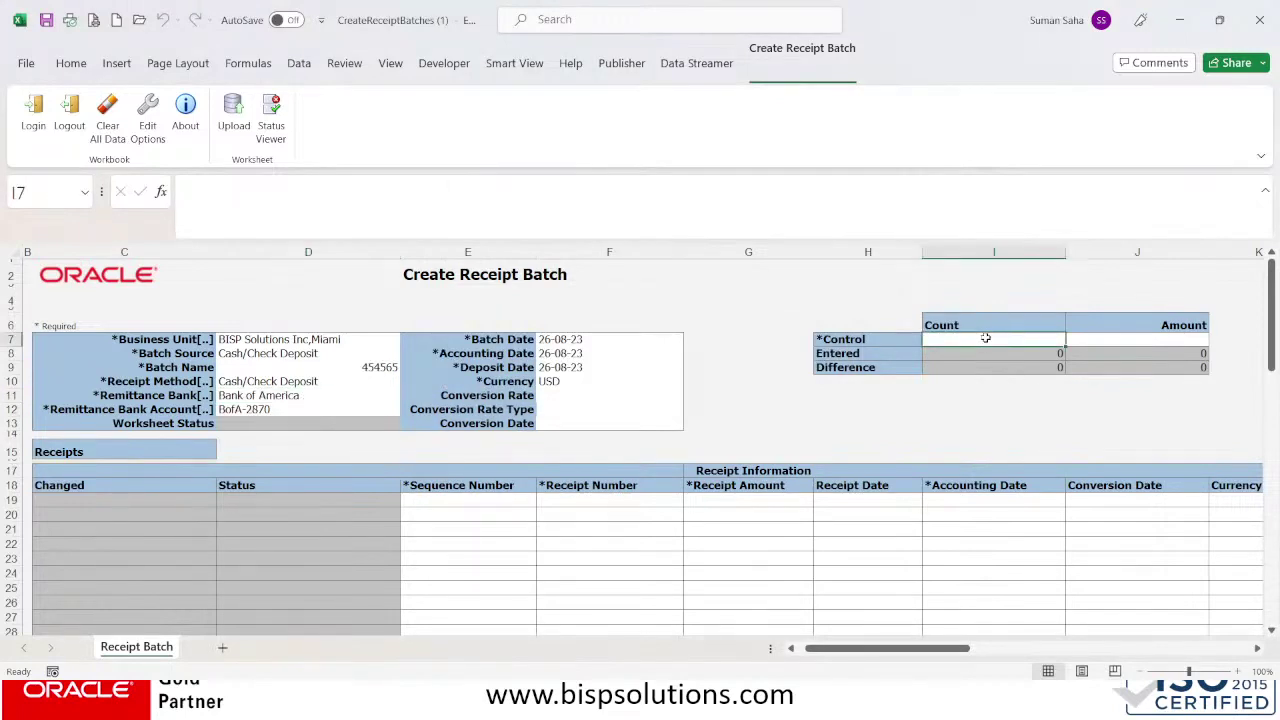
Step: Enter control count 5 in I7 and control amount 30000 in J7
{"action": "type", "text": "5"}
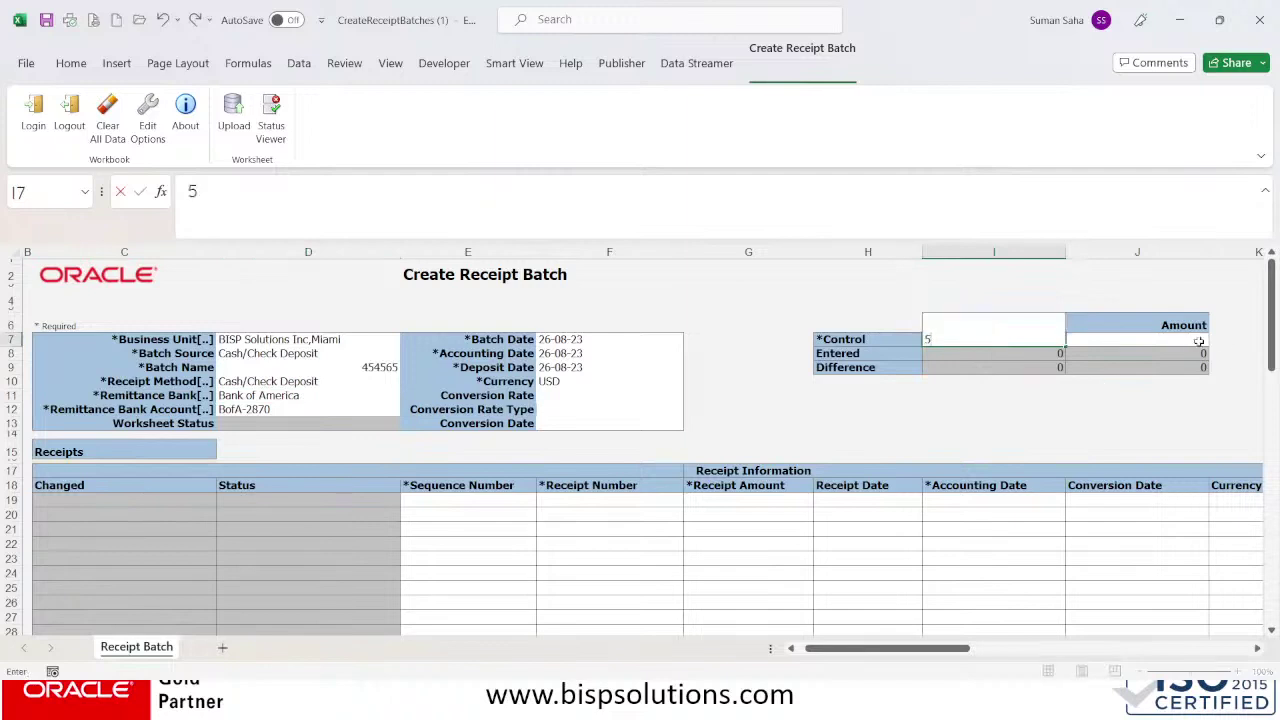
{"action": "left_click", "coordinate": [1192, 341]}
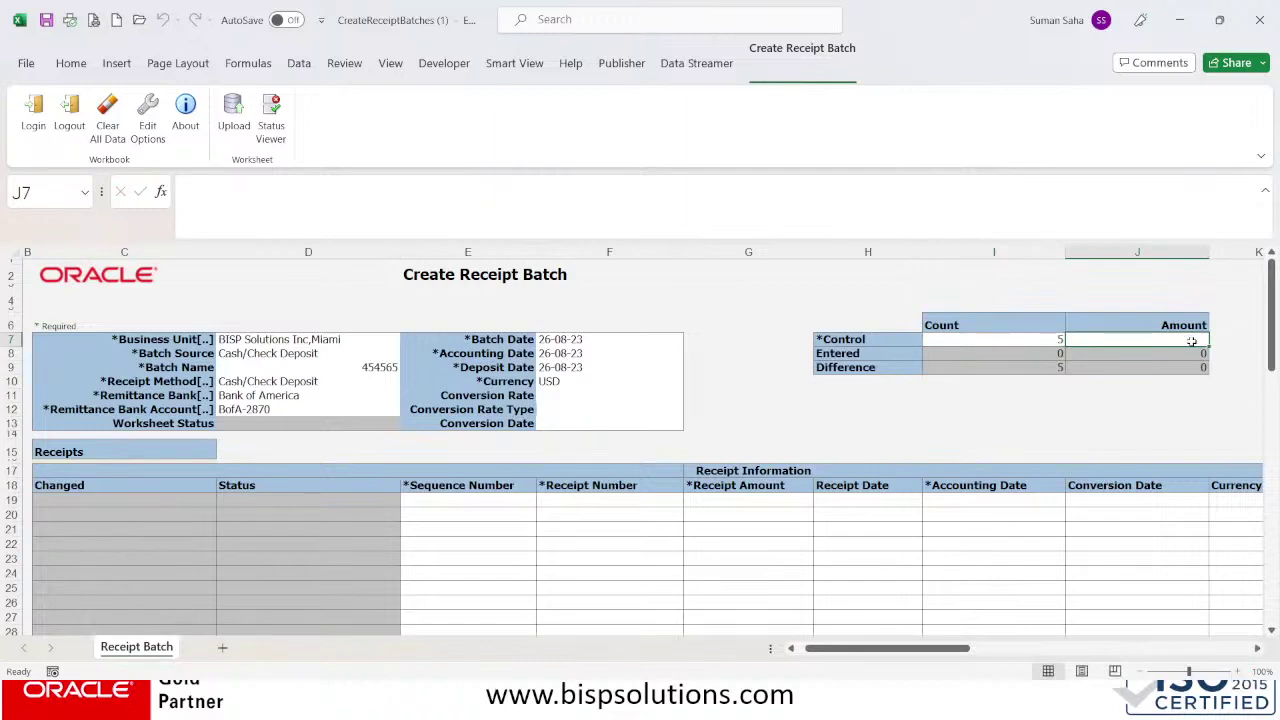
{"action": "type", "text": "3"}
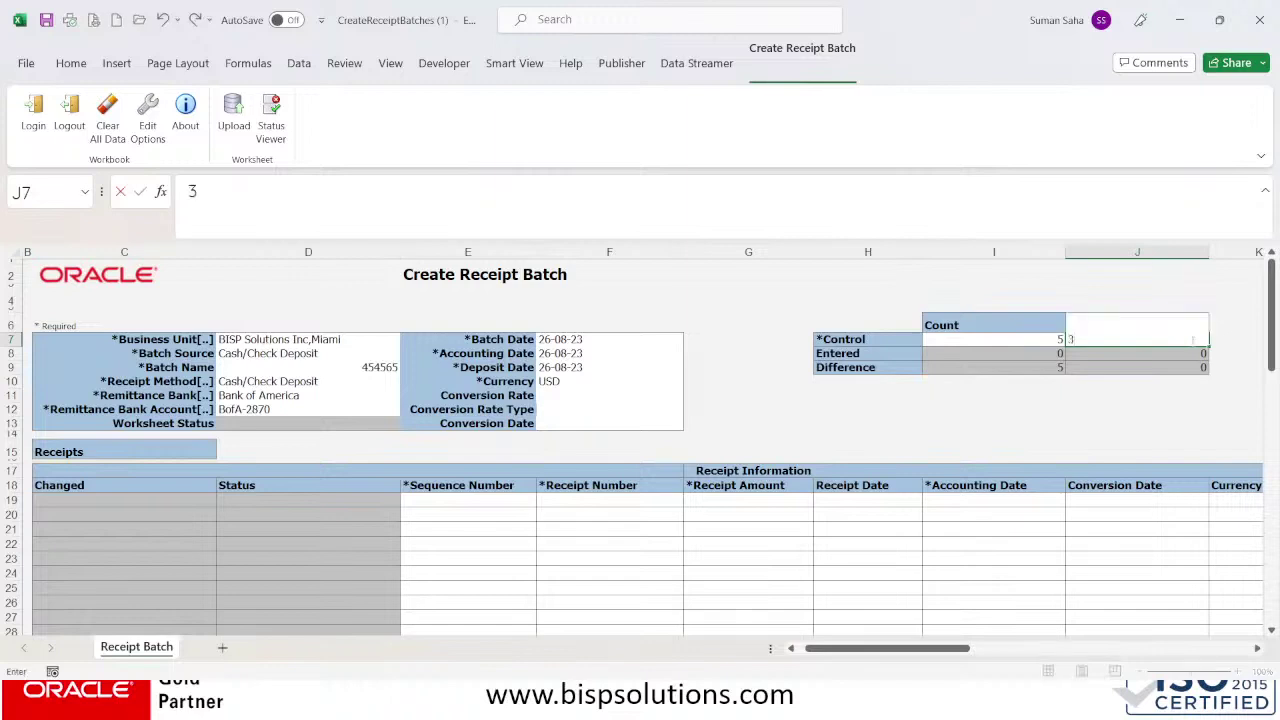
{"action": "type", "text": "0000"}
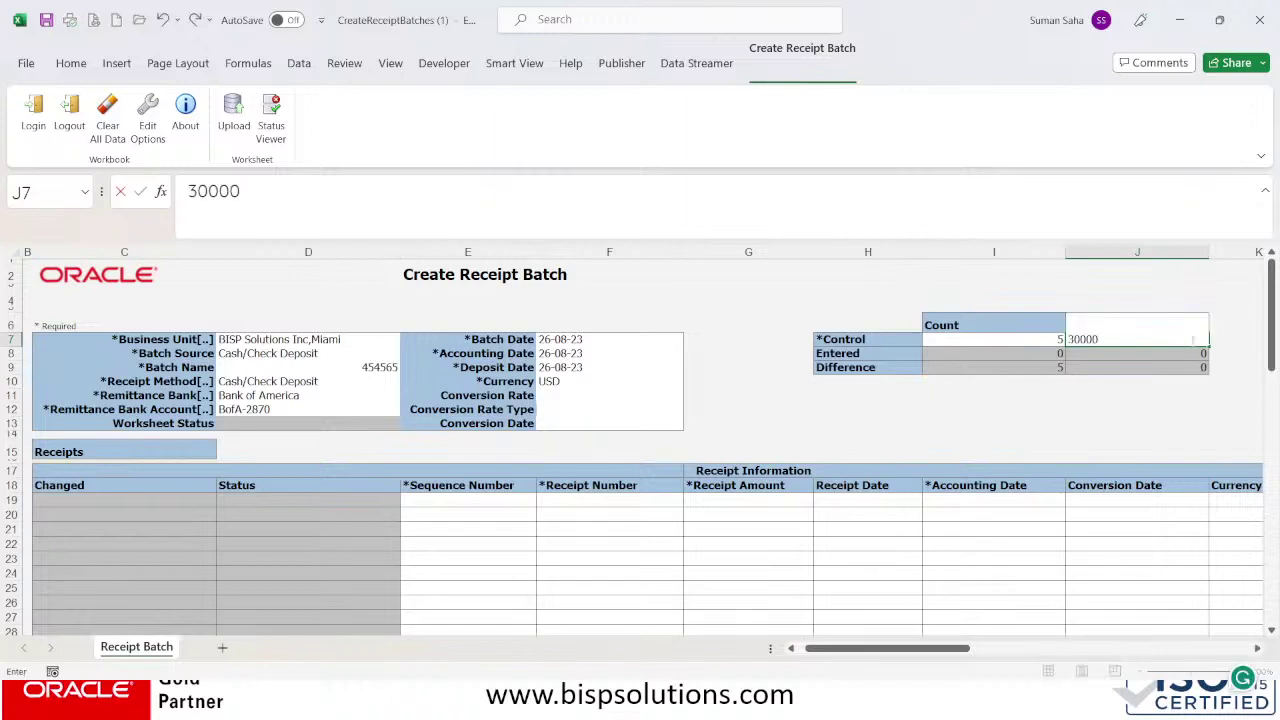
{"action": "key", "text": "Return"}
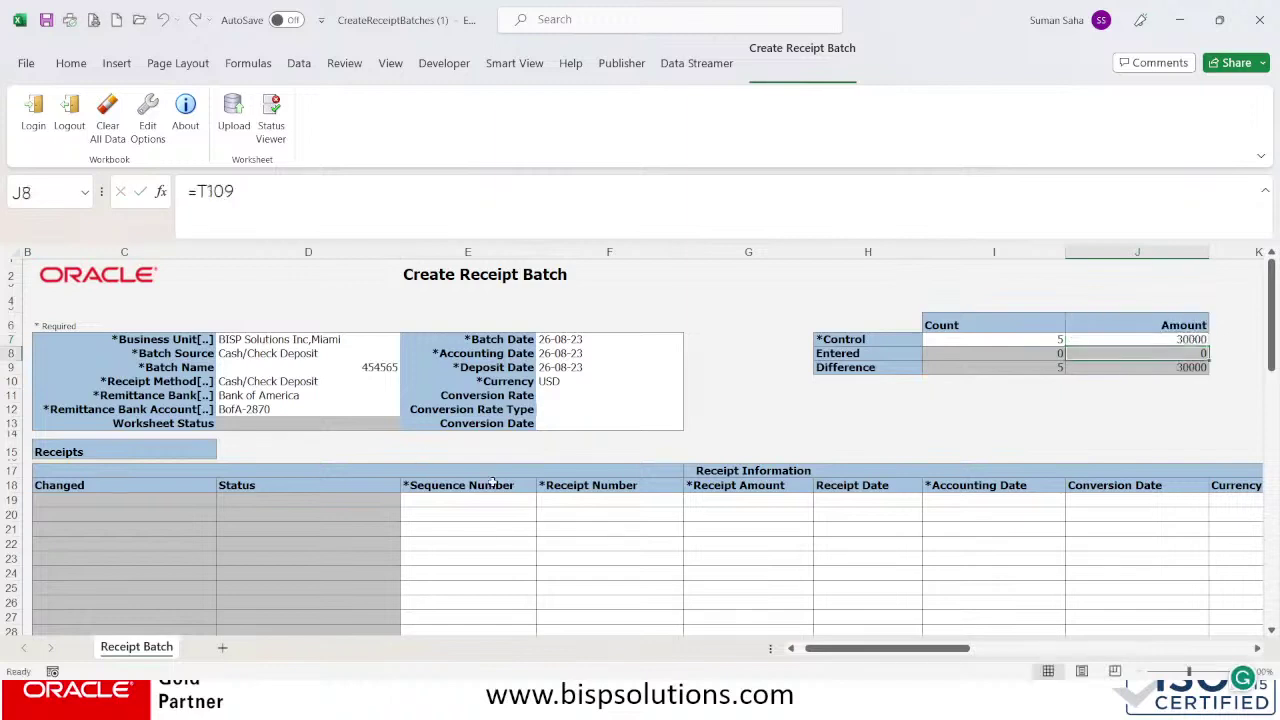
{"action": "left_click", "coordinate": [1168, 338]}
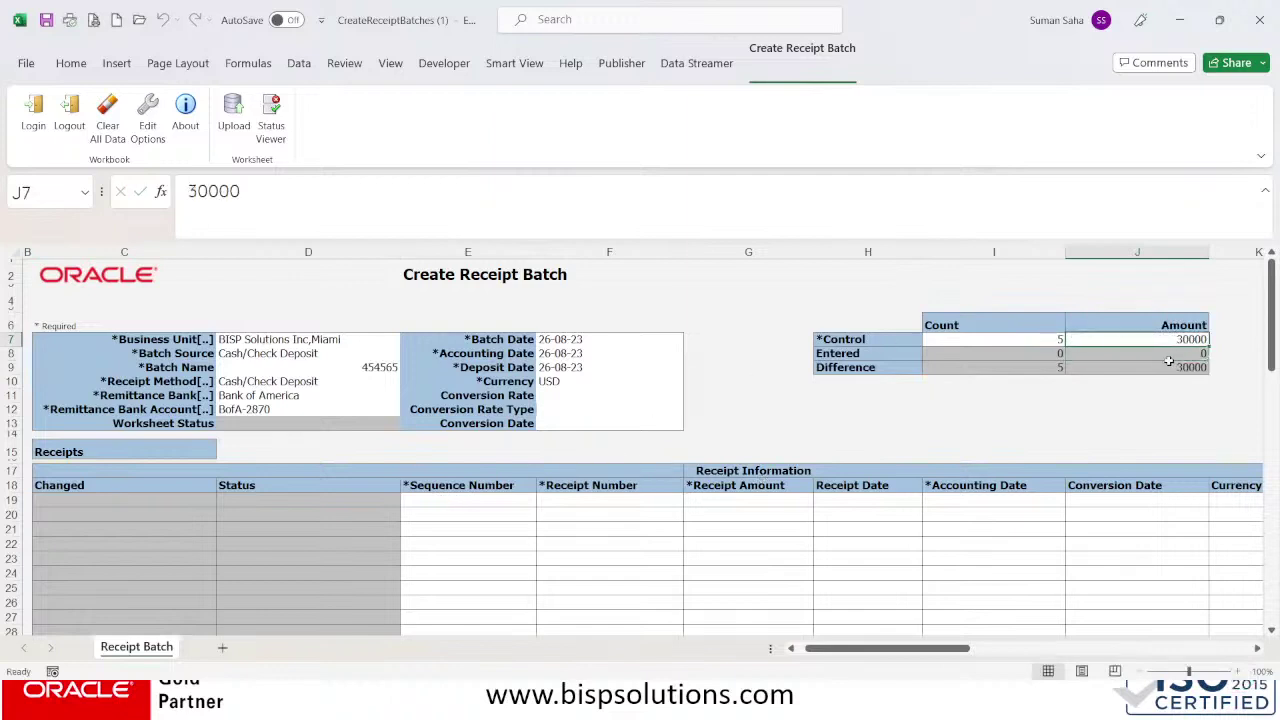
Step: Fill row 19 with sequence 1, receipt number 745621 and amount 10,000
{"action": "left_click", "coordinate": [462, 500]}
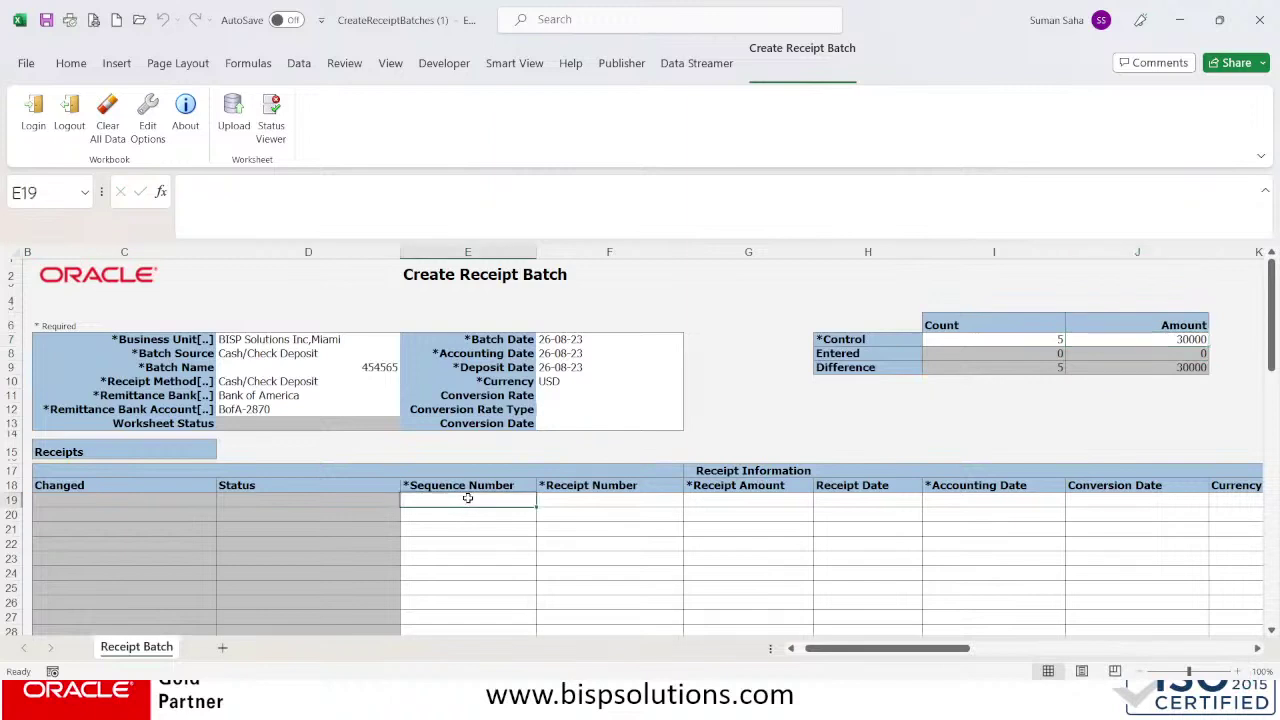
{"action": "type", "text": "1"}
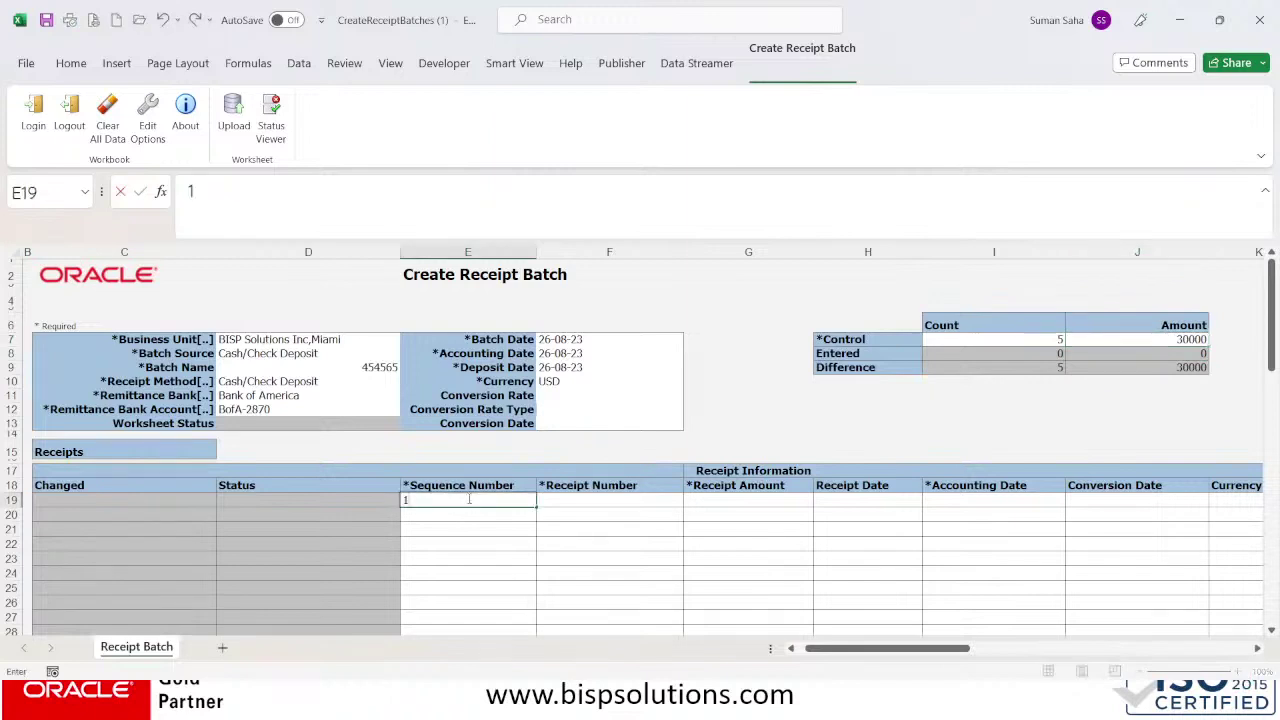
{"action": "key", "text": "Tab"}
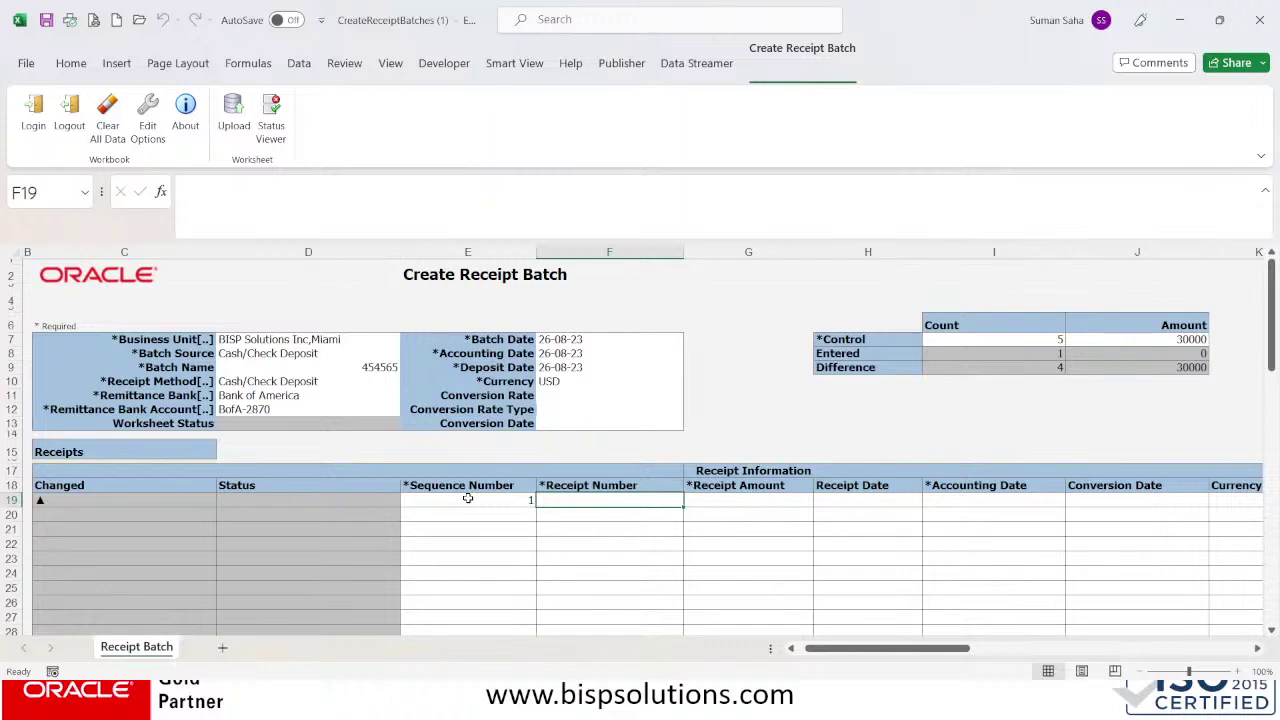
{"action": "type", "text": "7"}
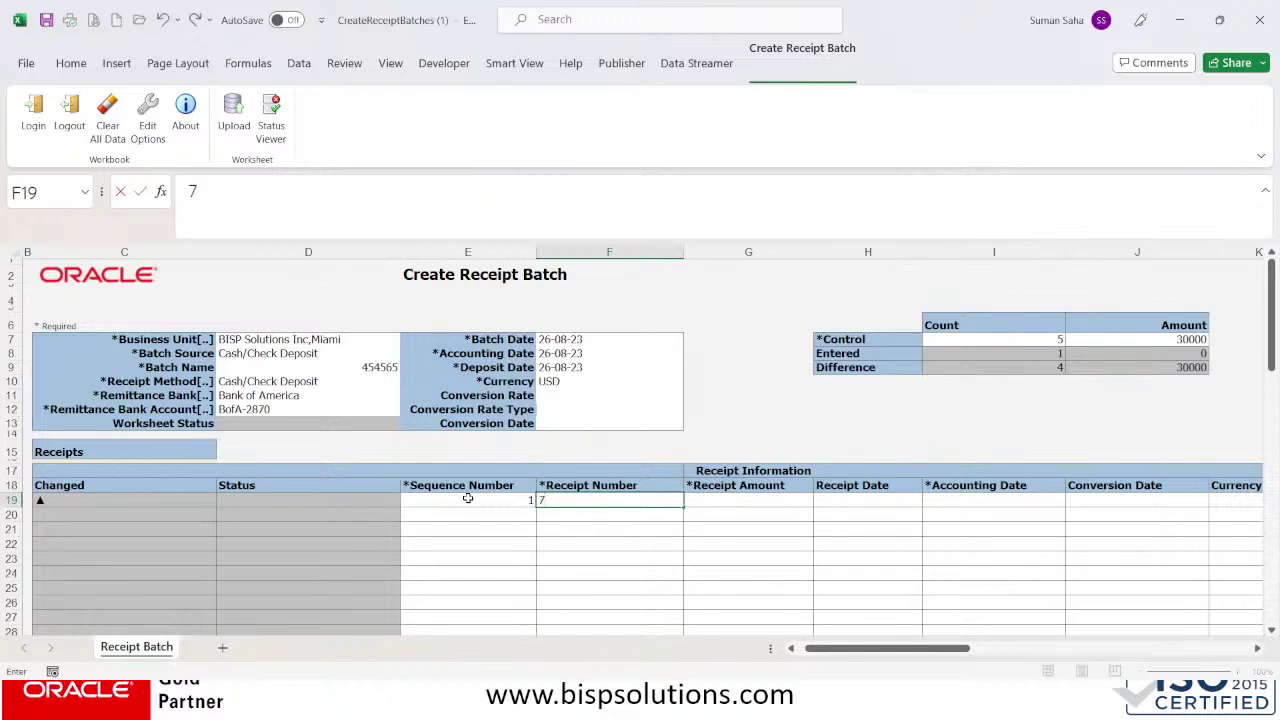
{"action": "type", "text": "456"}
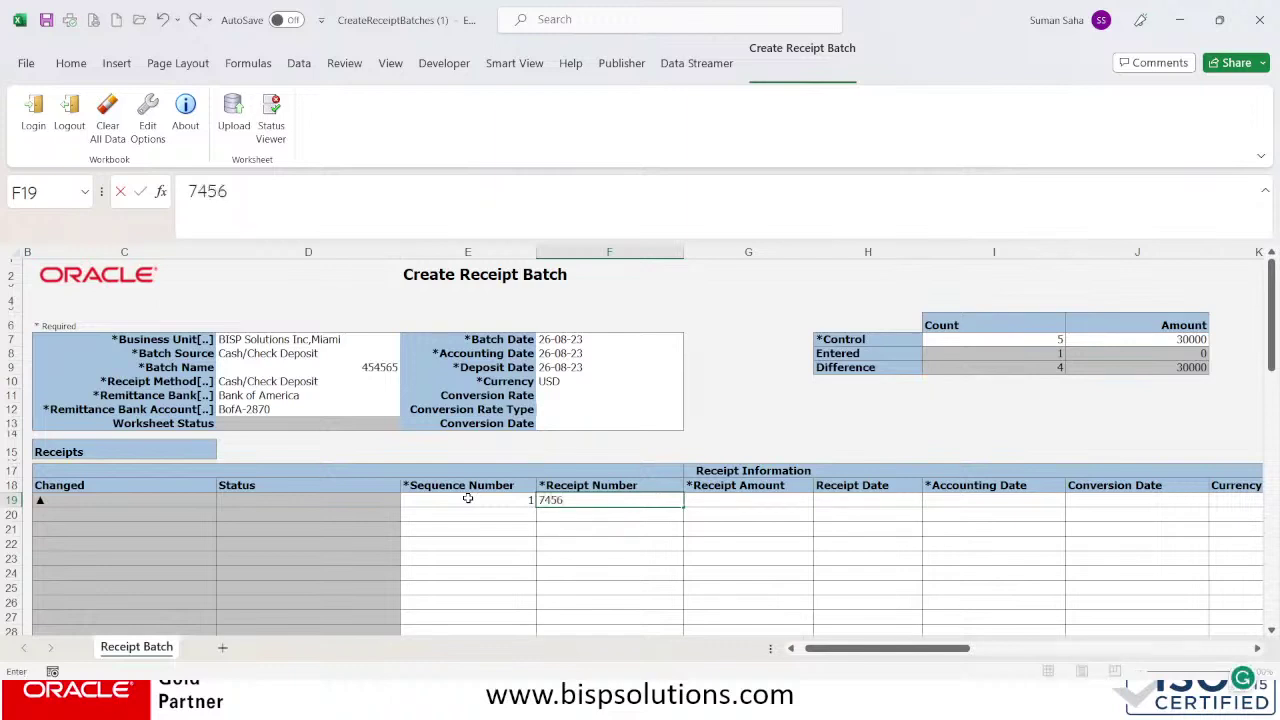
{"action": "type", "text": "21"}
{"action": "left_click", "coordinate": [725, 498]}
{"action": "left_click", "coordinate": [668, 500]}
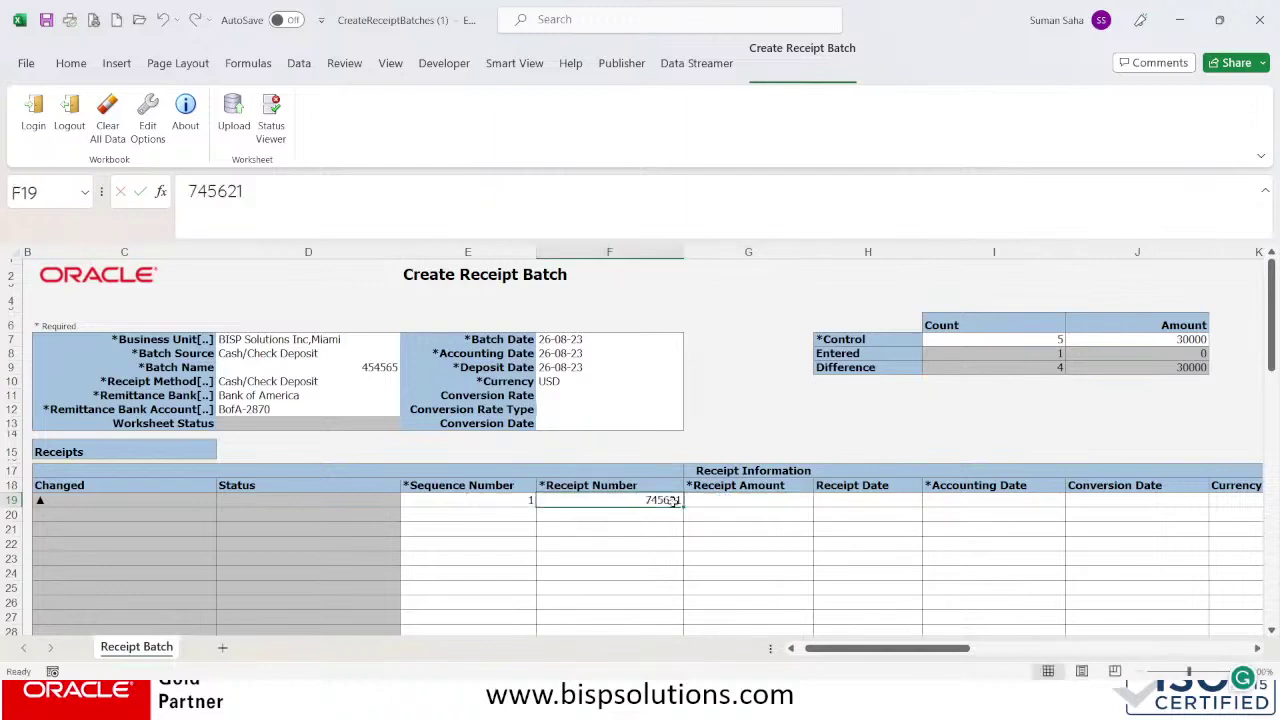
{"action": "left_click", "coordinate": [778, 498]}
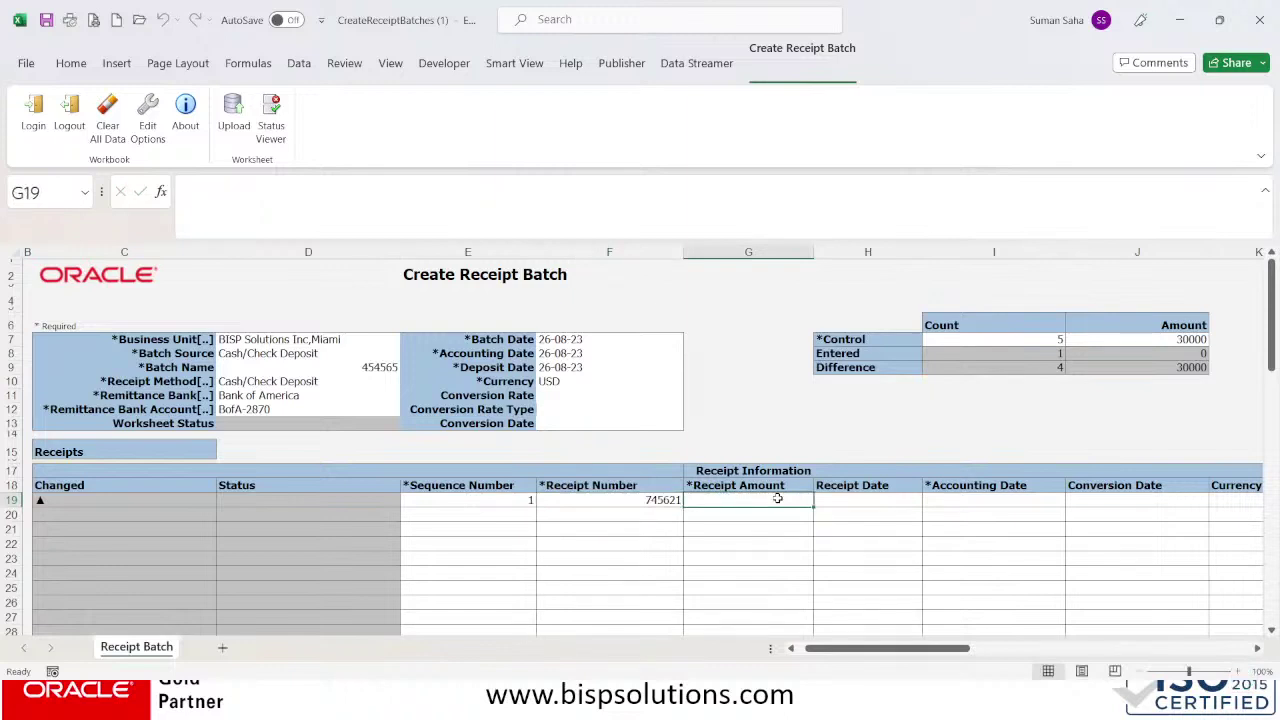
{"action": "type", "text": "10,00"}
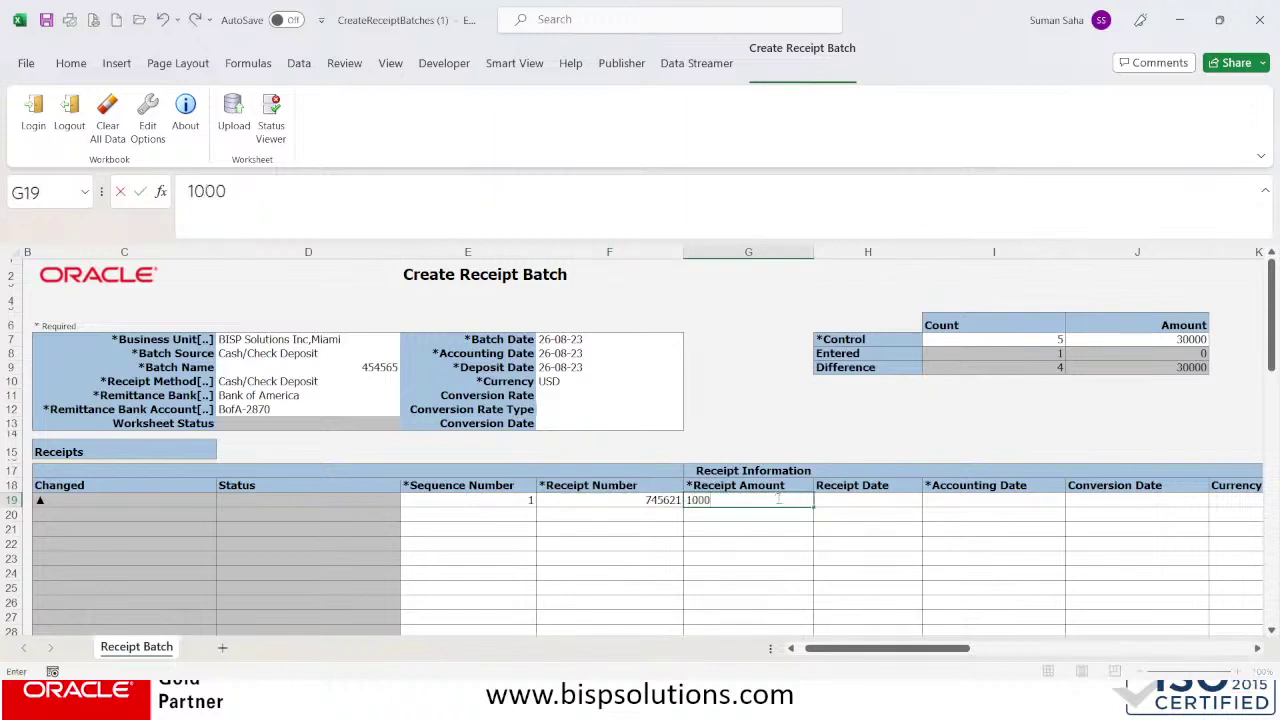
{"action": "type", "text": "0"}
{"action": "key", "text": "Tab"}
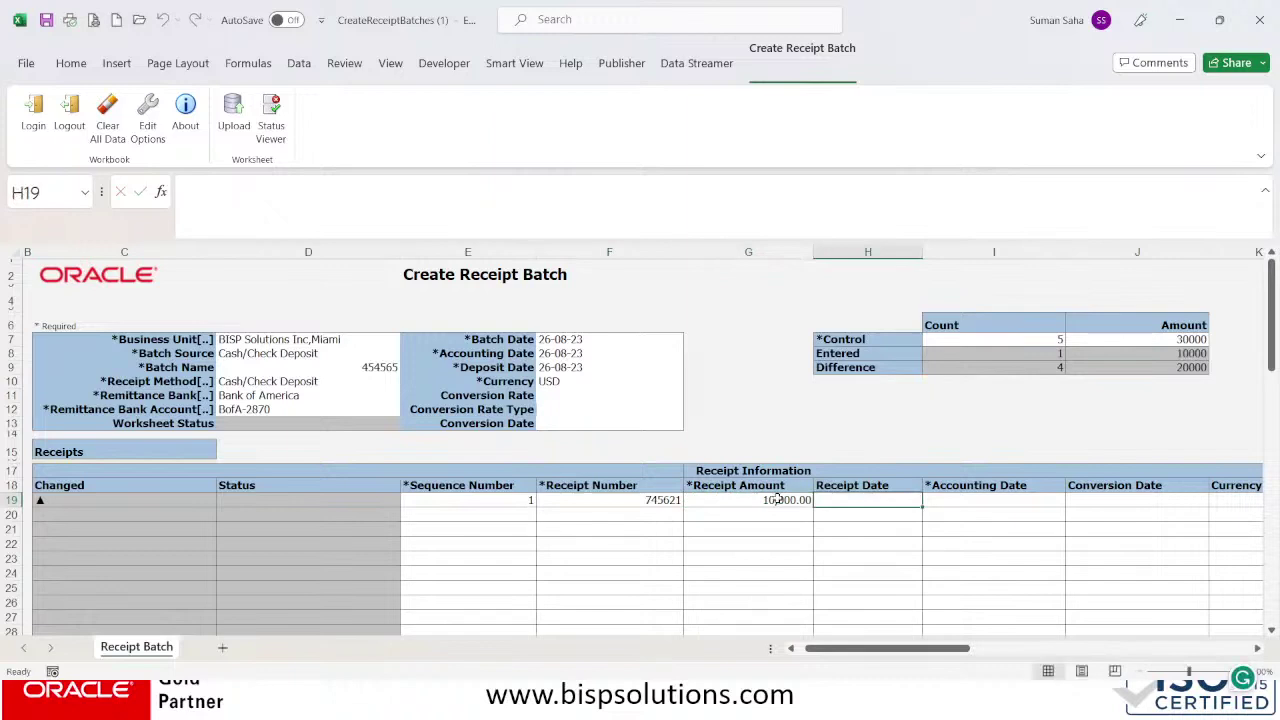
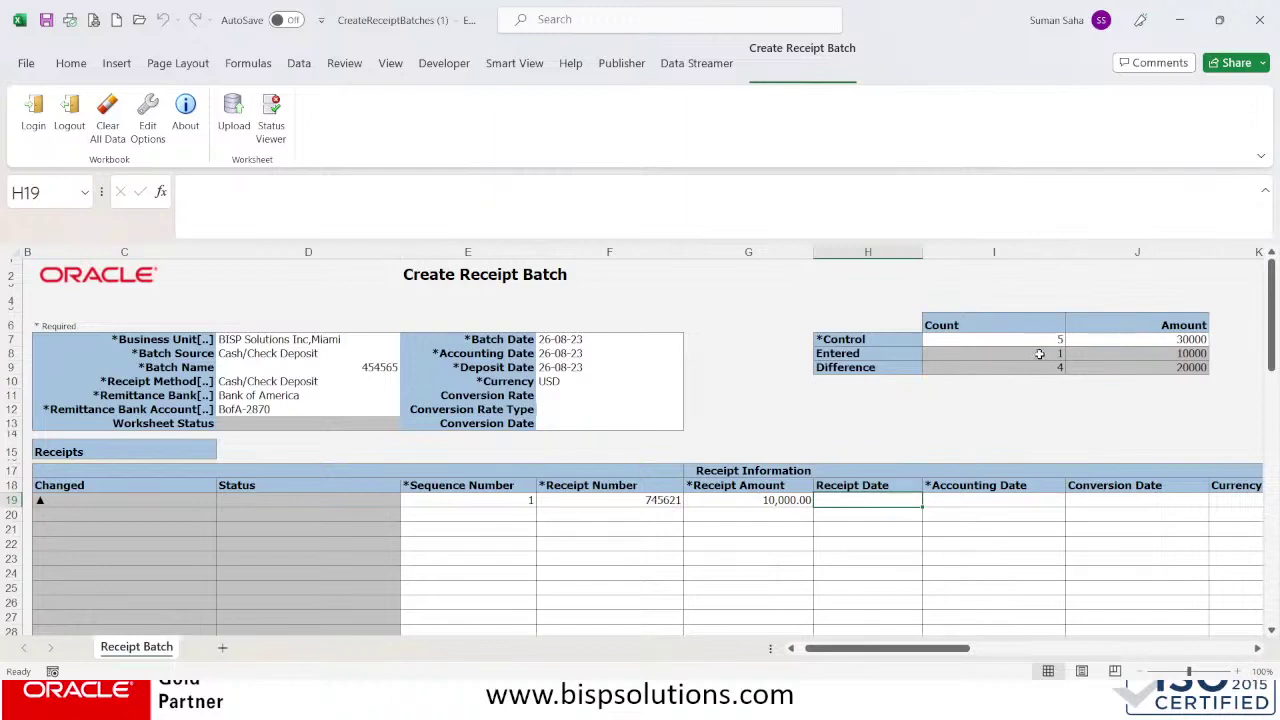
Step: Enter sequence numbers 2, 3, 4 and 5 in E20:E23
{"action": "left_click", "coordinate": [505, 513]}
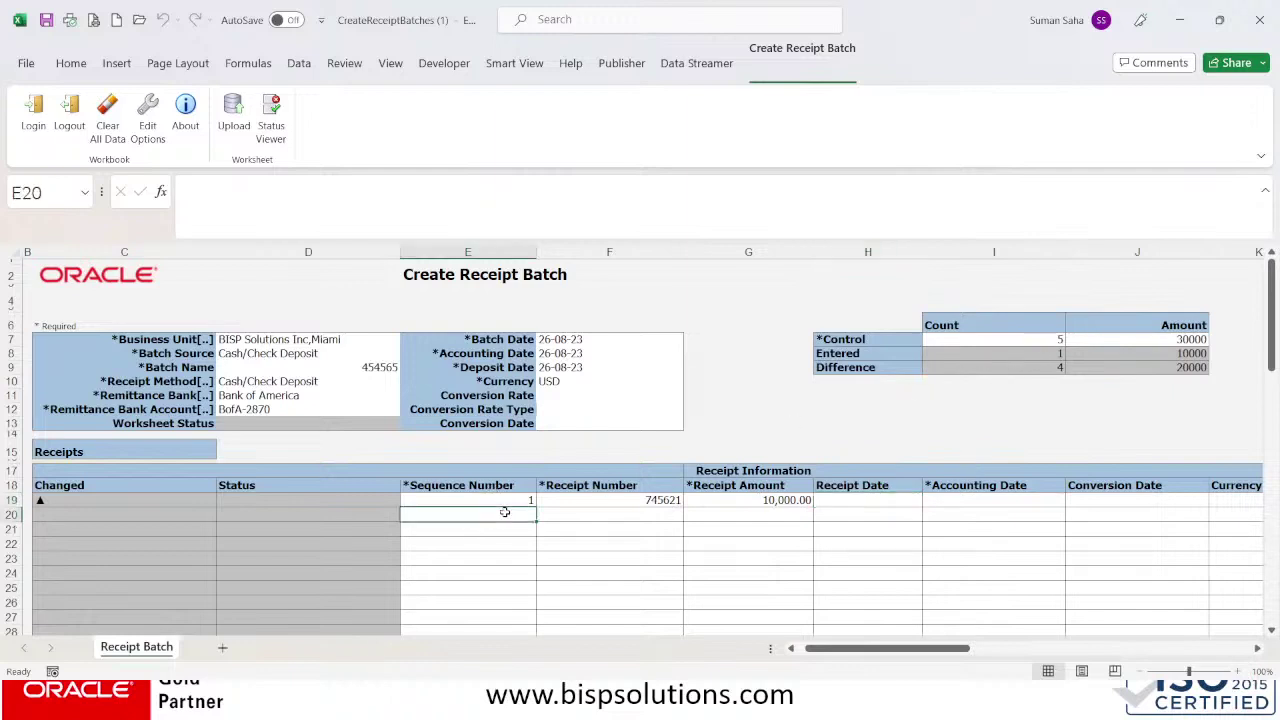
{"action": "type", "text": "2"}
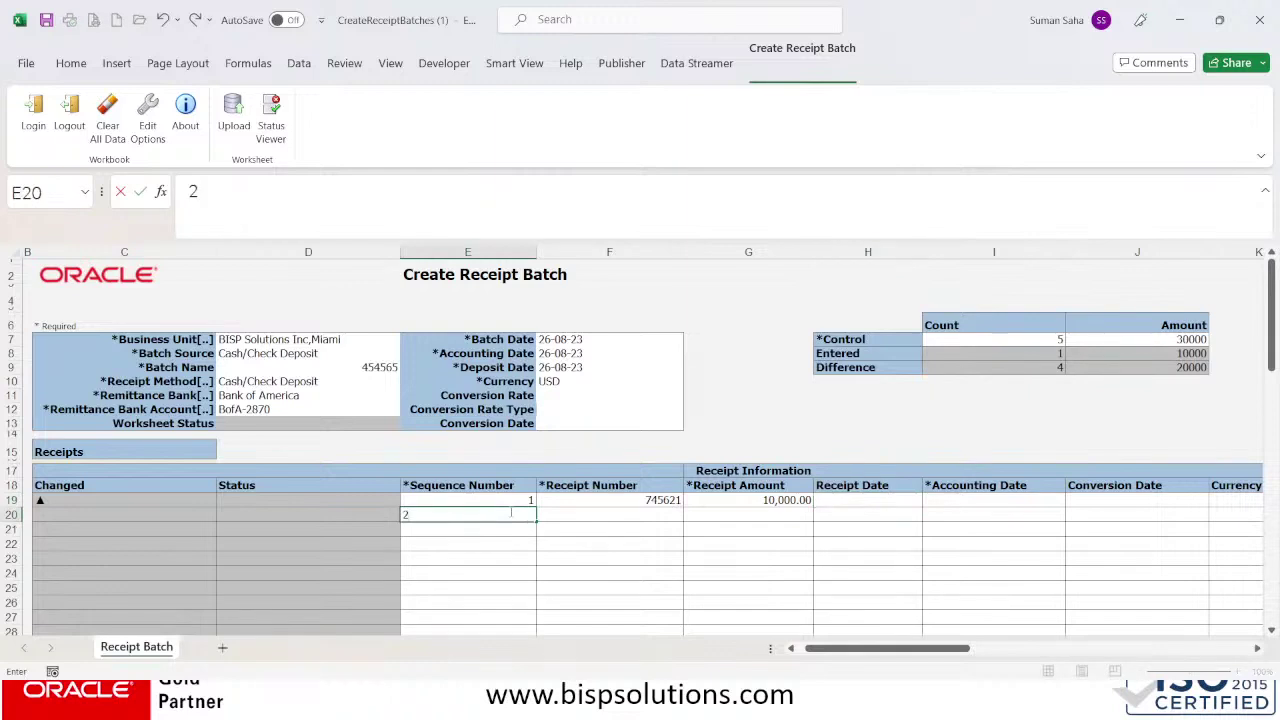
{"action": "key", "text": "Return"}
{"action": "type", "text": "3"}
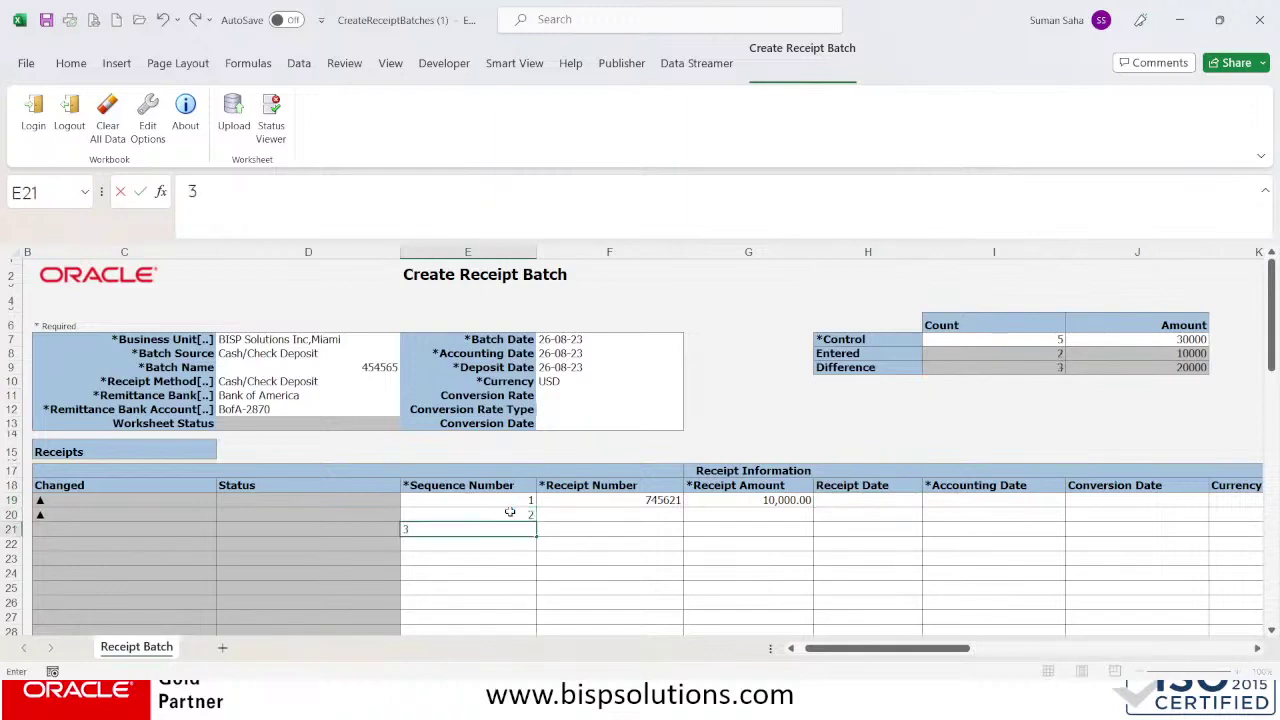
{"action": "key", "text": "Return"}
{"action": "type", "text": "4"}
{"action": "key", "text": "Return"}
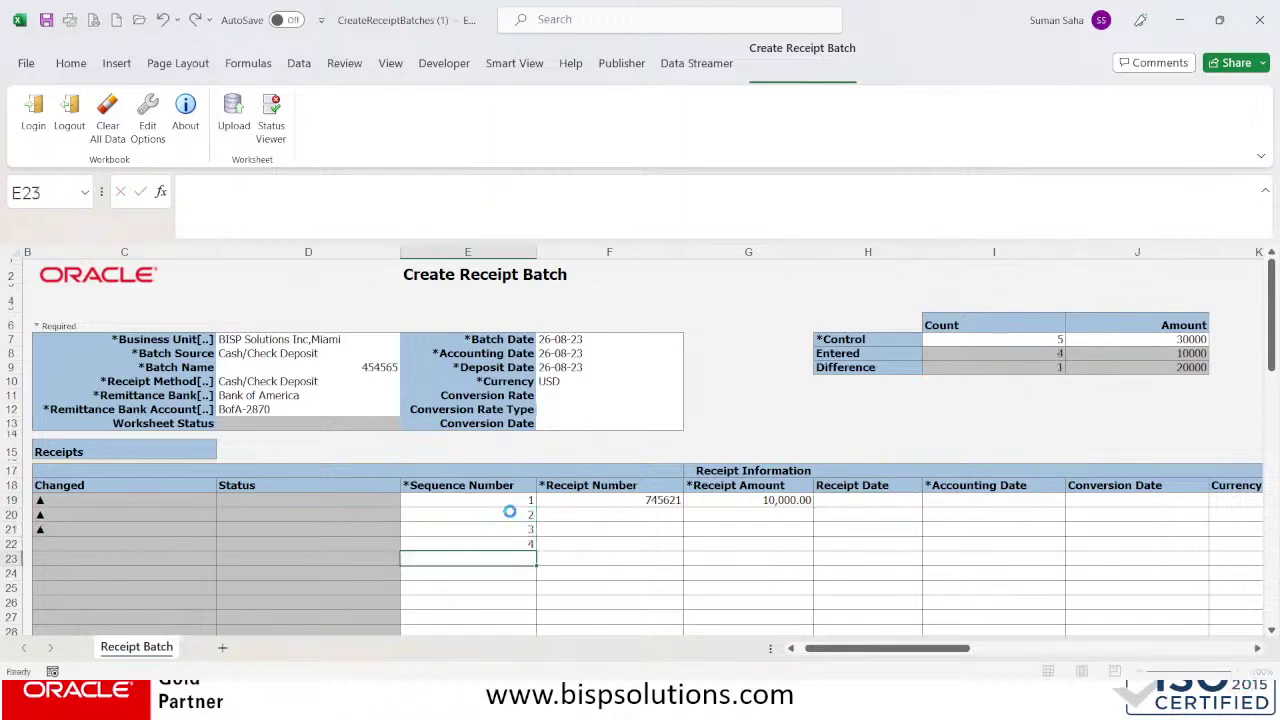
{"action": "type", "text": "5"}
{"action": "key", "text": "Tab"}
Step: Give the first receipt receipt and accounting dates of 26-08-2023 and currency USD
{"action": "left_click", "coordinate": [620, 505]}
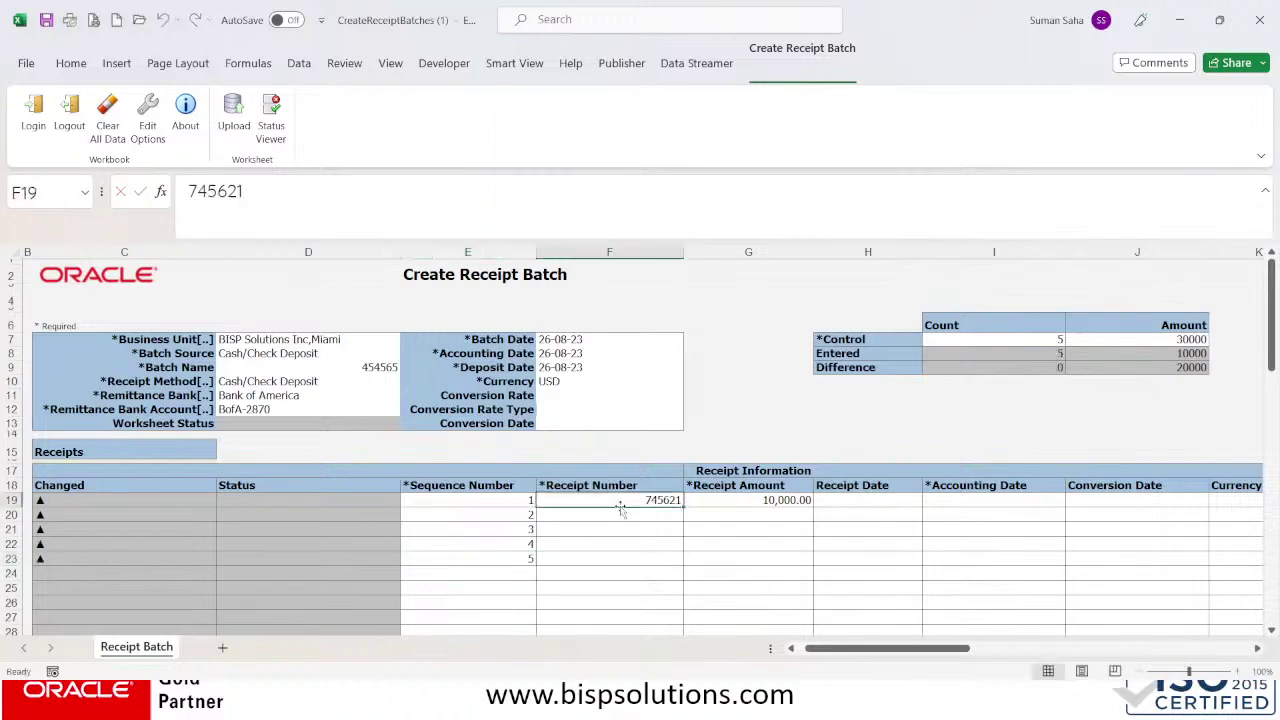
{"action": "left_click", "coordinate": [839, 500]}
{"action": "type", "text": "26-08-2023"}
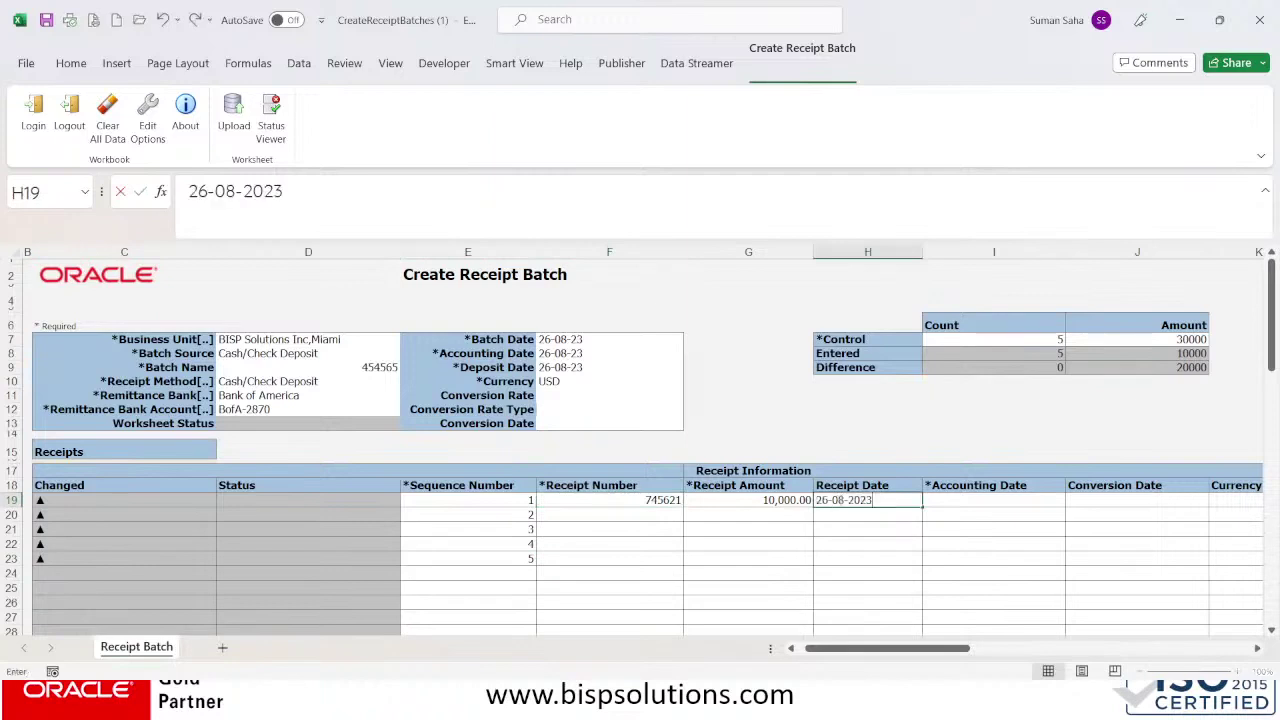
{"action": "key", "text": "Return"}
{"action": "left_click", "coordinate": [948, 499]}
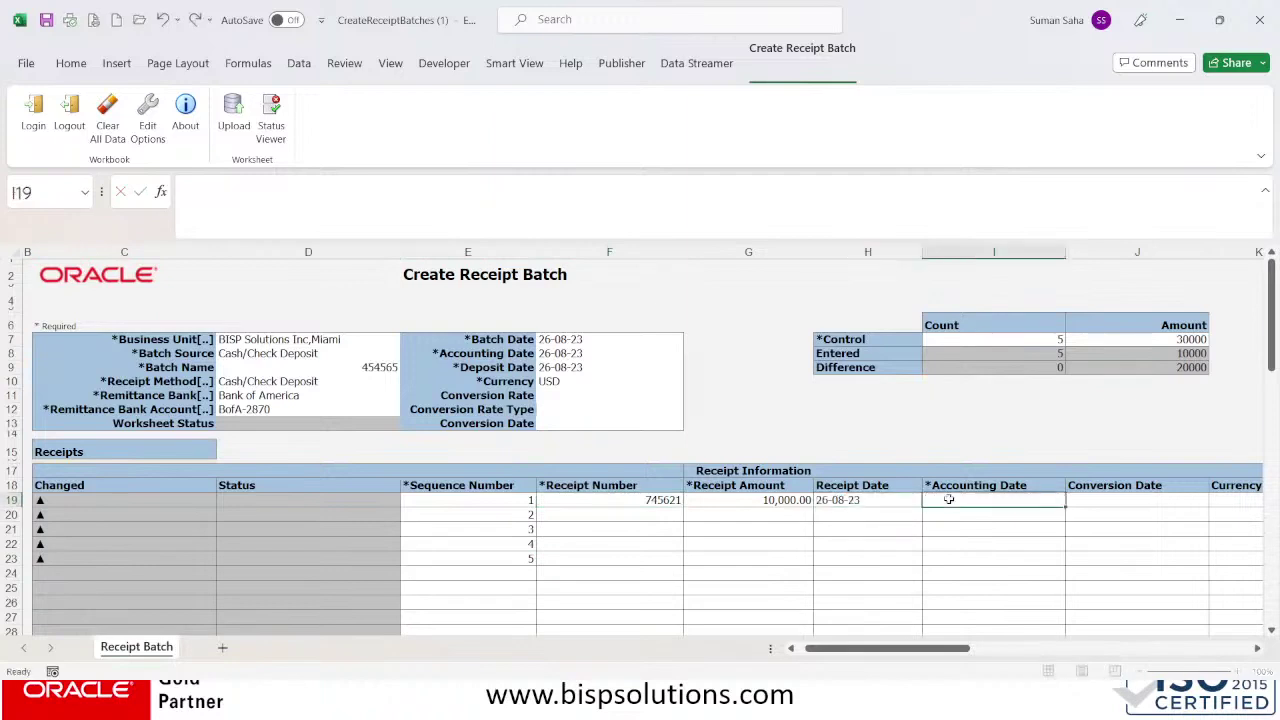
{"action": "type", "text": "26-08-2023"}
{"action": "key", "text": "Return"}
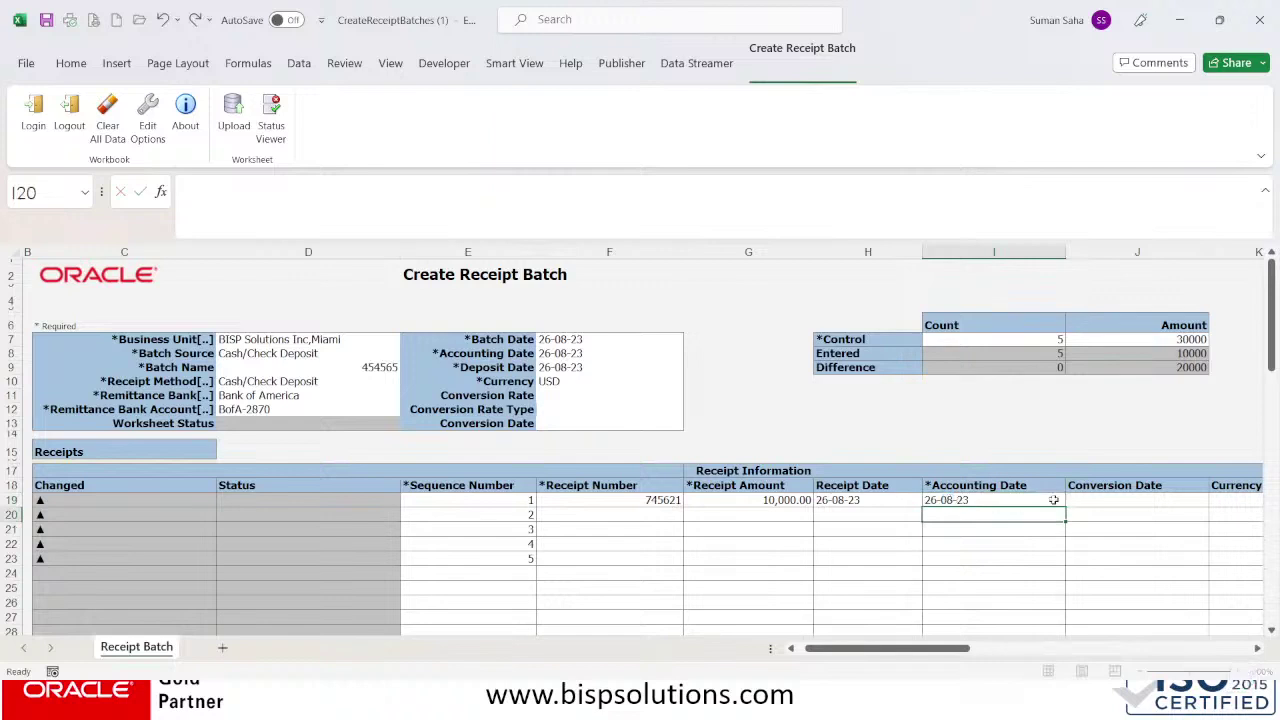
{"action": "left_click", "coordinate": [1105, 498]}
{"action": "key", "text": "Tab"}
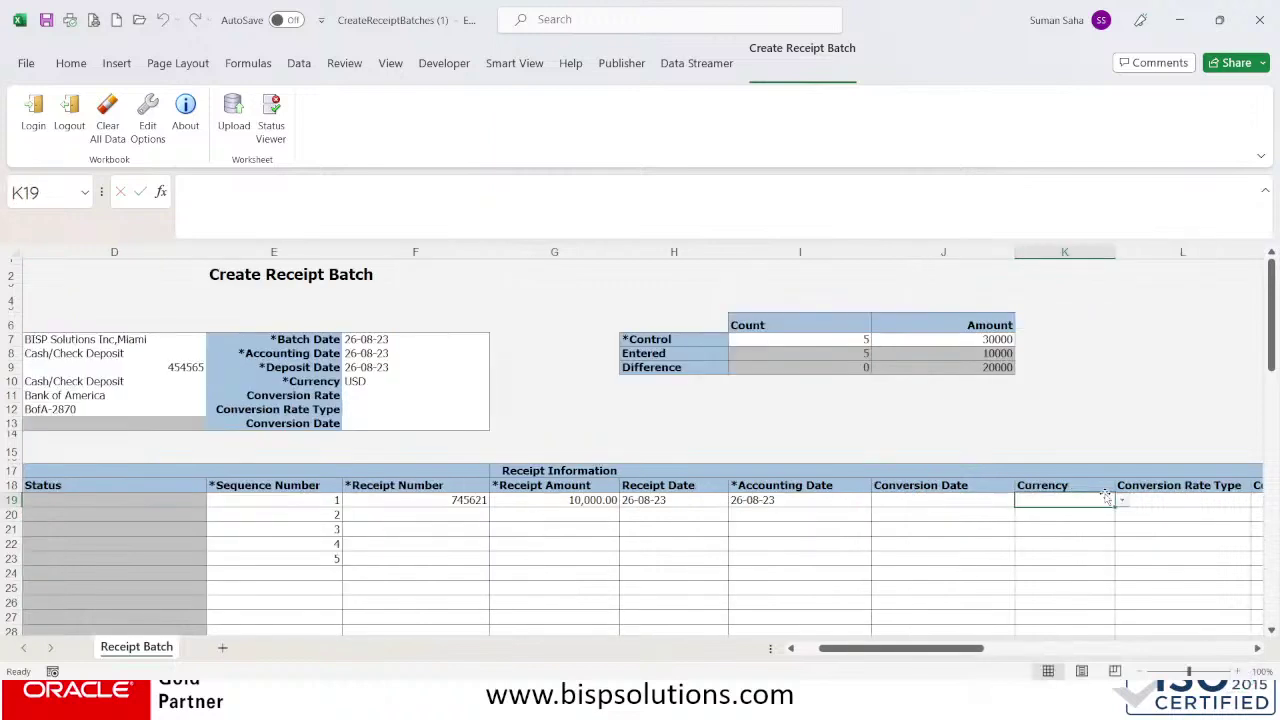
{"action": "type", "text": "USD"}
{"action": "key", "text": "Tab"}
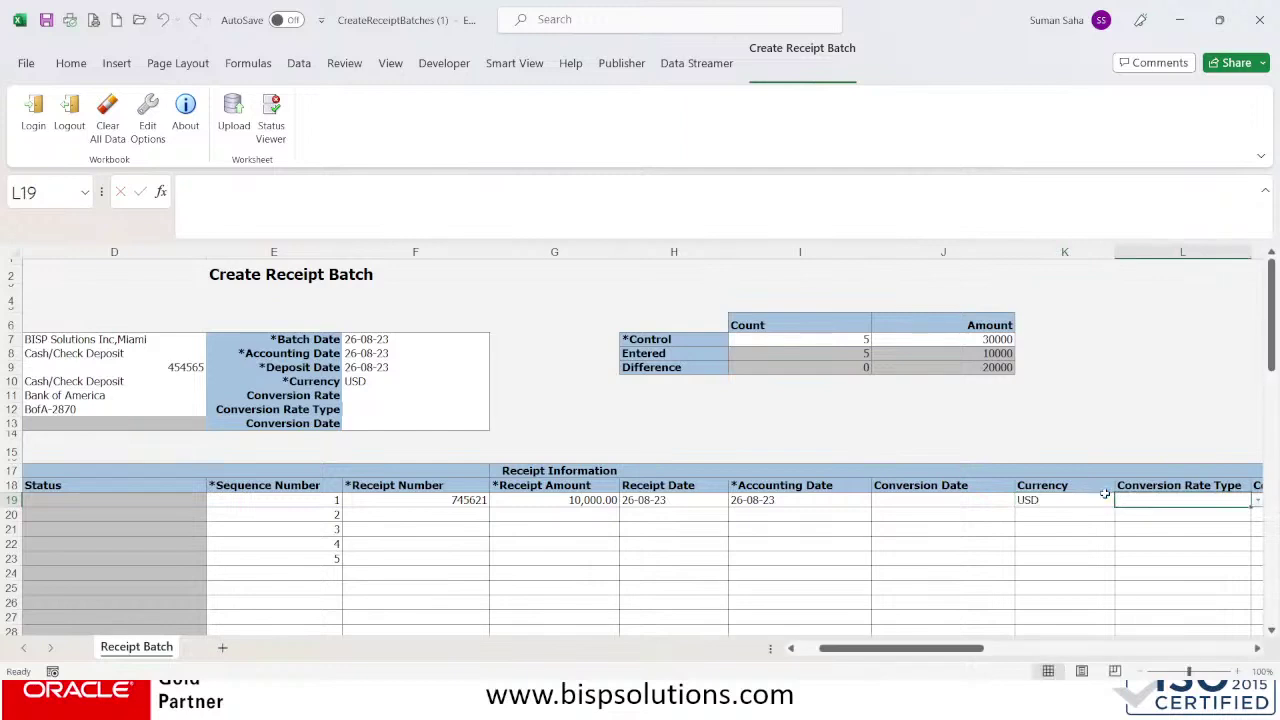
{"action": "mouse_move", "coordinate": [975, 648]}
{"action": "left_mouse_down"}
{"action": "mouse_move", "coordinate": [955, 652]}
{"action": "mouse_move", "coordinate": [989, 649]}
{"action": "left_mouse_up"}
Step: Search customers by name 'ABC' and pick ABC Application Software, account 26360, for row 19
{"action": "left_click", "coordinate": [871, 502]}
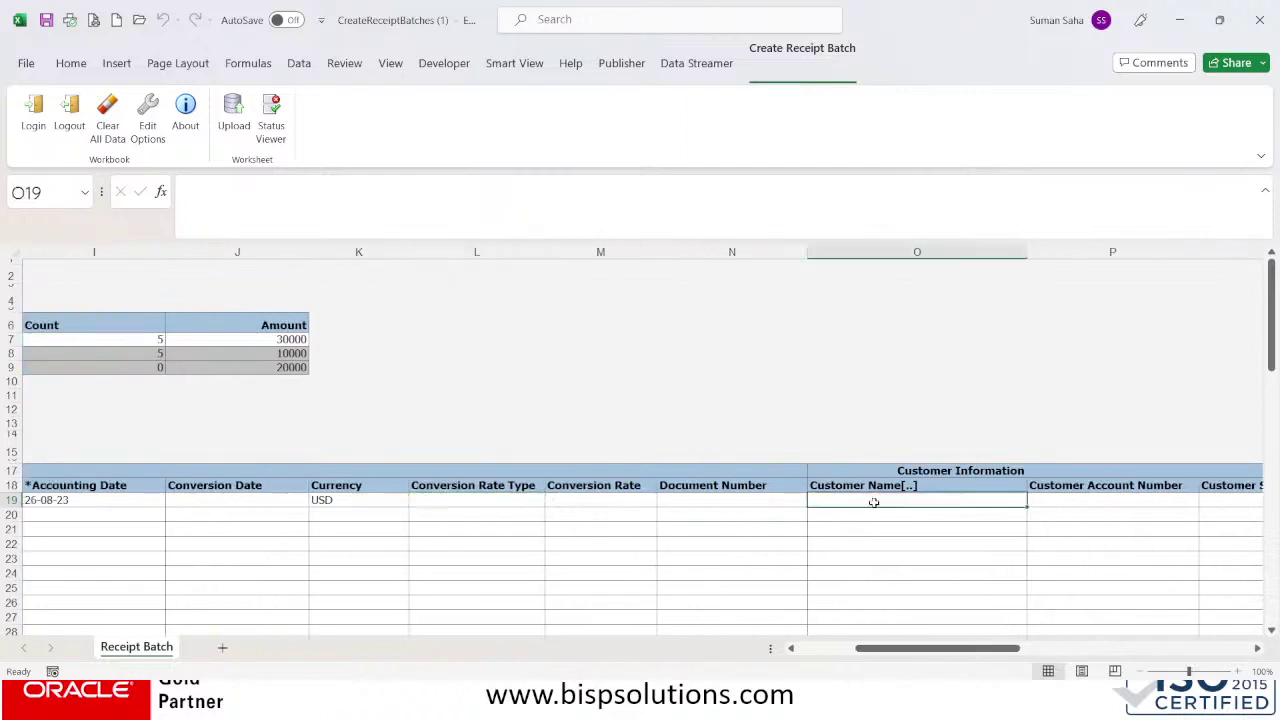
{"action": "double_click", "coordinate": [873, 500]}
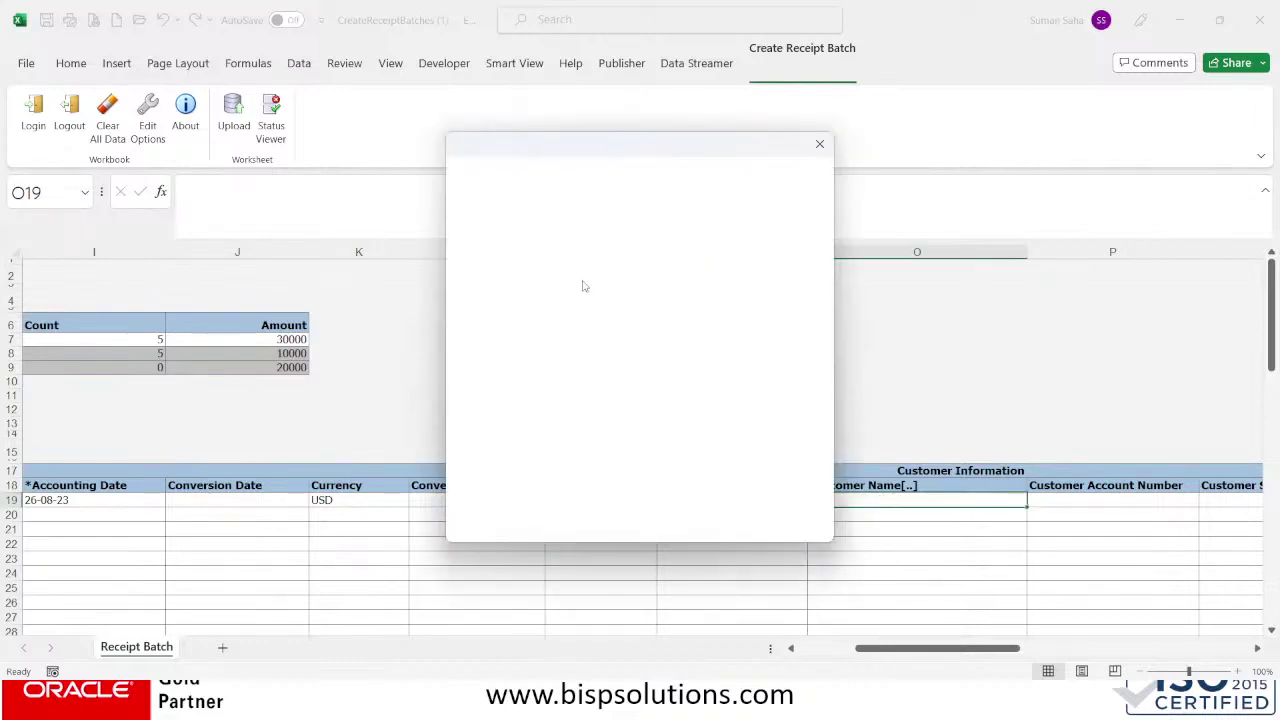
{"action": "left_click", "coordinate": [623, 276]}
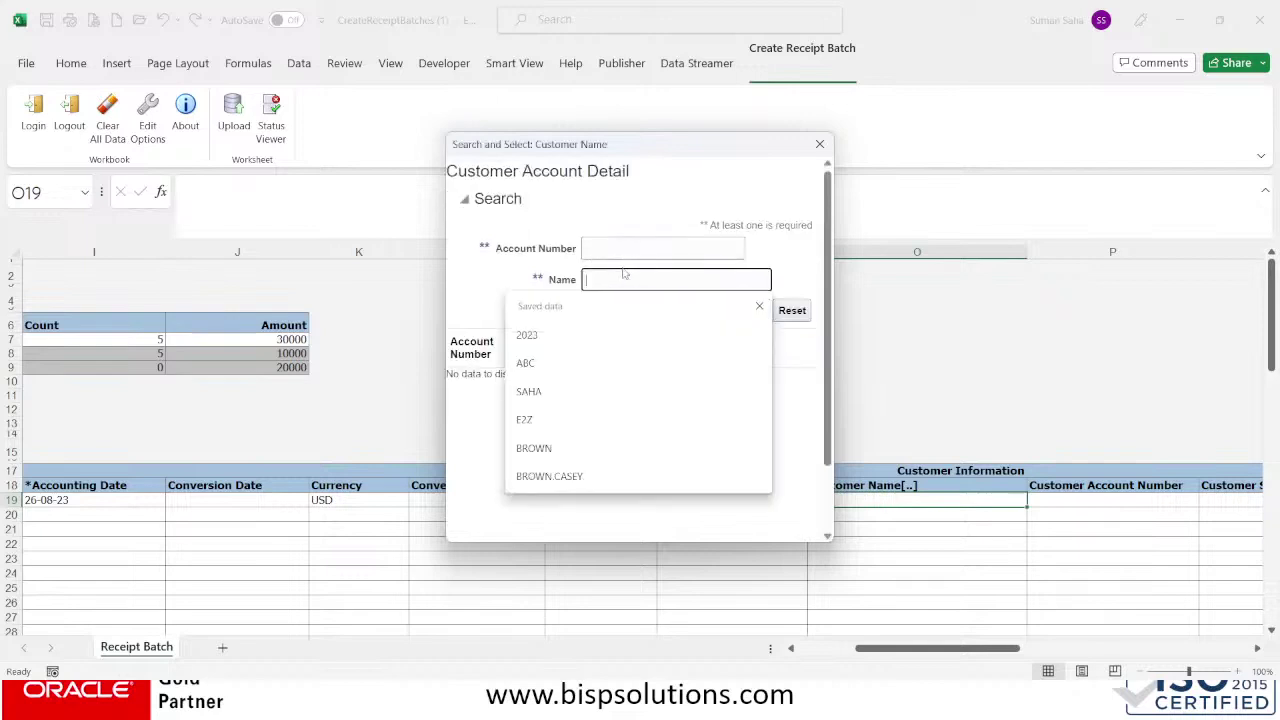
{"action": "type", "text": "ABC"}
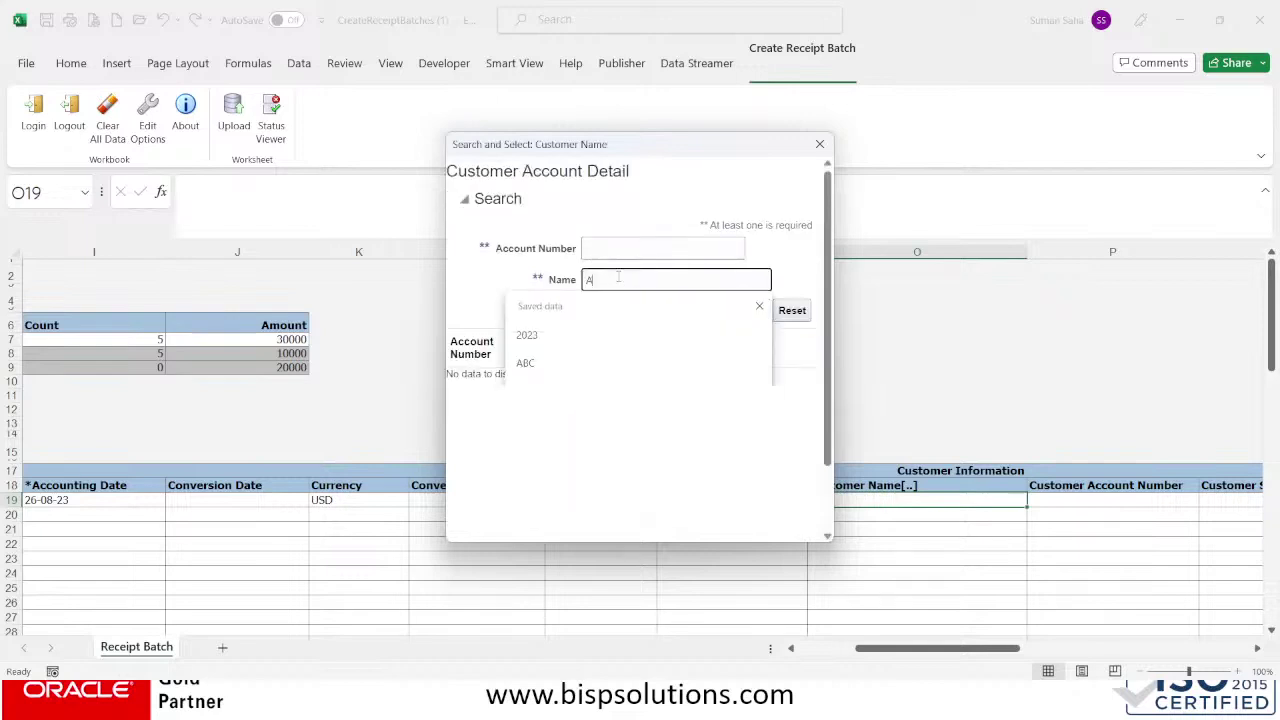
{"action": "left_click", "coordinate": [756, 313]}
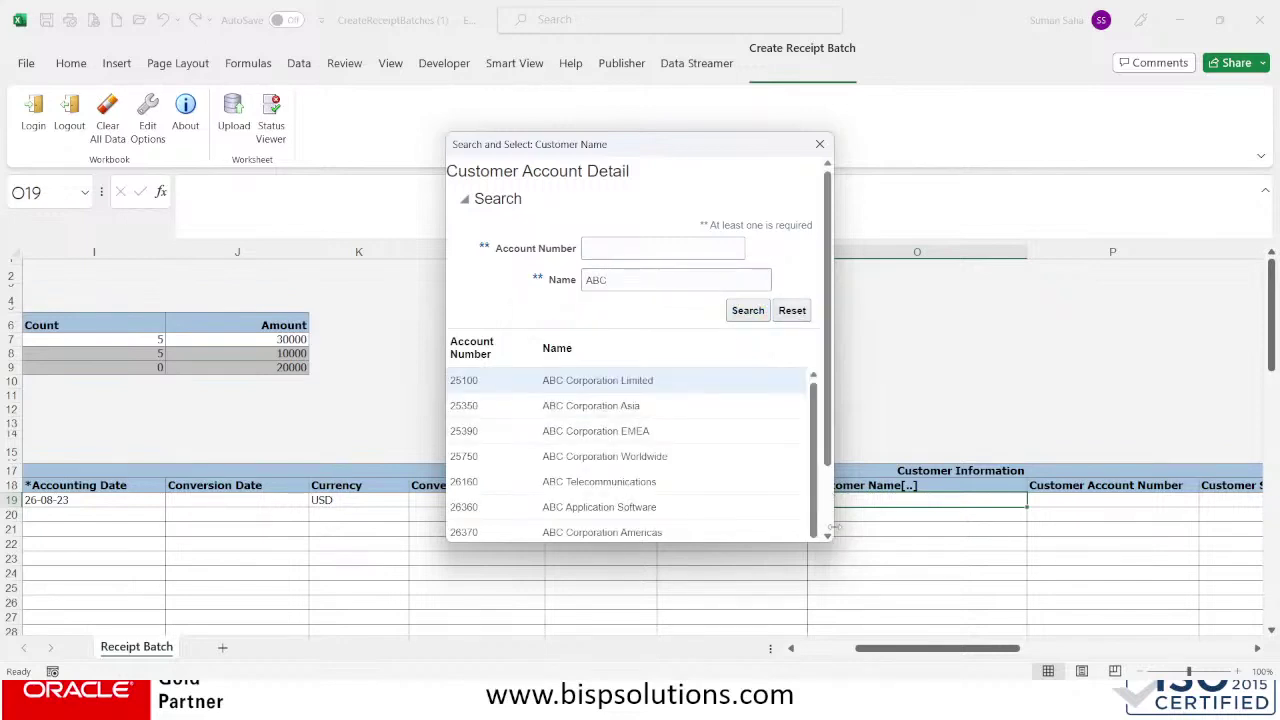
{"action": "left_click_drag", "start_coordinate": [834, 535], "coordinate": [1070, 537]}
{"action": "scroll", "coordinate": [733, 438], "scroll_direction": "down", "scroll_amount": 2}
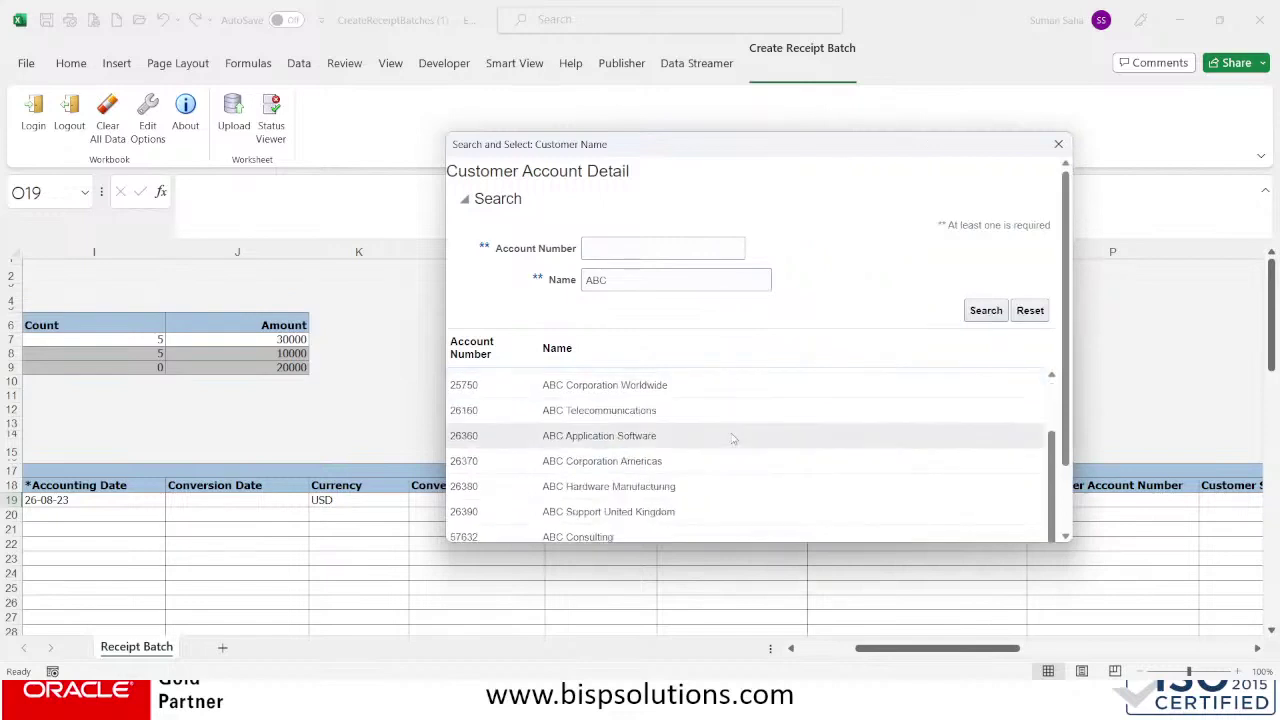
{"action": "left_click", "coordinate": [660, 437]}
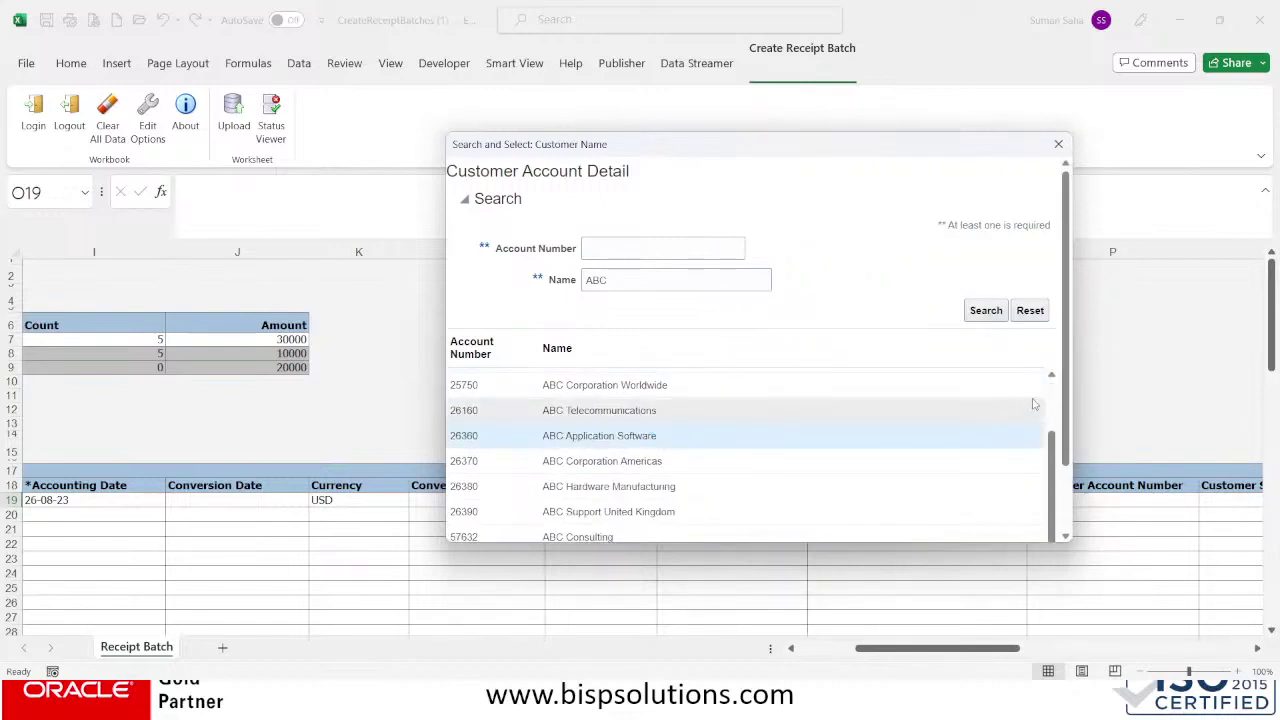
{"action": "left_click_drag", "start_coordinate": [1068, 392], "coordinate": [1078, 473]}
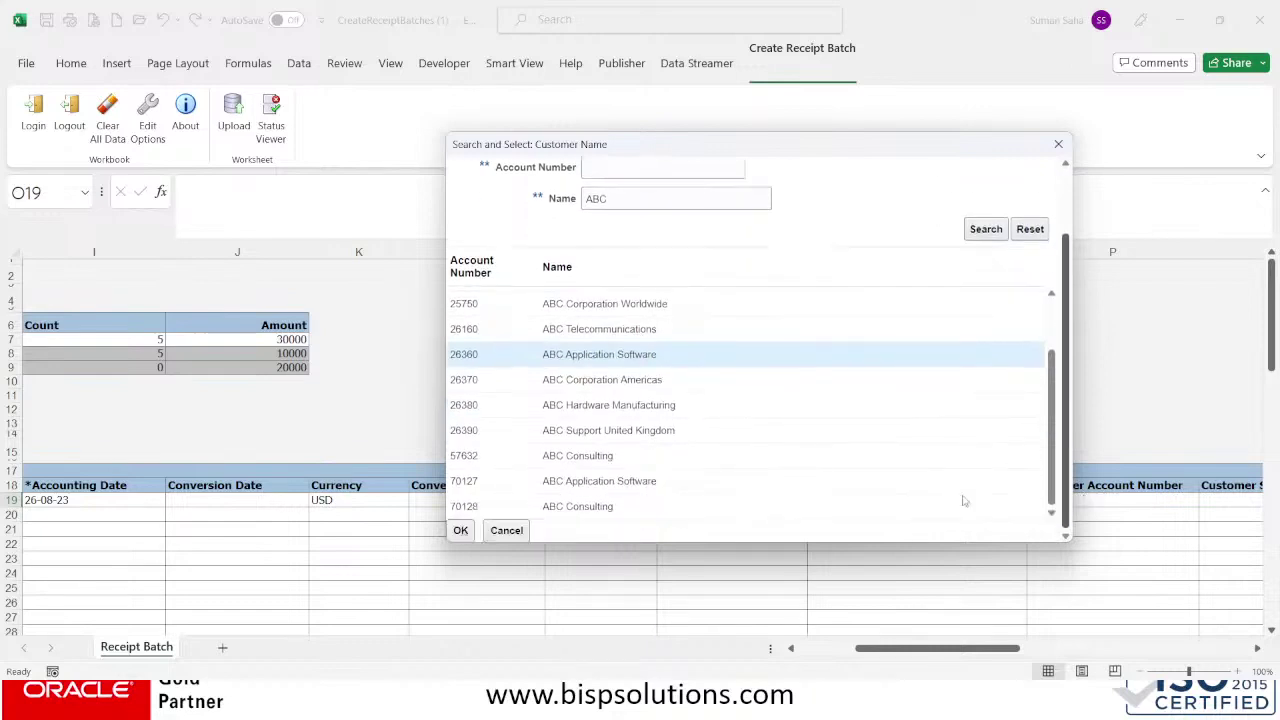
{"action": "left_click", "coordinate": [460, 530]}
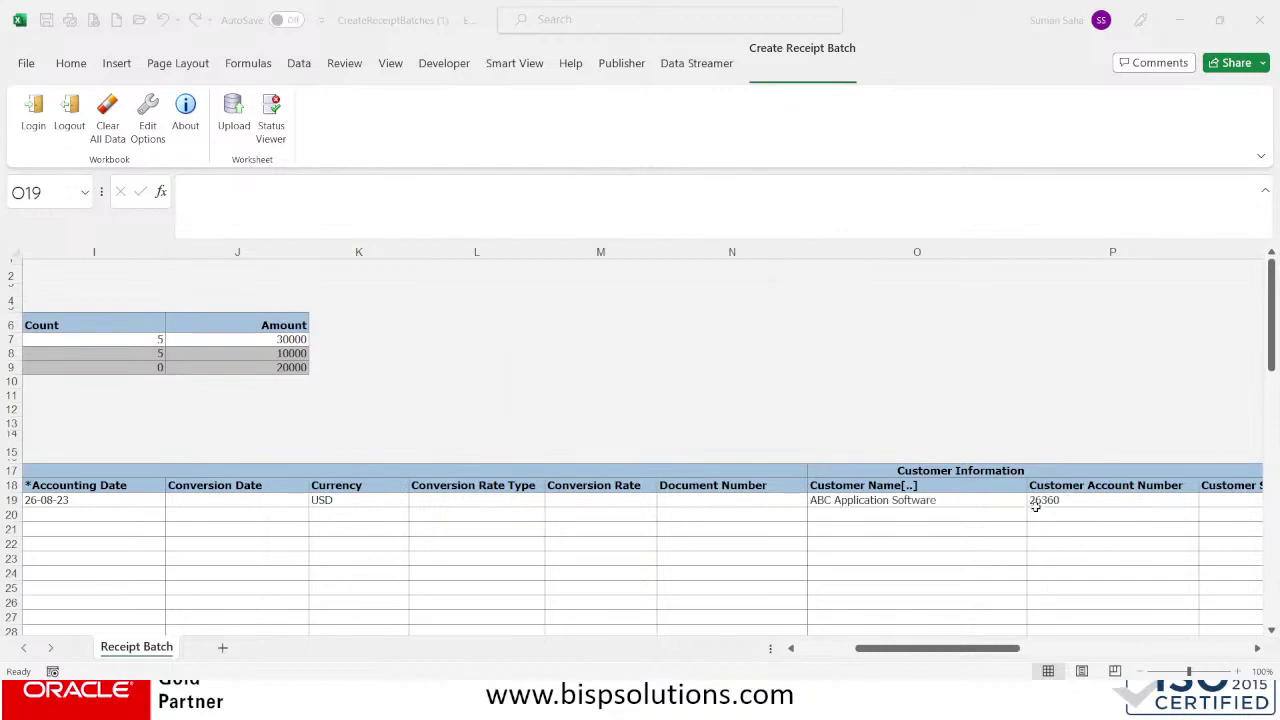
Step: Open the Customer Site lookup for the first receipt in row 19
{"action": "left_click_drag", "start_coordinate": [1019, 649], "coordinate": [1013, 648]}
{"action": "scroll", "coordinate": [951, 557], "scroll_direction": "right", "scroll_amount": 5}
{"action": "scroll", "coordinate": [951, 557], "scroll_direction": "left", "scroll_amount": 5}
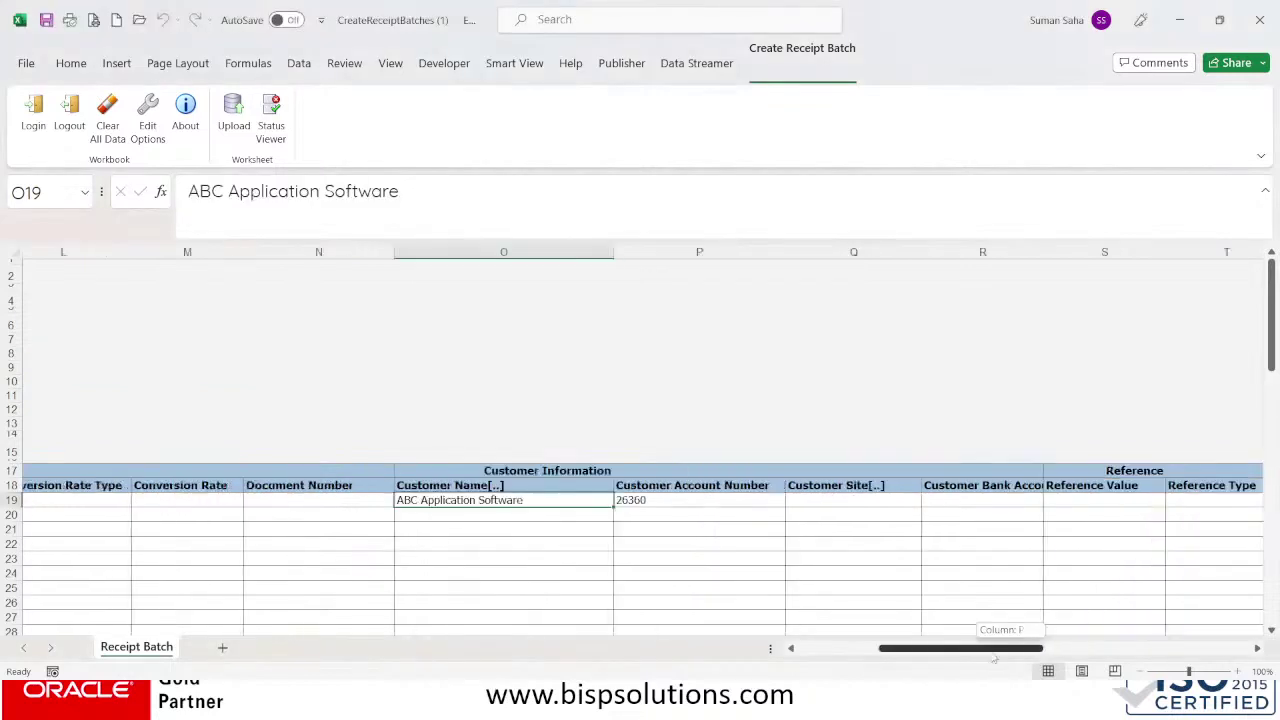
{"action": "left_click", "coordinate": [895, 505]}
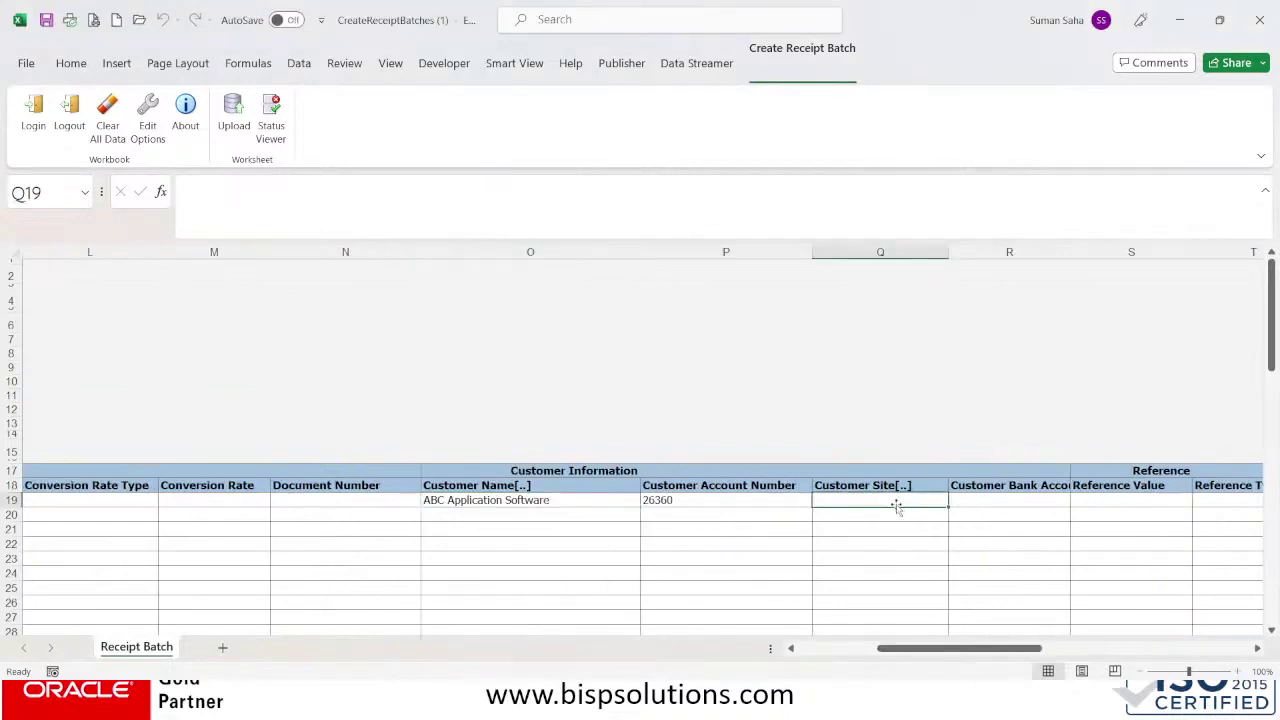
{"action": "scroll", "coordinate": [896, 506], "scroll_direction": "down", "scroll_amount": 4}
{"action": "left_click", "coordinate": [838, 311]}
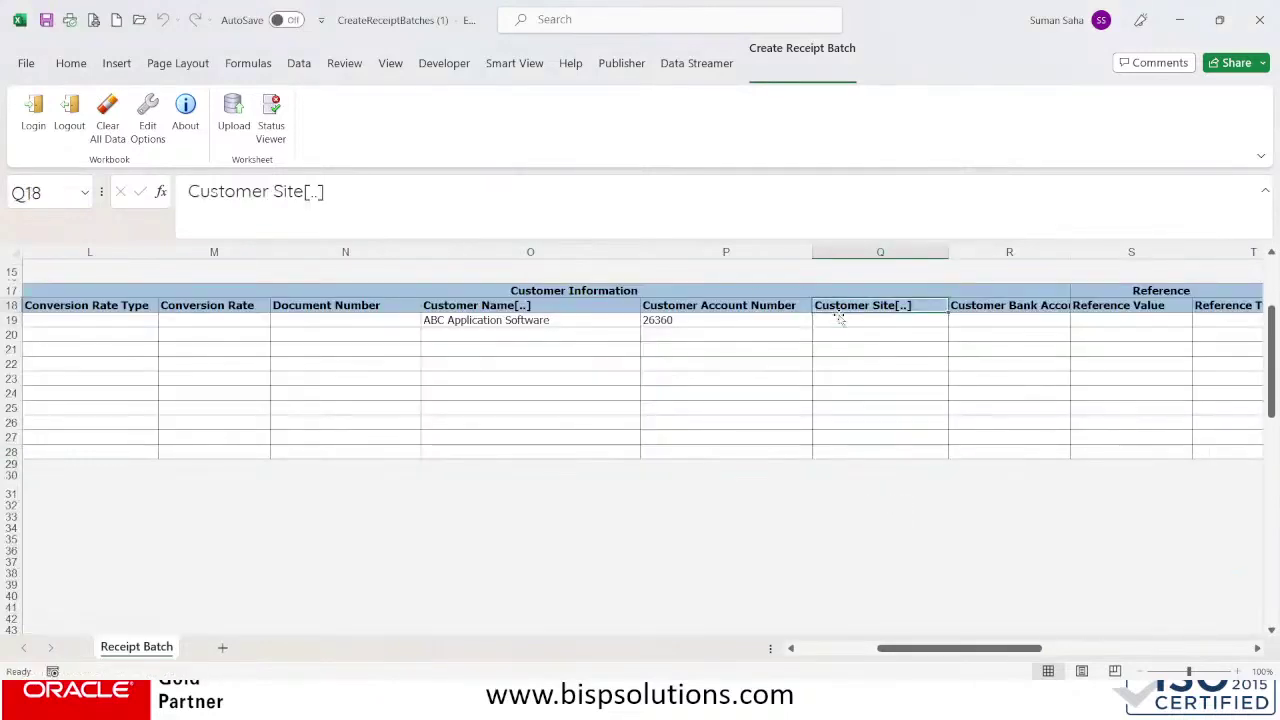
{"action": "key", "text": "ctrl+Down"}
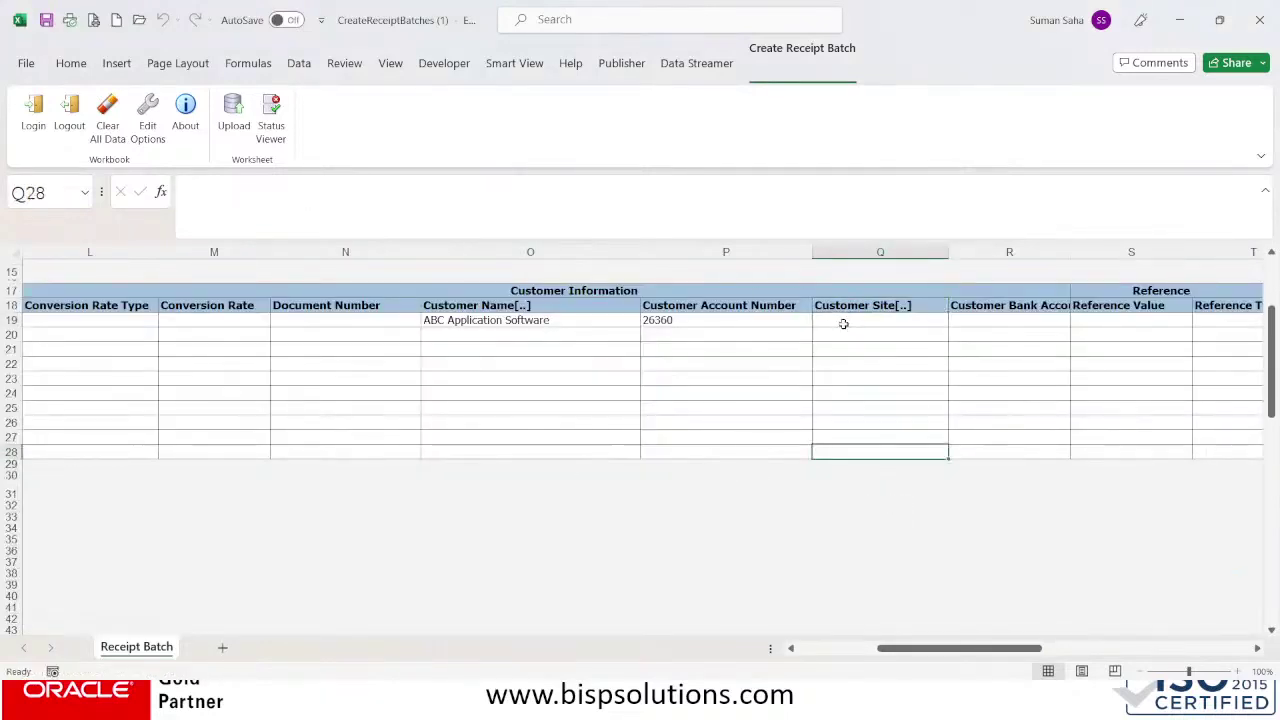
{"action": "double_click", "coordinate": [843, 323]}
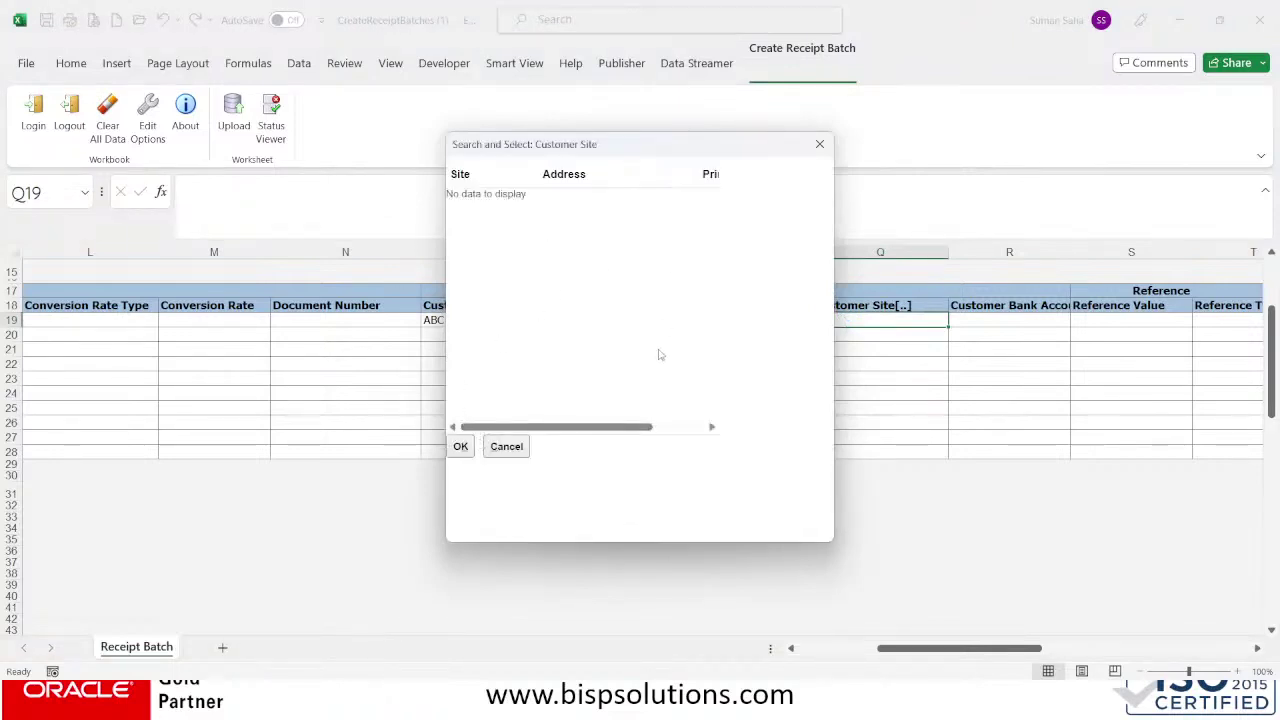
Step: Accept the empty site list, dismiss the error, and reopen the Customer Name search
{"action": "left_click", "coordinate": [460, 446]}
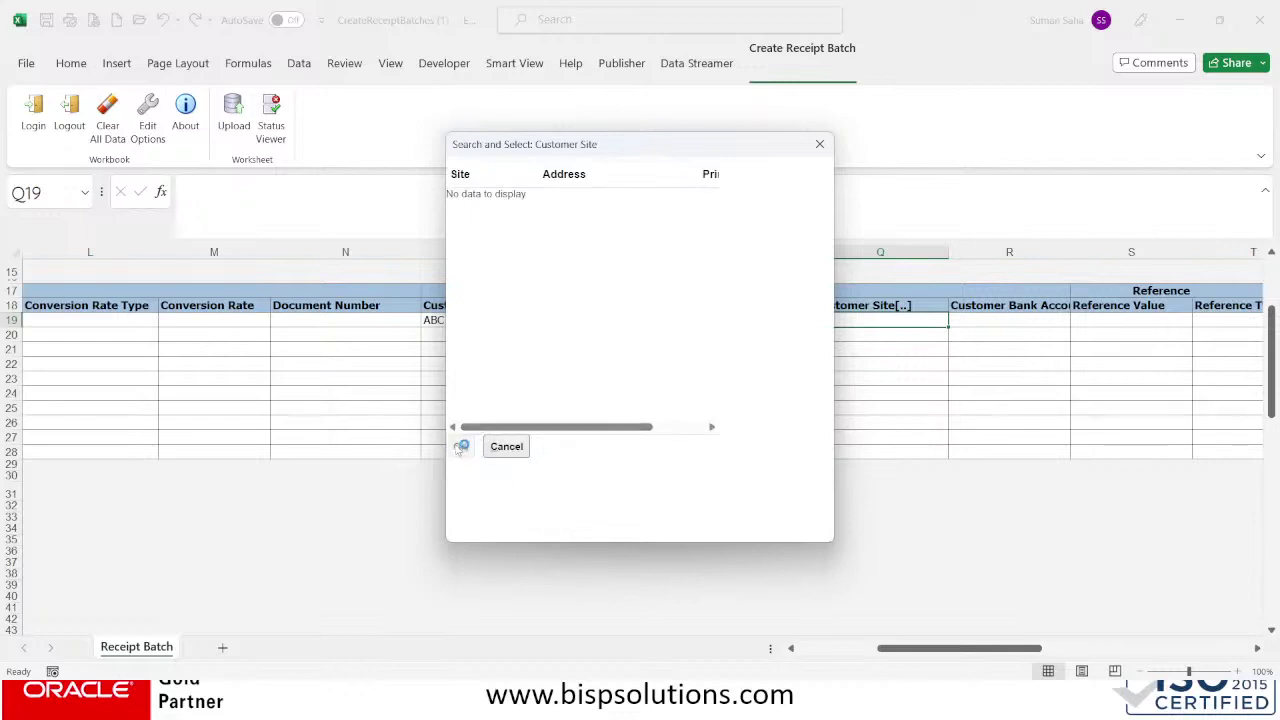
{"action": "left_click", "coordinate": [686, 284]}
{"action": "left_click", "coordinate": [819, 144]}
{"action": "left_click", "coordinate": [871, 362]}
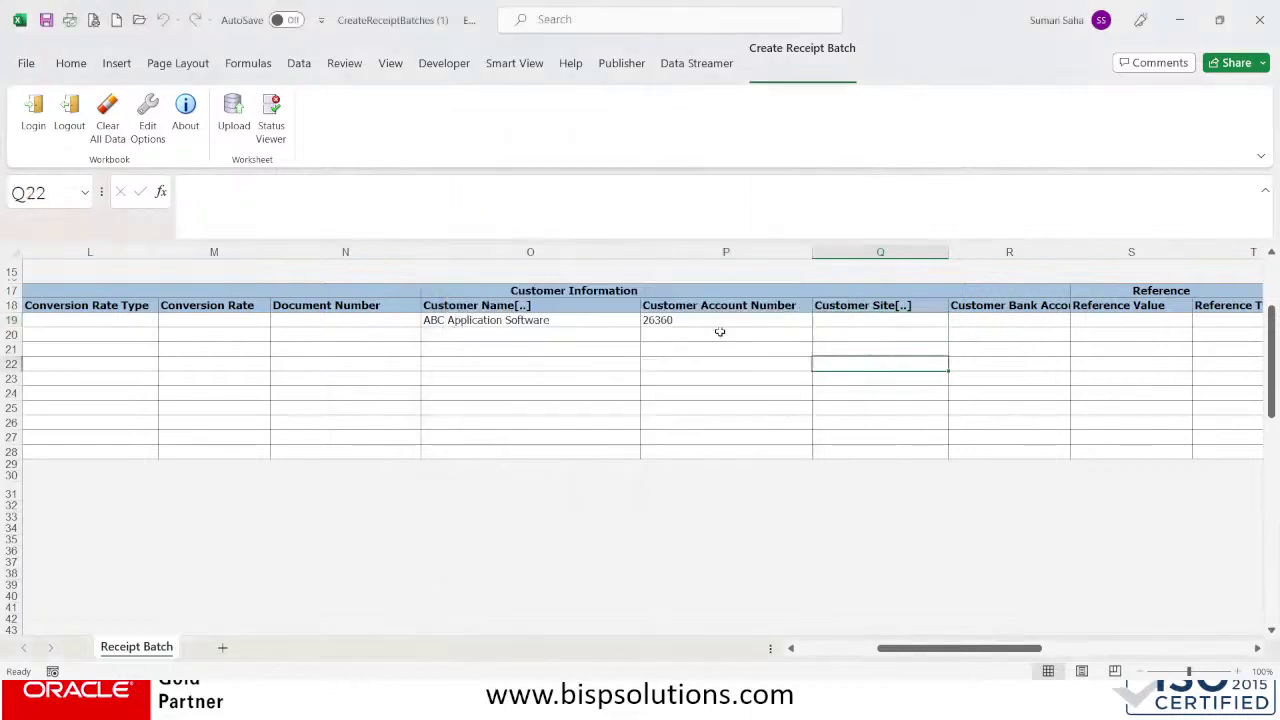
{"action": "left_click", "coordinate": [727, 318]}
{"action": "left_click", "coordinate": [549, 320]}
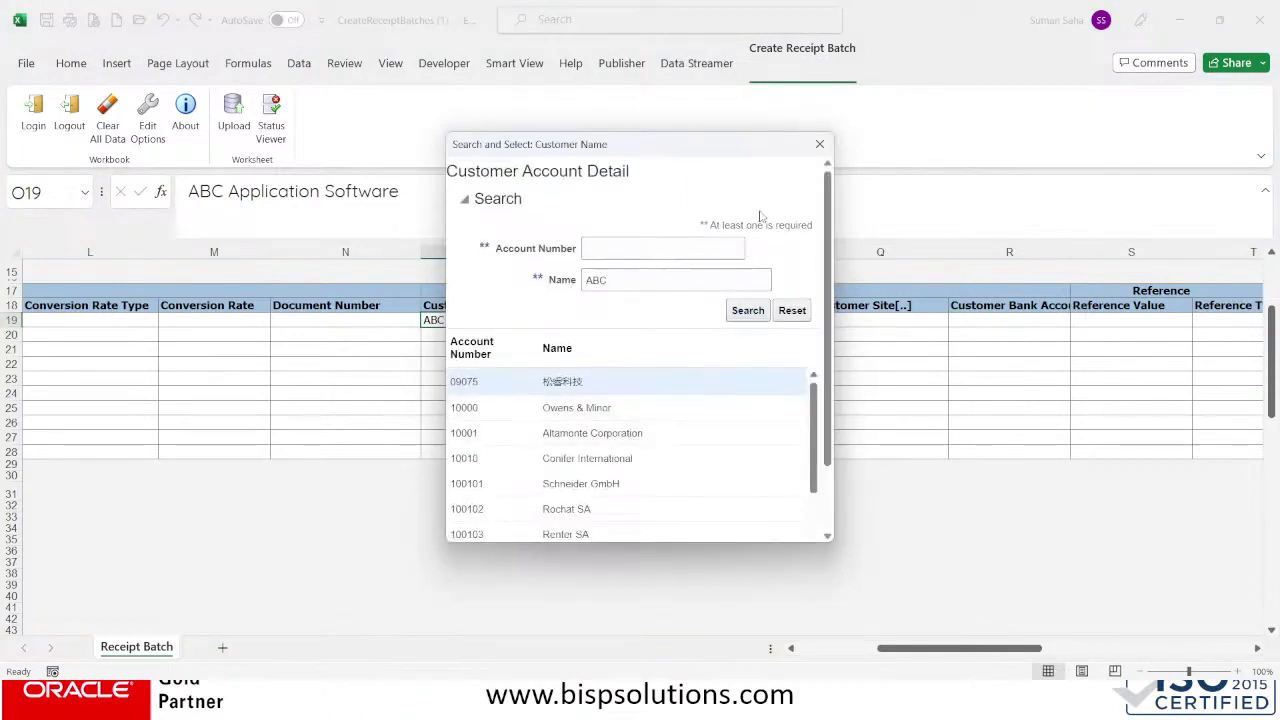
Step: Rerun the ABC search and choose the other ABC Application Software account, 70127
{"action": "left_click", "coordinate": [738, 312]}
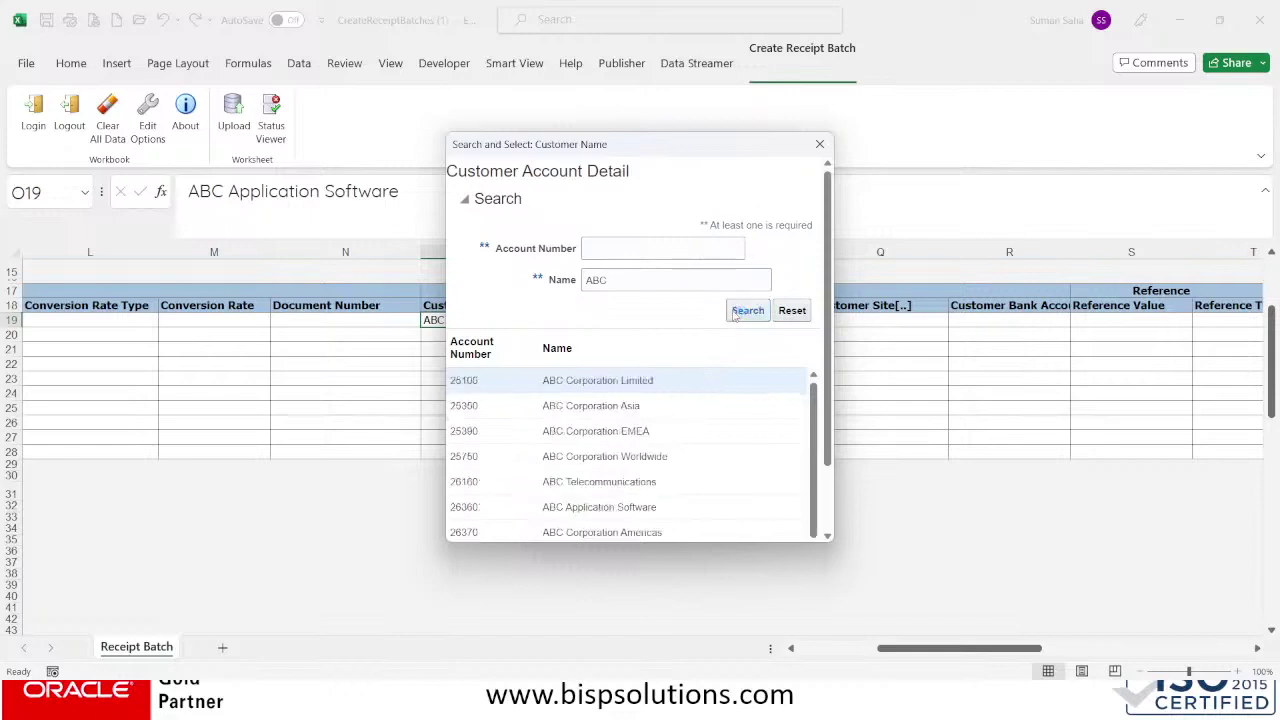
{"action": "left_click_drag", "start_coordinate": [833, 469], "coordinate": [1007, 469]}
{"action": "scroll", "coordinate": [771, 434], "scroll_direction": "down", "scroll_amount": 2}
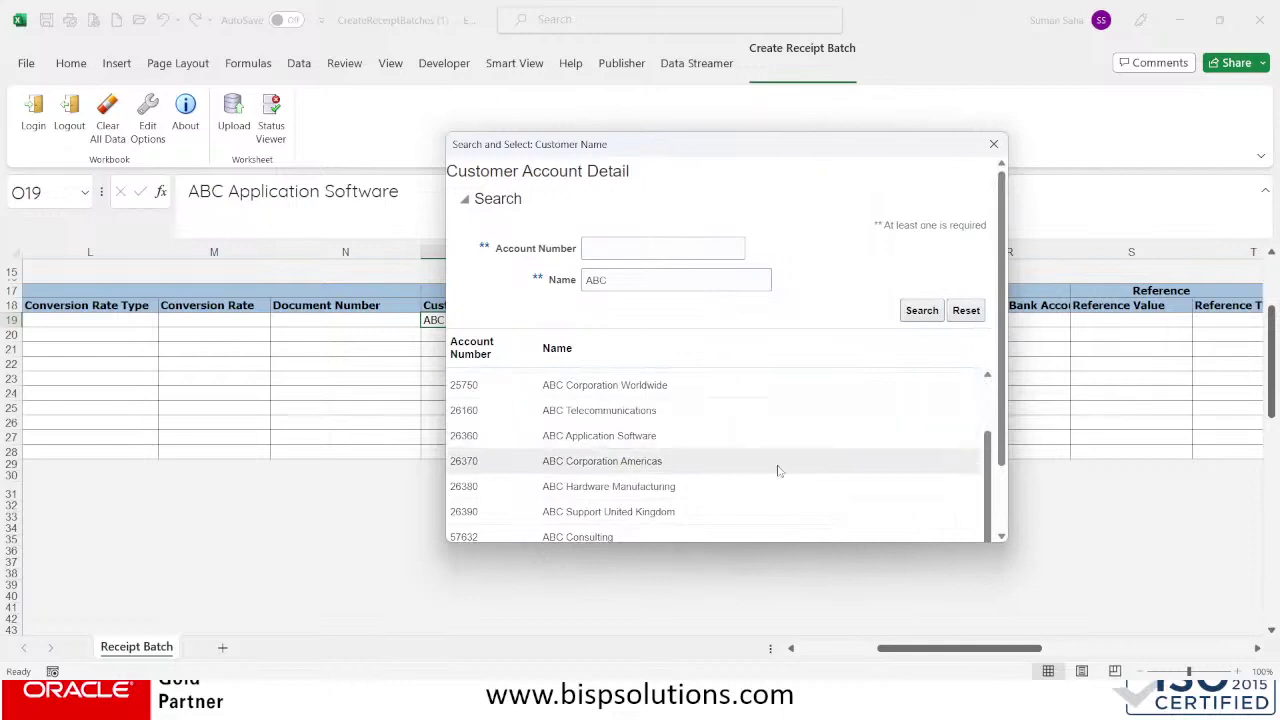
{"action": "scroll", "coordinate": [1005, 480], "scroll_direction": "down", "scroll_amount": 2}
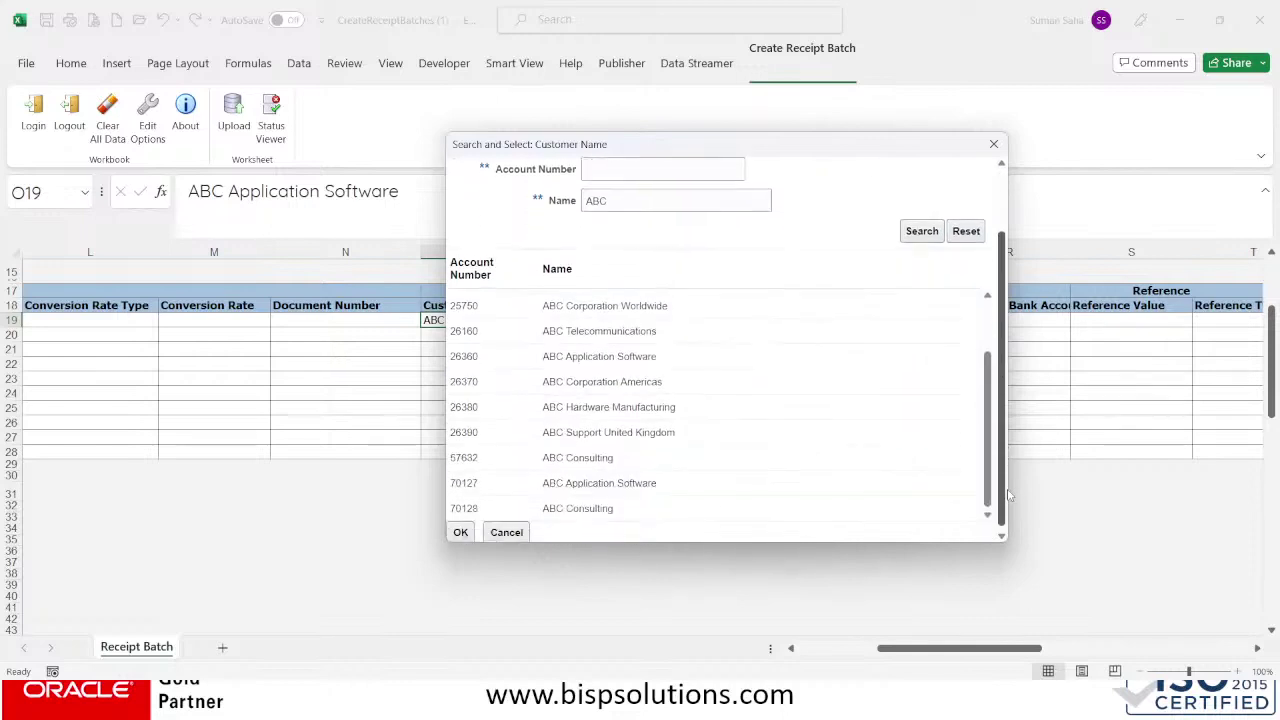
{"action": "left_click", "coordinate": [494, 482]}
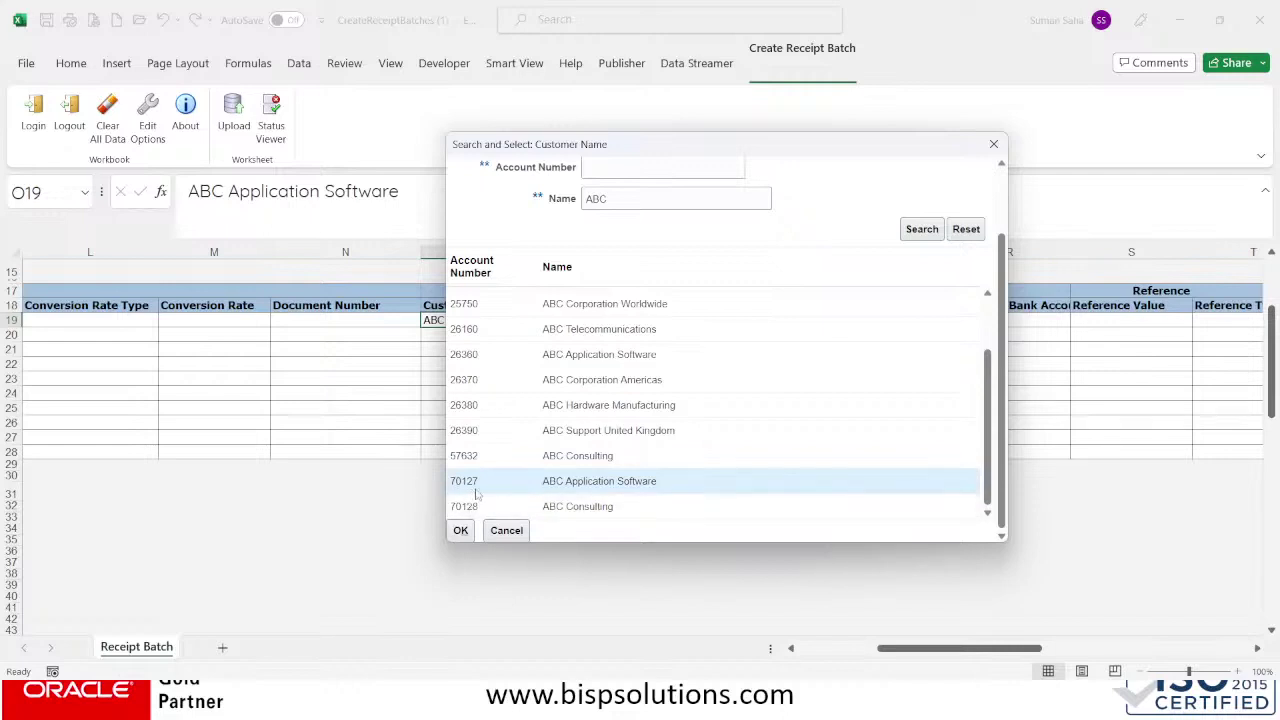
{"action": "left_click", "coordinate": [461, 530]}
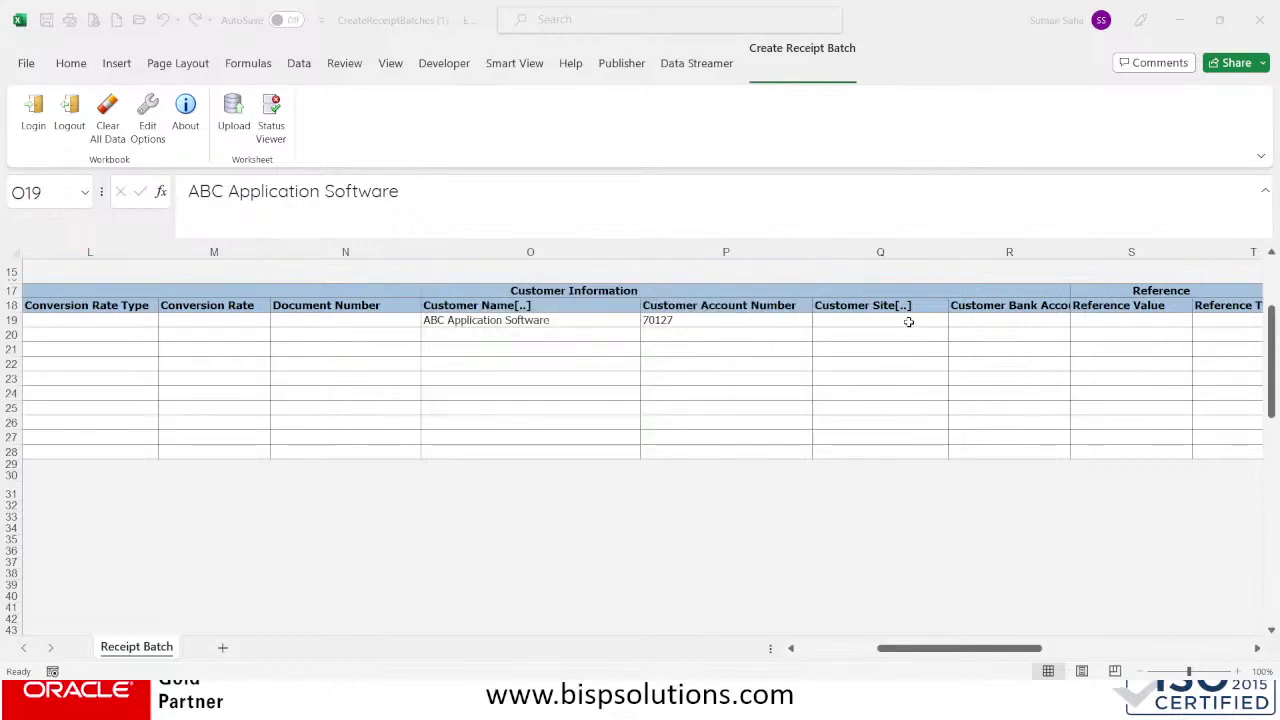
Step: Choose customer site 69242 for account 70127 in Customer Site cell Q19
{"action": "double_click", "coordinate": [908, 321]}
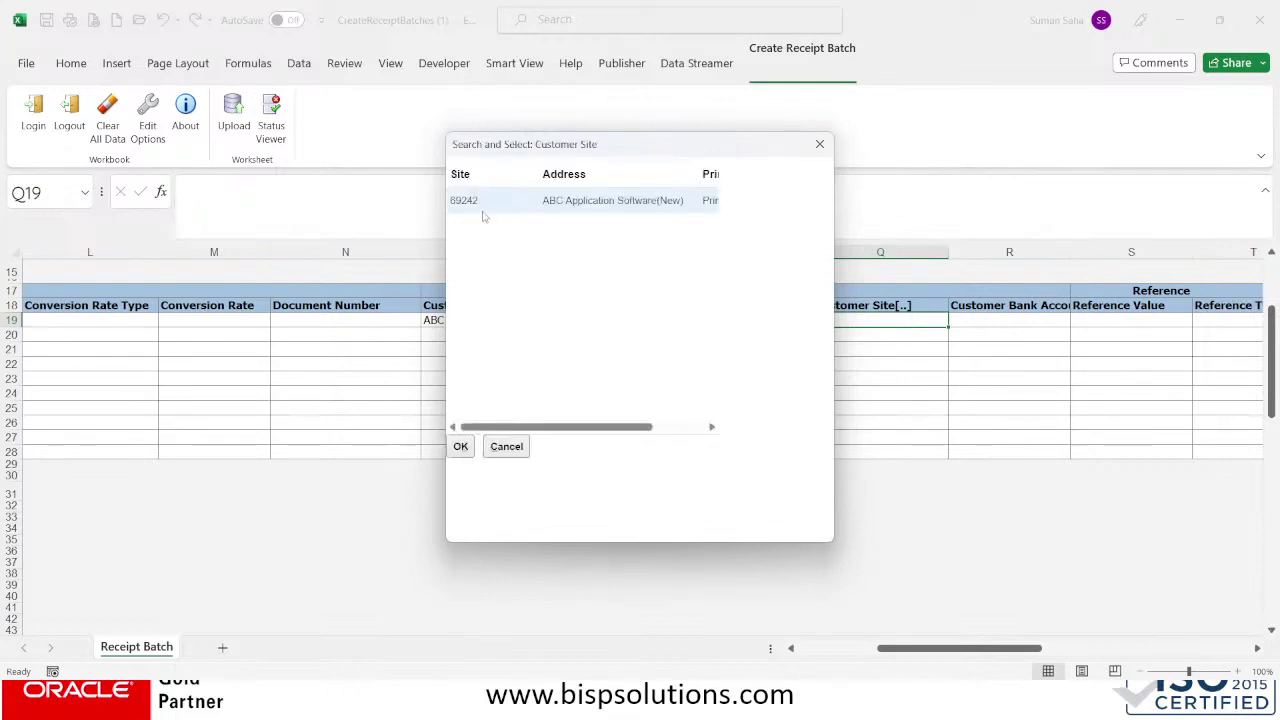
{"action": "left_click", "coordinate": [461, 447]}
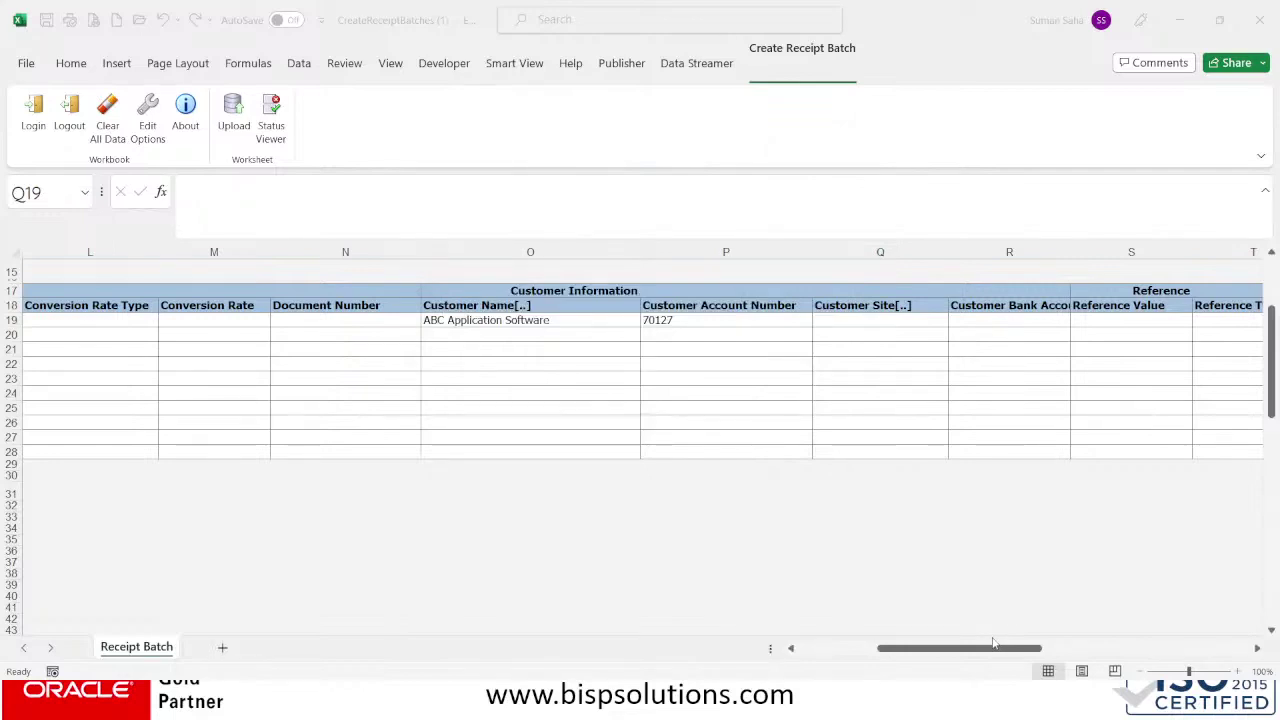
{"action": "left_click_drag", "start_coordinate": [993, 643], "coordinate": [1003, 648]}
Step: Set row 19's reference type to Transaction Number
{"action": "left_click", "coordinate": [736, 323]}
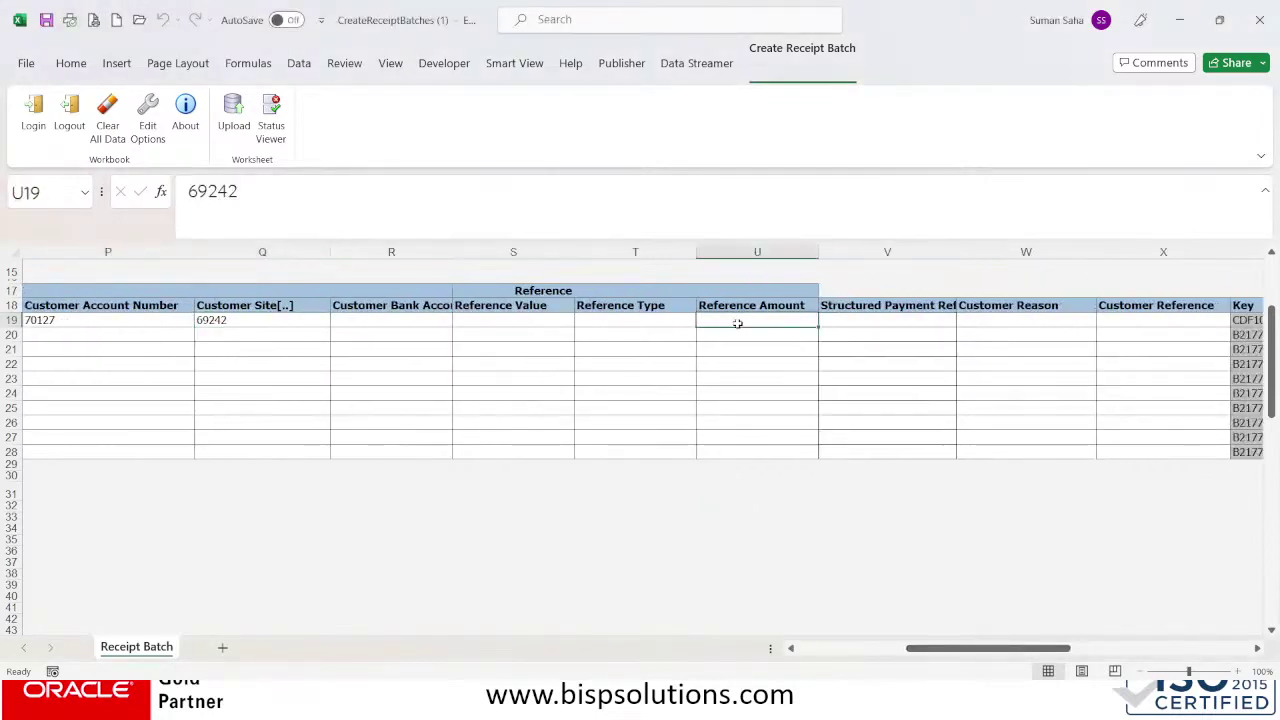
{"action": "left_click", "coordinate": [639, 323]}
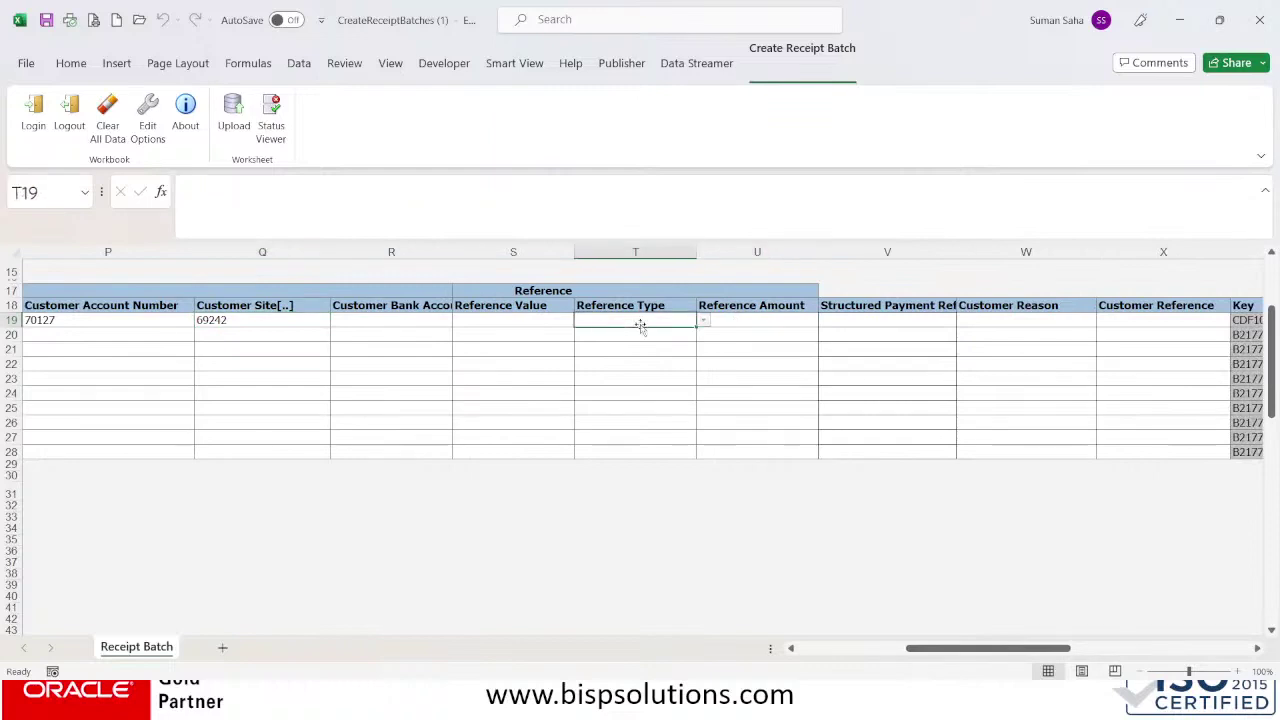
{"action": "left_click", "coordinate": [704, 321]}
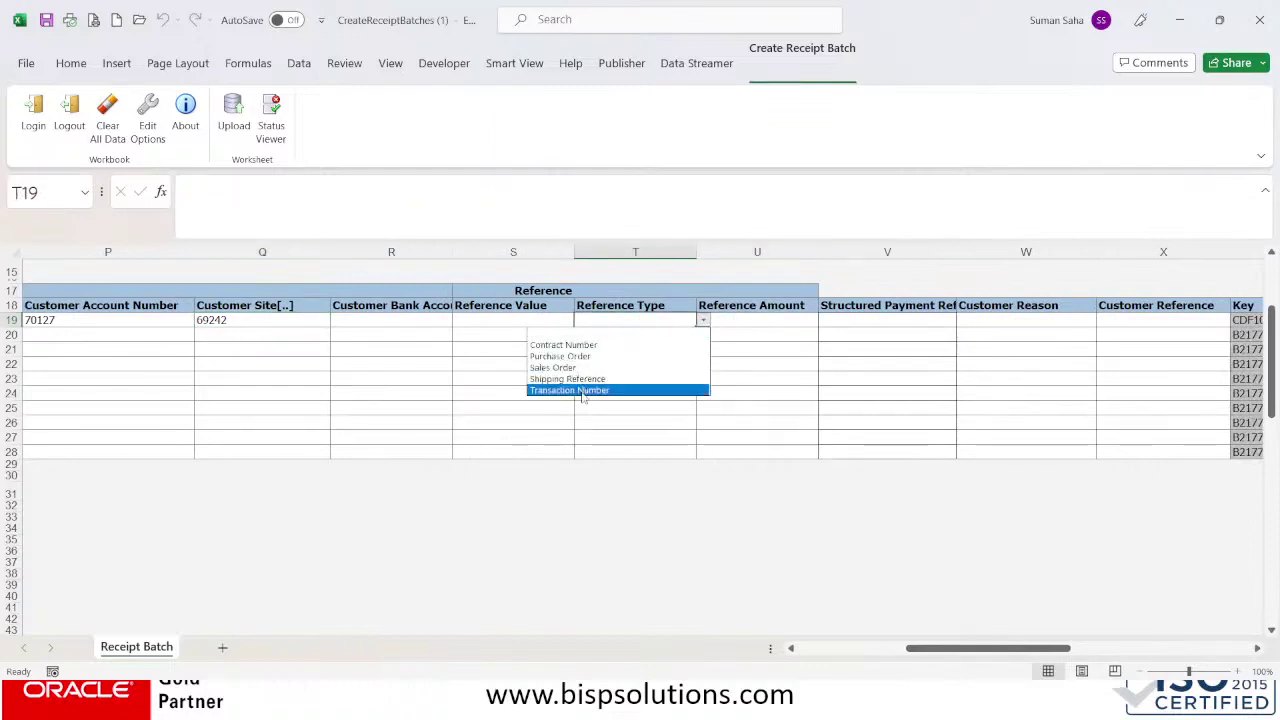
{"action": "left_click", "coordinate": [584, 390]}
Step: Enter a reference amount of 10000 for the first receipt
{"action": "left_click", "coordinate": [531, 321]}
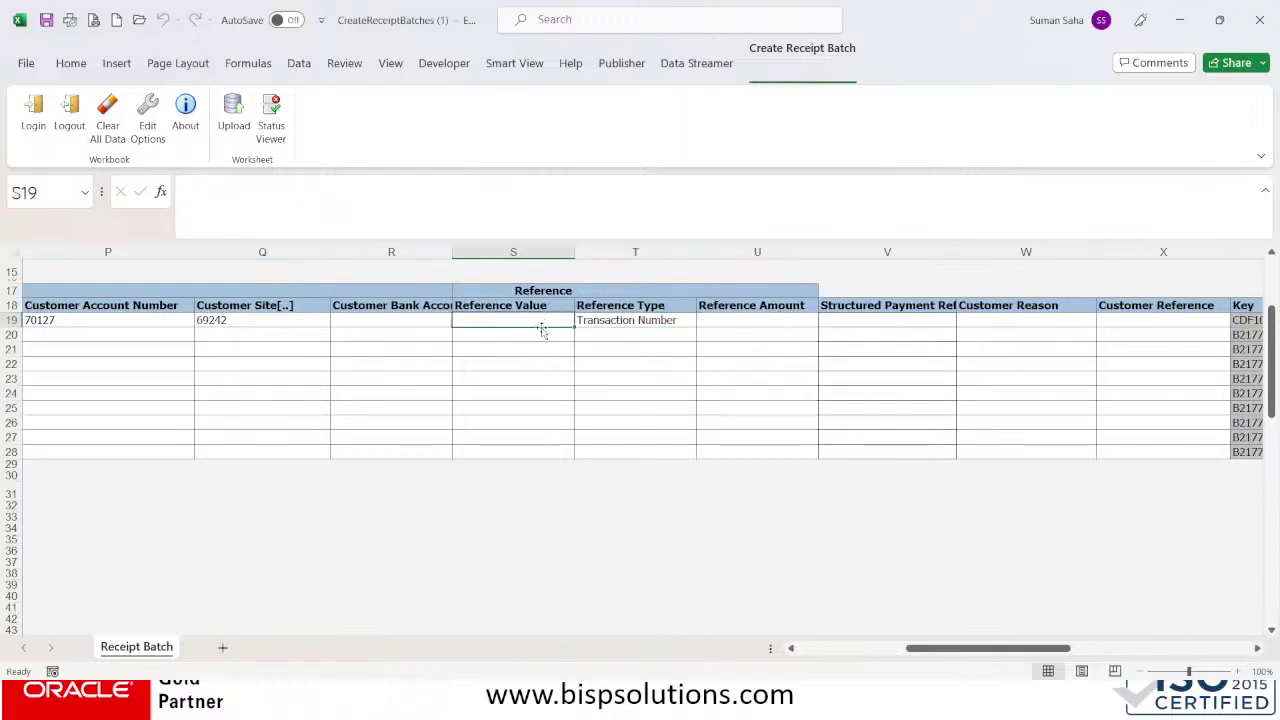
{"action": "left_click", "coordinate": [541, 334]}
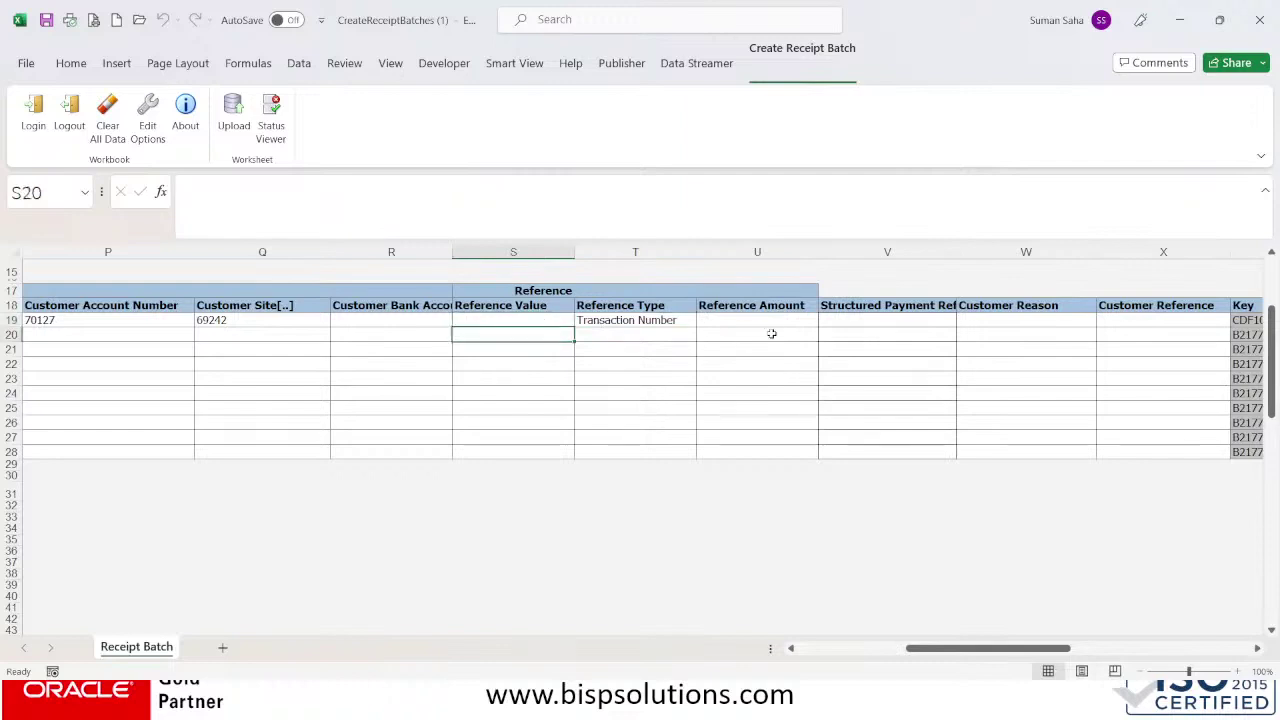
{"action": "left_click", "coordinate": [775, 322]}
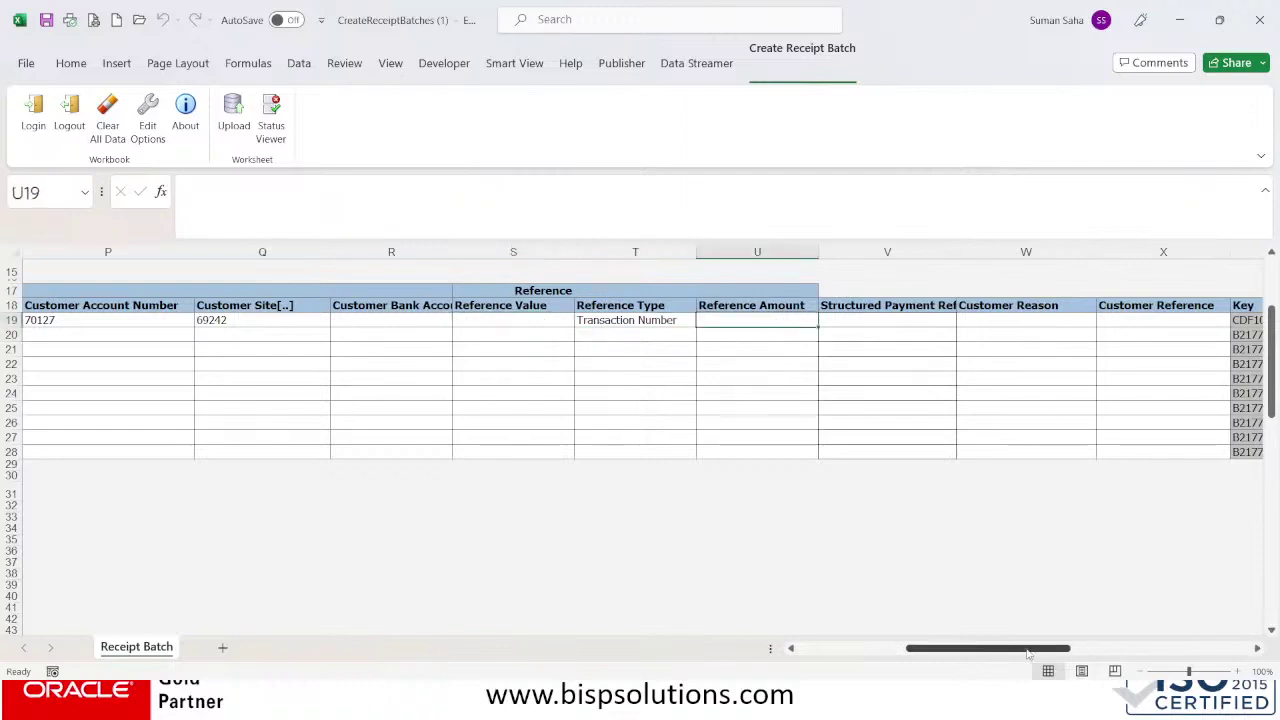
{"action": "mouse_move", "coordinate": [1027, 654]}
{"action": "left_mouse_down"}
{"action": "mouse_move", "coordinate": [953, 663]}
{"action": "mouse_move", "coordinate": [1017, 656]}
{"action": "left_mouse_up"}
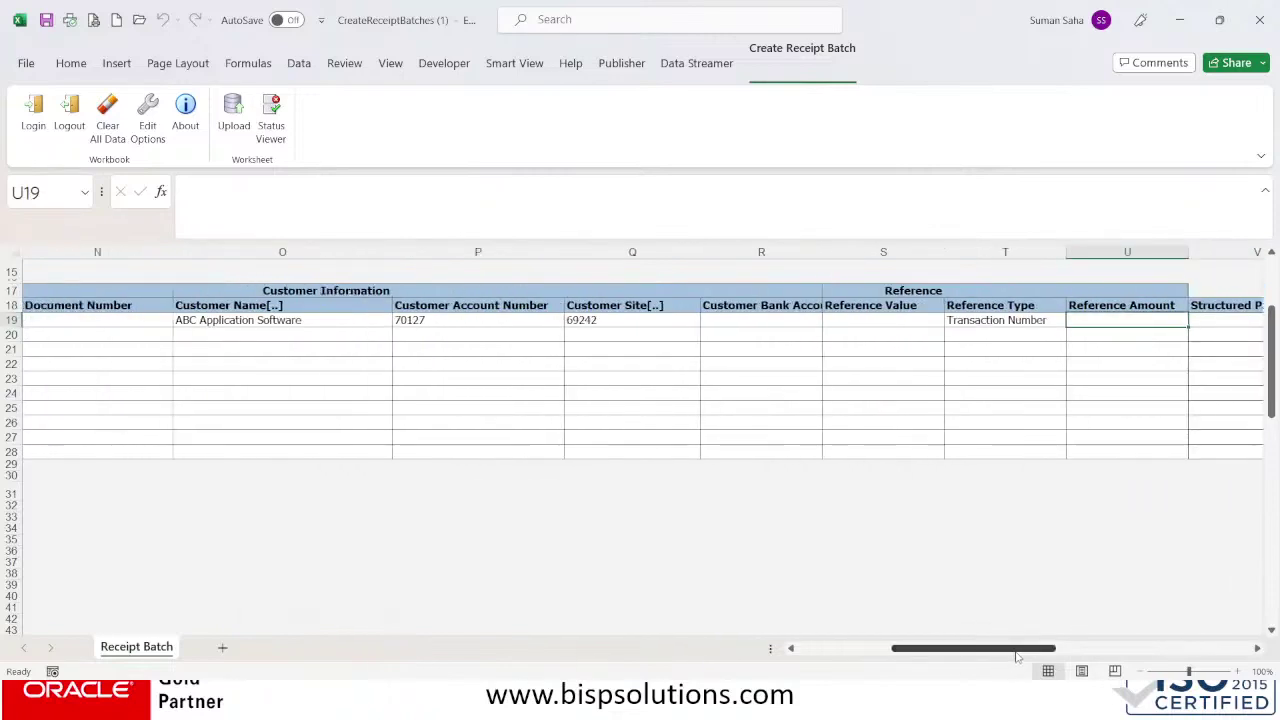
{"action": "type", "text": "10000"}
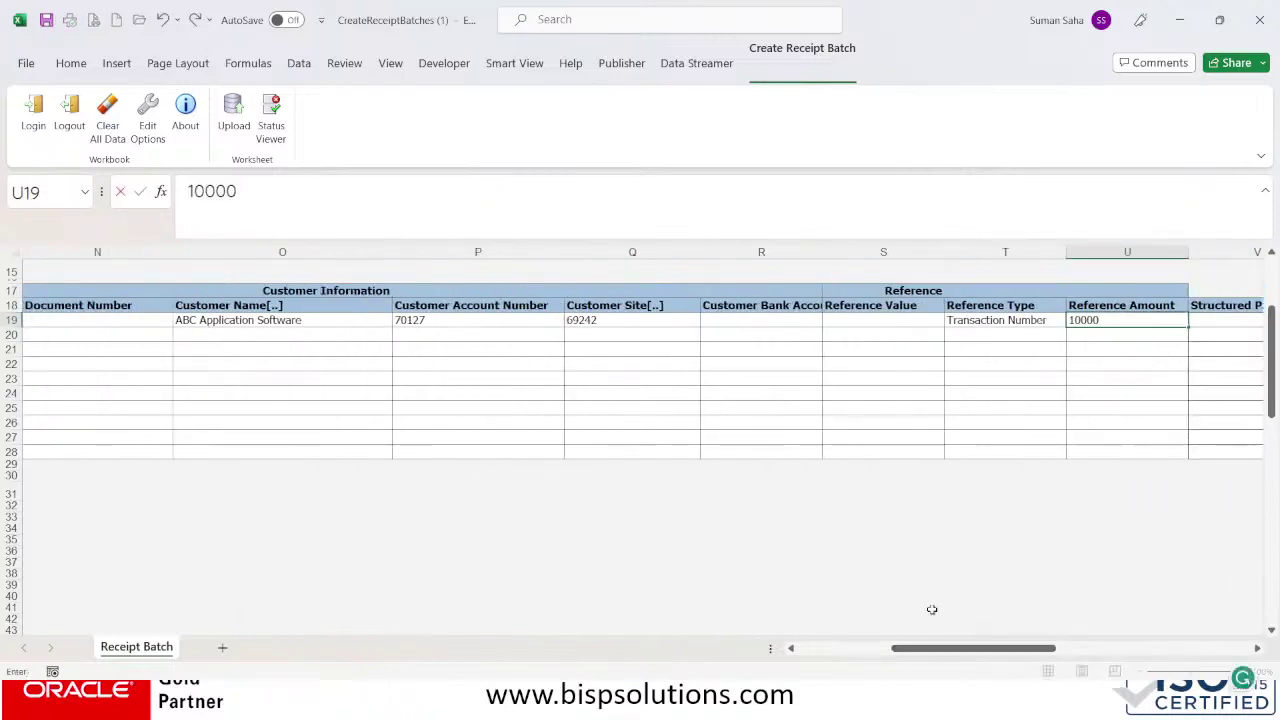
{"action": "left_click", "coordinate": [889, 320]}
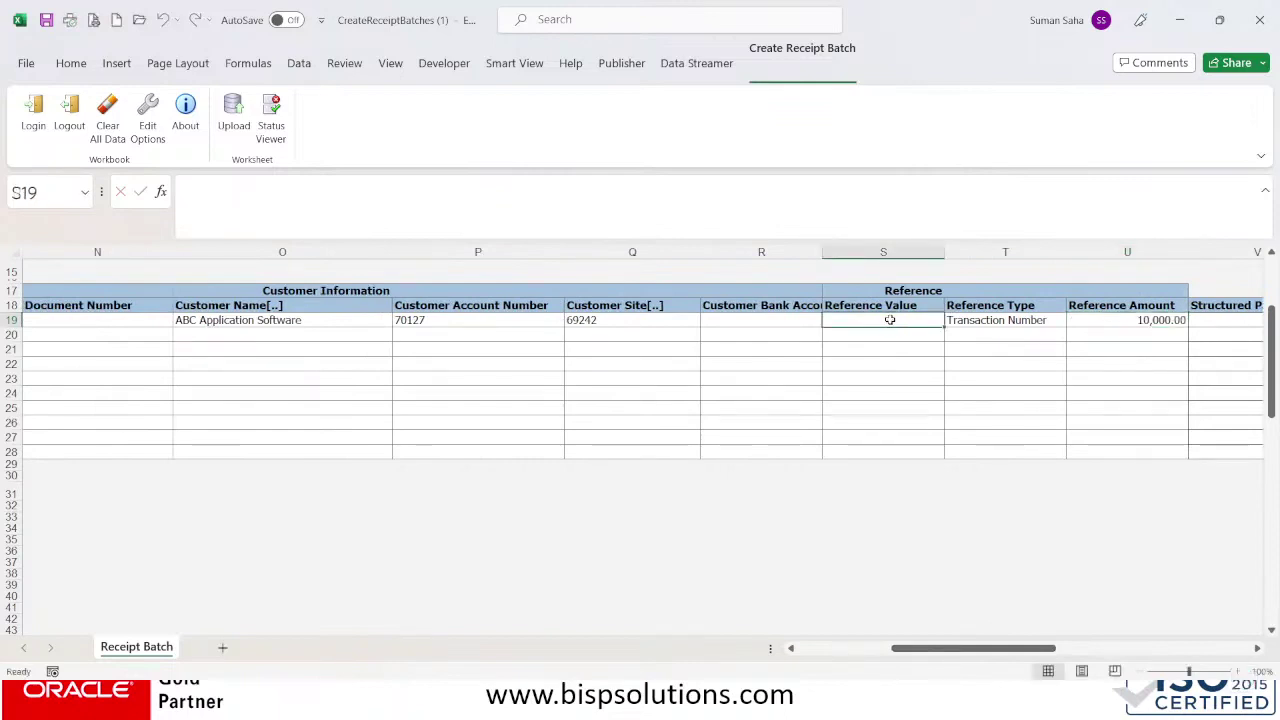
Step: Switch over to the Oracle Fusion receivables browser window
{"action": "left_click", "coordinate": [226, 320]}
{"action": "left_click_drag", "start_coordinate": [1005, 650], "coordinate": [918, 657]}
{"action": "scroll", "coordinate": [918, 600], "scroll_direction": "right", "scroll_amount": 3}
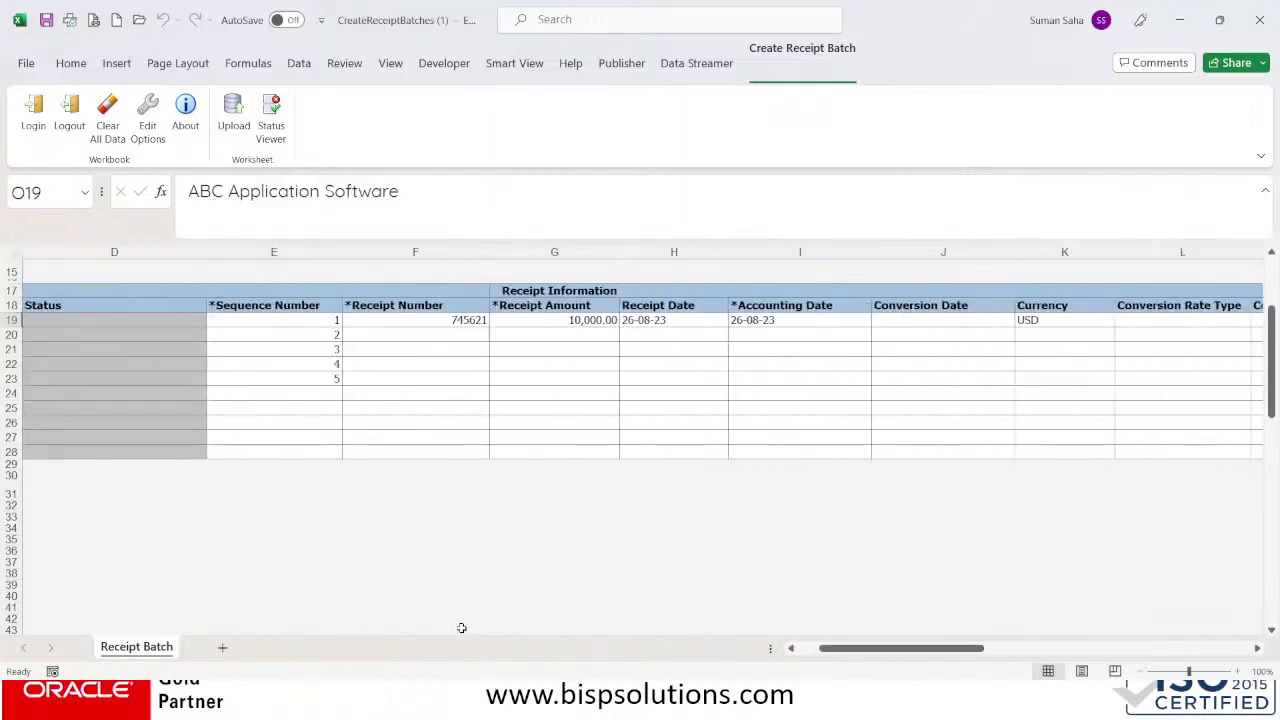
{"action": "key", "text": "alt+Tab"}
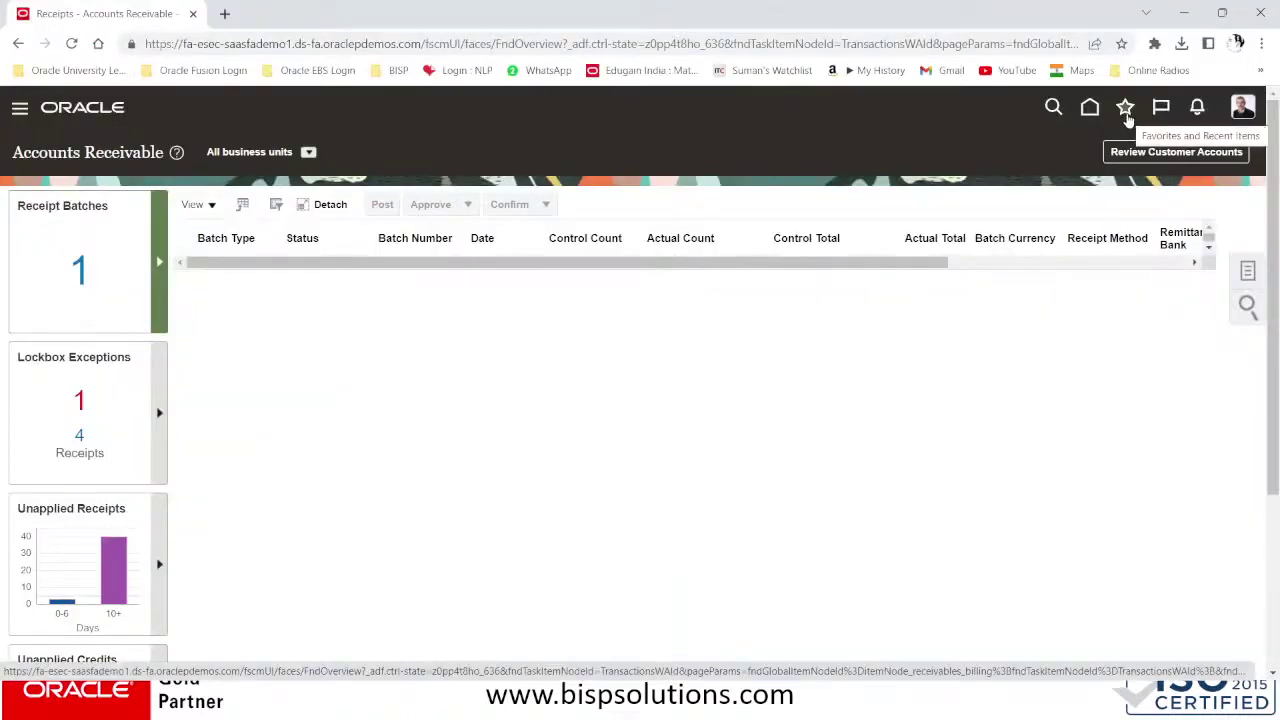
Step: Review ABC's accounts in Business Unit view with the BISP_Customer Account Report search, selecting invoice 3500
{"action": "left_click", "coordinate": [1193, 153]}
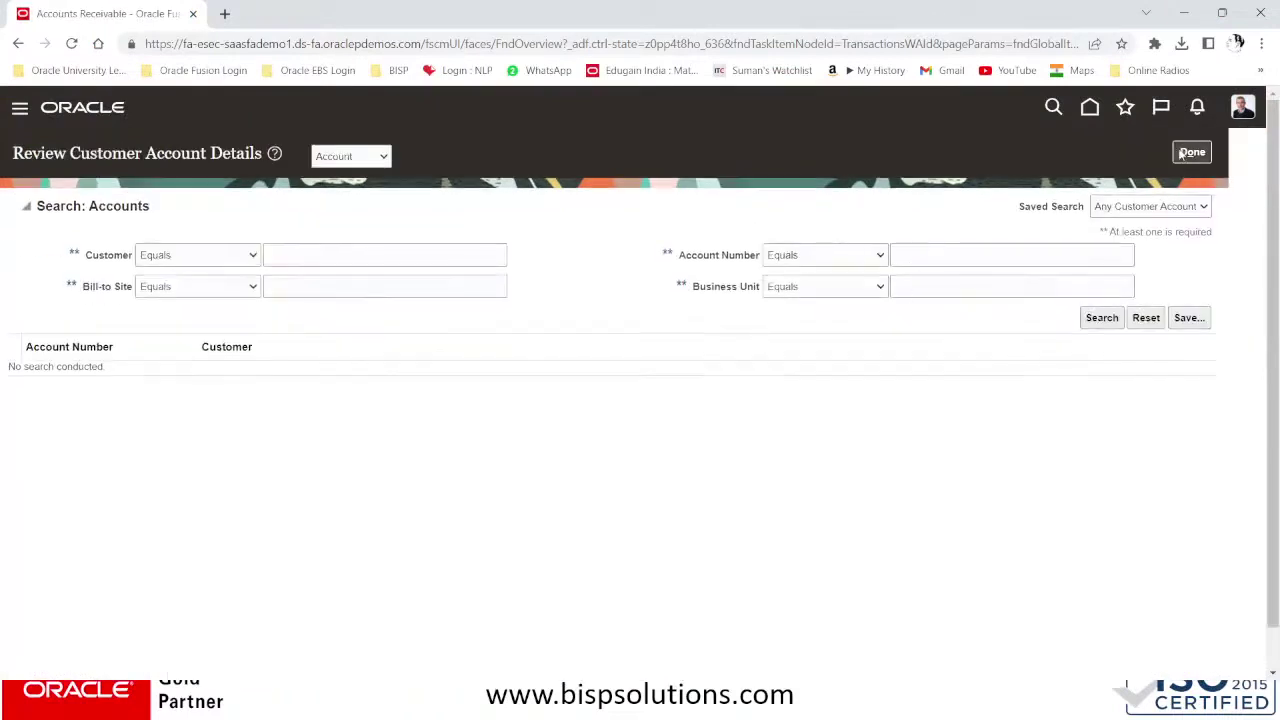
{"action": "left_click", "coordinate": [358, 160]}
{"action": "left_click", "coordinate": [340, 200]}
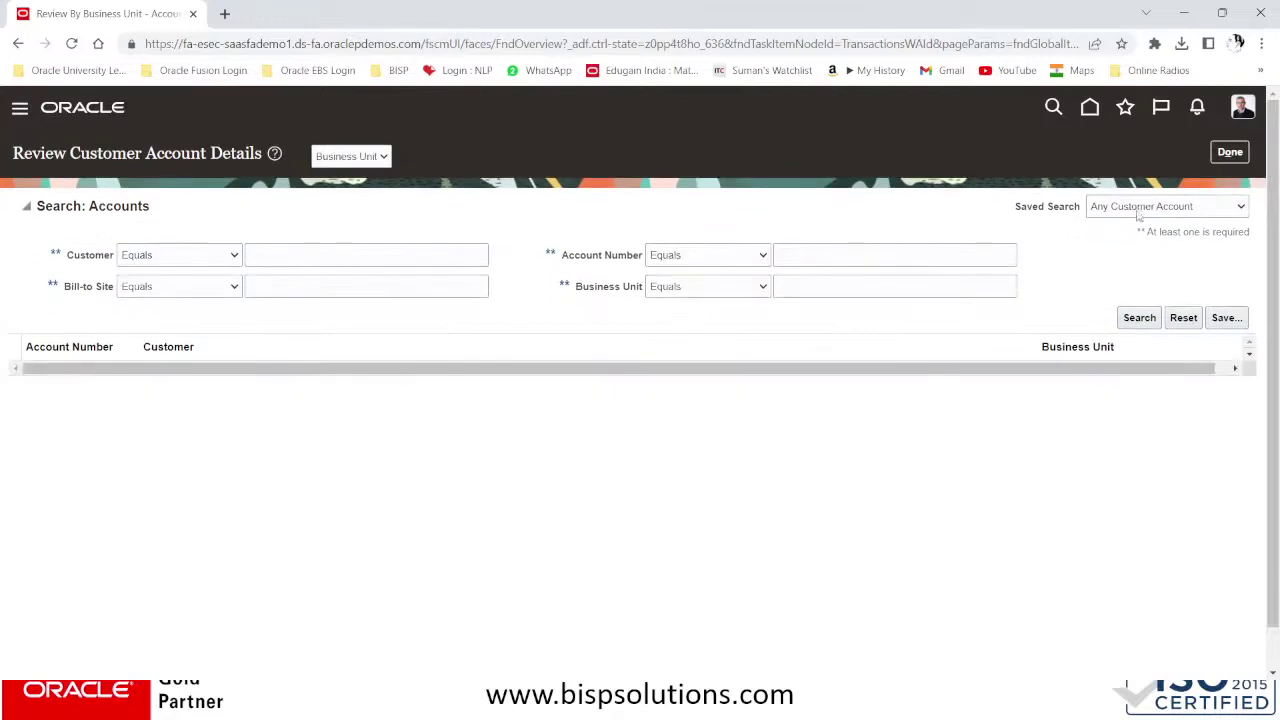
{"action": "left_click", "coordinate": [1139, 212]}
{"action": "left_click", "coordinate": [1126, 226]}
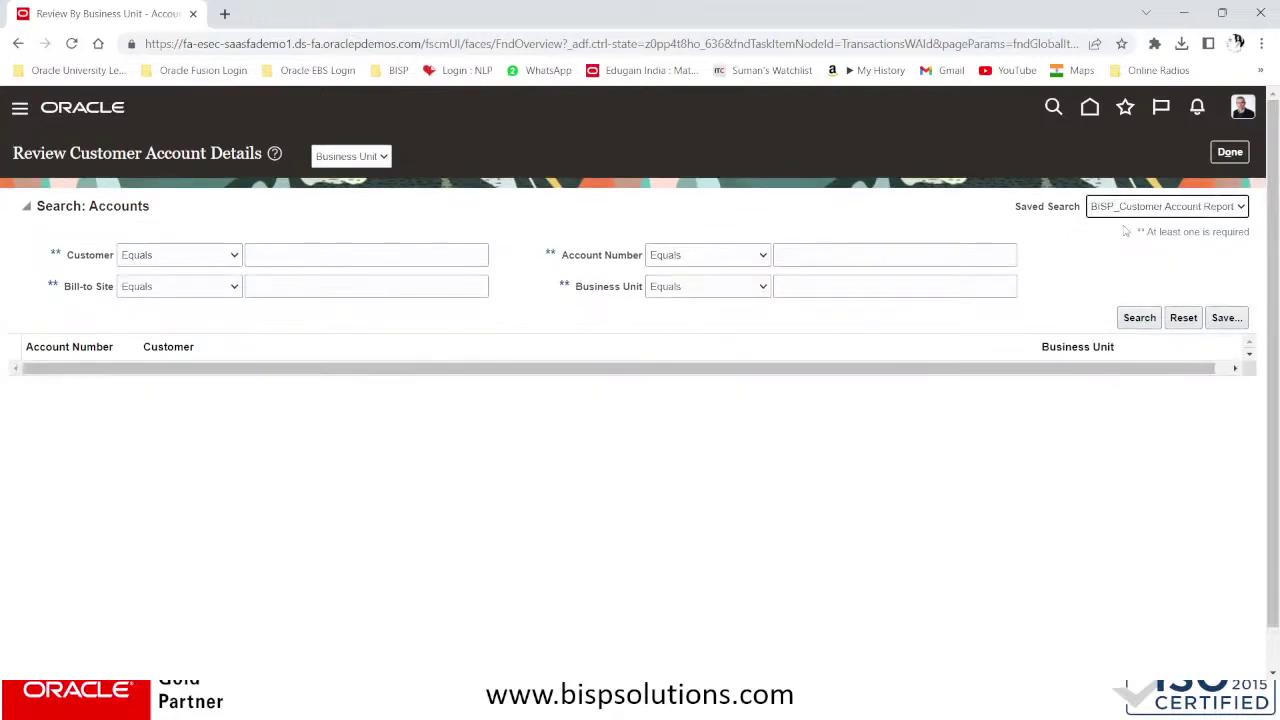
{"action": "left_click", "coordinate": [1142, 322]}
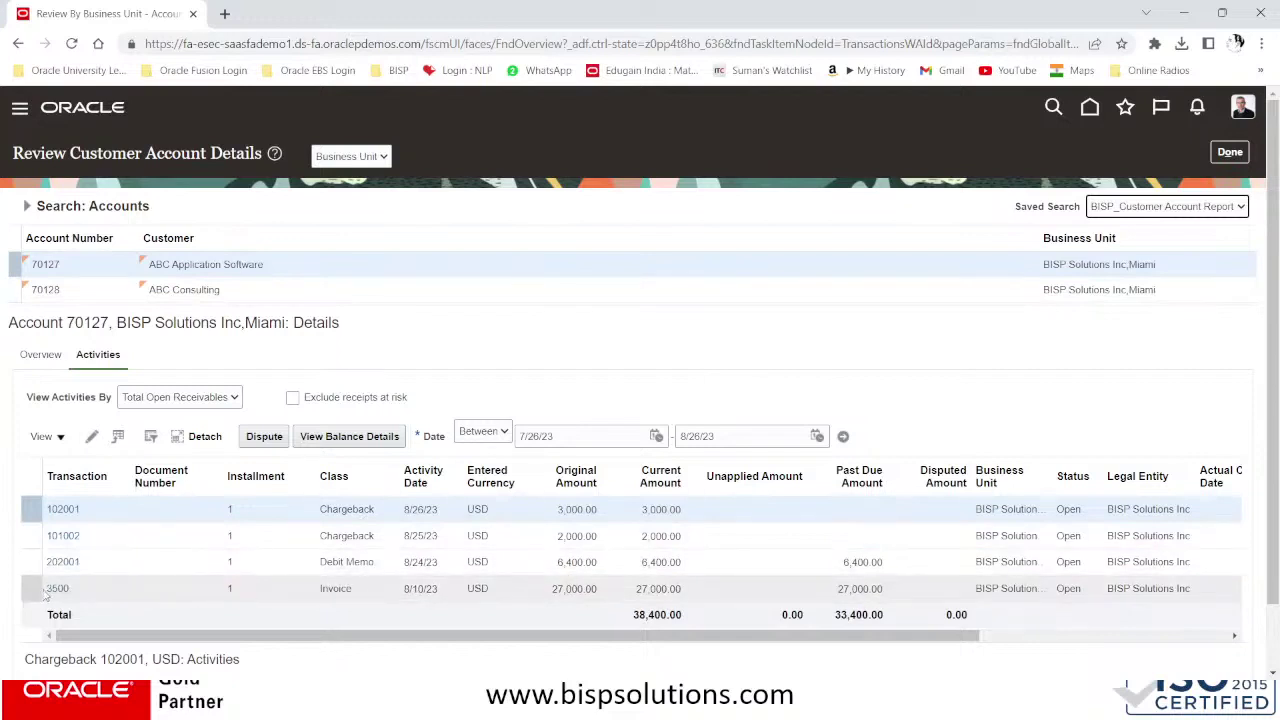
{"action": "scroll", "coordinate": [46, 594], "scroll_direction": "down", "scroll_amount": 1}
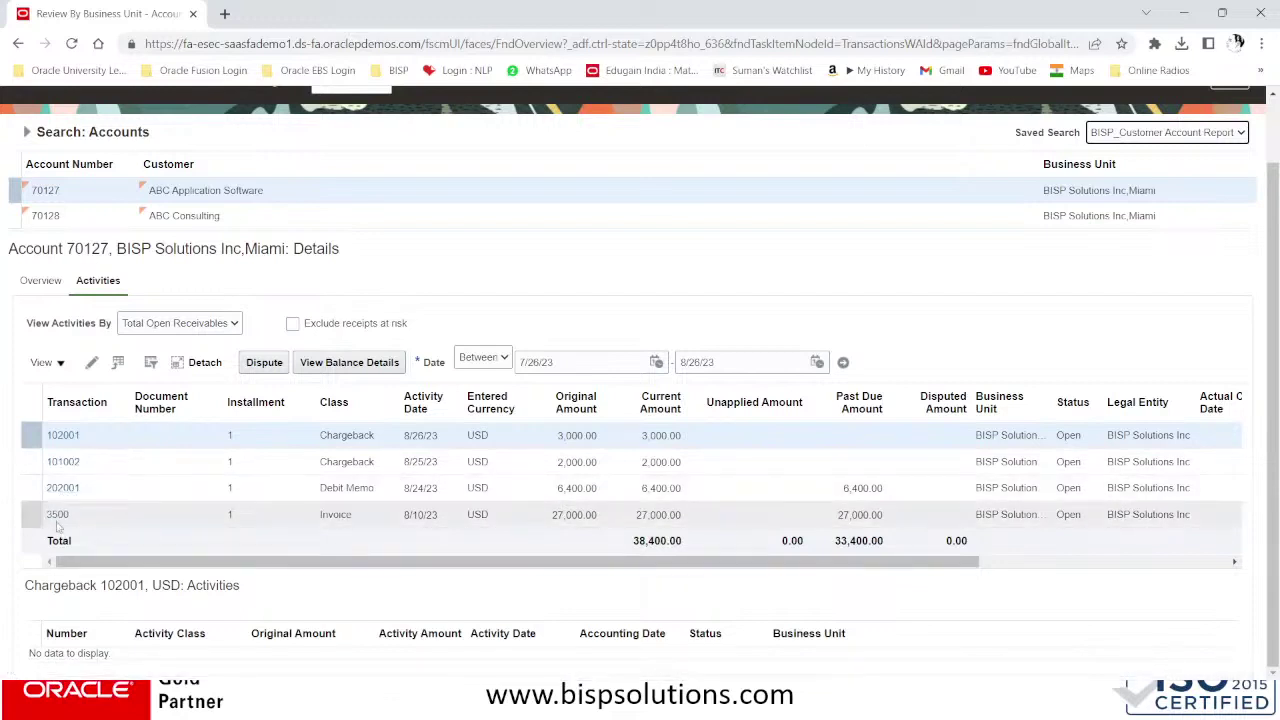
{"action": "left_click", "coordinate": [50, 515]}
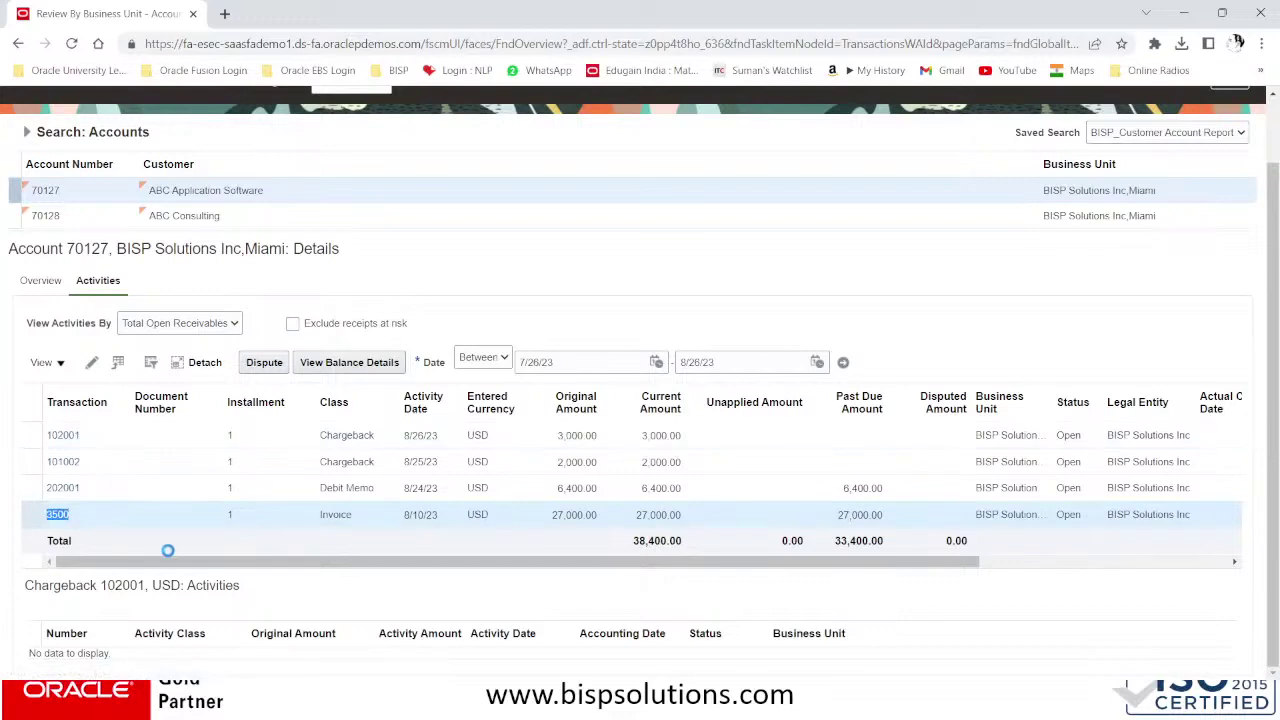
Step: Back in Excel, enter reference value 3500 for the first receipt in row 19
{"action": "key", "text": "alt+Tab"}
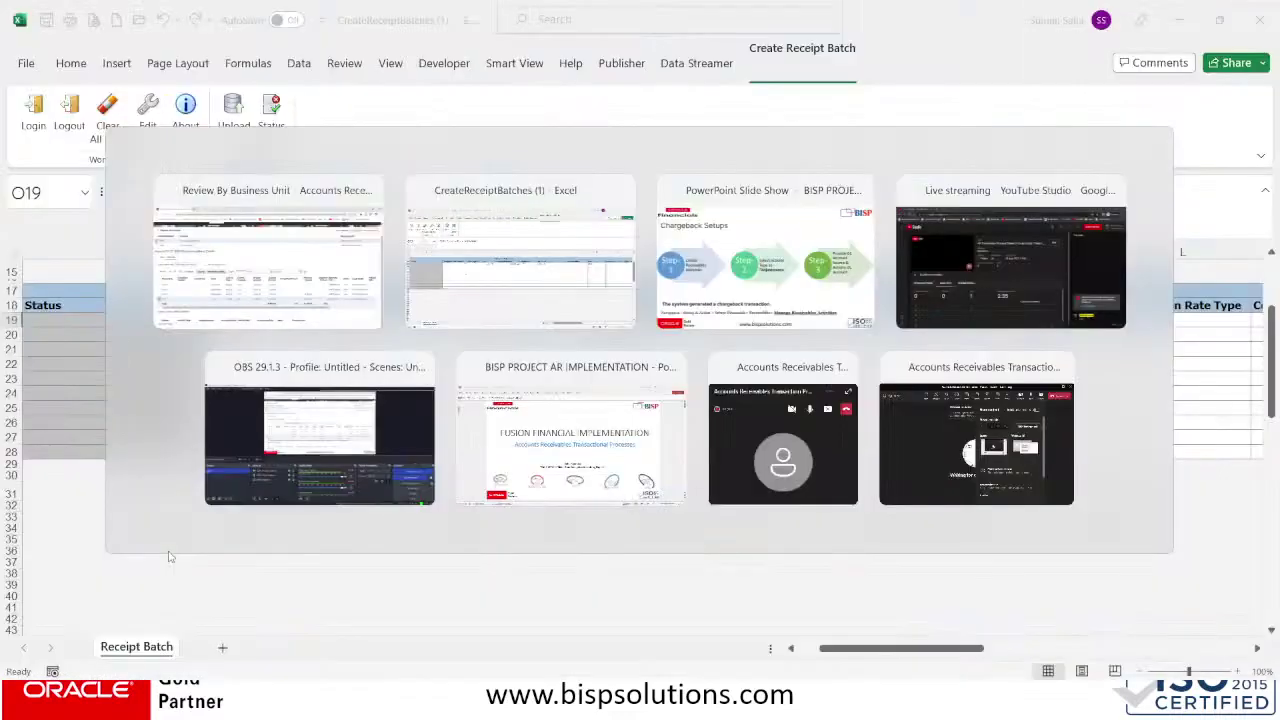
{"action": "left_click", "coordinate": [922, 321]}
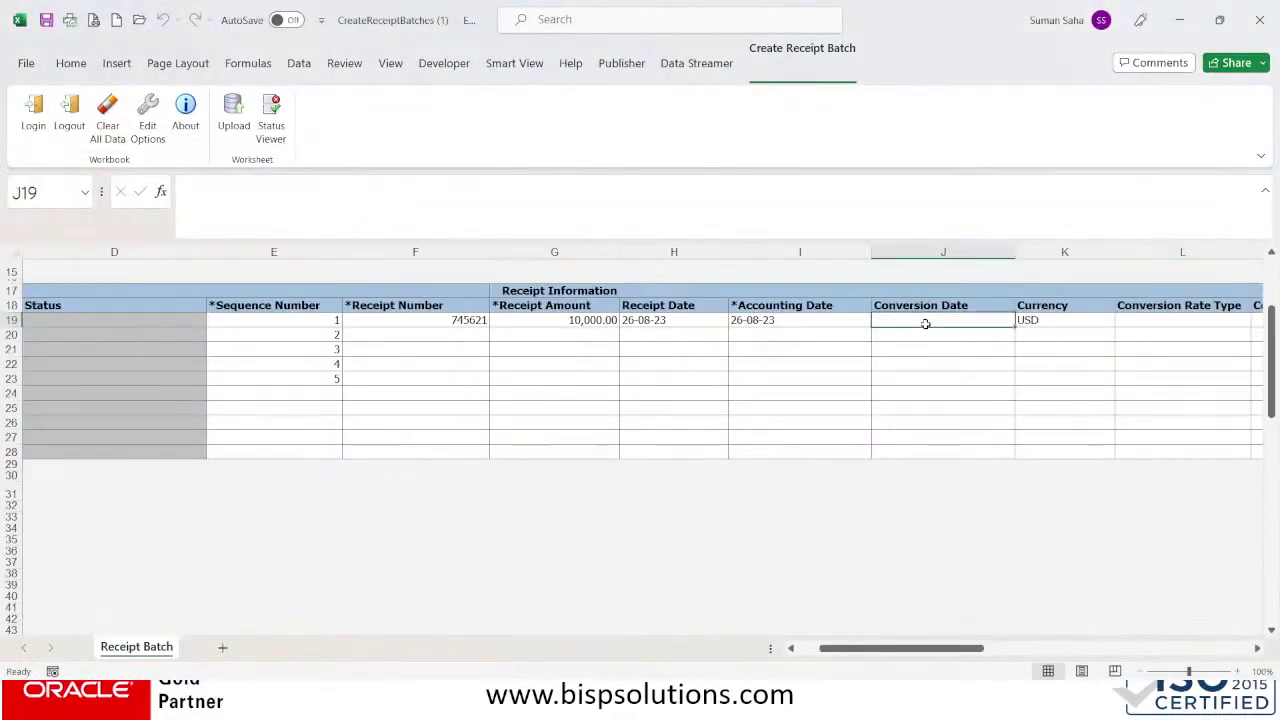
{"action": "scroll", "coordinate": [922, 640], "scroll_direction": "right", "scroll_amount": 3}
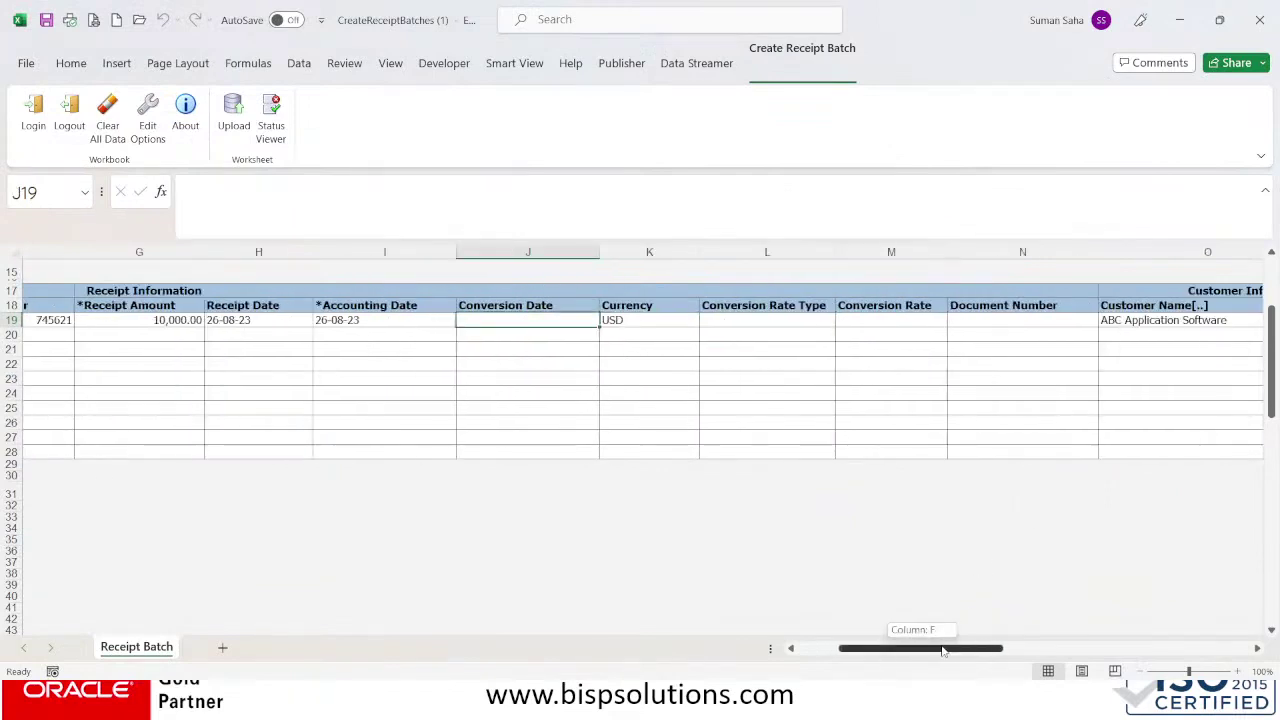
{"action": "left_click", "coordinate": [963, 321]}
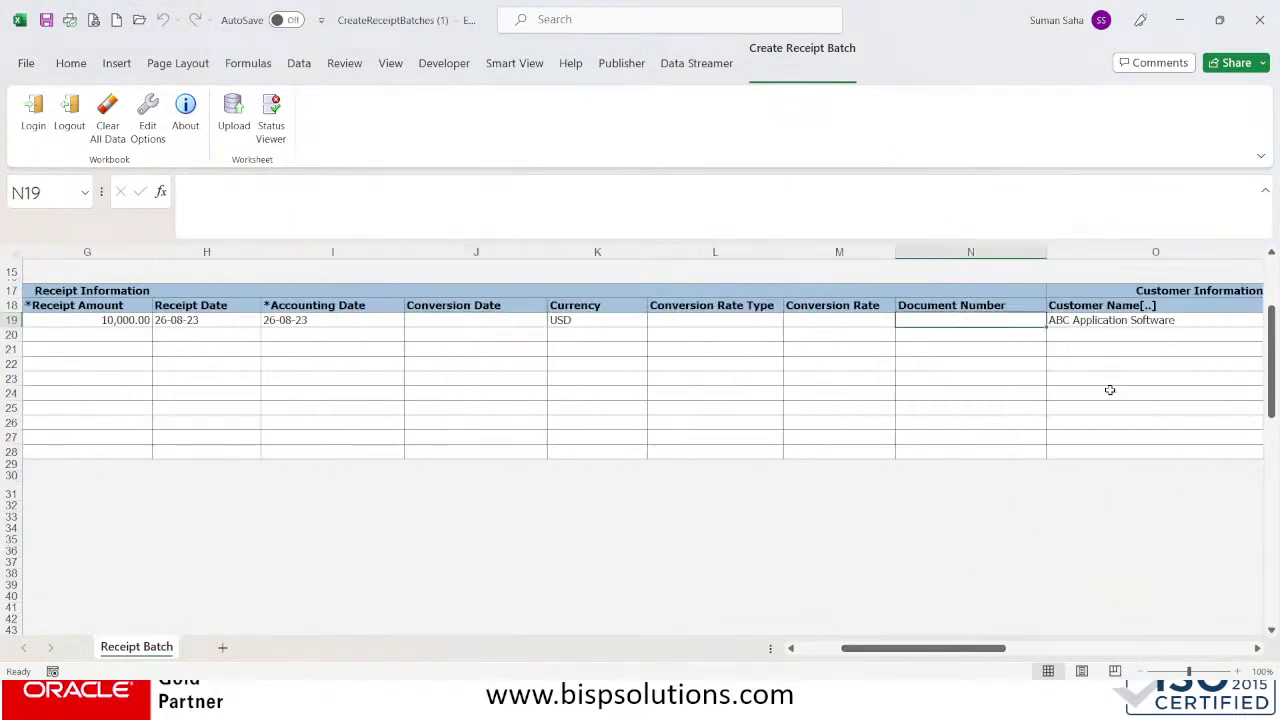
{"action": "left_click_drag", "start_coordinate": [954, 648], "coordinate": [1004, 644]}
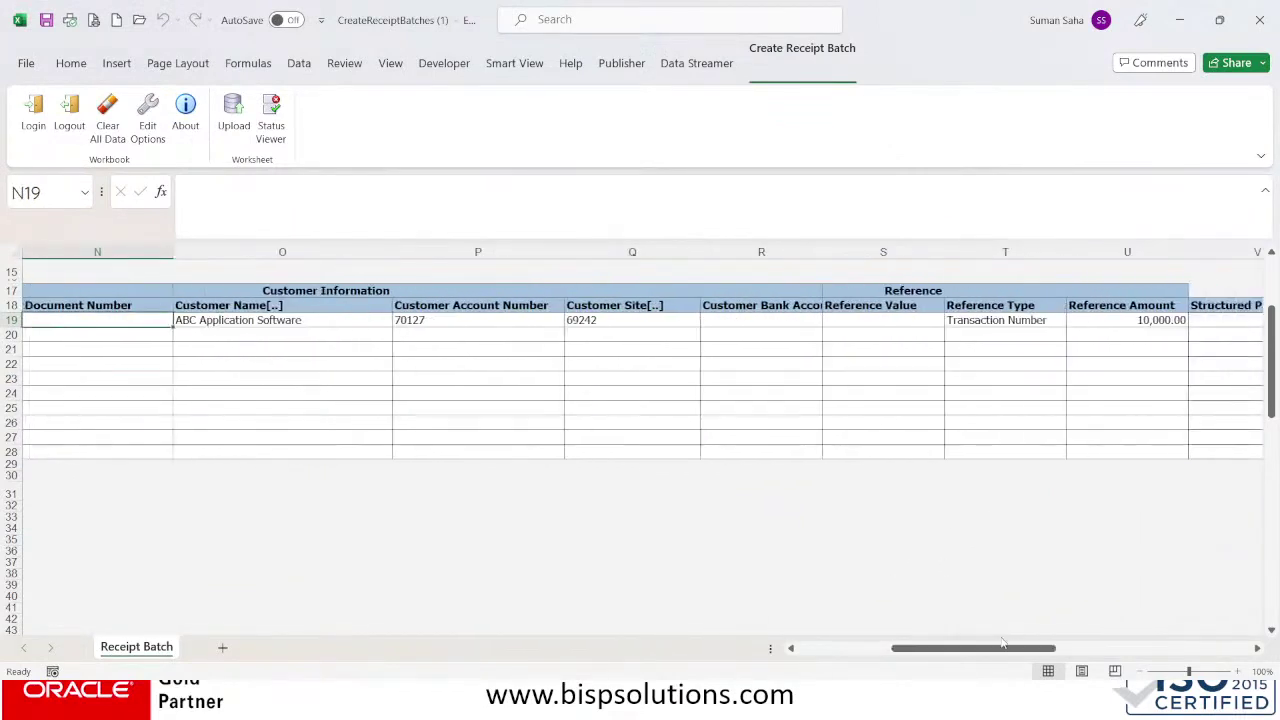
{"action": "left_click", "coordinate": [914, 320]}
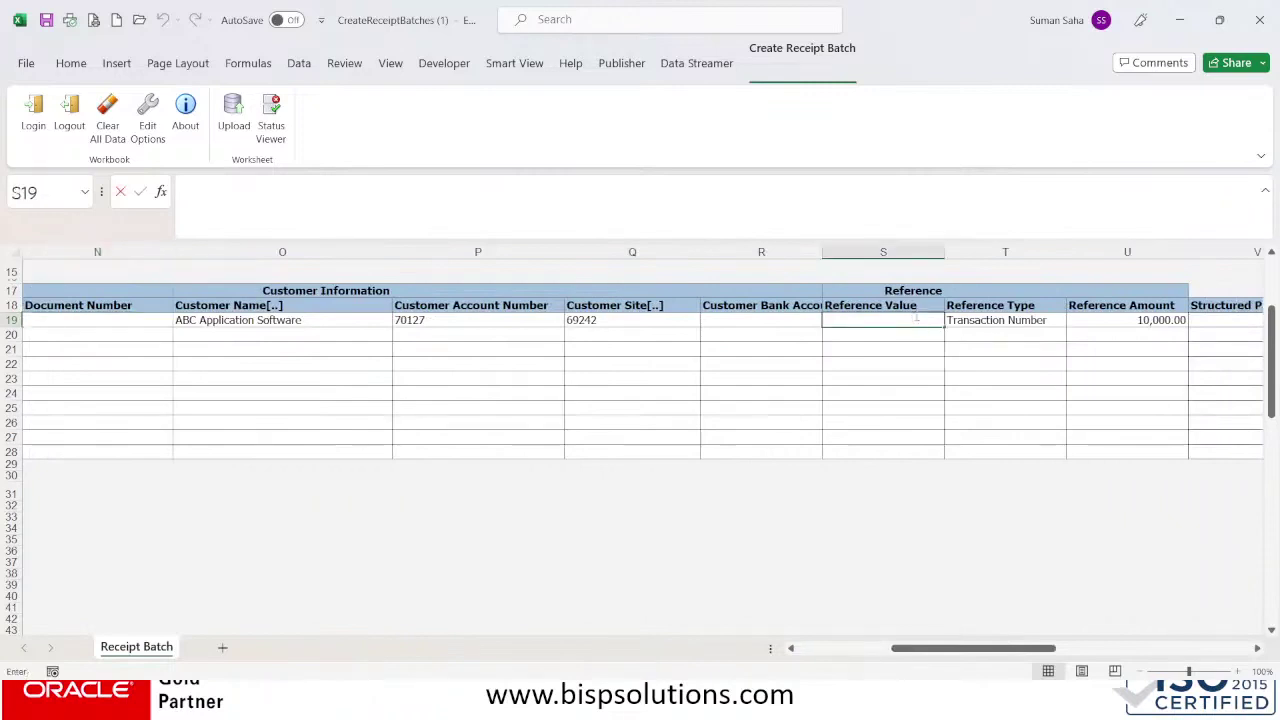
{"action": "type", "text": "3500"}
{"action": "left_click", "coordinate": [894, 342]}
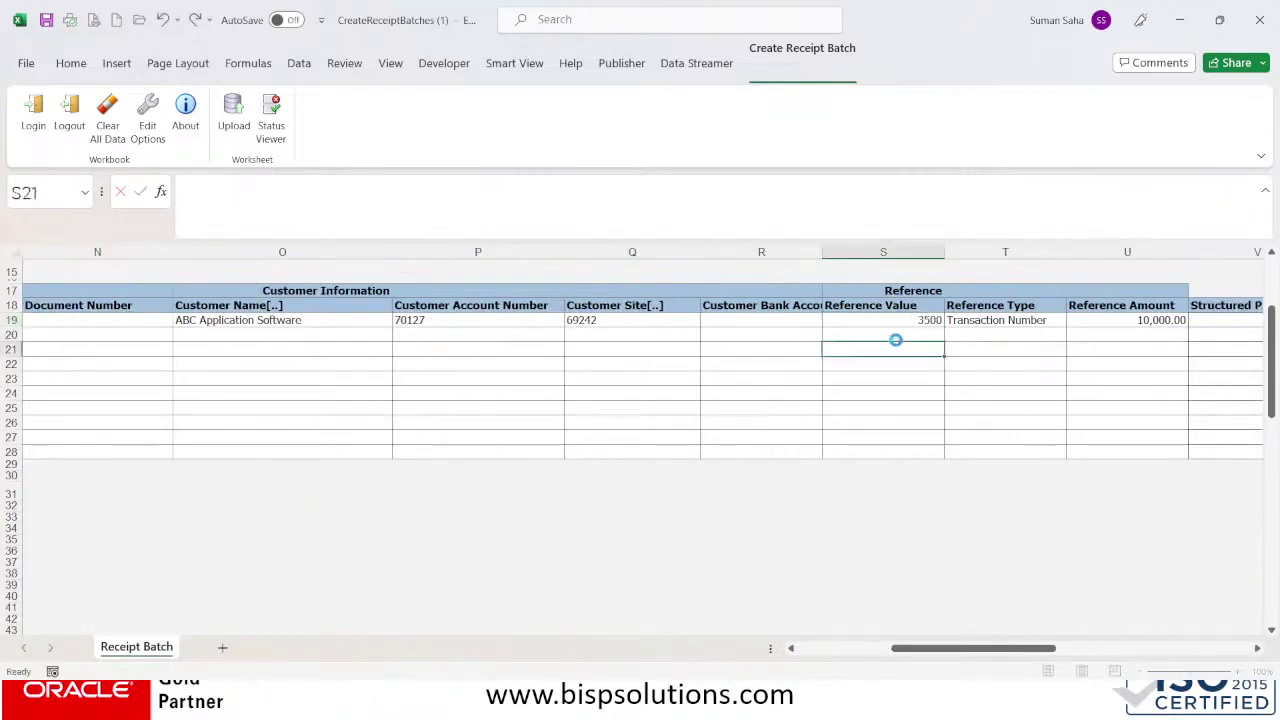
Step: Give row 20 reference value 3500 and reference type Transaction Number copied from row 19
{"action": "left_click", "coordinate": [904, 331]}
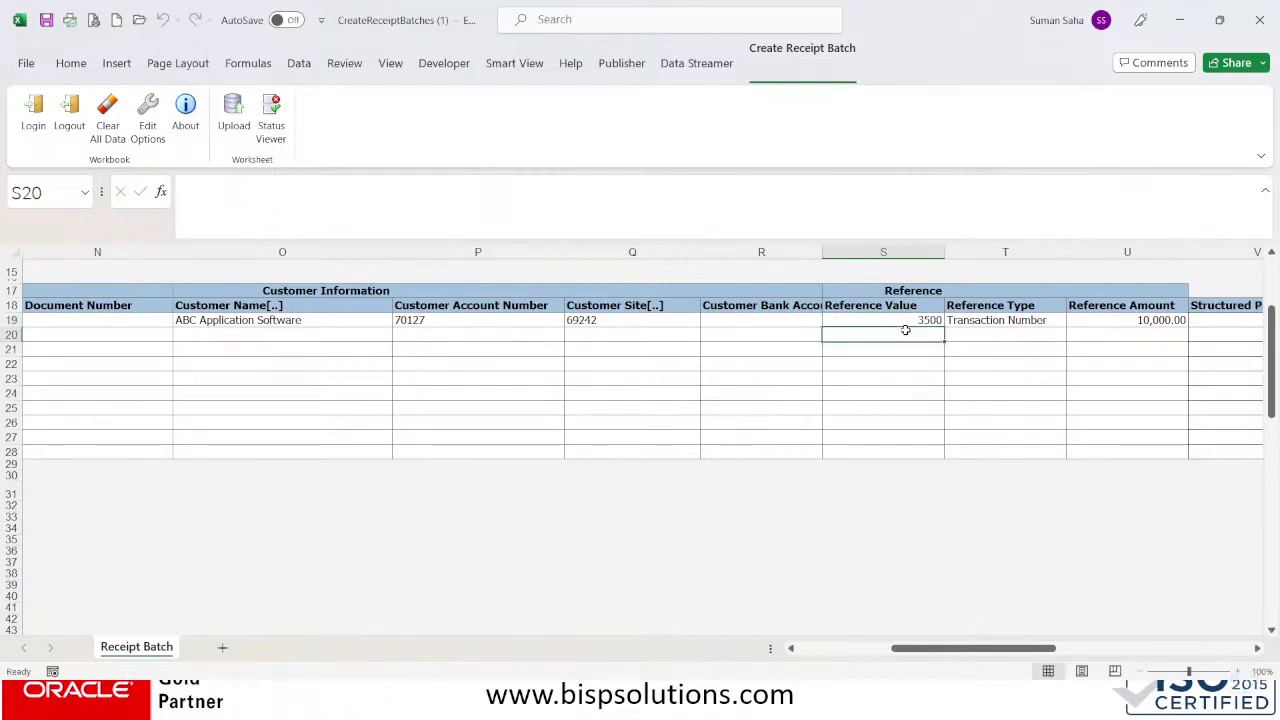
{"action": "type", "text": "3500"}
{"action": "key", "text": "Tab"}
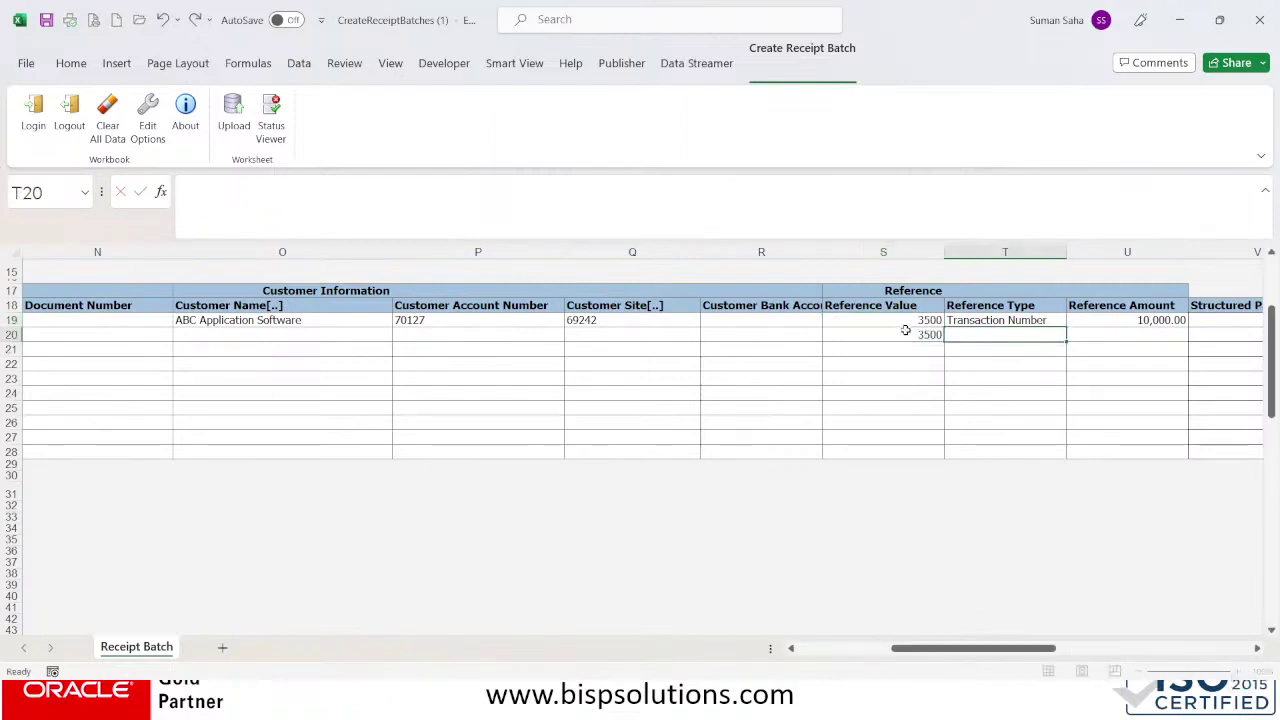
{"action": "key", "text": "Up"}
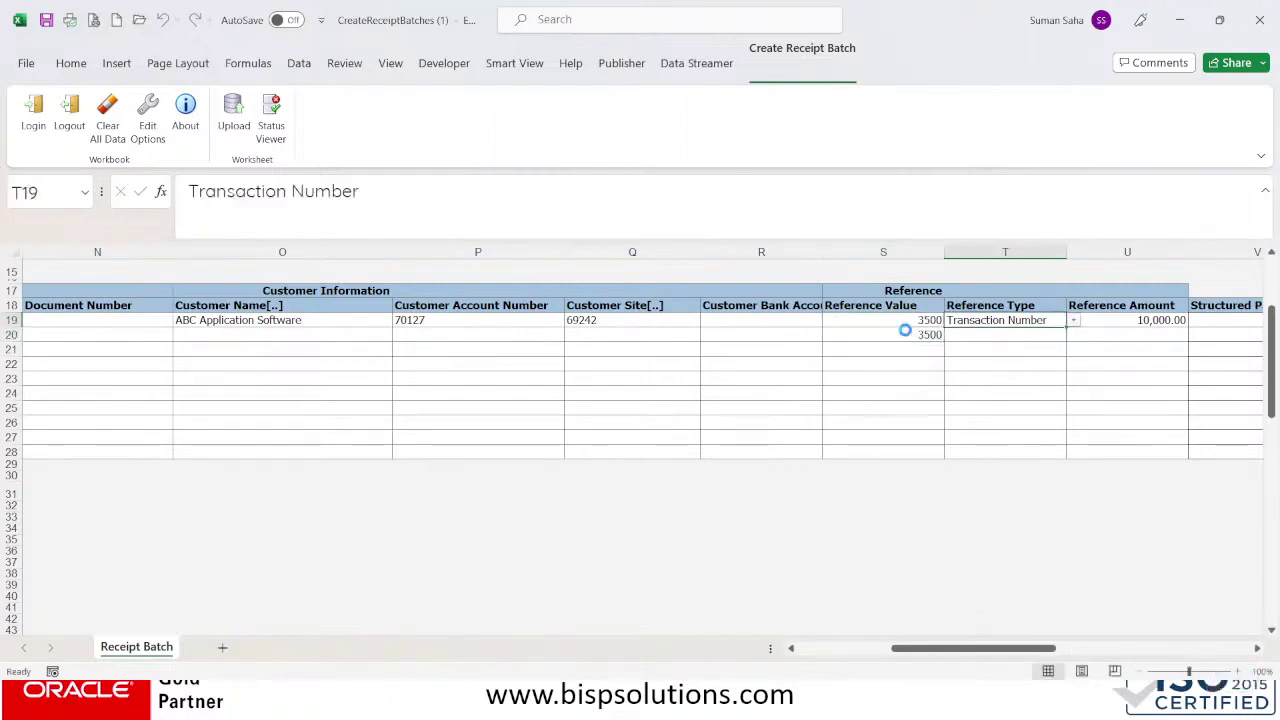
{"action": "key", "text": "ctrl+c"}
{"action": "key", "text": "Down"}
{"action": "key", "text": "Return"}
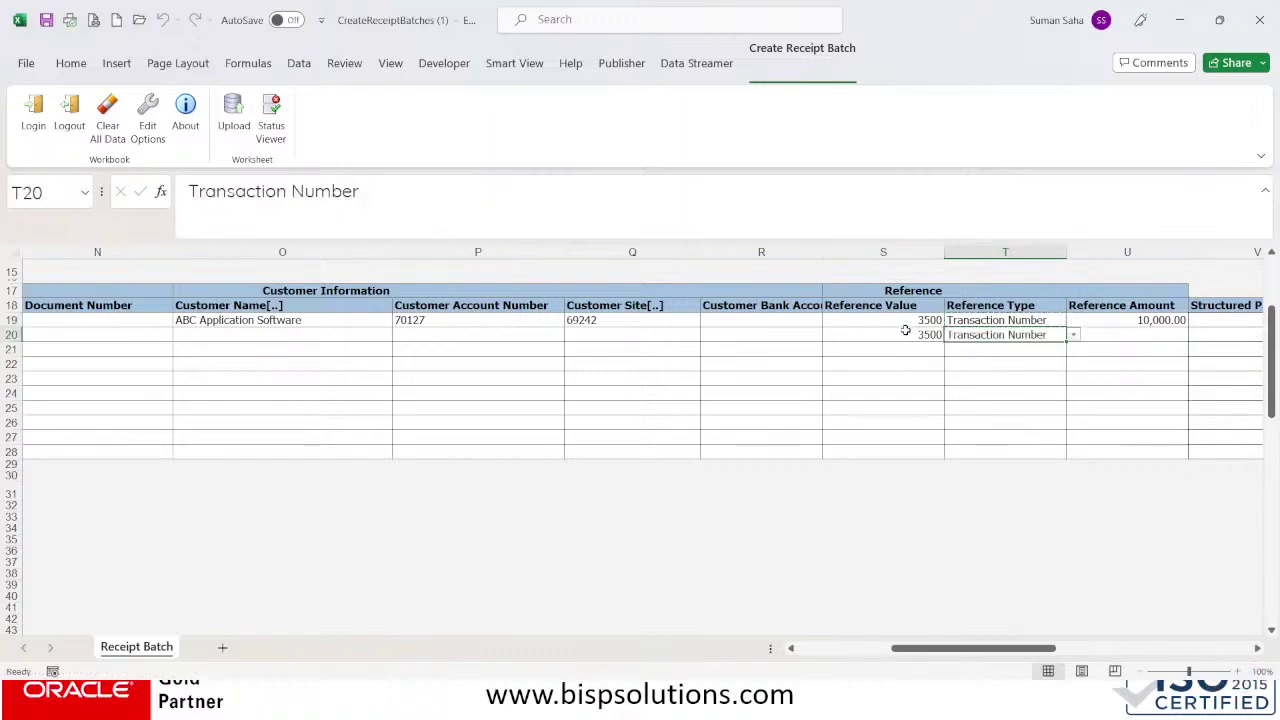
{"action": "key", "text": "Tab"}
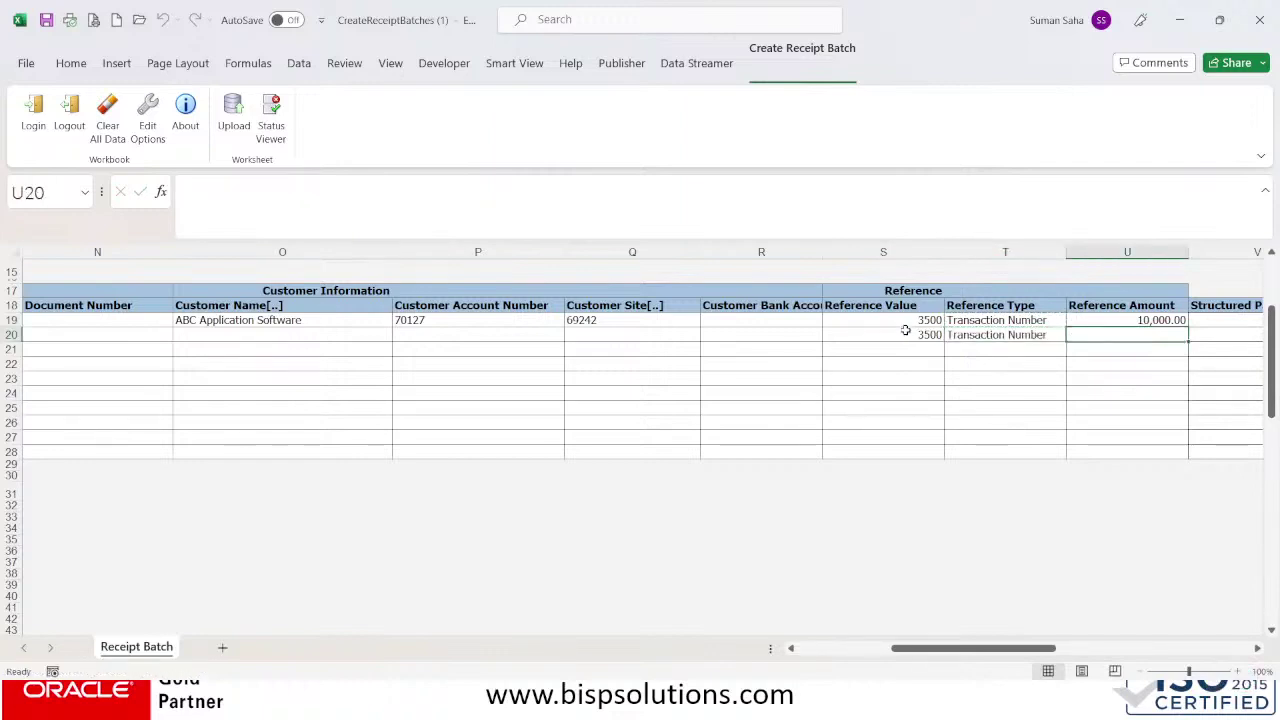
Step: Select row 19's customer name, account and site cells O19:Q19
{"action": "key", "text": "Left"}
{"action": "key", "text": "Left"}
{"action": "key", "text": "Left"}
{"action": "key", "text": "Left"}
{"action": "key", "text": "Left"}
{"action": "key", "text": "Left"}
{"action": "key", "text": "Left"}
{"action": "key", "text": "Left"}
{"action": "key", "text": "Left"}
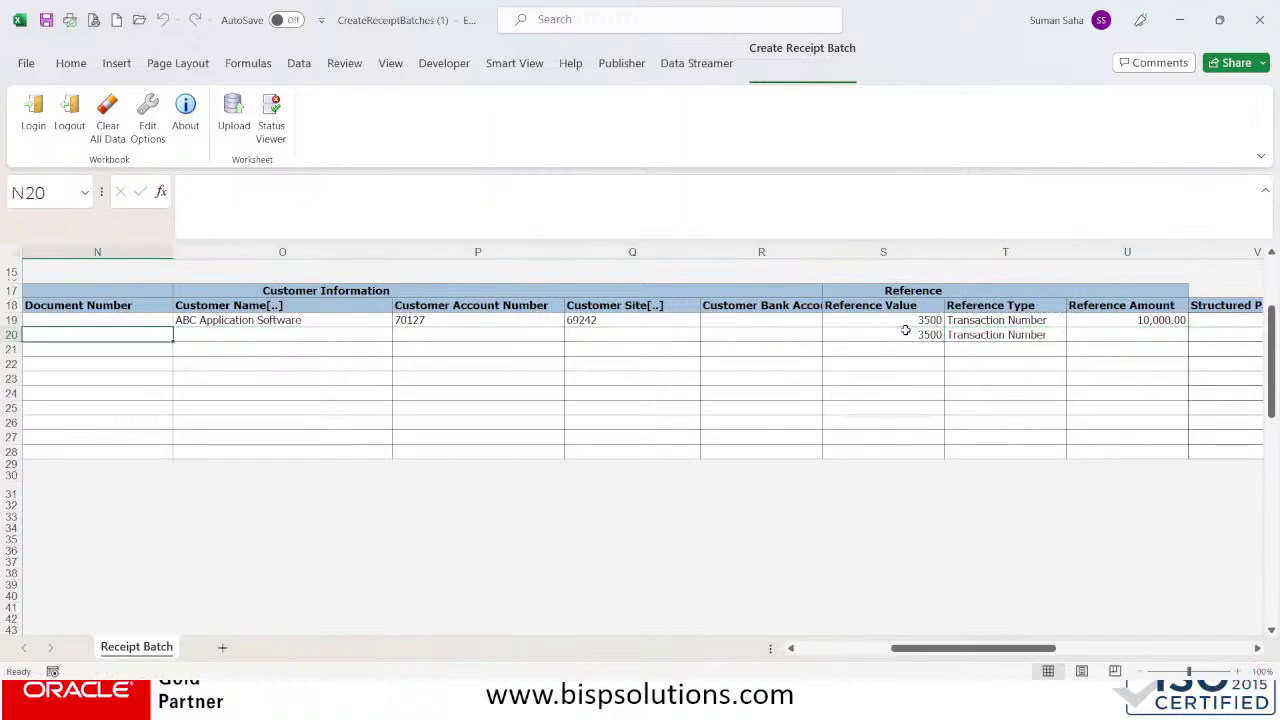
{"action": "key", "text": "Right"}
{"action": "key", "text": "Right"}
{"action": "key", "text": "Right"}
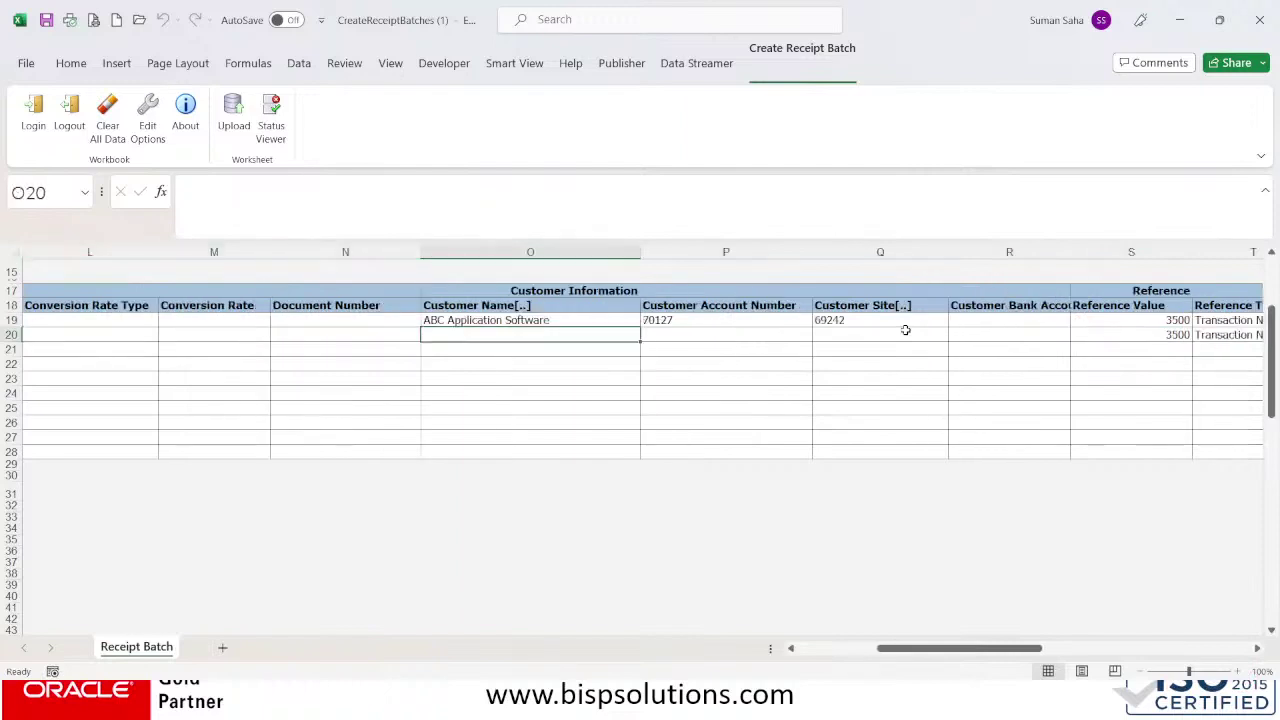
{"action": "key", "text": "Up"}
{"action": "key", "text": "shift+Right"}
{"action": "key", "text": "shift+Right"}
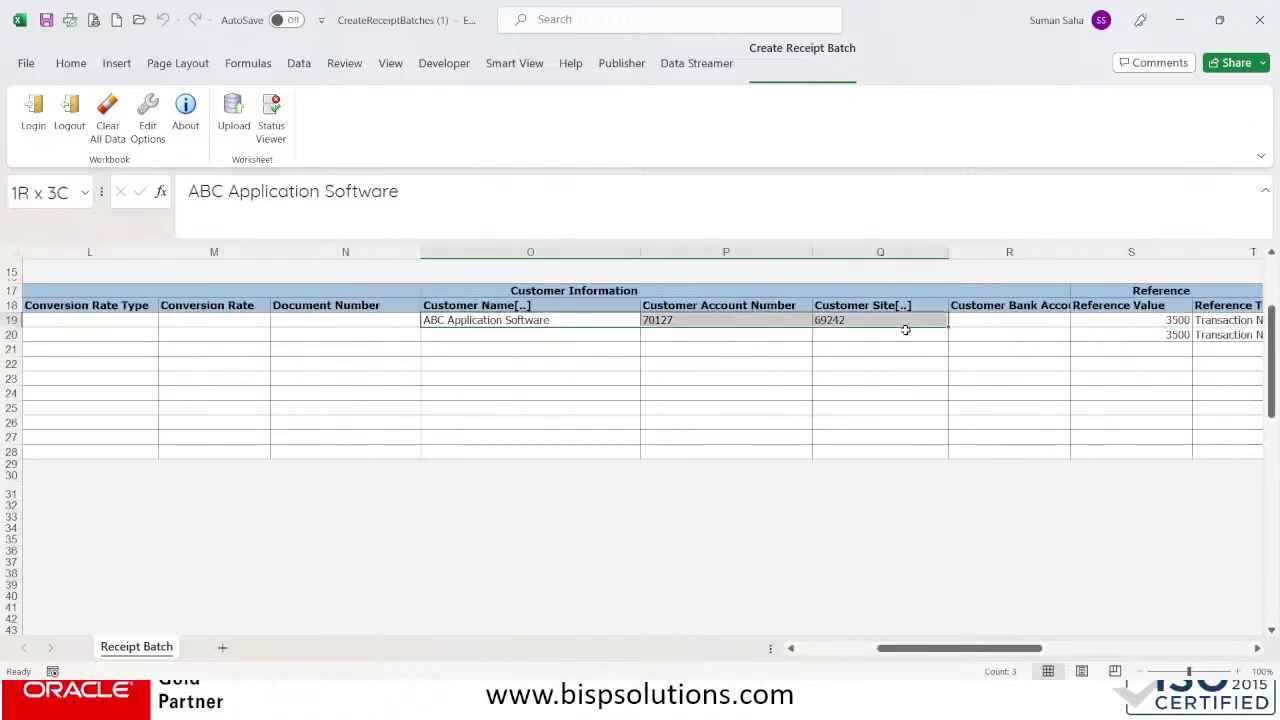
Step: Copy O19:Q19 and paste it into O20:O23, giving rows 20–23 account 70127 and site 69242
{"action": "key", "text": "ctrl+c"}
{"action": "key", "text": "Down"}
{"action": "key", "text": "shift+Down"}
{"action": "key", "text": "shift+Down"}
{"action": "key", "text": "shift+Down"}
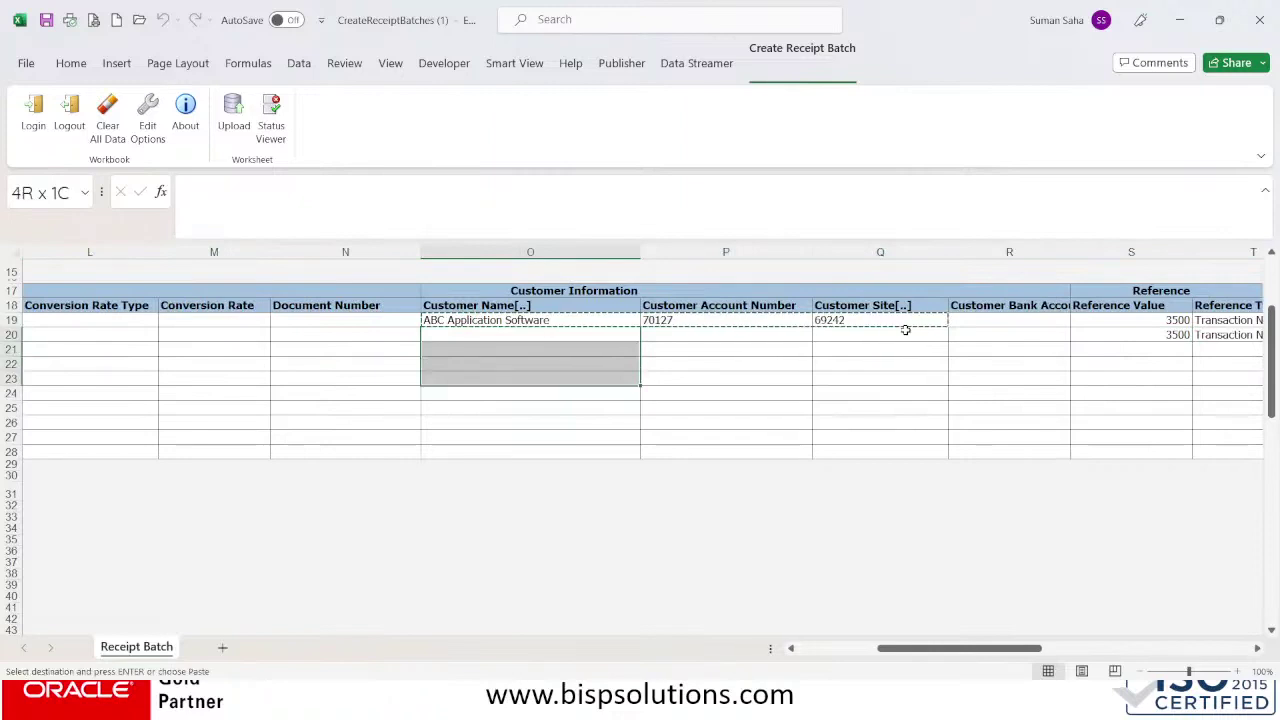
{"action": "key", "text": "Left"}
{"action": "key", "text": "Left"}
{"action": "key", "text": "Left"}
{"action": "key", "text": "Left"}
{"action": "key", "text": "Left"}
{"action": "key", "text": "Left"}
{"action": "key", "text": "Left"}
{"action": "key", "text": "Left"}
{"action": "key", "text": "Left"}
{"action": "key", "text": "Left"}
{"action": "key", "text": "Left"}
{"action": "key", "text": "Left"}
{"action": "key", "text": "Left"}
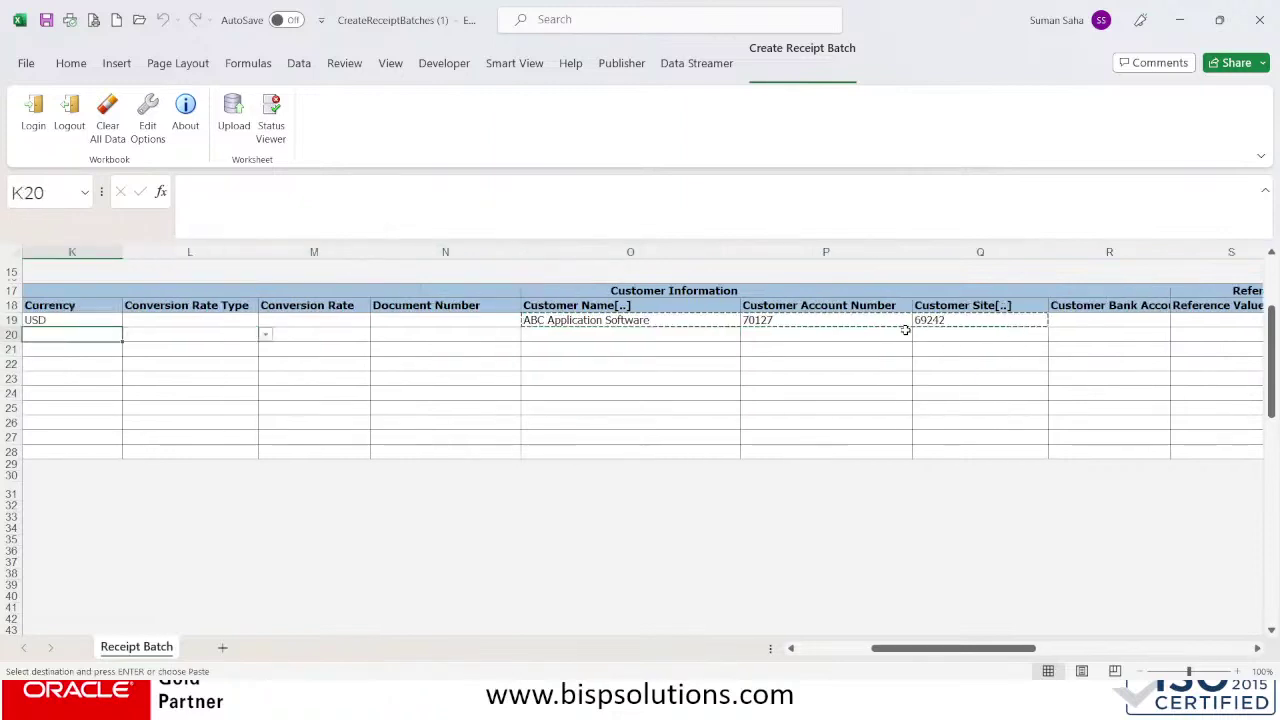
{"action": "key", "text": "Right"}
{"action": "key", "text": "Right"}
{"action": "key", "text": "Right"}
{"action": "key", "text": "Right"}
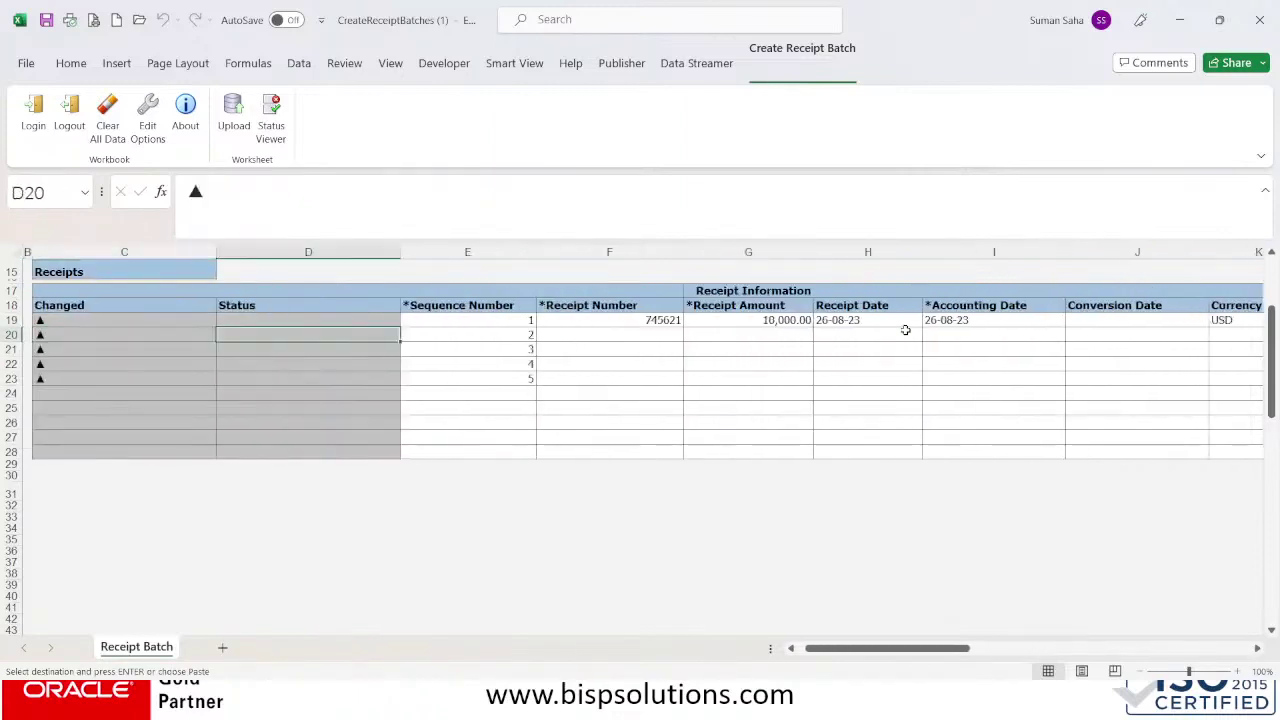
{"action": "key", "text": "Right"}
{"action": "key", "text": "Right"}
{"action": "key", "text": "Right"}
{"action": "key", "text": "Right"}
{"action": "key", "text": "Right"}
{"action": "key", "text": "Right"}
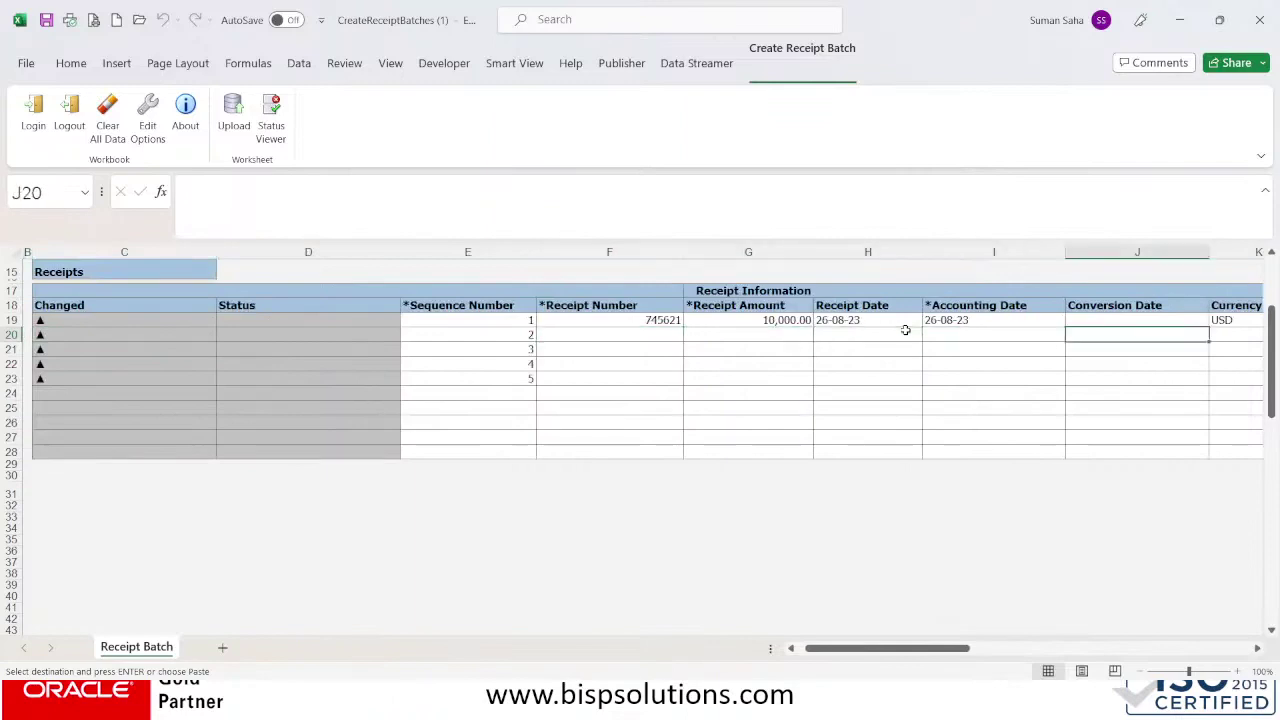
{"action": "key", "text": "Left"}
{"action": "key", "text": "Left"}
{"action": "key", "text": "Left"}
{"action": "key", "text": "Left"}
{"action": "key", "text": "Left"}
{"action": "key", "text": "Left"}
{"action": "key", "text": "Left"}
{"action": "key", "text": "Left"}
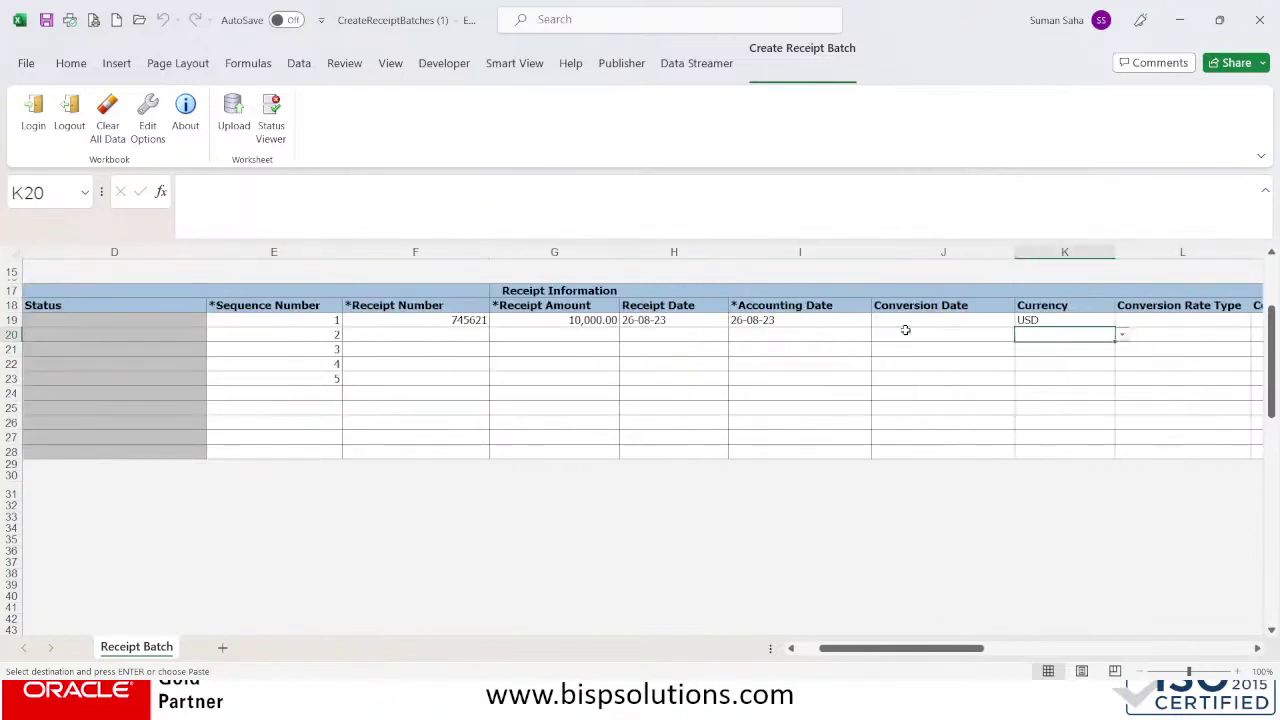
{"action": "key", "text": "Down"}
{"action": "key", "text": "Down"}
{"action": "key", "text": "Down"}
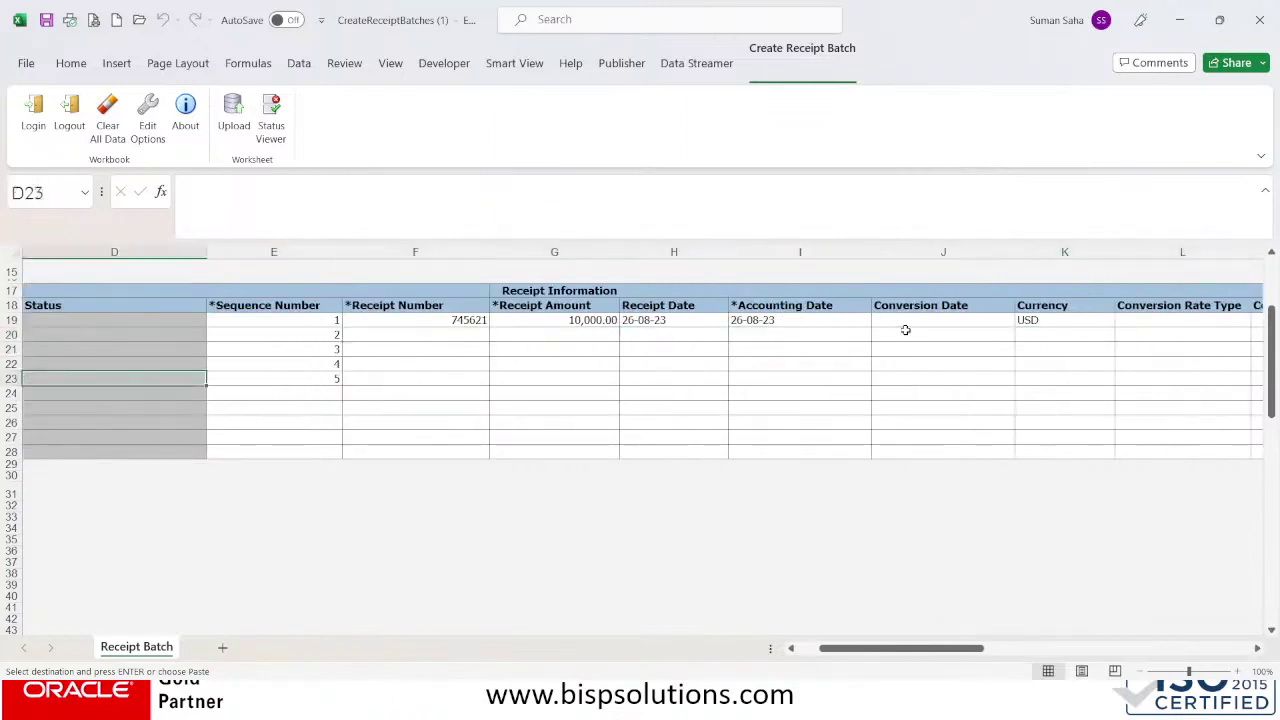
{"action": "key", "text": "Right"}
{"action": "key", "text": "Right"}
{"action": "key", "text": "Right"}
{"action": "key", "text": "Right"}
{"action": "key", "text": "Right"}
{"action": "key", "text": "Right"}
{"action": "key", "text": "Right"}
{"action": "key", "text": "Right"}
{"action": "key", "text": "Right"}
{"action": "key", "text": "Right"}
{"action": "key", "text": "Right"}
{"action": "key", "text": "Right"}
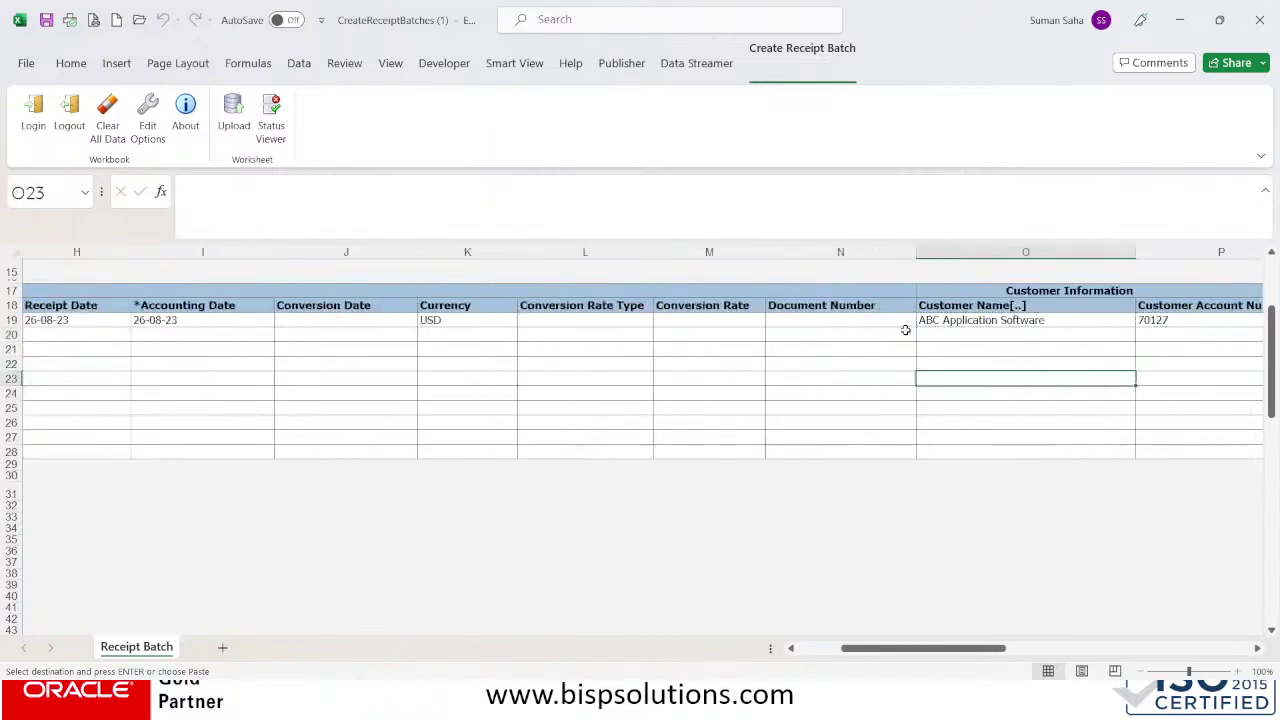
{"action": "key", "text": "Left"}
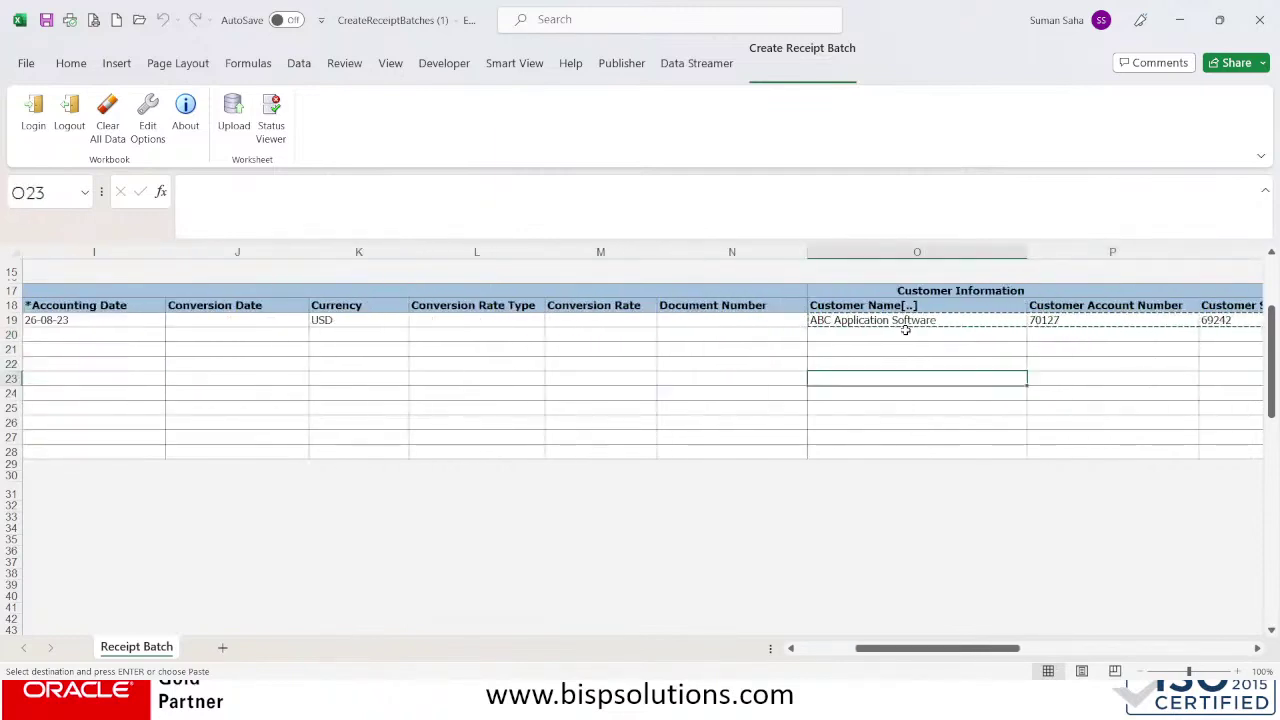
{"action": "key", "text": "shift+Up"}
{"action": "key", "text": "shift+Up"}
{"action": "key", "text": "shift+Up"}
{"action": "key", "text": "Return"}
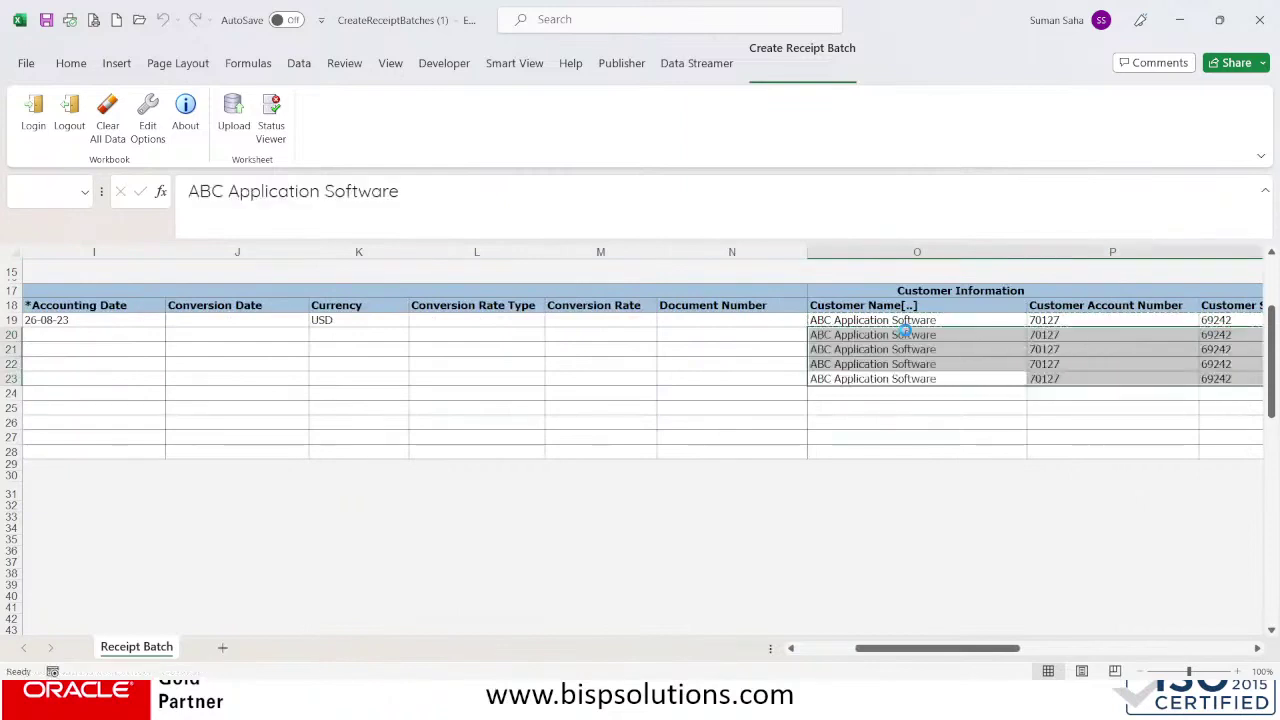
{"action": "key", "text": "Right"}
{"action": "key", "text": "Right"}
{"action": "key", "text": "Right"}
{"action": "key", "text": "Right"}
{"action": "key", "text": "Right"}
{"action": "key", "text": "Right"}
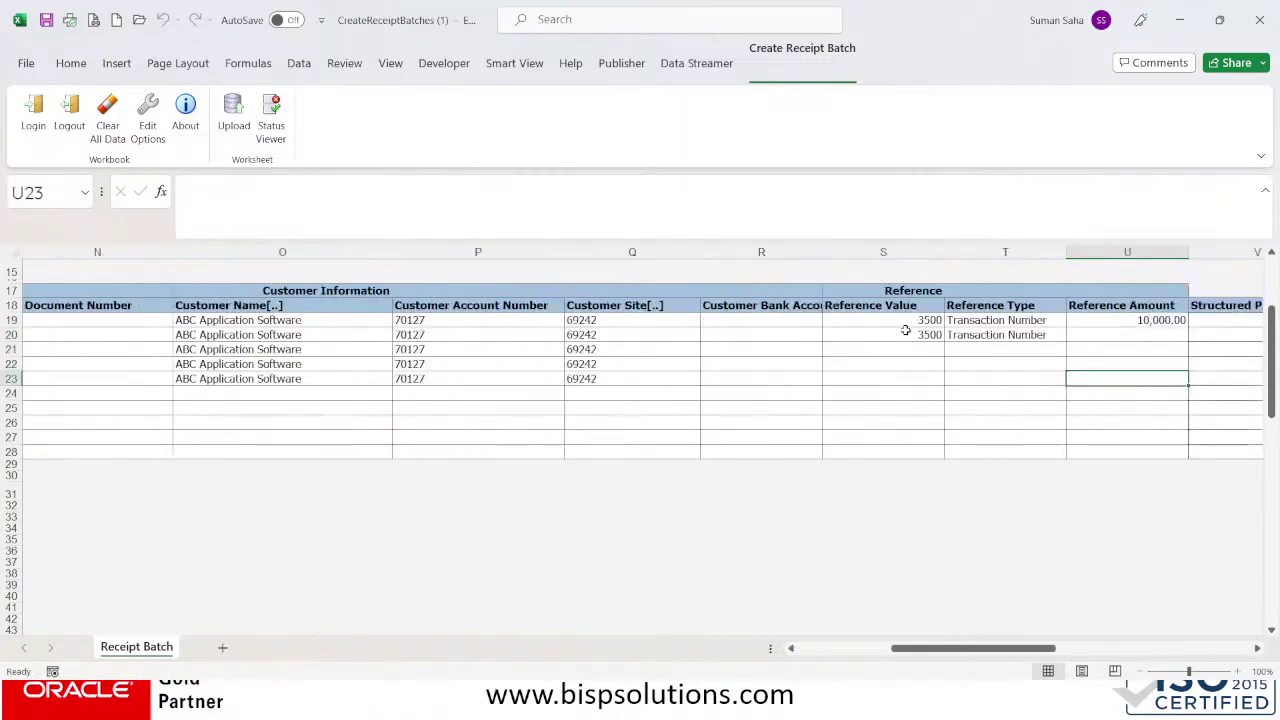
Step: Copy the reference value 3500 from S20 into S21 and S22
{"action": "key", "text": "Left"}
{"action": "key", "text": "Left"}
{"action": "key", "text": "Up"}
{"action": "key", "text": "Up"}
{"action": "key", "text": "Up"}
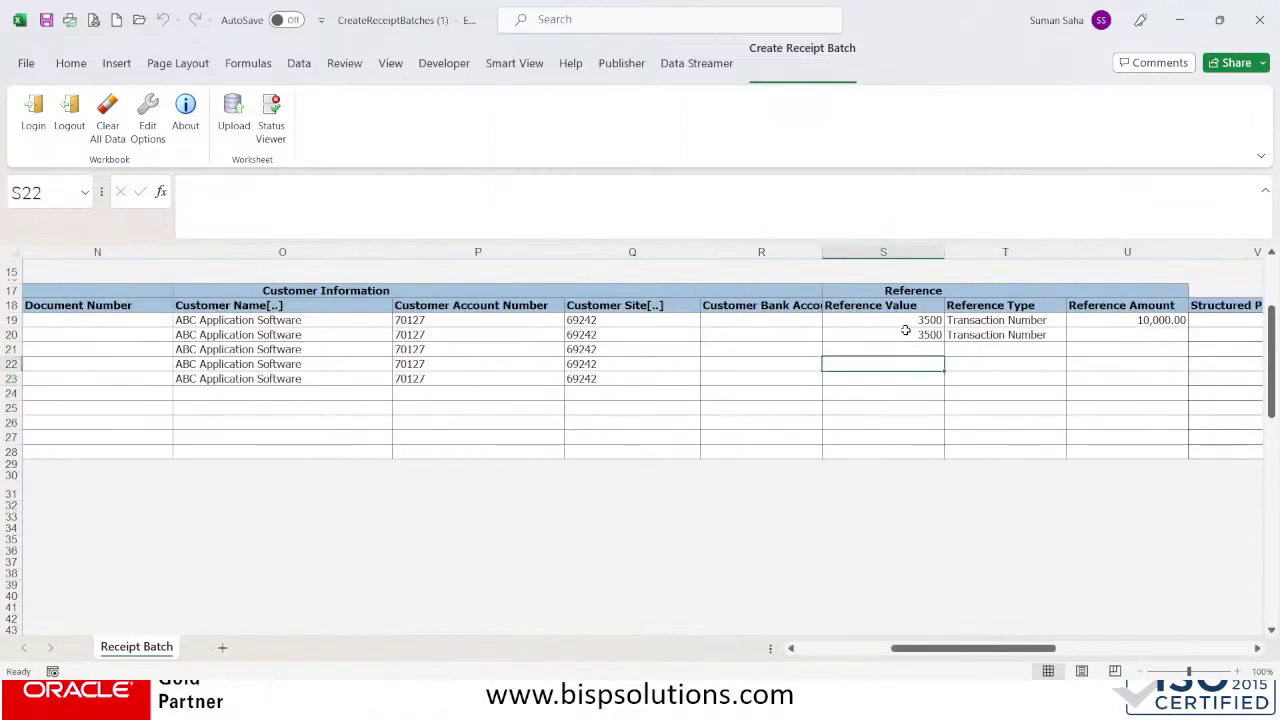
{"action": "key", "text": "Down"}
{"action": "key", "text": "Right"}
{"action": "key", "text": "Right"}
{"action": "key", "text": "Right"}
{"action": "key", "text": "Right"}
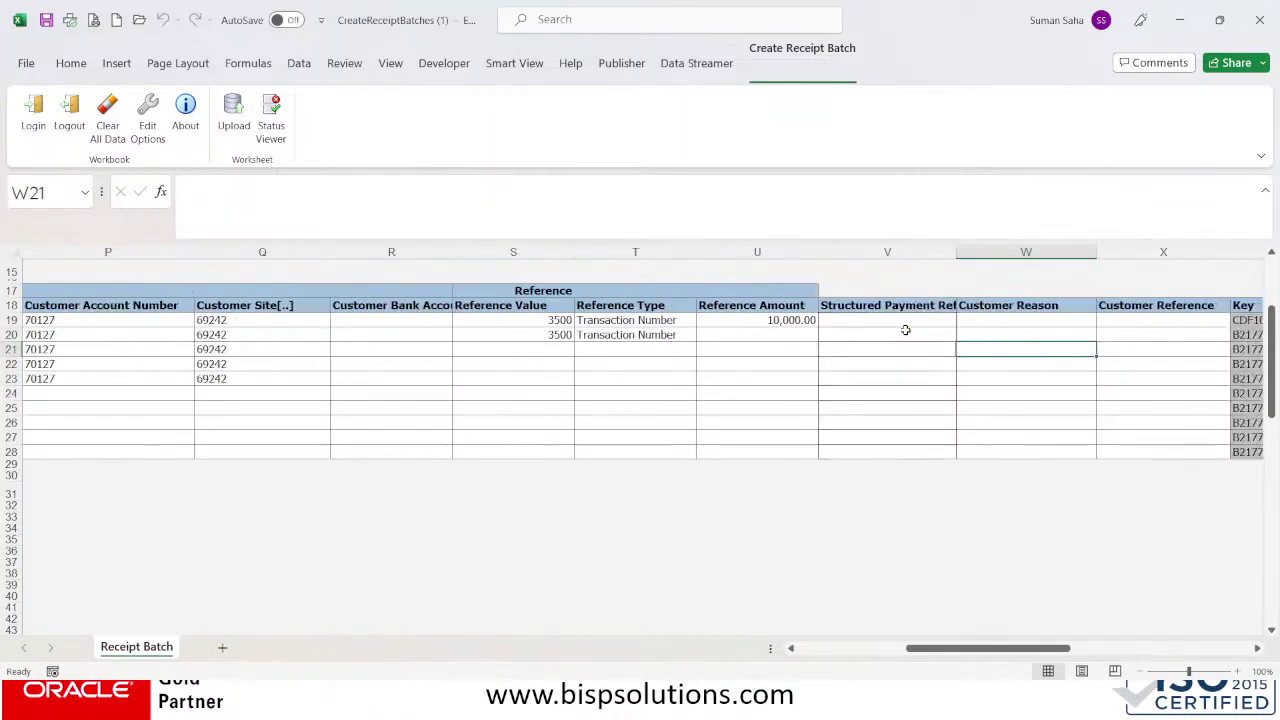
{"action": "key", "text": "Left"}
{"action": "key", "text": "Left"}
{"action": "key", "text": "Left"}
{"action": "key", "text": "Left"}
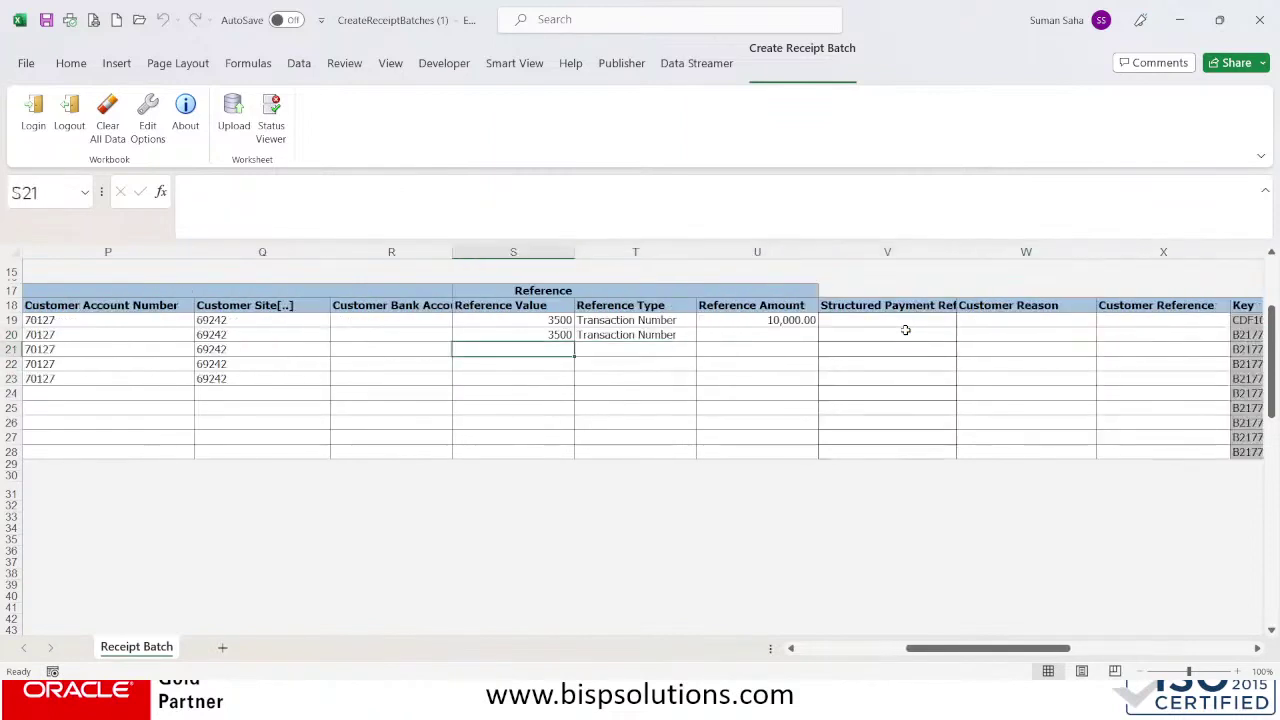
{"action": "key", "text": "Up"}
{"action": "key", "text": "Down"}
{"action": "key", "text": "Up"}
{"action": "key", "text": "ctrl+c"}
{"action": "key", "text": "Down"}
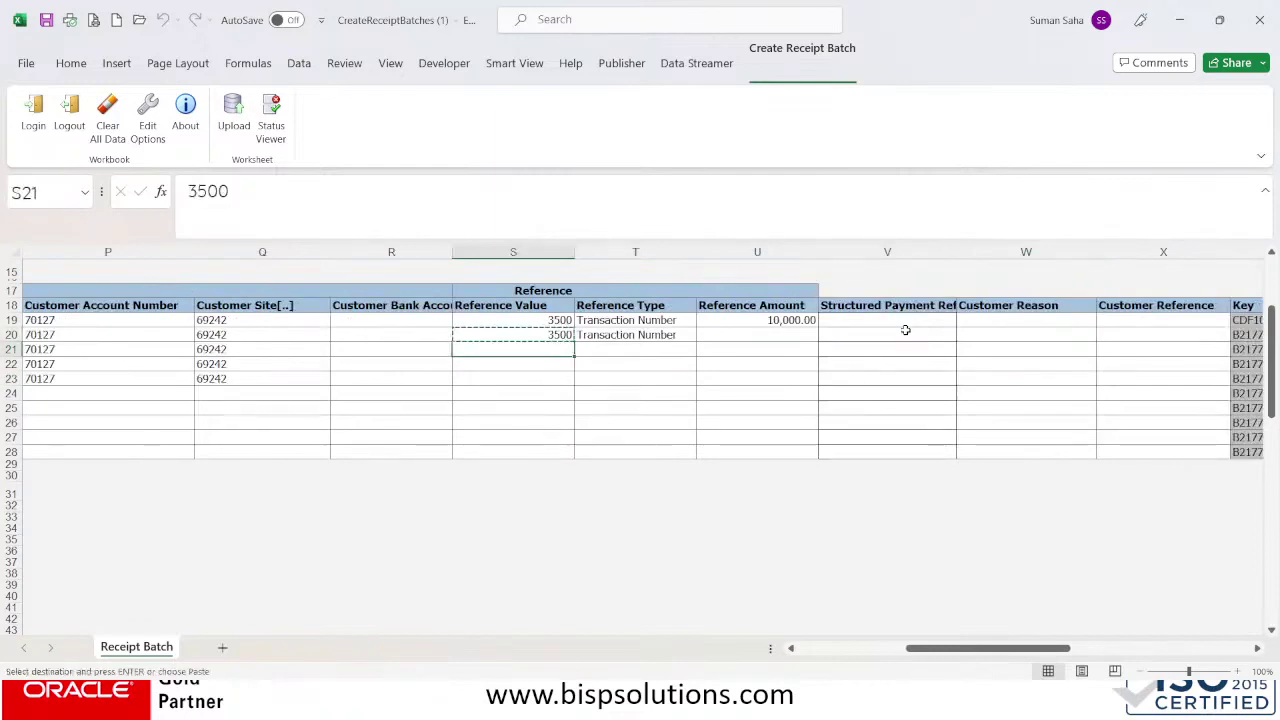
{"action": "key", "text": "Return"}
{"action": "key", "text": "Down"}
{"action": "key", "text": "Down"}
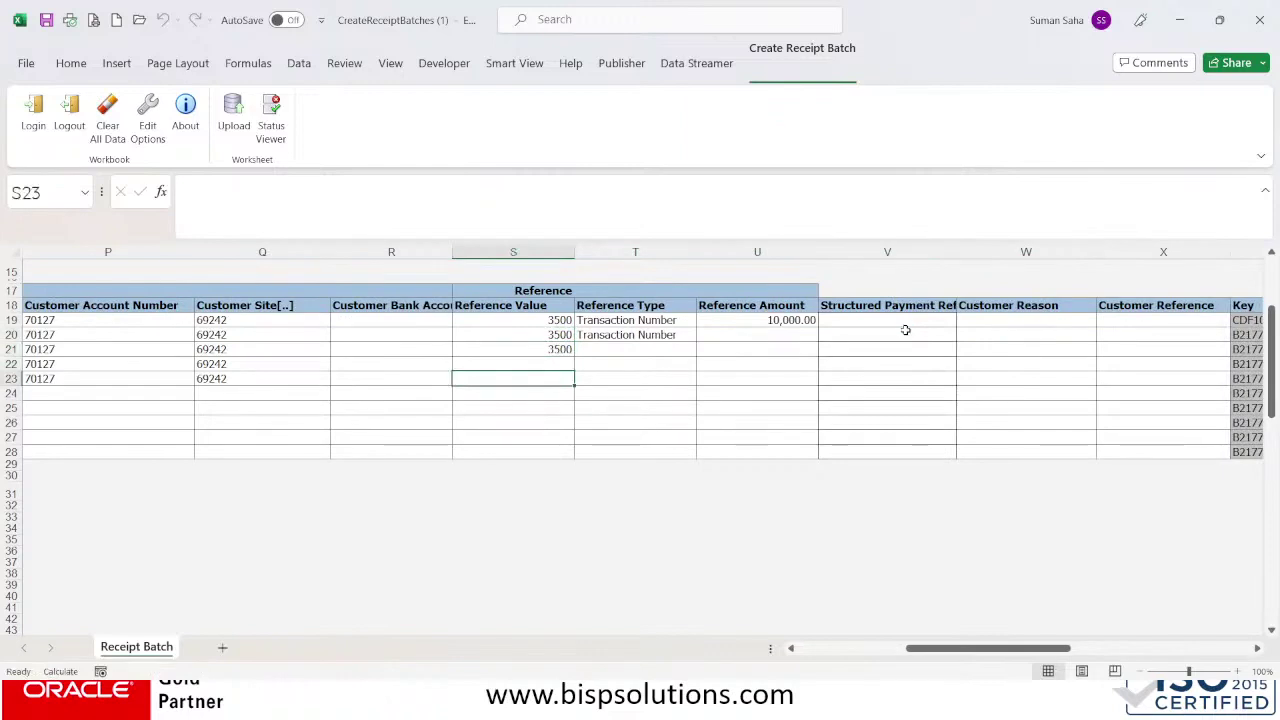
{"action": "key", "text": "Up"}
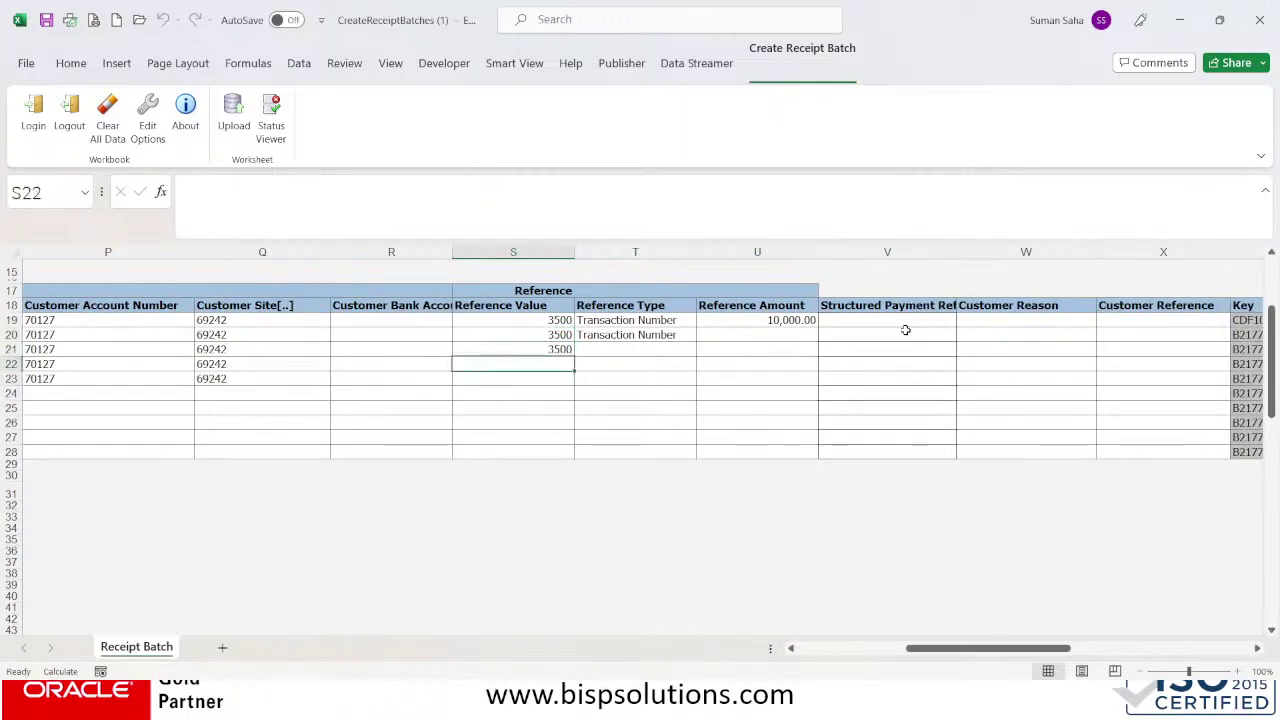
{"action": "key", "text": "Up"}
{"action": "key", "text": "ctrl+c"}
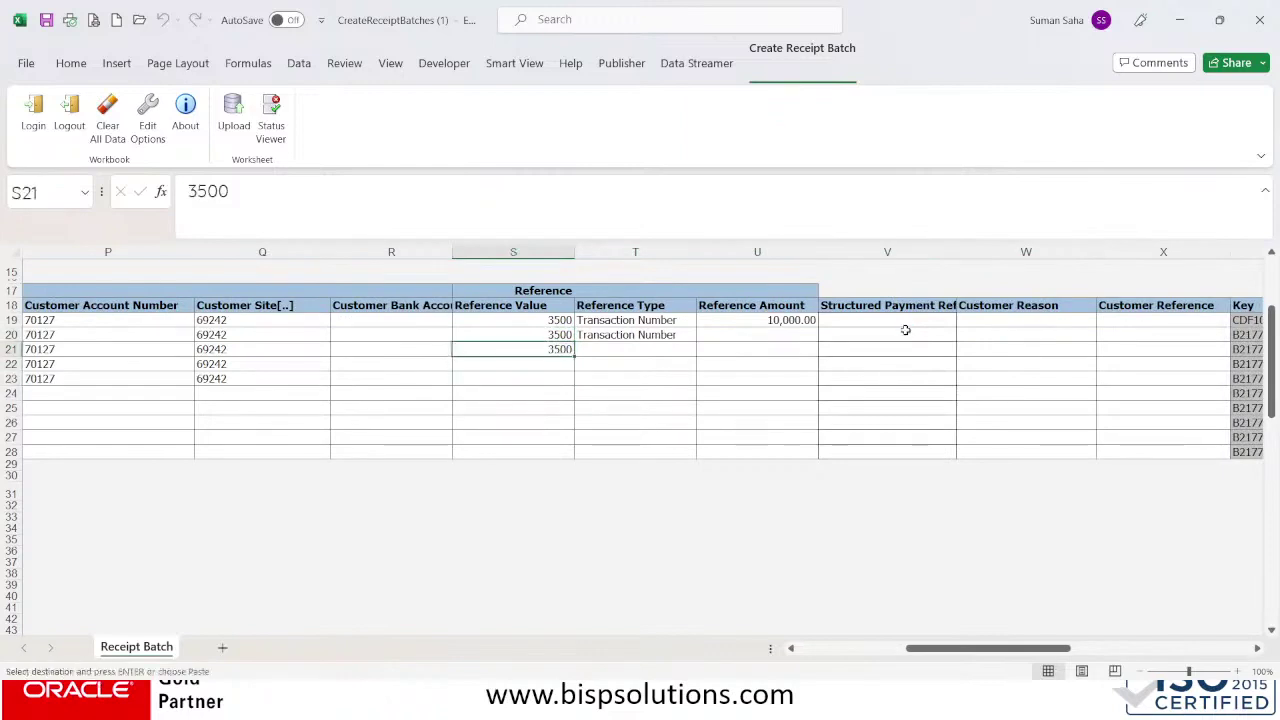
{"action": "key", "text": "Down"}
{"action": "key", "text": "Return"}
Step: Copy the reference type Transaction Number from T20 into T21 and T22
{"action": "key", "text": "Down"}
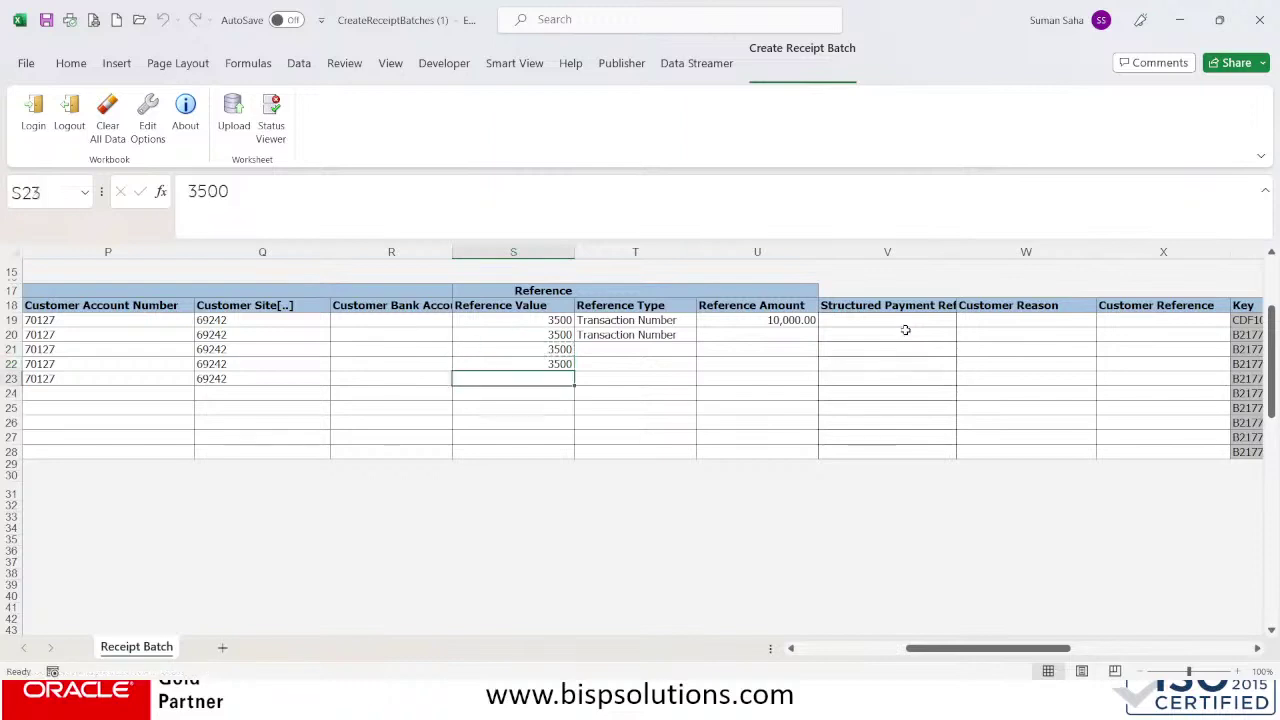
{"action": "key", "text": "Left"}
{"action": "key", "text": "Left"}
{"action": "key", "text": "Left"}
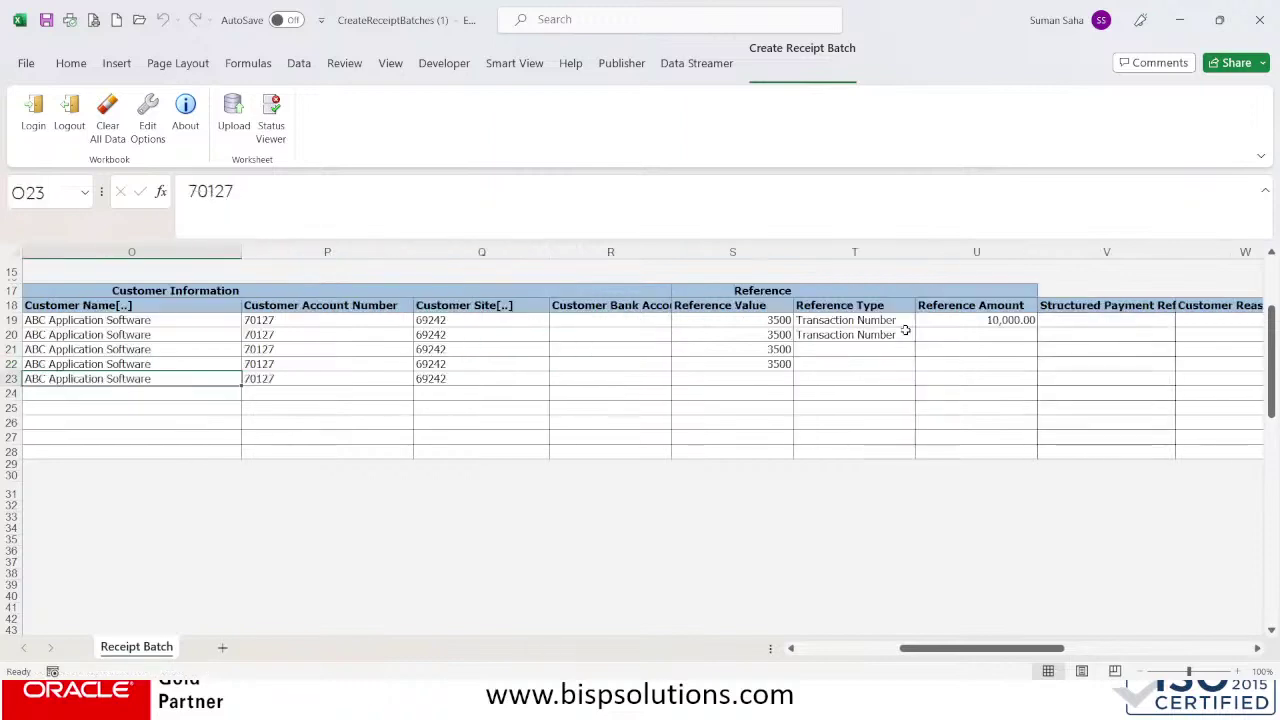
{"action": "key", "text": "Right"}
{"action": "key", "text": "Right"}
{"action": "key", "text": "Right"}
{"action": "key", "text": "Right"}
{"action": "key", "text": "Right"}
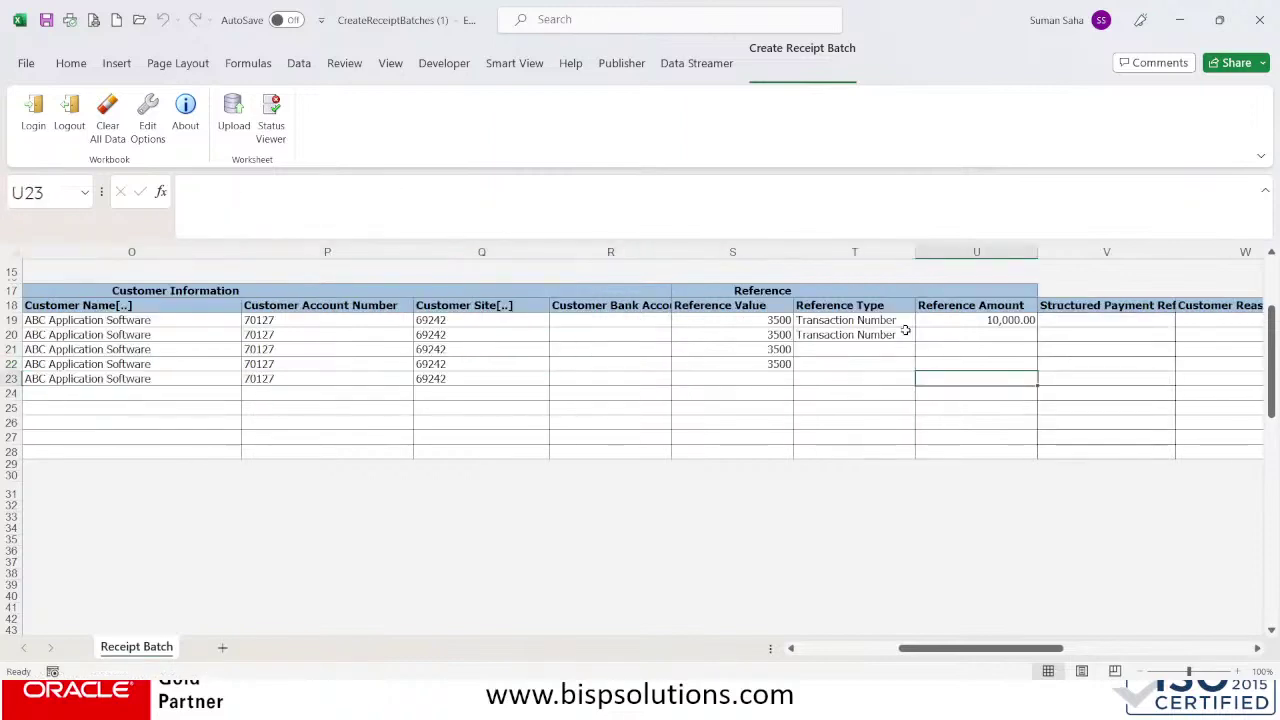
{"action": "key", "text": "Up"}
{"action": "key", "text": "Up"}
{"action": "key", "text": "Up"}
{"action": "key", "text": "Left"}
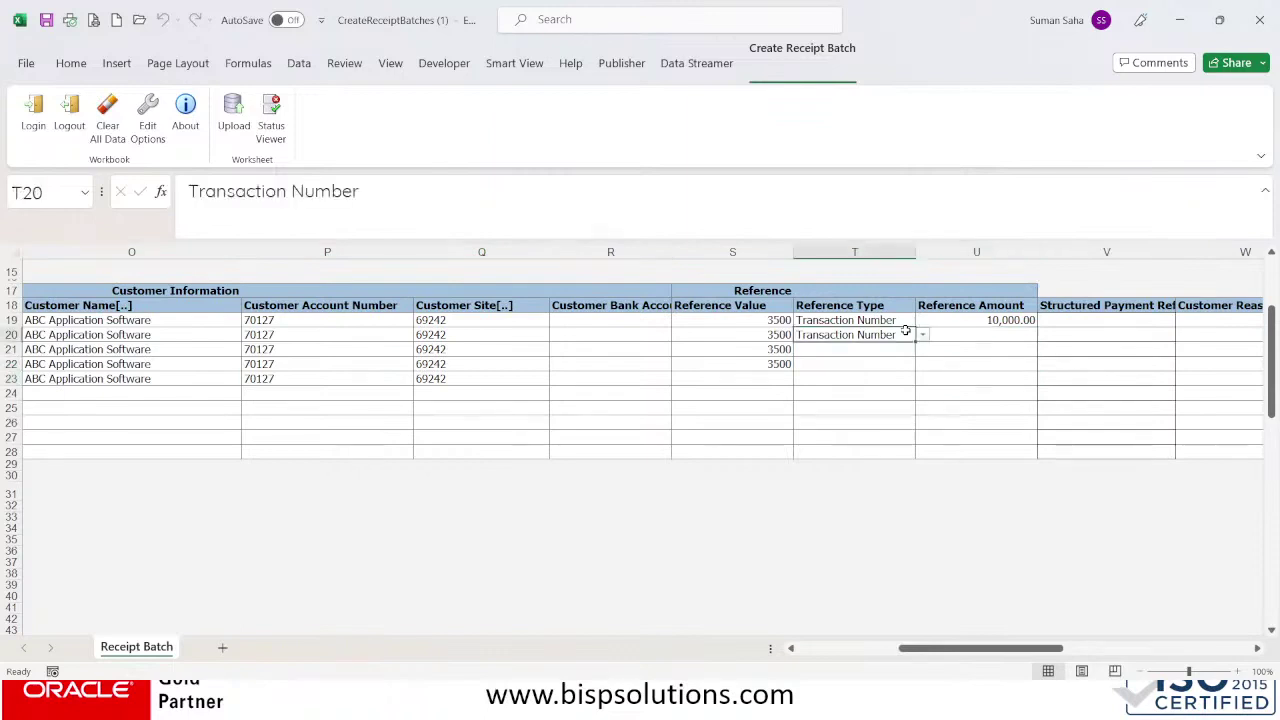
{"action": "key", "text": "ctrl+c"}
{"action": "key", "text": "Down"}
{"action": "key", "text": "Return"}
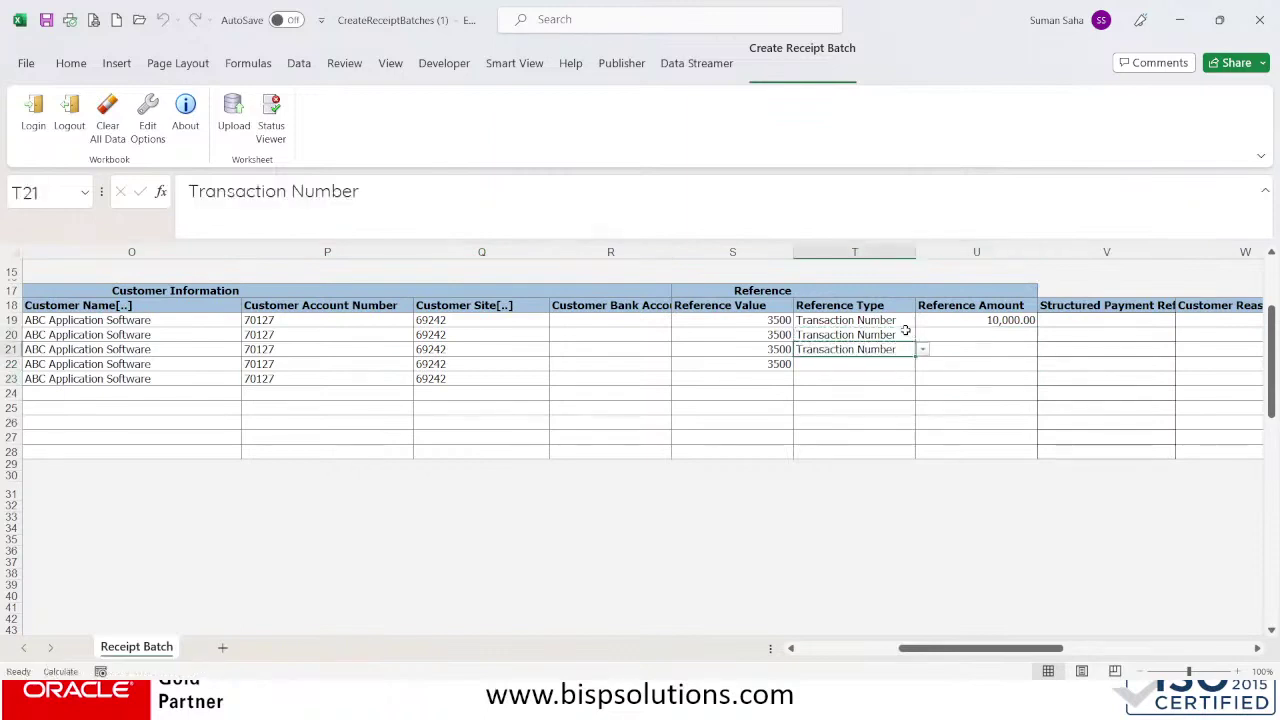
{"action": "key", "text": "Down"}
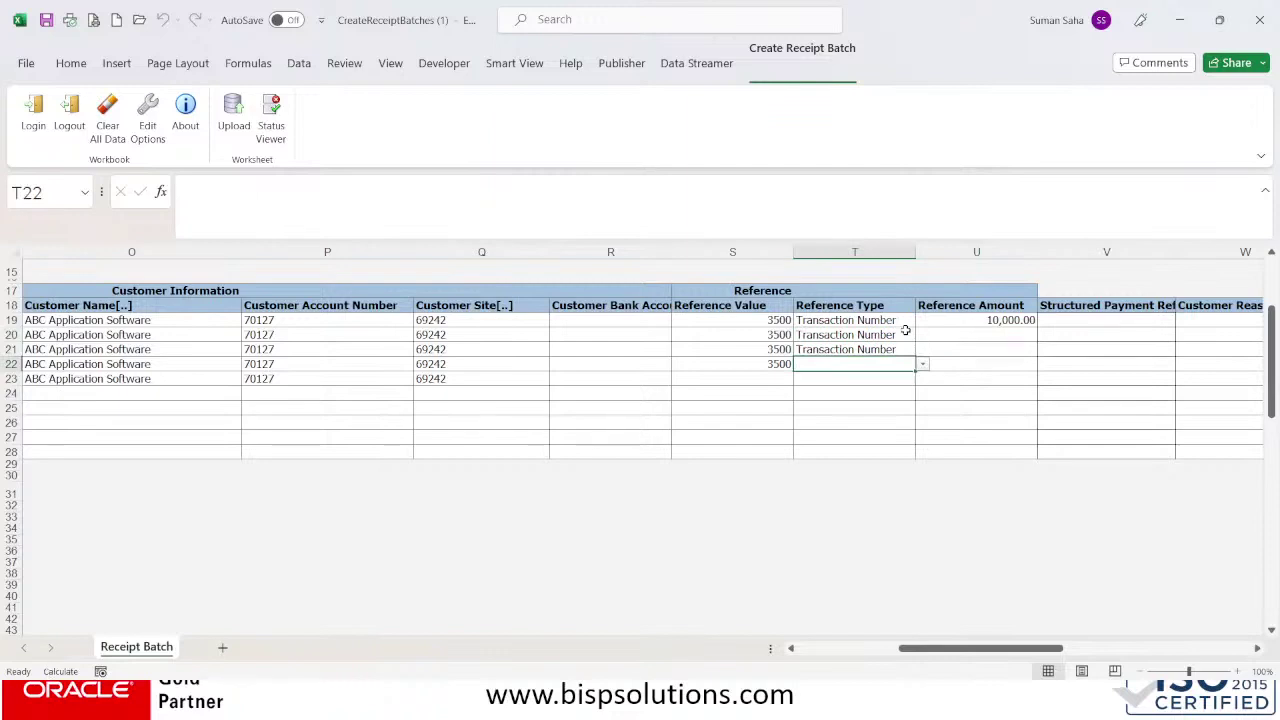
{"action": "key", "text": "Up"}
{"action": "key", "text": "ctrl+c"}
{"action": "key", "text": "Down"}
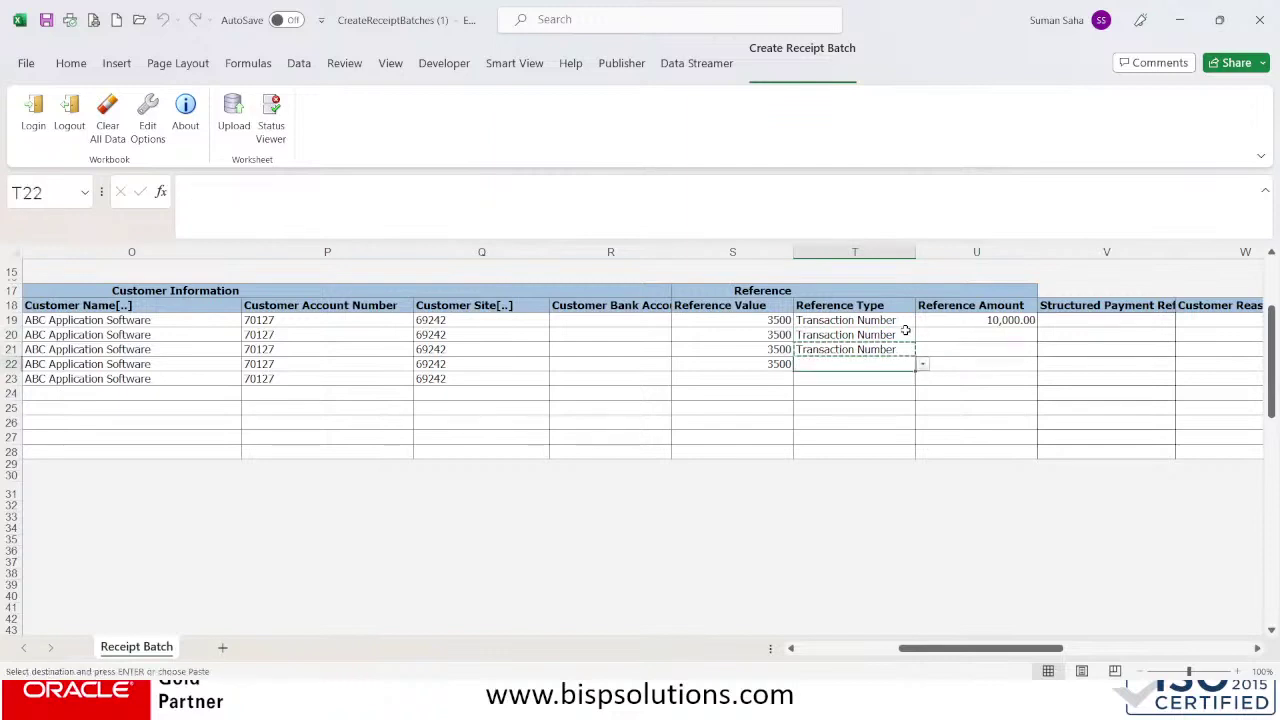
{"action": "key", "text": "Return"}
Step: Select the first receipt's details from receipt number through currency (F19:K19)
{"action": "key", "text": "Up"}
{"action": "key", "text": "Right"}
{"action": "key", "text": "Right"}
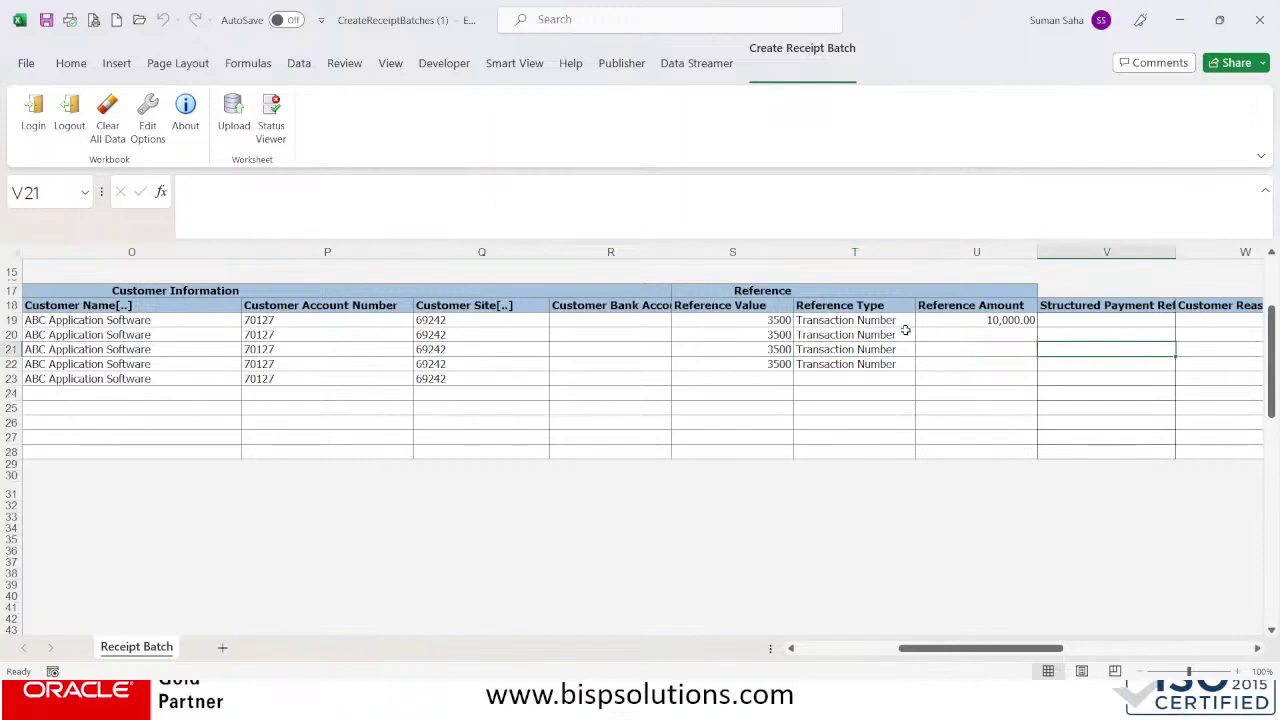
{"action": "key", "text": "Left"}
{"action": "key", "text": "Left"}
{"action": "key", "text": "Left"}
{"action": "key", "text": "Left"}
{"action": "key", "text": "Left"}
{"action": "key", "text": "Left"}
{"action": "key", "text": "Left"}
{"action": "key", "text": "Left"}
{"action": "key", "text": "Left"}
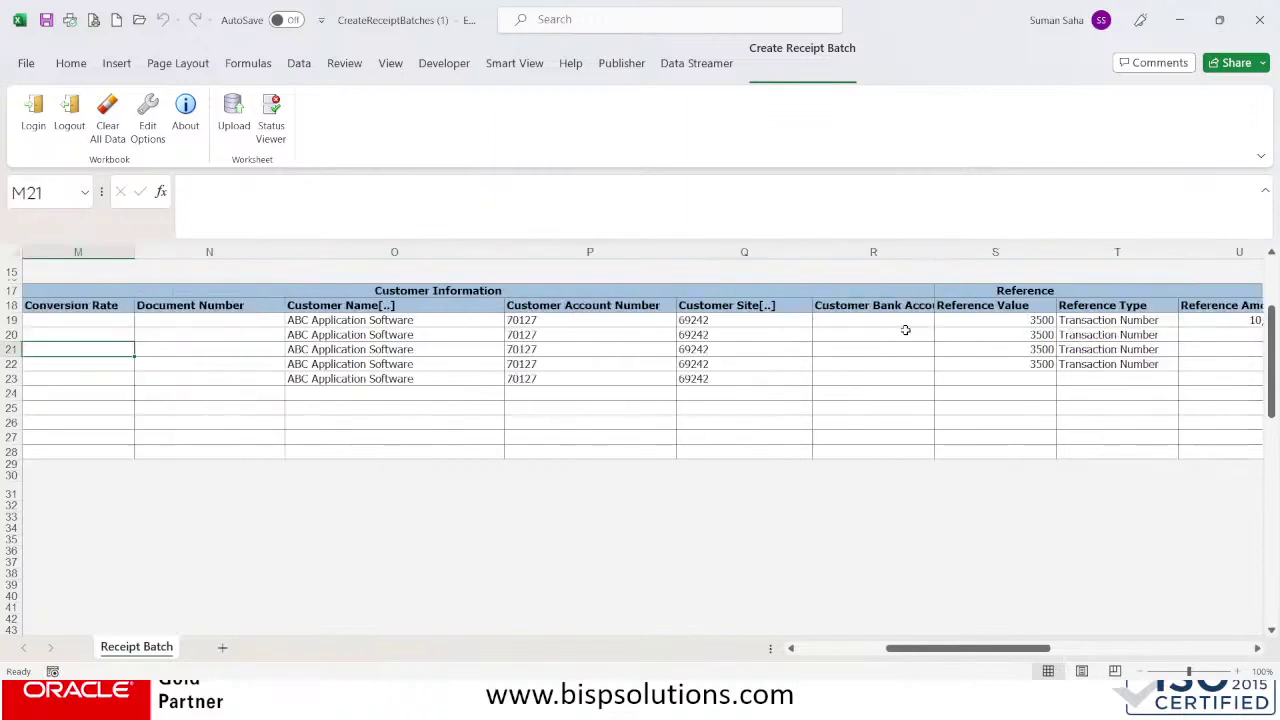
{"action": "key", "text": "Left"}
{"action": "key", "text": "Left"}
{"action": "key", "text": "Left"}
{"action": "key", "text": "Left"}
{"action": "key", "text": "Left"}
{"action": "key", "text": "Left"}
{"action": "key", "text": "Left"}
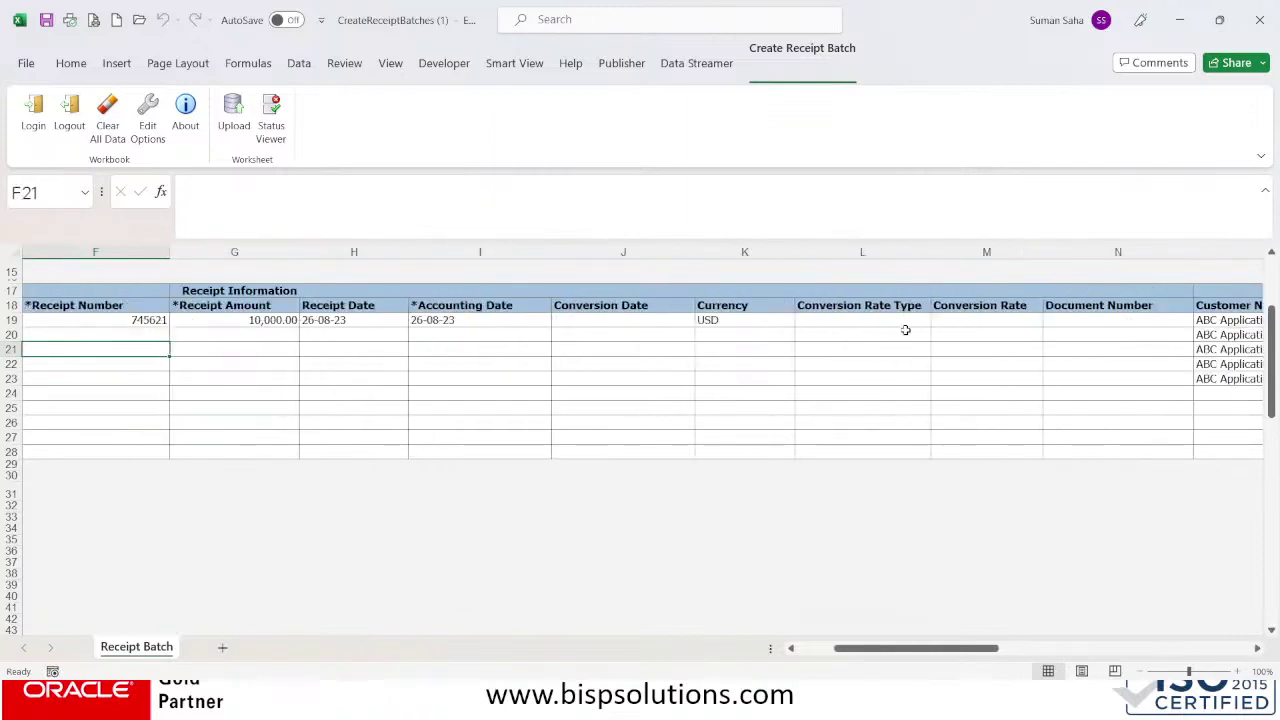
{"action": "key", "text": "Left"}
{"action": "key", "text": "Up"}
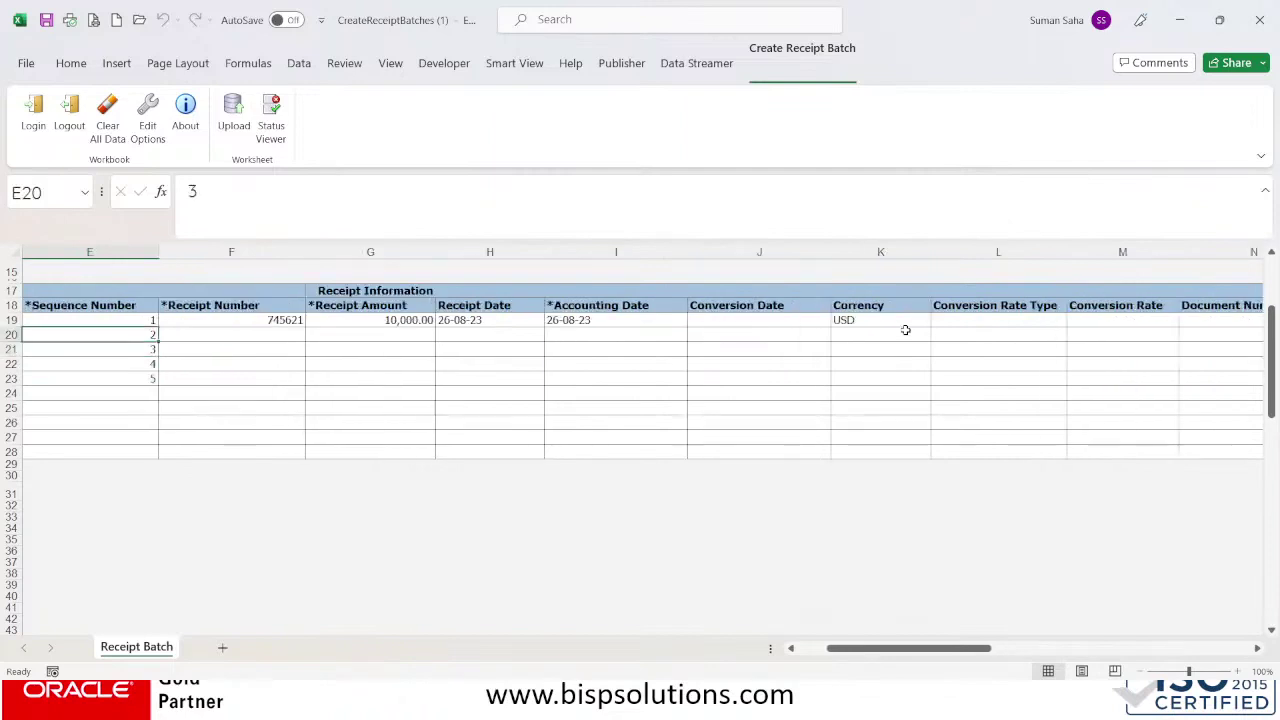
{"action": "key", "text": "Right"}
{"action": "key", "text": "Up"}
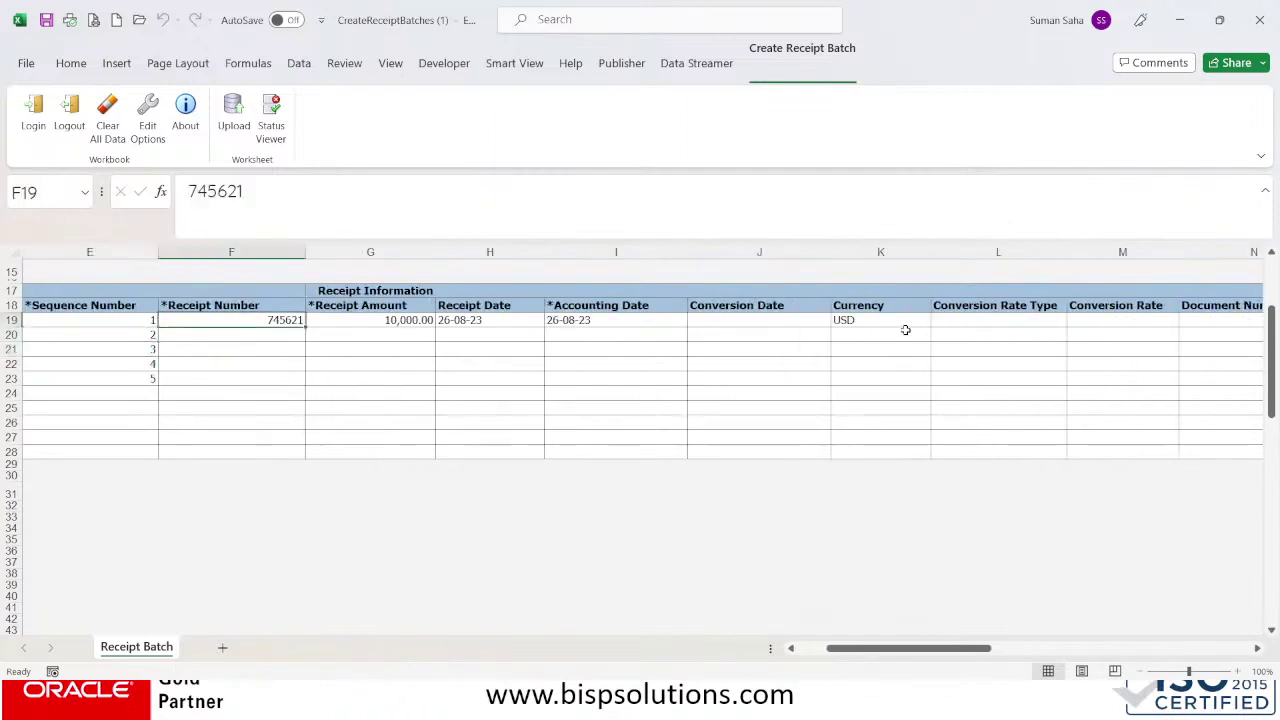
{"action": "key", "text": "shift+Right"}
{"action": "key", "text": "shift+Right"}
{"action": "key", "text": "shift+Right"}
{"action": "key", "text": "shift+Right"}
{"action": "key", "text": "shift+Right"}
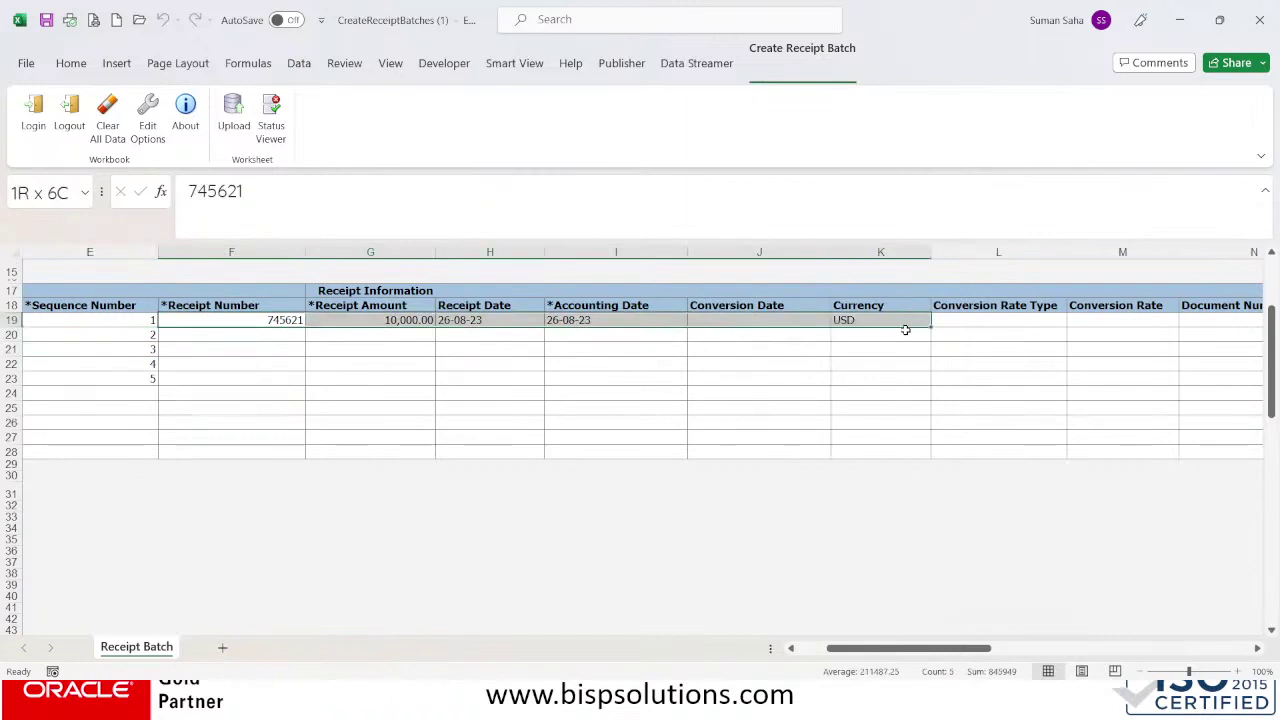
Step: Copy row 19's number 745621, 10,000.00 amount, 26-08-23 dates and USD into rows 20–23
{"action": "key", "text": "ctrl+c"}
{"action": "key", "text": "Down"}
{"action": "key", "text": "shift+Down"}
{"action": "key", "text": "shift+Down"}
{"action": "key", "text": "shift+Down"}
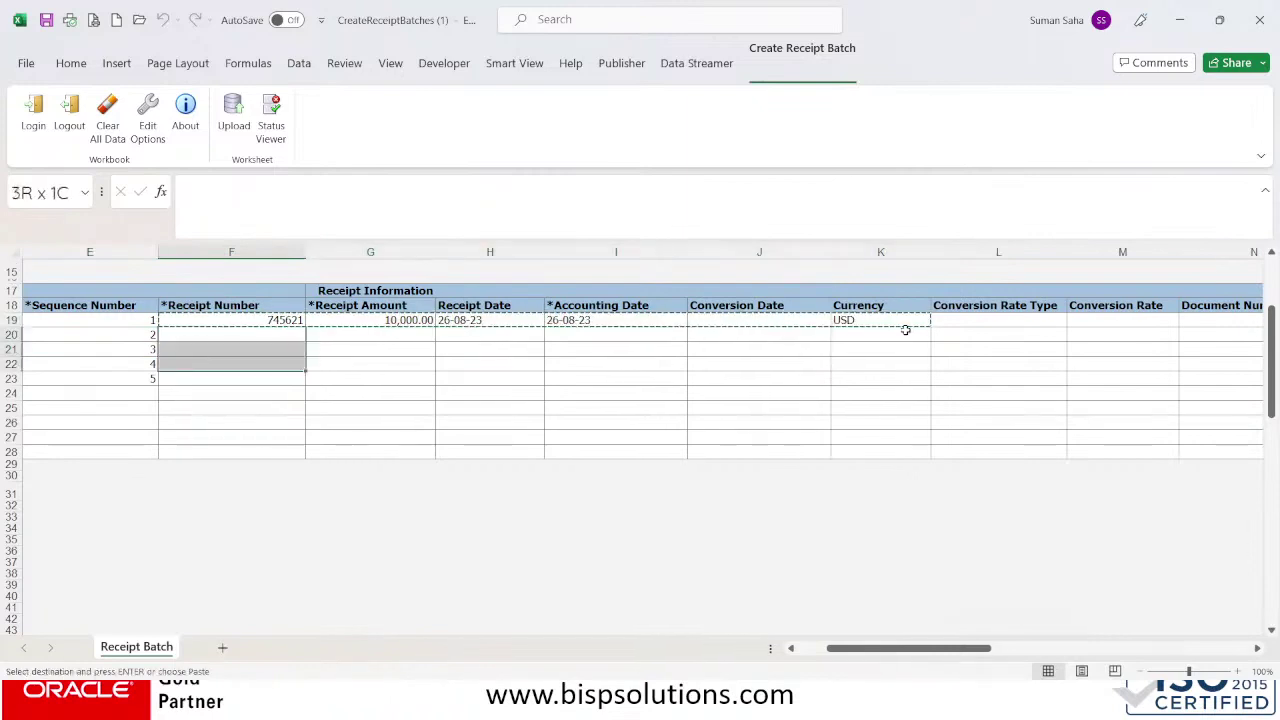
{"action": "key", "text": "Return"}
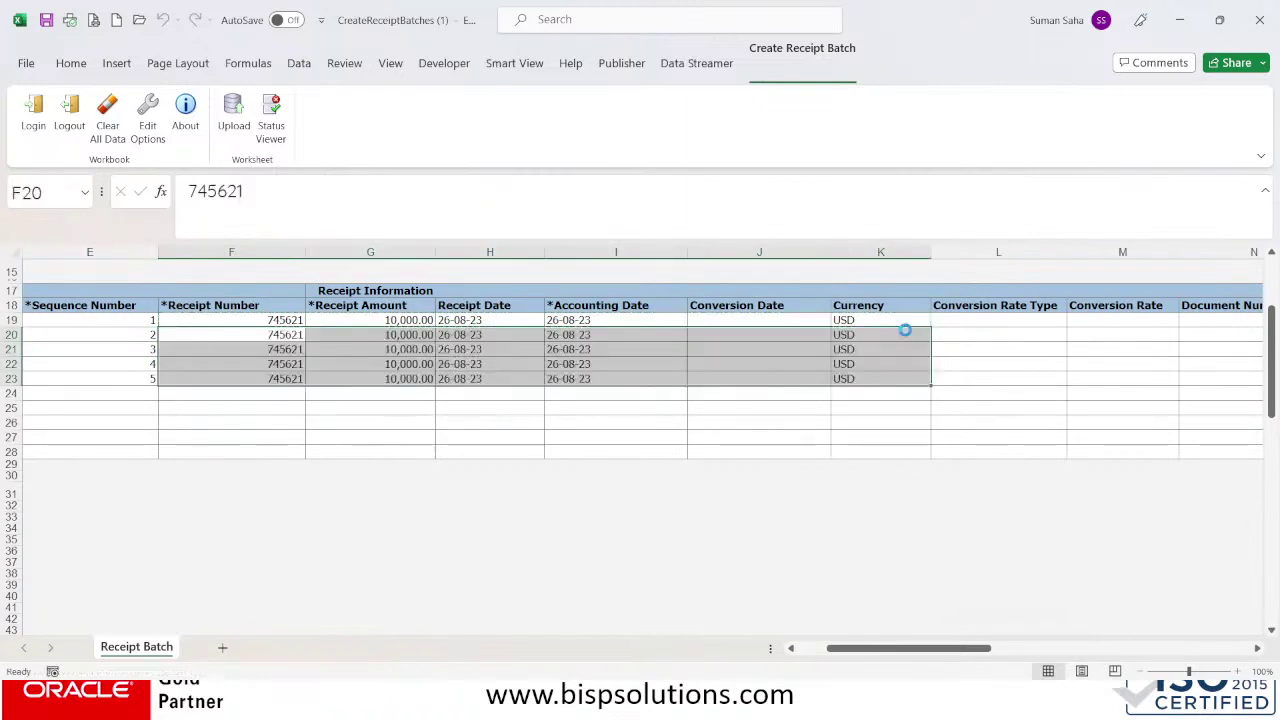
{"action": "left_click", "coordinate": [385, 336]}
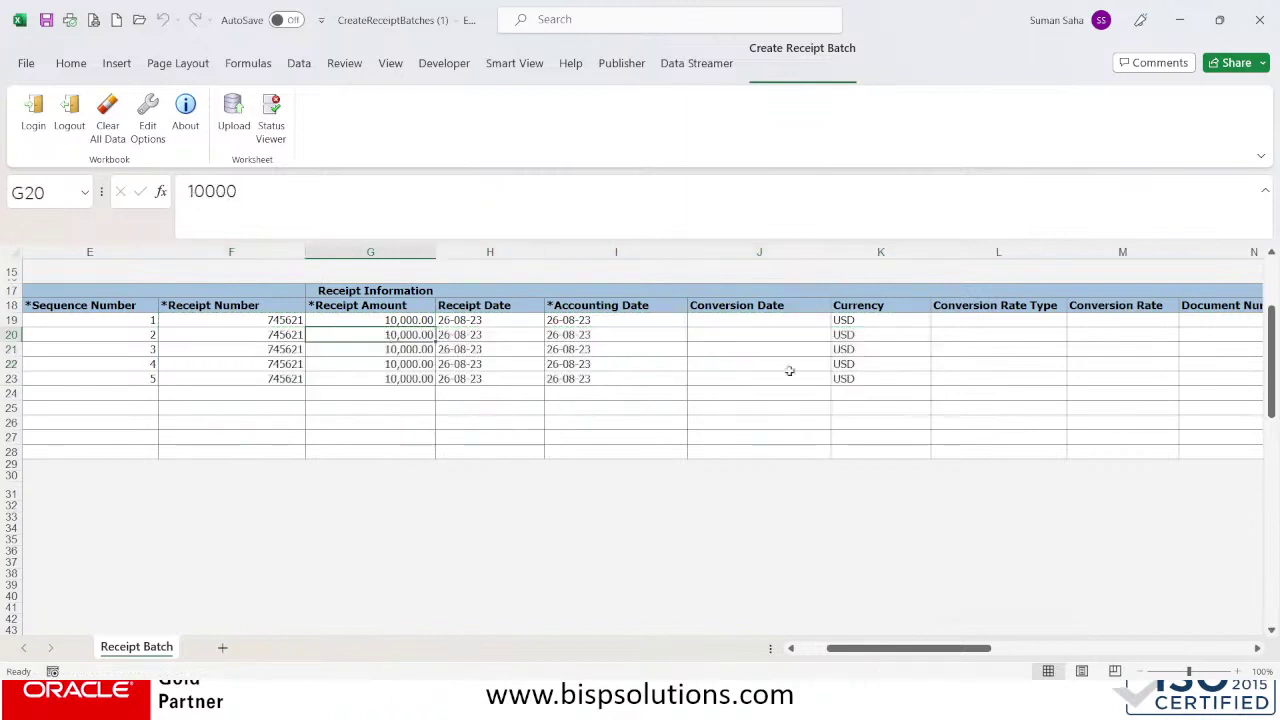
{"action": "scroll", "coordinate": [958, 412], "scroll_direction": "up", "scroll_amount": 1}
{"action": "scroll", "coordinate": [958, 412], "scroll_direction": "up", "scroll_amount": 3}
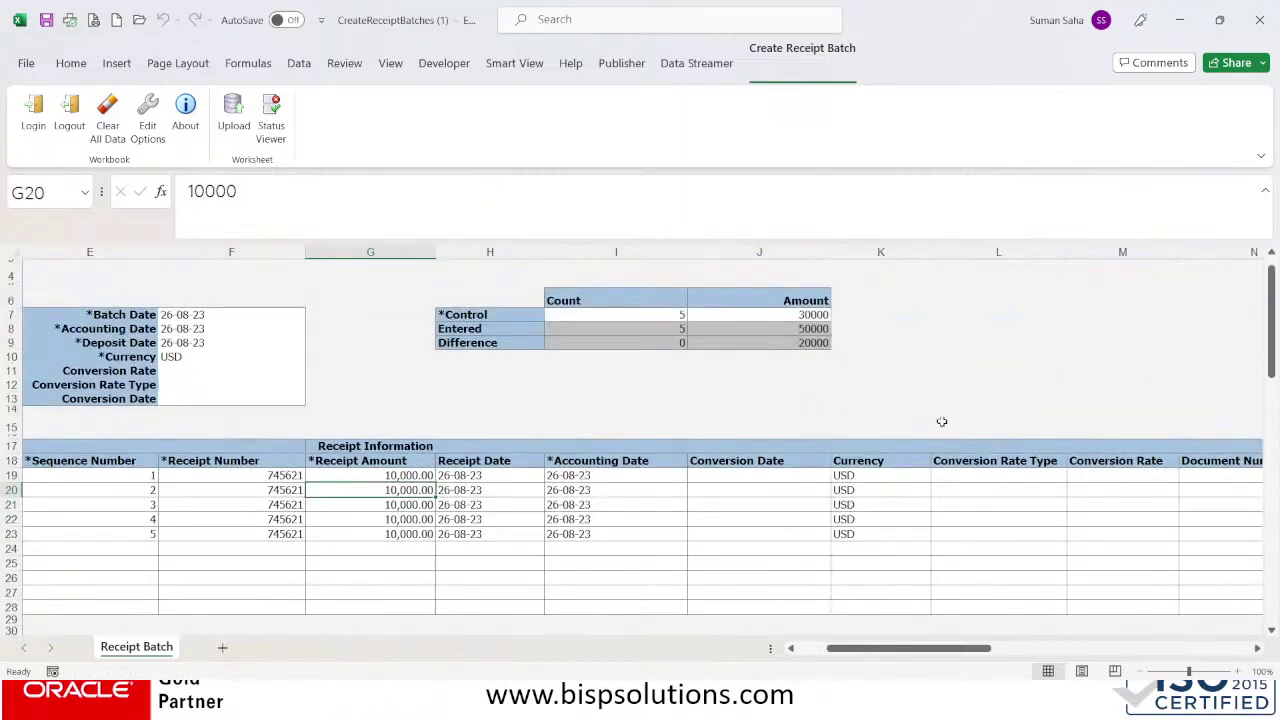
Step: Enter 7000 as the second receipt's amount in G20
{"action": "scroll", "coordinate": [519, 475], "scroll_direction": "down", "scroll_amount": 1}
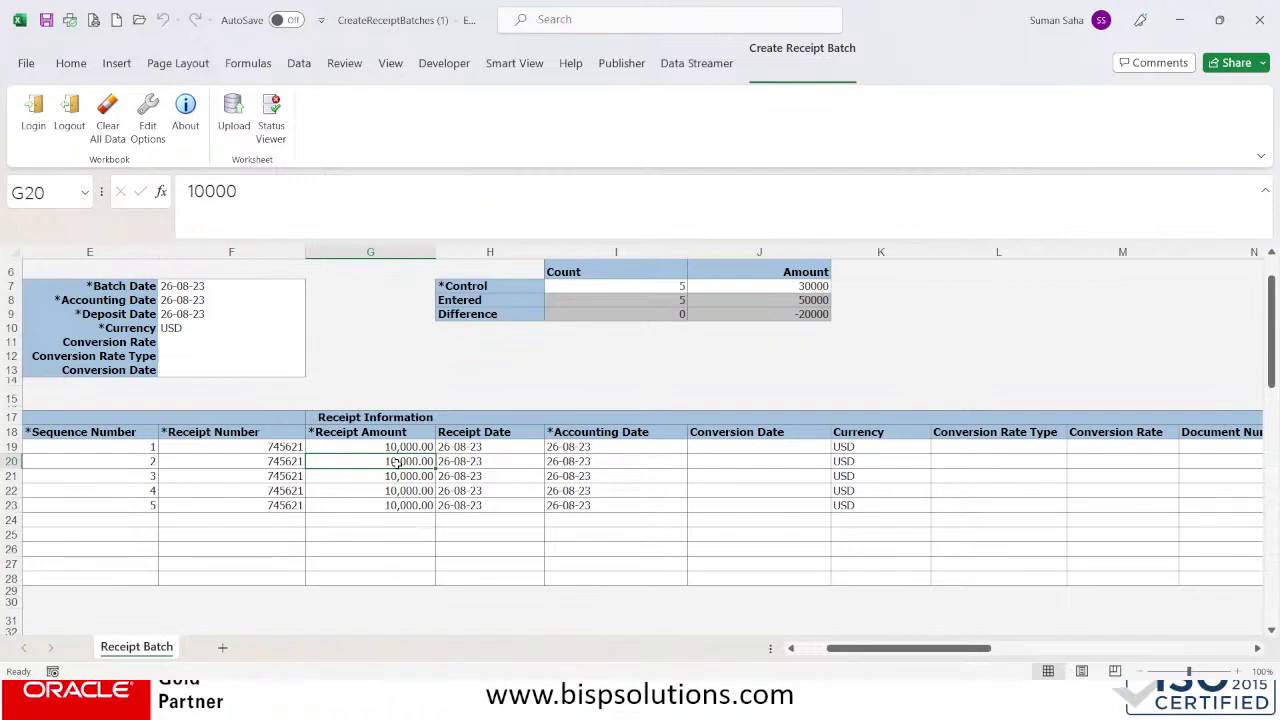
{"action": "type", "text": "7000"}
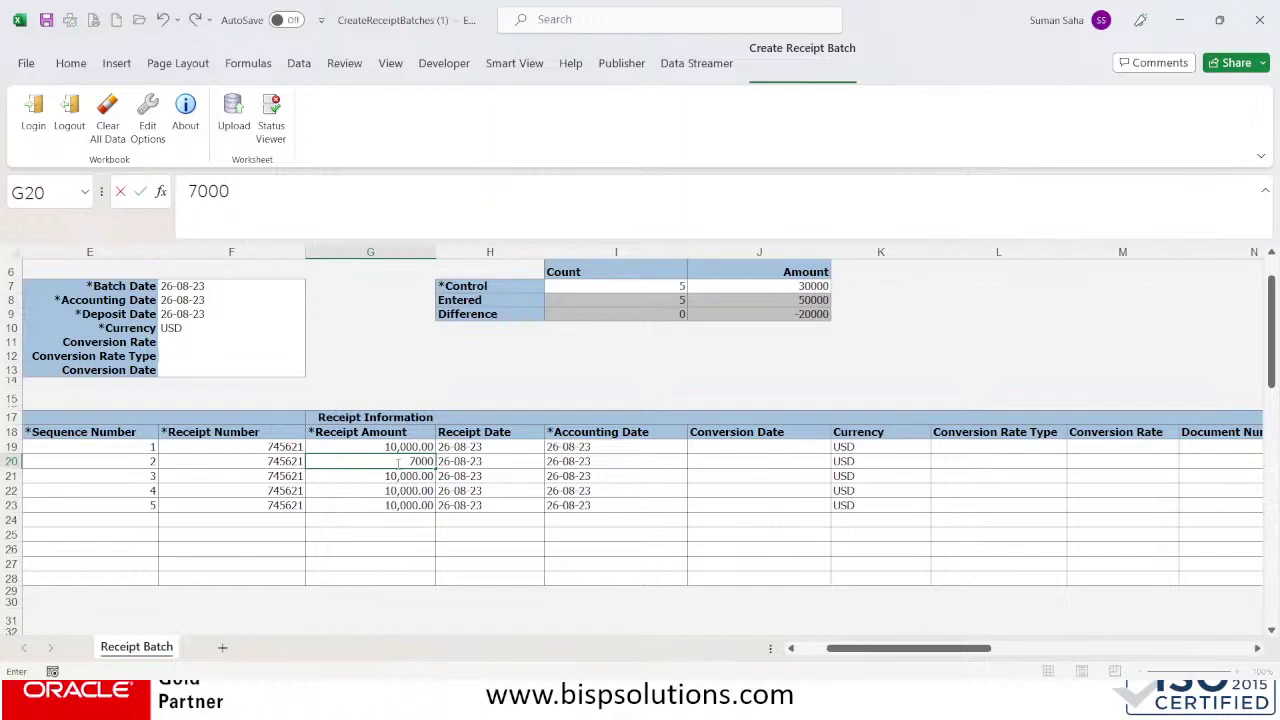
{"action": "key", "text": "Return"}
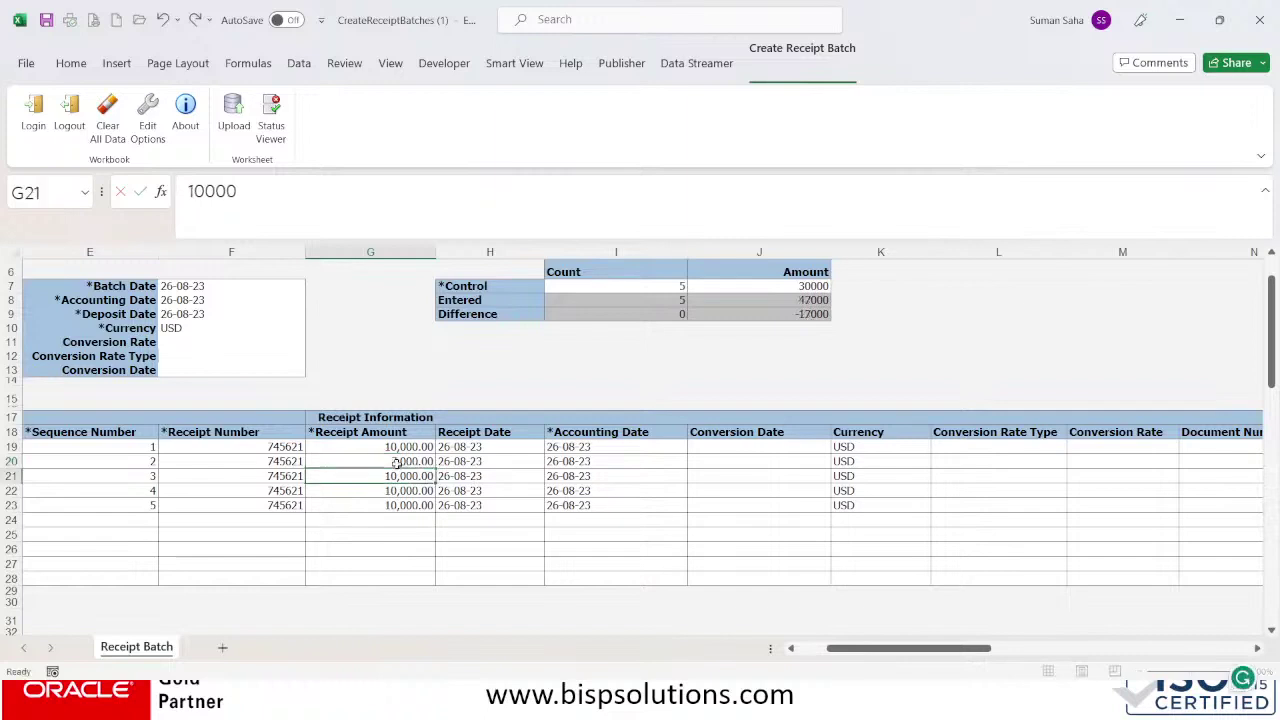
Step: Review the receipt amount totals, then switch to the Oracle customer activities page
{"action": "key", "text": "Down"}
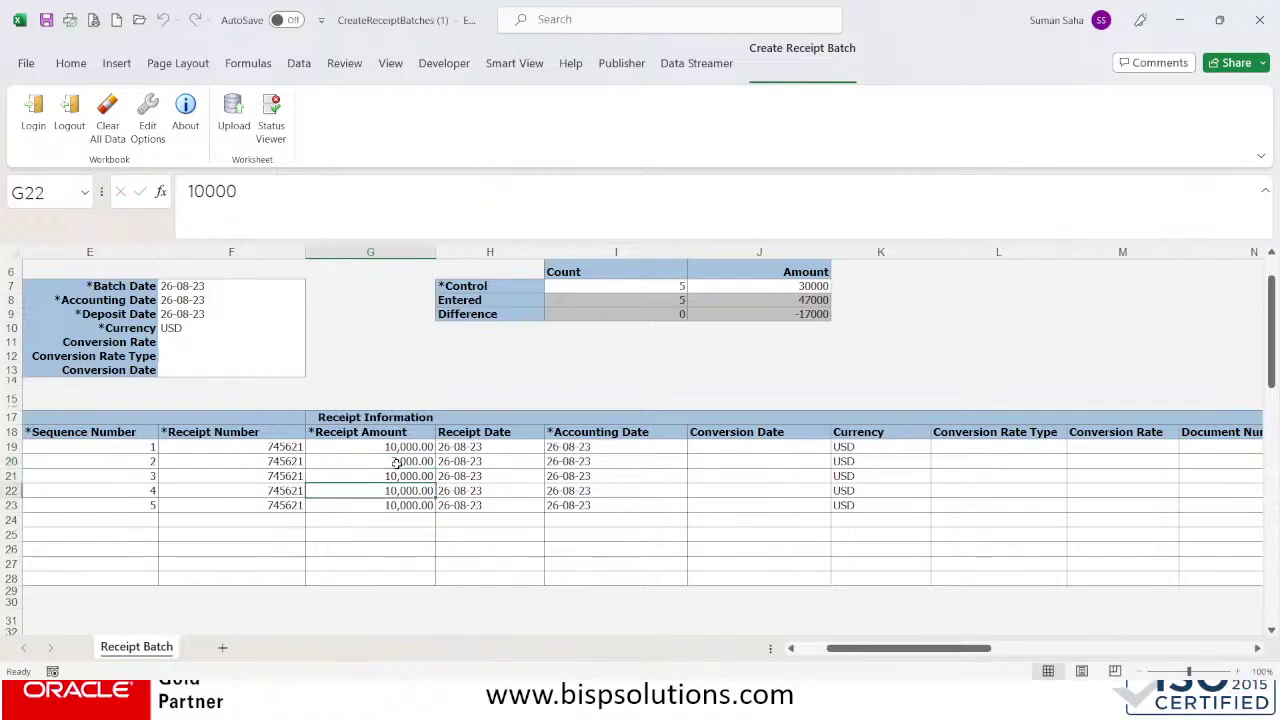
{"action": "key", "text": "shift+Up"}
{"action": "key", "text": "shift+Up"}
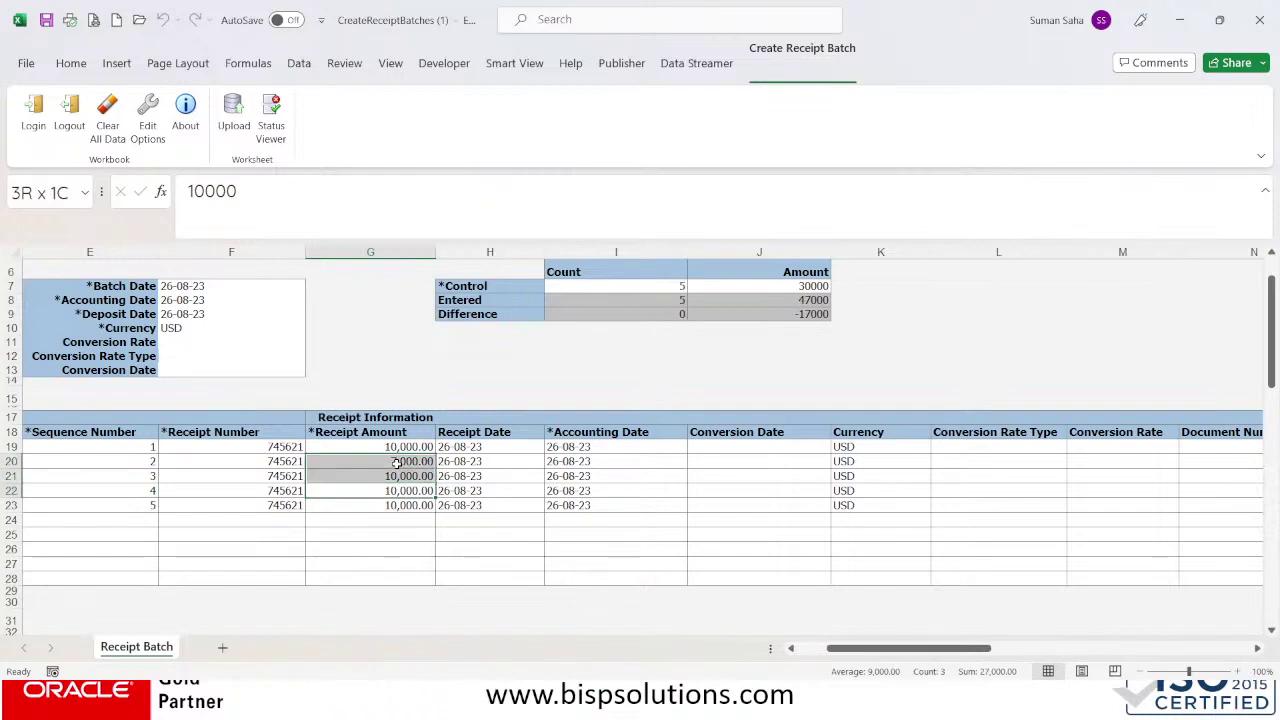
{"action": "key", "text": "Up"}
{"action": "key", "text": "shift+Up"}
{"action": "key", "text": "shift+Up"}
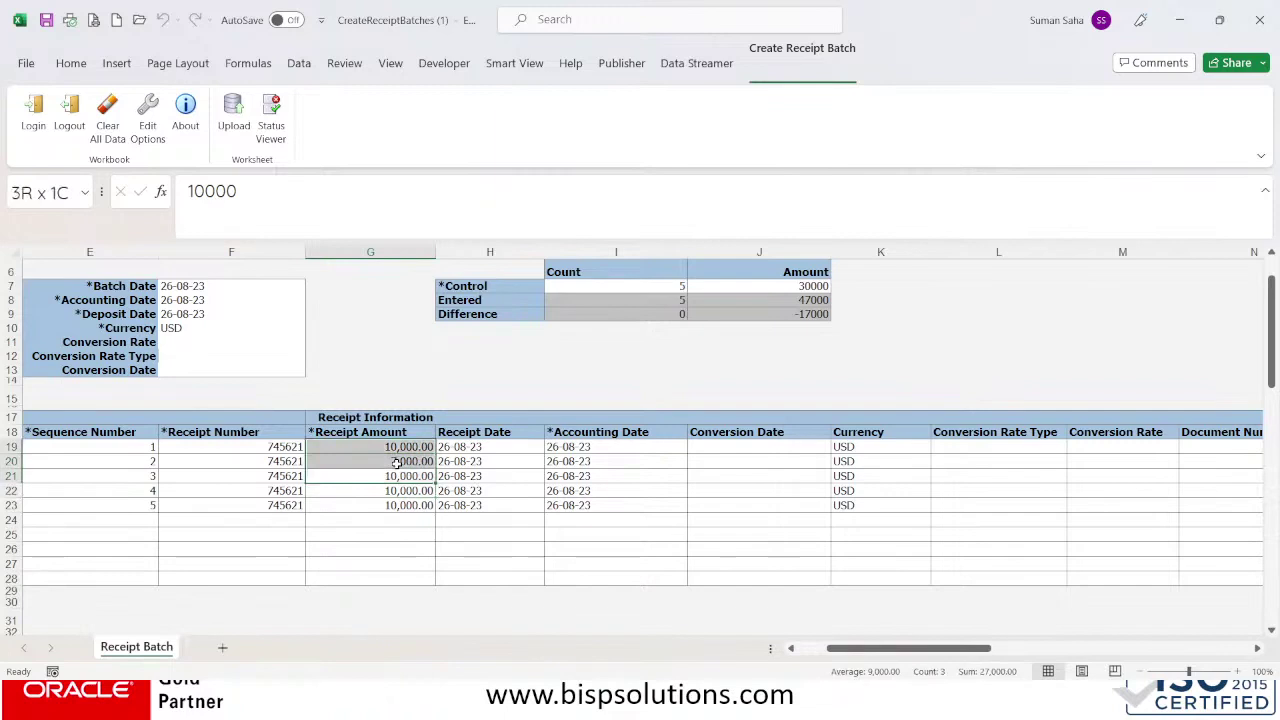
{"action": "key", "text": "Down"}
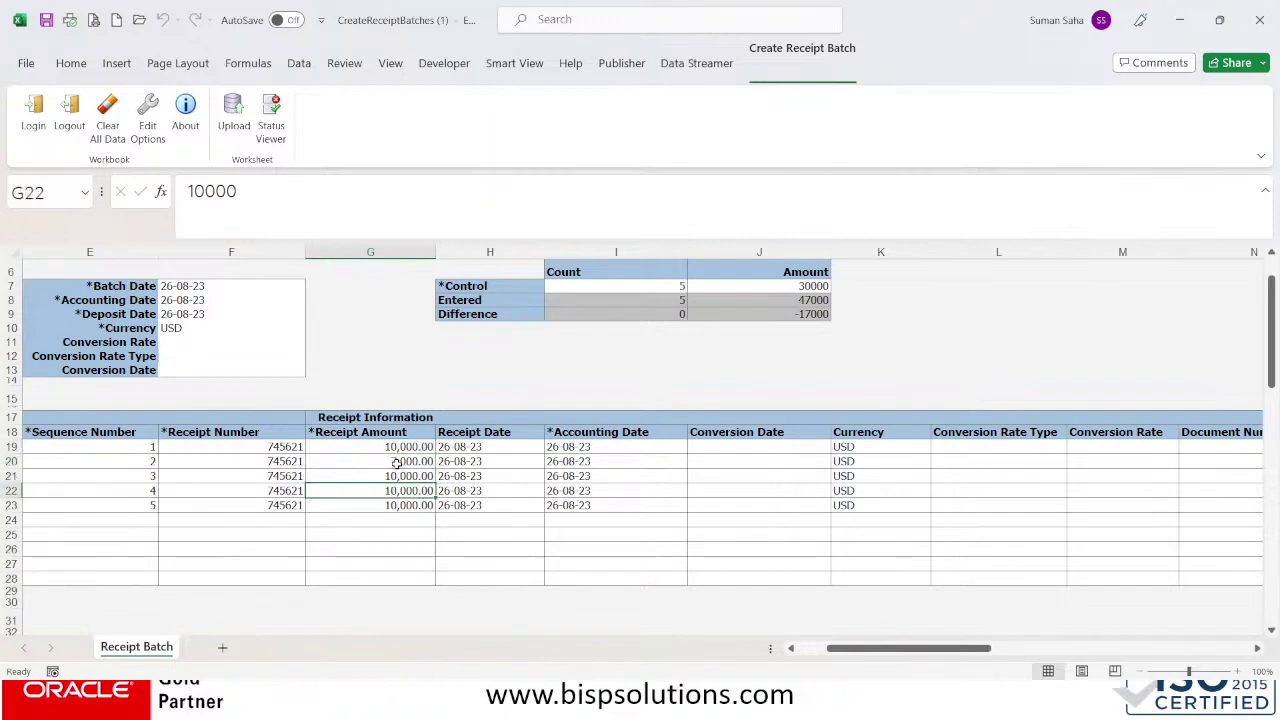
{"action": "key", "text": "shift+Down"}
{"action": "key", "text": "alt+Tab"}
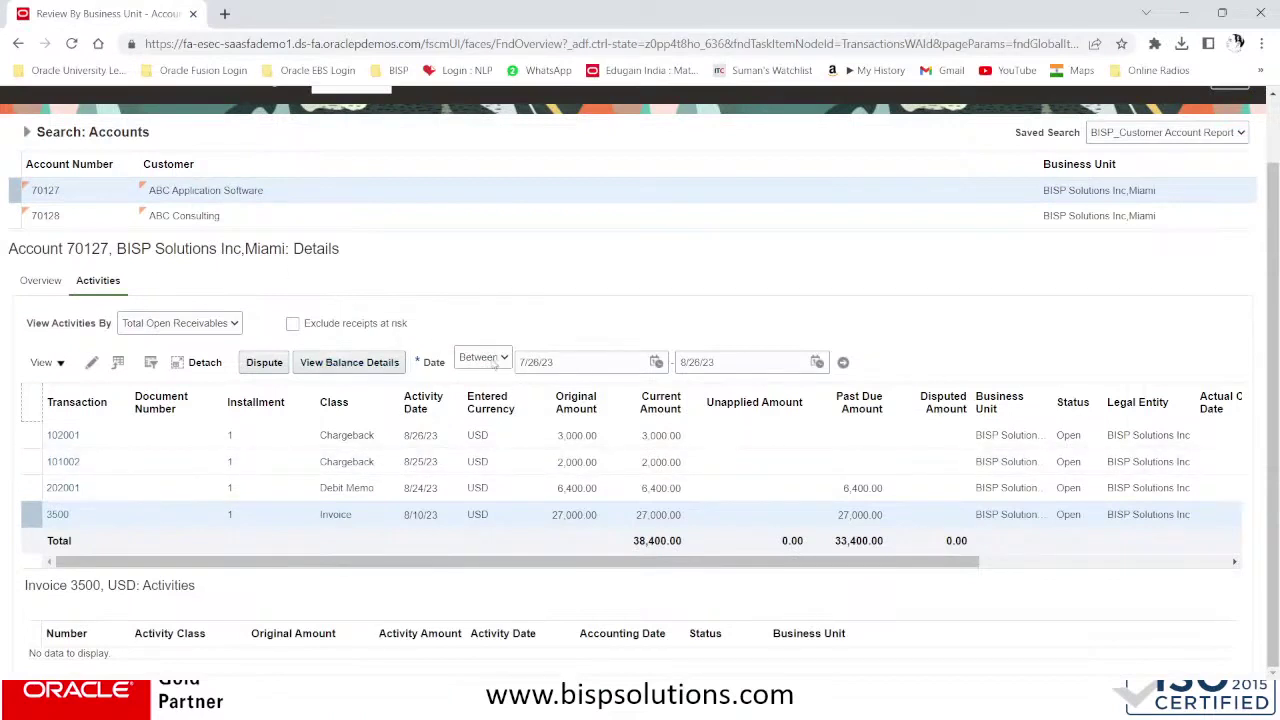
Step: Filter the account's activities to those dated before 8/26/23
{"action": "left_click", "coordinate": [493, 364]}
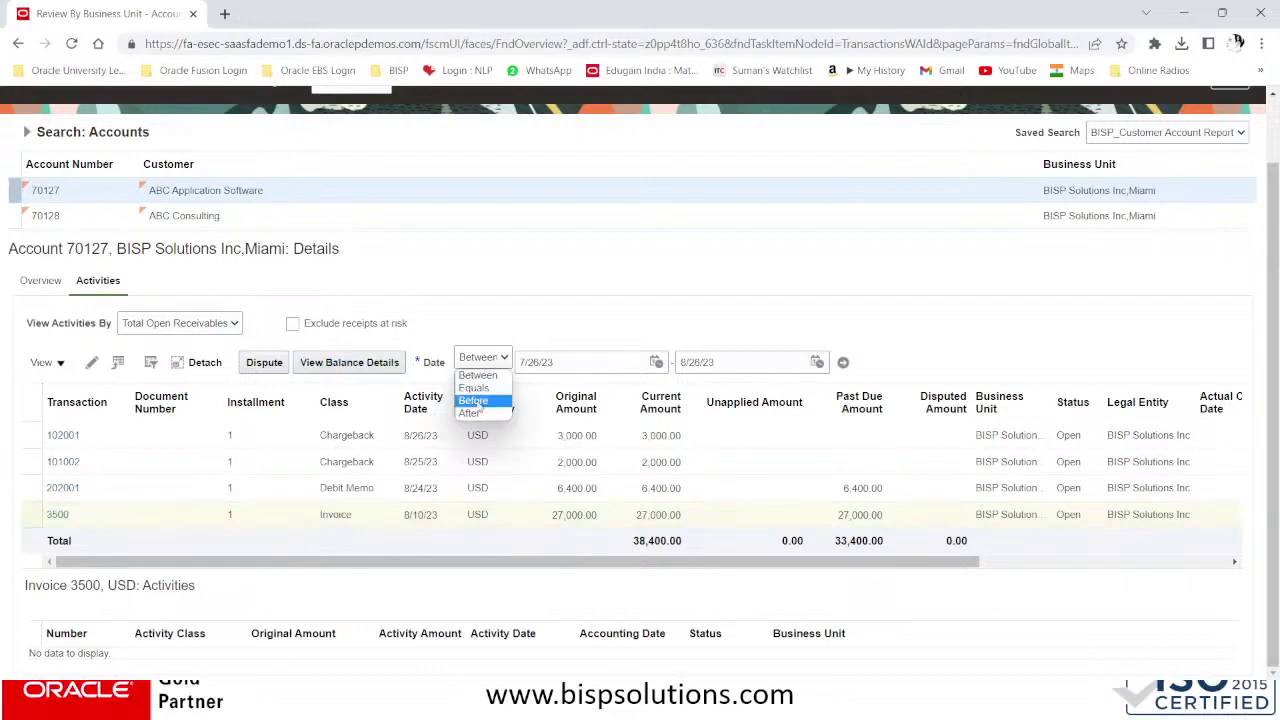
{"action": "left_click", "coordinate": [473, 400]}
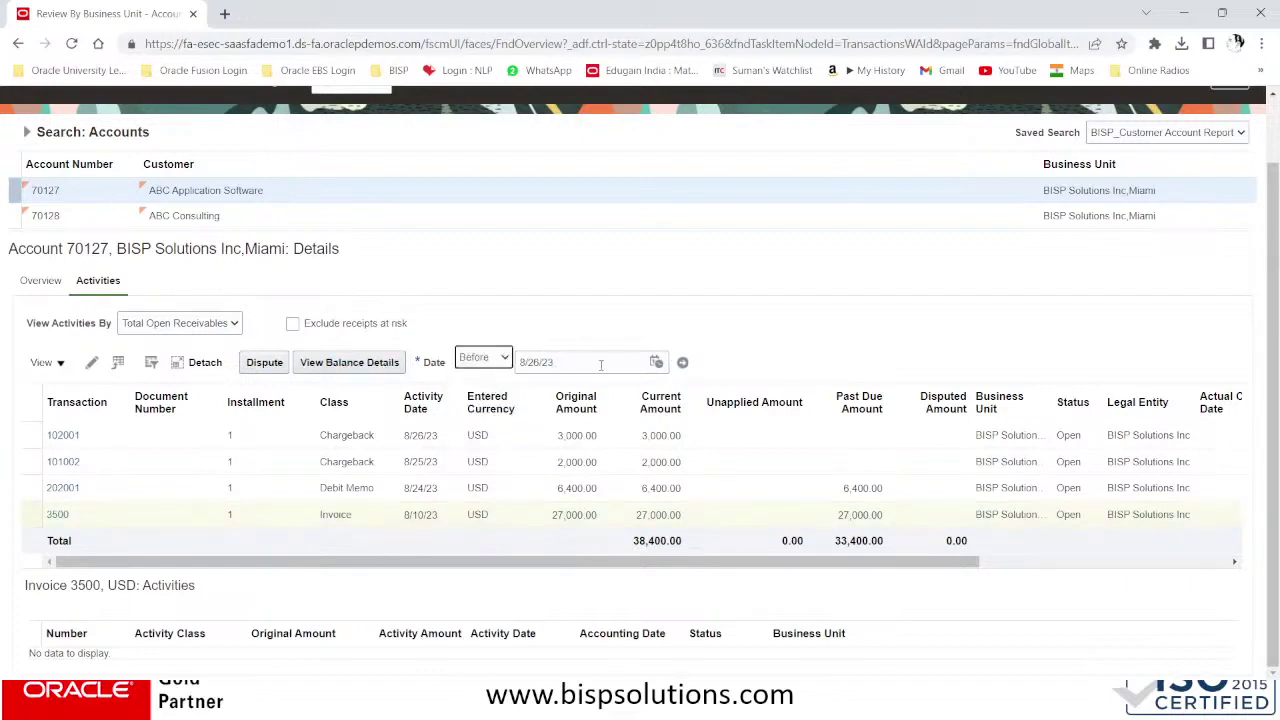
{"action": "left_click", "coordinate": [683, 362]}
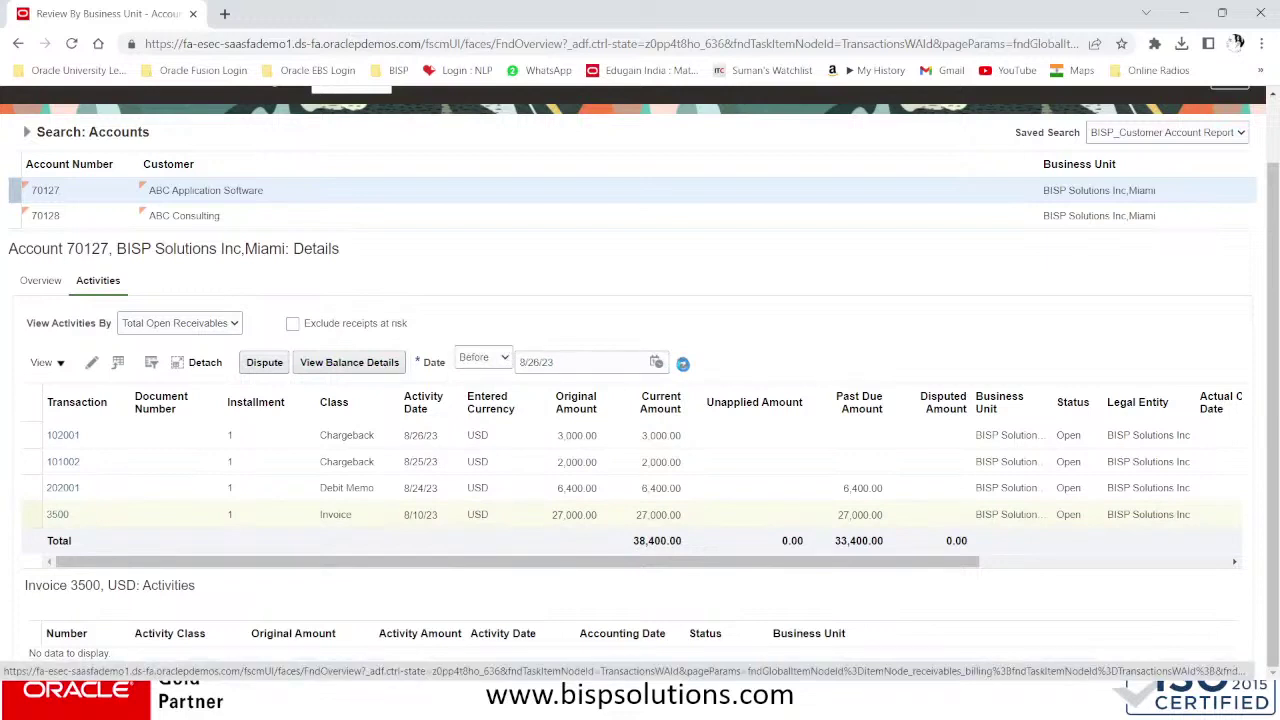
{"action": "left_click", "coordinate": [683, 363]}
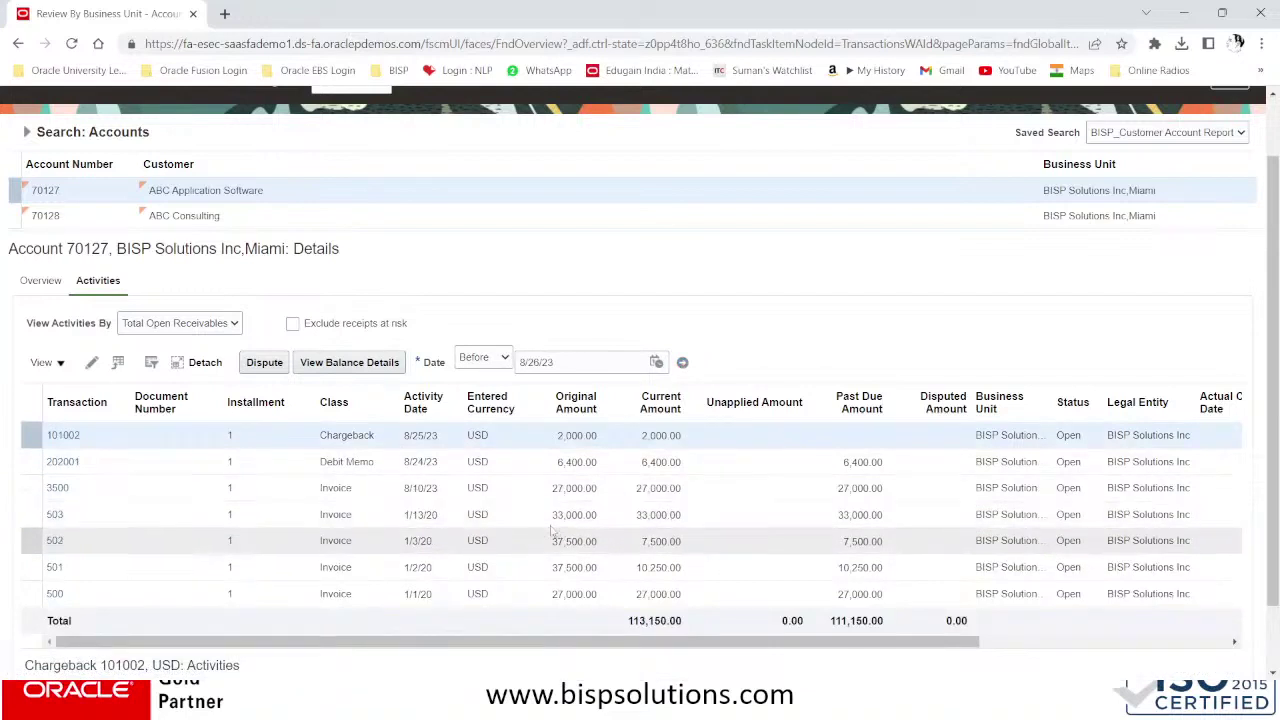
Step: Highlight invoice number 503 and return to the Excel receipt batch
{"action": "left_click", "coordinate": [54, 514]}
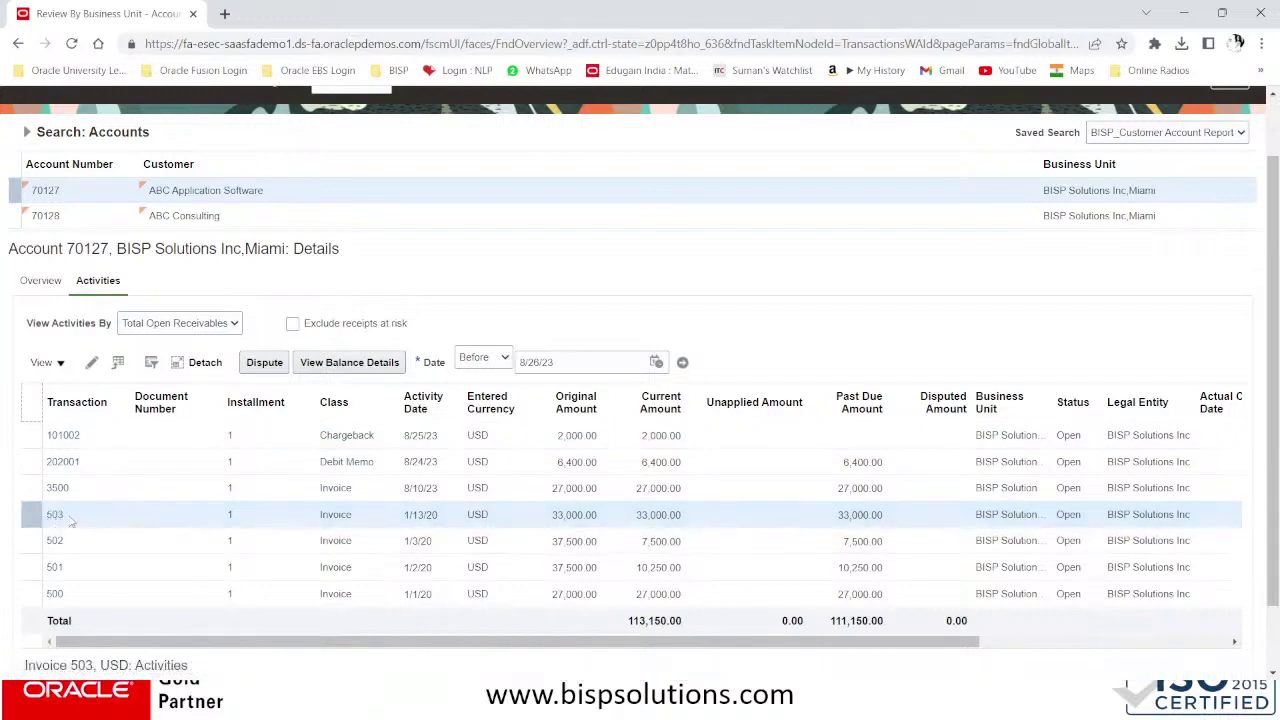
{"action": "left_click_drag", "start_coordinate": [72, 518], "coordinate": [47, 513]}
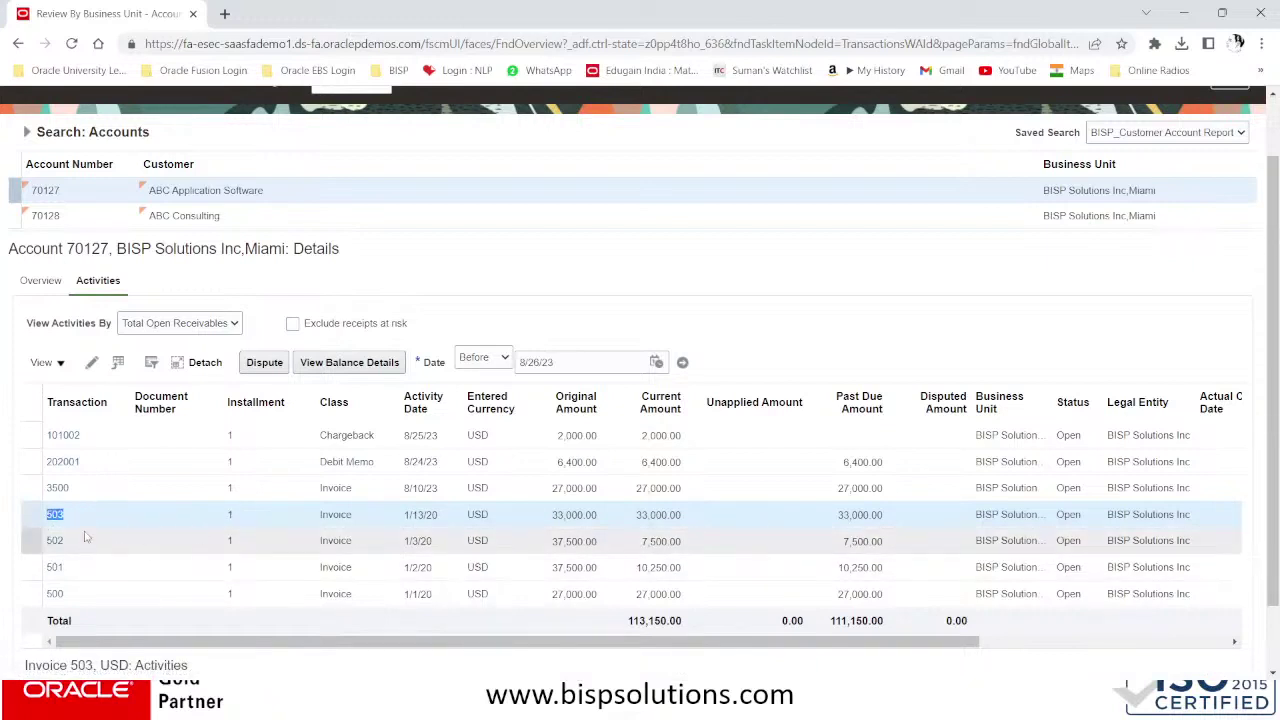
{"action": "key", "text": "alt+Tab"}
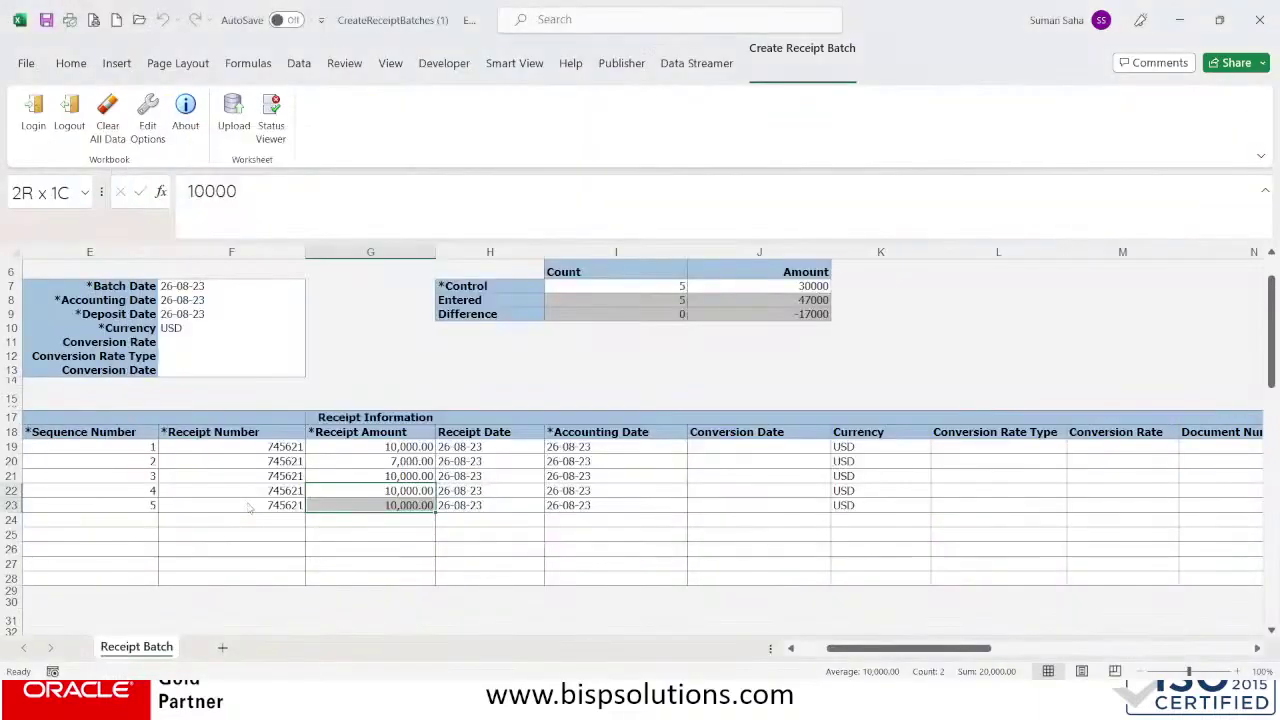
Step: Review the reference value, type and amount cells along receipt rows 22 and 21
{"action": "left_click", "coordinate": [643, 490]}
{"action": "key", "text": "alt+Tab"}
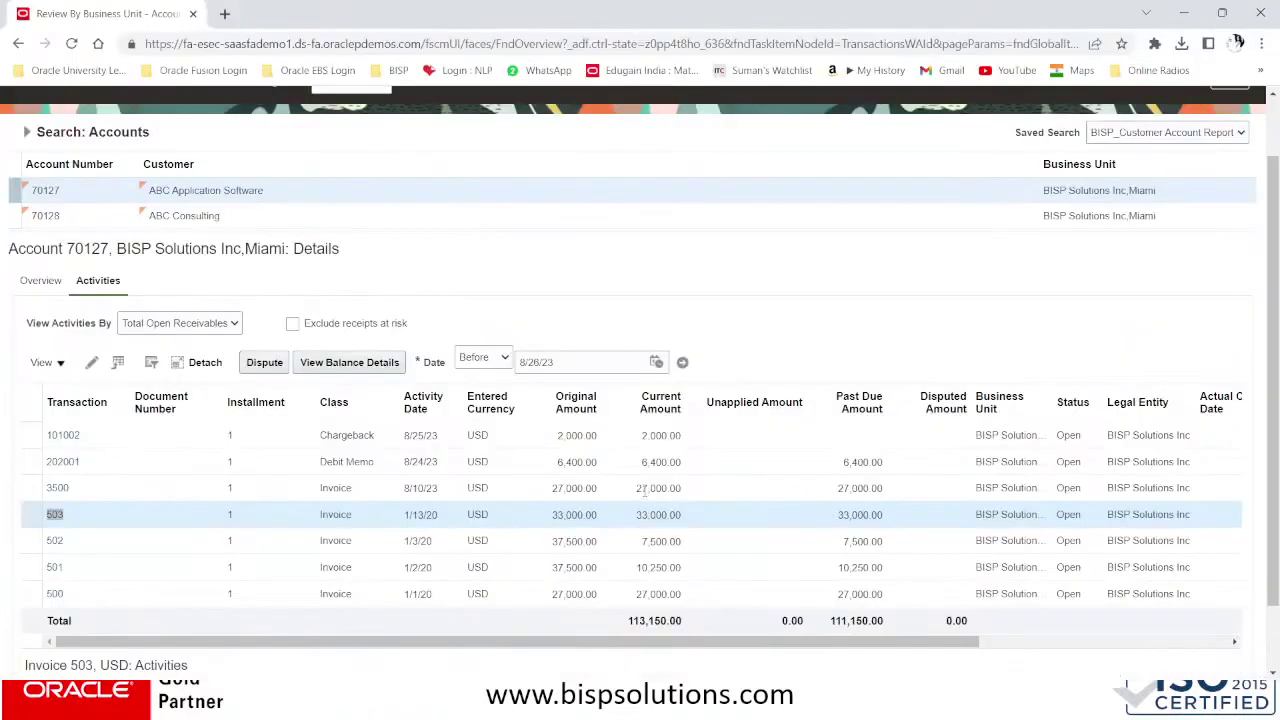
{"action": "key", "text": "alt+Tab"}
{"action": "key", "text": "Tab"}
{"action": "key", "text": "Tab"}
{"action": "key", "text": "Tab"}
{"action": "key", "text": "Tab"}
{"action": "key", "text": "Tab"}
{"action": "key", "text": "Tab"}
{"action": "key", "text": "Tab"}
{"action": "key", "text": "Tab"}
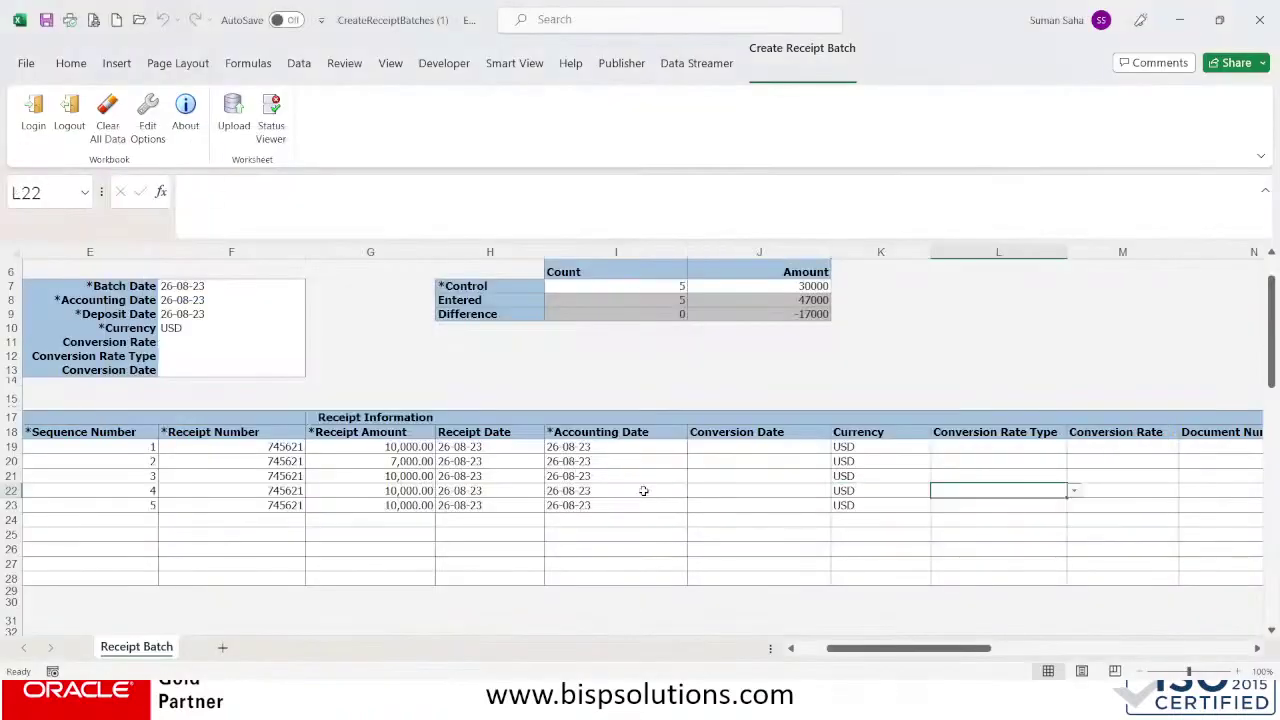
{"action": "key", "text": "Tab"}
{"action": "key", "text": "Tab"}
{"action": "key", "text": "Tab"}
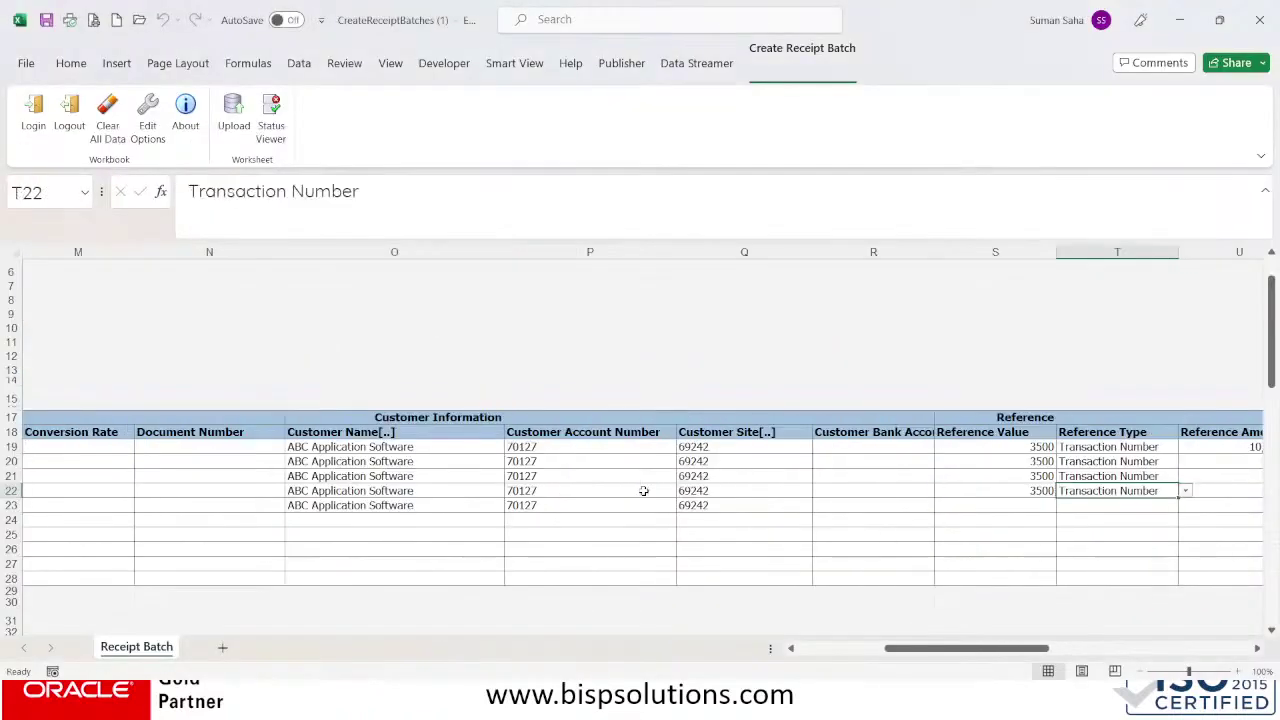
{"action": "key", "text": "shift+Tab"}
{"action": "key", "text": "Tab"}
{"action": "key", "text": "Tab"}
{"action": "key", "text": "Tab"}
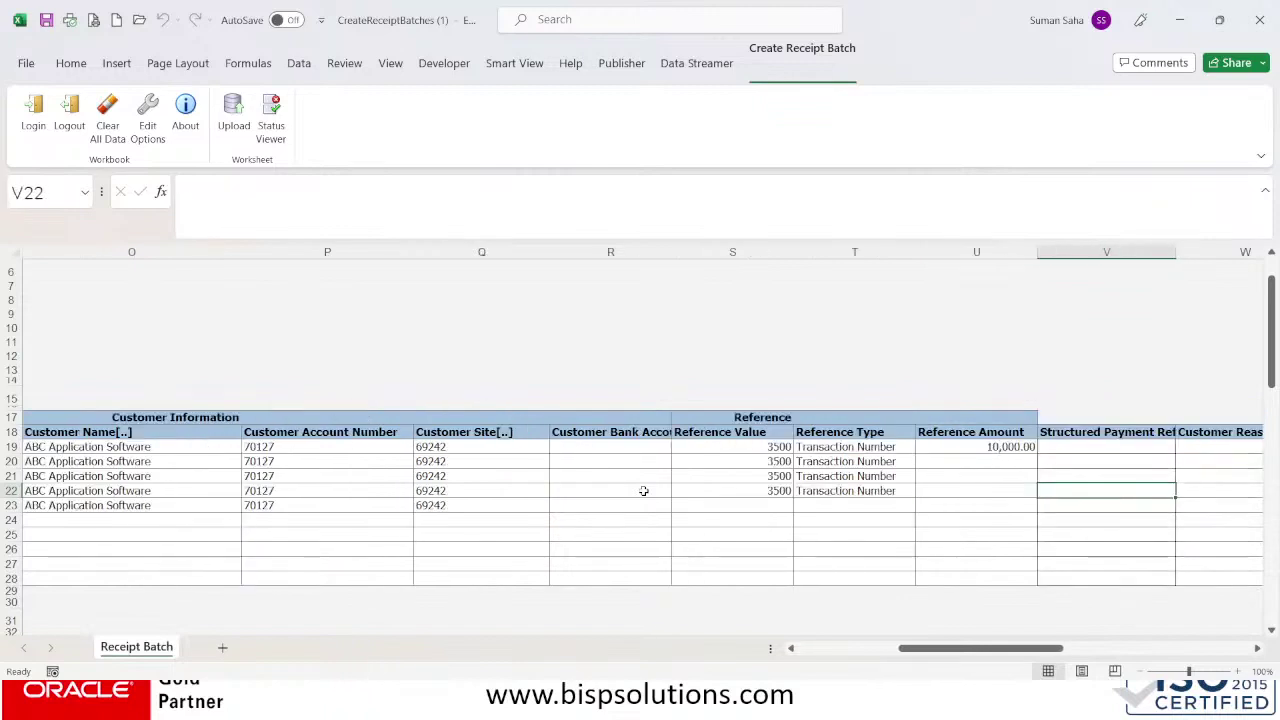
{"action": "key", "text": "shift+Tab"}
{"action": "key", "text": "shift+Tab"}
{"action": "key", "text": "shift+Tab"}
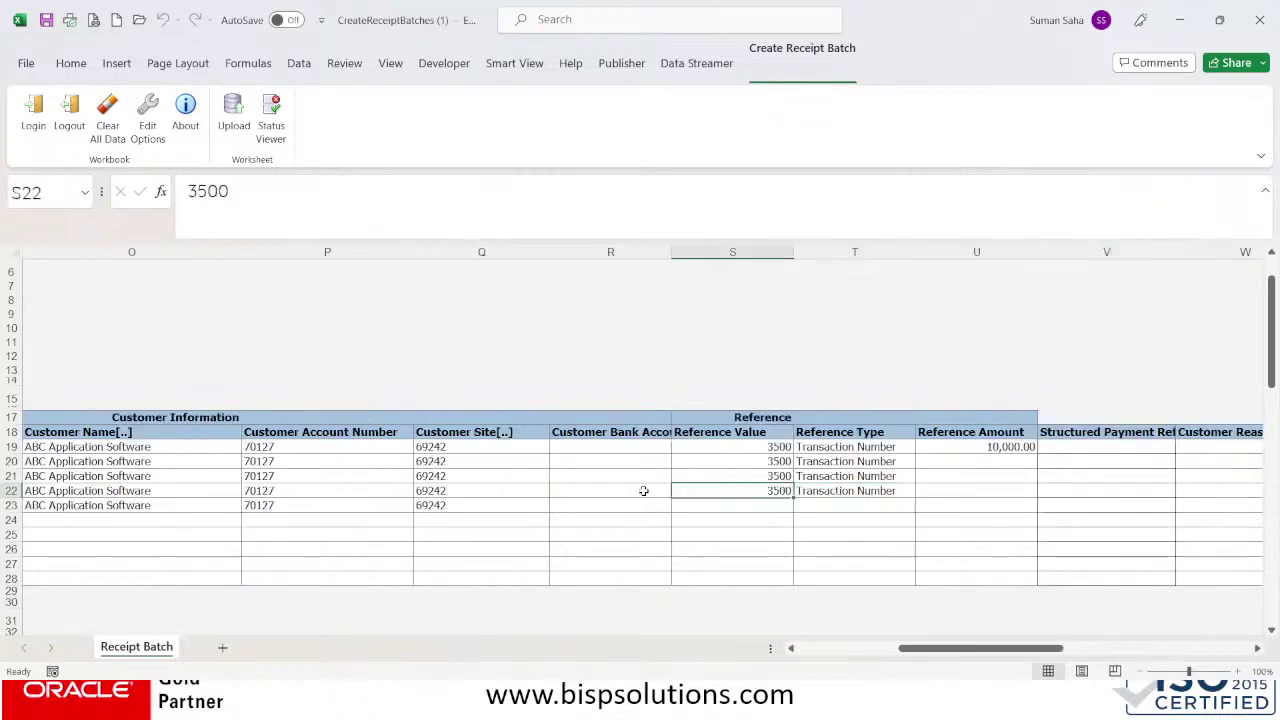
{"action": "key", "text": "Up"}
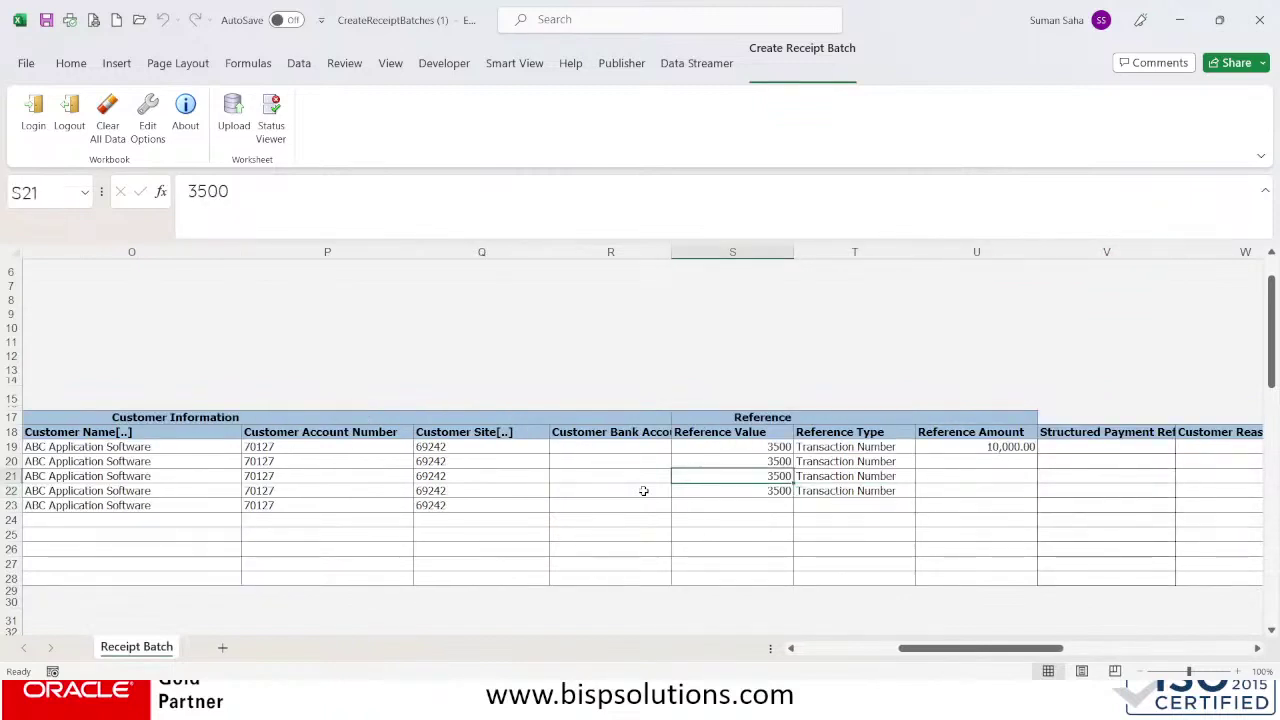
{"action": "key", "text": "Tab"}
{"action": "key", "text": "Tab"}
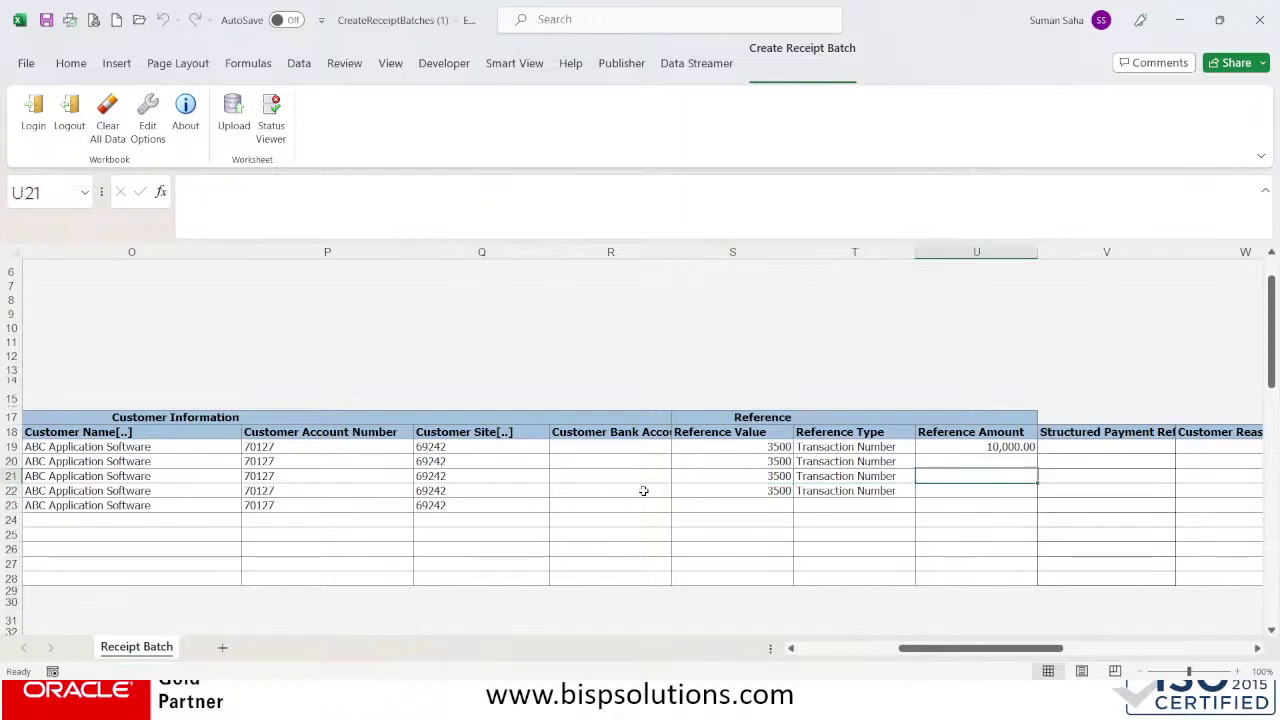
{"action": "key", "text": "shift+Tab"}
{"action": "key", "text": "shift+Tab"}
{"action": "key", "text": "shift+Tab"}
{"action": "key", "text": "shift+Tab"}
{"action": "key", "text": "shift+Tab"}
{"action": "key", "text": "shift+Tab"}
{"action": "key", "text": "shift+Tab"}
{"action": "key", "text": "shift+Tab"}
{"action": "key", "text": "shift+Tab"}
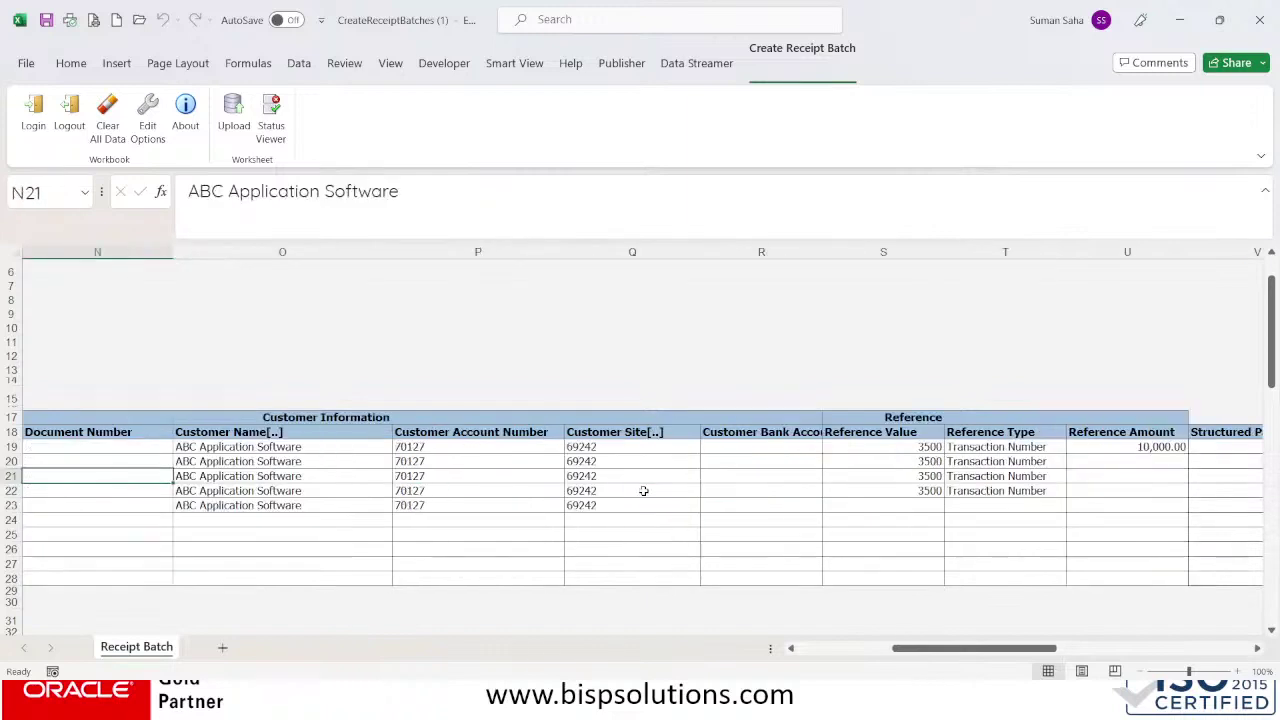
{"action": "key", "text": "shift+Tab"}
{"action": "key", "text": "shift+Tab"}
{"action": "key", "text": "shift+Tab"}
{"action": "key", "text": "shift+Tab"}
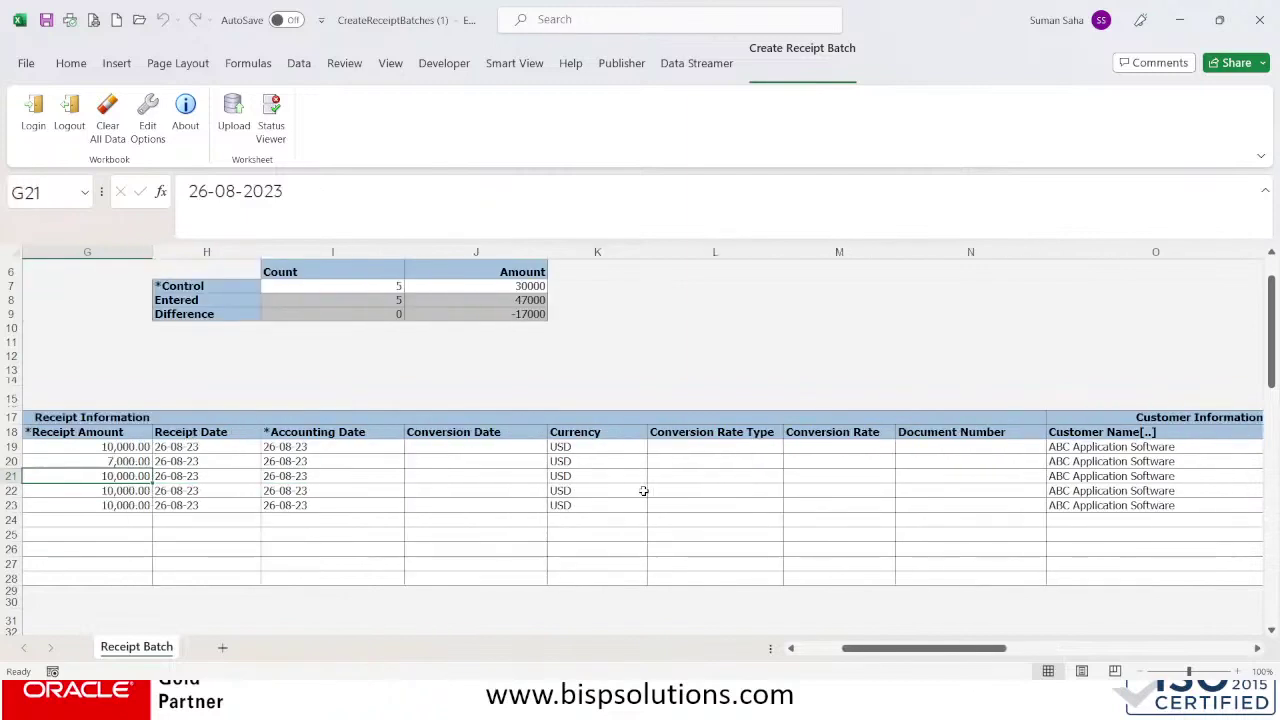
{"action": "key", "text": "shift+Tab"}
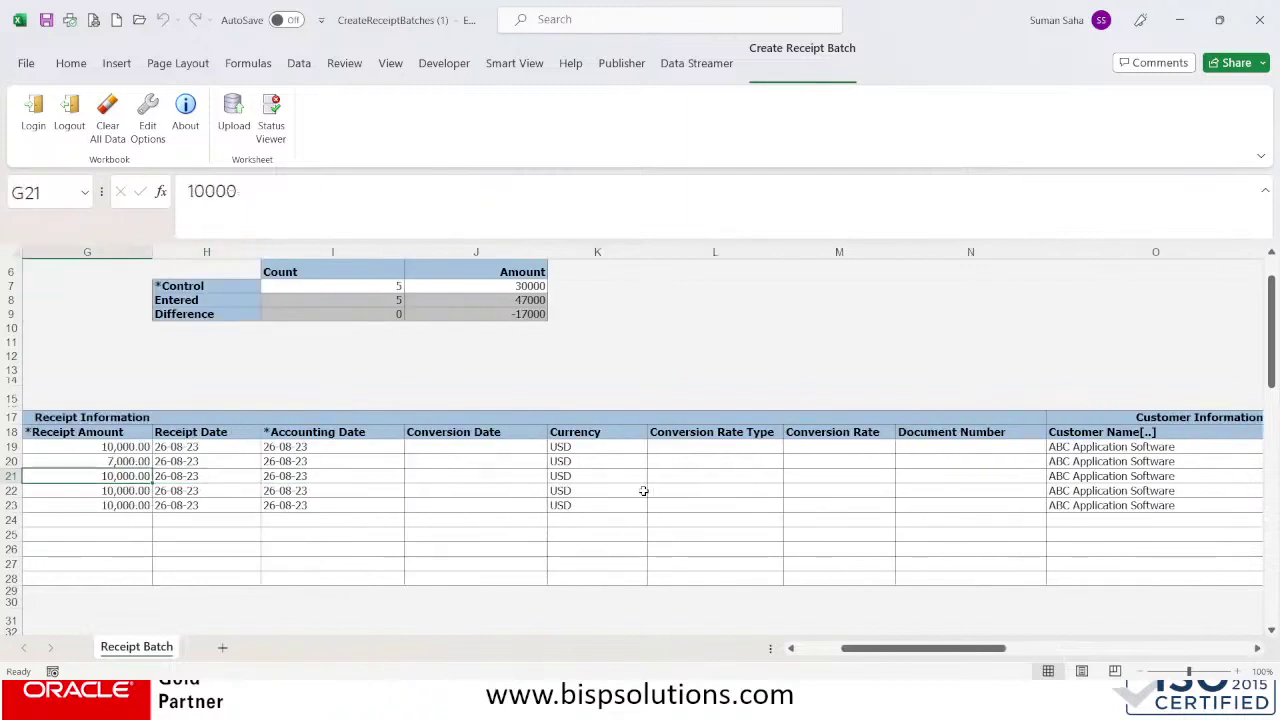
Step: Copy the five receipt amounts into the Reference Amount column U19:U23
{"action": "key", "text": "Up"}
{"action": "key", "text": "Up"}
{"action": "key", "text": "shift+Down"}
{"action": "key", "text": "shift+Down"}
{"action": "key", "text": "shift+Down"}
{"action": "key", "text": "shift+Down"}
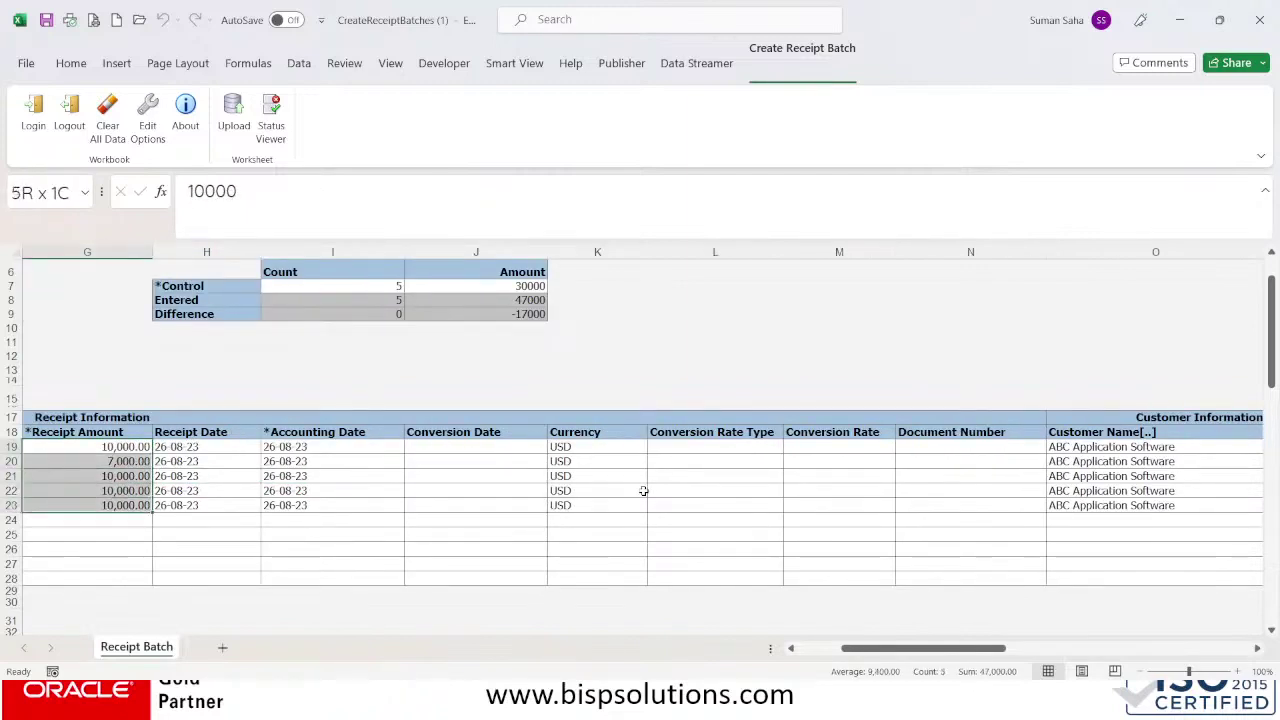
{"action": "key", "text": "ctrl+c"}
{"action": "key", "text": "Right"}
{"action": "key", "text": "Right"}
{"action": "key", "text": "Right"}
{"action": "key", "text": "Right"}
{"action": "key", "text": "Right"}
{"action": "key", "text": "Right"}
{"action": "key", "text": "Right"}
{"action": "key", "text": "Right"}
{"action": "key", "text": "Right"}
{"action": "key", "text": "Right"}
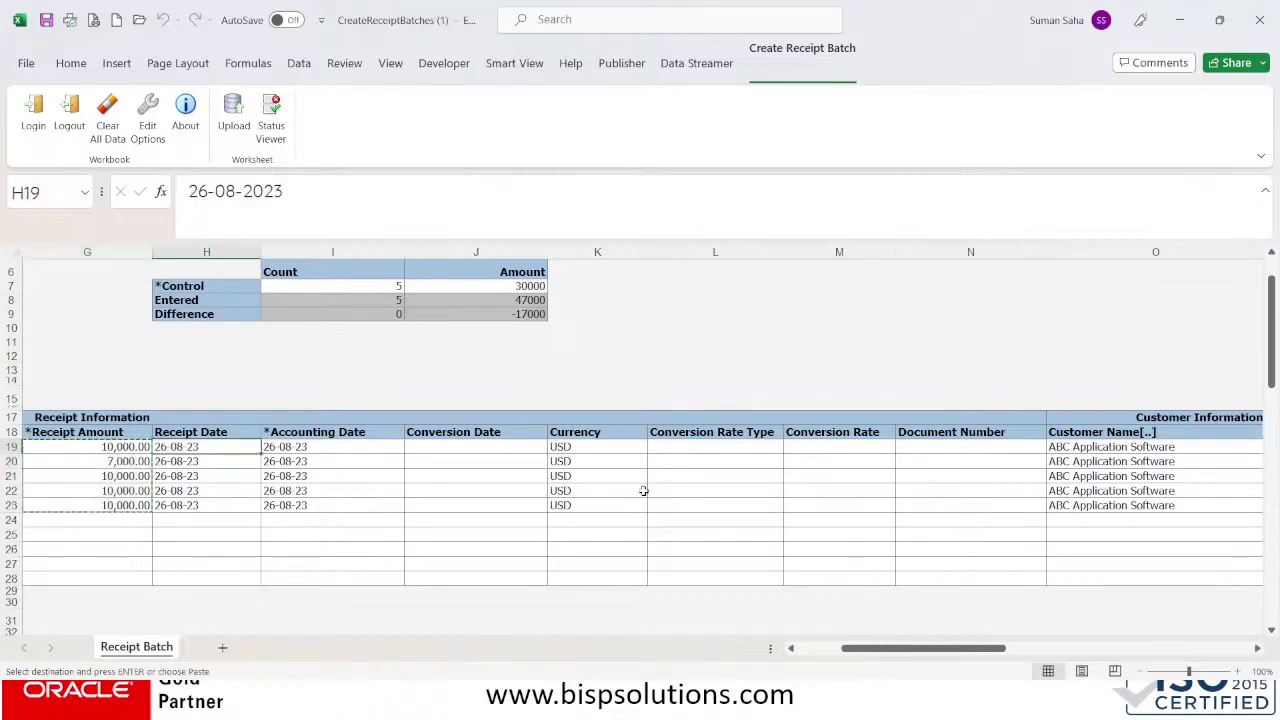
{"action": "key", "text": "Right"}
{"action": "key", "text": "Right"}
{"action": "key", "text": "Right"}
{"action": "key", "text": "Right"}
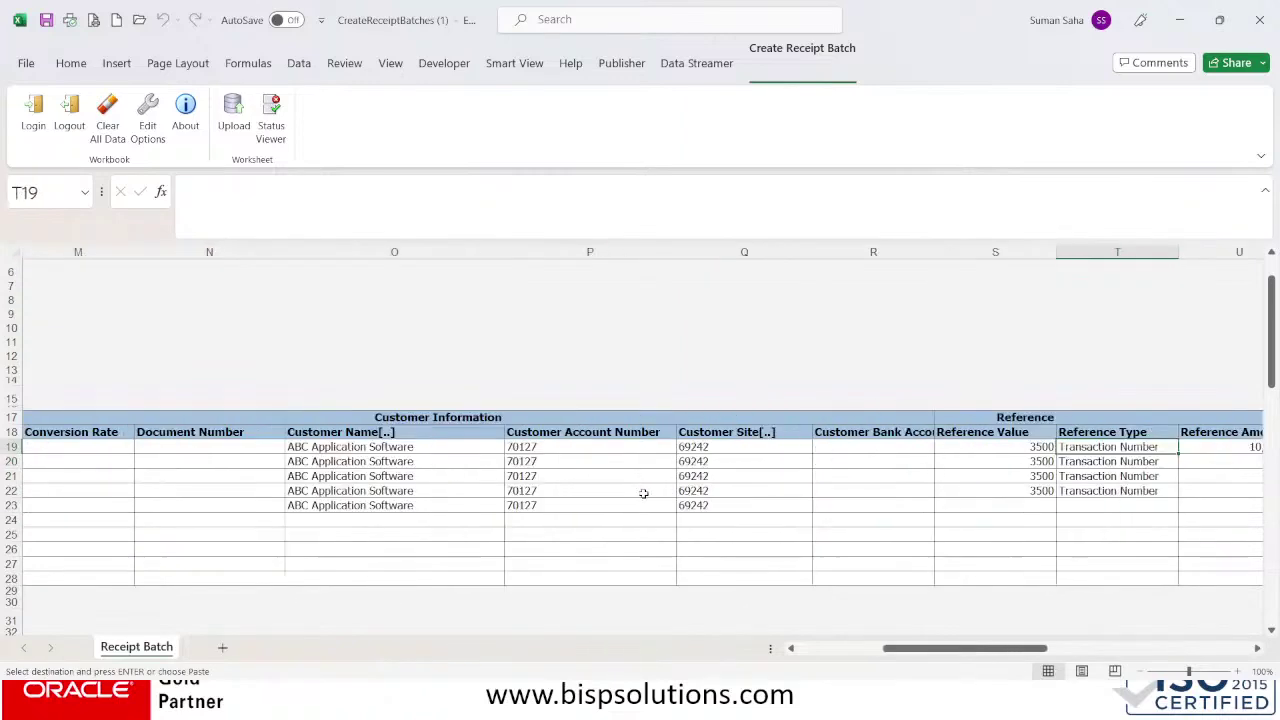
{"action": "key", "text": "Return"}
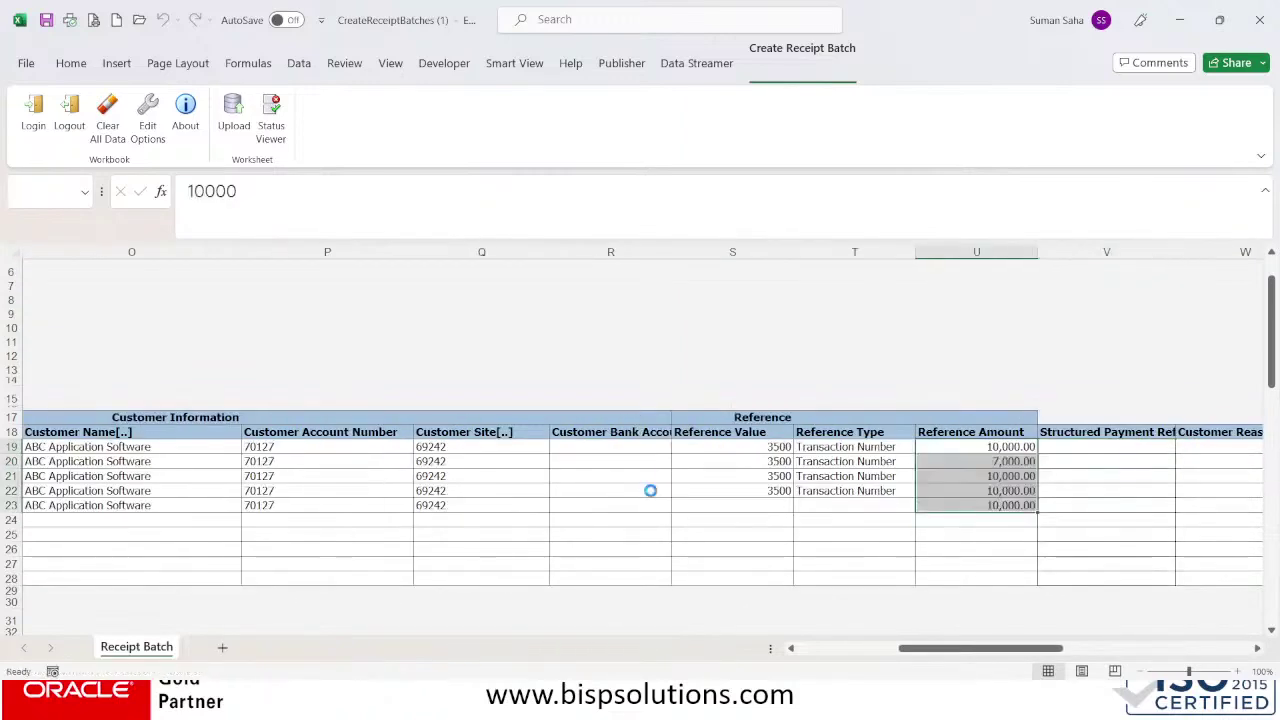
{"action": "key", "text": "Down"}
Step: Check the Reference Value column, then switch to the browser's activities list
{"action": "key", "text": "Left"}
{"action": "key", "text": "Left"}
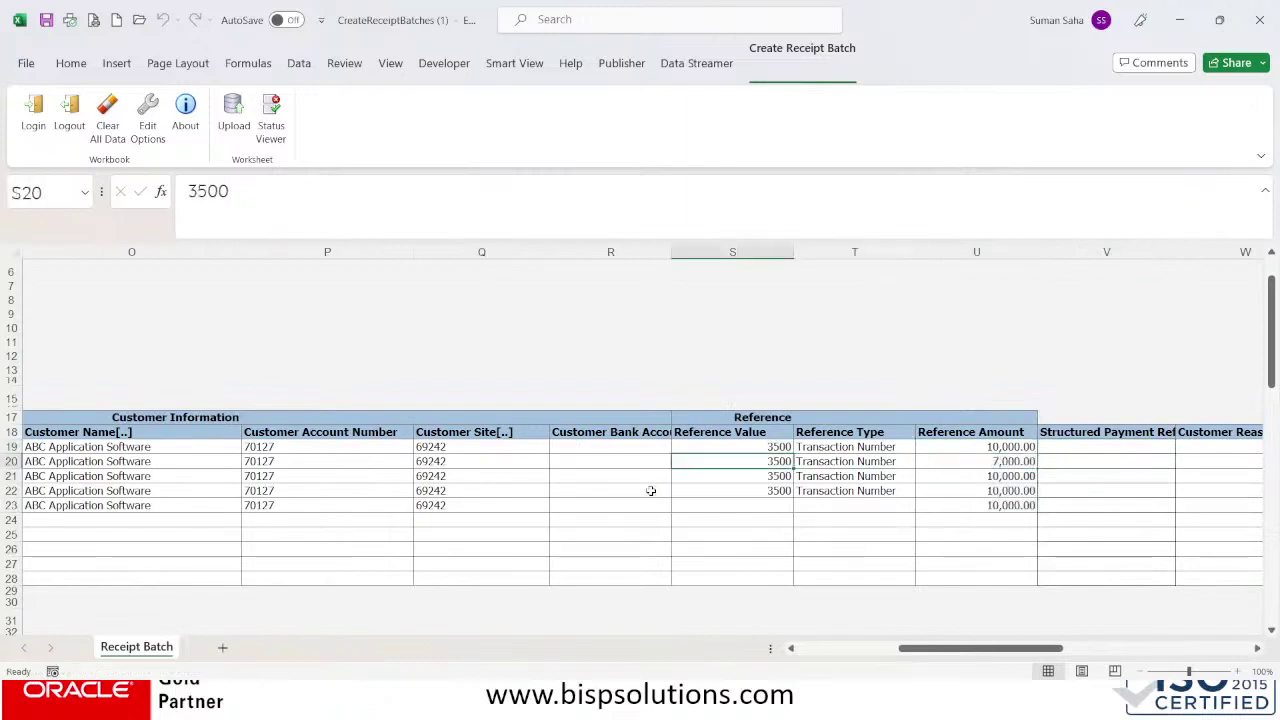
{"action": "key", "text": "Down"}
{"action": "key", "text": "Down"}
{"action": "key", "text": "Up"}
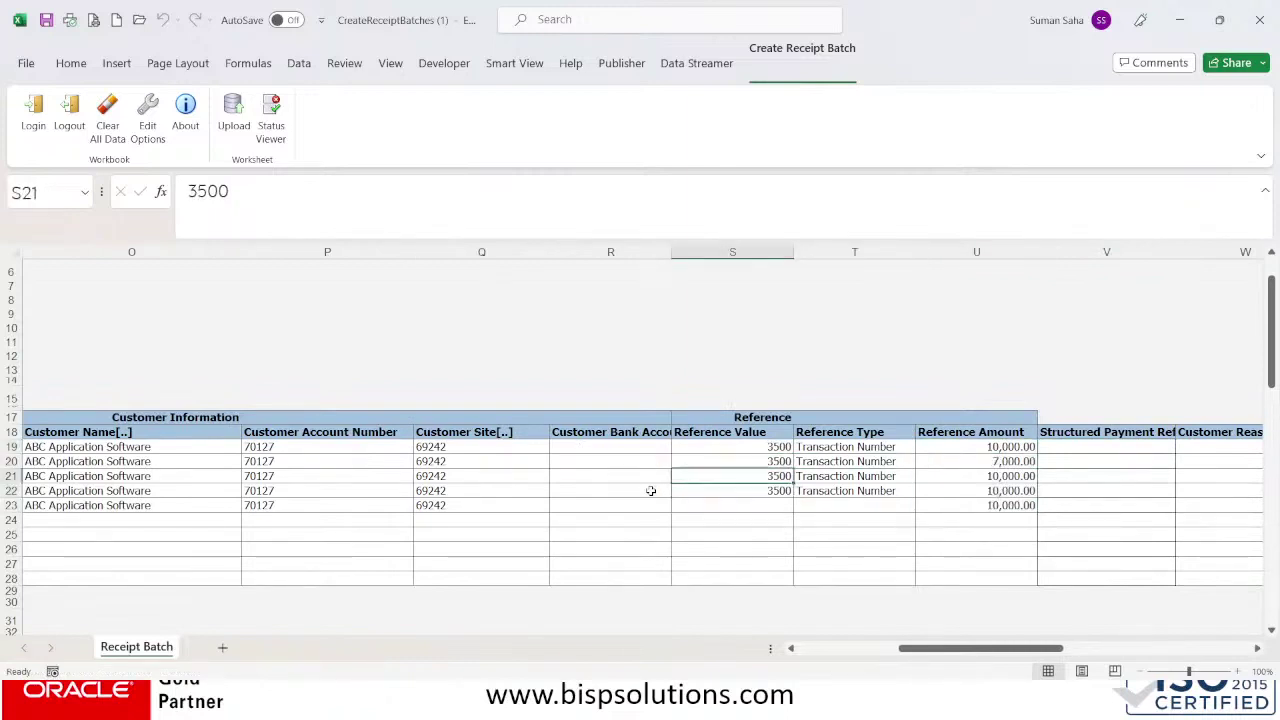
{"action": "key", "text": "alt+Tab"}
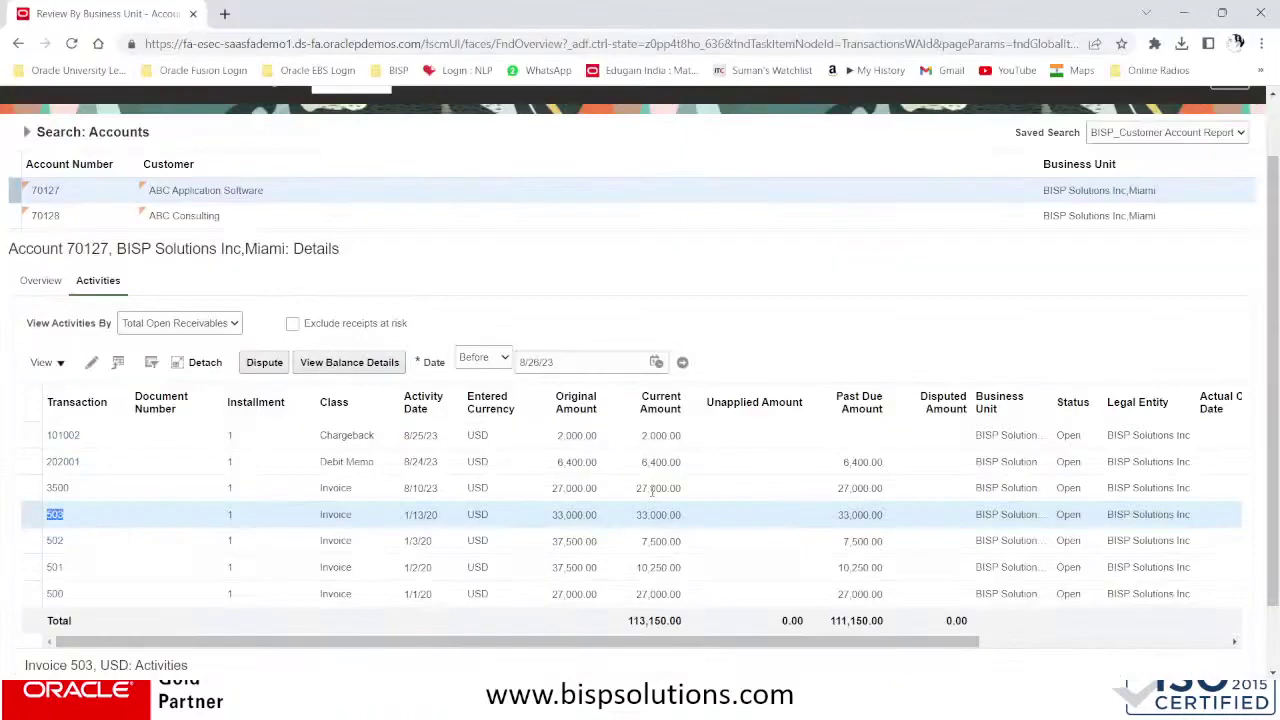
Step: Enter 503 as the Reference Value for receipt rows 22 and 23
{"action": "key", "text": "alt+Tab"}
{"action": "type", "text": "503"}
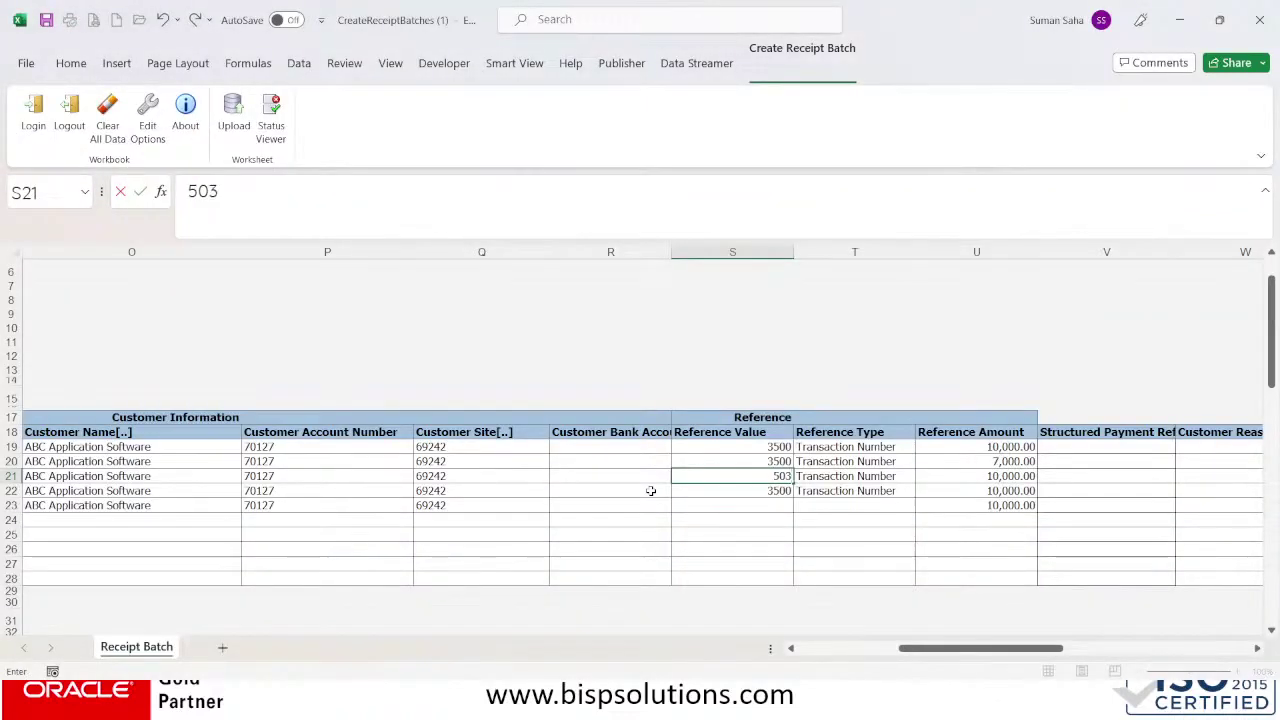
{"action": "key", "text": "Escape"}
{"action": "key", "text": "Return"}
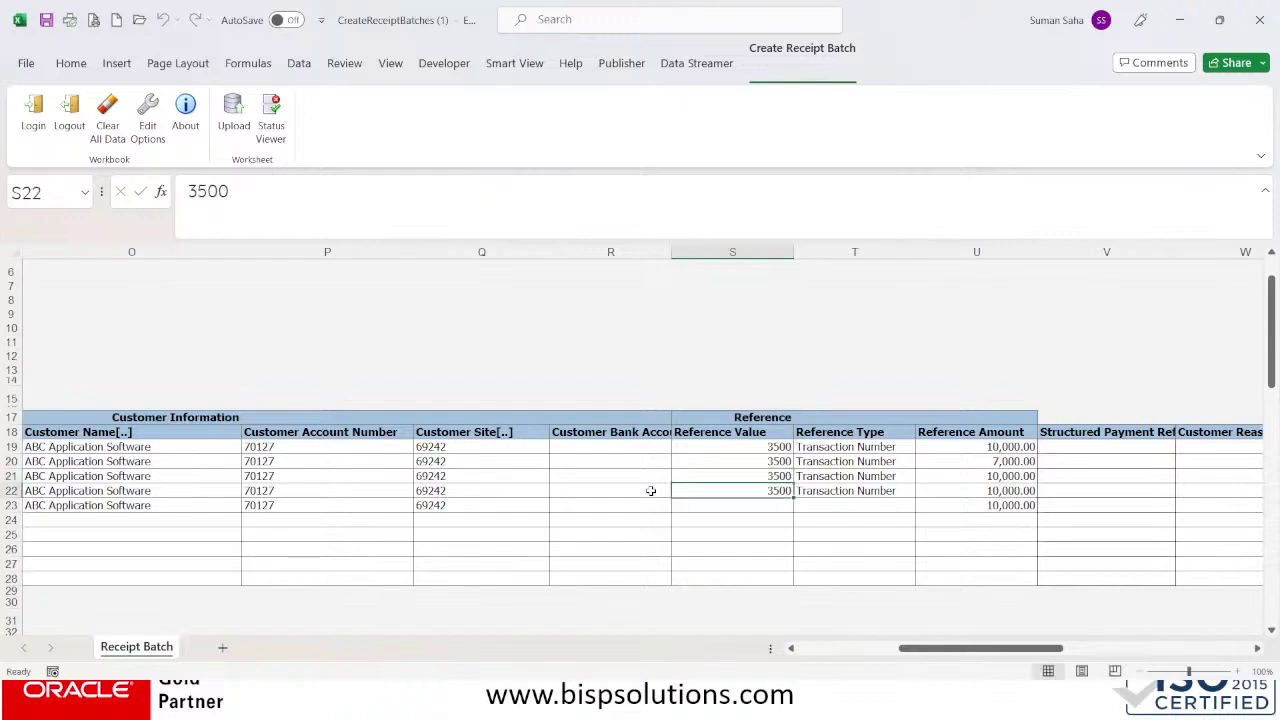
{"action": "type", "text": "503"}
{"action": "key", "text": "Return"}
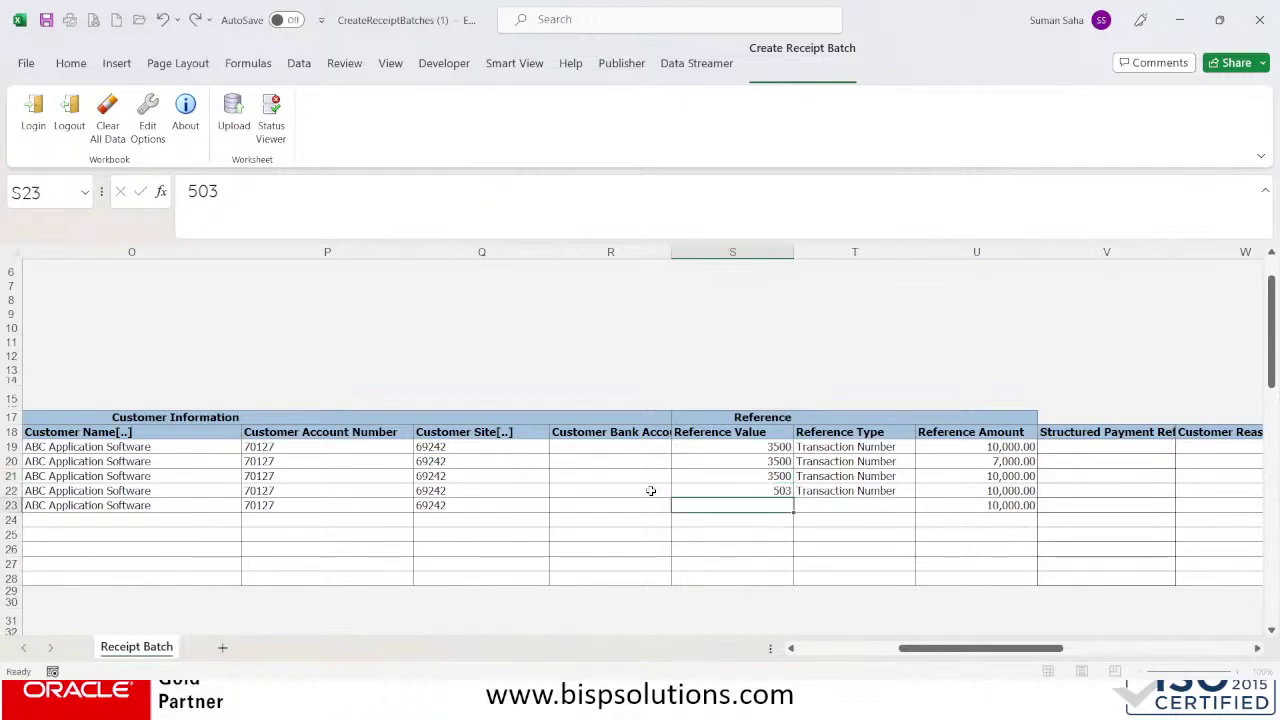
{"action": "type", "text": "503"}
{"action": "key", "text": "Tab"}
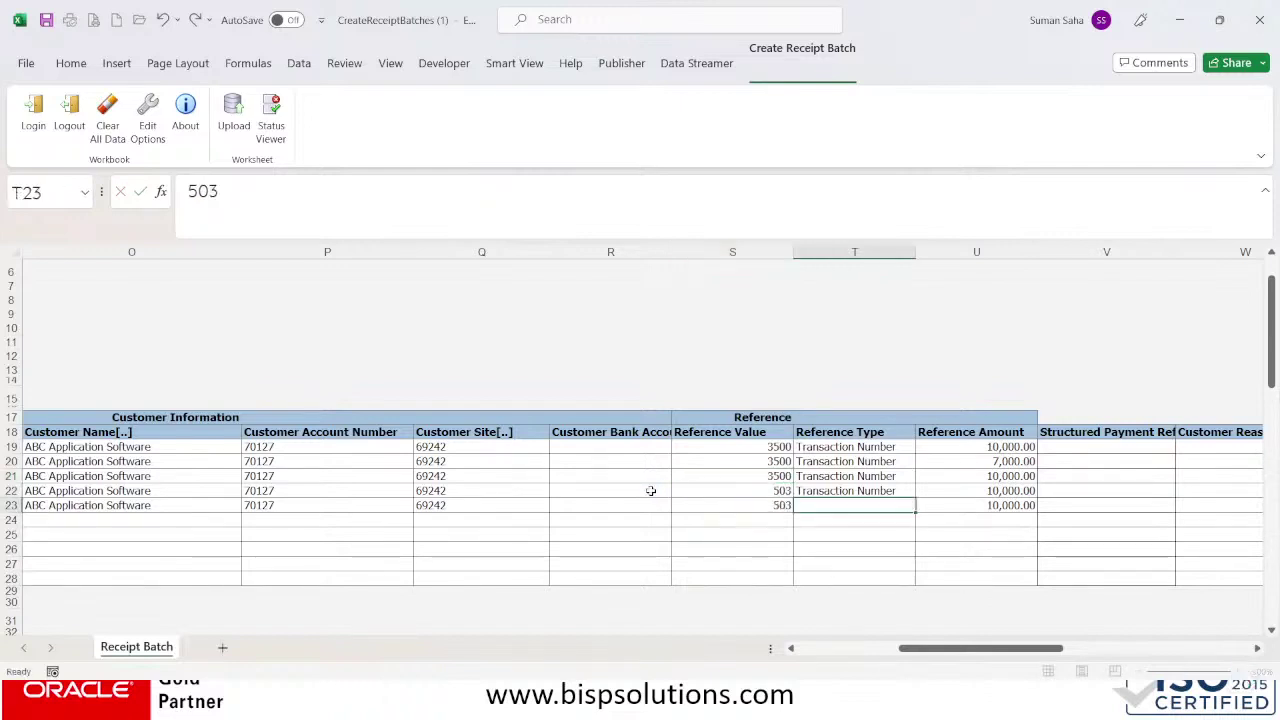
Step: Copy the Transaction Number reference type from T22 into T23
{"action": "key", "text": "Up"}
{"action": "key", "text": "ctrl+c"}
{"action": "key", "text": "Down"}
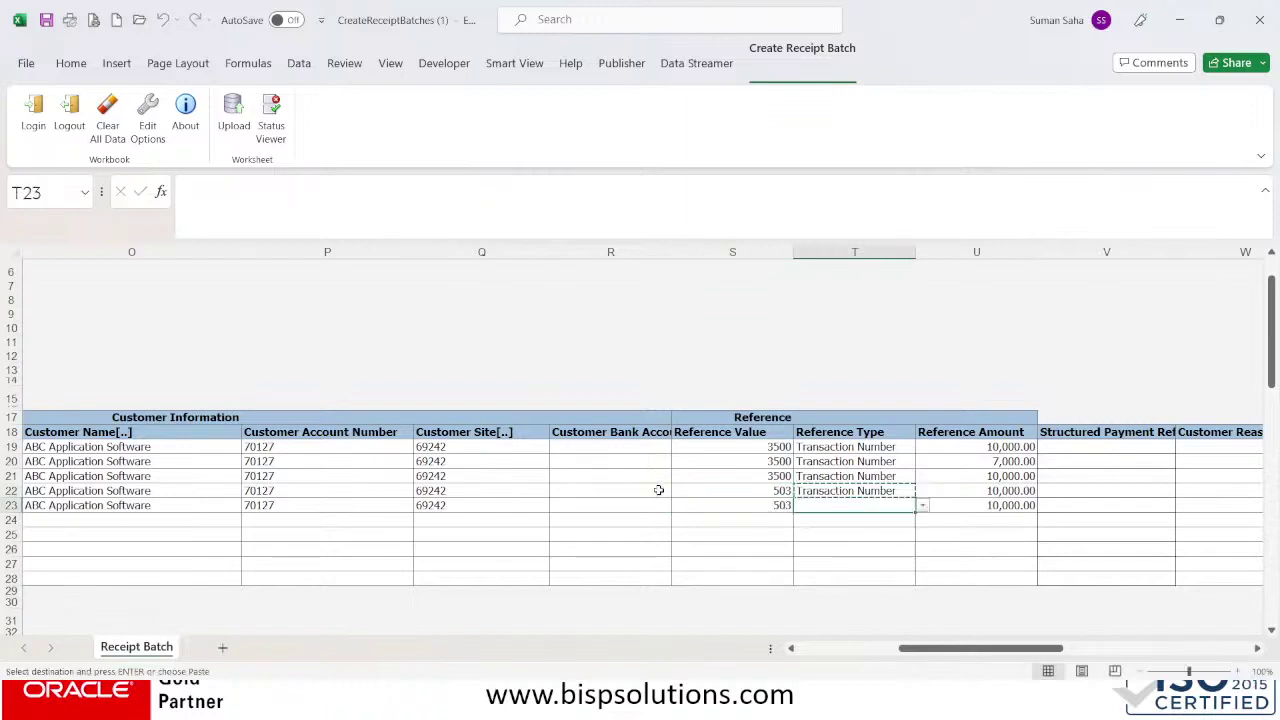
{"action": "key", "text": "ctrl+v"}
{"action": "key", "text": "Escape"}
{"action": "key", "text": "Left"}
{"action": "key", "text": "Left"}
{"action": "key", "text": "Left"}
{"action": "key", "text": "Left"}
{"action": "key", "text": "Left"}
{"action": "key", "text": "Left"}
{"action": "key", "text": "Left"}
{"action": "key", "text": "Left"}
{"action": "key", "text": "Left"}
{"action": "key", "text": "Left"}
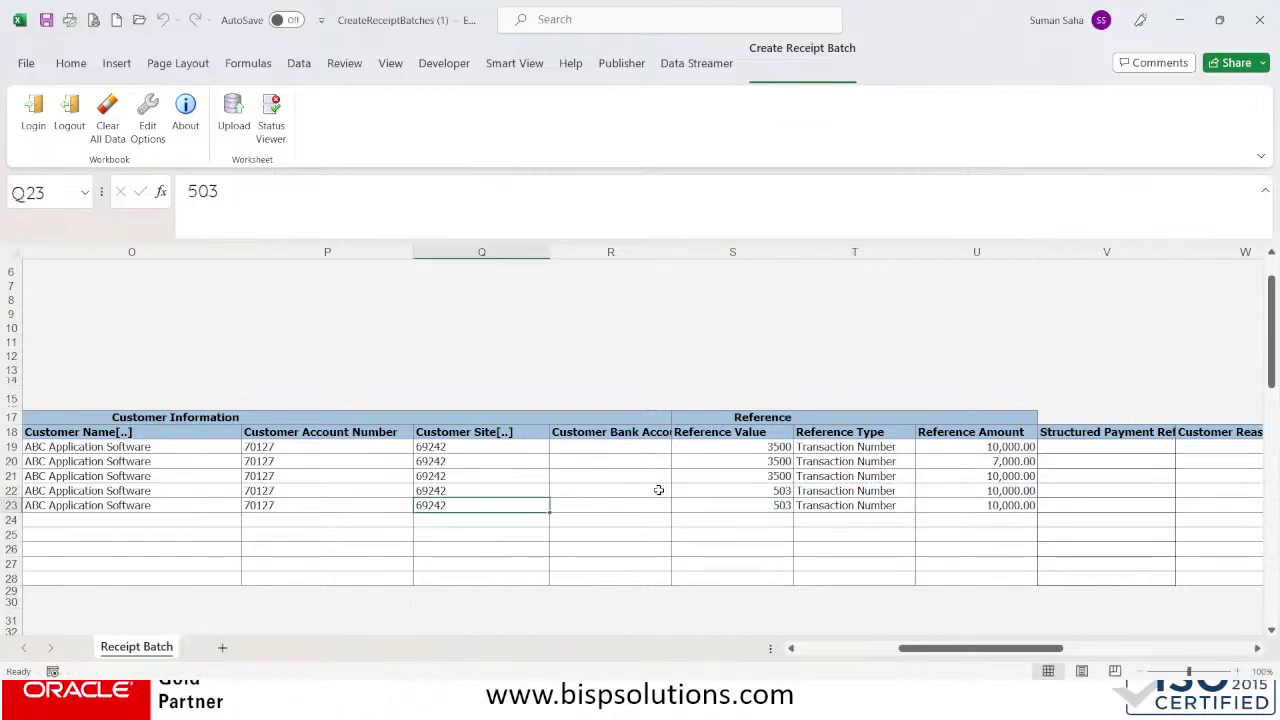
{"action": "key", "text": "Left"}
{"action": "key", "text": "Left"}
{"action": "key", "text": "Left"}
{"action": "key", "text": "Left"}
{"action": "key", "text": "Left"}
{"action": "key", "text": "Left"}
{"action": "key", "text": "Left"}
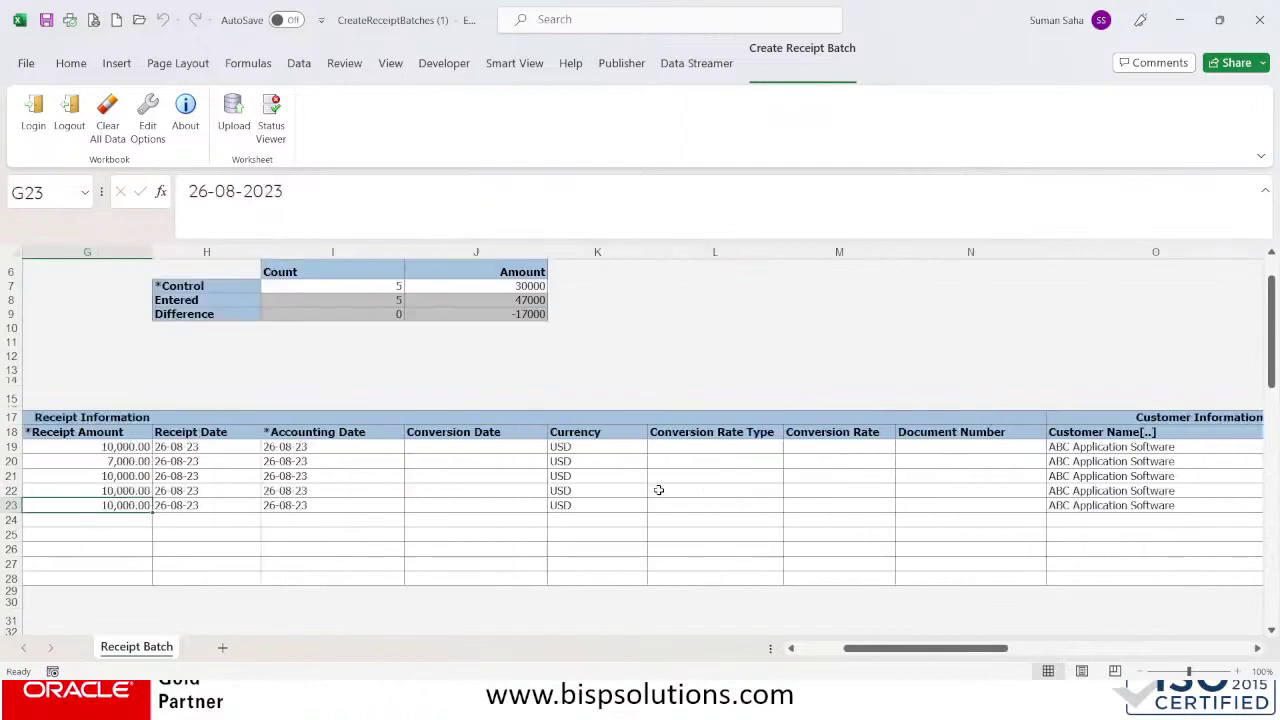
Step: Change the second and third receipt numbers to 745622 and 745623
{"action": "key", "text": "Right"}
{"action": "key", "text": "Right"}
{"action": "key", "text": "Right"}
{"action": "key", "text": "Right"}
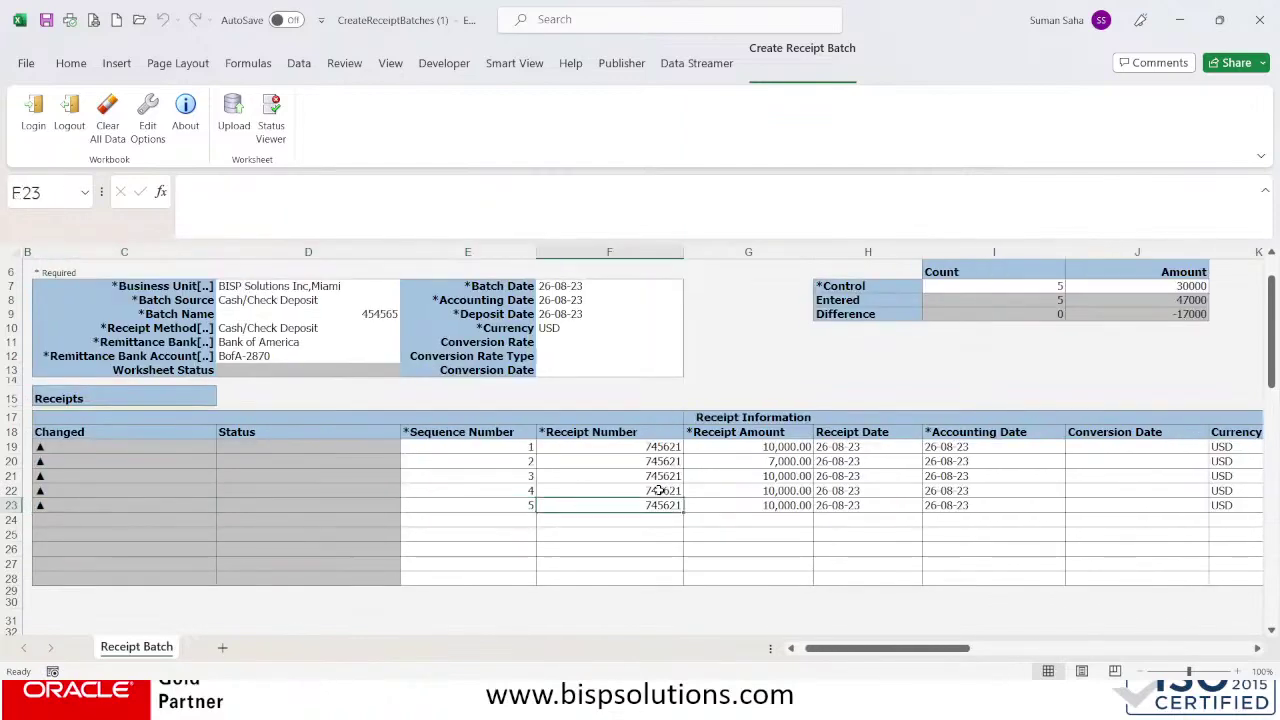
{"action": "key", "text": "Left"}
{"action": "key", "text": "Up"}
{"action": "key", "text": "Up"}
{"action": "key", "text": "Up"}
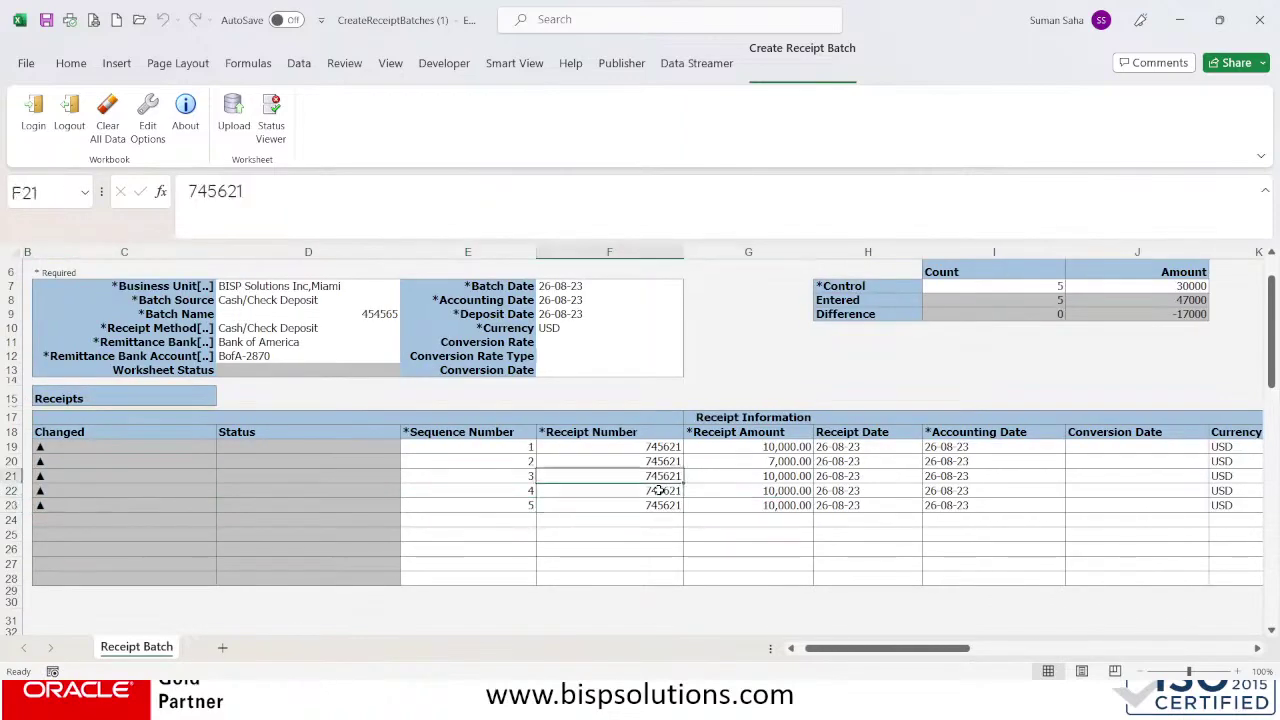
{"action": "left_click", "coordinate": [290, 196]}
{"action": "key", "text": "BackSpace"}
{"action": "type", "text": "2"}
{"action": "key", "text": "Return"}
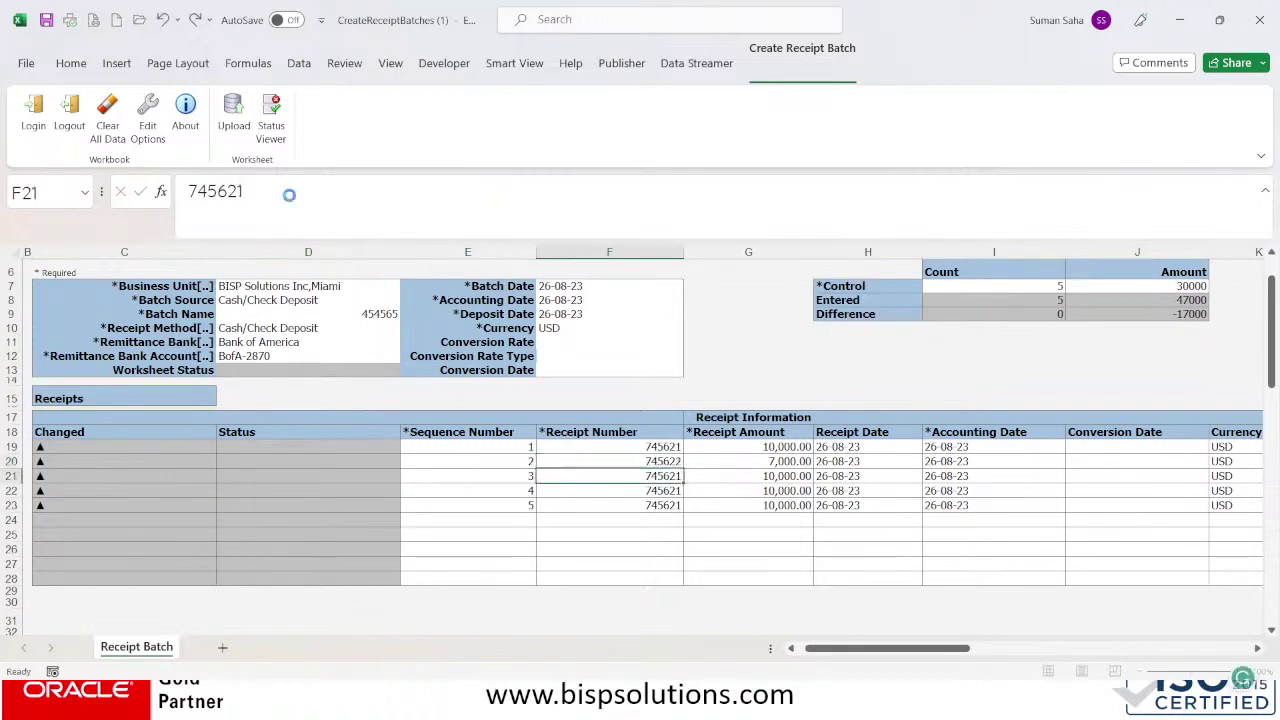
{"action": "left_click", "coordinate": [290, 196]}
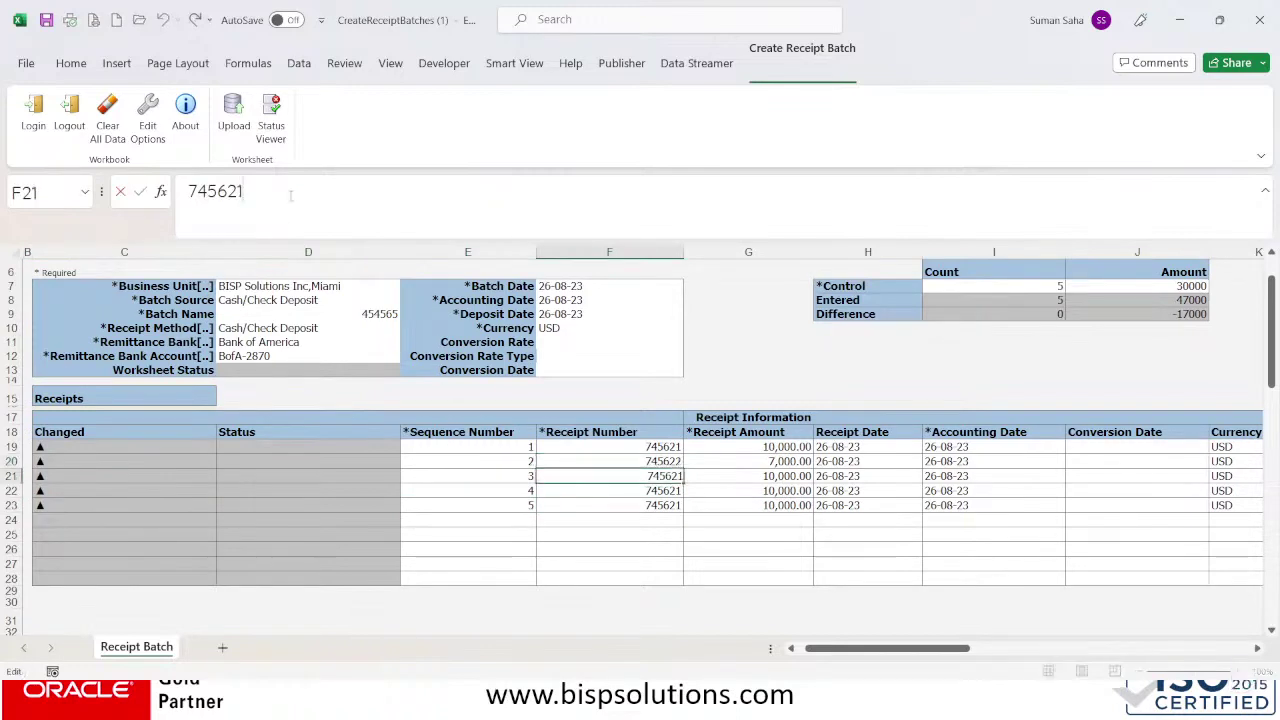
{"action": "key", "text": "BackSpace"}
{"action": "type", "text": "3"}
{"action": "key", "text": "Return"}
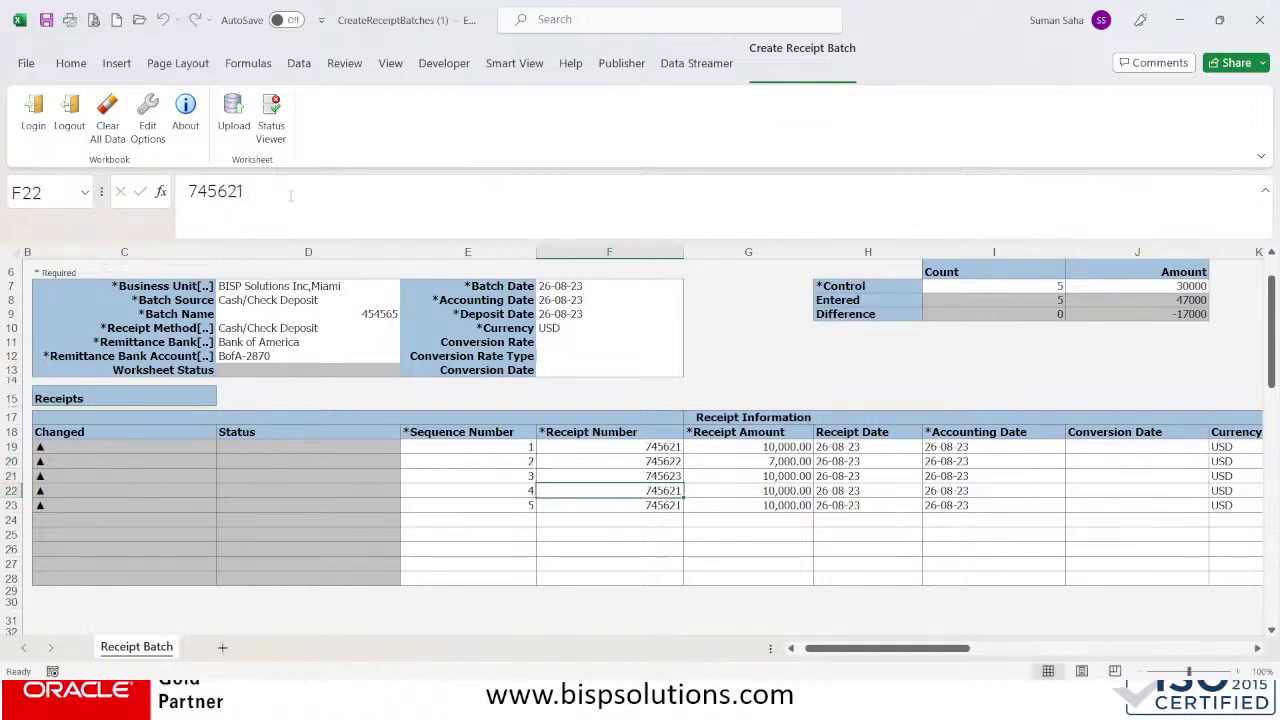
Step: Change the fourth and fifth receipt numbers to 845621
{"action": "left_click", "coordinate": [299, 203]}
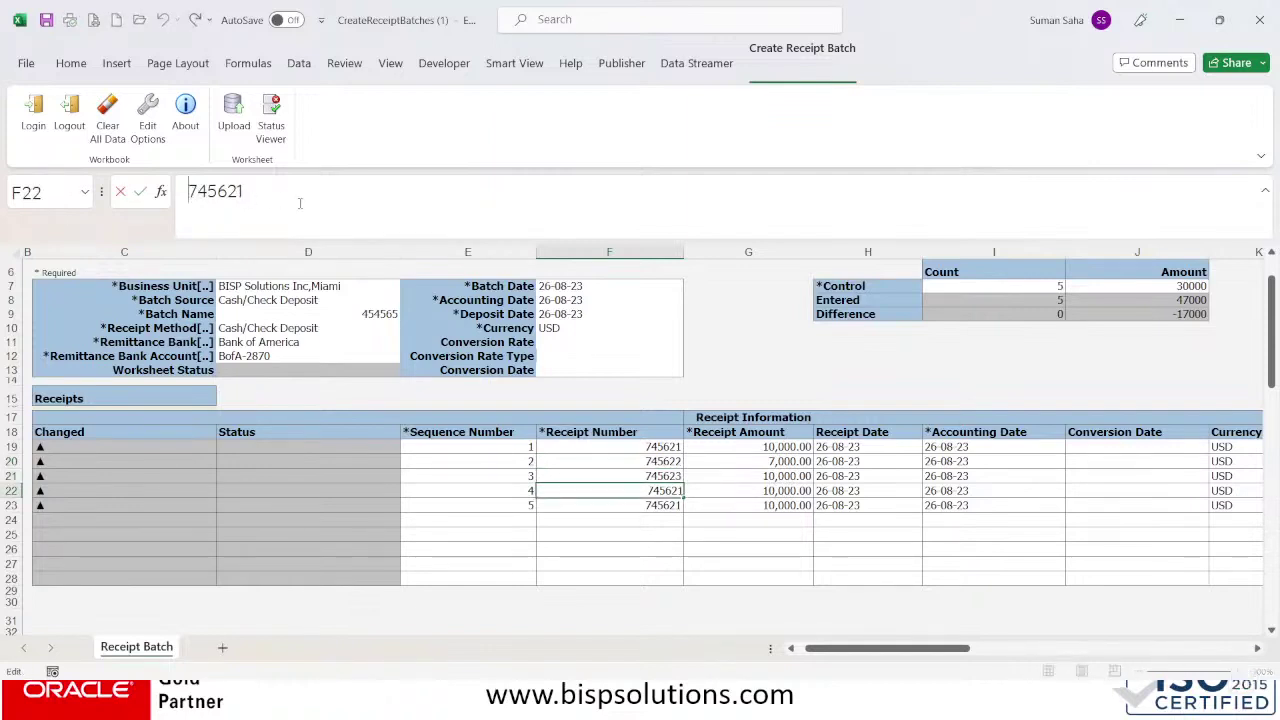
{"action": "key", "text": "Delete"}
{"action": "type", "text": "8"}
{"action": "key", "text": "Return"}
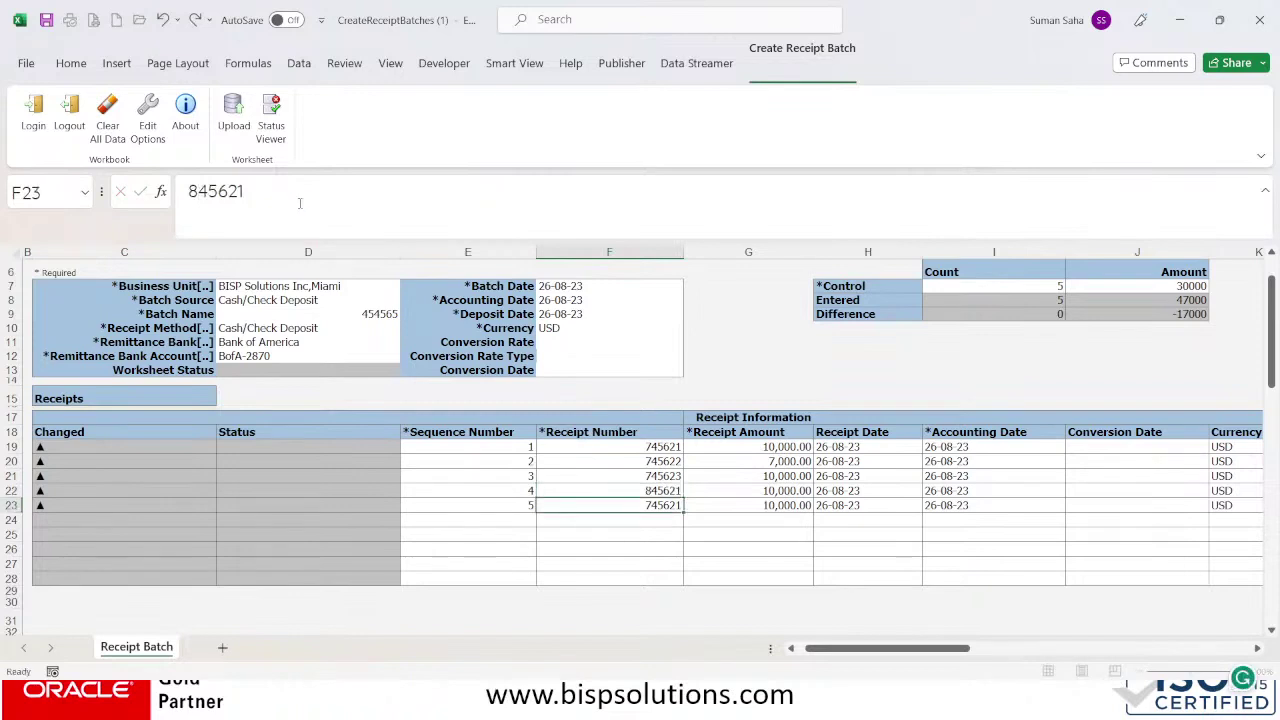
{"action": "left_click", "coordinate": [299, 203]}
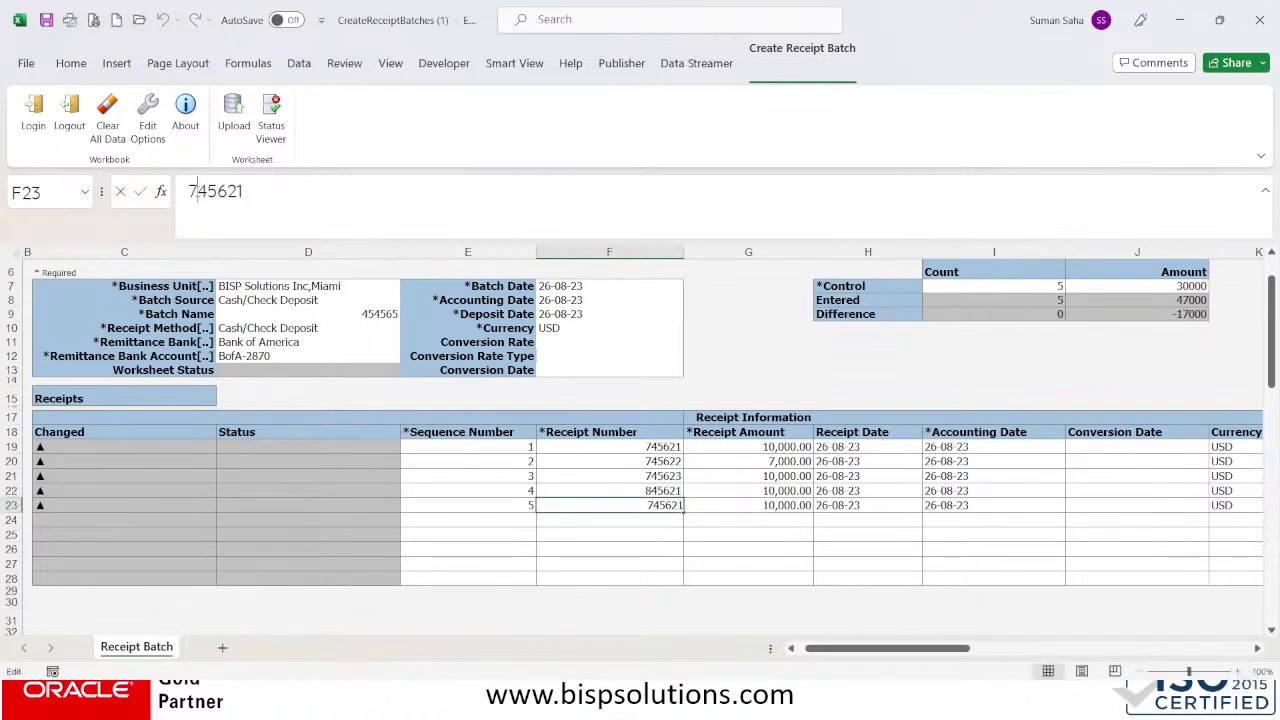
{"action": "key", "text": "Home"}
{"action": "key", "text": "Delete"}
{"action": "type", "text": "8"}
{"action": "key", "text": "Return"}
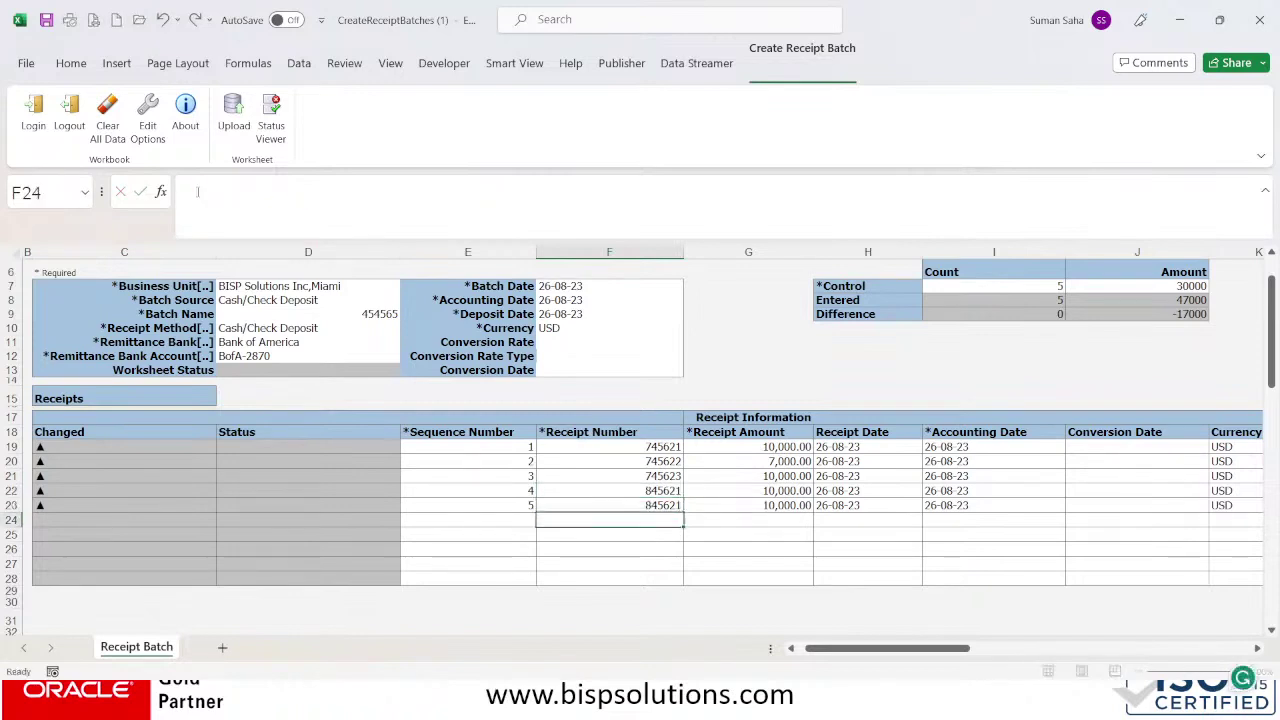
{"action": "left_click", "coordinate": [748, 490]}
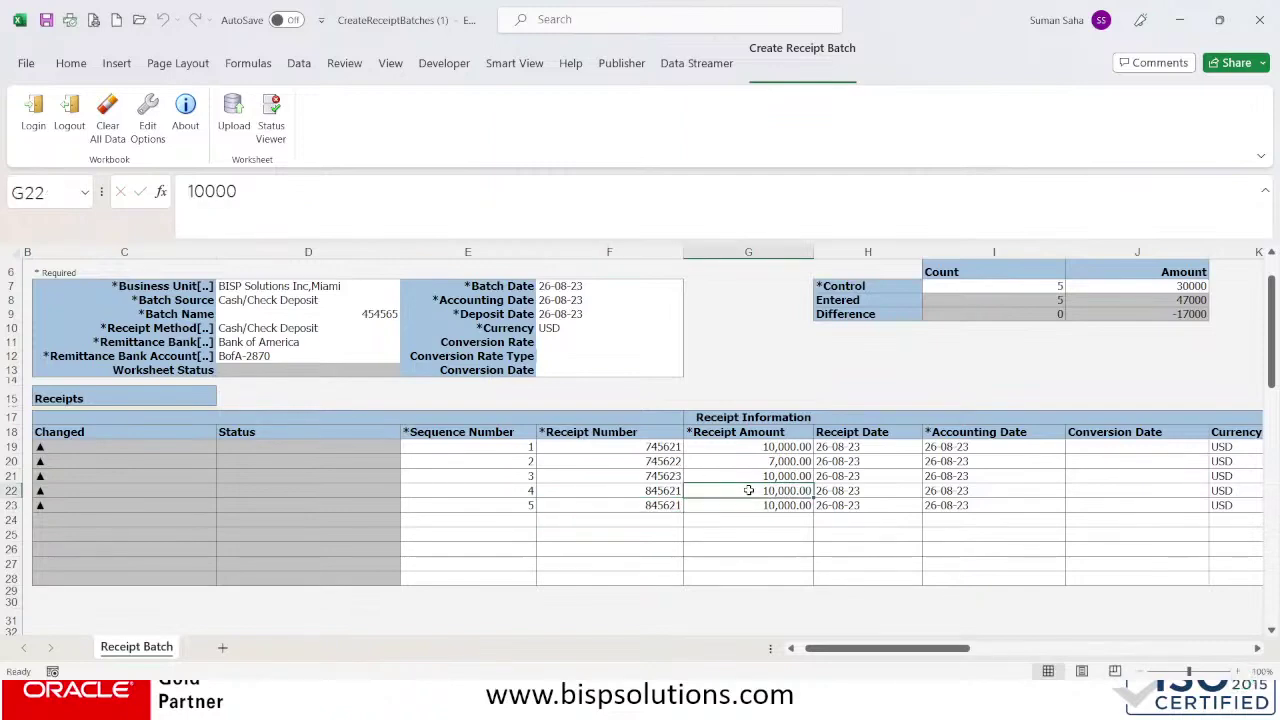
{"action": "key", "text": "Up"}
{"action": "key", "text": "Right"}
{"action": "key", "text": "Right"}
{"action": "key", "text": "Right"}
{"action": "key", "text": "Right"}
{"action": "key", "text": "Right"}
{"action": "key", "text": "Right"}
{"action": "key", "text": "Right"}
{"action": "key", "text": "Right"}
{"action": "key", "text": "Right"}
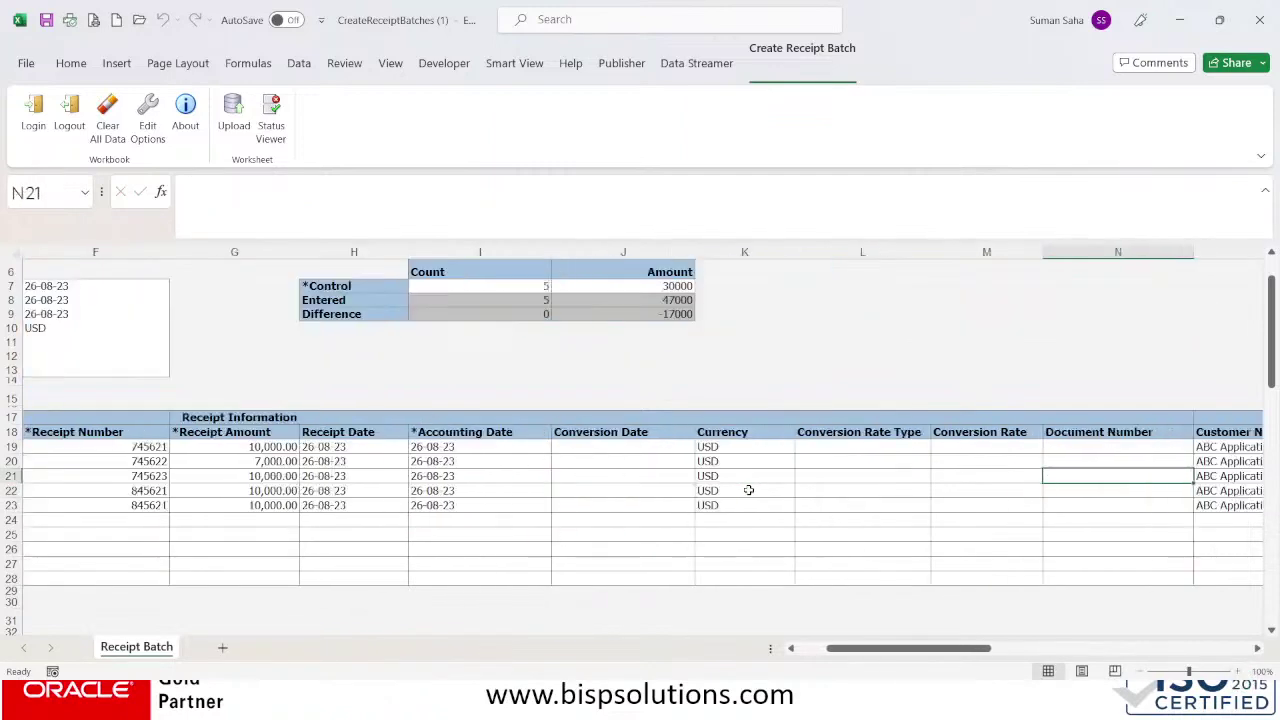
{"action": "key", "text": "Right"}
{"action": "key", "text": "Right"}
{"action": "key", "text": "Right"}
{"action": "key", "text": "Right"}
{"action": "key", "text": "Right"}
{"action": "key", "text": "Right"}
{"action": "key", "text": "Right"}
{"action": "key", "text": "Right"}
{"action": "key", "text": "Right"}
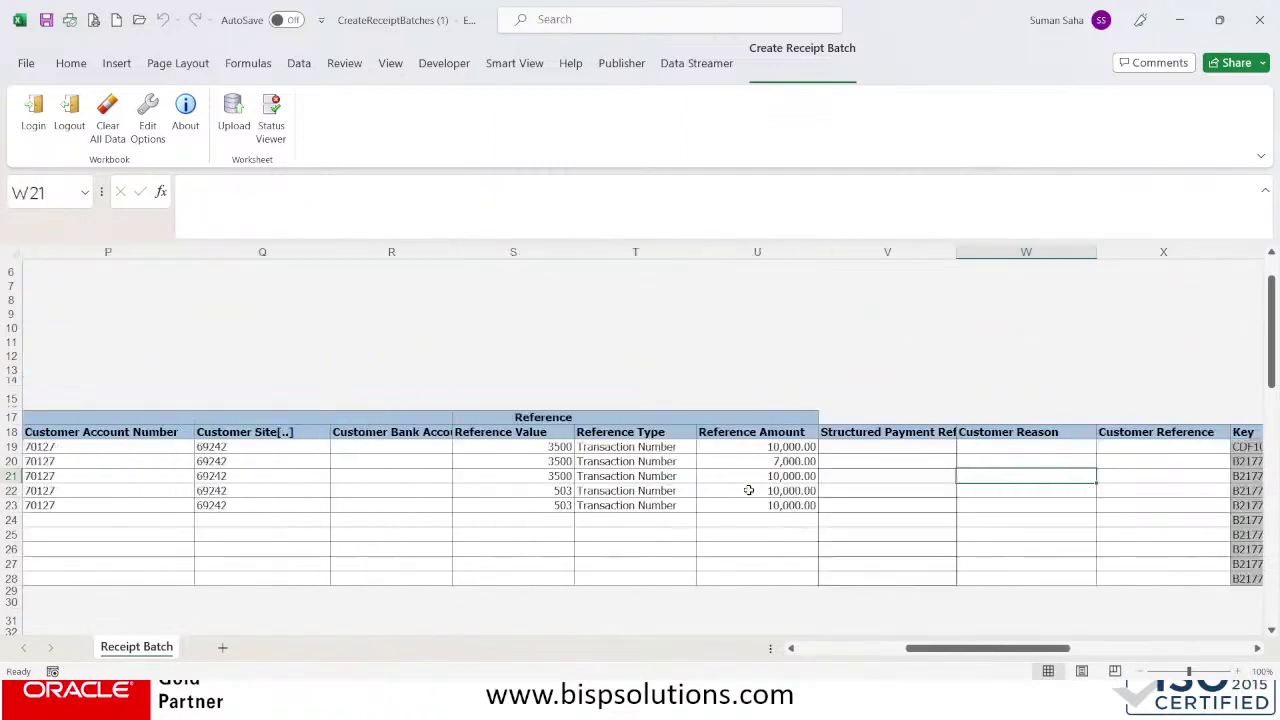
{"action": "key", "text": "Left"}
{"action": "key", "text": "Left"}
{"action": "key", "text": "Left"}
{"action": "key", "text": "Left"}
{"action": "key", "text": "Left"}
{"action": "key", "text": "Left"}
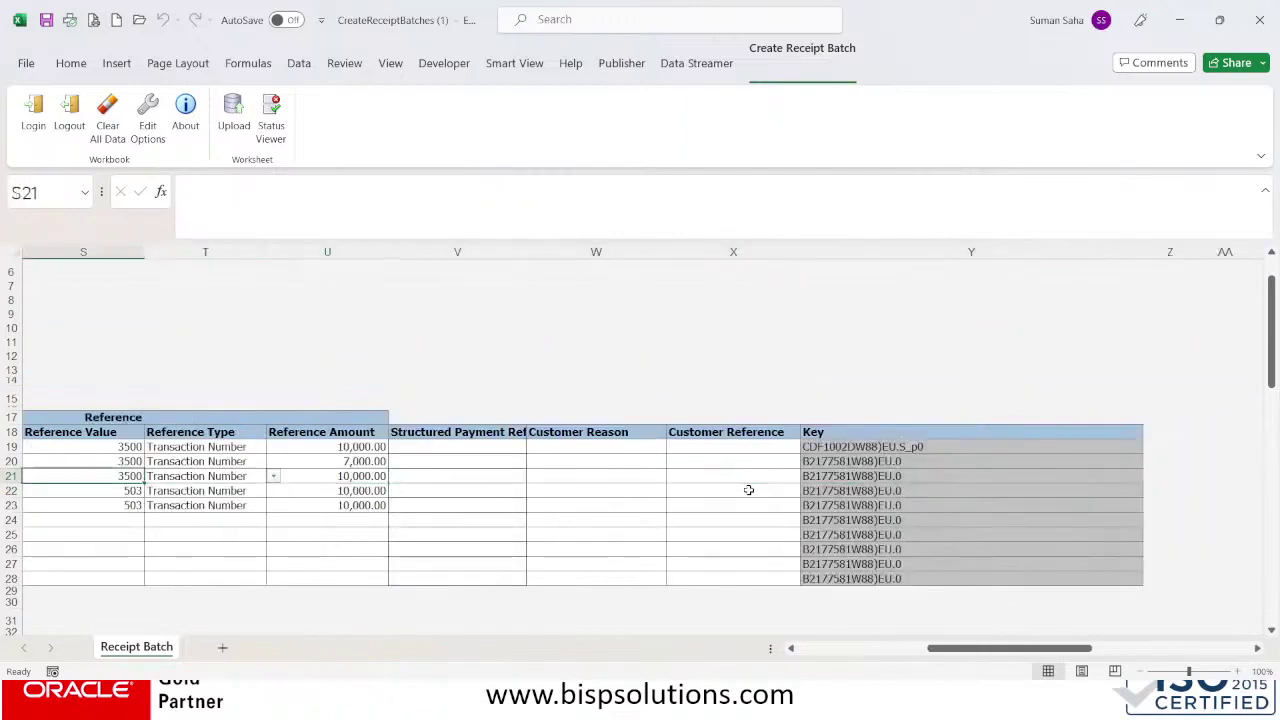
{"action": "key", "text": "Left"}
{"action": "key", "text": "Left"}
{"action": "key", "text": "Left"}
{"action": "key", "text": "Left"}
{"action": "key", "text": "Left"}
{"action": "key", "text": "Left"}
{"action": "key", "text": "Left"}
{"action": "key", "text": "Left"}
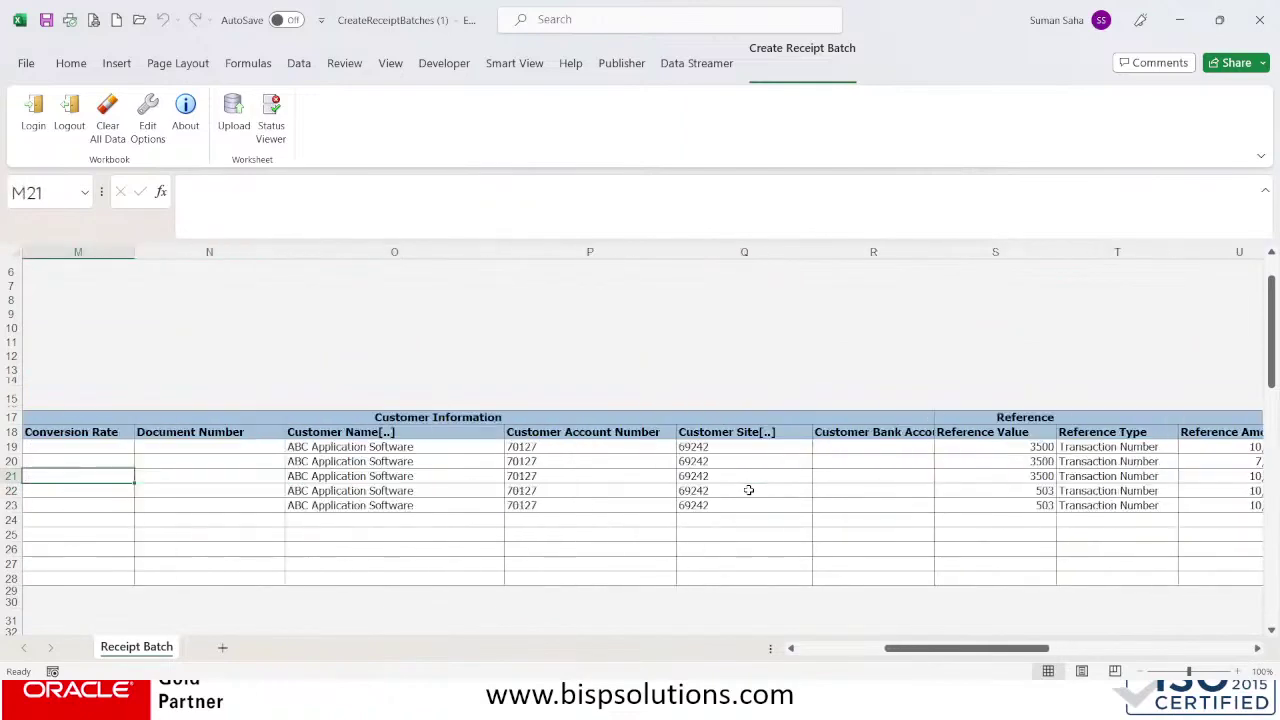
{"action": "key", "text": "Left"}
{"action": "key", "text": "Left"}
{"action": "key", "text": "Left"}
{"action": "key", "text": "Left"}
{"action": "key", "text": "Left"}
{"action": "key", "text": "Left"}
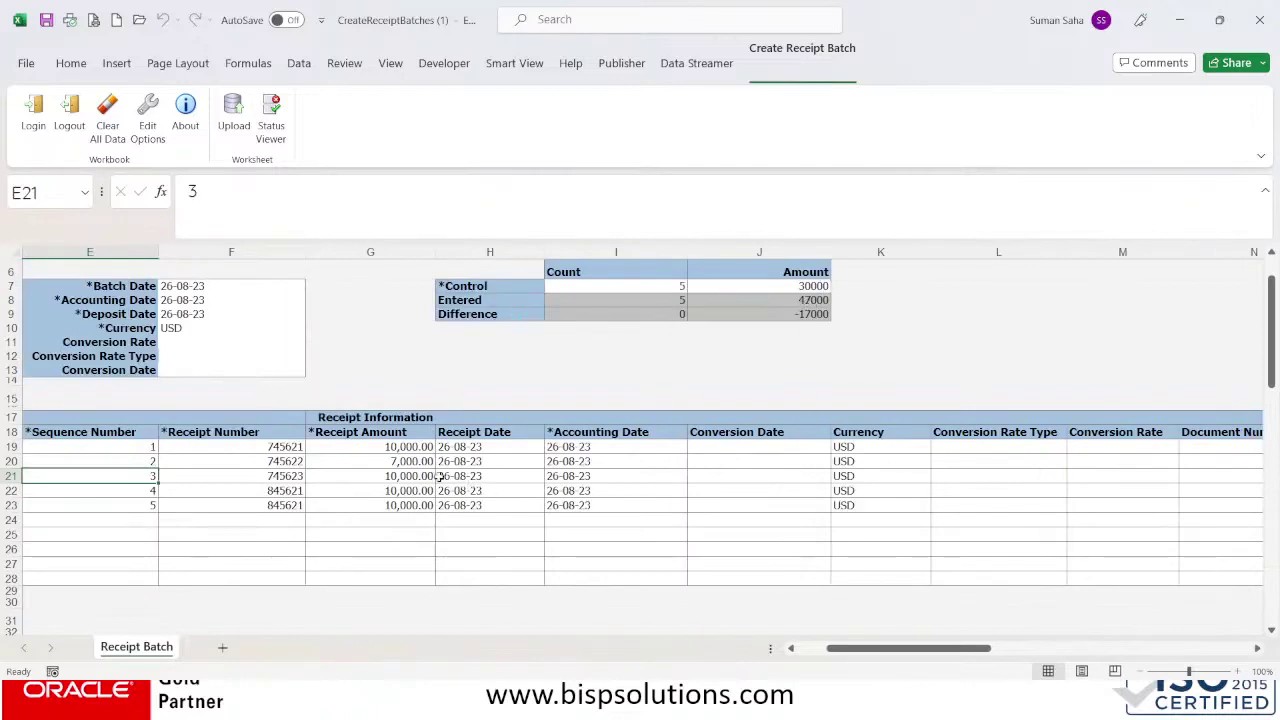
Step: Select the five receipt amounts to check their total, then select the last amount in G23
{"action": "left_click", "coordinate": [410, 482]}
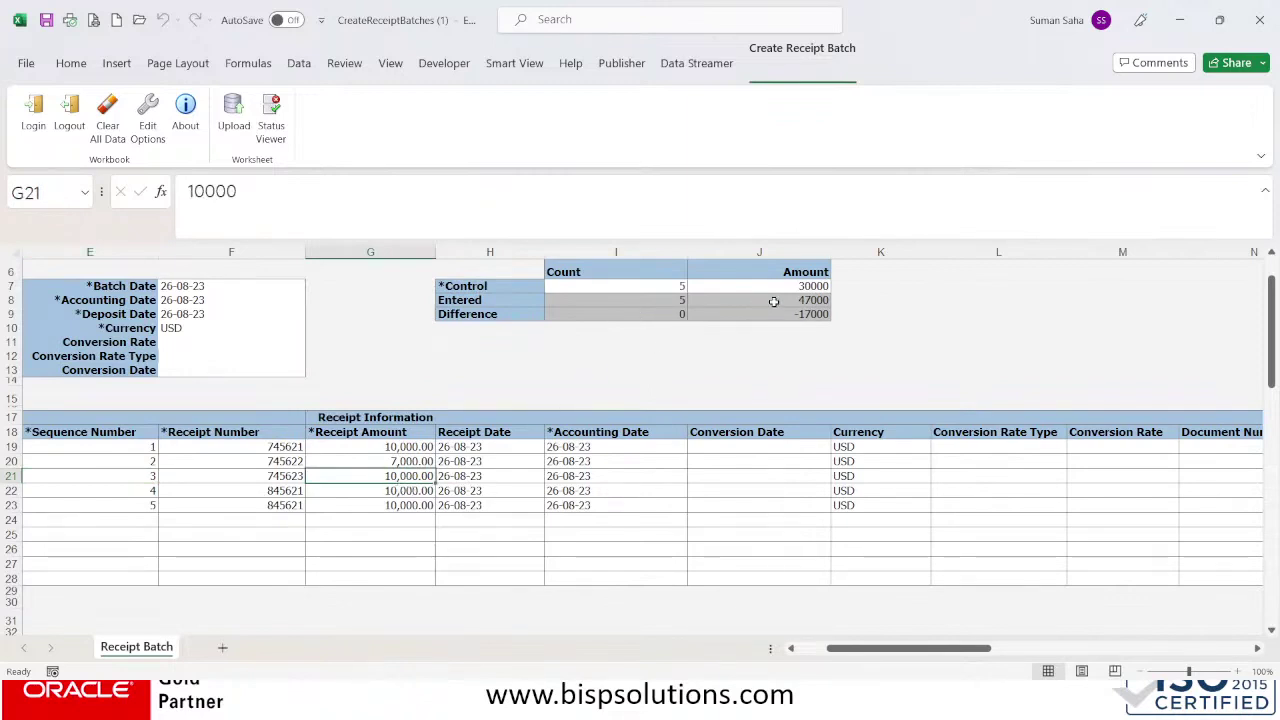
{"action": "left_click_drag", "start_coordinate": [383, 446], "coordinate": [386, 505]}
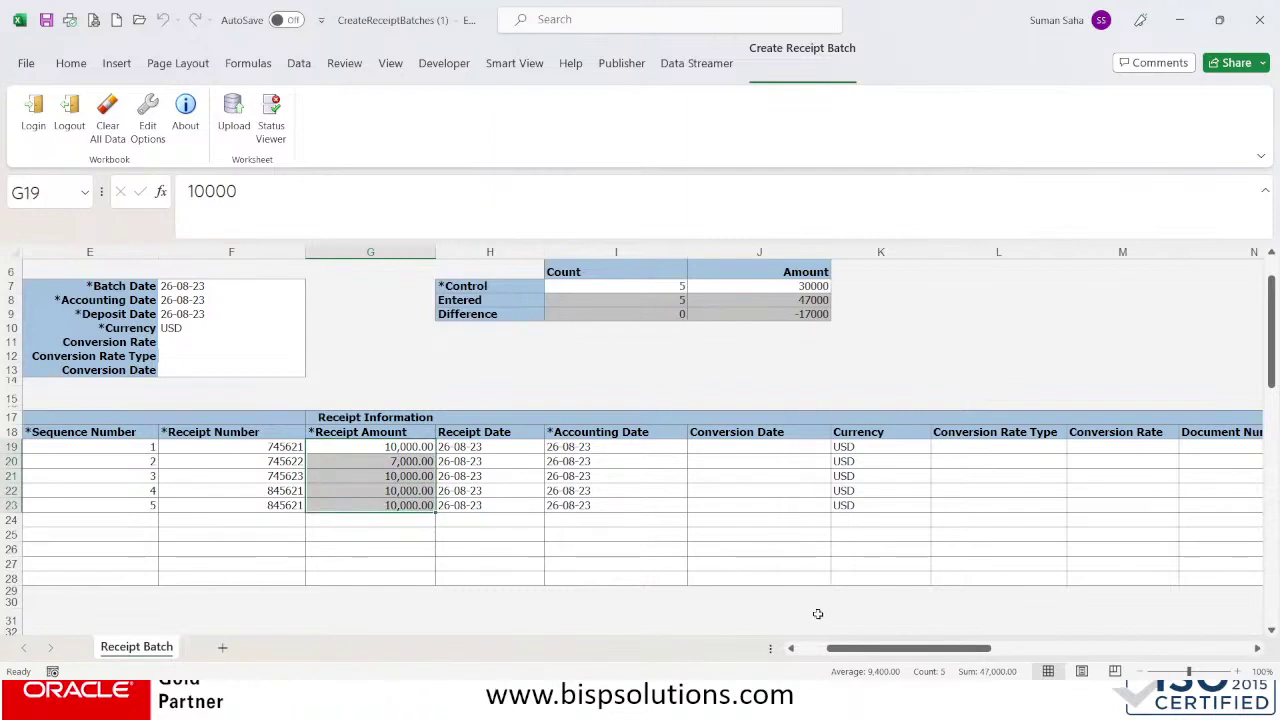
{"action": "left_click", "coordinate": [376, 494]}
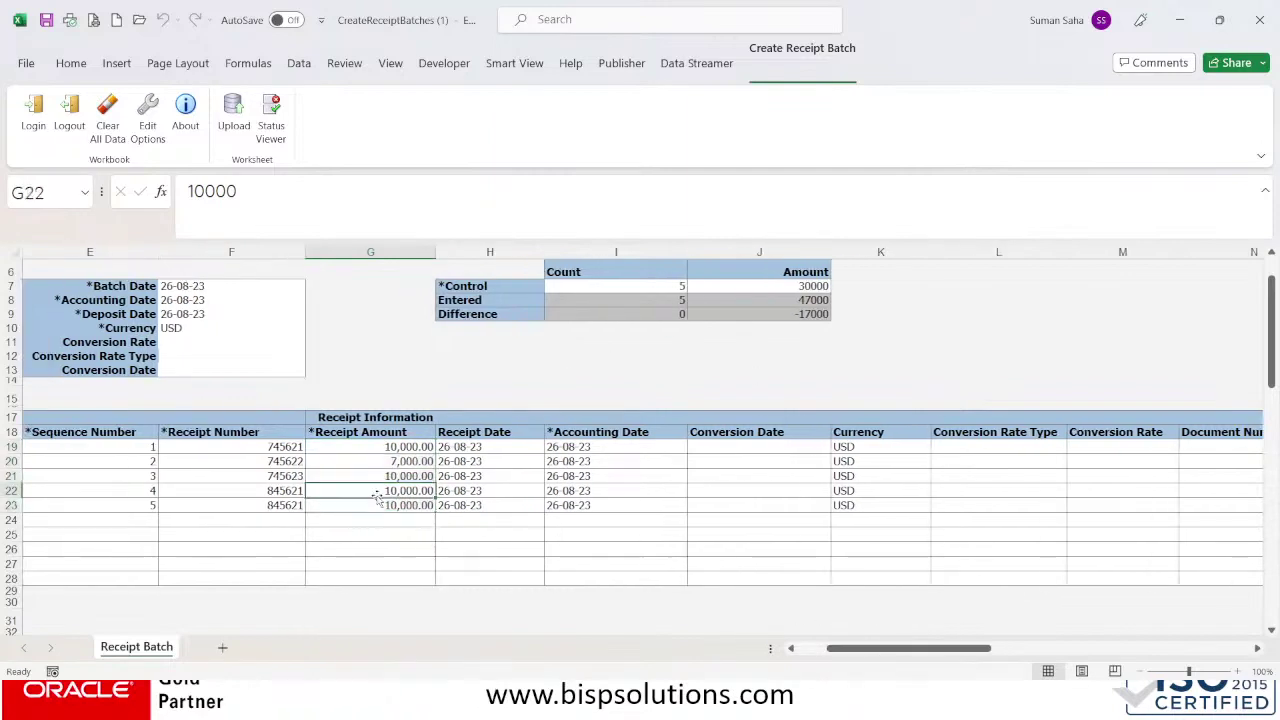
{"action": "left_click", "coordinate": [365, 506]}
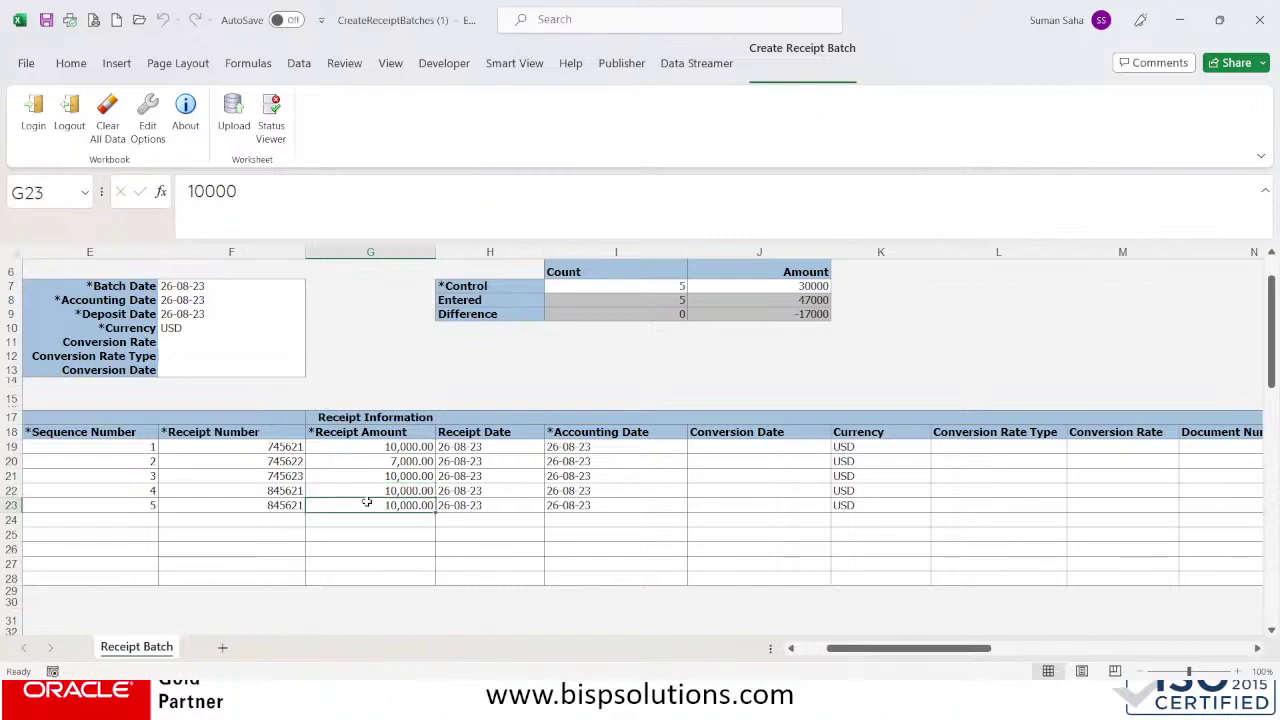
{"action": "left_click", "coordinate": [370, 490]}
{"action": "left_click", "coordinate": [367, 502]}
Step: Try G23 as =10000-1700, then as =10000+1700
{"action": "left_click", "coordinate": [359, 208]}
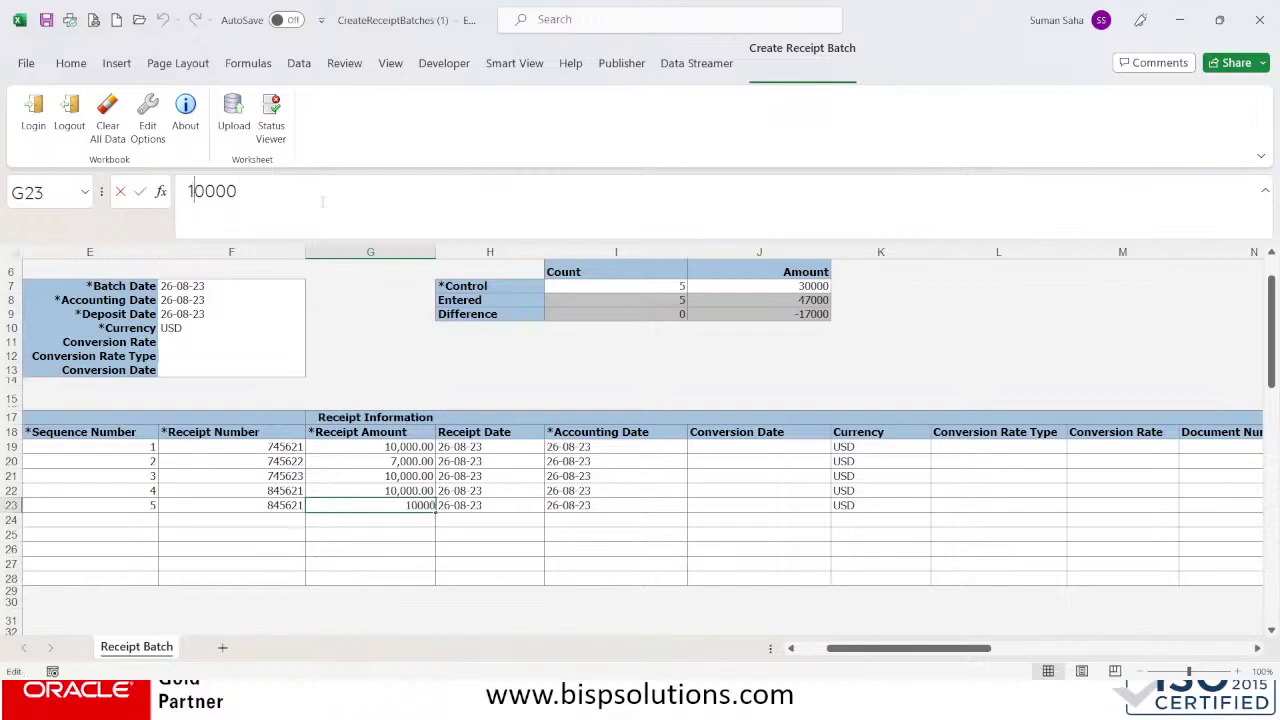
{"action": "key", "text": "Home"}
{"action": "type", "text": "=10000"}
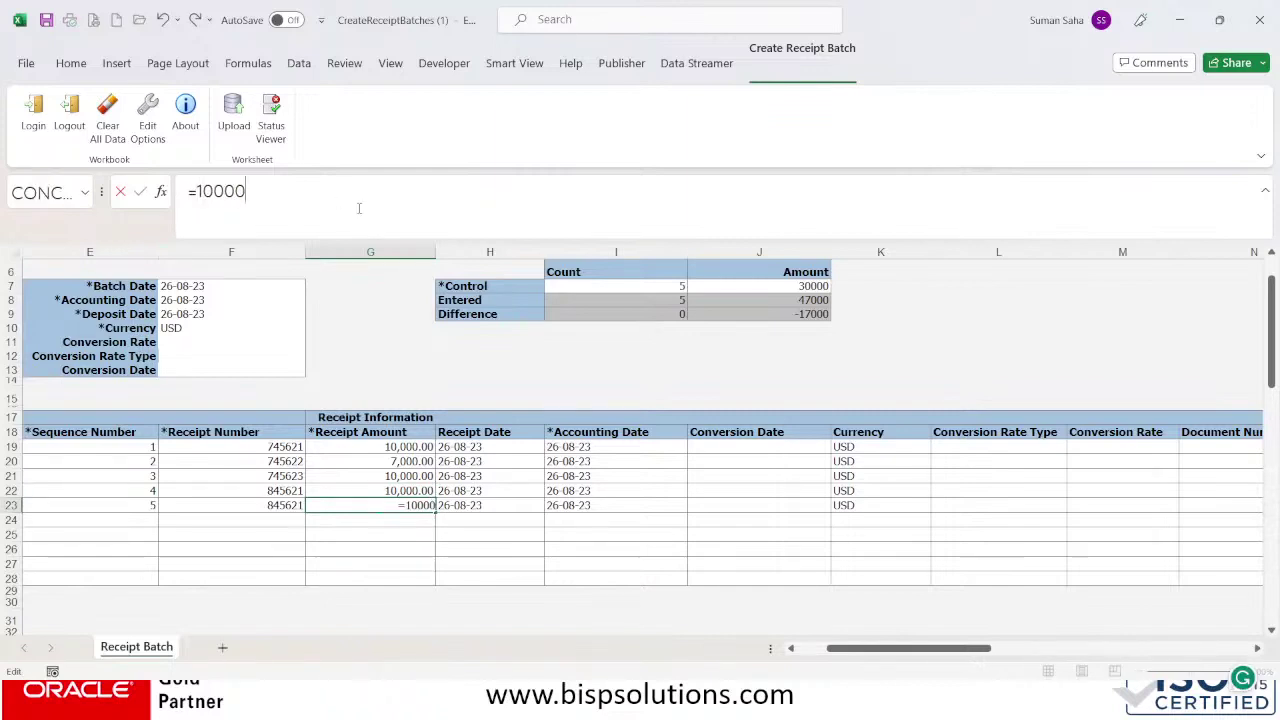
{"action": "type", "text": "-17"}
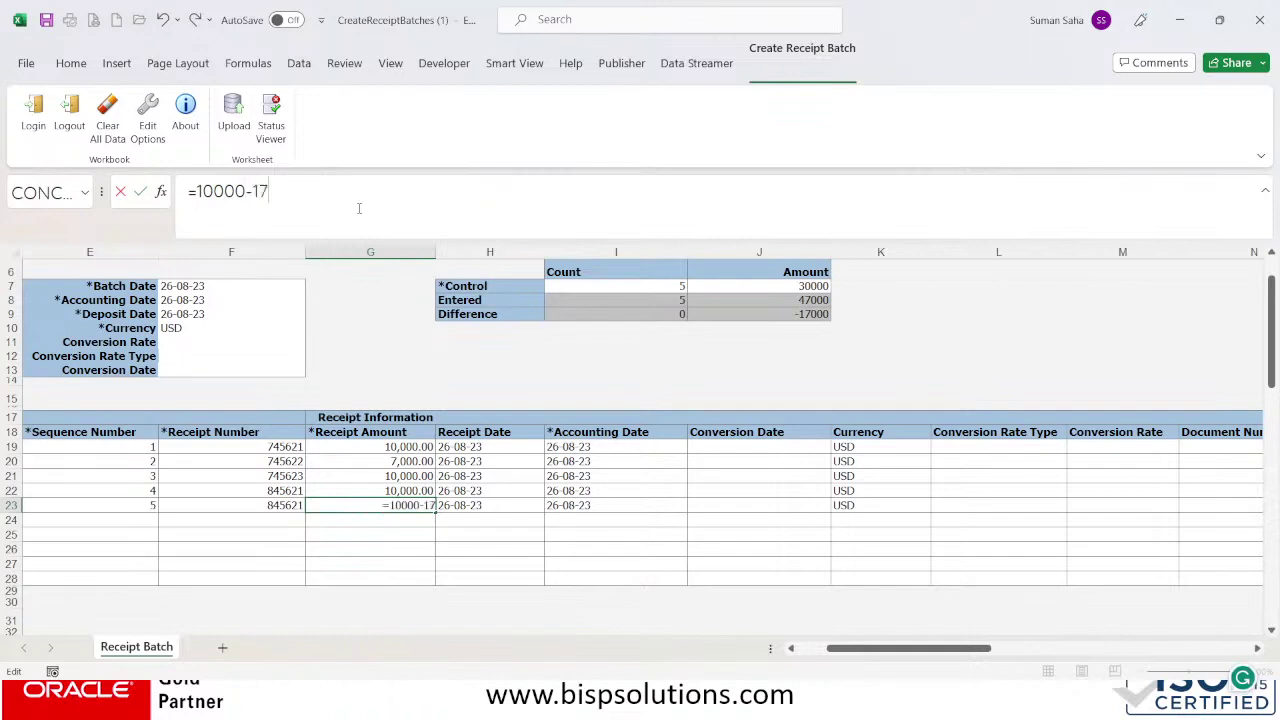
{"action": "type", "text": "00"}
{"action": "key", "text": "Return"}
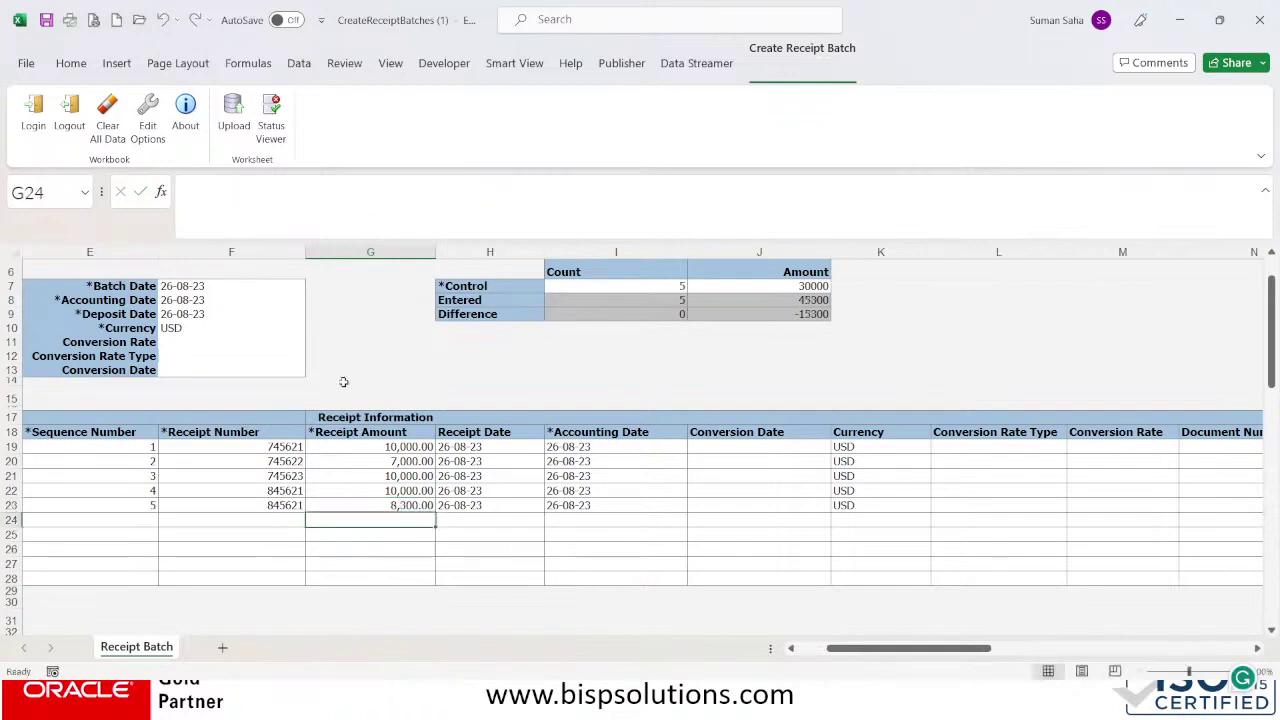
{"action": "left_click", "coordinate": [392, 493]}
{"action": "left_click", "coordinate": [390, 506]}
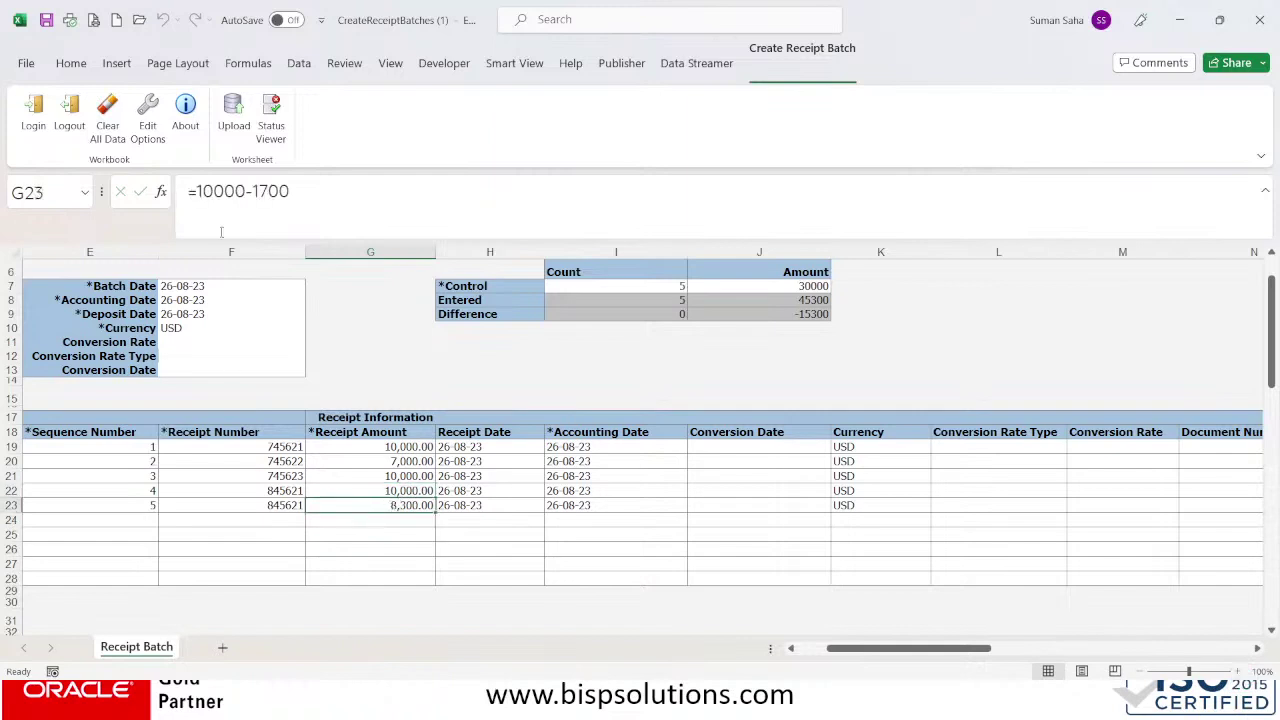
{"action": "left_click", "coordinate": [247, 193]}
{"action": "type", "text": "+"}
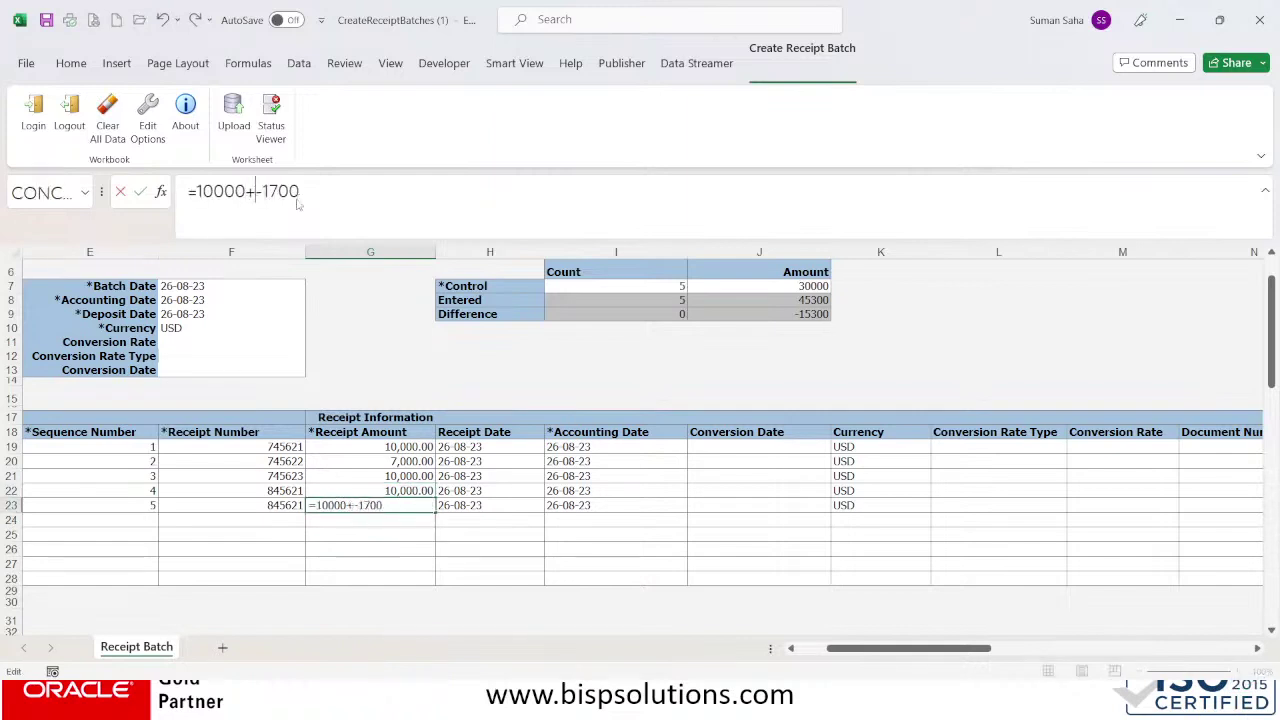
{"action": "key", "text": "Delete"}
{"action": "key", "text": "Return"}
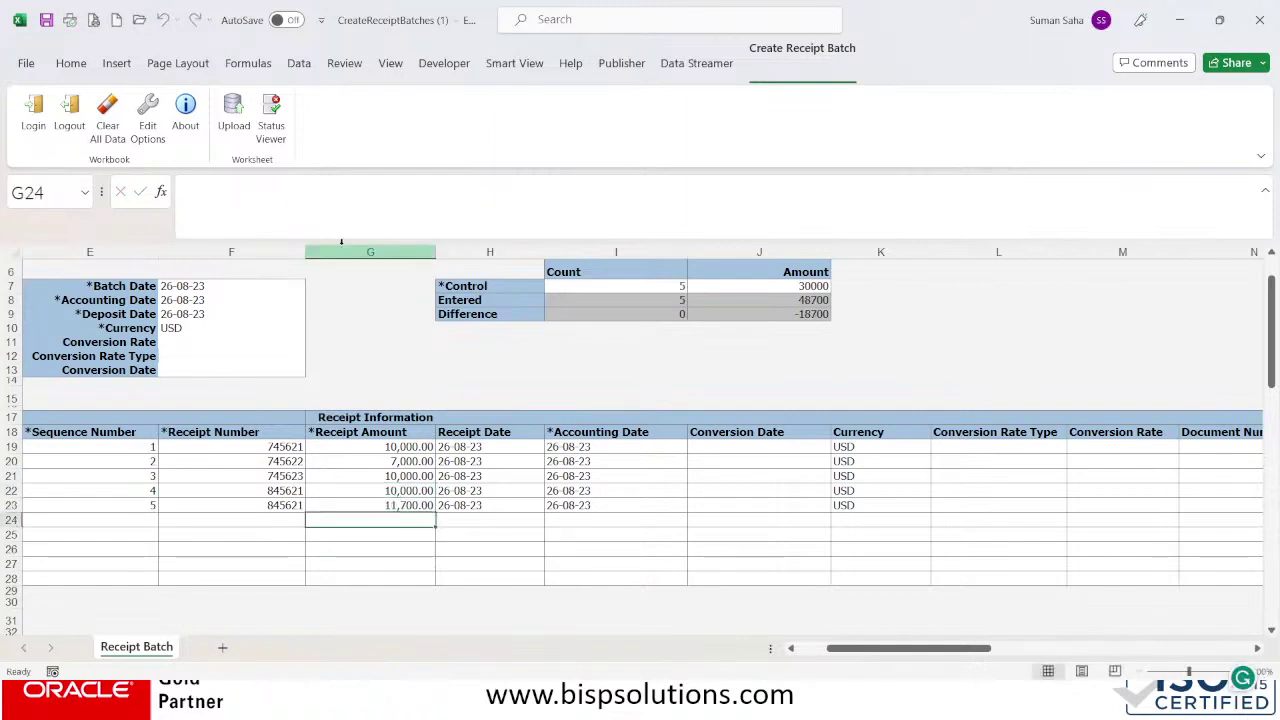
Step: Remove the 1700 adjustment so G23 is back to =10000
{"action": "left_click", "coordinate": [381, 506]}
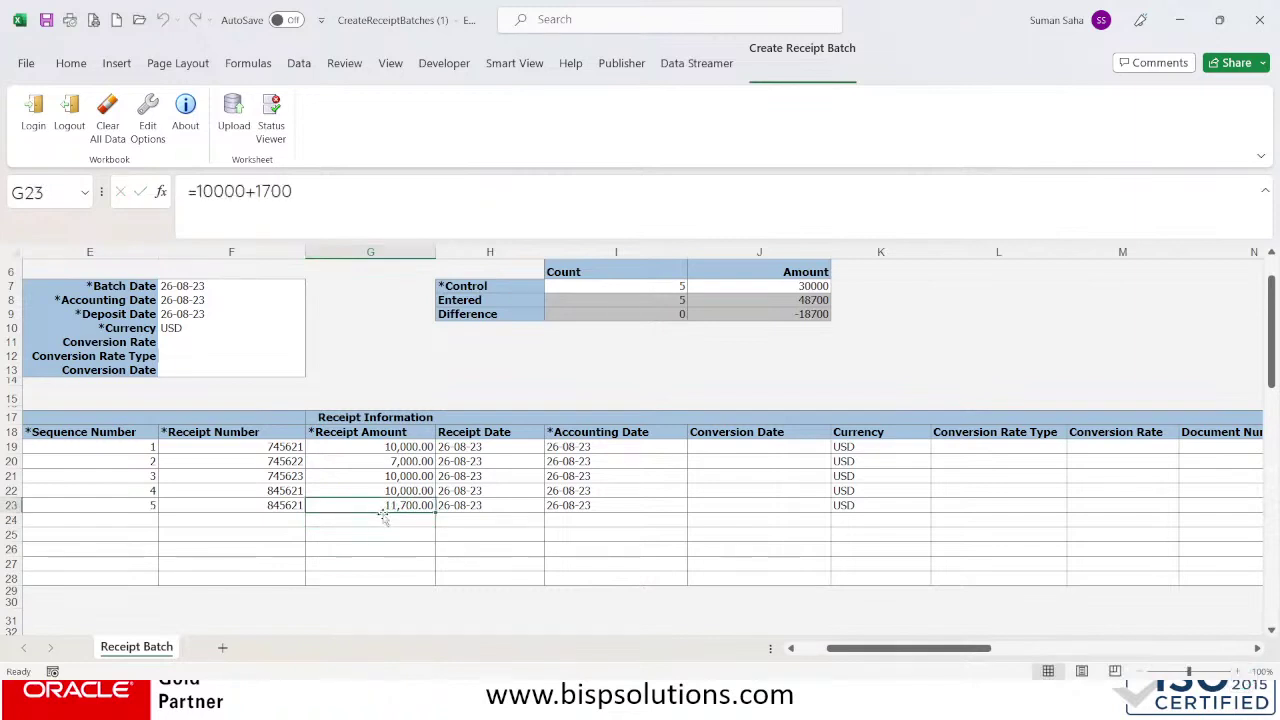
{"action": "left_click", "coordinate": [256, 191]}
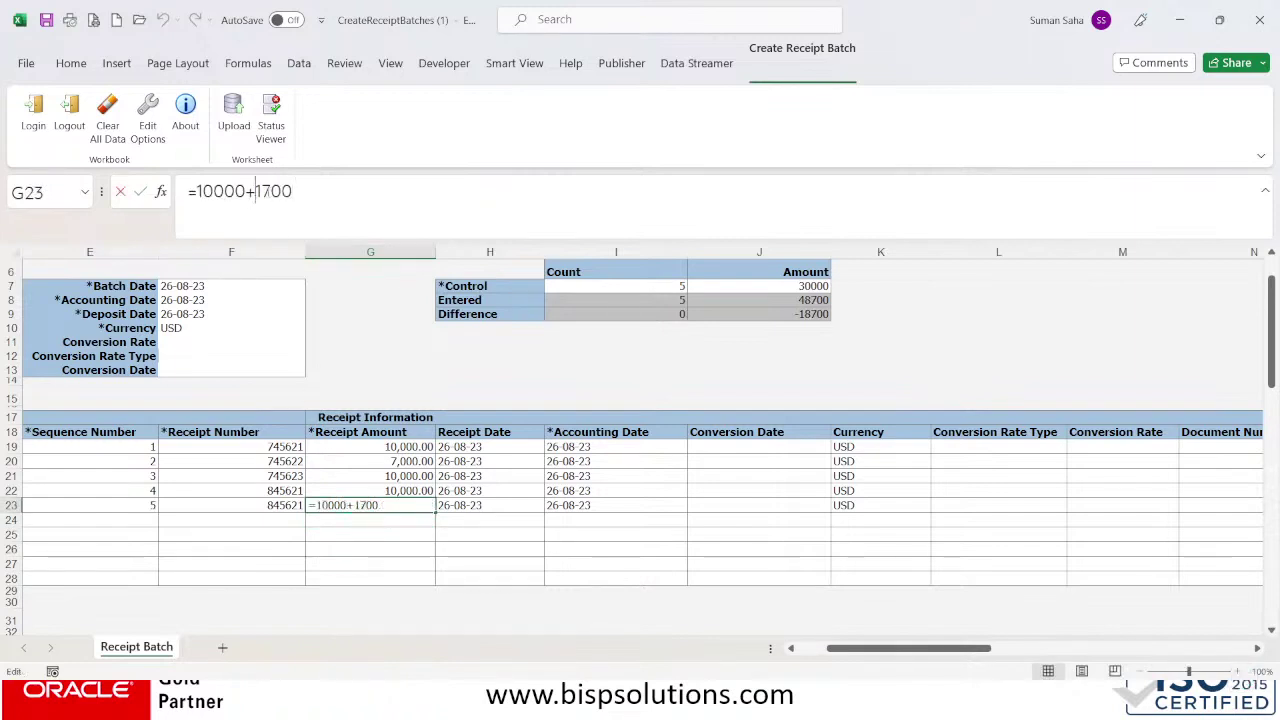
{"action": "key", "text": "BackSpace"}
{"action": "type", "text": "-"}
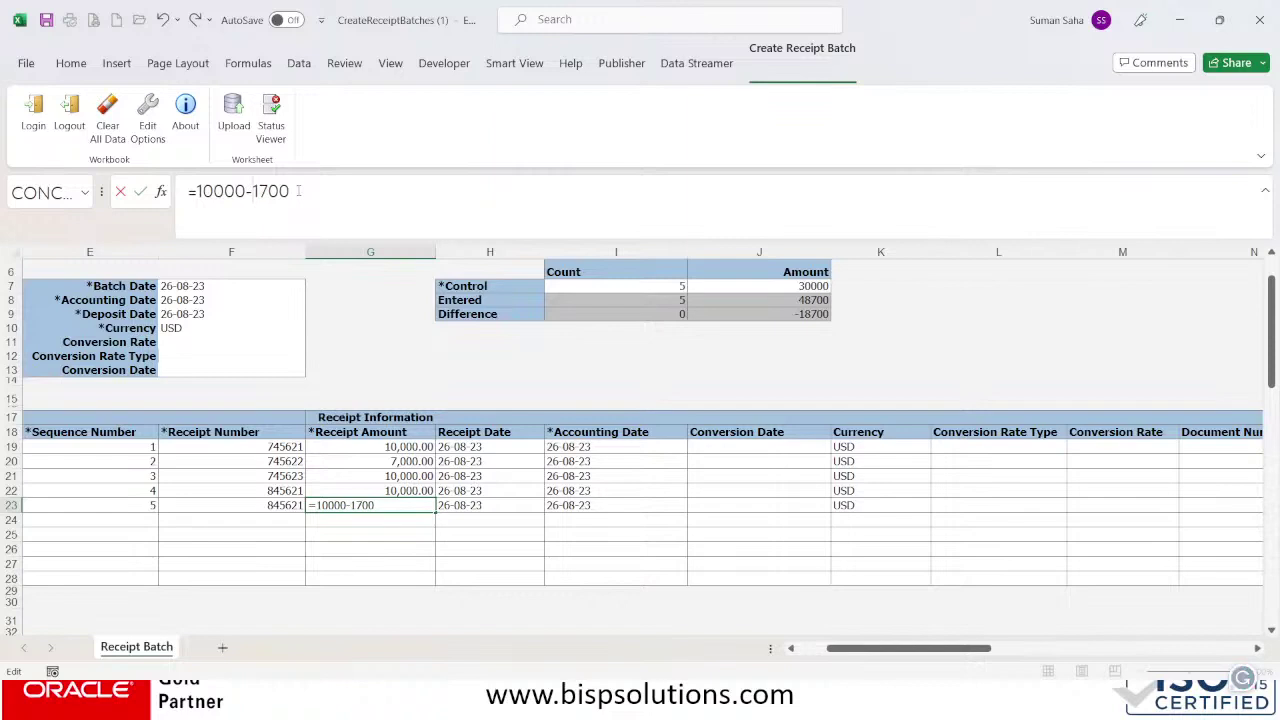
{"action": "key", "text": "Delete"}
{"action": "key", "text": "Delete"}
{"action": "key", "text": "Delete"}
{"action": "key", "text": "Delete"}
{"action": "key", "text": "Delete"}
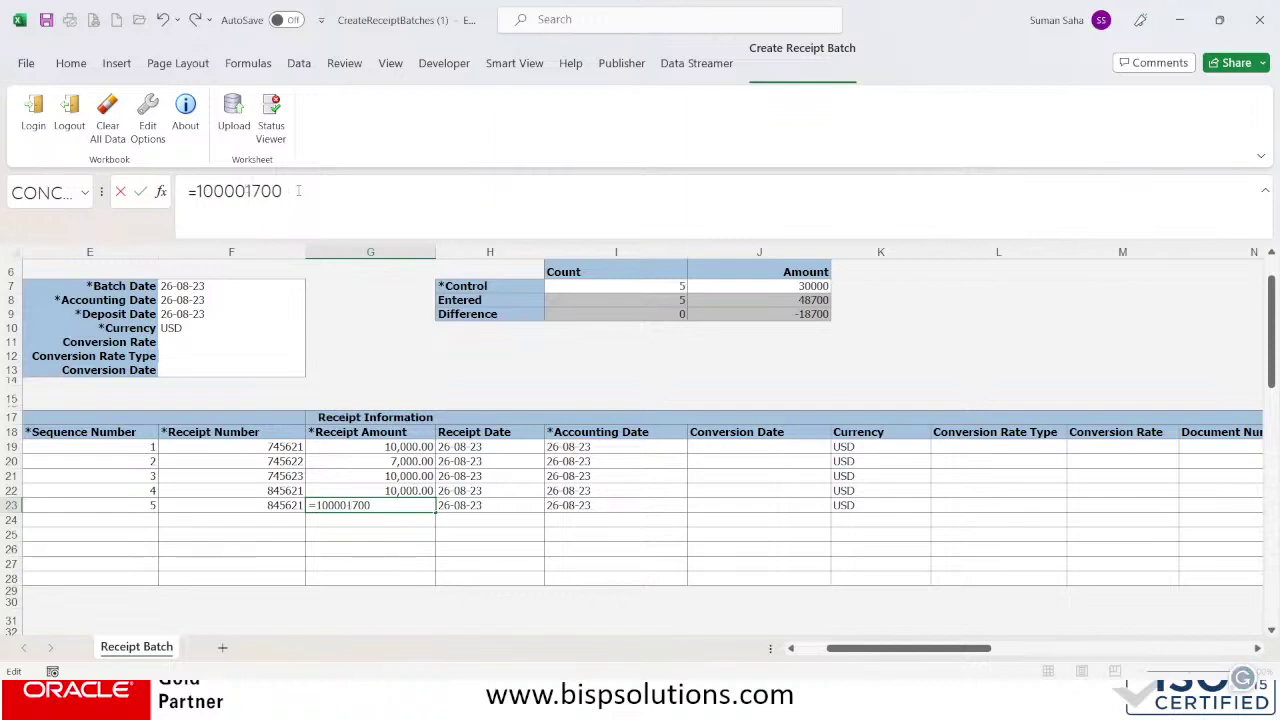
{"action": "key", "text": "Return"}
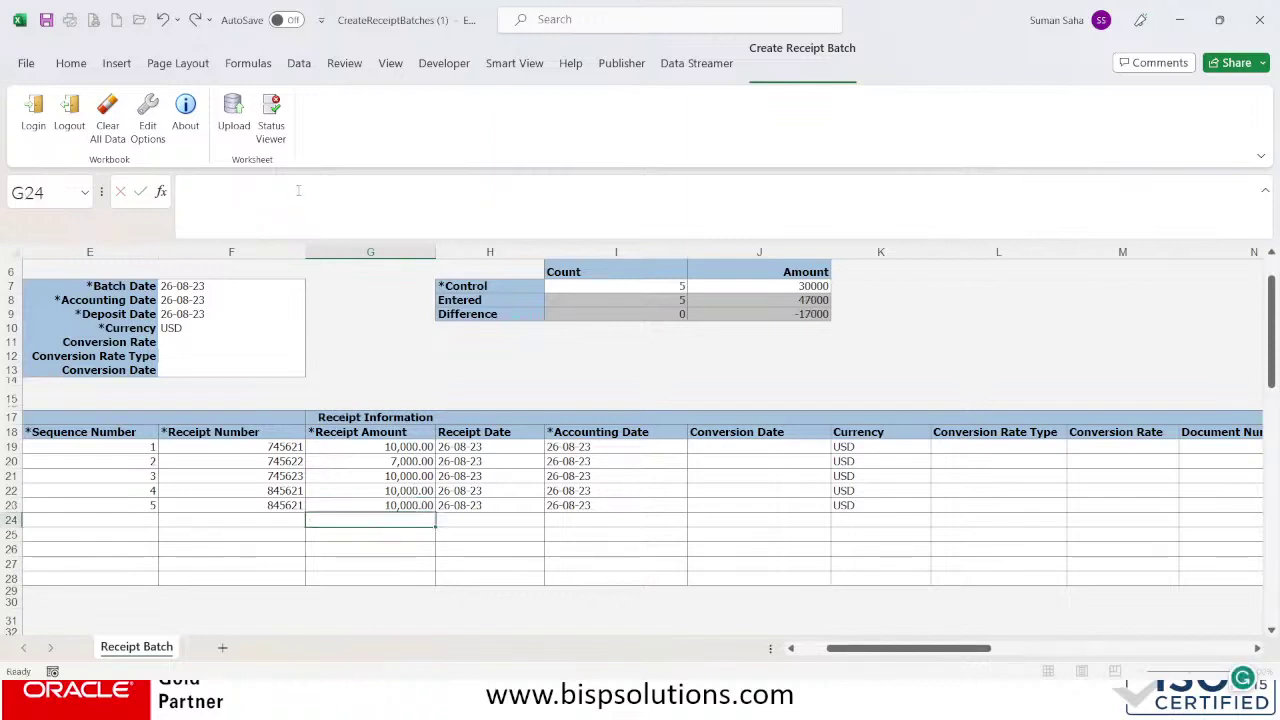
{"action": "left_click", "coordinate": [381, 503]}
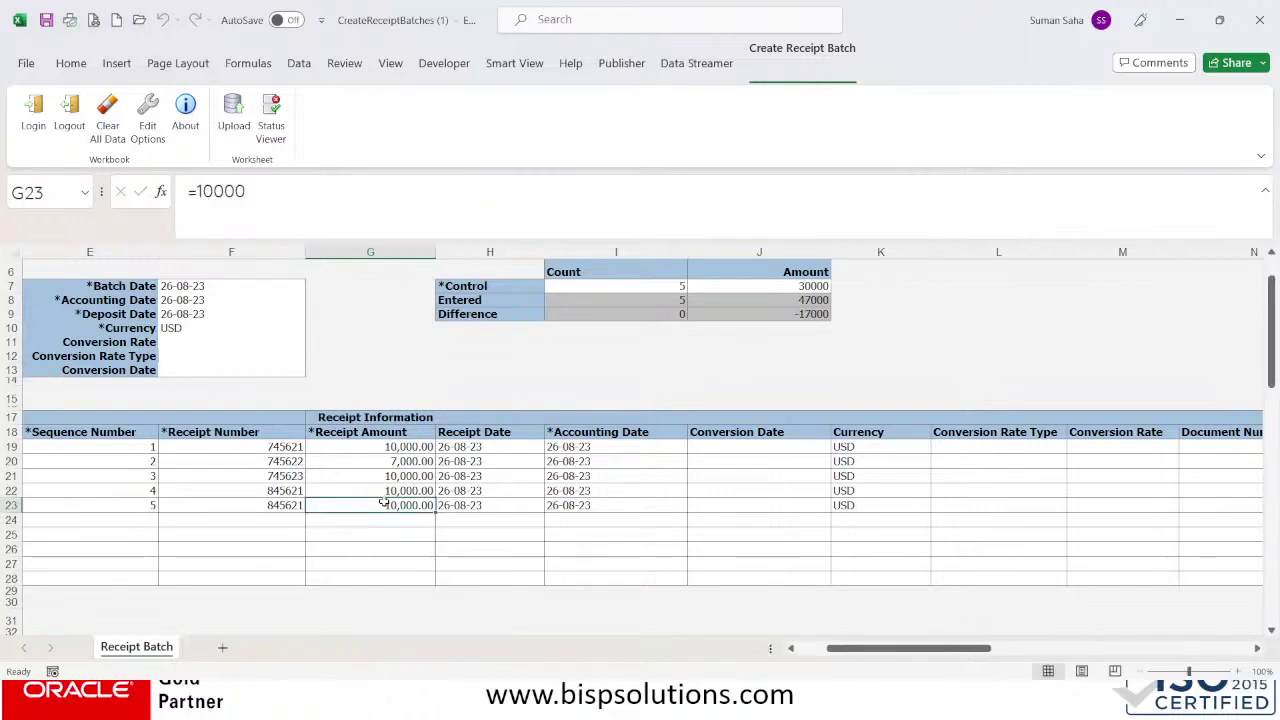
Step: Make receipts four and five 5,000 each with =10000-5000 in G22 and G23
{"action": "double_click", "coordinate": [384, 490]}
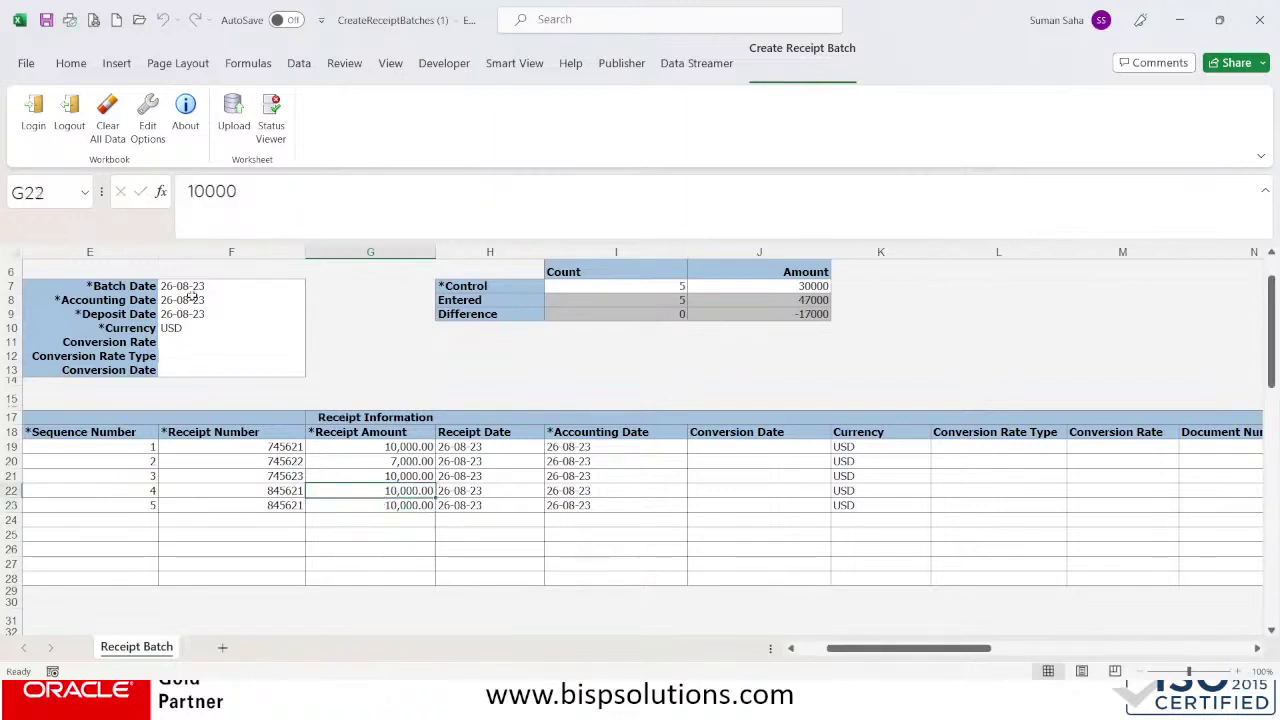
{"action": "type", "text": "-5000"}
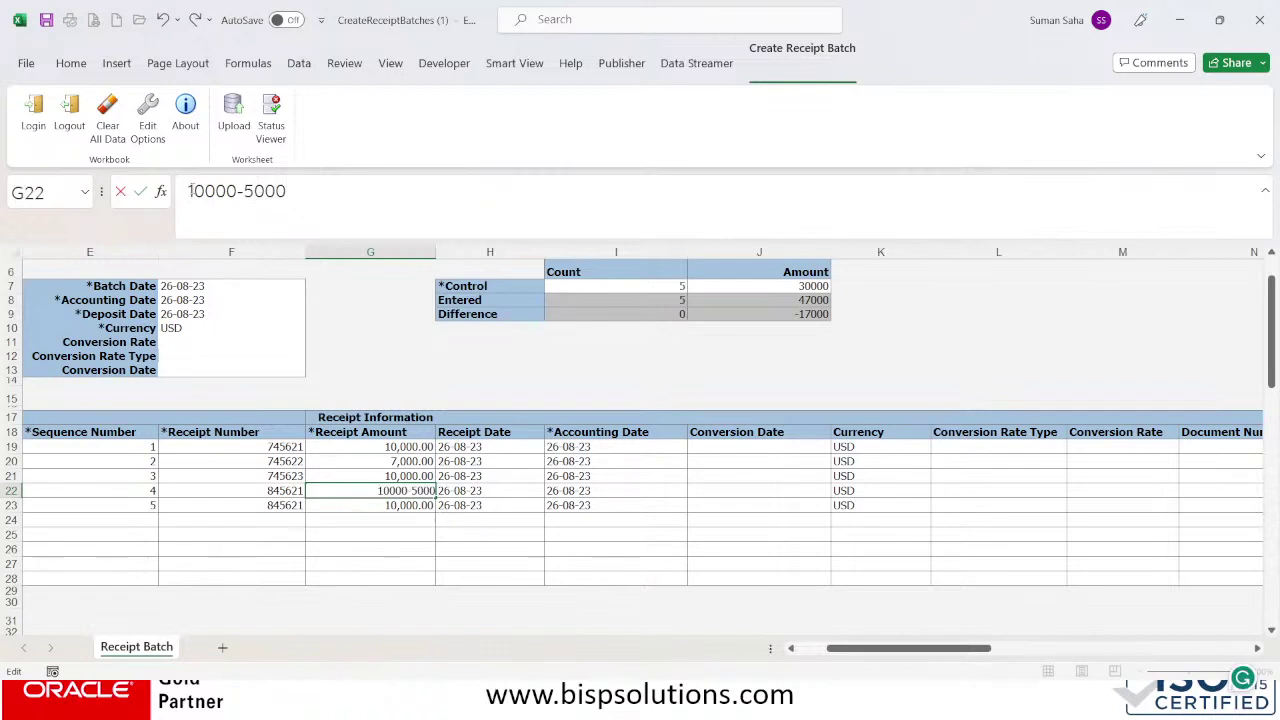
{"action": "type", "text": "="}
{"action": "key", "text": "Return"}
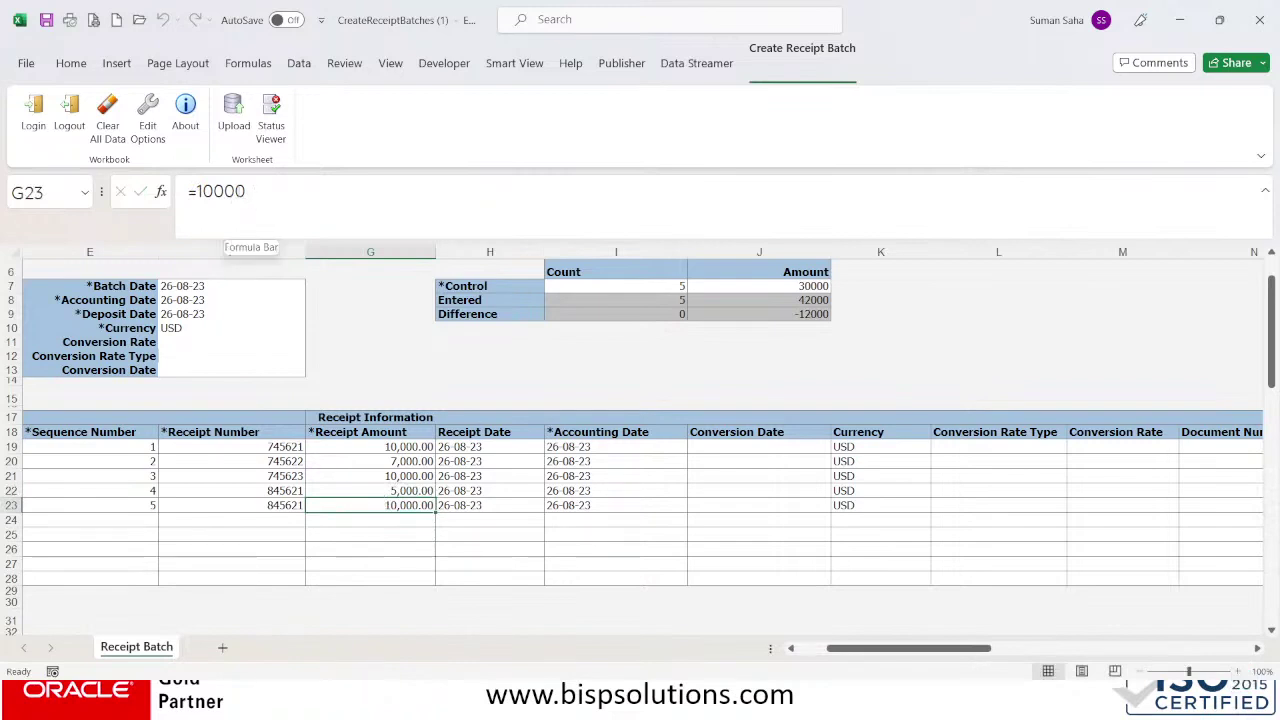
{"action": "left_click", "coordinate": [264, 194]}
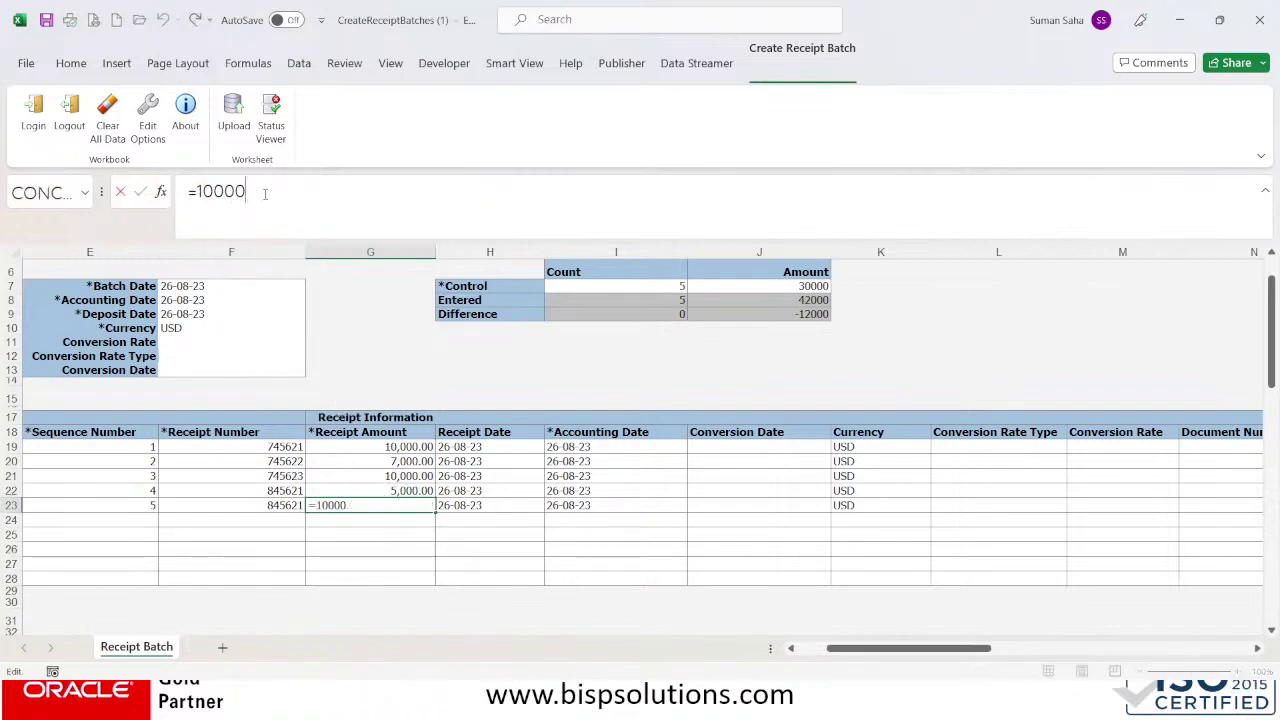
{"action": "type", "text": "-500"}
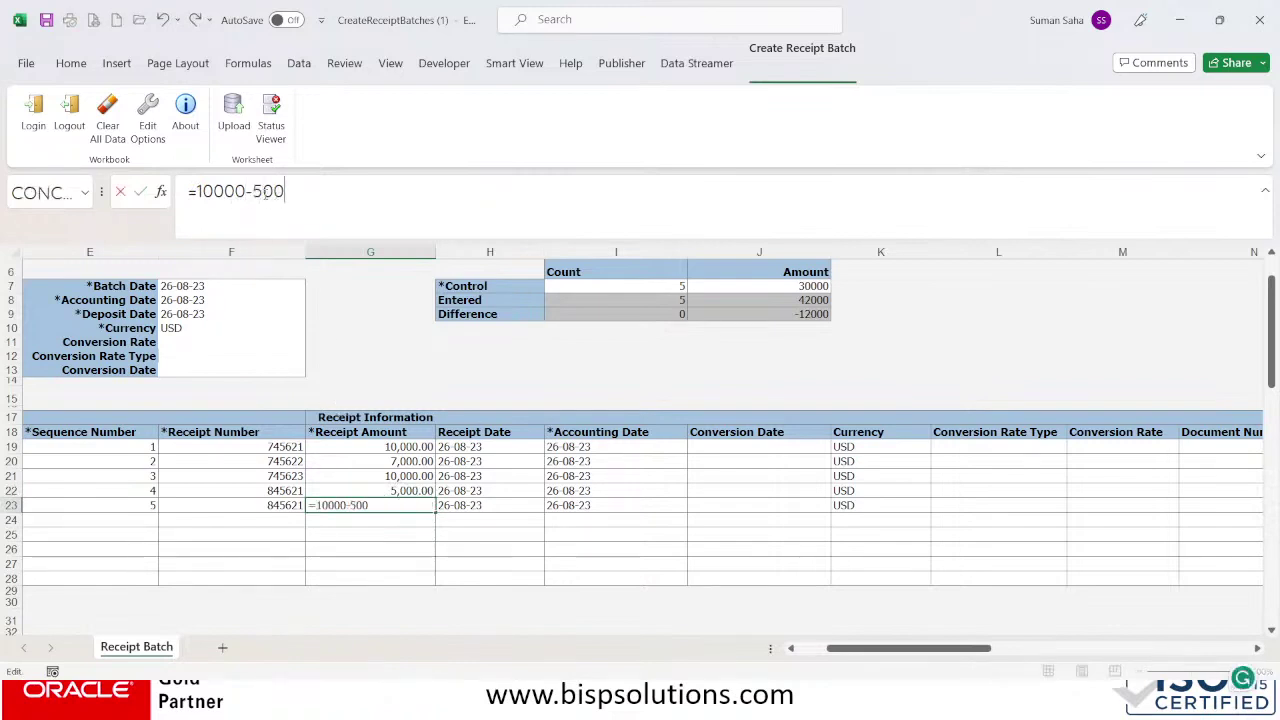
{"action": "type", "text": "0"}
{"action": "key", "text": "Return"}
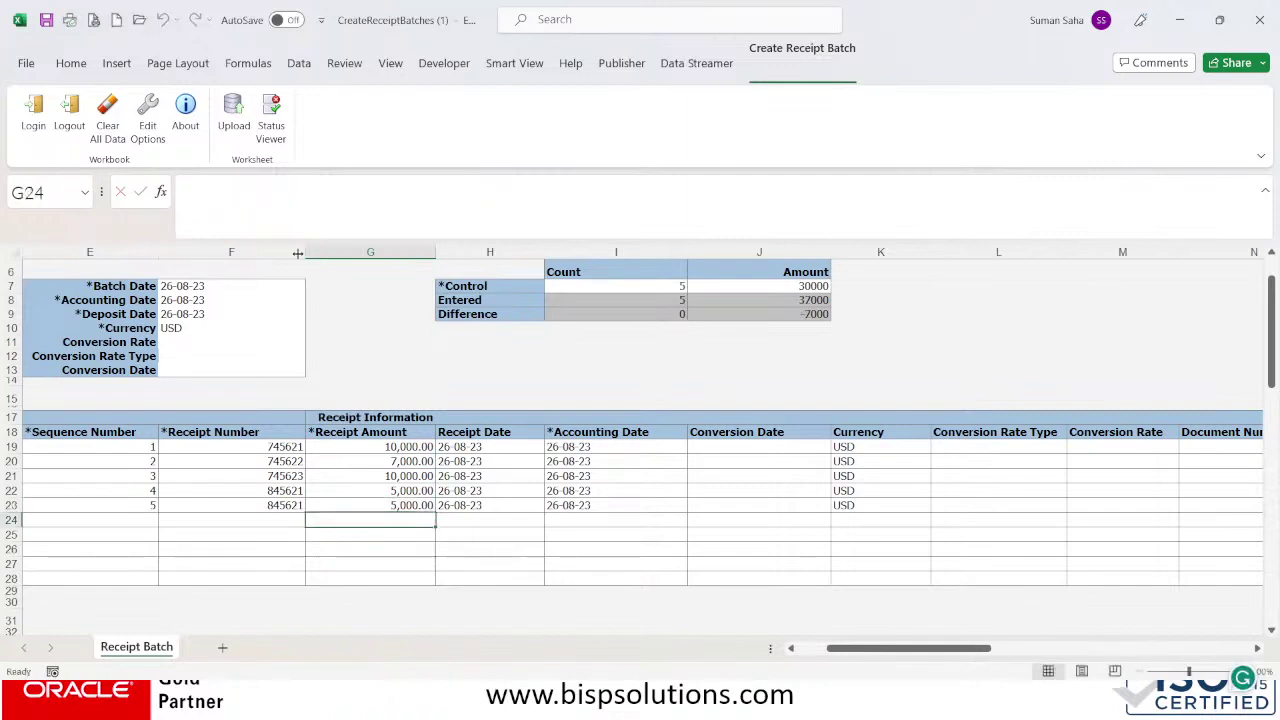
{"action": "left_click", "coordinate": [388, 474]}
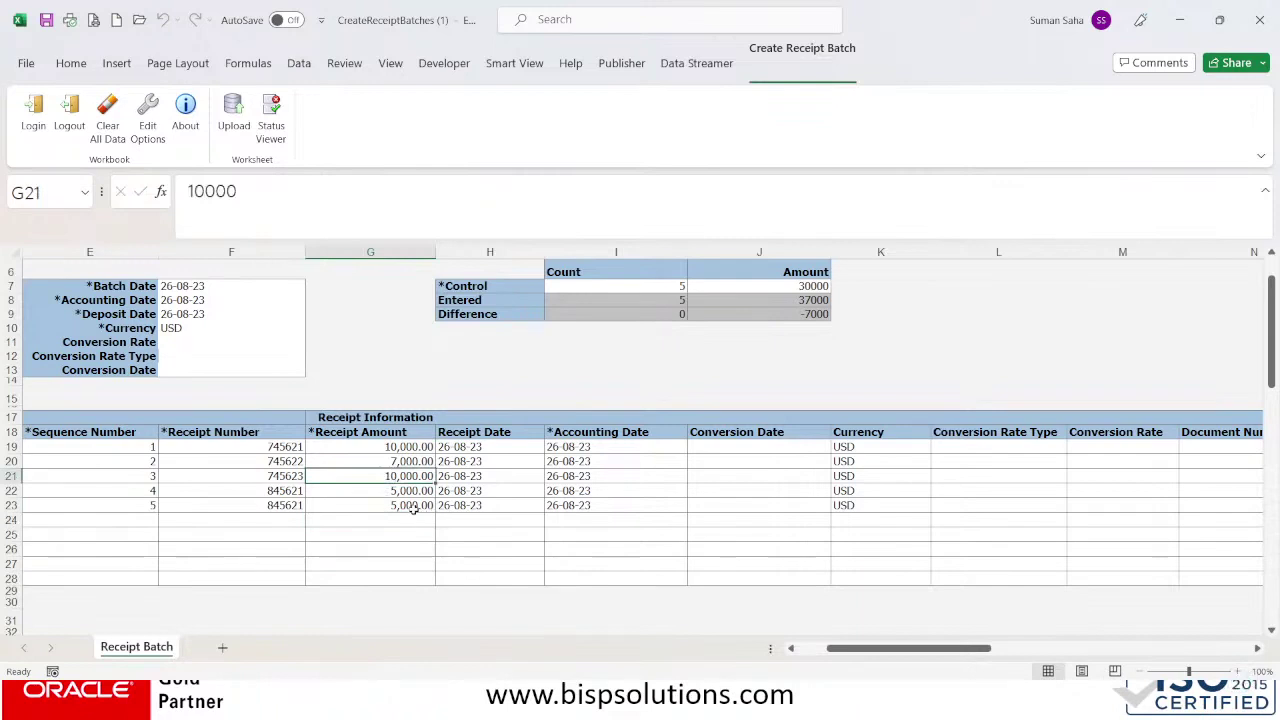
{"action": "left_click", "coordinate": [412, 508]}
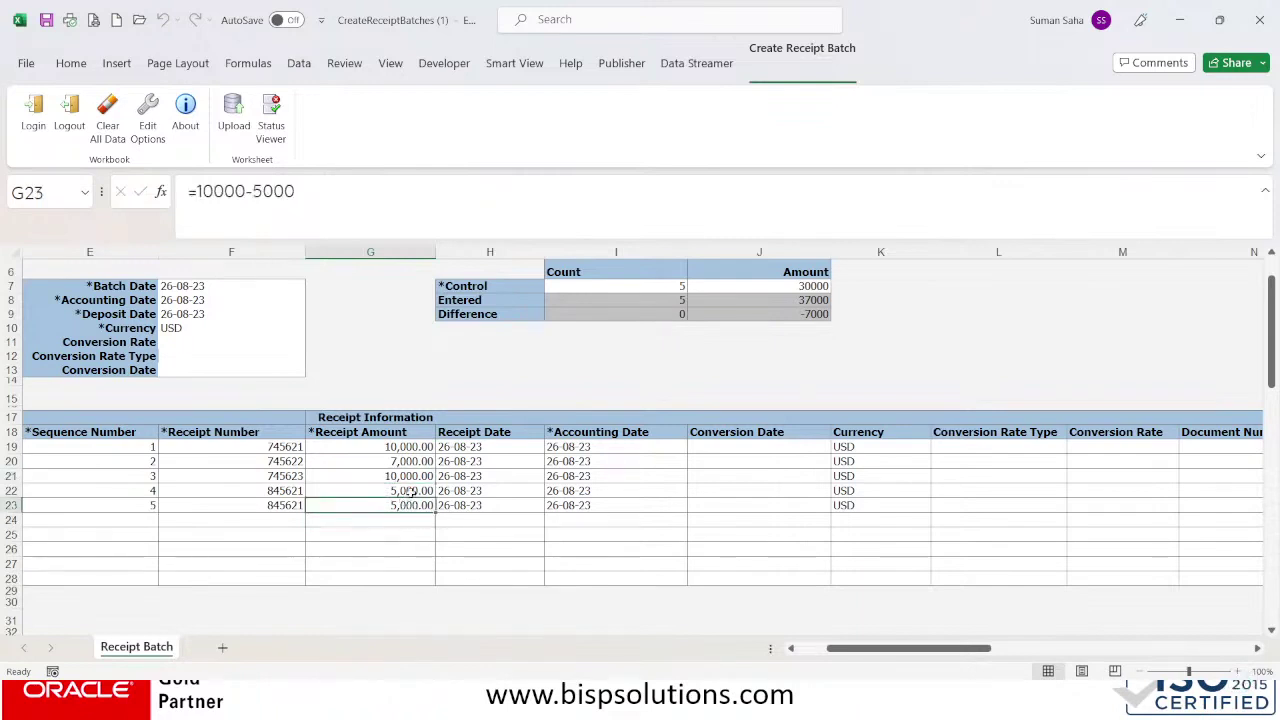
Step: Raise the Control Amount in J7 to 37000 and copy the five receipt amounts
{"action": "left_click", "coordinate": [740, 284]}
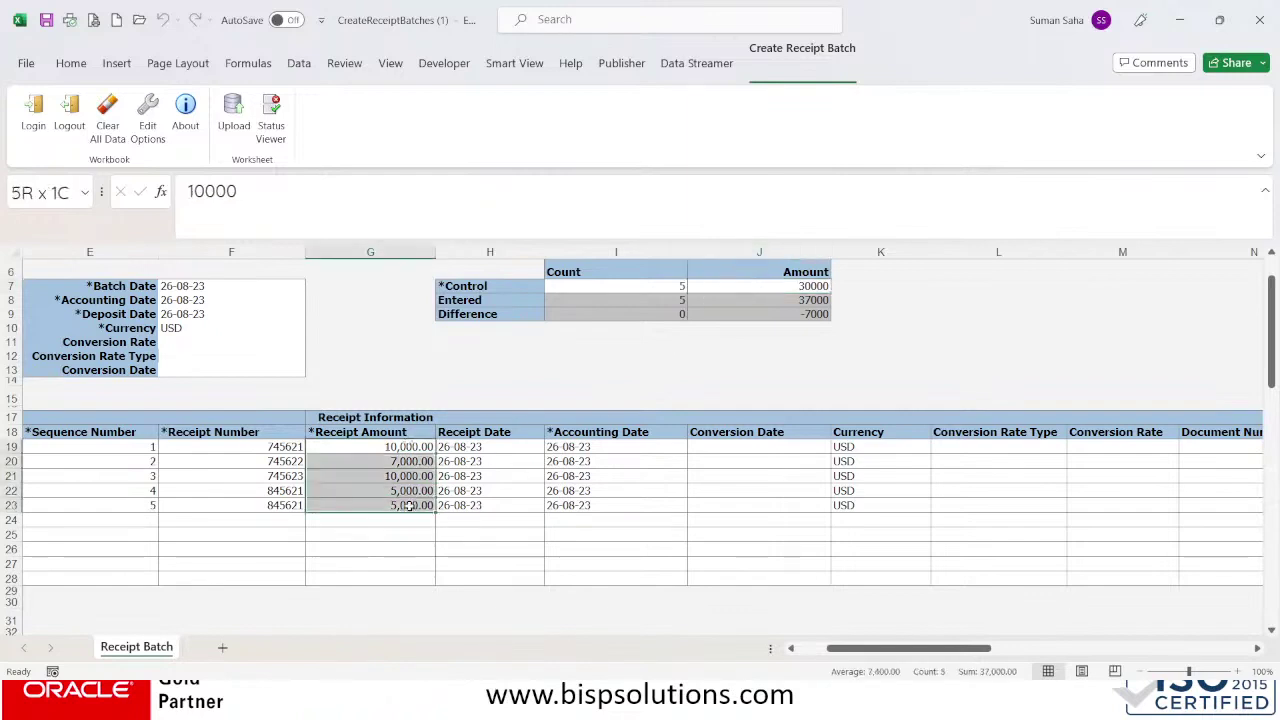
{"action": "left_click", "coordinate": [748, 285]}
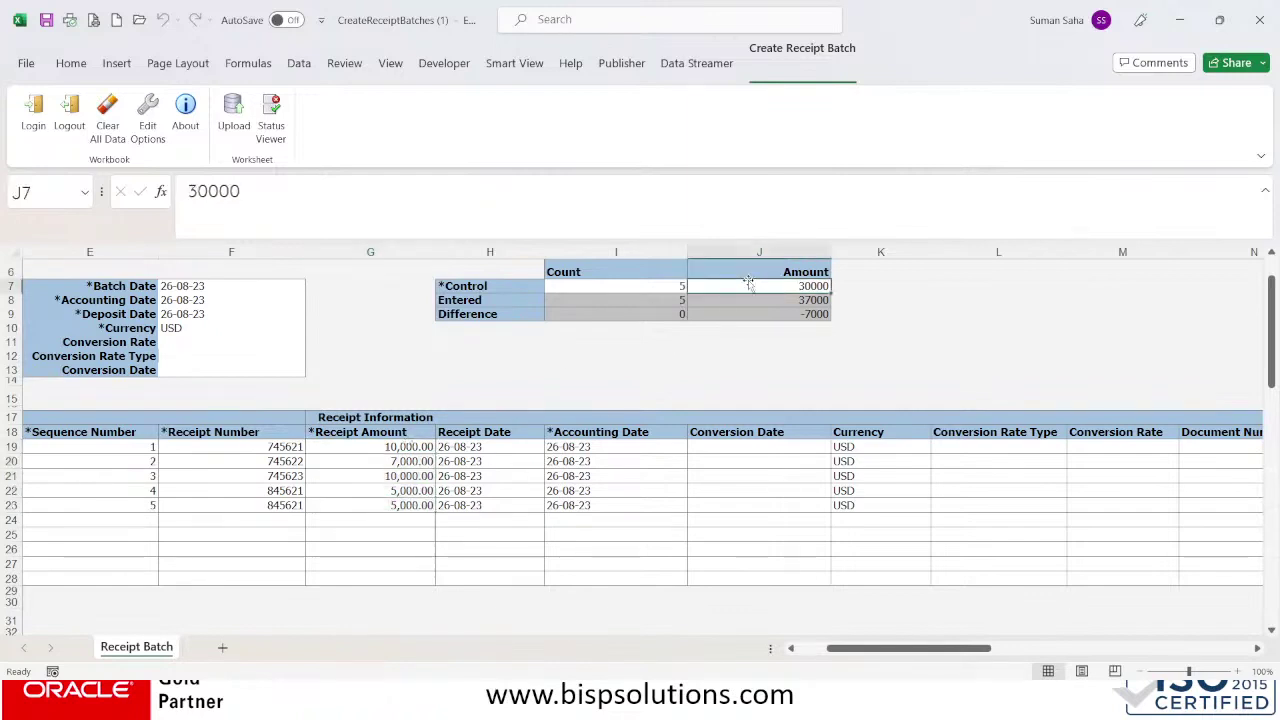
{"action": "type", "text": "37000"}
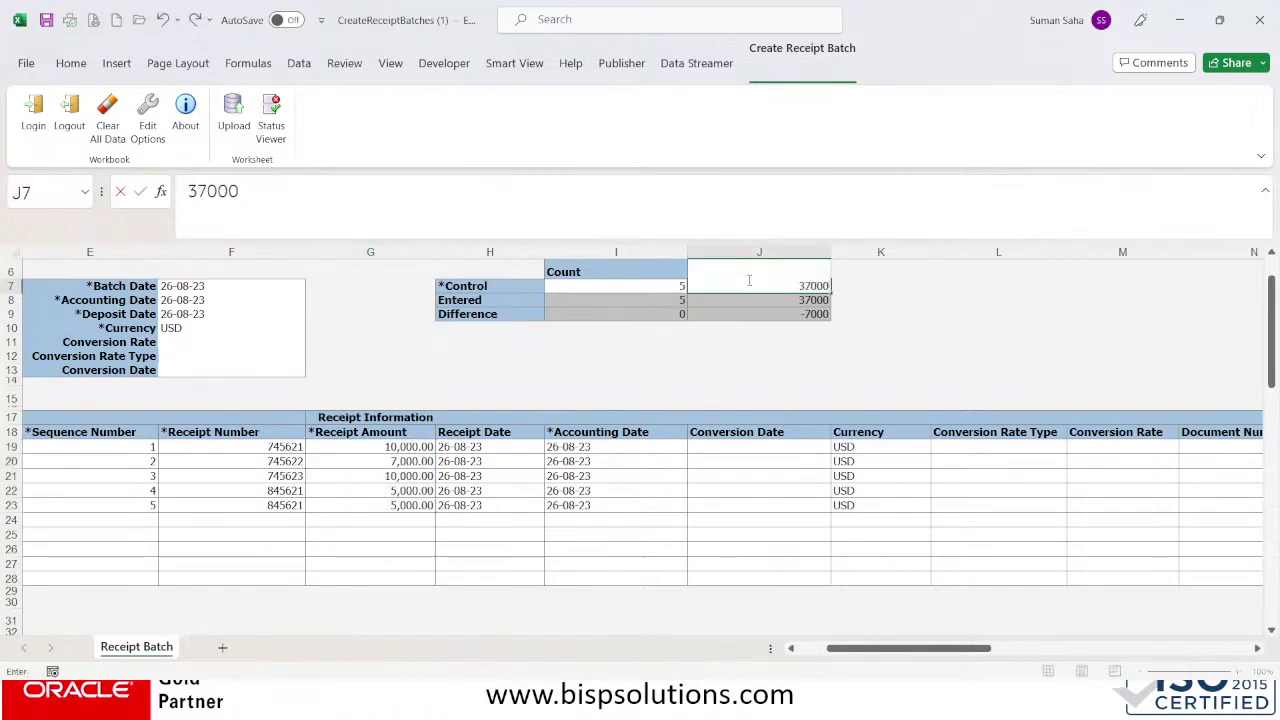
{"action": "key", "text": "Return"}
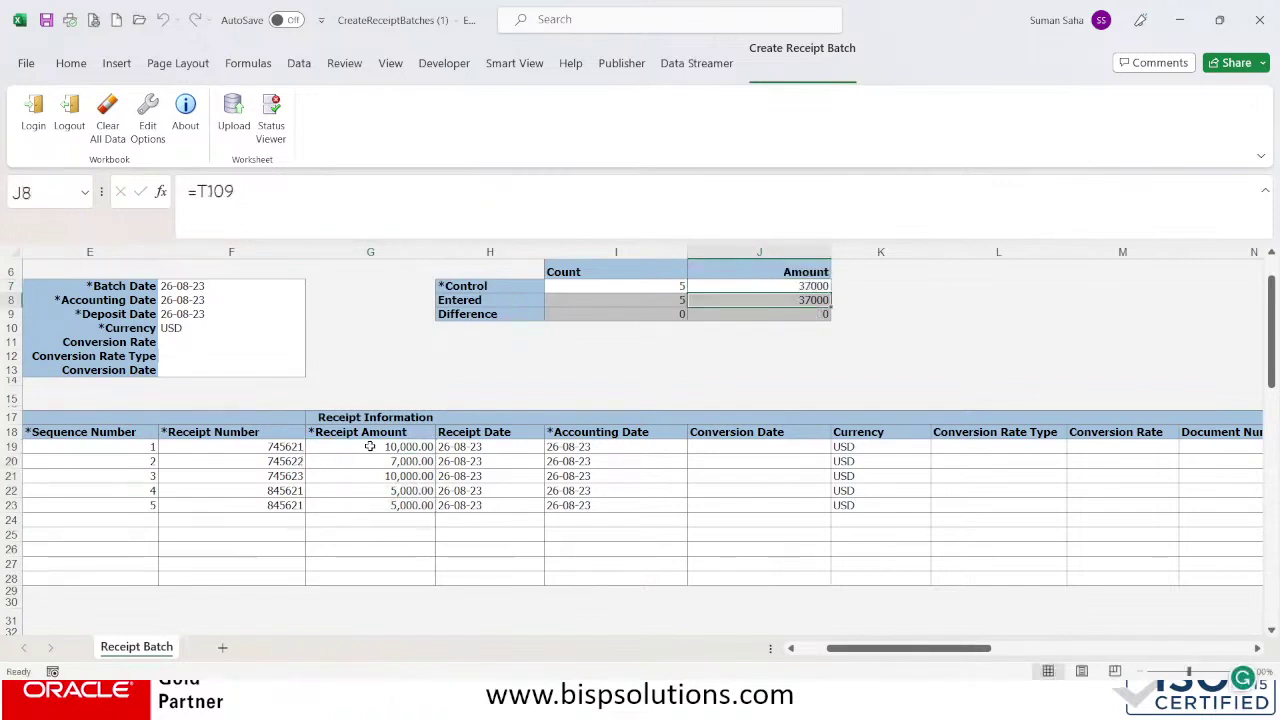
{"action": "left_click_drag", "start_coordinate": [369, 446], "coordinate": [375, 503]}
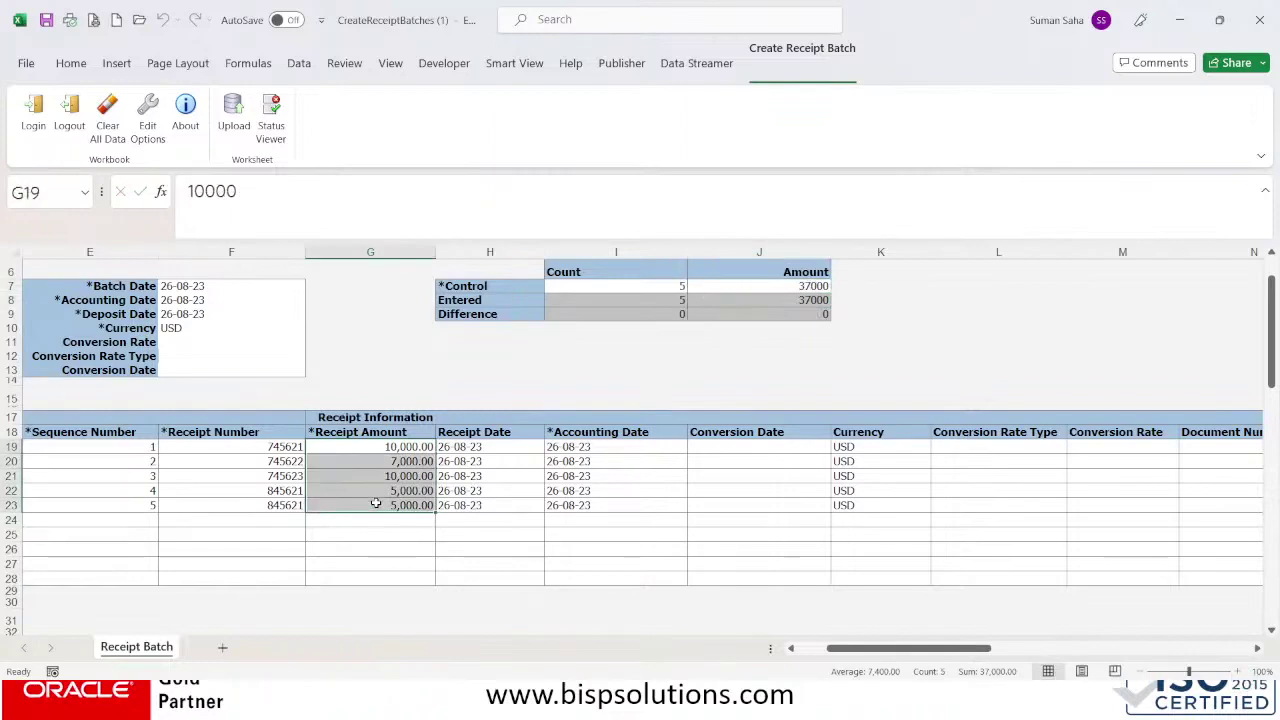
{"action": "key", "text": "ctrl+c"}
Step: Paste the five receipt amounts into the Reference Amount column starting at U19
{"action": "left_click_drag", "start_coordinate": [943, 648], "coordinate": [1016, 649]}
{"action": "left_click", "coordinate": [959, 448]}
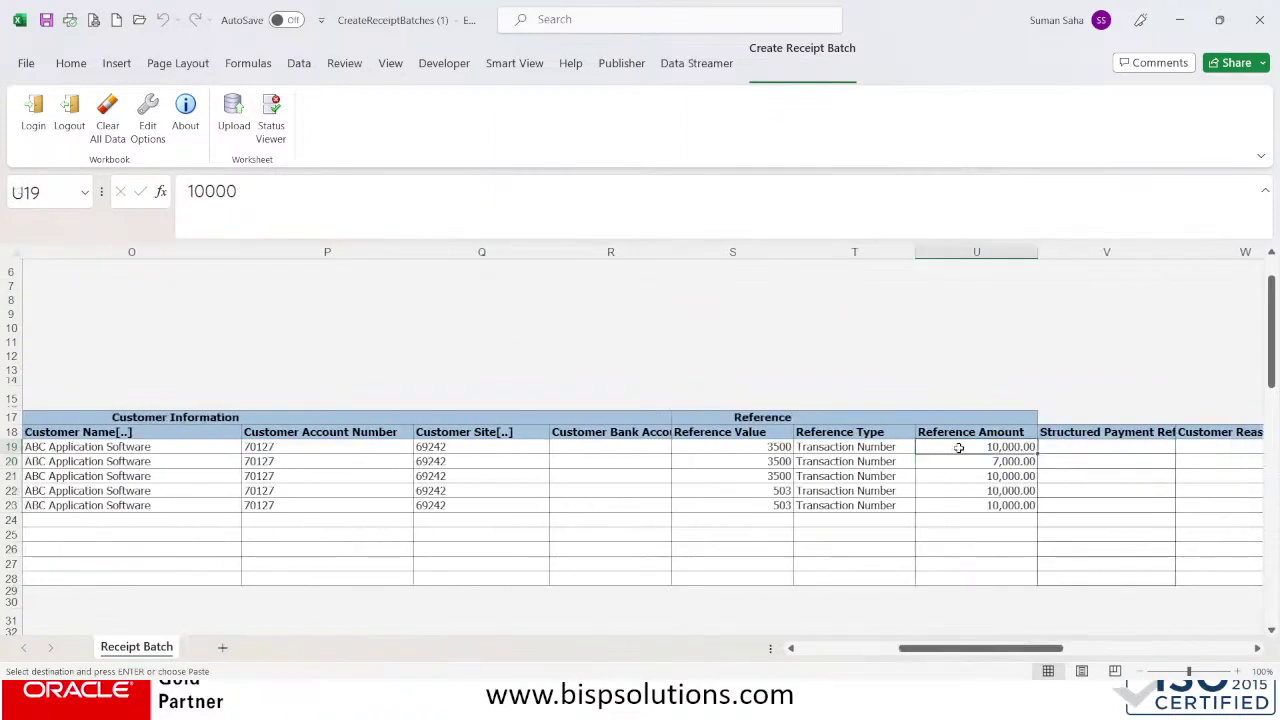
{"action": "key", "text": "ctrl+v"}
{"action": "key", "text": "Escape"}
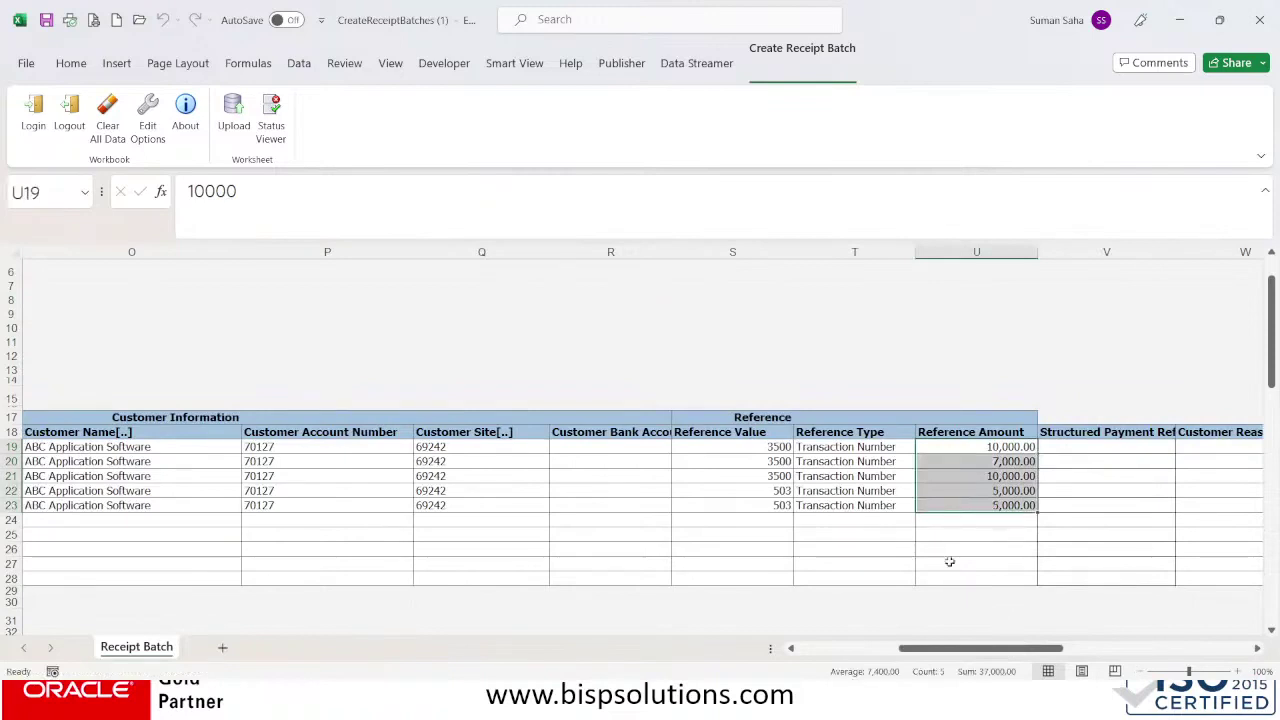
{"action": "left_click_drag", "start_coordinate": [1005, 648], "coordinate": [910, 648]}
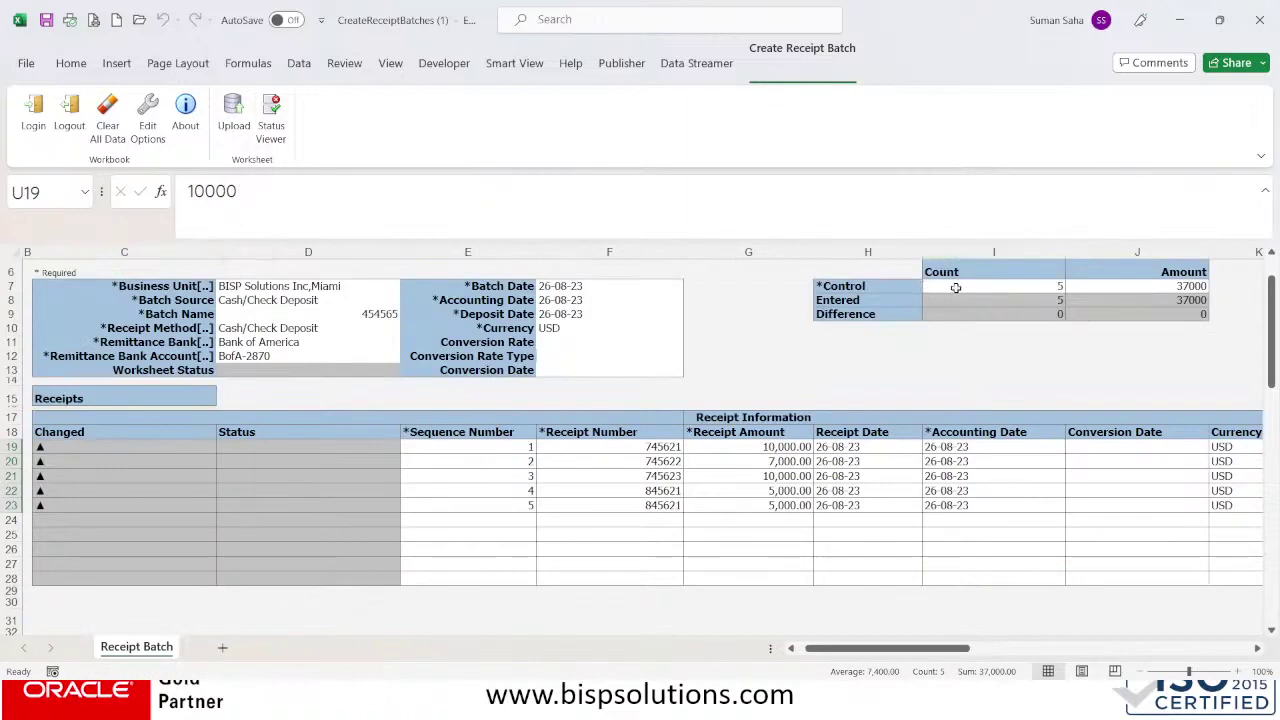
Step: Check the counts, sequence numbers, control amount, receipt sum and Reference Value cells S19:S23
{"action": "left_click_drag", "start_coordinate": [974, 289], "coordinate": [981, 315]}
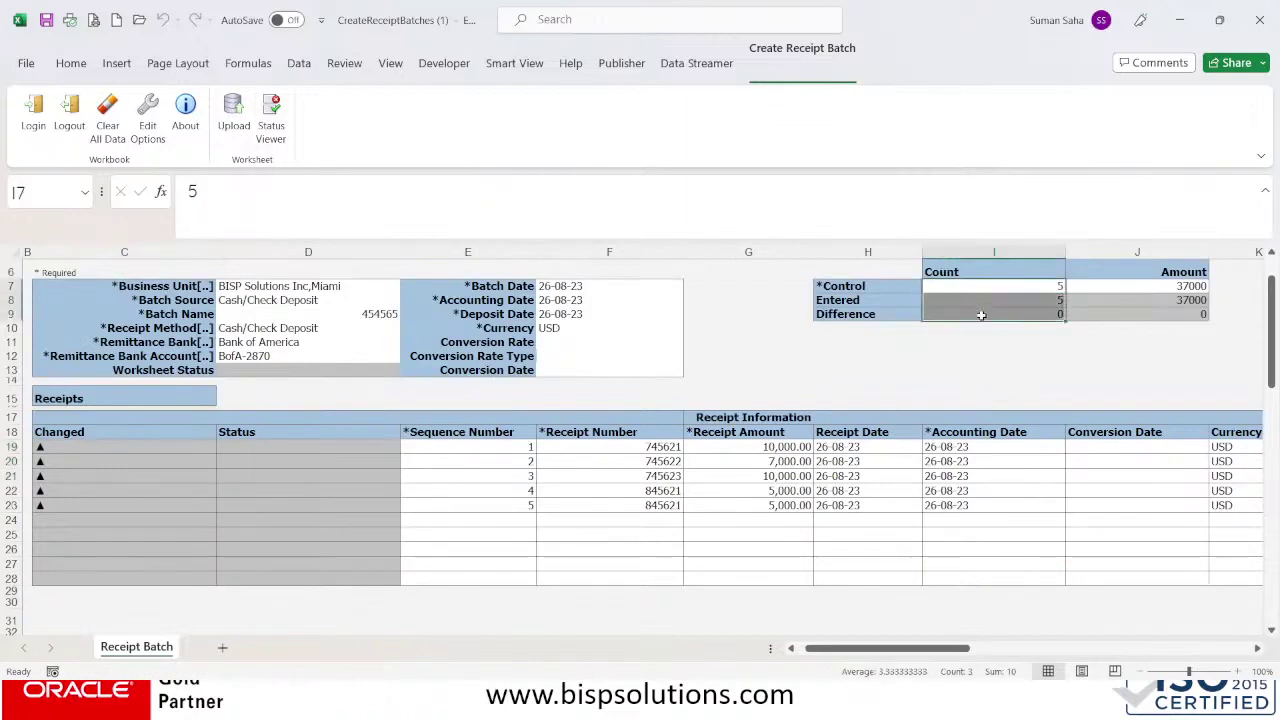
{"action": "left_click_drag", "start_coordinate": [488, 450], "coordinate": [495, 504]}
{"action": "left_click", "coordinate": [1133, 289]}
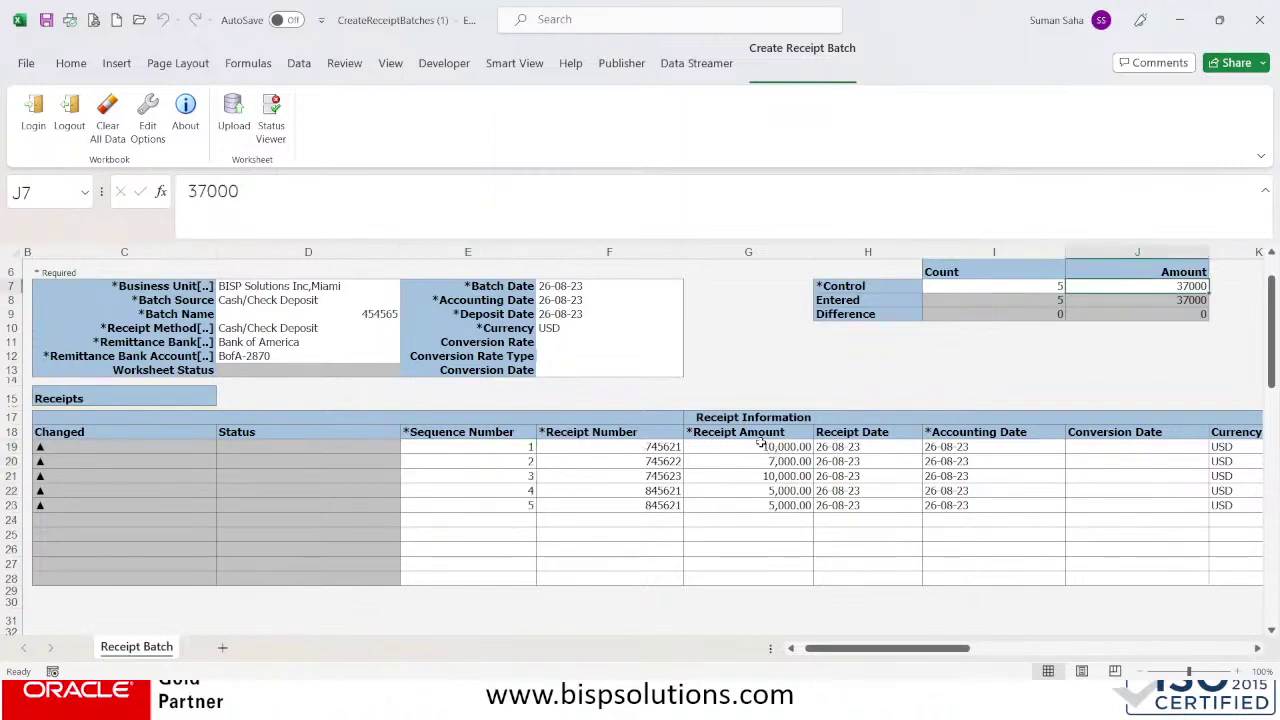
{"action": "left_click_drag", "start_coordinate": [764, 446], "coordinate": [760, 506]}
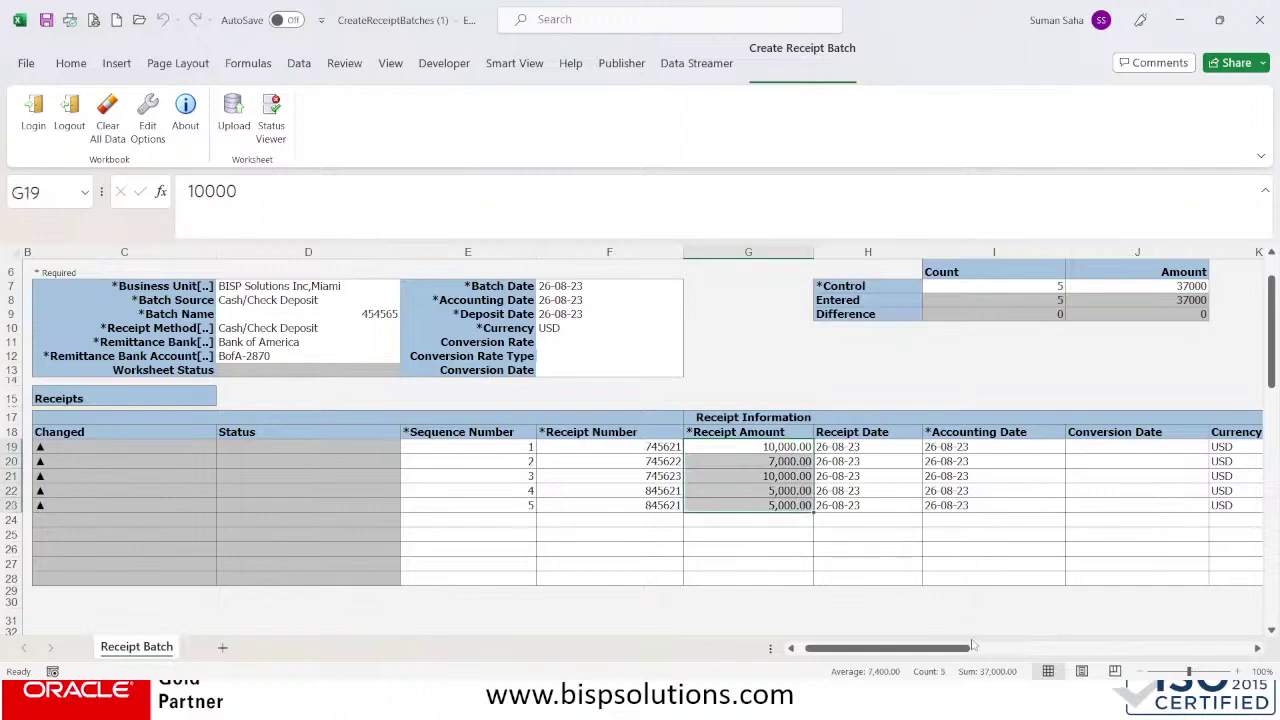
{"action": "left_click_drag", "start_coordinate": [968, 648], "coordinate": [1075, 647]}
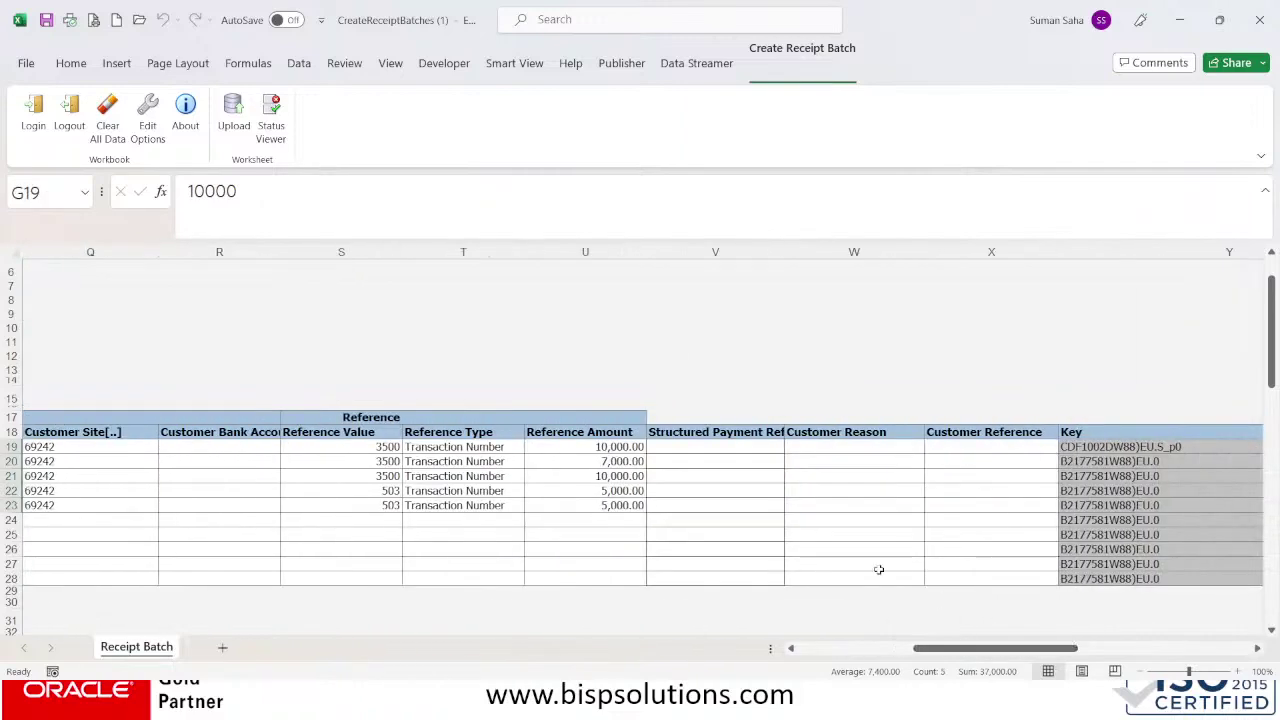
{"action": "left_click", "coordinate": [598, 459]}
{"action": "left_click_drag", "start_coordinate": [598, 455], "coordinate": [591, 499]}
{"action": "key", "text": "Escape"}
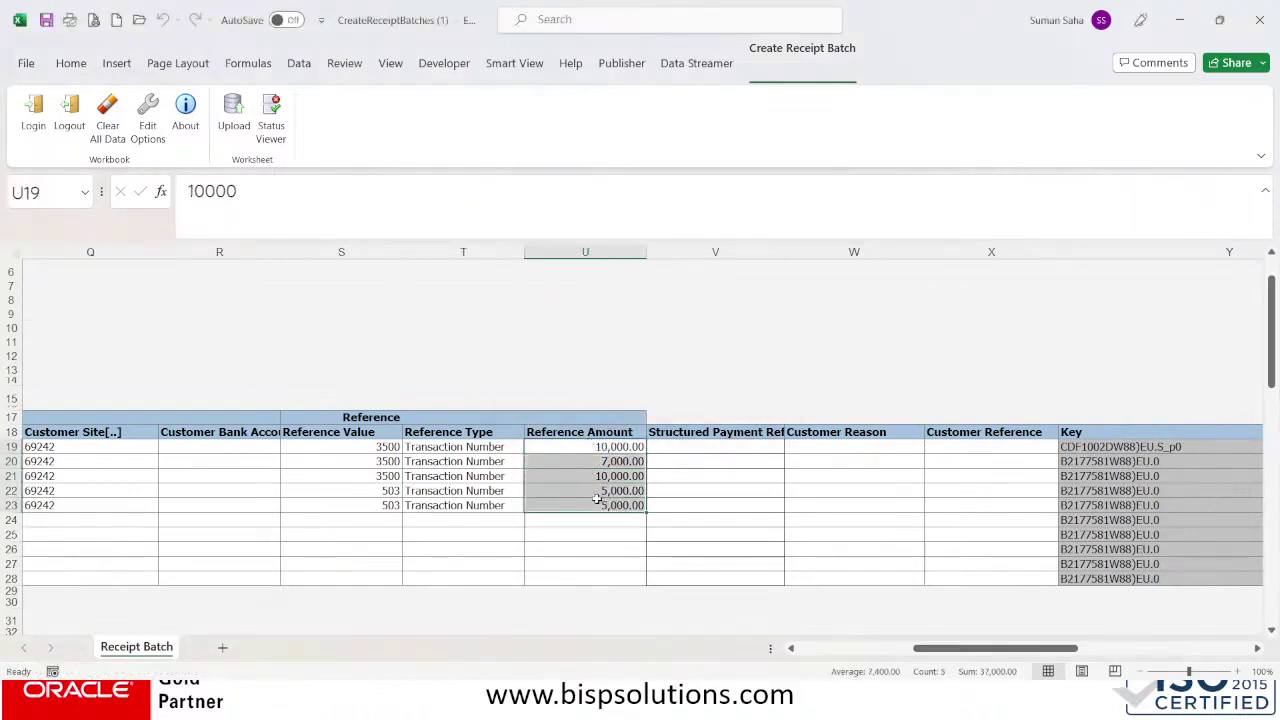
{"action": "left_click_drag", "start_coordinate": [357, 449], "coordinate": [358, 499]}
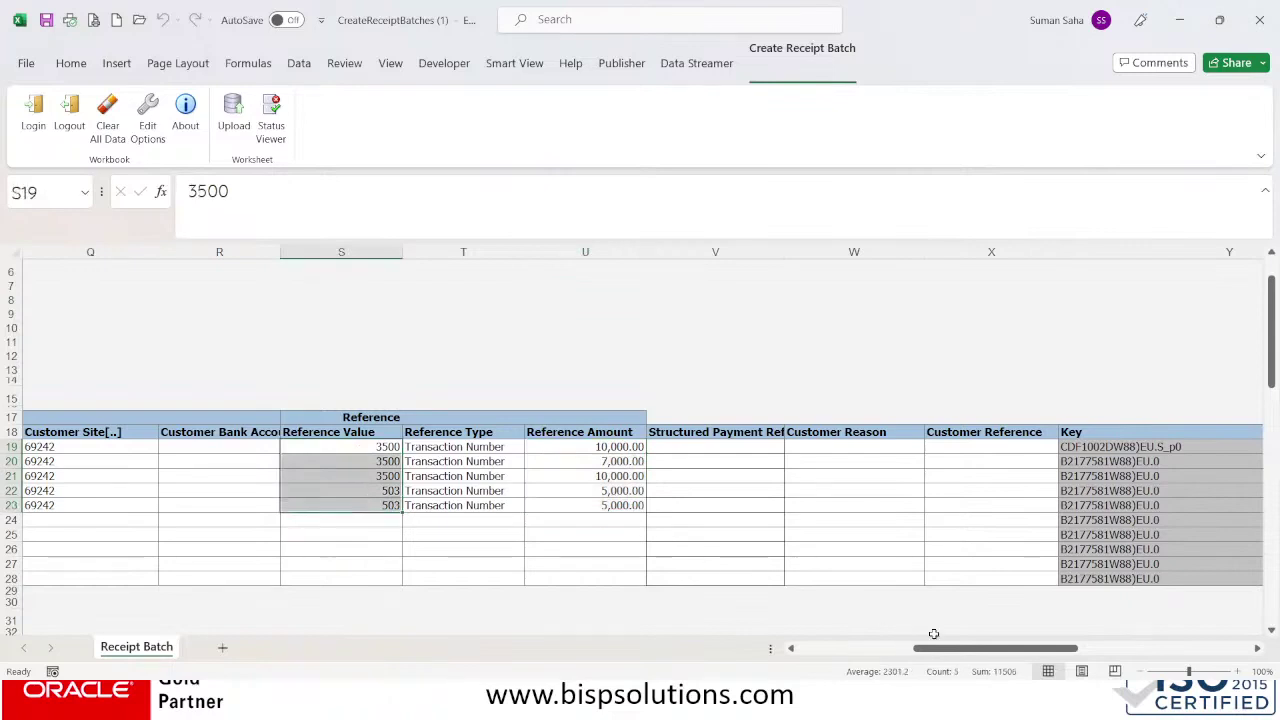
{"action": "left_click_drag", "start_coordinate": [952, 650], "coordinate": [846, 650]}
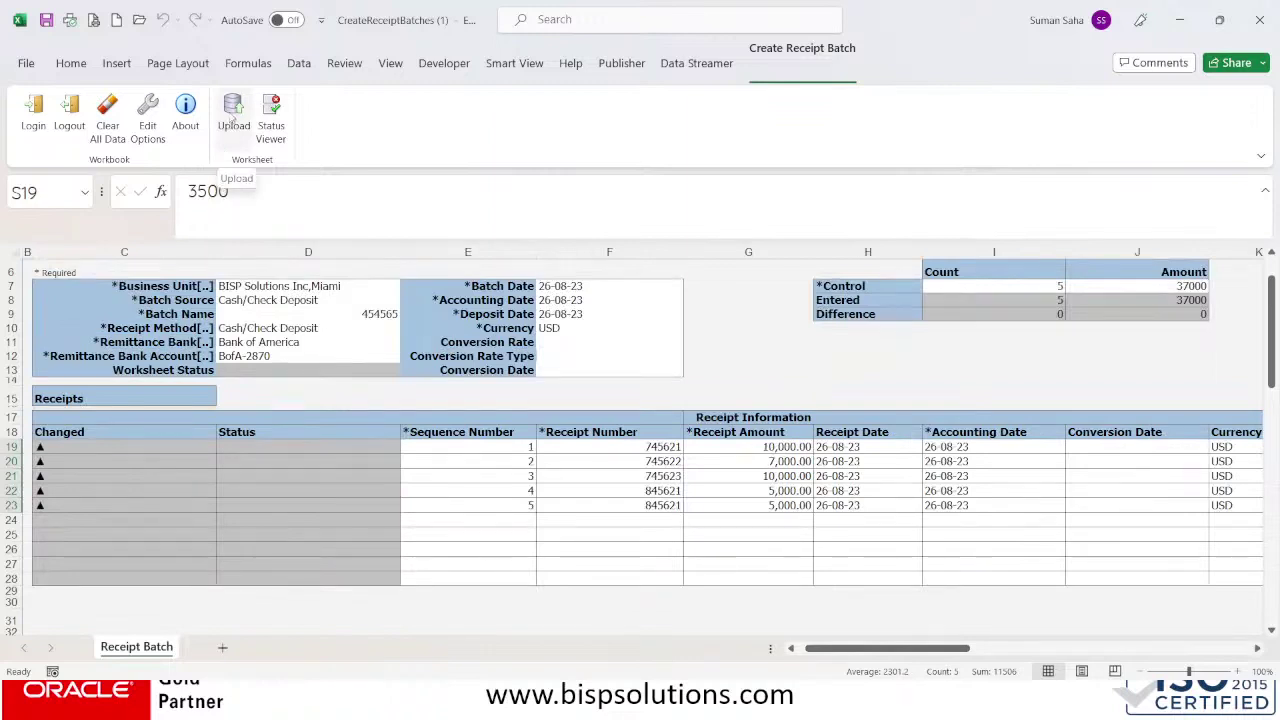
Step: Upload batch 454565 with default upload options, verify the row statuses, and switch to Chrome
{"action": "left_click", "coordinate": [230, 117]}
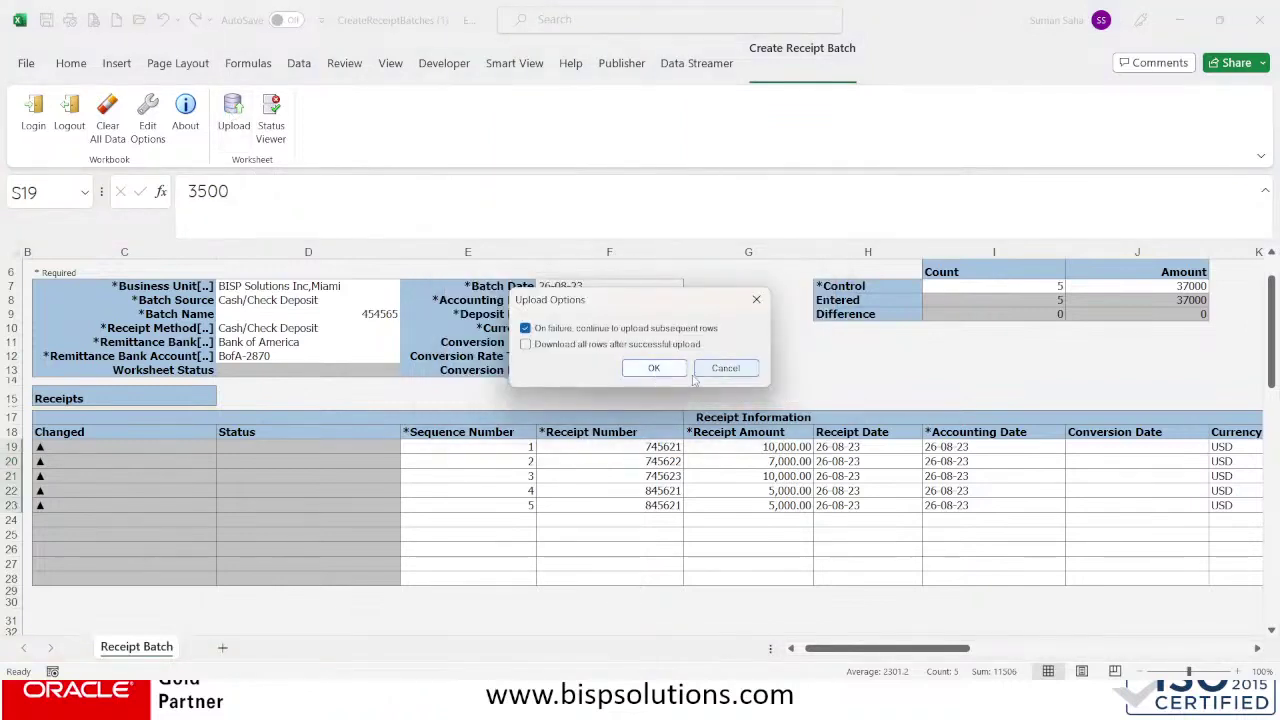
{"action": "left_click", "coordinate": [654, 369]}
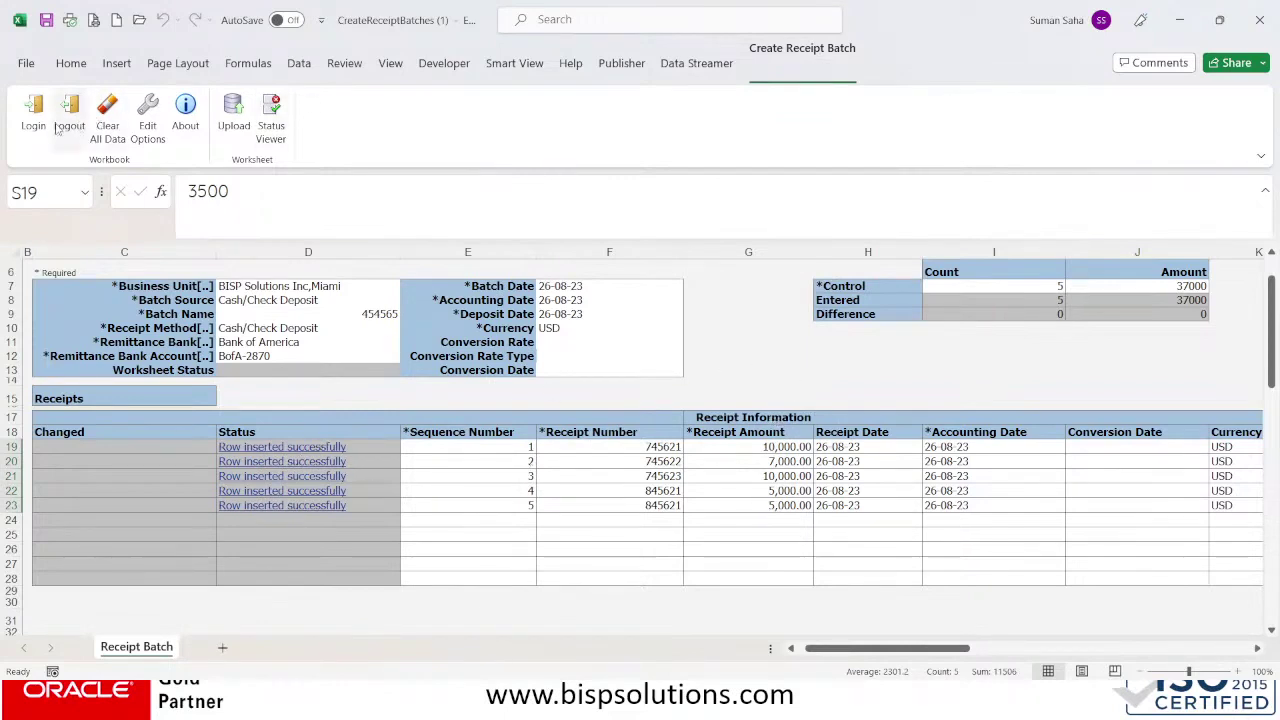
{"action": "left_click_drag", "start_coordinate": [898, 652], "coordinate": [605, 554]}
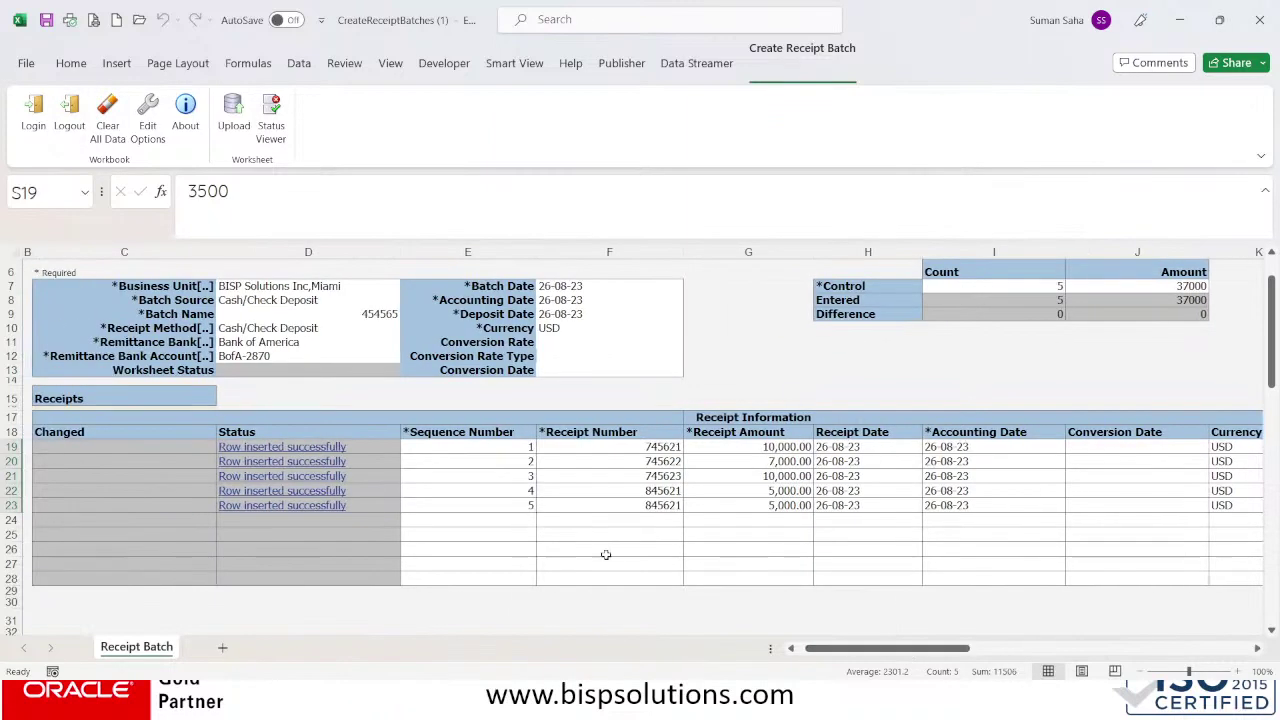
{"action": "left_click", "coordinate": [295, 313]}
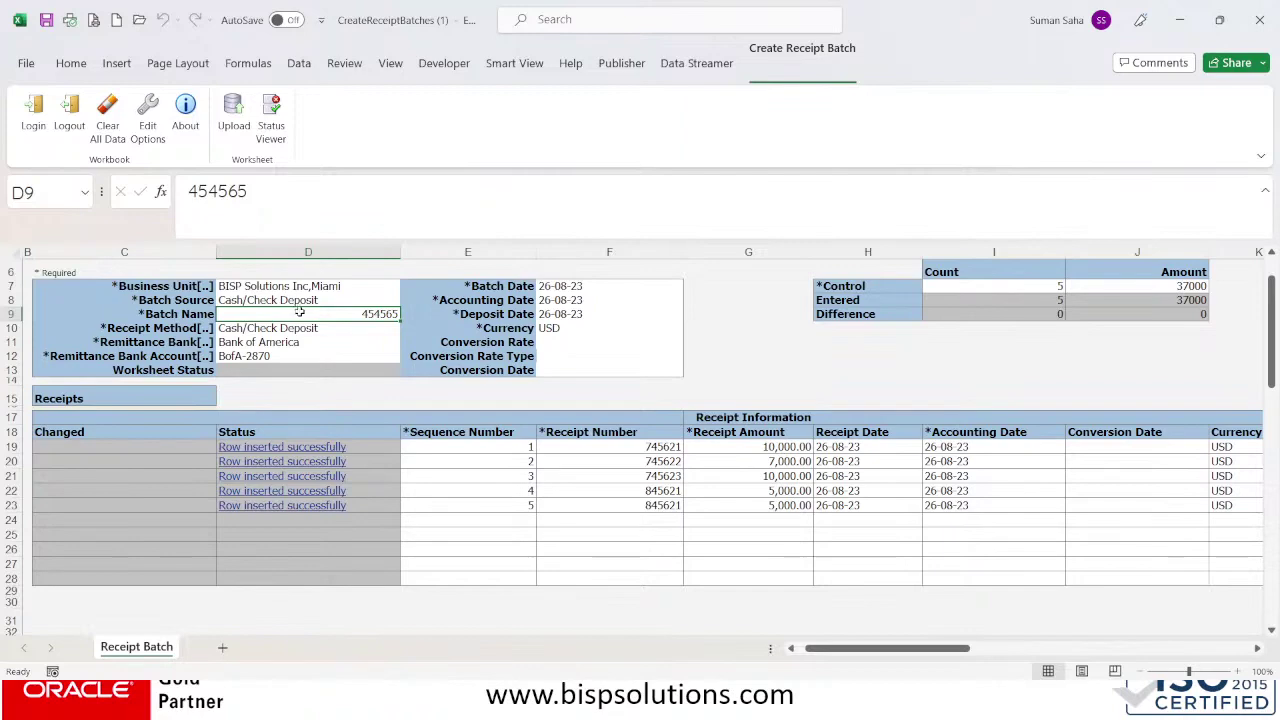
{"action": "key", "text": "alt+Tab"}
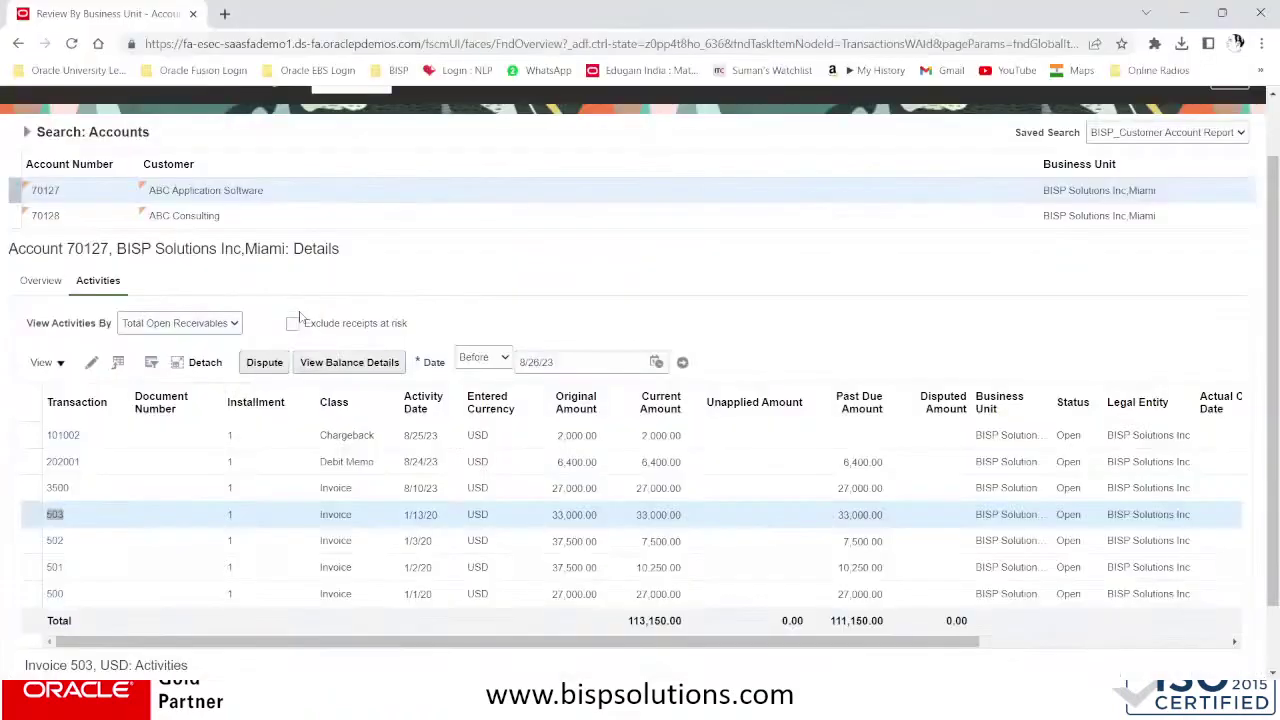
Step: Go to Receipts-Accounts Receivable through Favorites' Receivable Work Area to see batch 454565
{"action": "scroll", "coordinate": [966, 283], "scroll_direction": "up", "scroll_amount": 1}
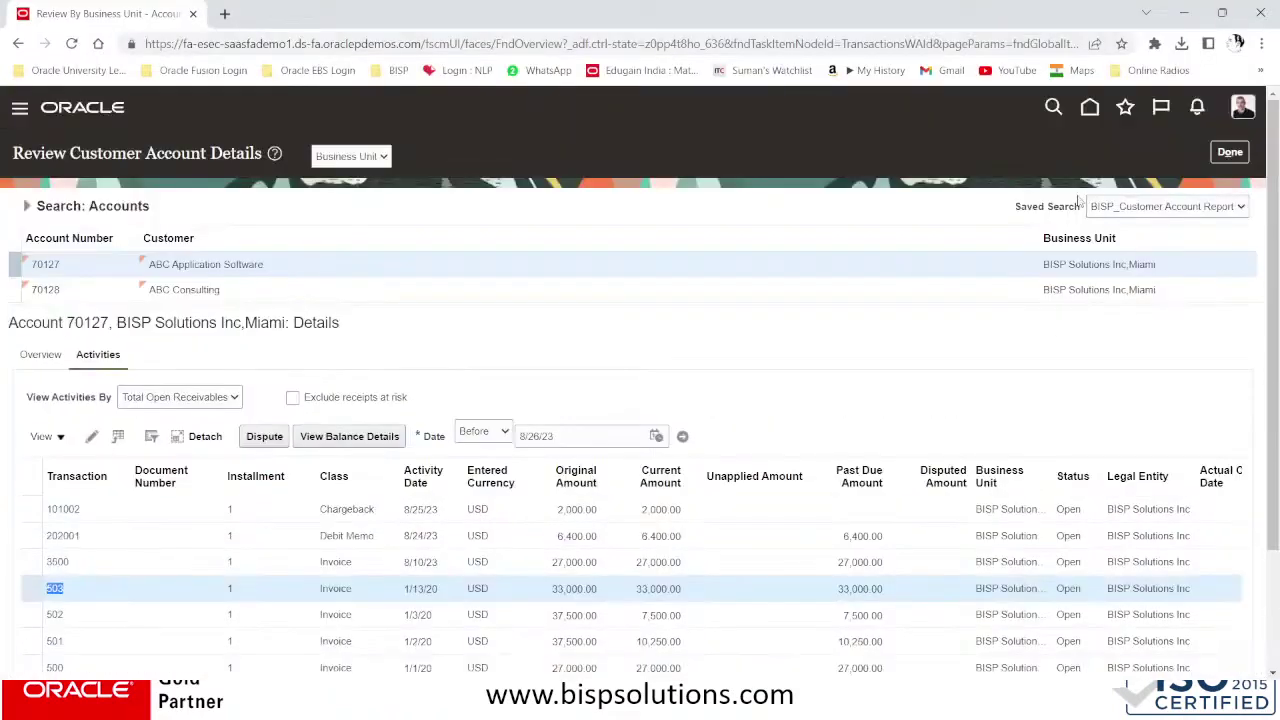
{"action": "left_click", "coordinate": [1126, 108]}
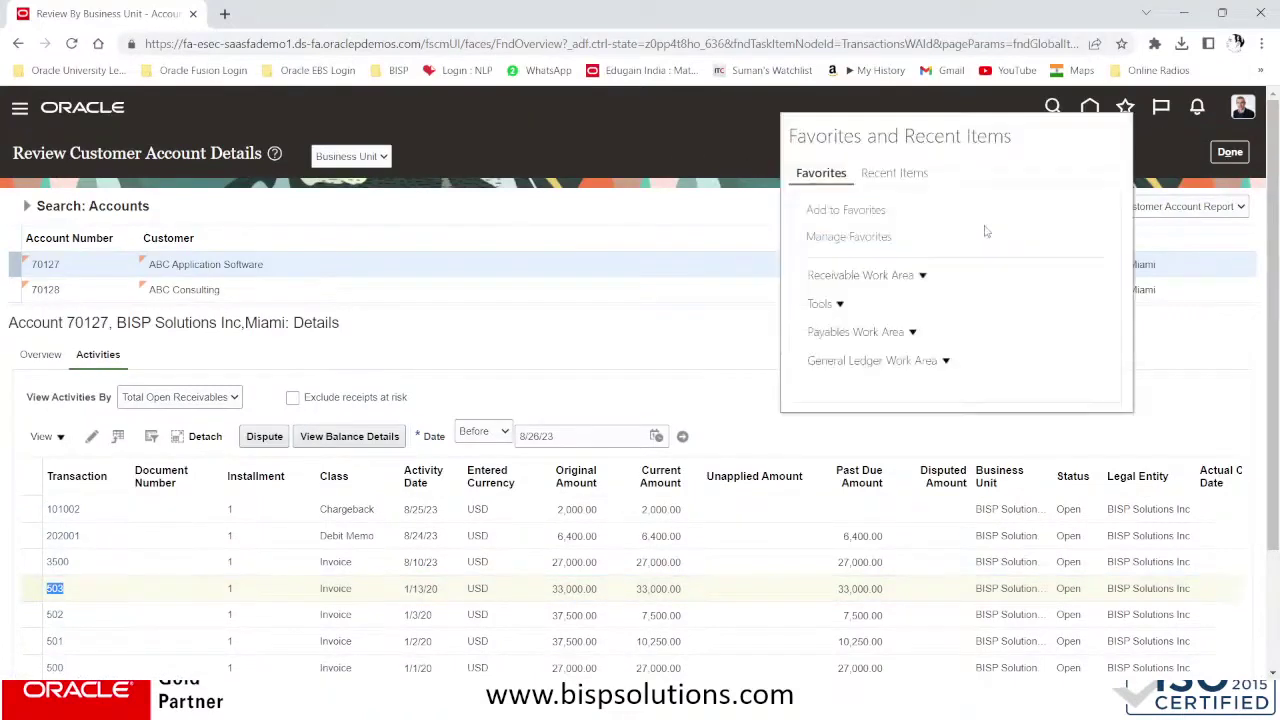
{"action": "left_click", "coordinate": [868, 275]}
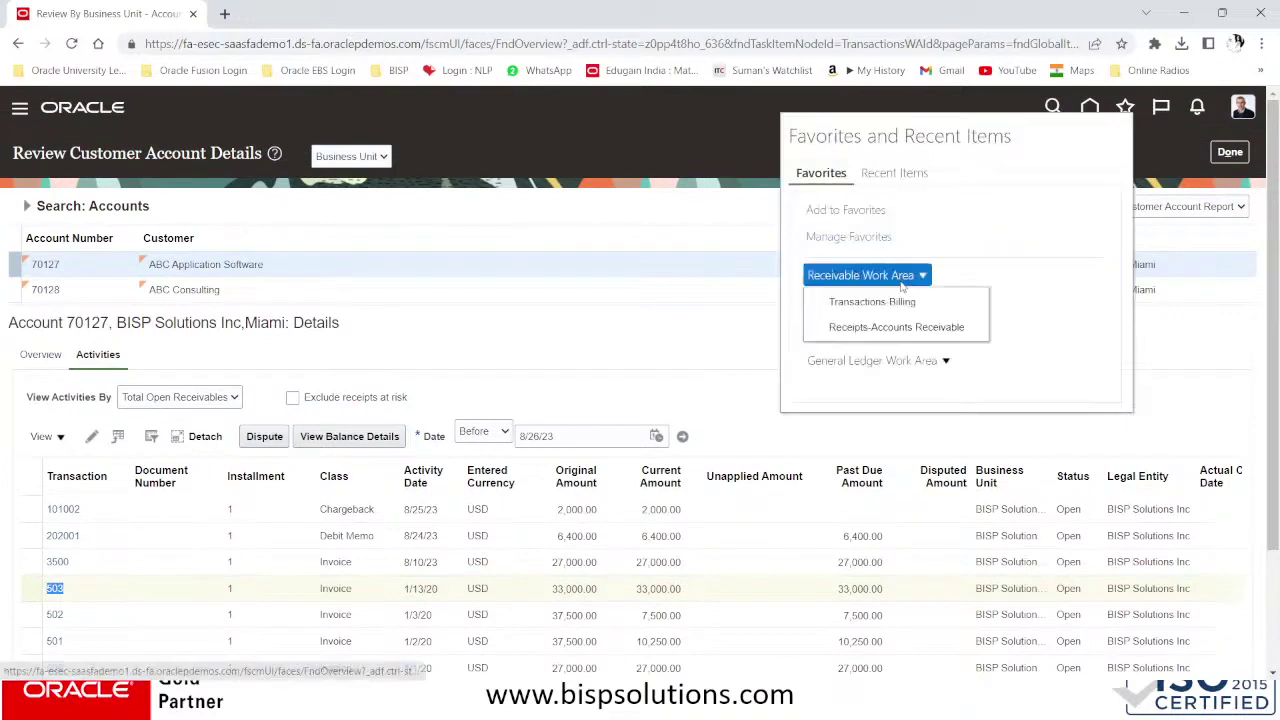
{"action": "left_click", "coordinate": [868, 327]}
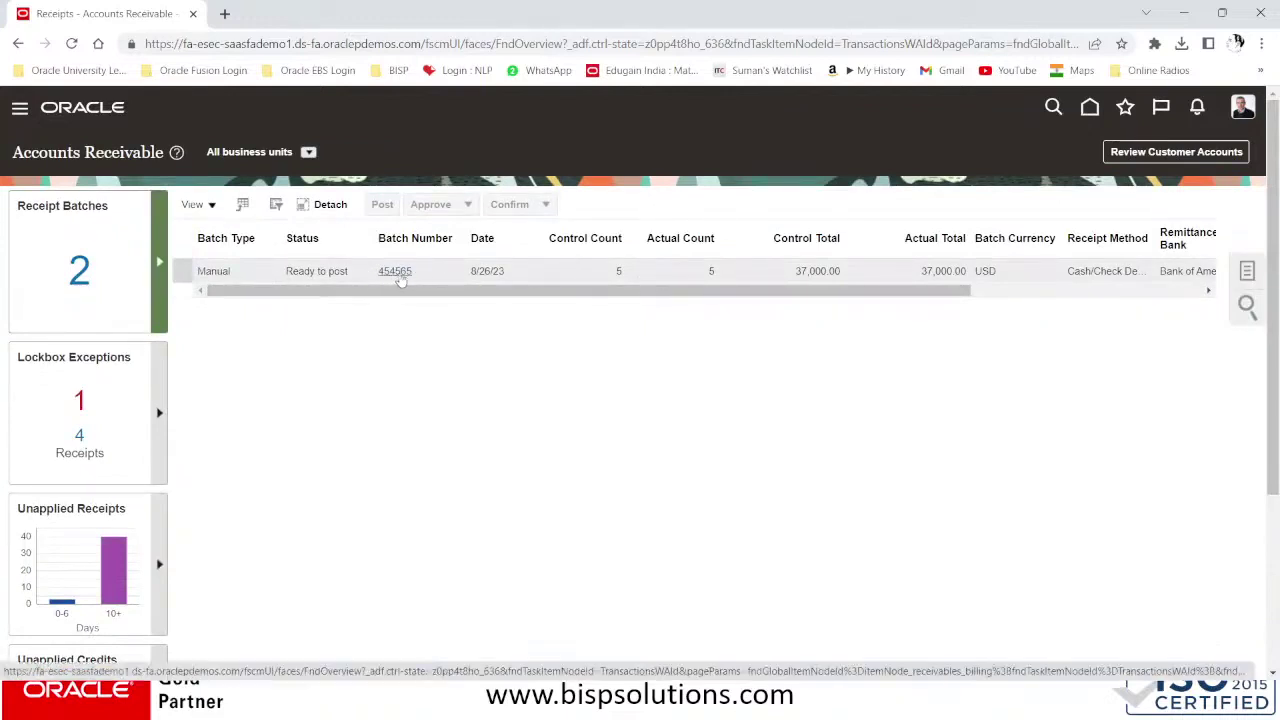
Step: Open receipt batch 454565 and scroll through its review page
{"action": "left_click", "coordinate": [399, 272]}
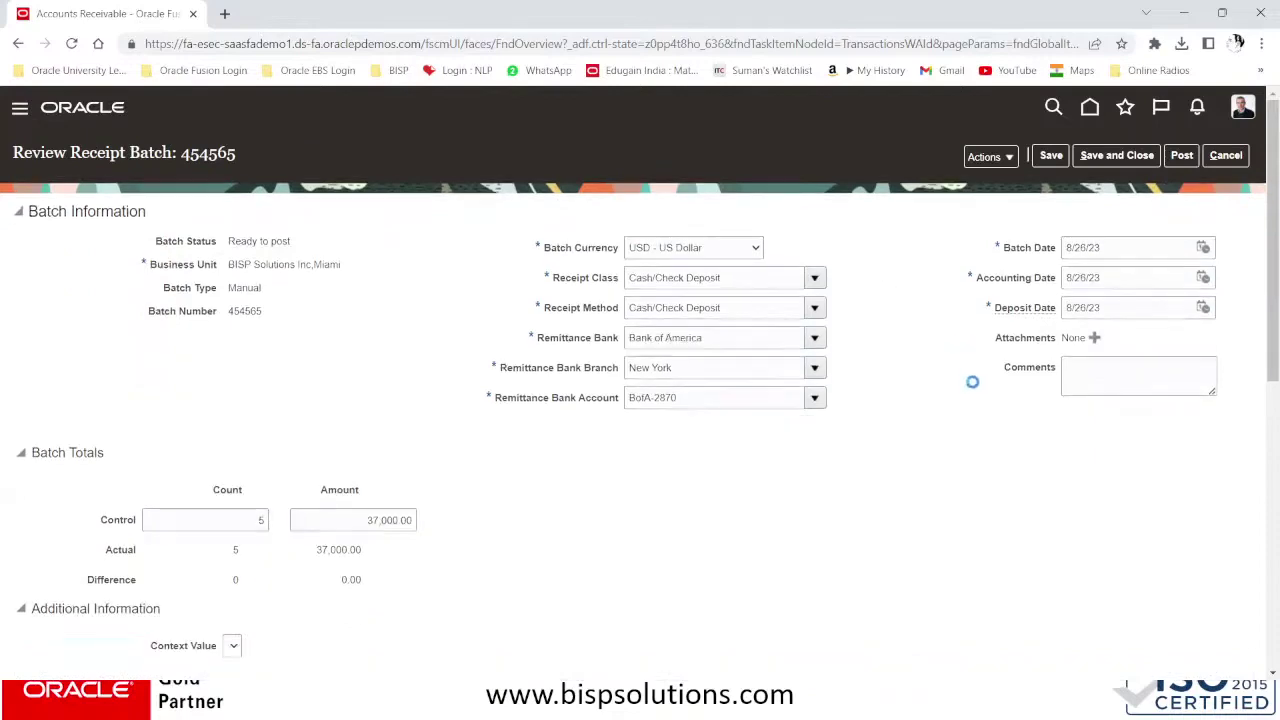
{"action": "scroll", "coordinate": [971, 380], "scroll_direction": "down", "scroll_amount": 4}
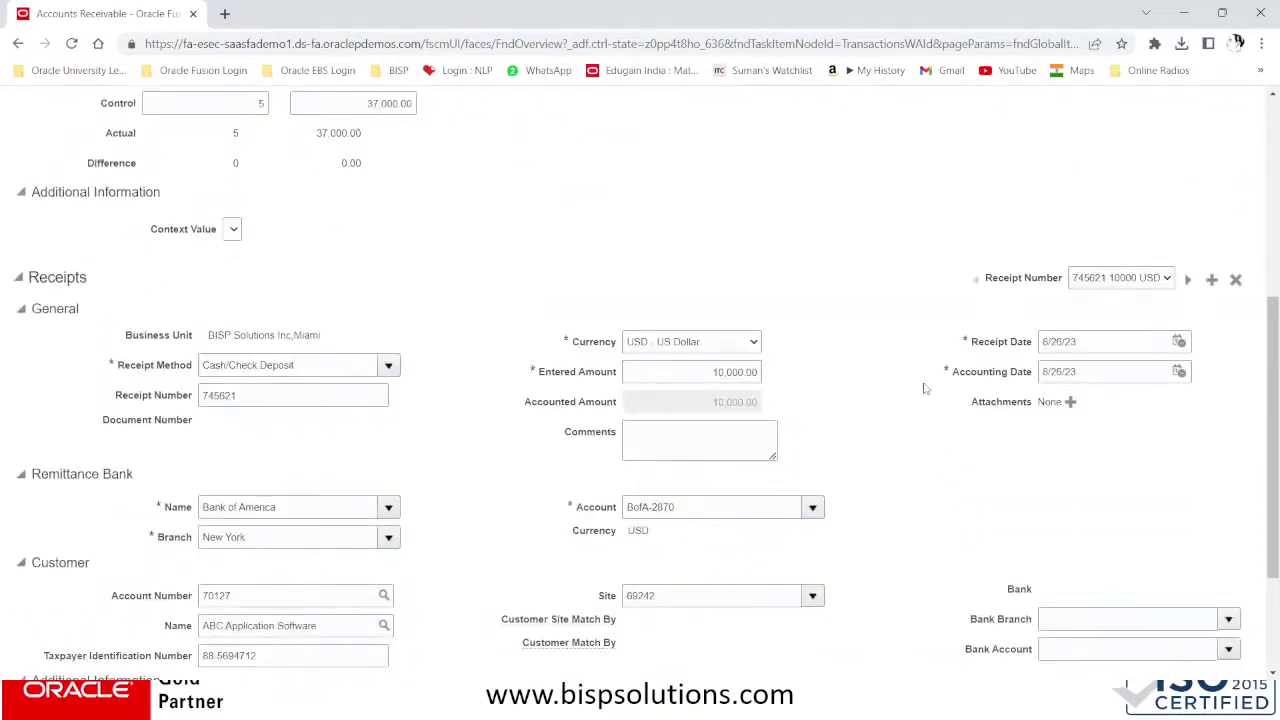
{"action": "scroll", "coordinate": [925, 388], "scroll_direction": "down", "scroll_amount": 2}
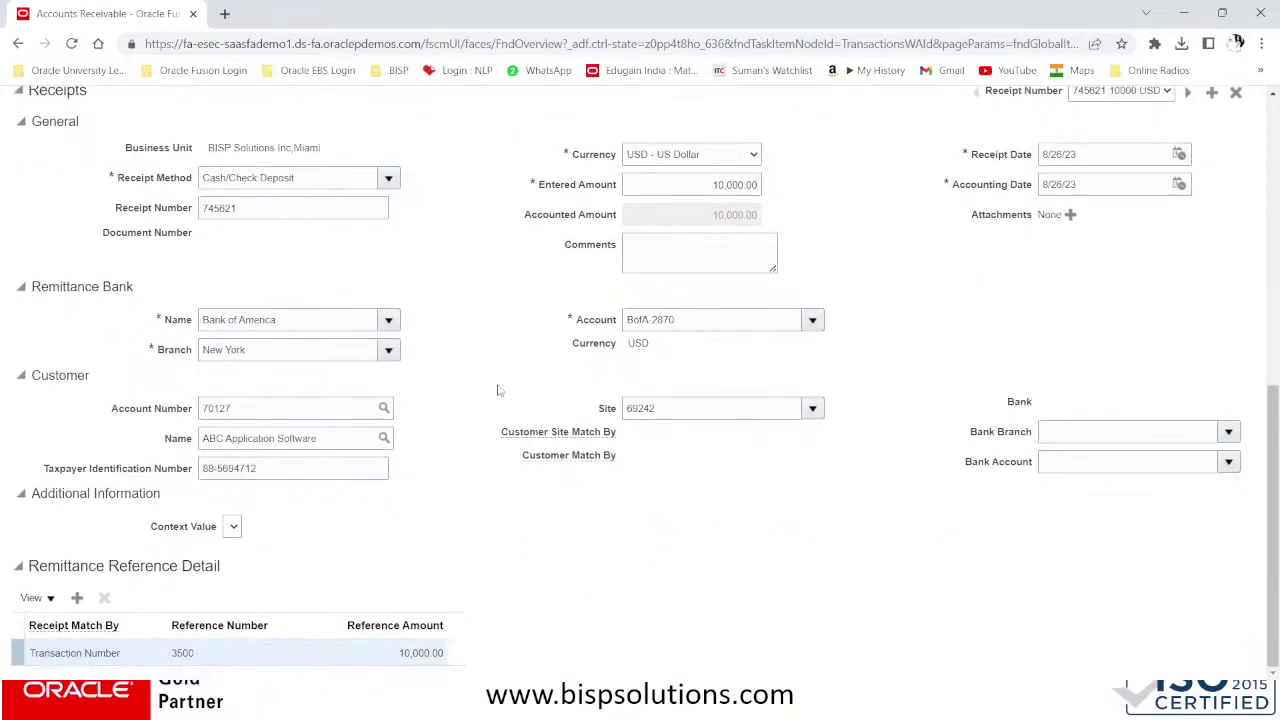
{"action": "scroll", "coordinate": [500, 390], "scroll_direction": "up", "scroll_amount": 3}
{"action": "scroll", "coordinate": [505, 389], "scroll_direction": "down", "scroll_amount": 2}
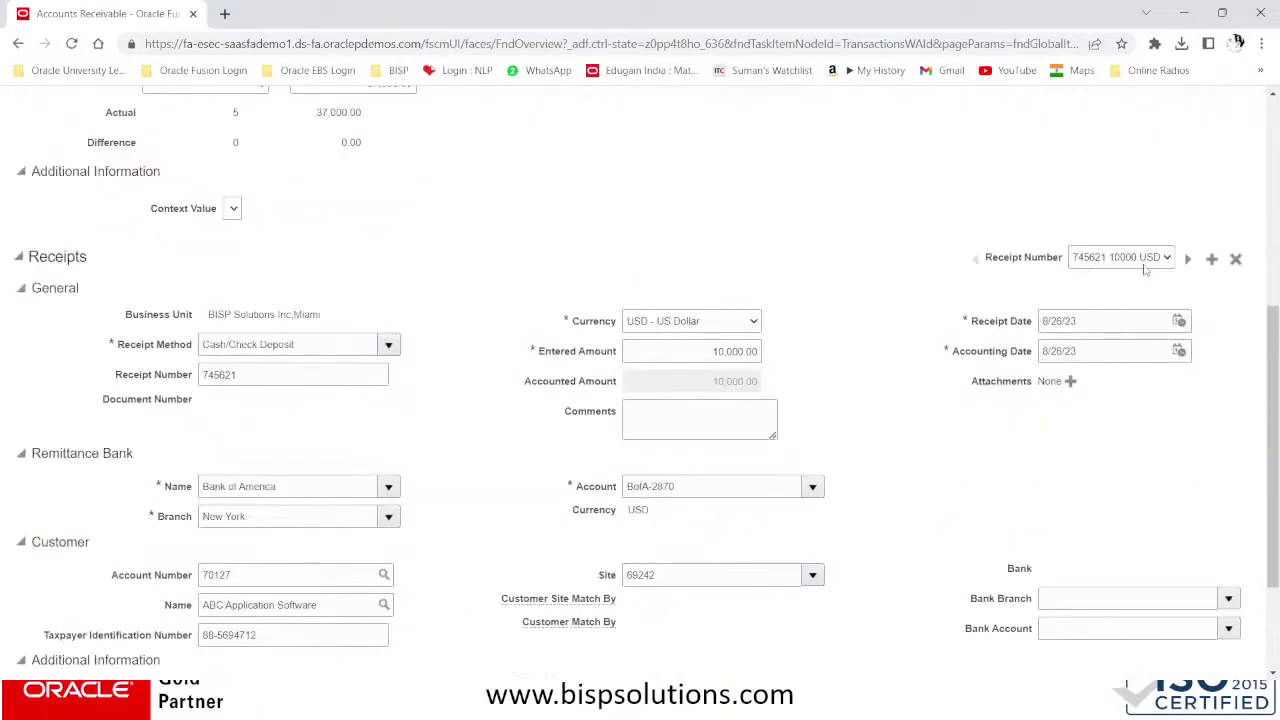
{"action": "left_click", "coordinate": [1147, 262]}
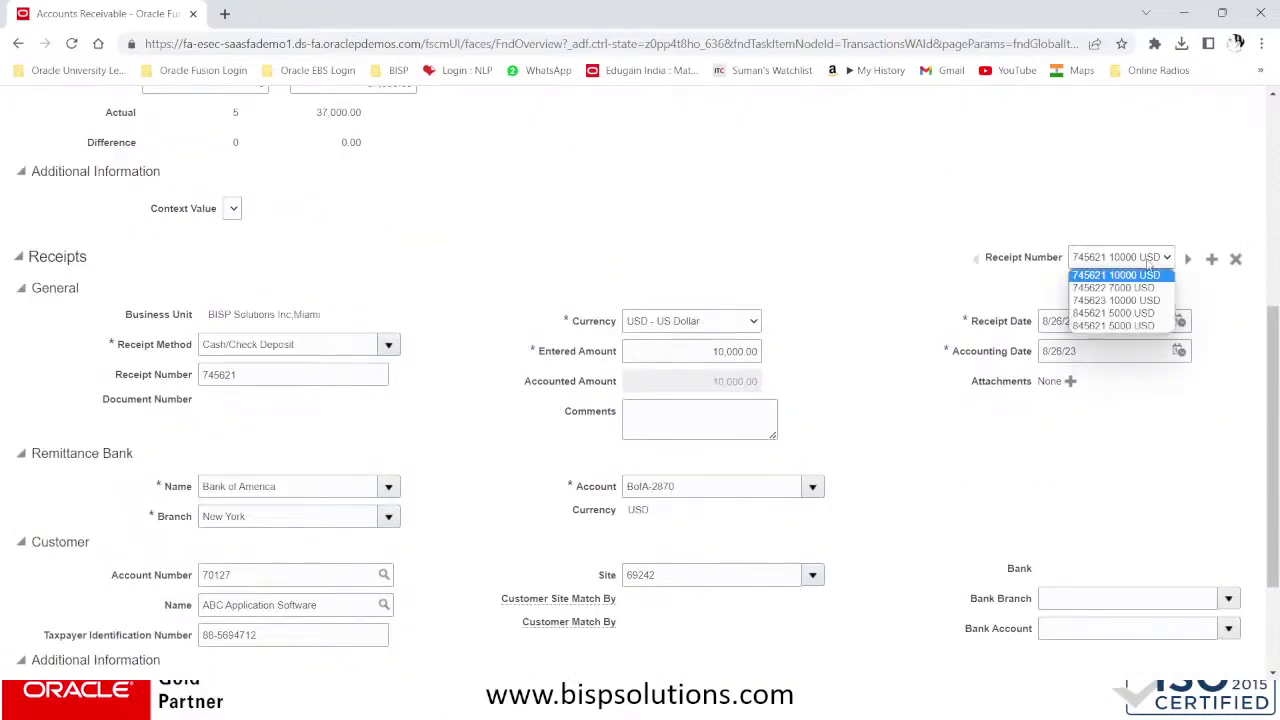
{"action": "left_click", "coordinate": [1101, 289]}
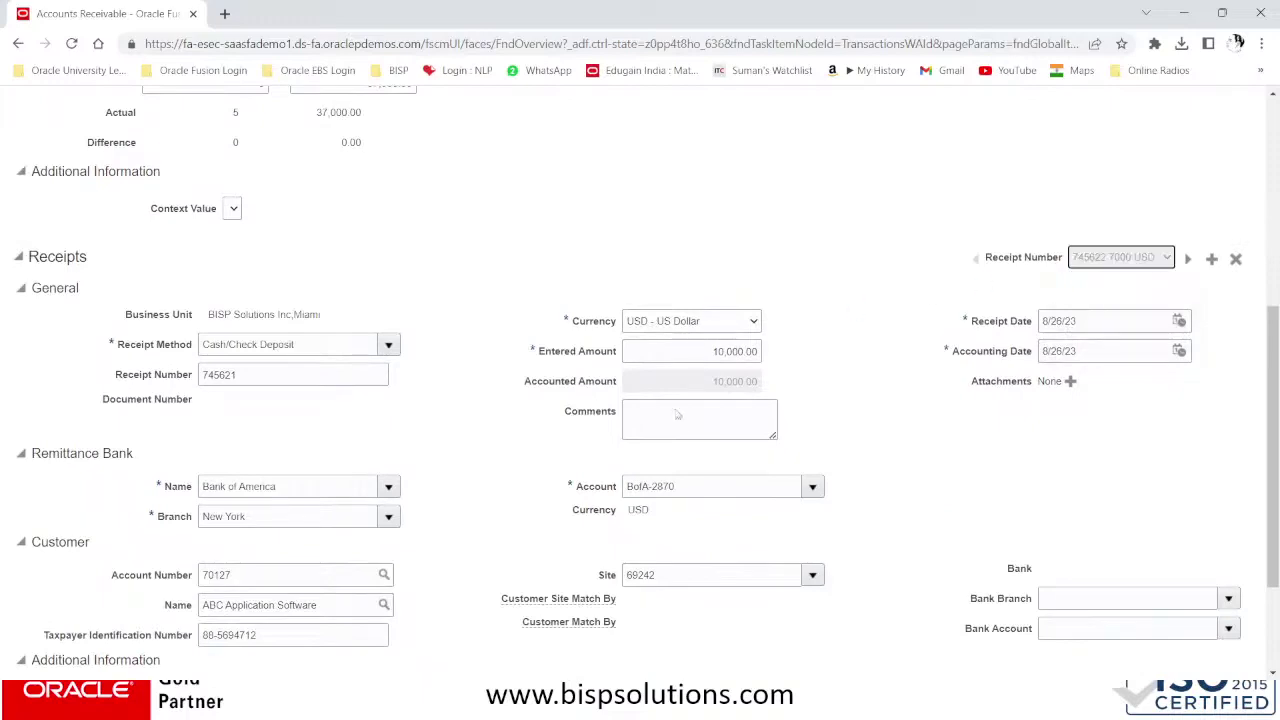
{"action": "scroll", "coordinate": [293, 607], "scroll_direction": "down", "scroll_amount": 2}
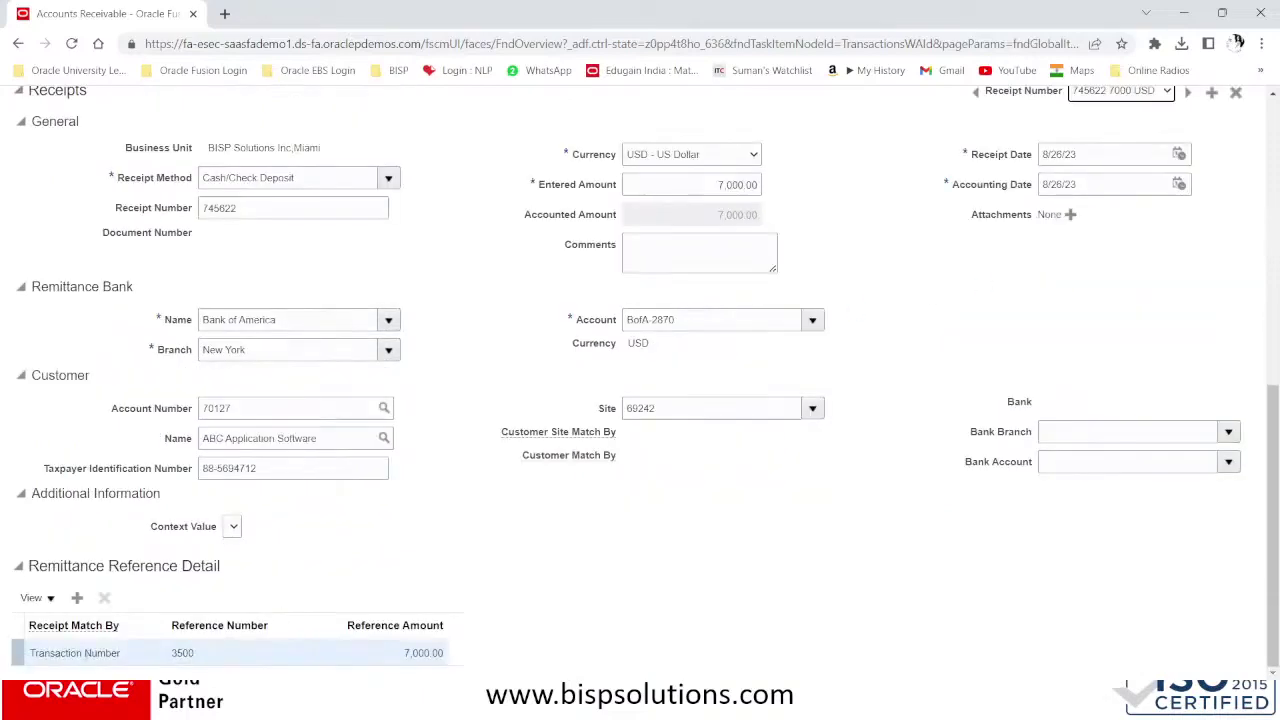
{"action": "scroll", "coordinate": [153, 655], "scroll_direction": "up", "scroll_amount": 3}
{"action": "left_click", "coordinate": [1125, 424]}
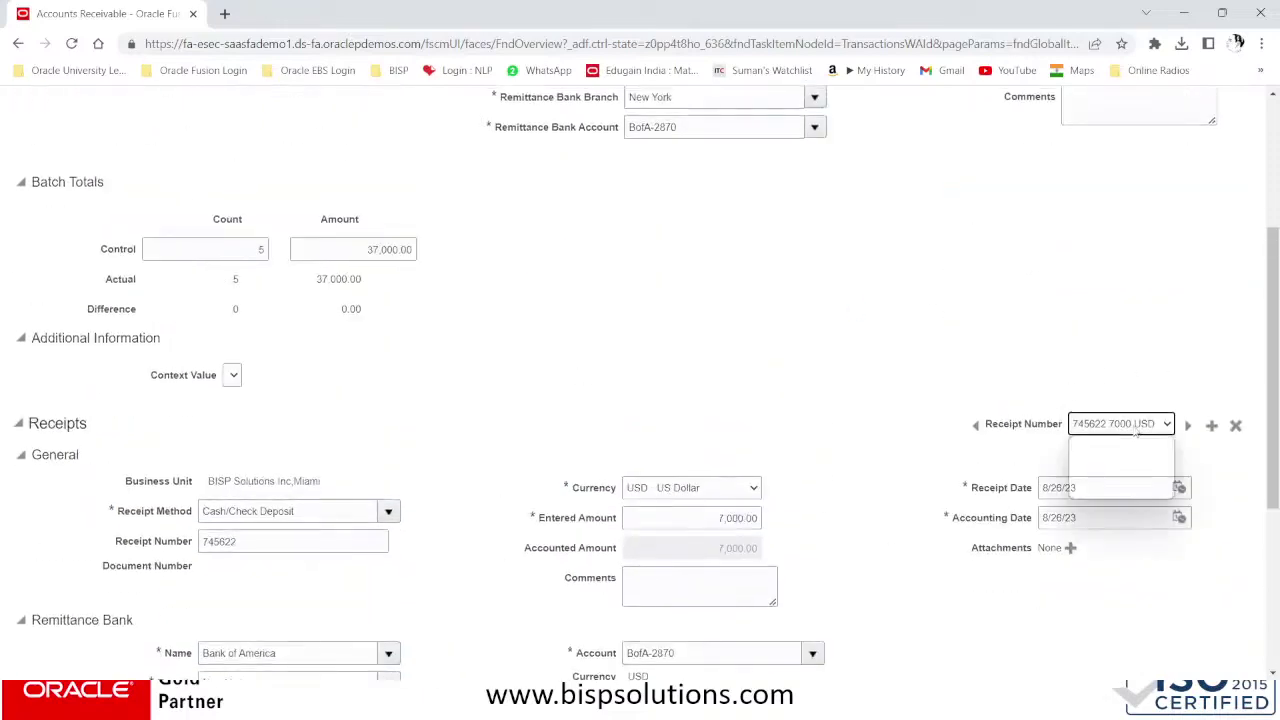
{"action": "left_click", "coordinate": [1113, 467]}
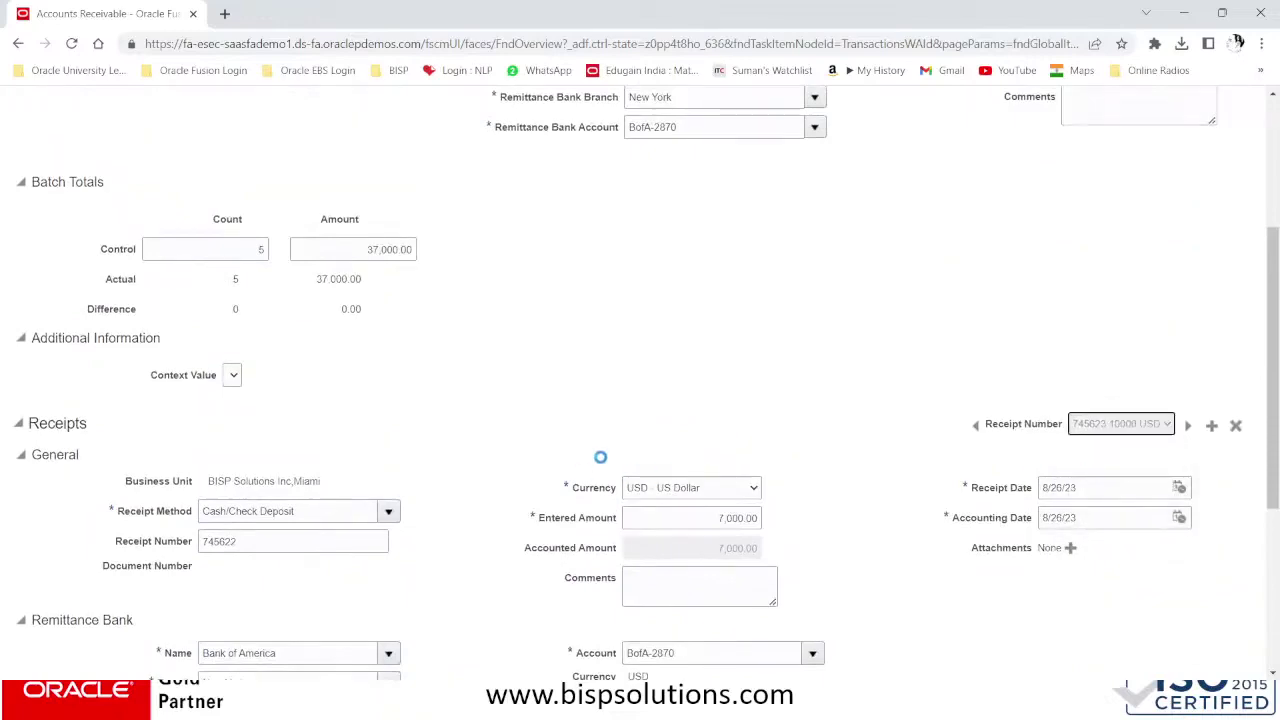
{"action": "scroll", "coordinate": [112, 660], "scroll_direction": "down", "scroll_amount": 4}
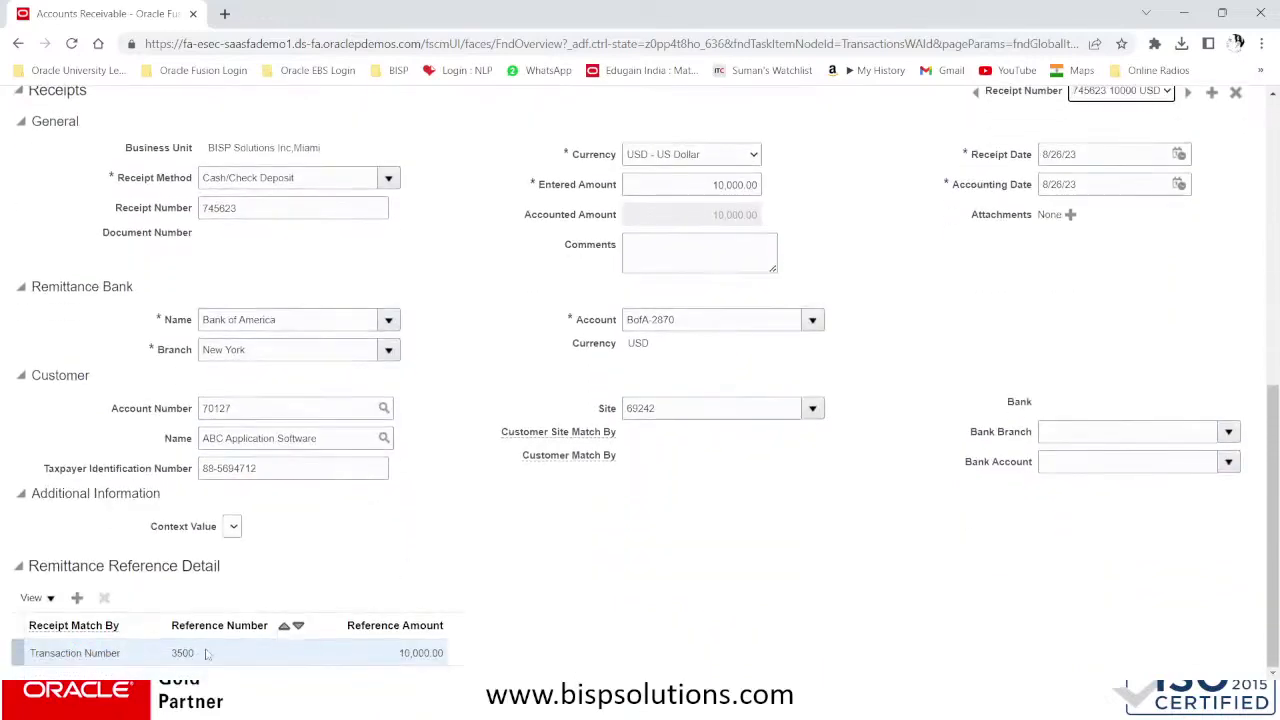
{"action": "scroll", "coordinate": [493, 606], "scroll_direction": "up", "scroll_amount": 3}
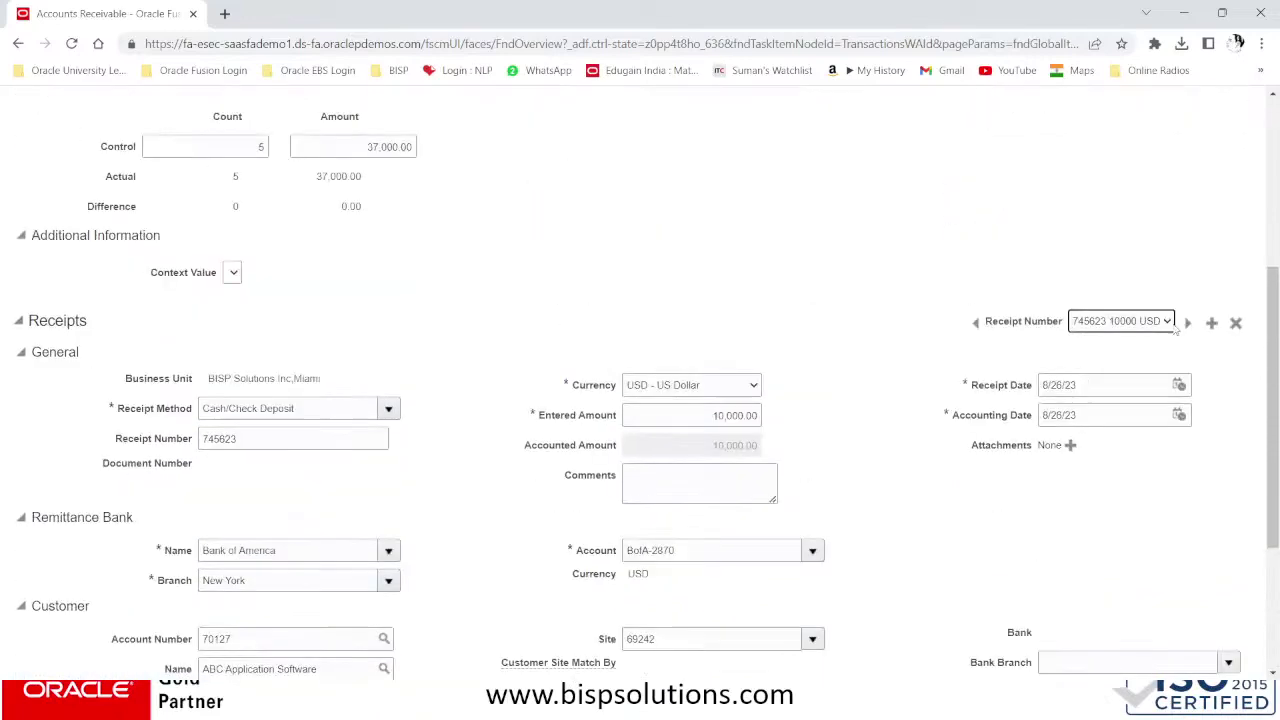
{"action": "left_click", "coordinate": [1157, 341]}
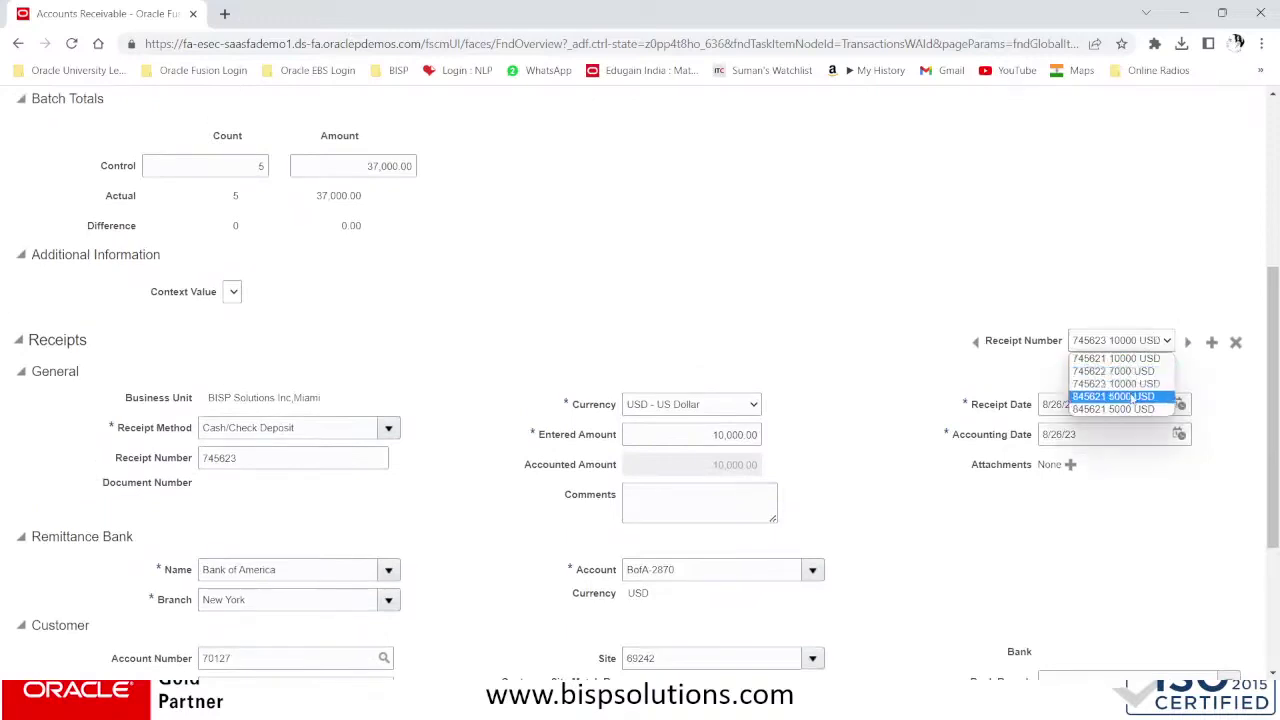
{"action": "left_click", "coordinate": [1115, 396]}
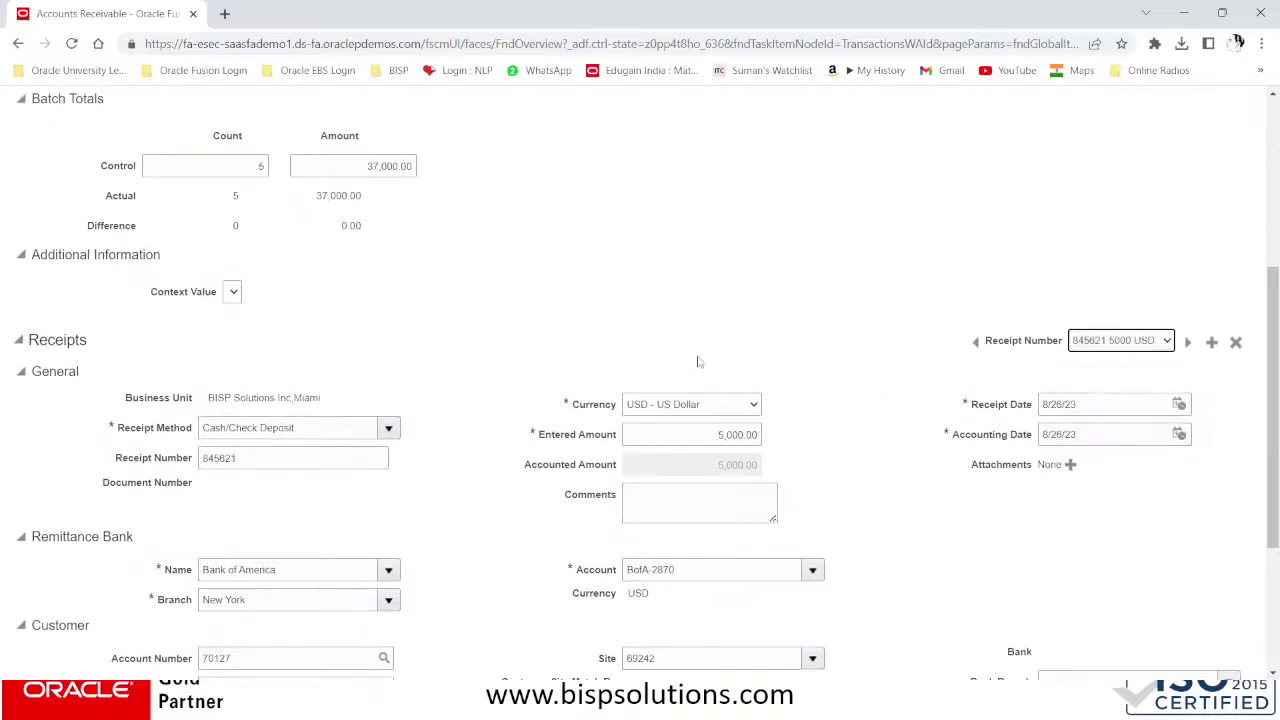
{"action": "scroll", "coordinate": [697, 360], "scroll_direction": "down", "scroll_amount": 3}
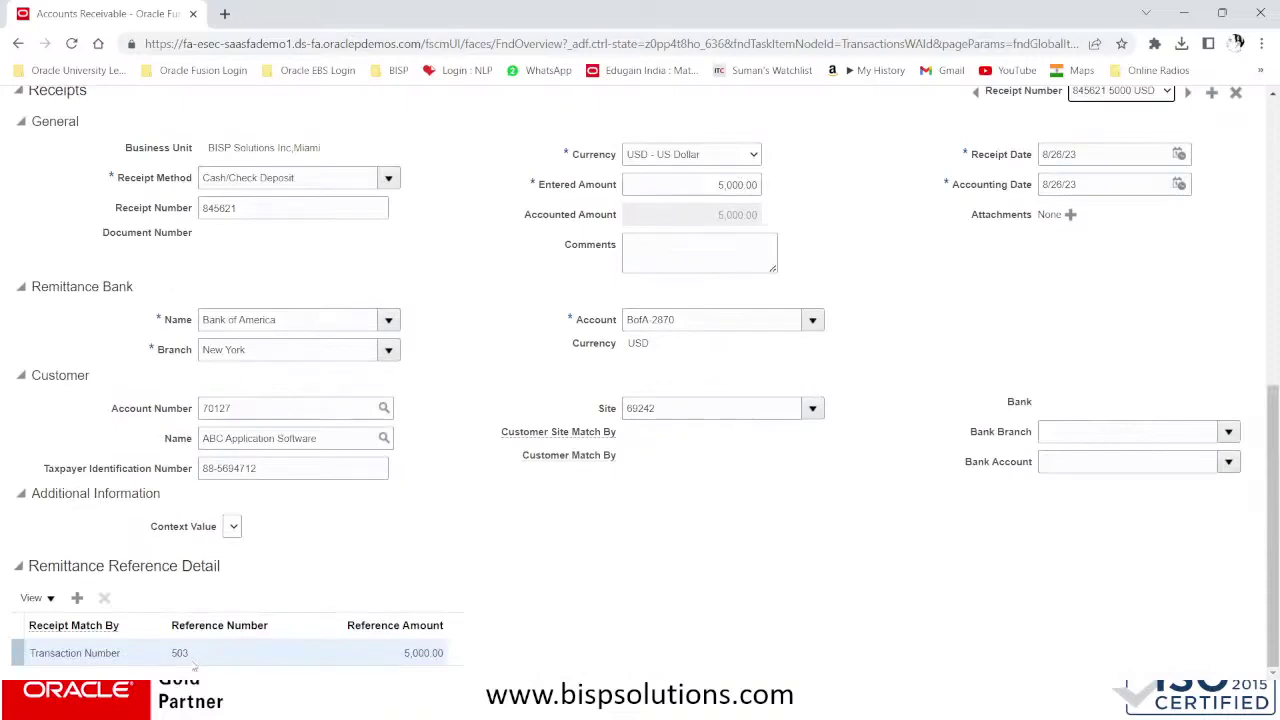
{"action": "scroll", "coordinate": [1150, 333], "scroll_direction": "up", "scroll_amount": 3}
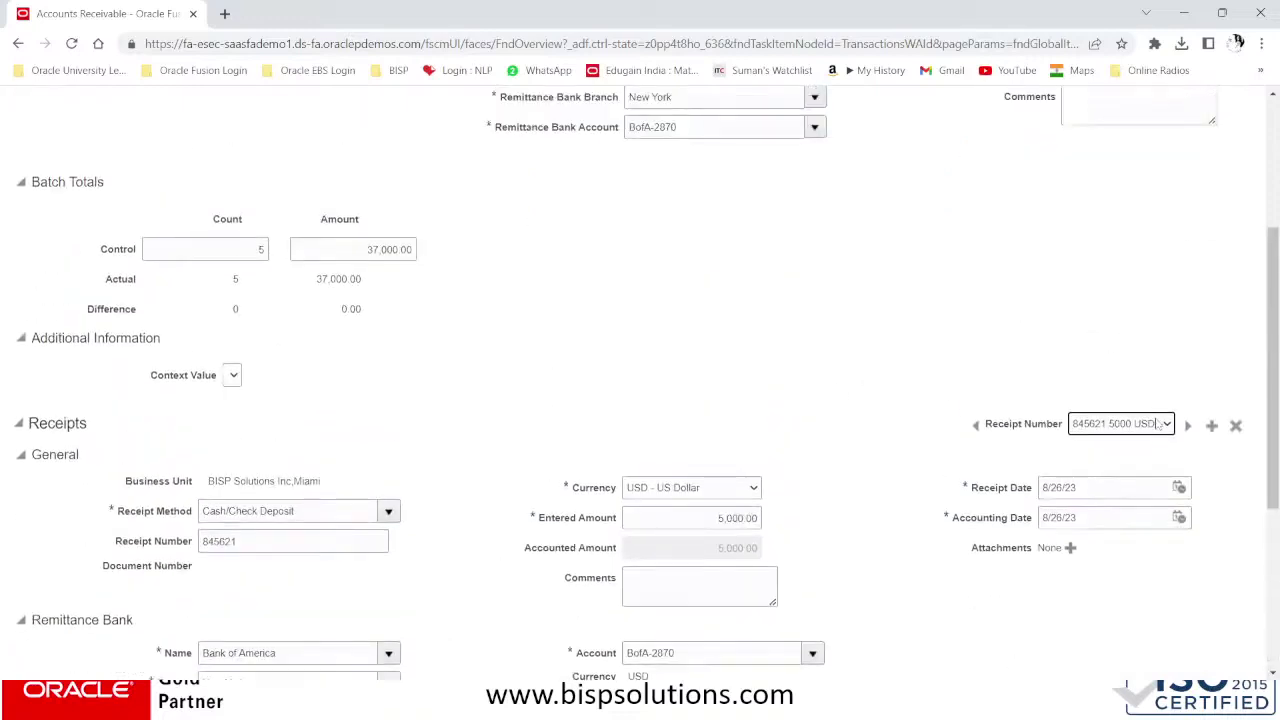
{"action": "left_click", "coordinate": [1158, 424]}
{"action": "left_click", "coordinate": [1129, 493]}
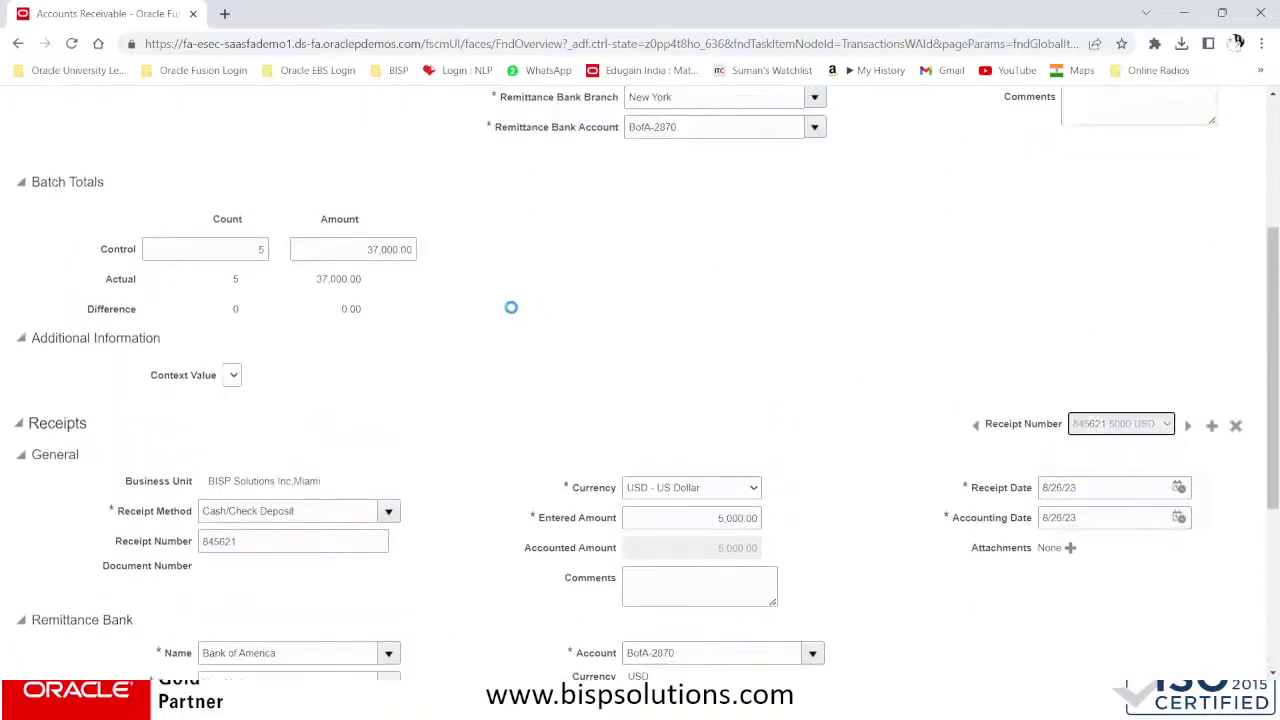
{"action": "scroll", "coordinate": [366, 468], "scroll_direction": "down", "scroll_amount": 3}
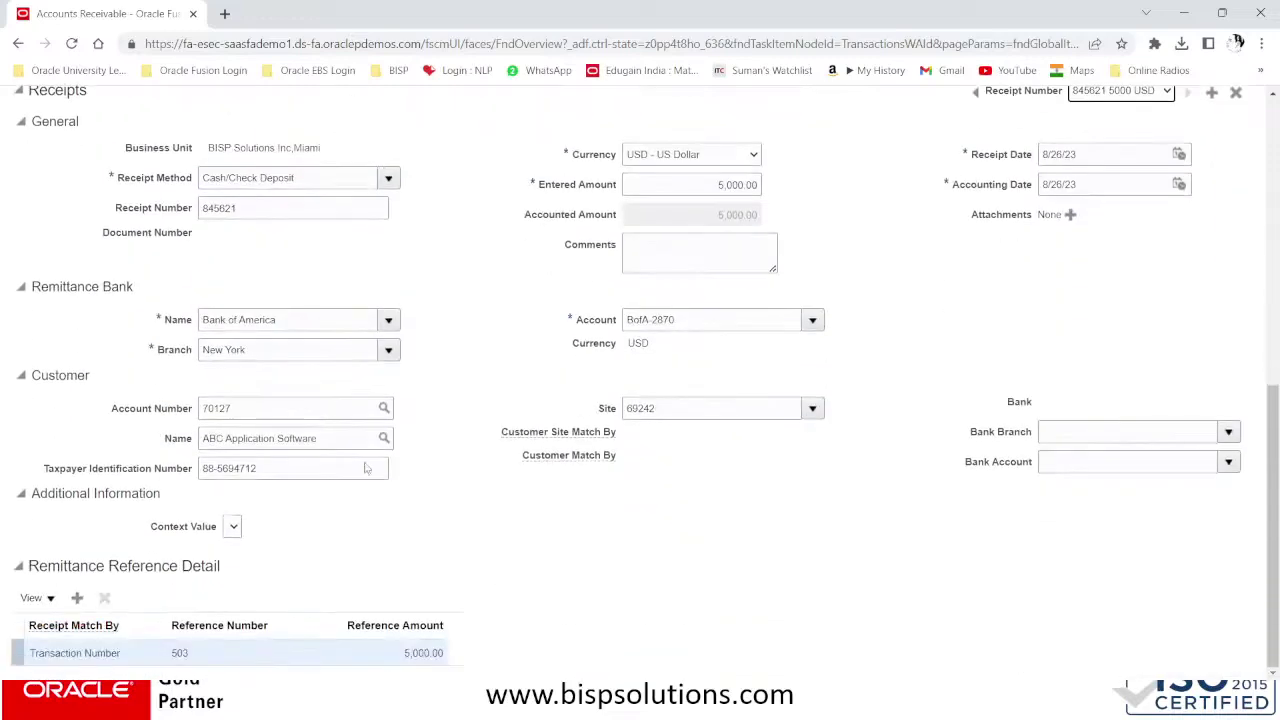
{"action": "scroll", "coordinate": [632, 466], "scroll_direction": "up", "scroll_amount": 4}
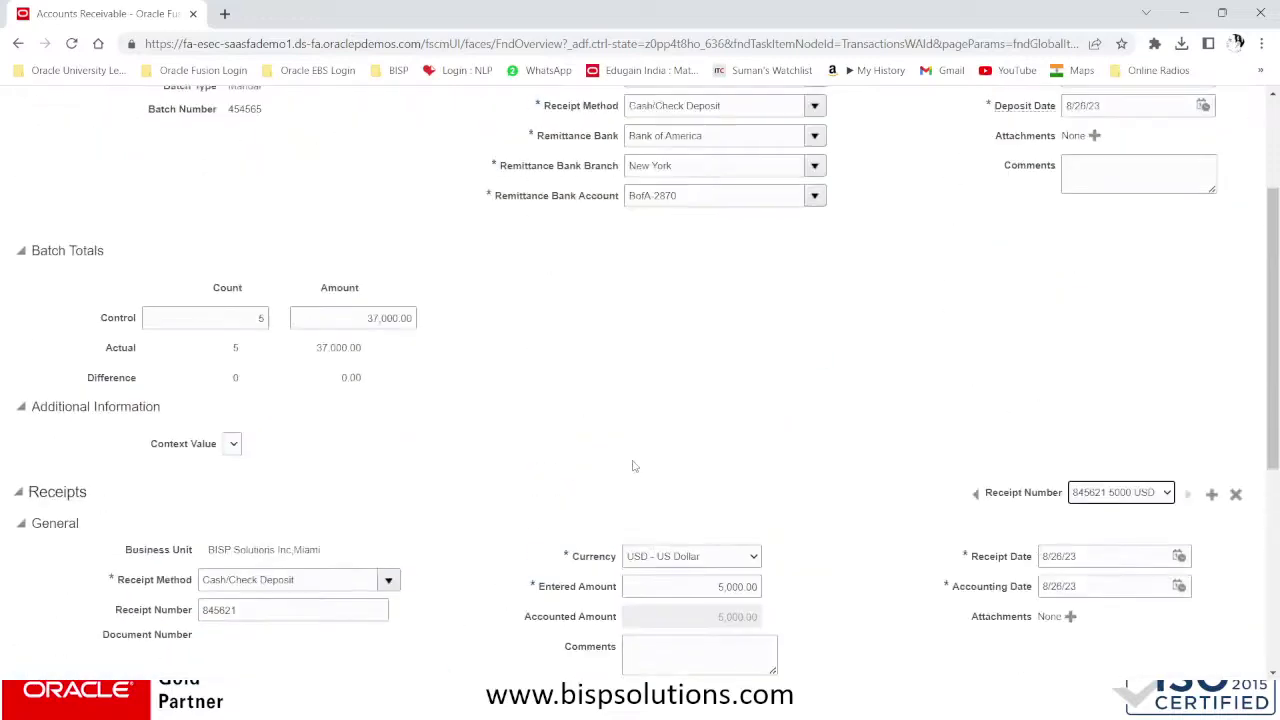
{"action": "scroll", "coordinate": [632, 466], "scroll_direction": "up", "scroll_amount": 2}
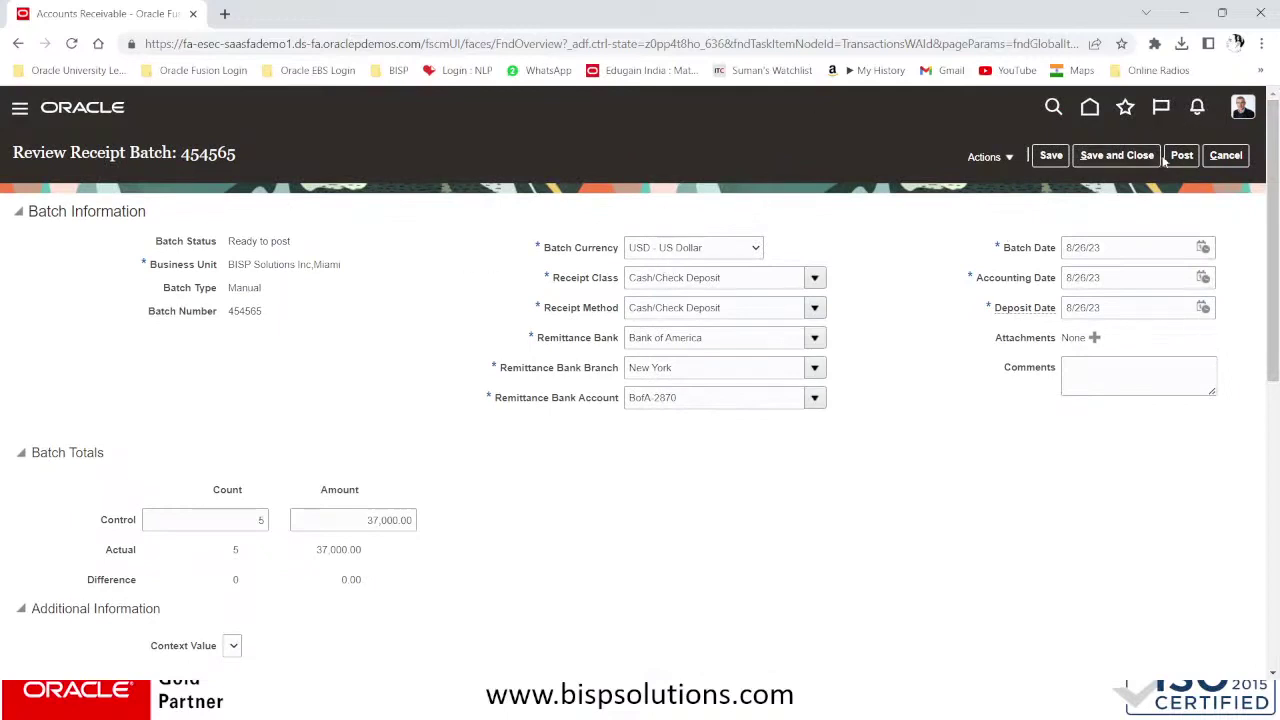
Step: Save and post receipt batch 454565, noting request ID 6221828 before dismissing the message
{"action": "left_click", "coordinate": [1050, 157]}
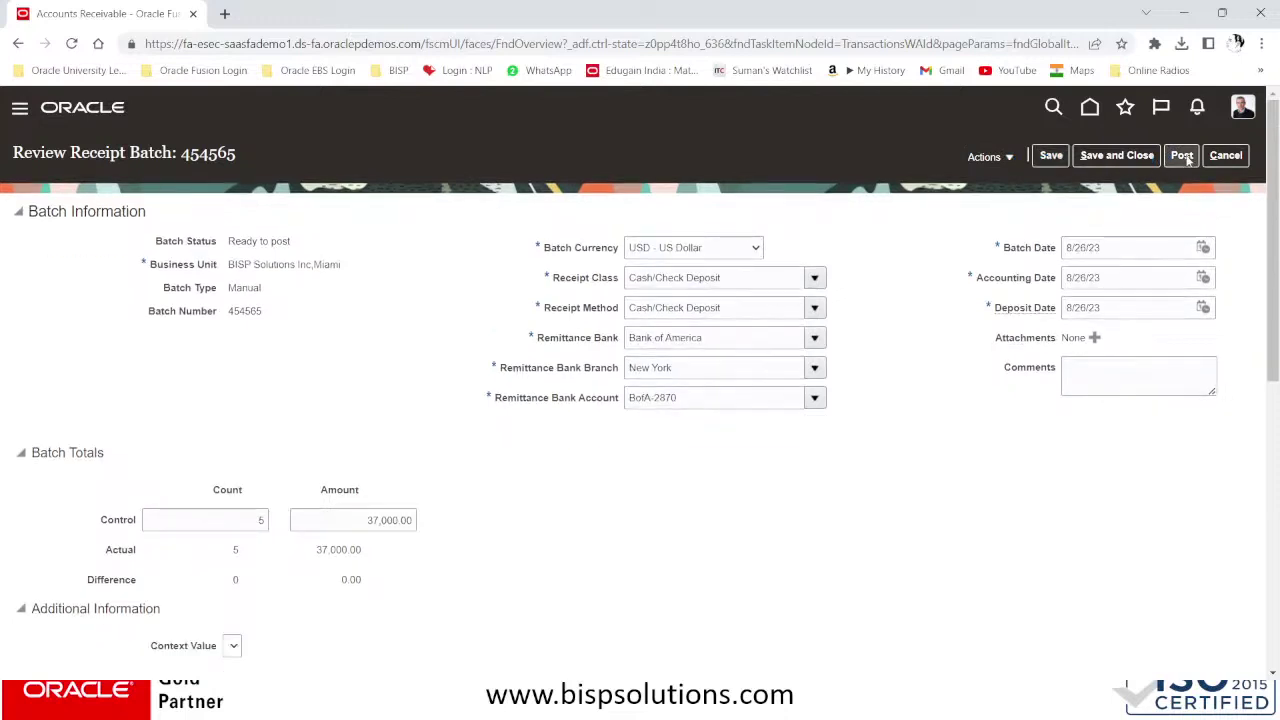
{"action": "left_click", "coordinate": [1228, 160]}
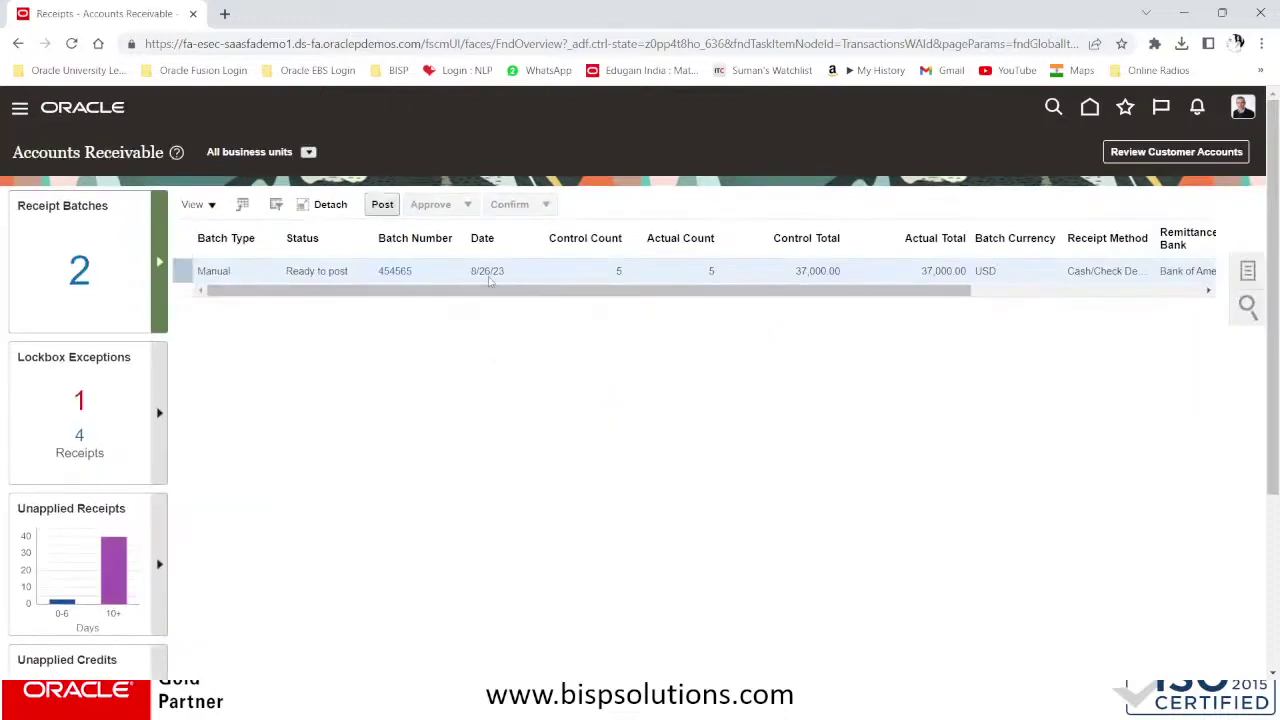
{"action": "left_click", "coordinate": [385, 205]}
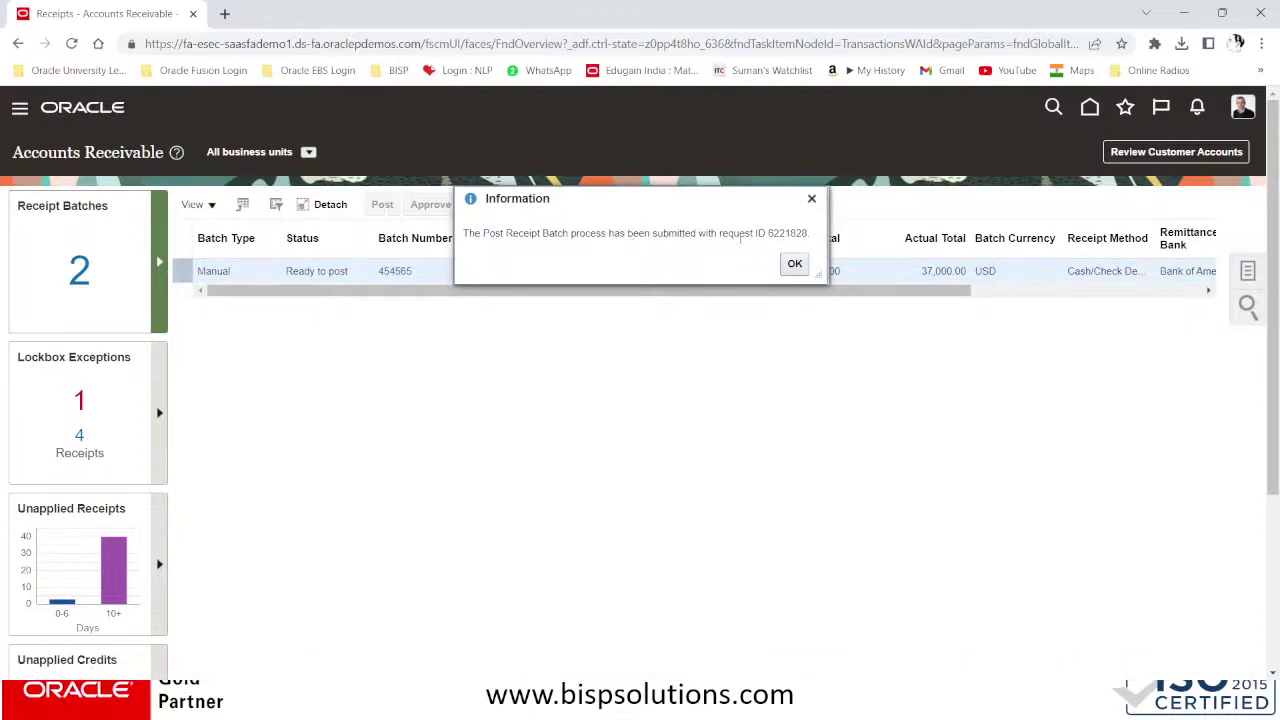
{"action": "left_click_drag", "start_coordinate": [769, 233], "coordinate": [792, 233]}
{"action": "left_click", "coordinate": [793, 264]}
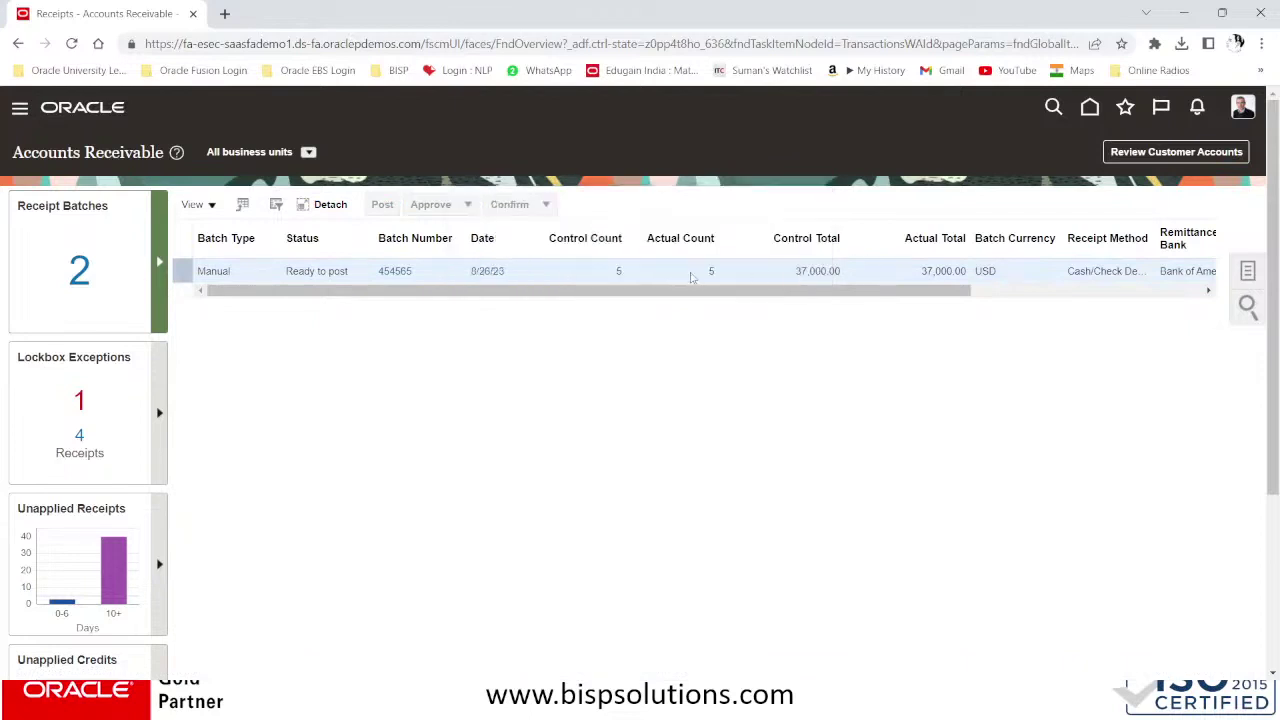
{"action": "left_click", "coordinate": [1124, 106]}
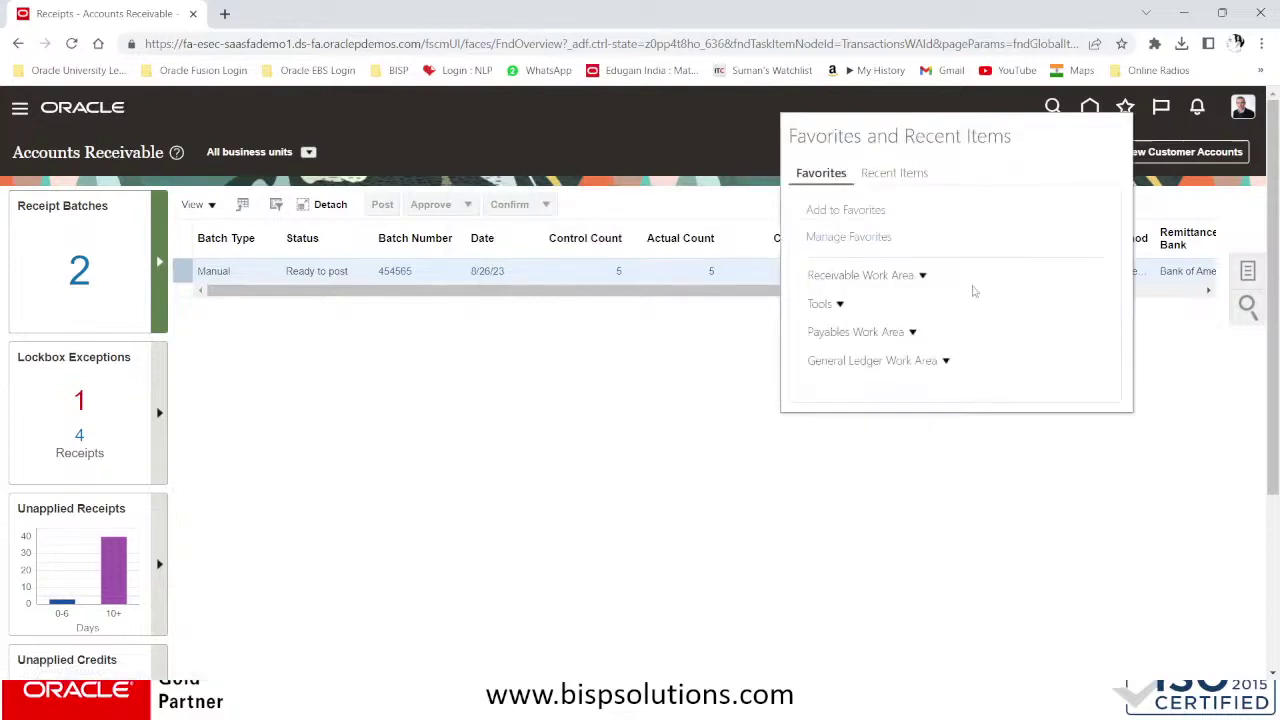
Step: Reopen the Receipts-Accounts Receivable work area and go to Manage Receipts
{"action": "left_click", "coordinate": [905, 276]}
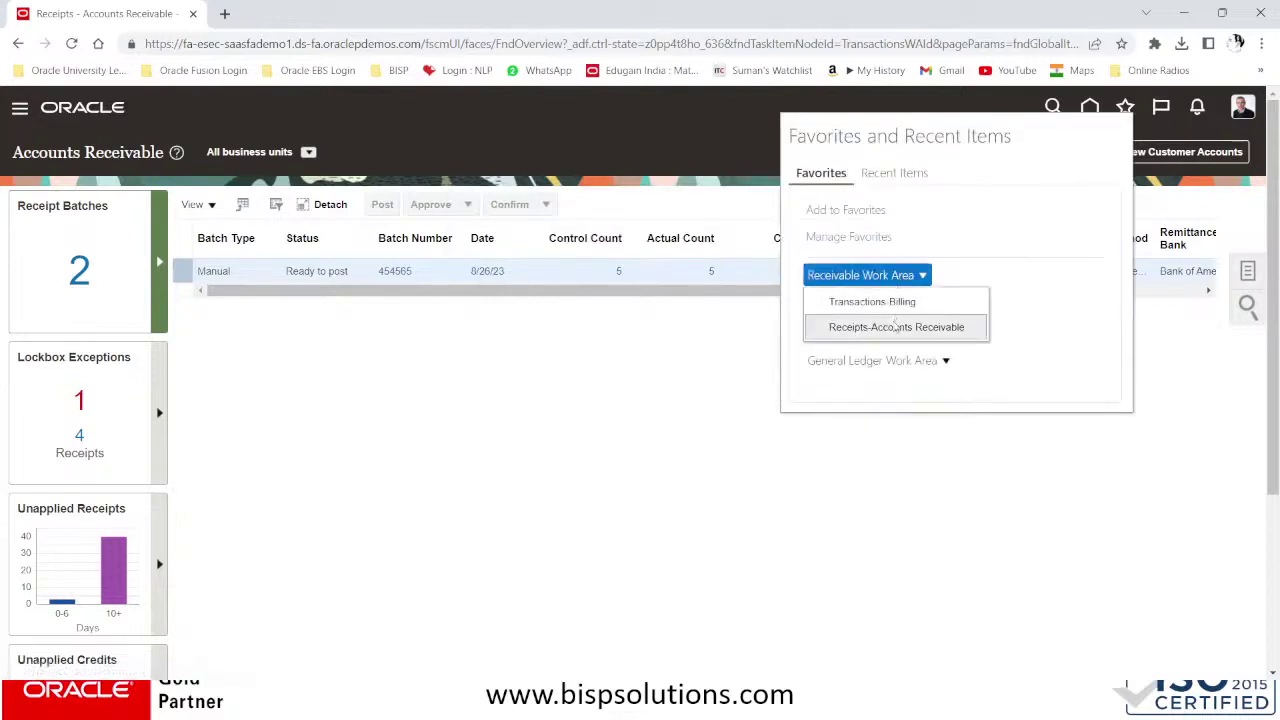
{"action": "left_click", "coordinate": [895, 327]}
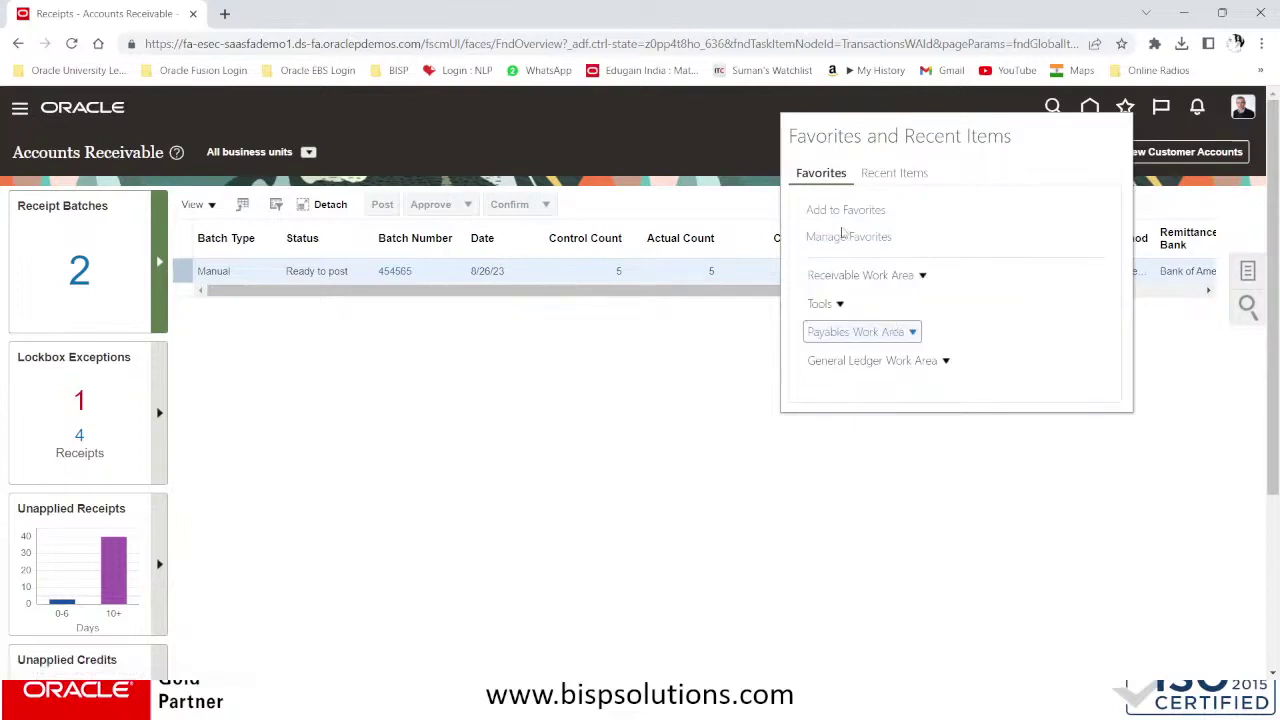
{"action": "left_click", "coordinate": [1247, 271]}
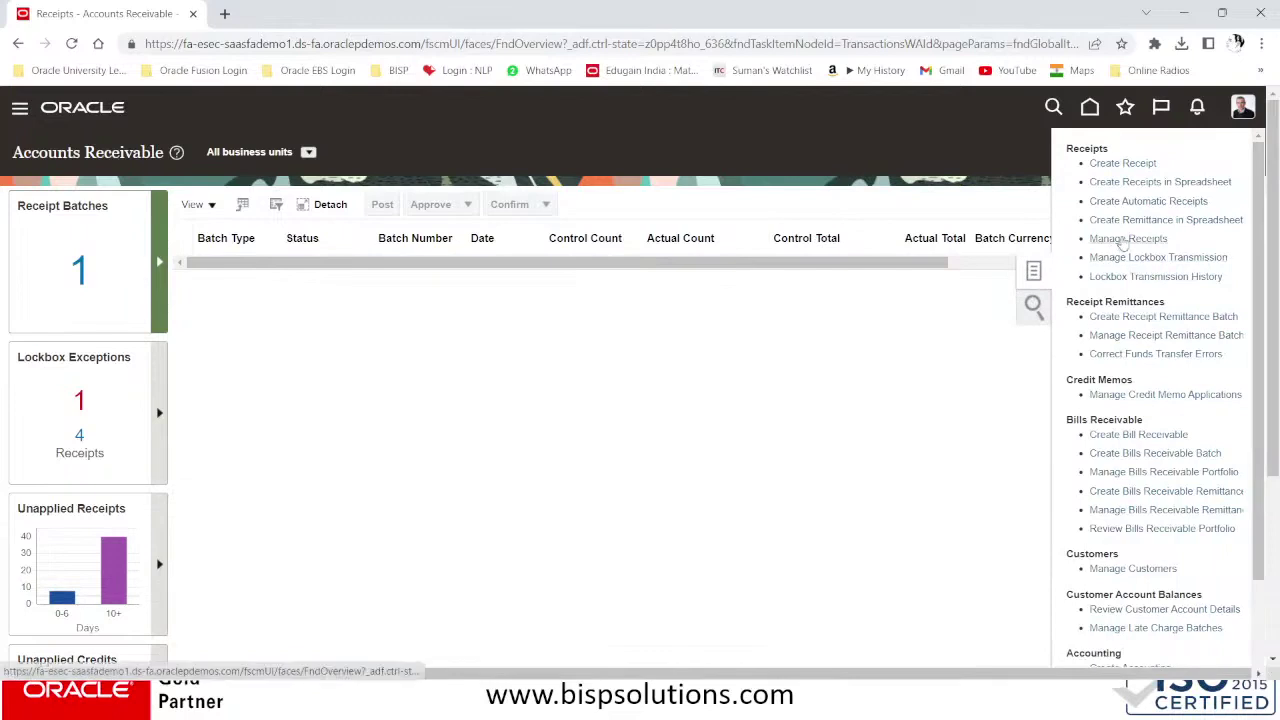
{"action": "left_click", "coordinate": [1122, 238]}
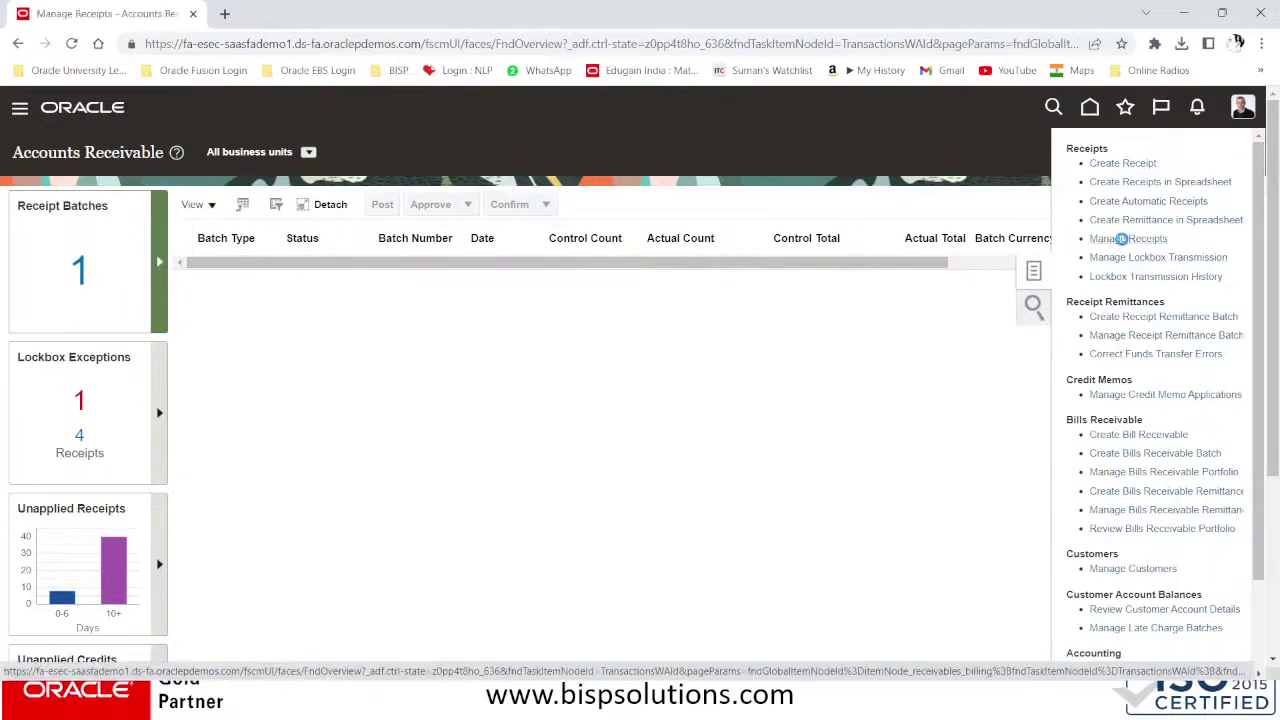
Step: Load the BISP_Receipts saved search and review batch 454565's unapplied receipts
{"action": "left_click", "coordinate": [1212, 204]}
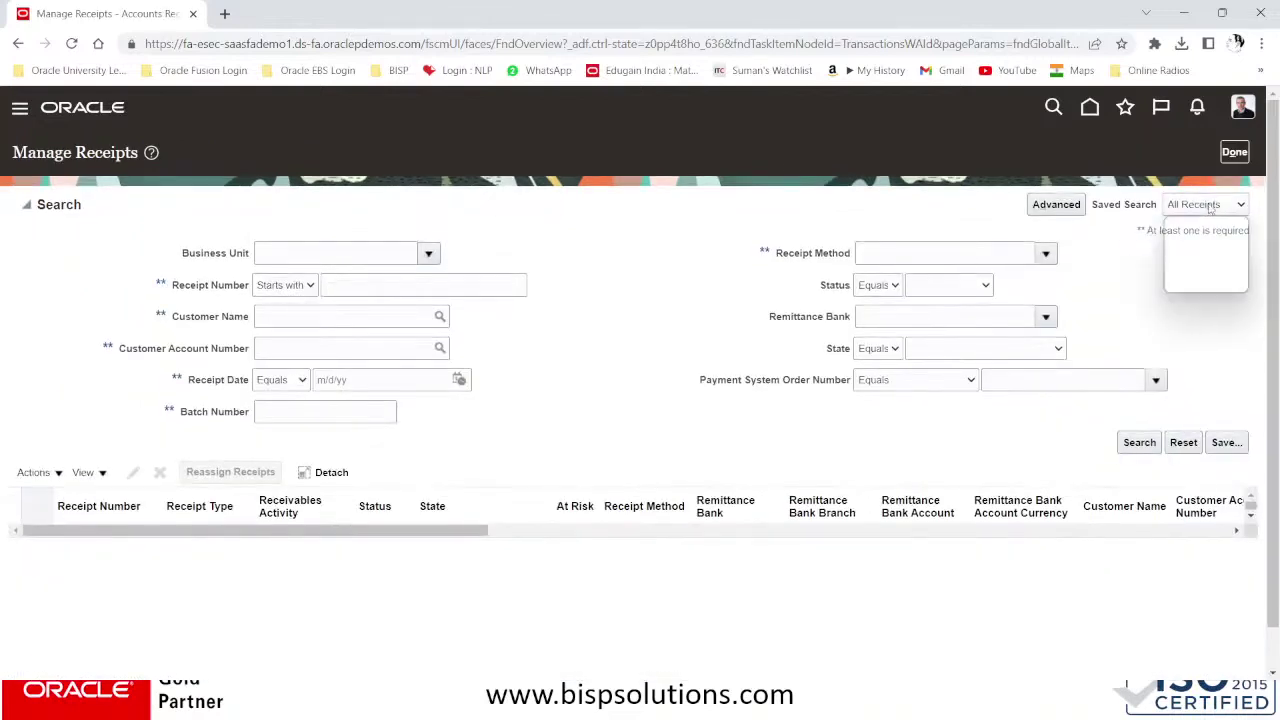
{"action": "left_click", "coordinate": [1190, 224]}
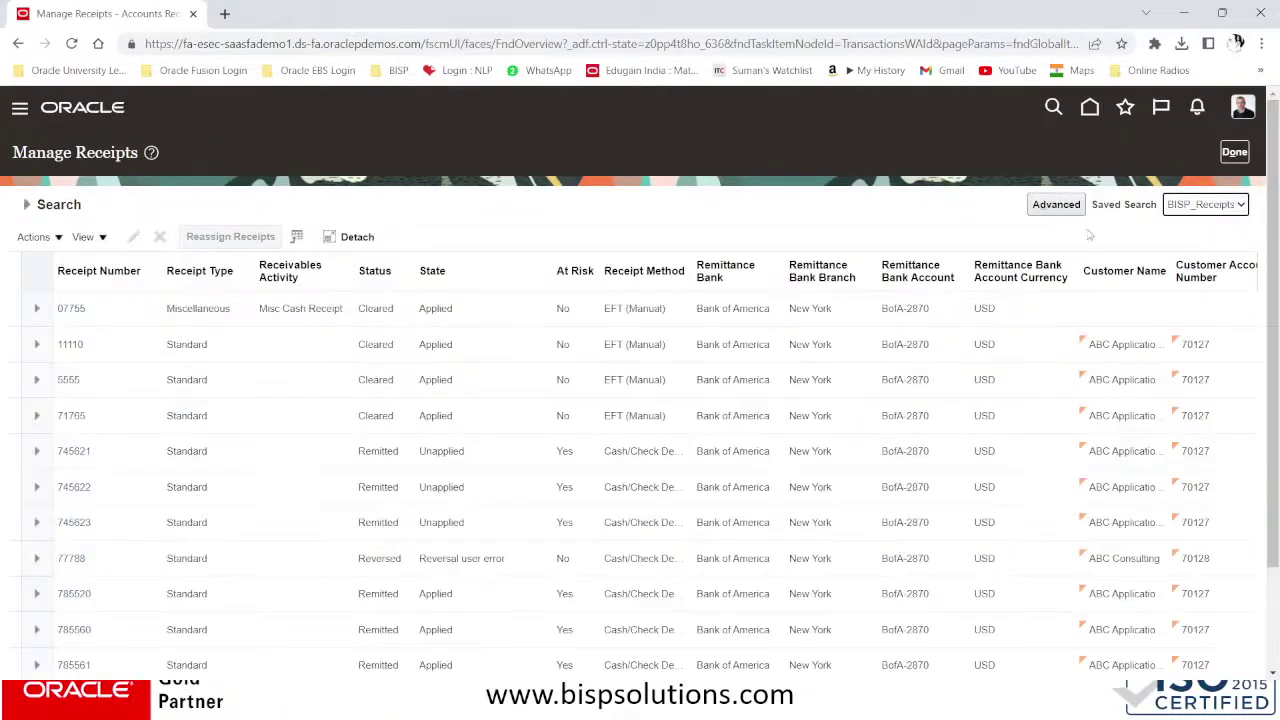
{"action": "scroll", "coordinate": [180, 452], "scroll_direction": "down", "scroll_amount": 1}
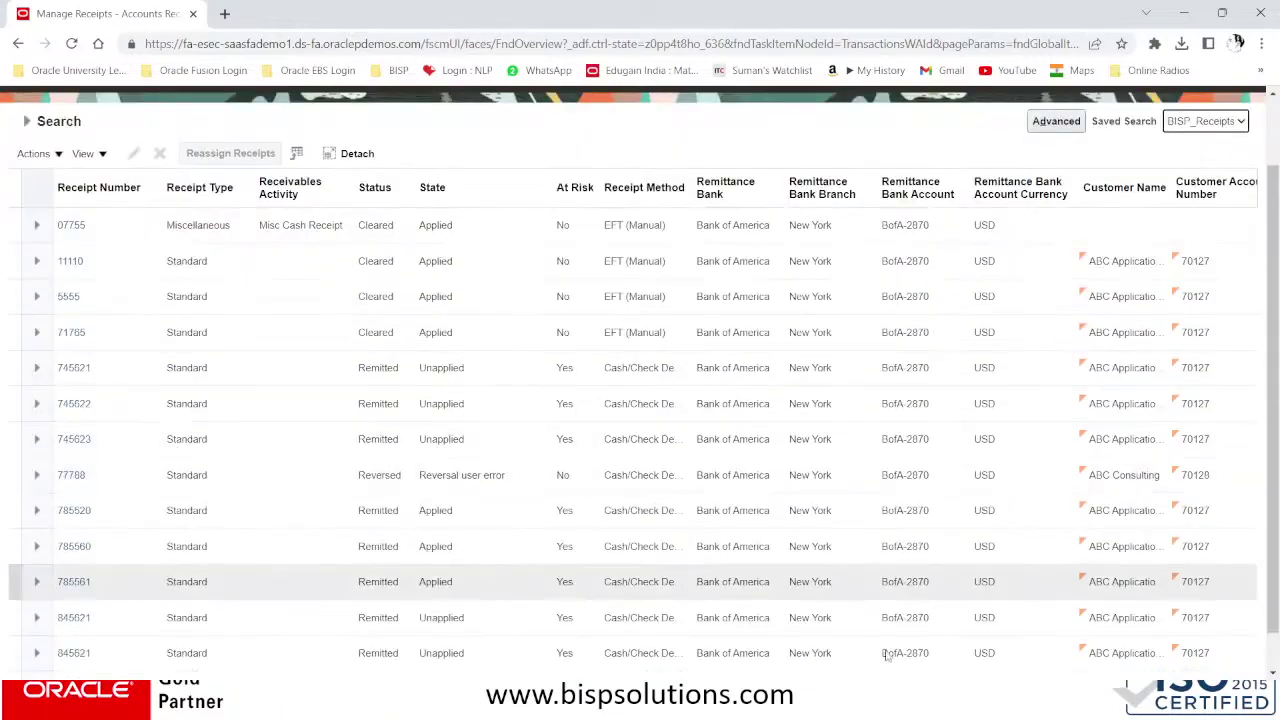
{"action": "scroll", "coordinate": [888, 662], "scroll_direction": "down", "scroll_amount": 1}
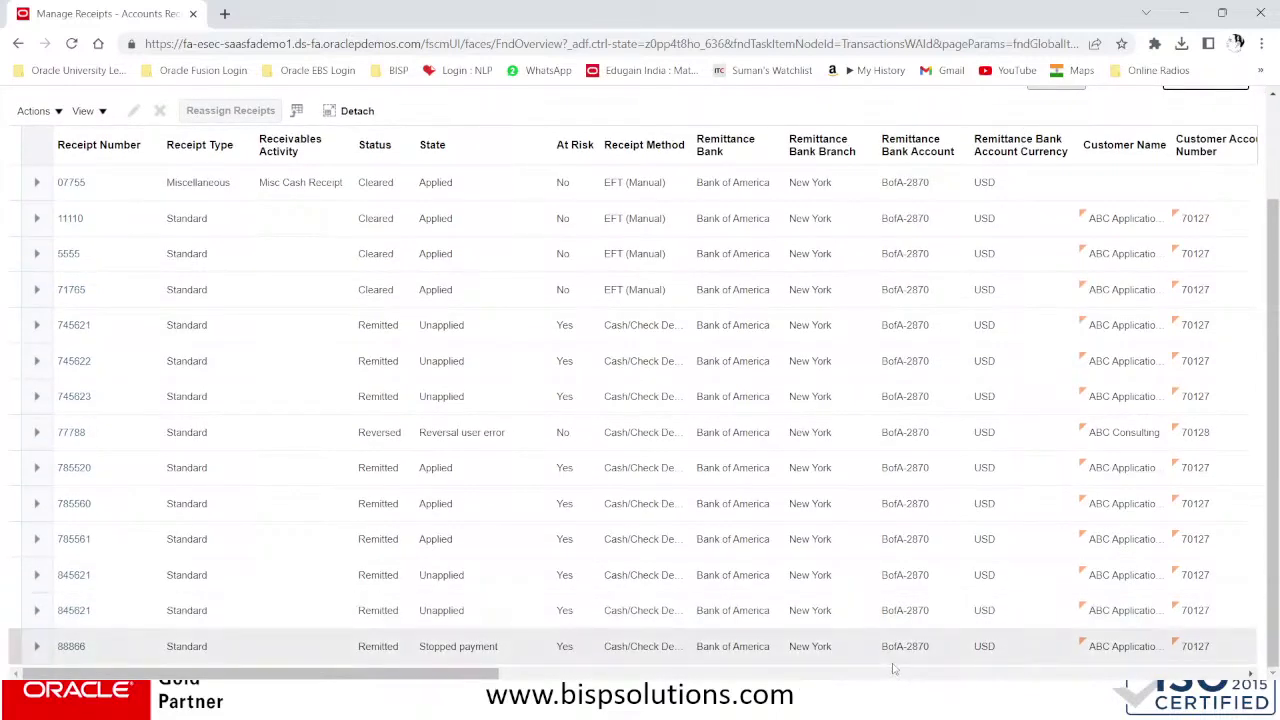
{"action": "left_click_drag", "start_coordinate": [466, 680], "coordinate": [842, 656]}
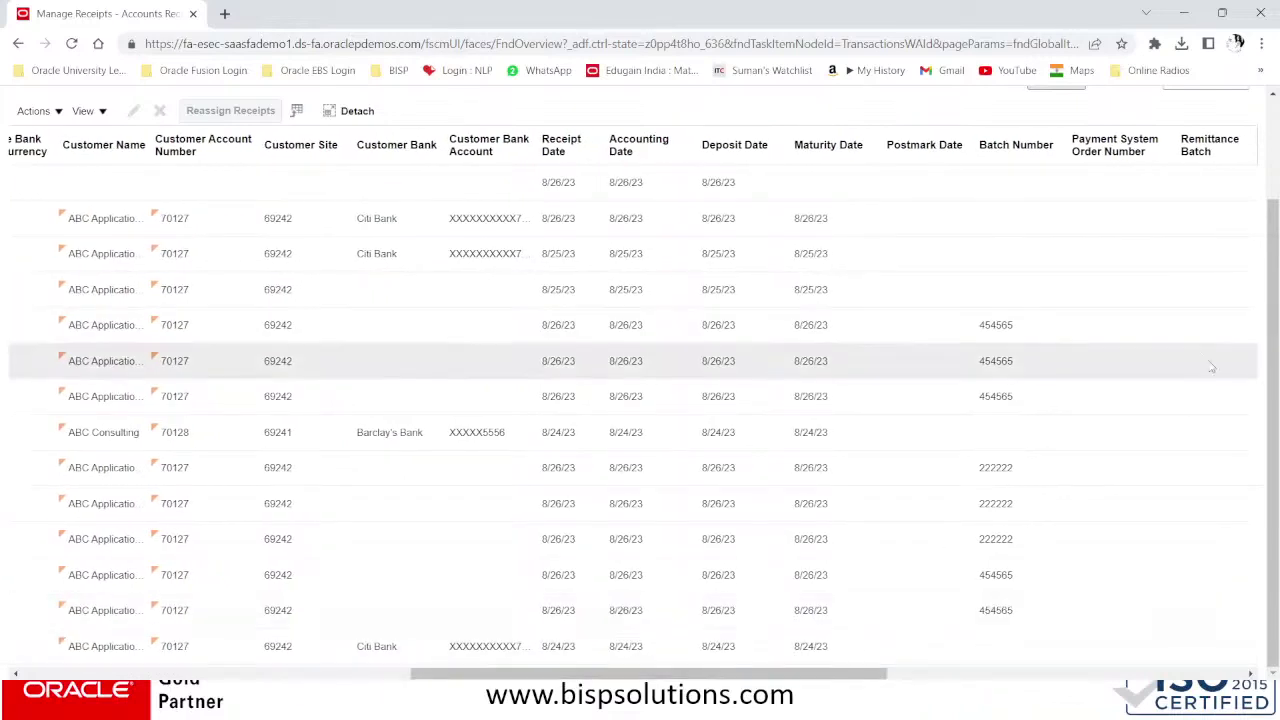
{"action": "scroll", "coordinate": [1023, 415], "scroll_direction": "up", "scroll_amount": 2}
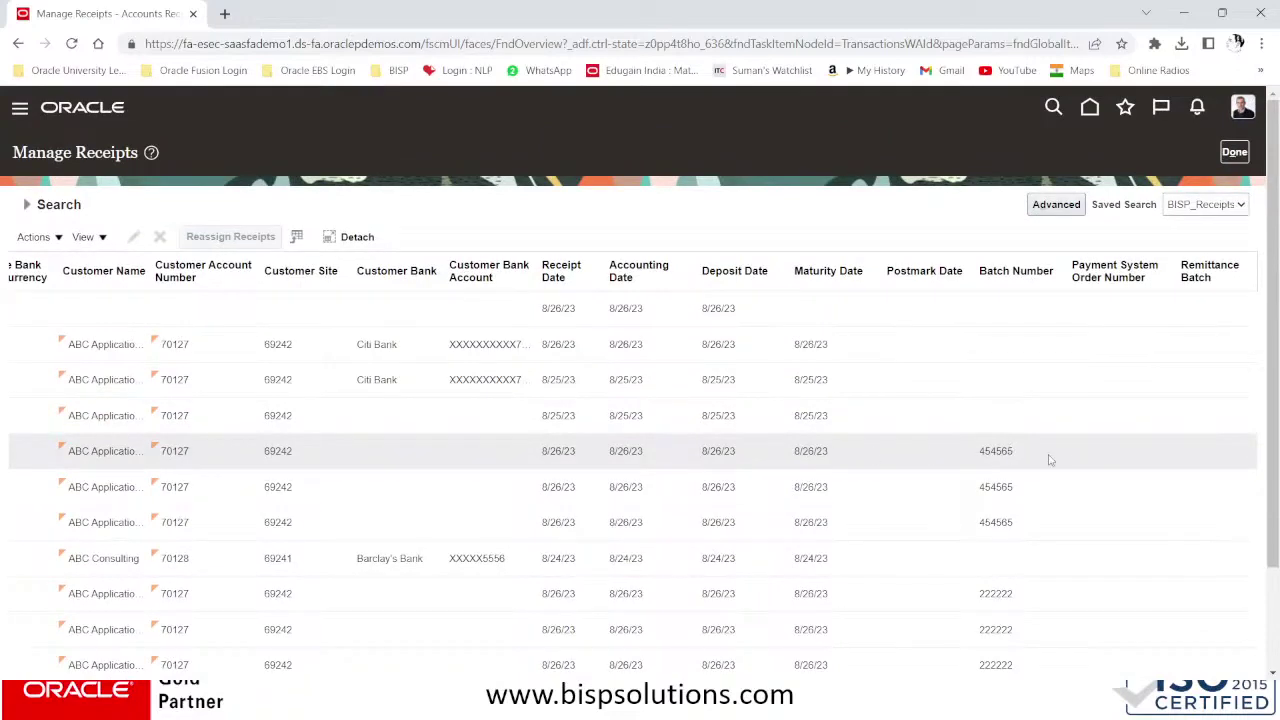
{"action": "left_click", "coordinate": [998, 451]}
{"action": "scroll", "coordinate": [90, 460], "scroll_direction": "down", "scroll_amount": 2}
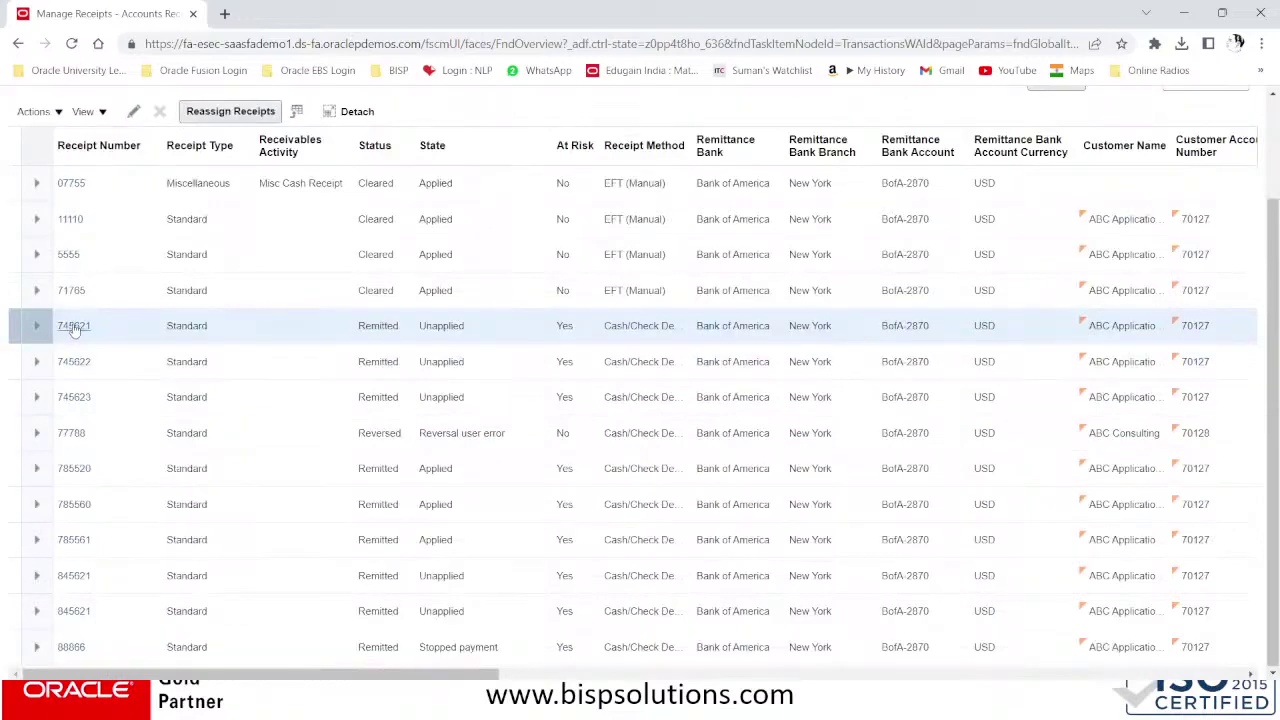
Step: Apply receipt 745621's full 10,000 to invoice 500 via Add Open Receivables, then switch to Excel
{"action": "left_click", "coordinate": [73, 327]}
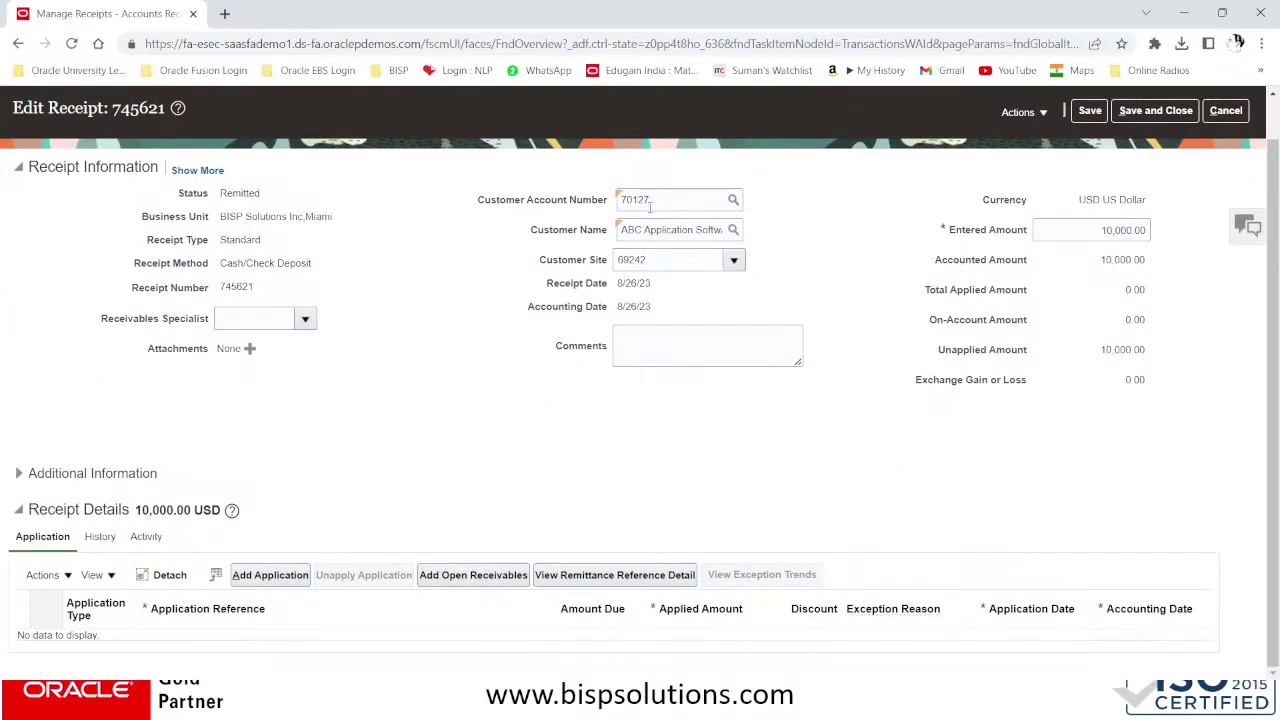
{"action": "left_click", "coordinate": [494, 577]}
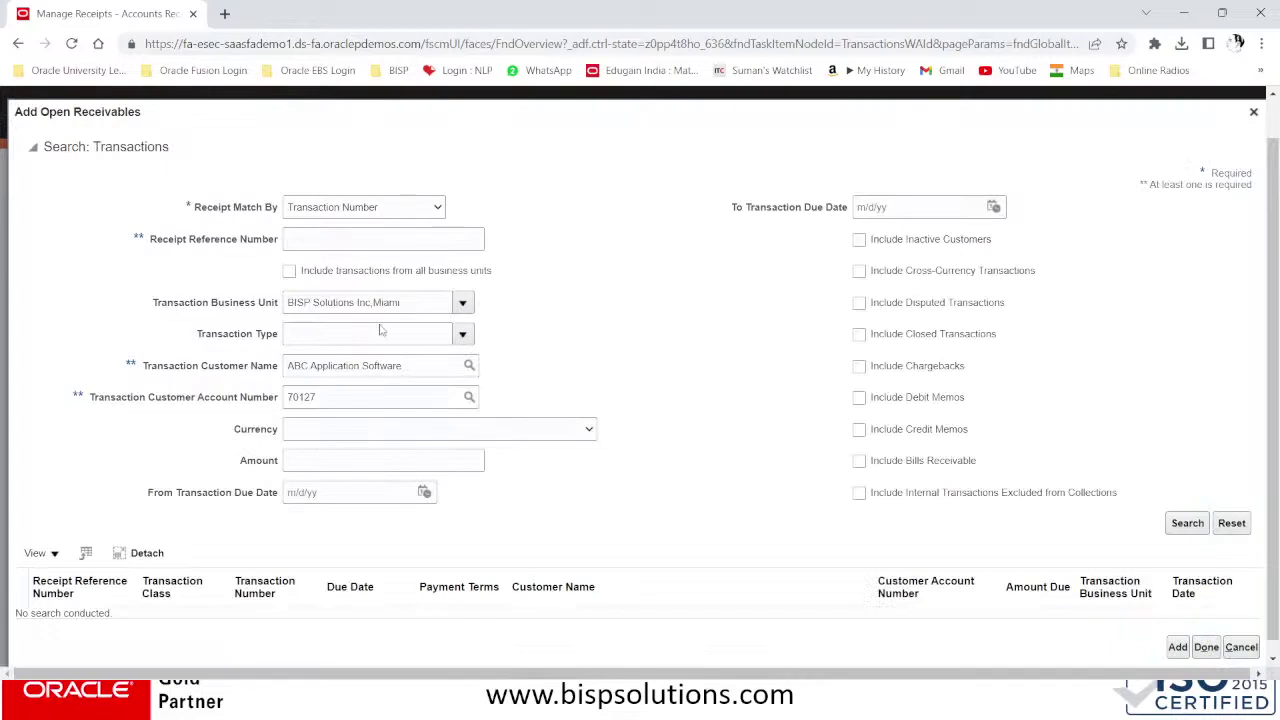
{"action": "left_click", "coordinate": [1187, 528]}
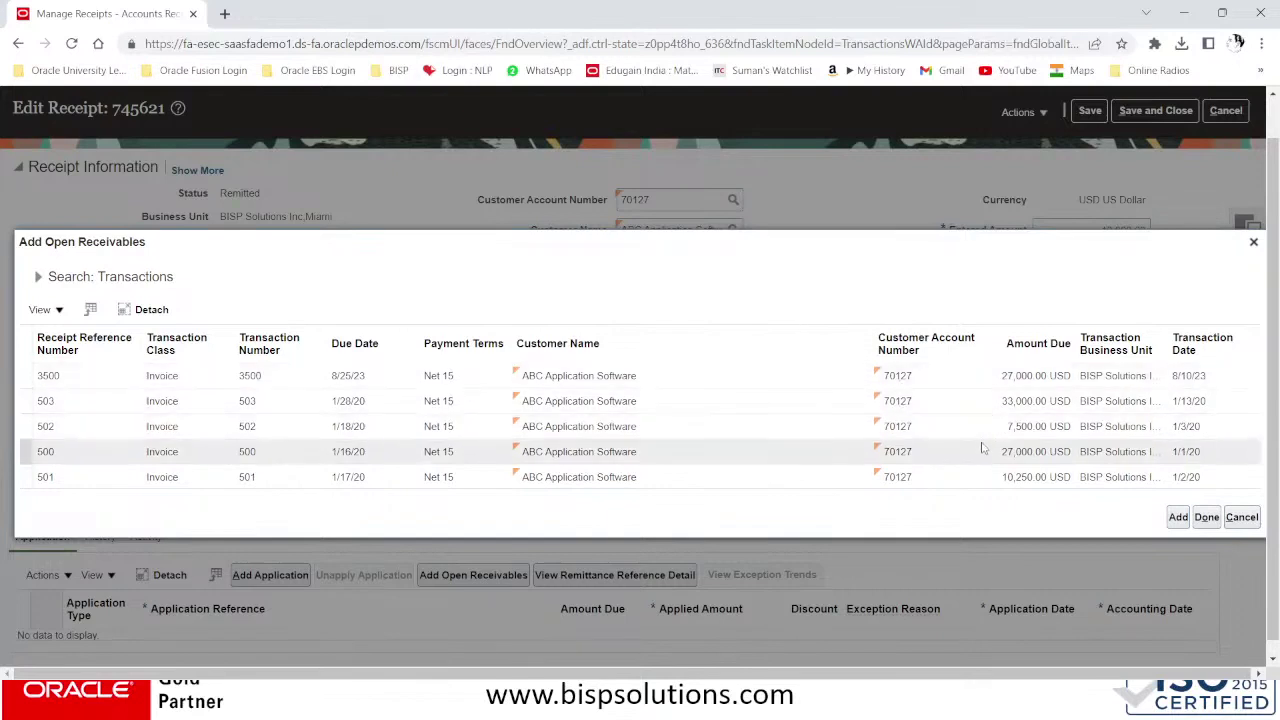
{"action": "left_click", "coordinate": [63, 455]}
{"action": "left_click", "coordinate": [1178, 517]}
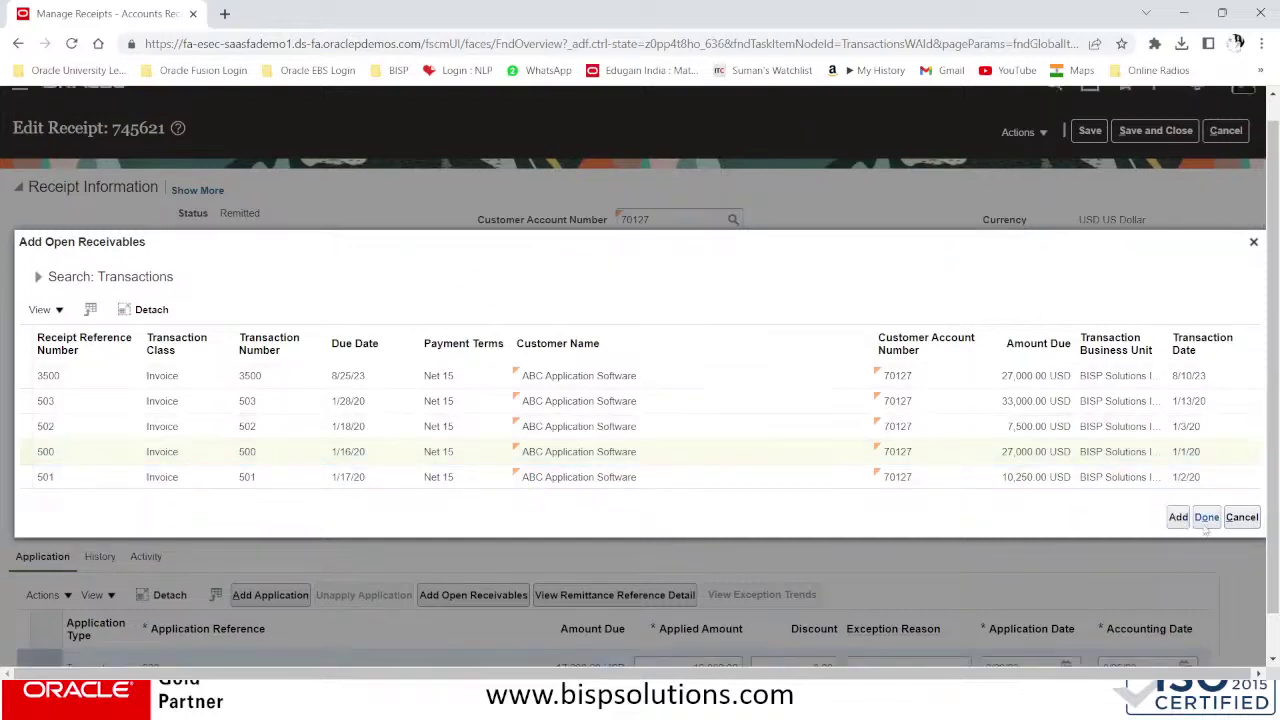
{"action": "left_click", "coordinate": [1207, 518]}
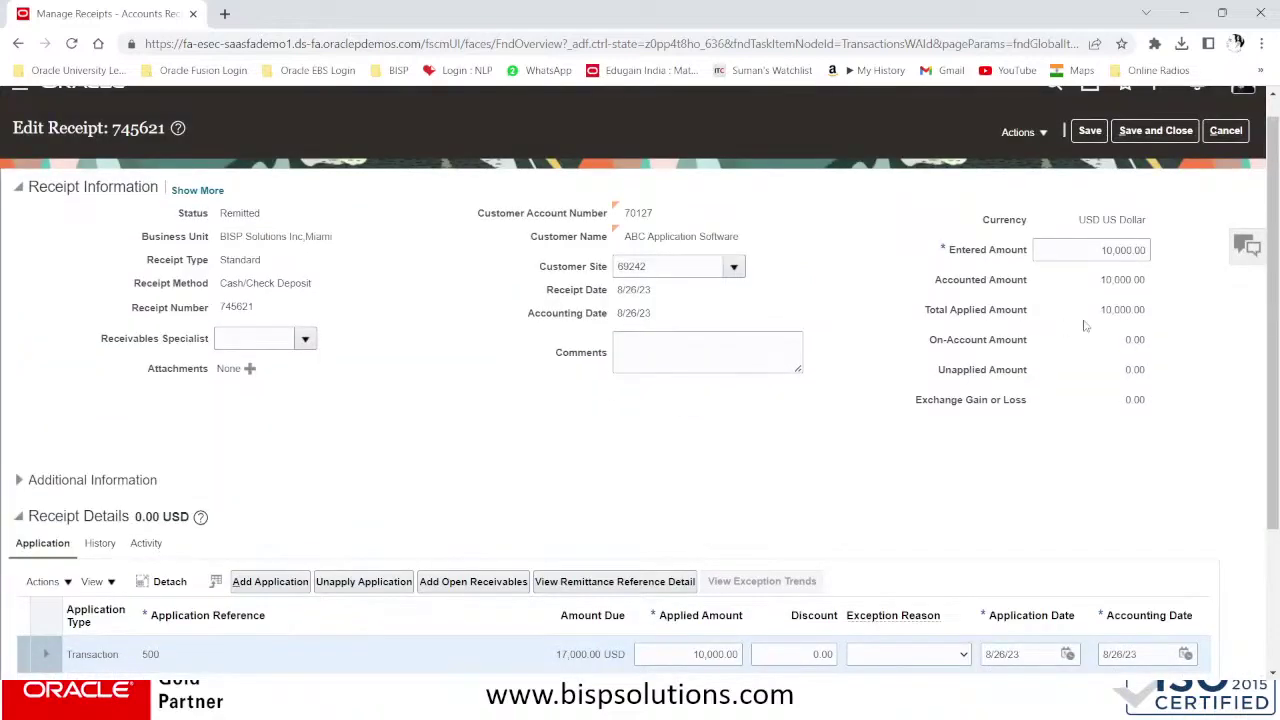
{"action": "scroll", "coordinate": [1080, 331], "scroll_direction": "down", "scroll_amount": 2}
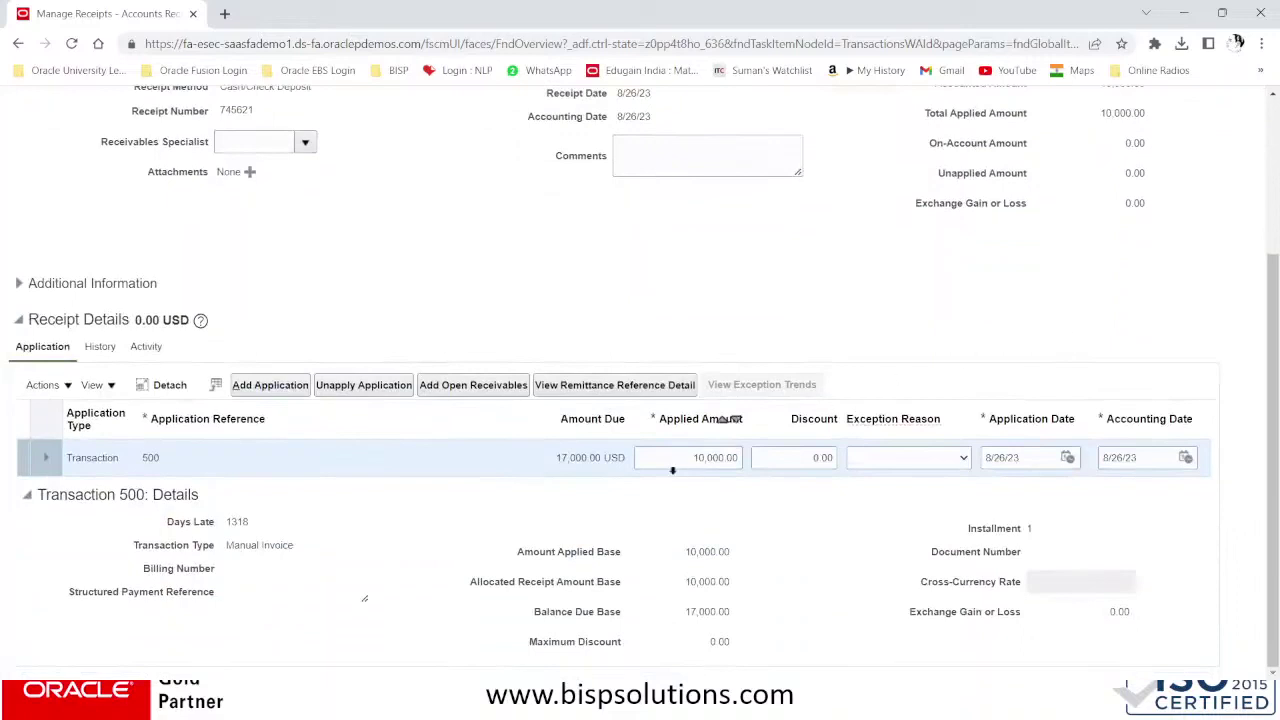
{"action": "double_click", "coordinate": [168, 460]}
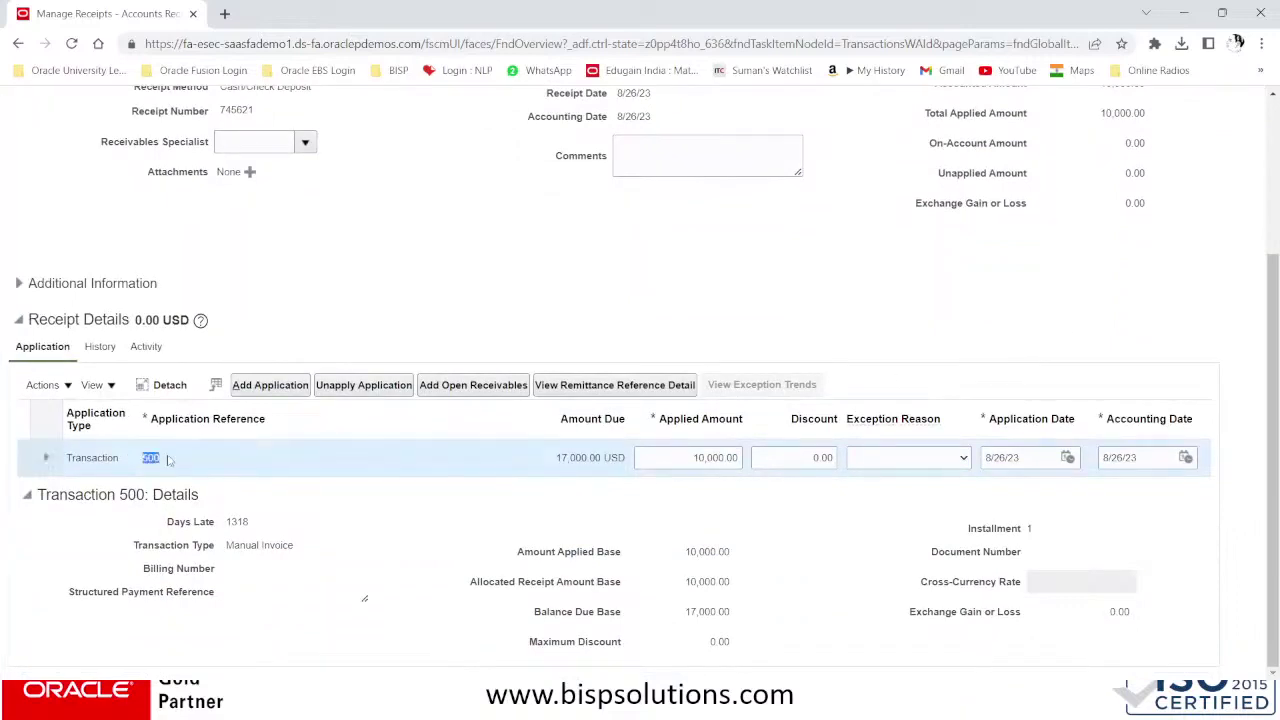
{"action": "key", "text": "alt+Tab"}
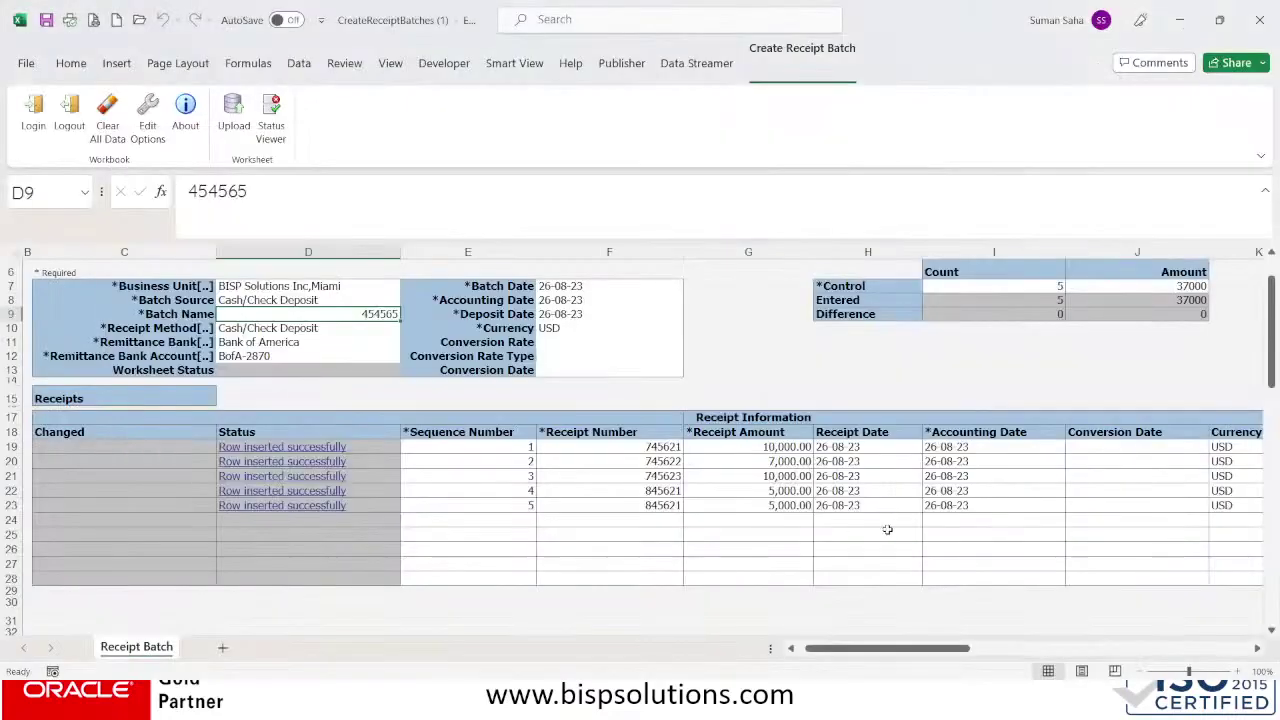
Step: Check the Reference Values in S19:S21 (invoices 3500 and 503), then return to Chrome
{"action": "left_click_drag", "start_coordinate": [922, 657], "coordinate": [1015, 652]}
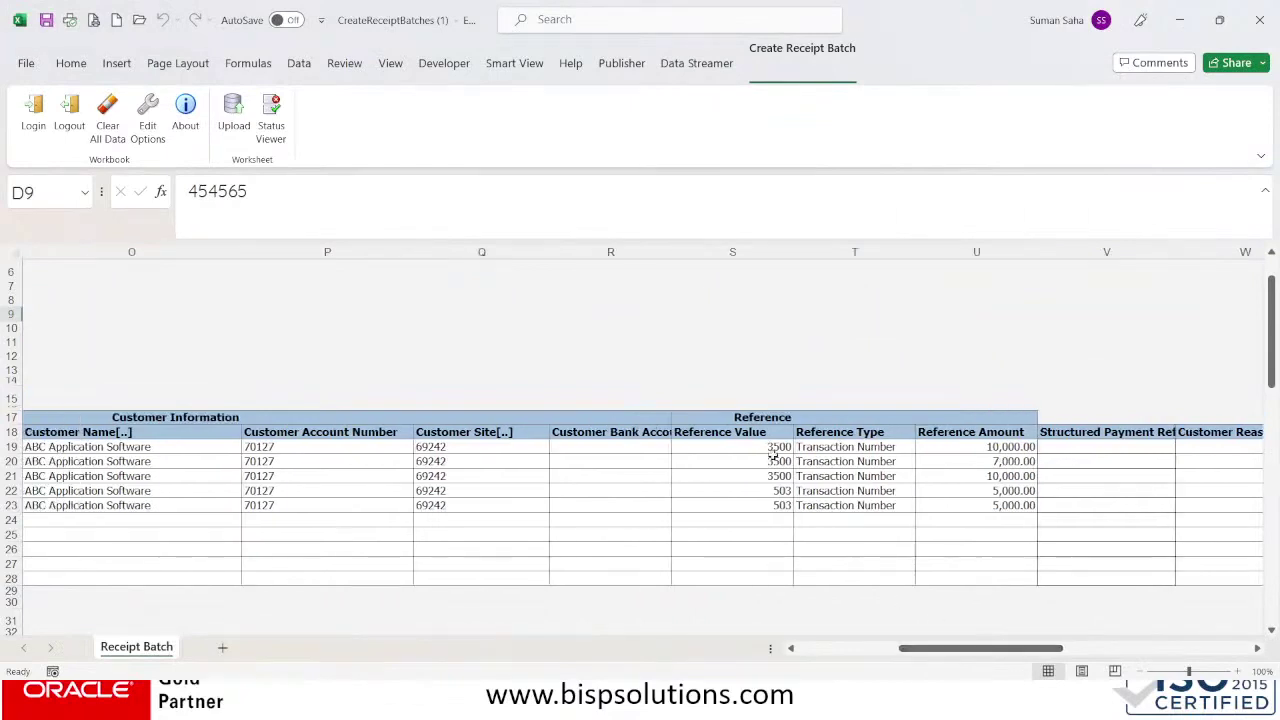
{"action": "left_click_drag", "start_coordinate": [777, 447], "coordinate": [770, 476]}
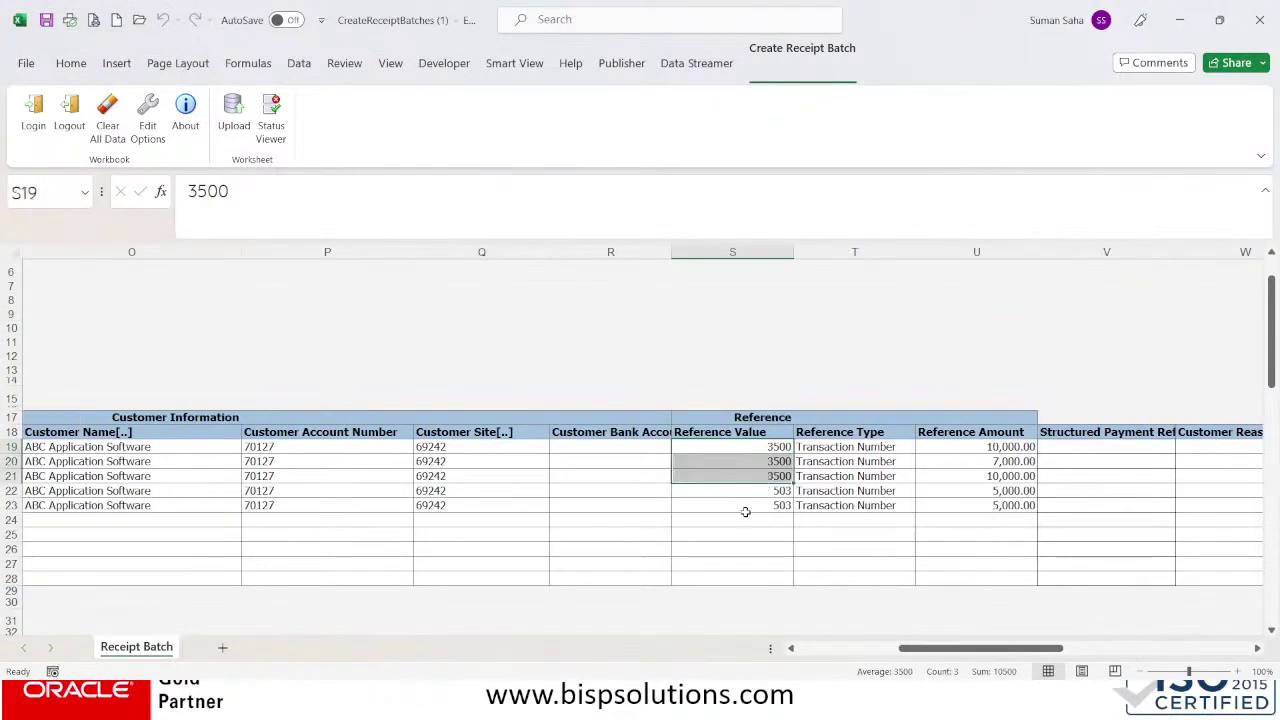
{"action": "key", "text": "alt+Tab"}
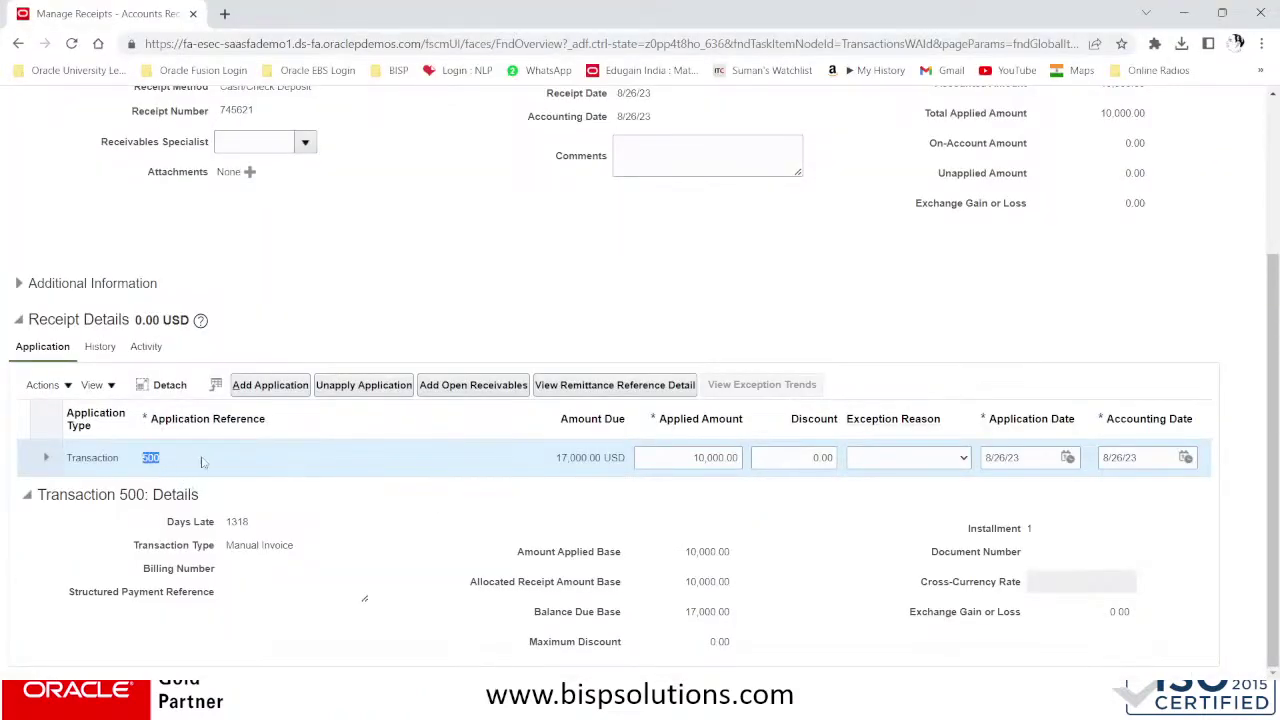
Step: Save receipt 745621 so it shows as Applied, then open receipt 845621 for editing
{"action": "scroll", "coordinate": [285, 460], "scroll_direction": "up", "scroll_amount": 3}
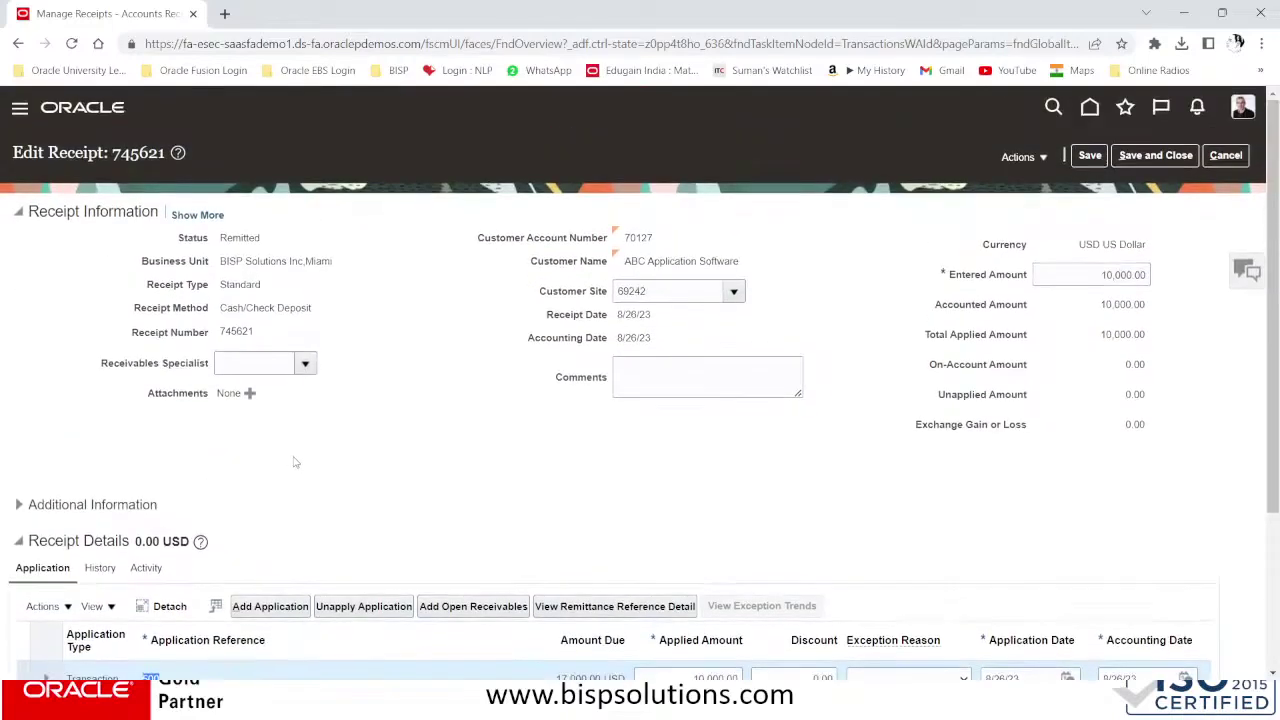
{"action": "left_click", "coordinate": [1142, 157]}
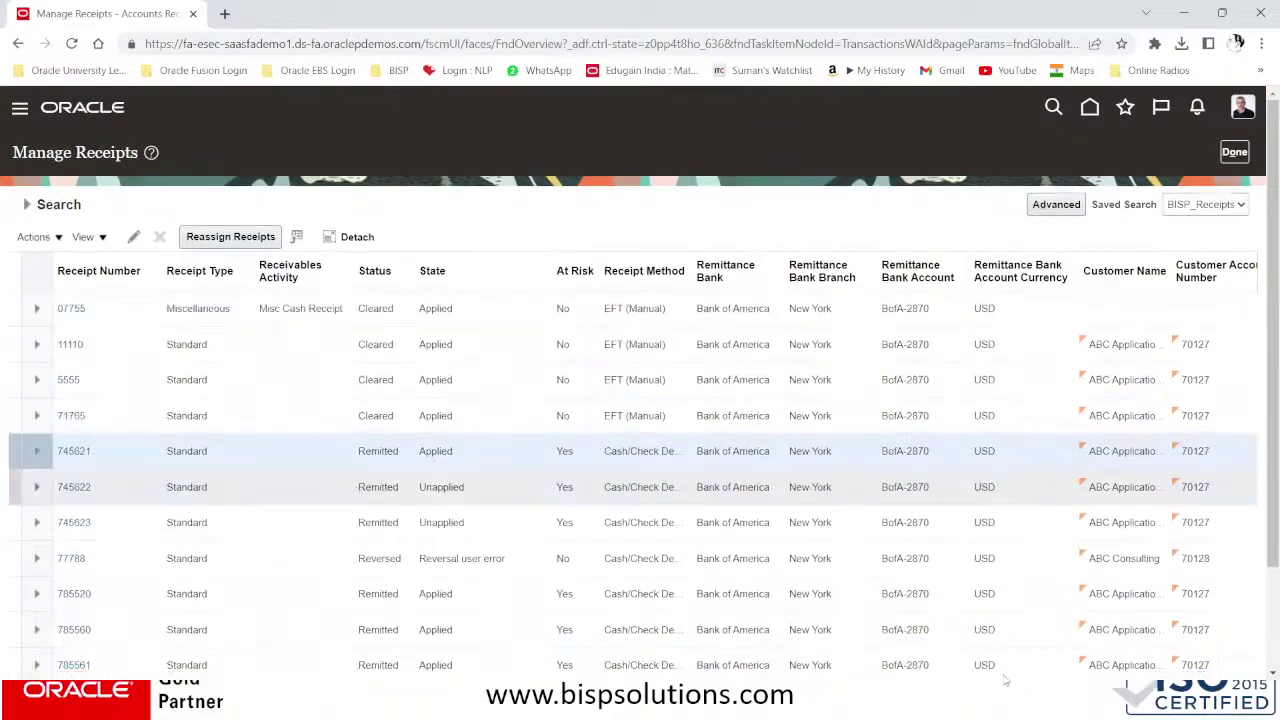
{"action": "scroll", "coordinate": [805, 538], "scroll_direction": "down", "scroll_amount": 2}
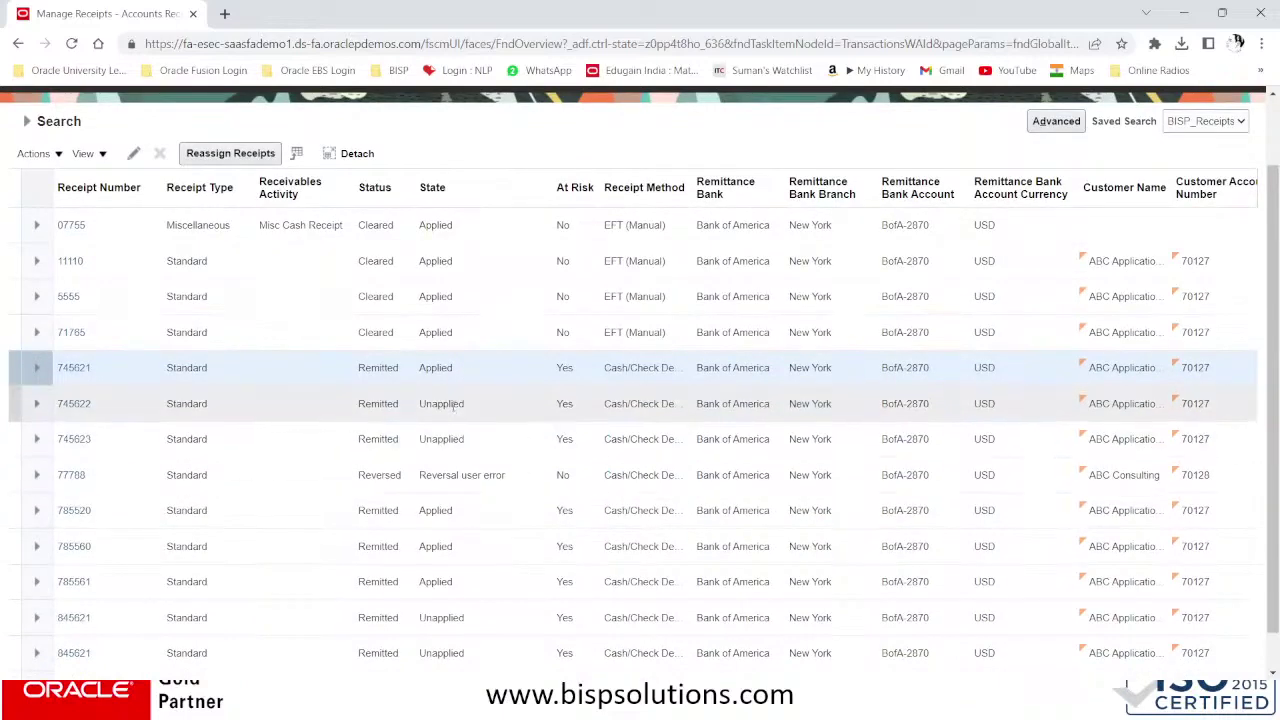
{"action": "scroll", "coordinate": [395, 560], "scroll_direction": "down", "scroll_amount": 1}
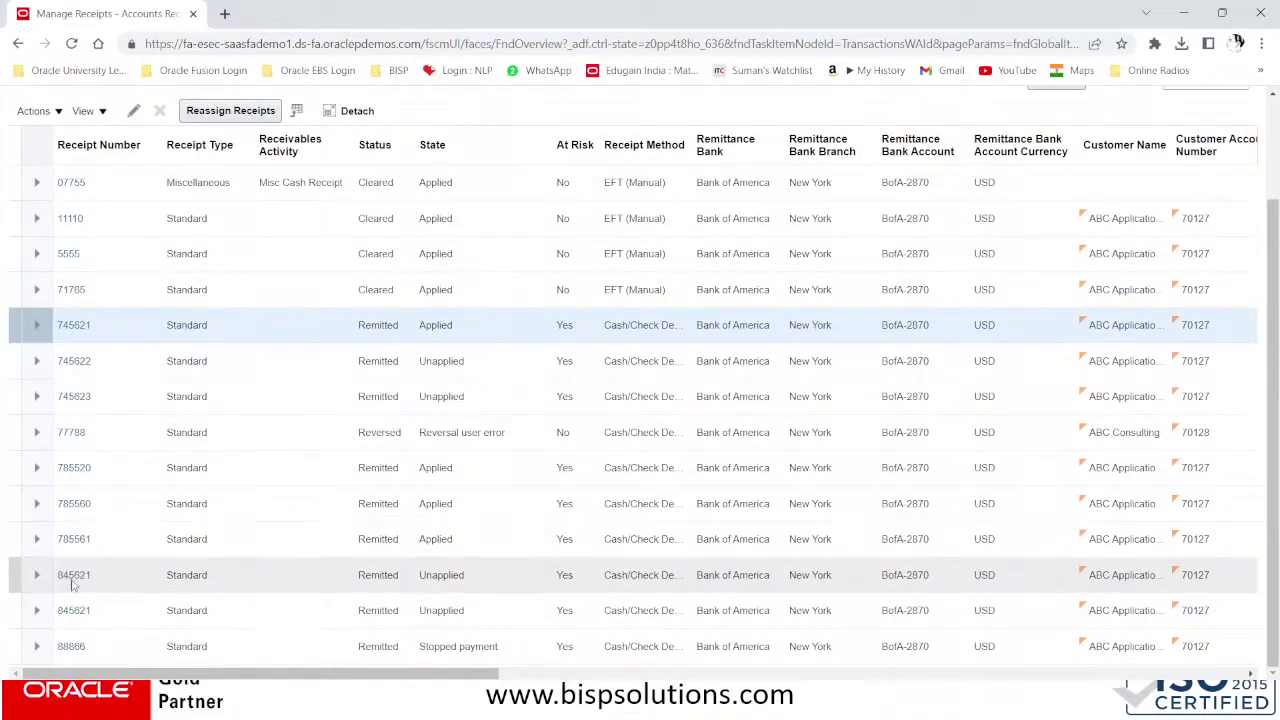
{"action": "left_click", "coordinate": [75, 578]}
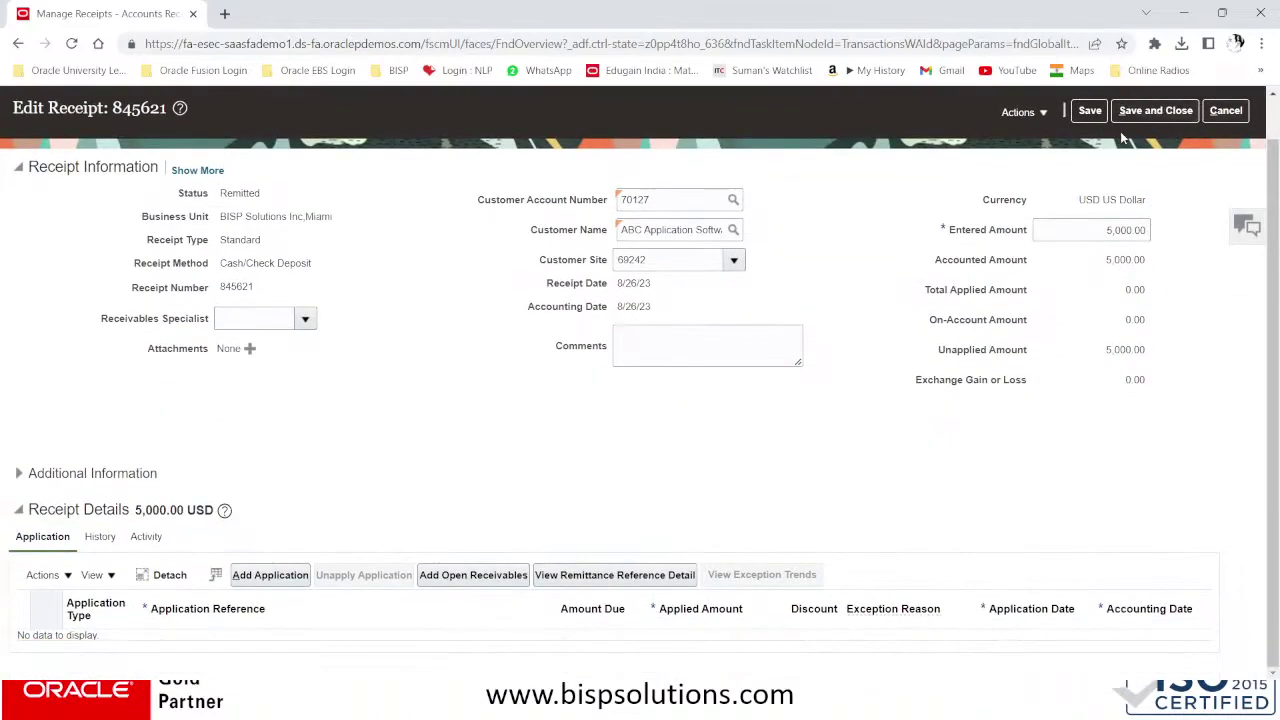
Step: Apply all 5,000.00 of receipt 845621 to open invoice 503 and save the receipt
{"action": "left_click", "coordinate": [487, 580]}
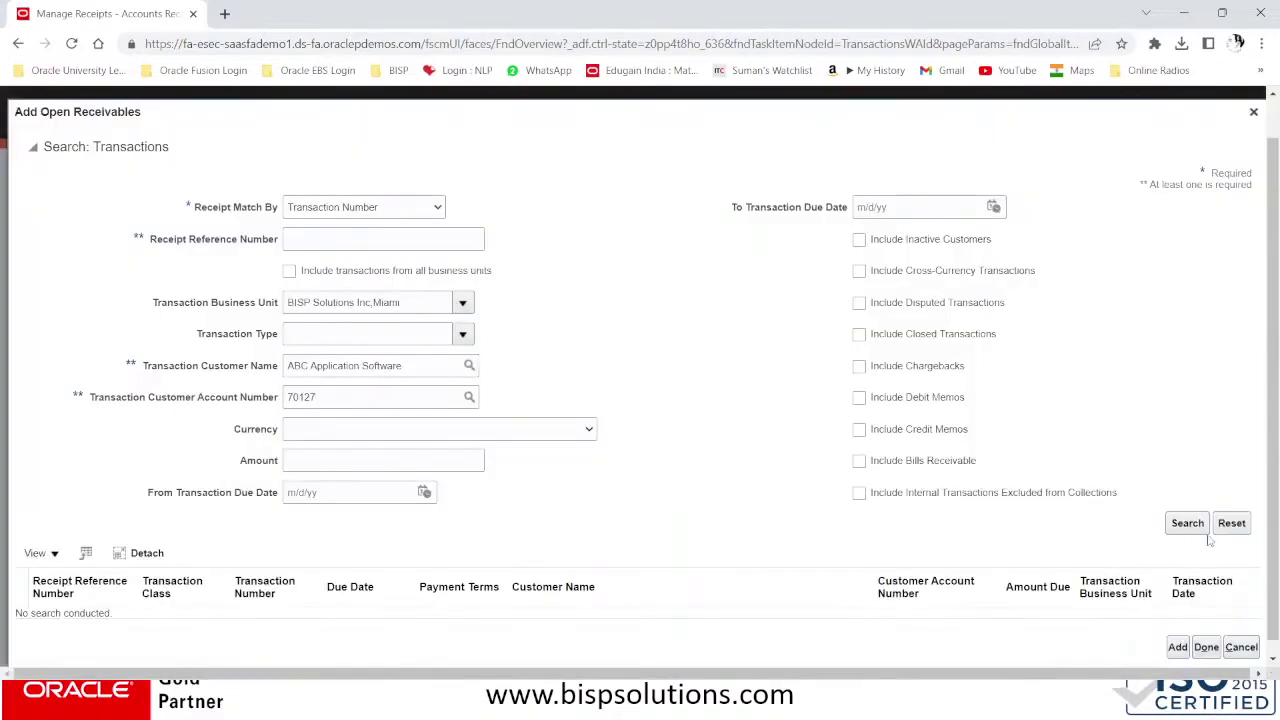
{"action": "left_click", "coordinate": [1188, 523]}
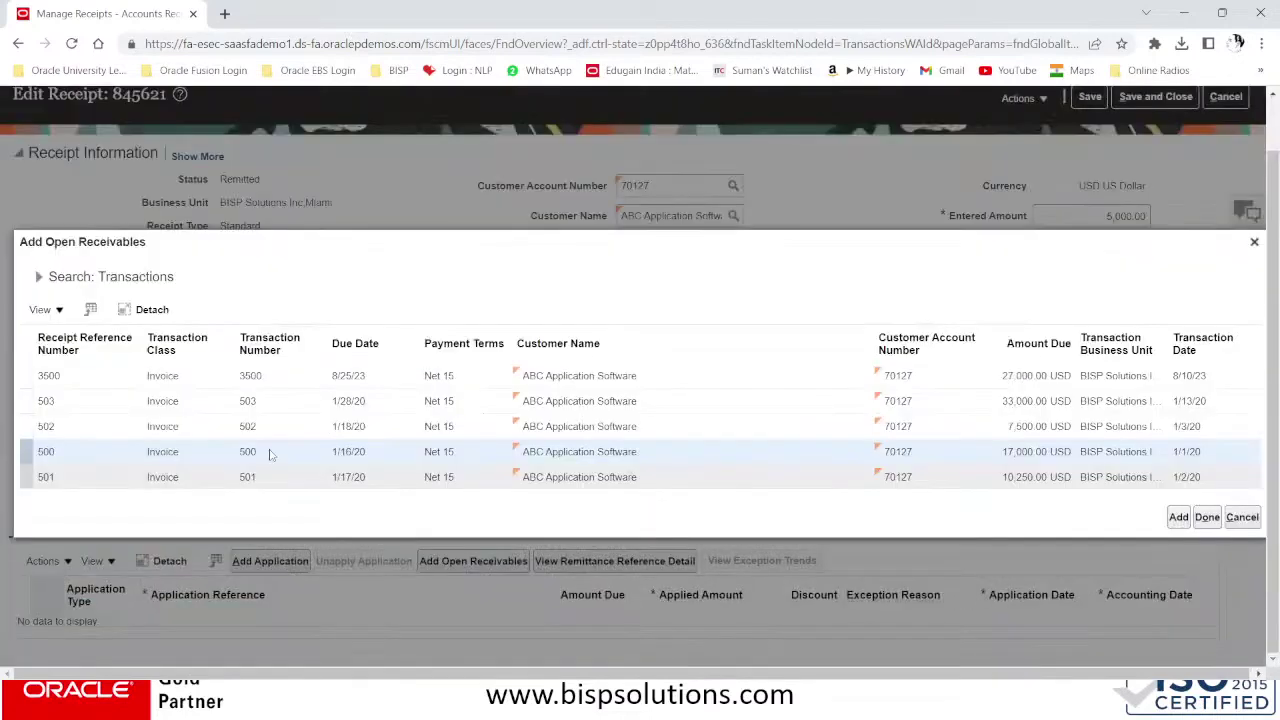
{"action": "left_click", "coordinate": [382, 406]}
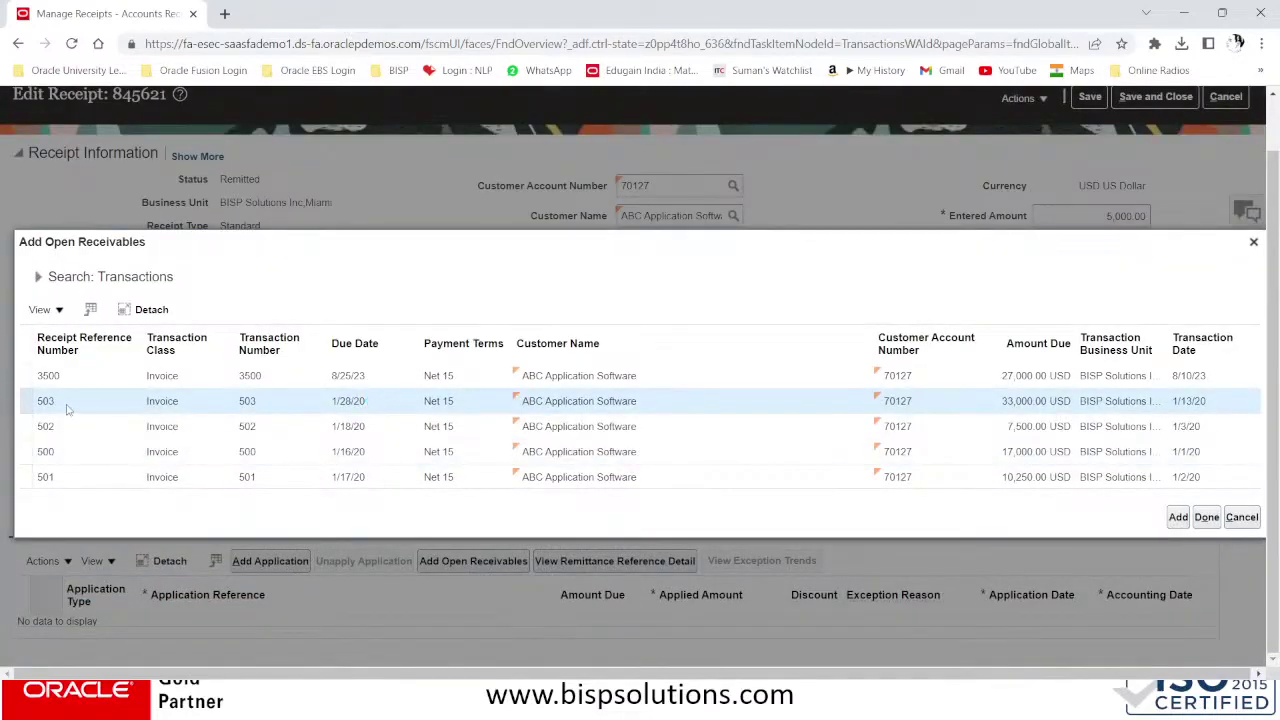
{"action": "left_click", "coordinate": [1176, 517]}
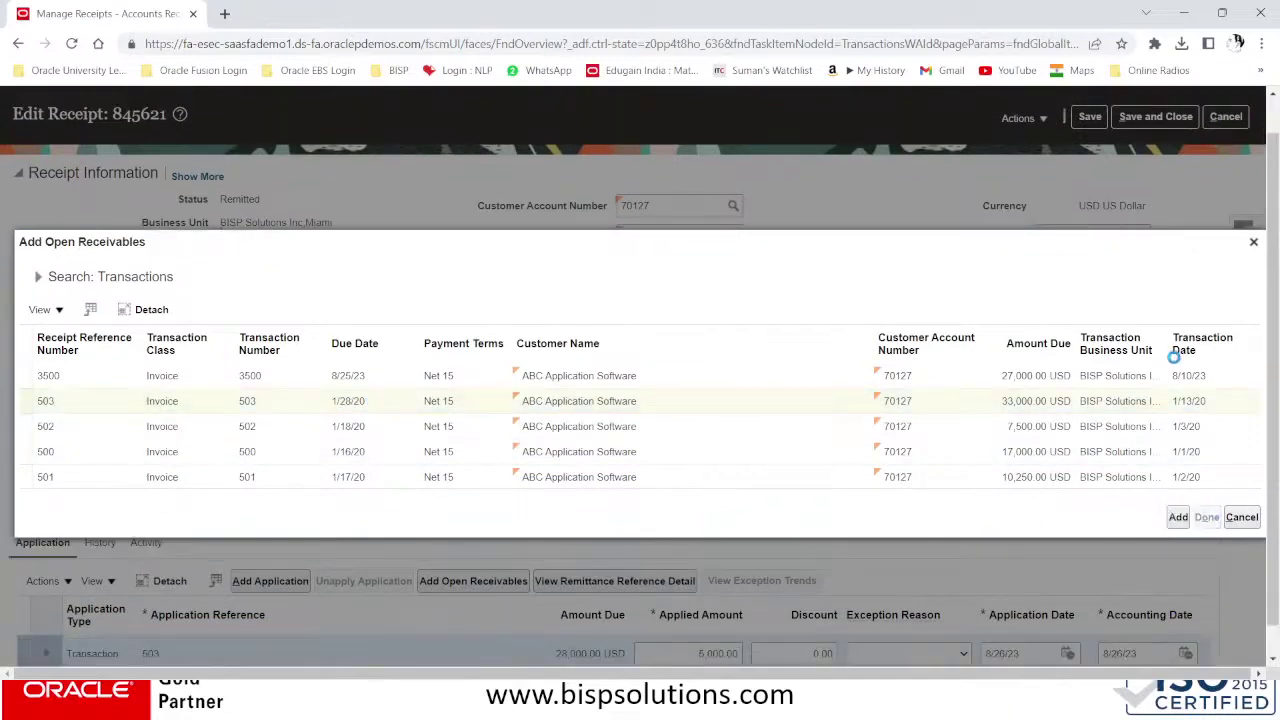
{"action": "left_click", "coordinate": [1207, 538]}
{"action": "scroll", "coordinate": [1084, 440], "scroll_direction": "down", "scroll_amount": 2}
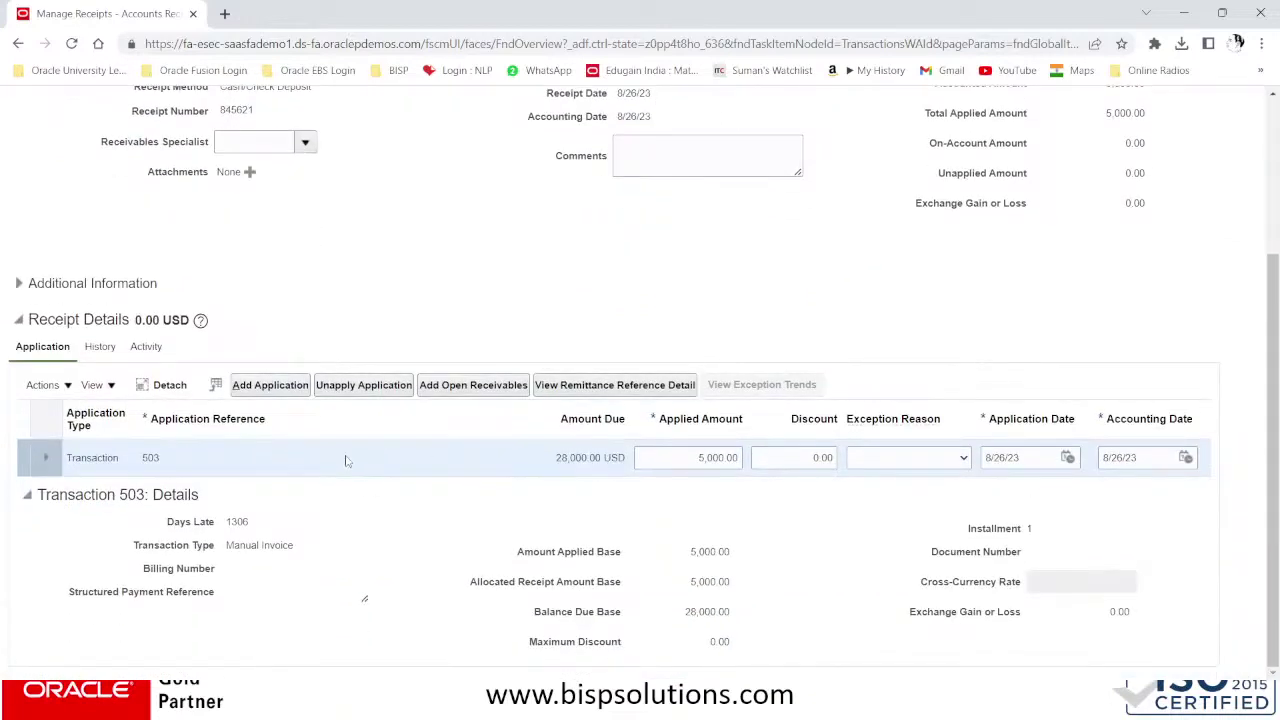
{"action": "scroll", "coordinate": [346, 460], "scroll_direction": "up", "scroll_amount": 2}
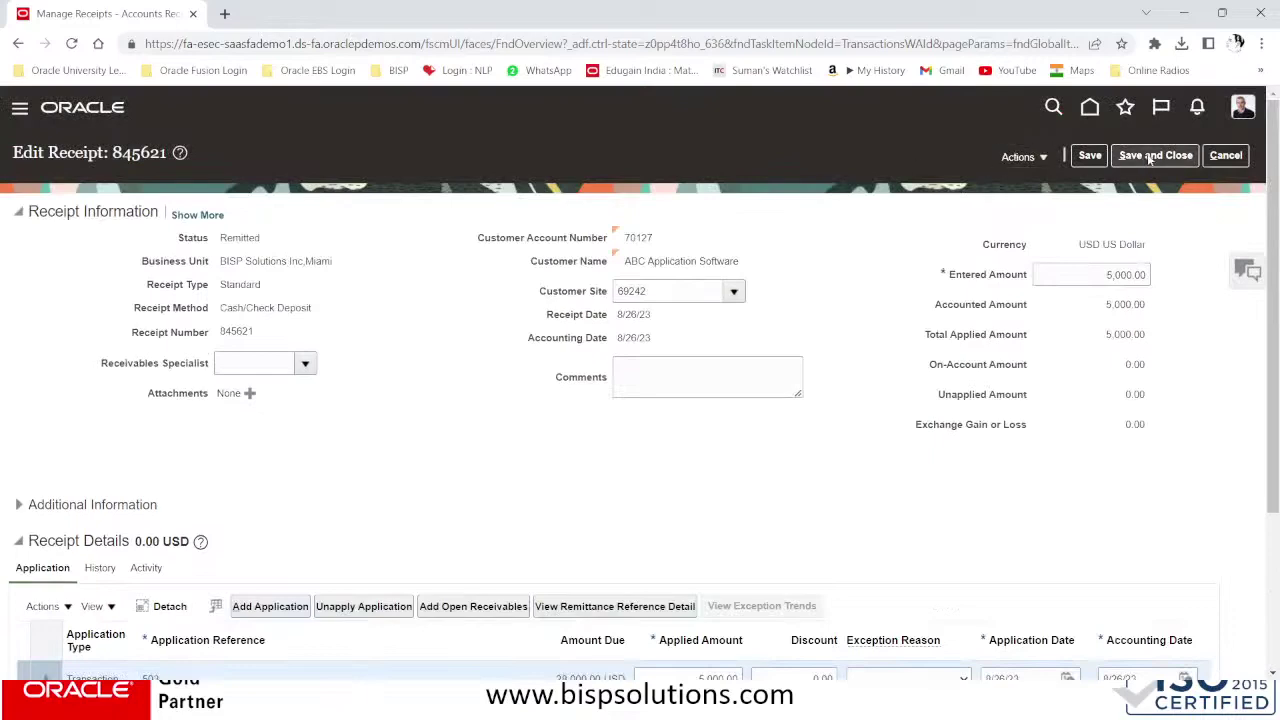
{"action": "left_click", "coordinate": [1149, 158]}
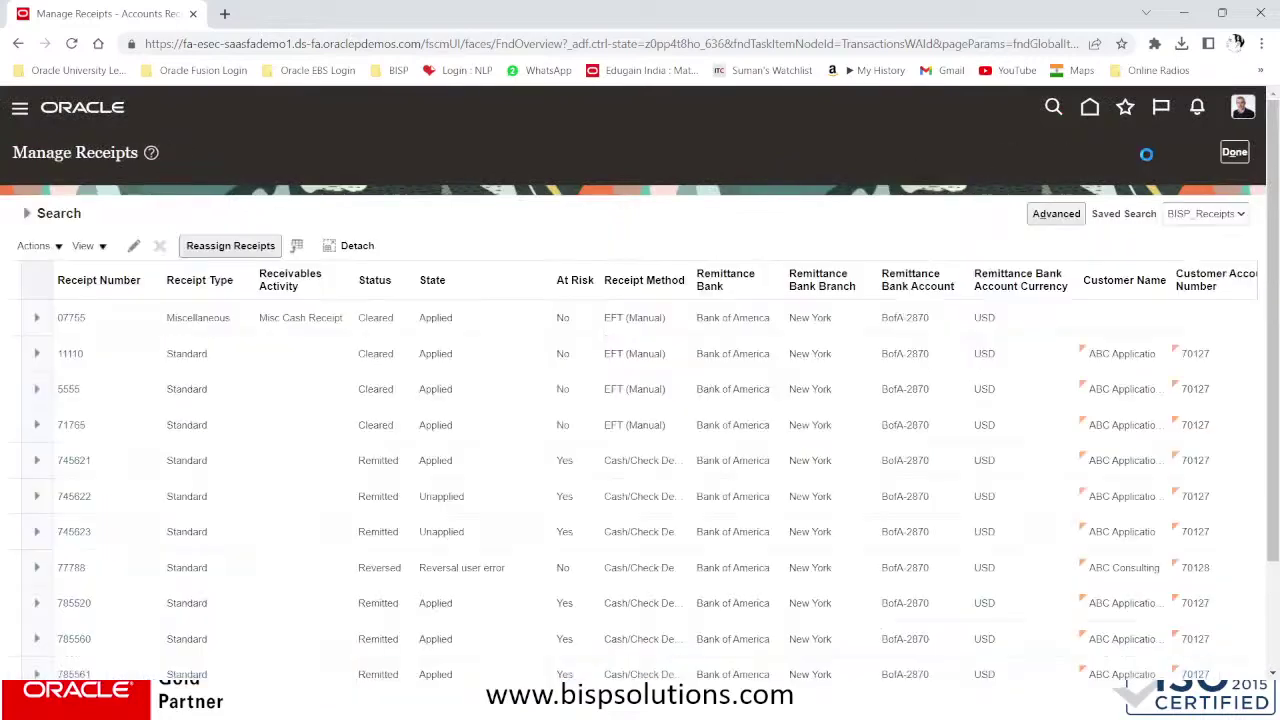
Step: Open the unapplied 845621 receipt and check its 5,000.00 unapplied amount
{"action": "scroll", "coordinate": [339, 467], "scroll_direction": "down", "scroll_amount": 3}
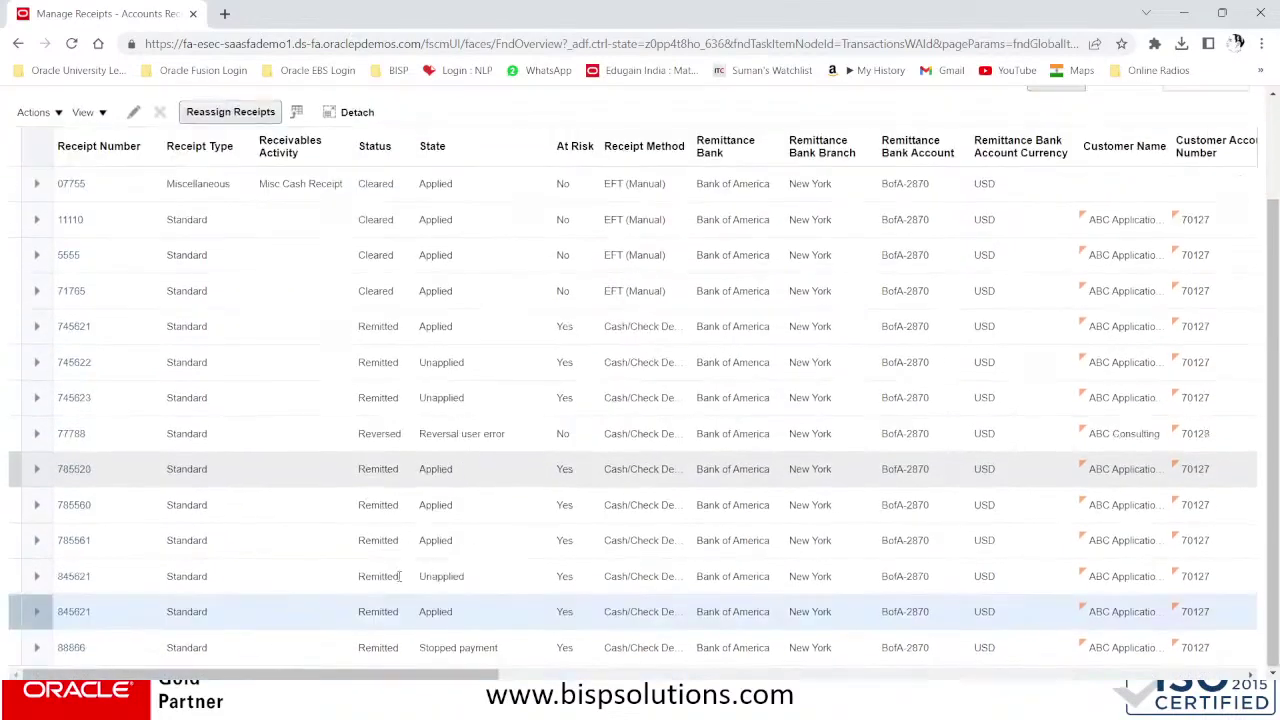
{"action": "left_click", "coordinate": [61, 578]}
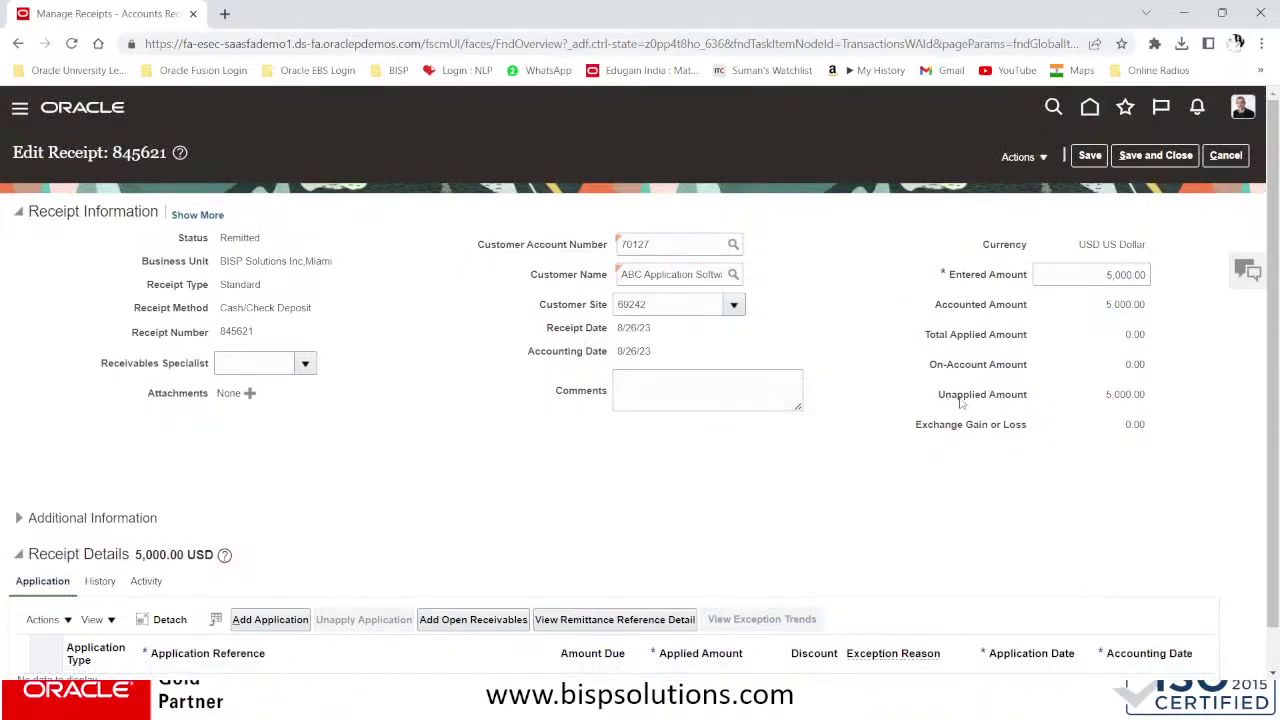
{"action": "left_click_drag", "start_coordinate": [942, 396], "coordinate": [1128, 394]}
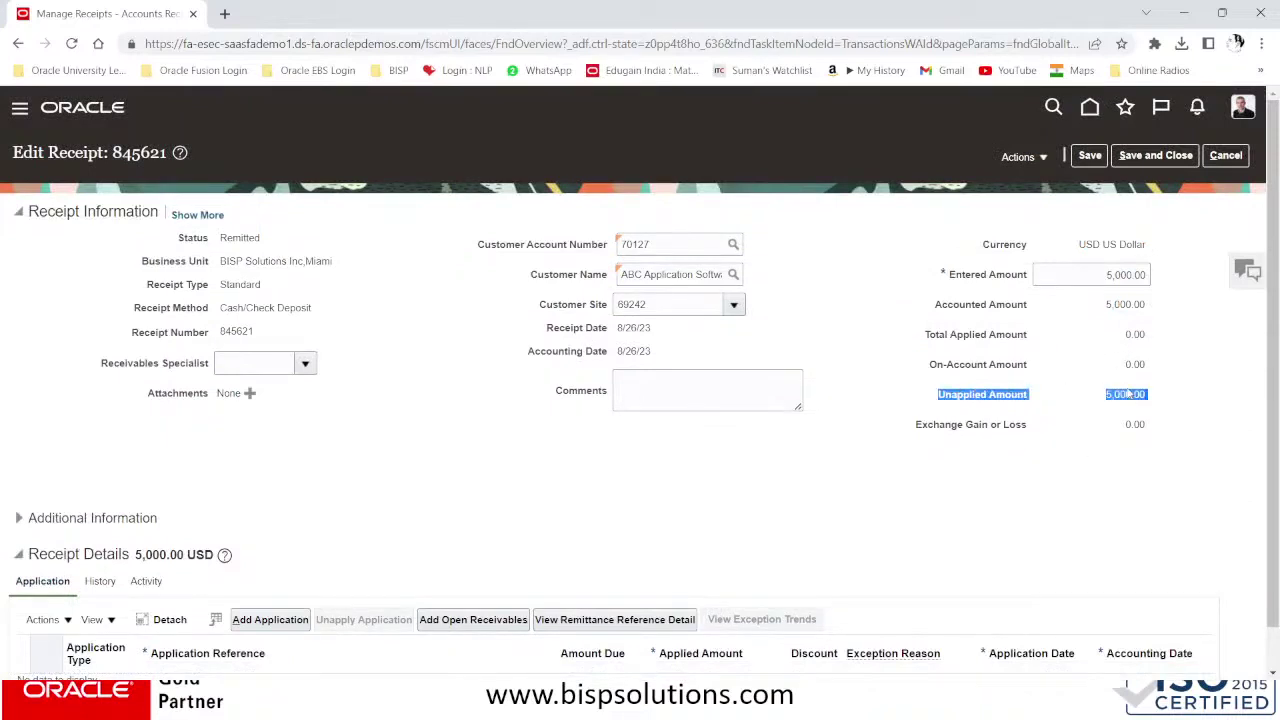
{"action": "scroll", "coordinate": [1033, 405], "scroll_direction": "down", "scroll_amount": 1}
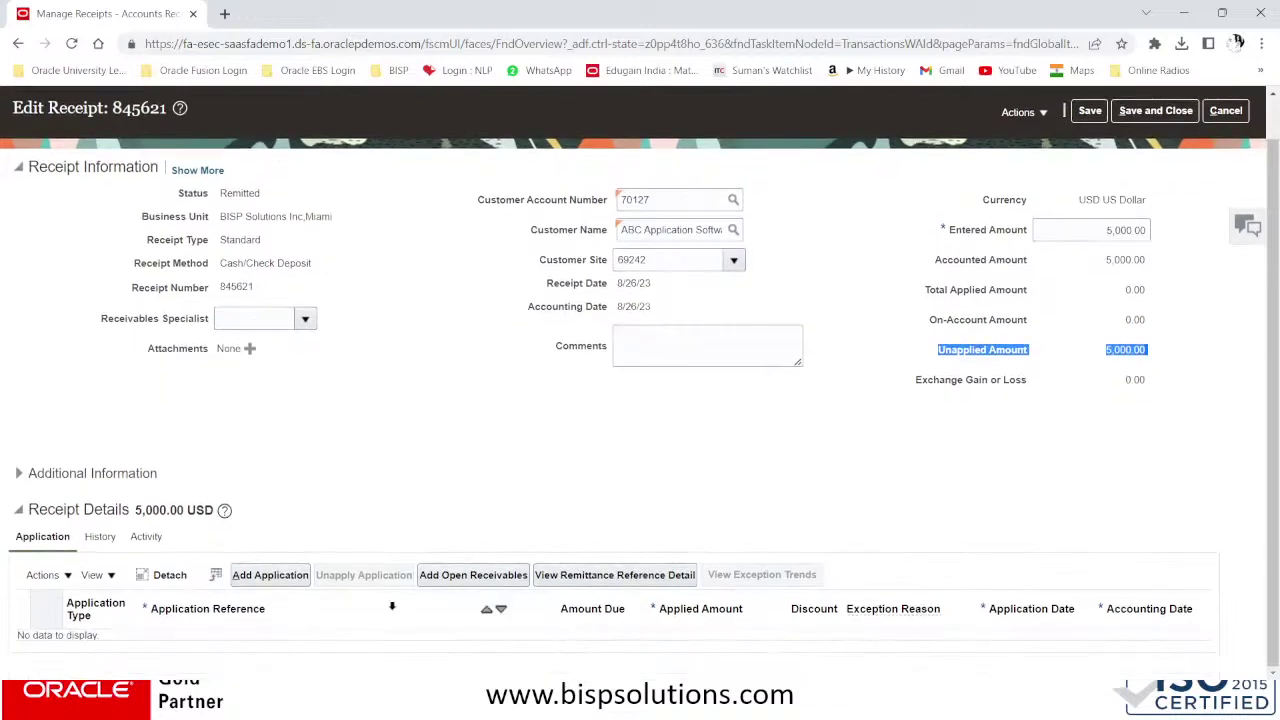
Step: Add an application line with transaction 503 as the Application Reference
{"action": "left_click", "coordinate": [254, 578]}
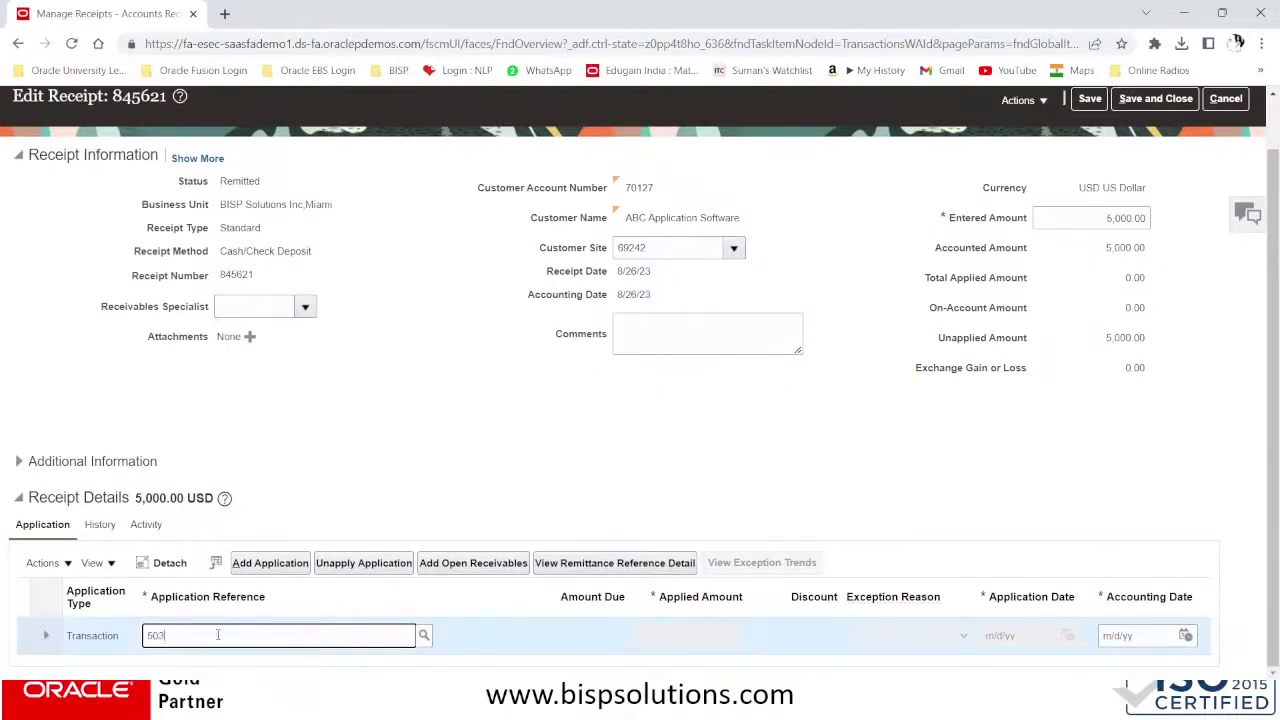
{"action": "type", "text": "503"}
{"action": "left_click", "coordinate": [425, 636]}
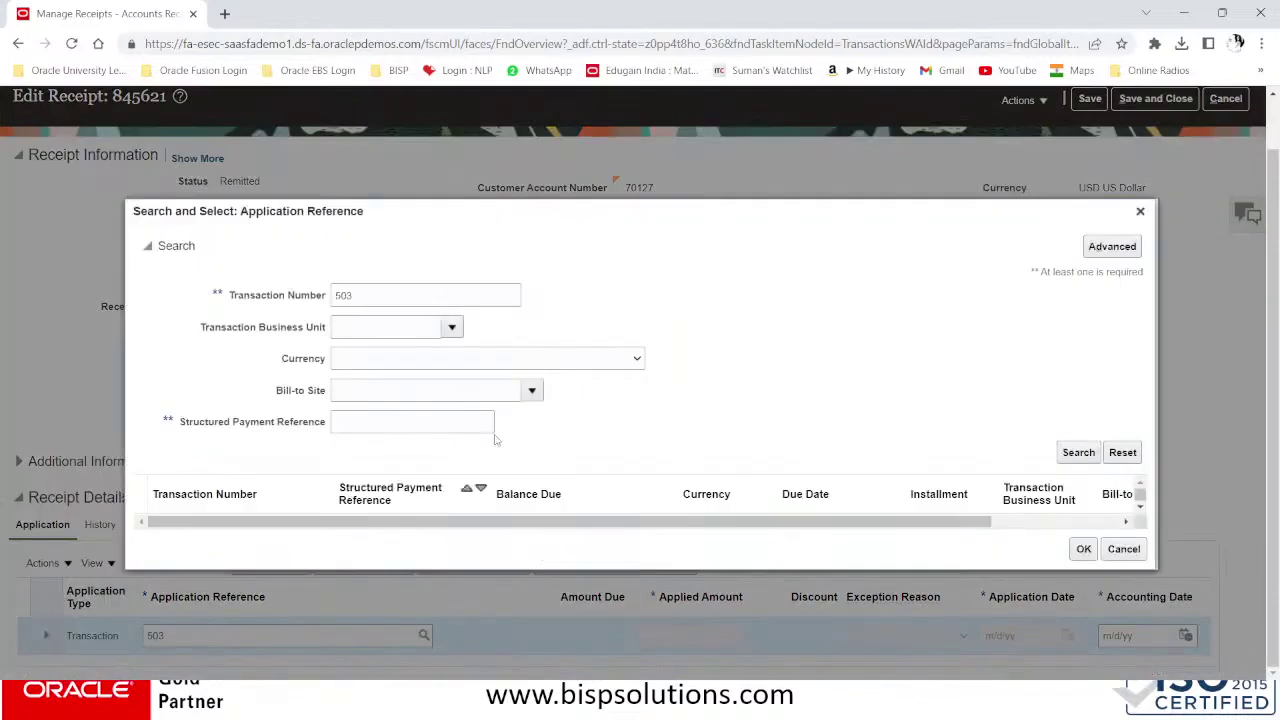
{"action": "left_click", "coordinate": [1070, 455]}
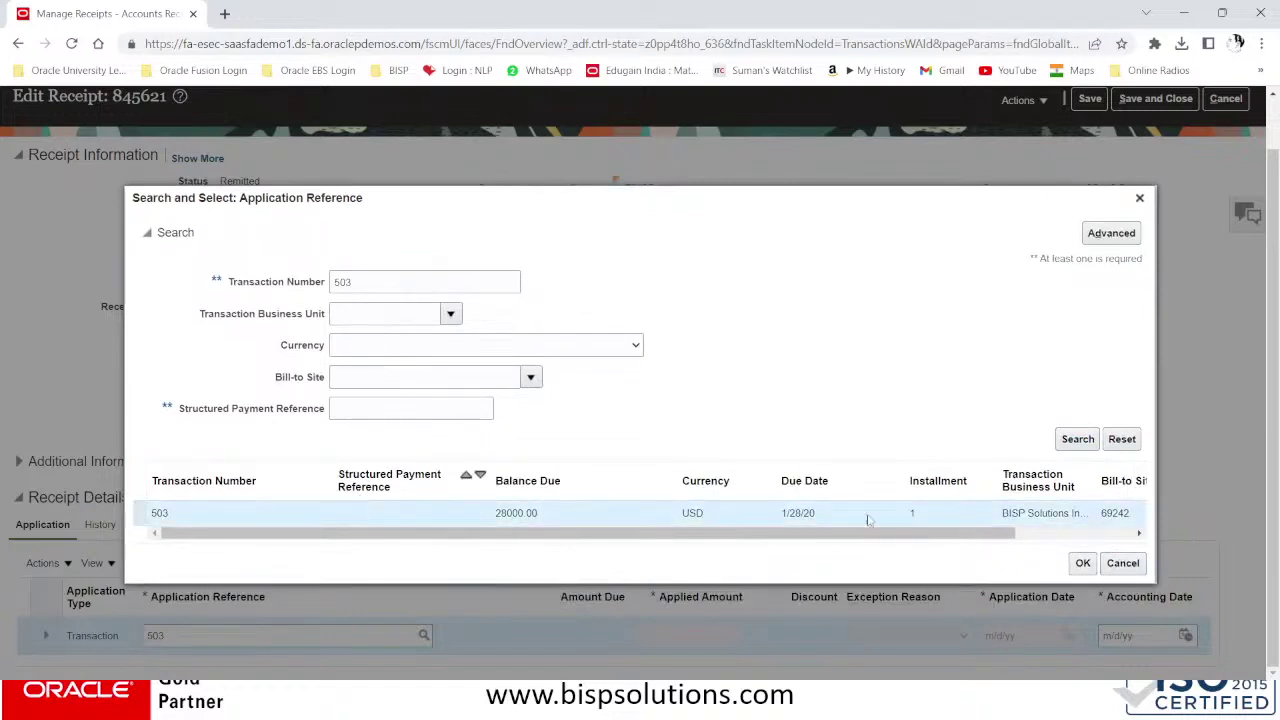
{"action": "left_click", "coordinate": [1082, 563]}
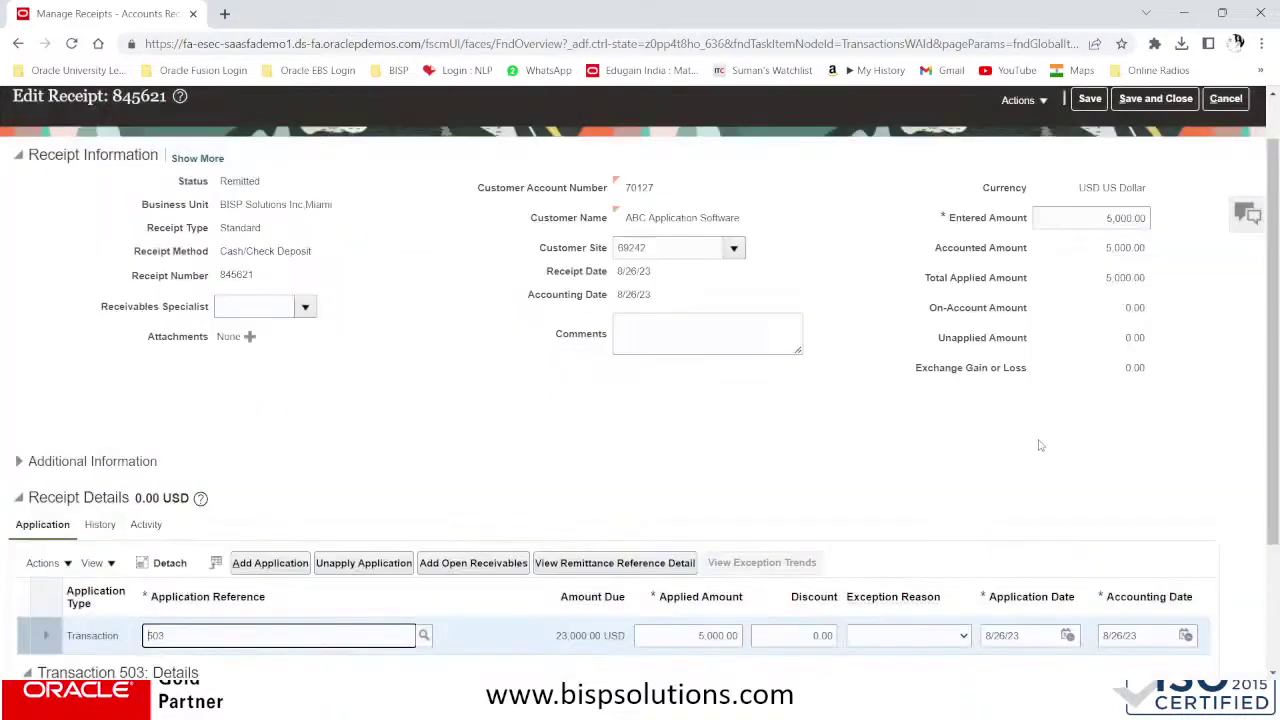
{"action": "scroll", "coordinate": [1040, 445], "scroll_direction": "down", "scroll_amount": 2}
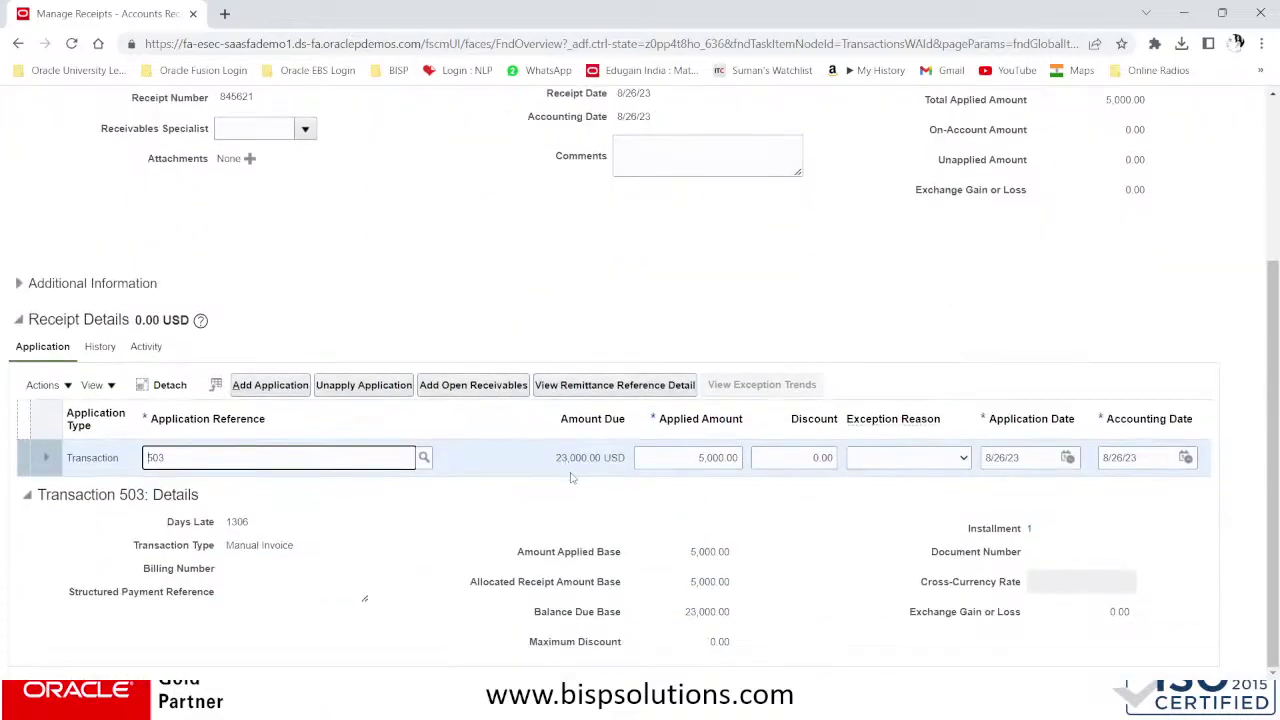
{"action": "scroll", "coordinate": [663, 571], "scroll_direction": "up", "scroll_amount": 3}
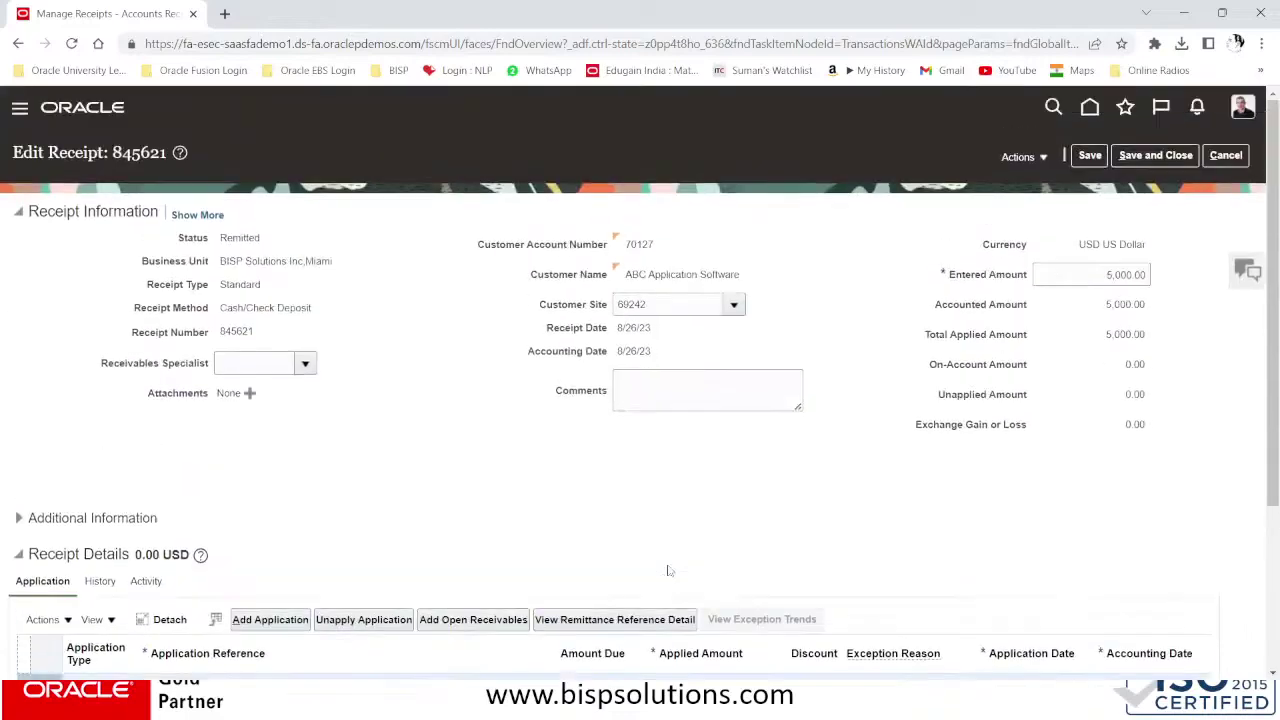
Step: Save receipt 845621 and open receipt 745622 for editing
{"action": "left_click", "coordinate": [1146, 158]}
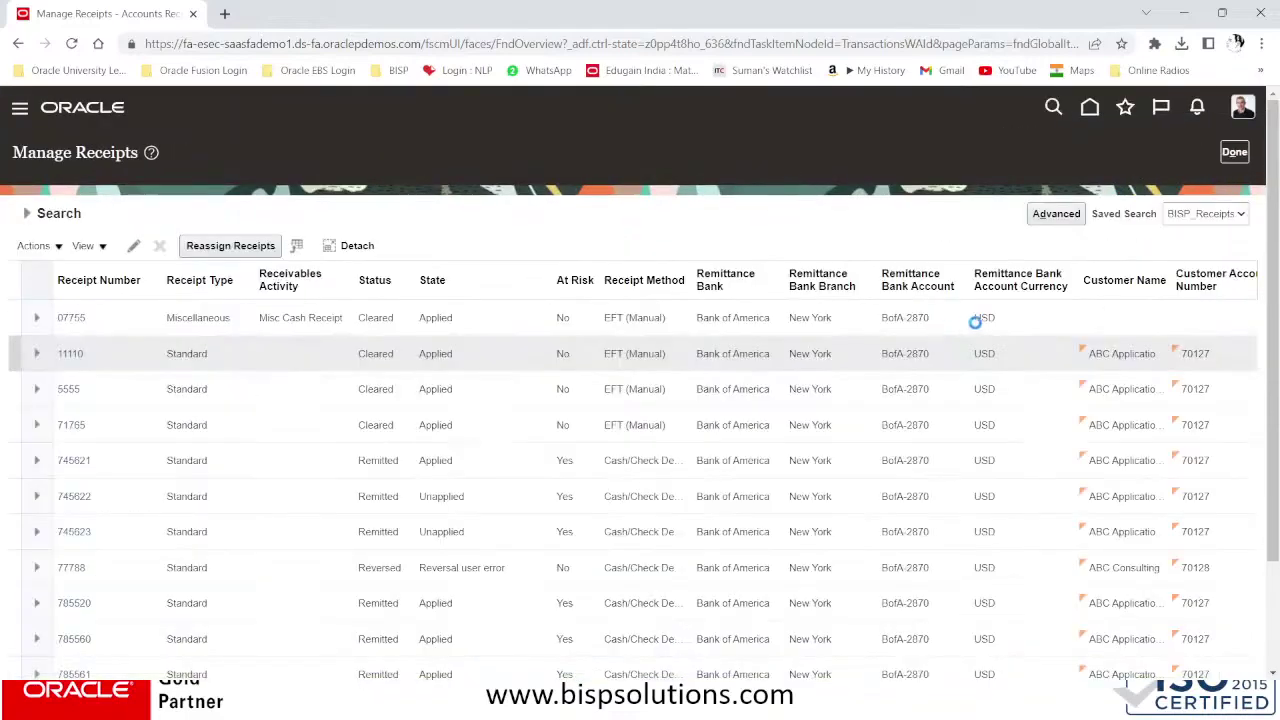
{"action": "scroll", "coordinate": [600, 500], "scroll_direction": "down", "scroll_amount": 2}
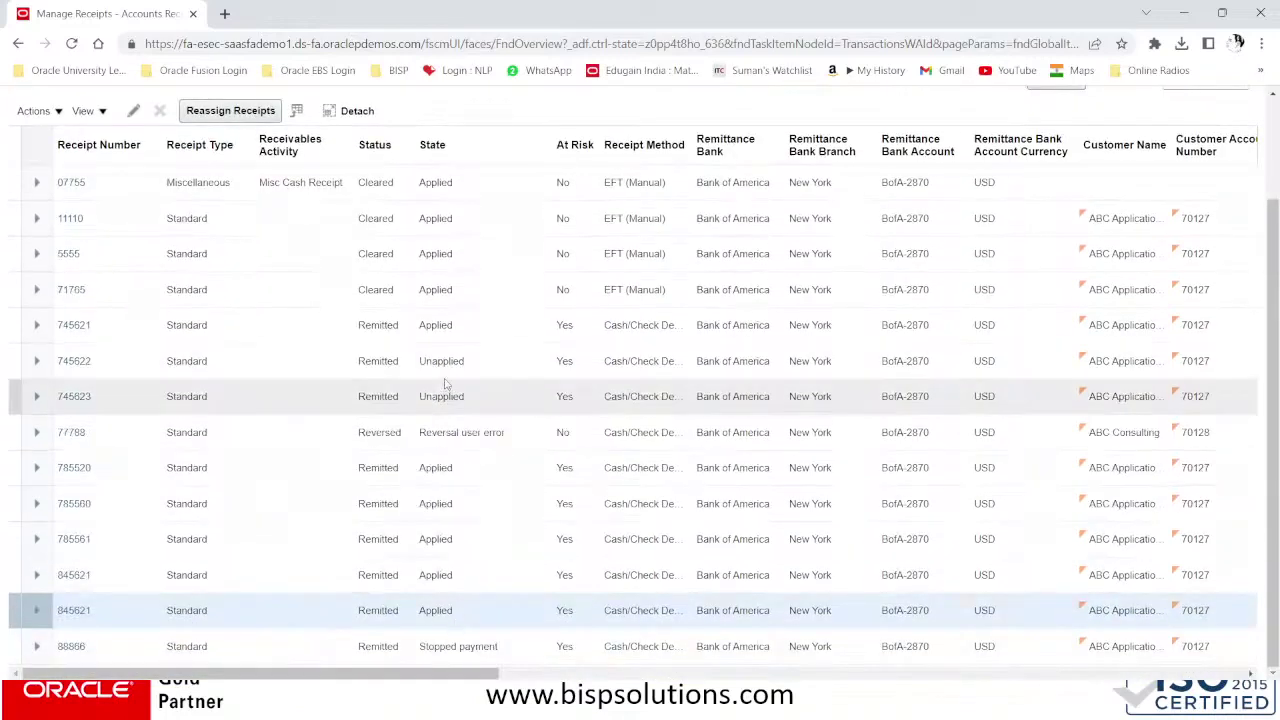
{"action": "left_click", "coordinate": [66, 360]}
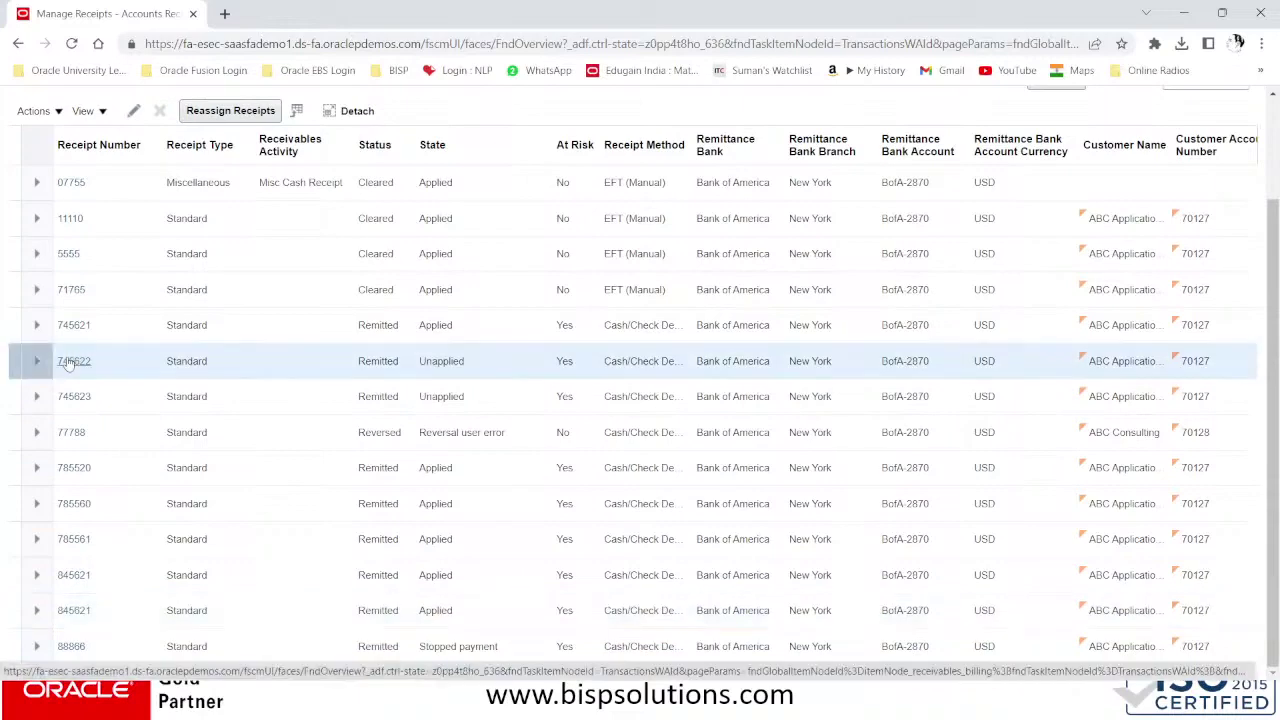
{"action": "left_click", "coordinate": [66, 361]}
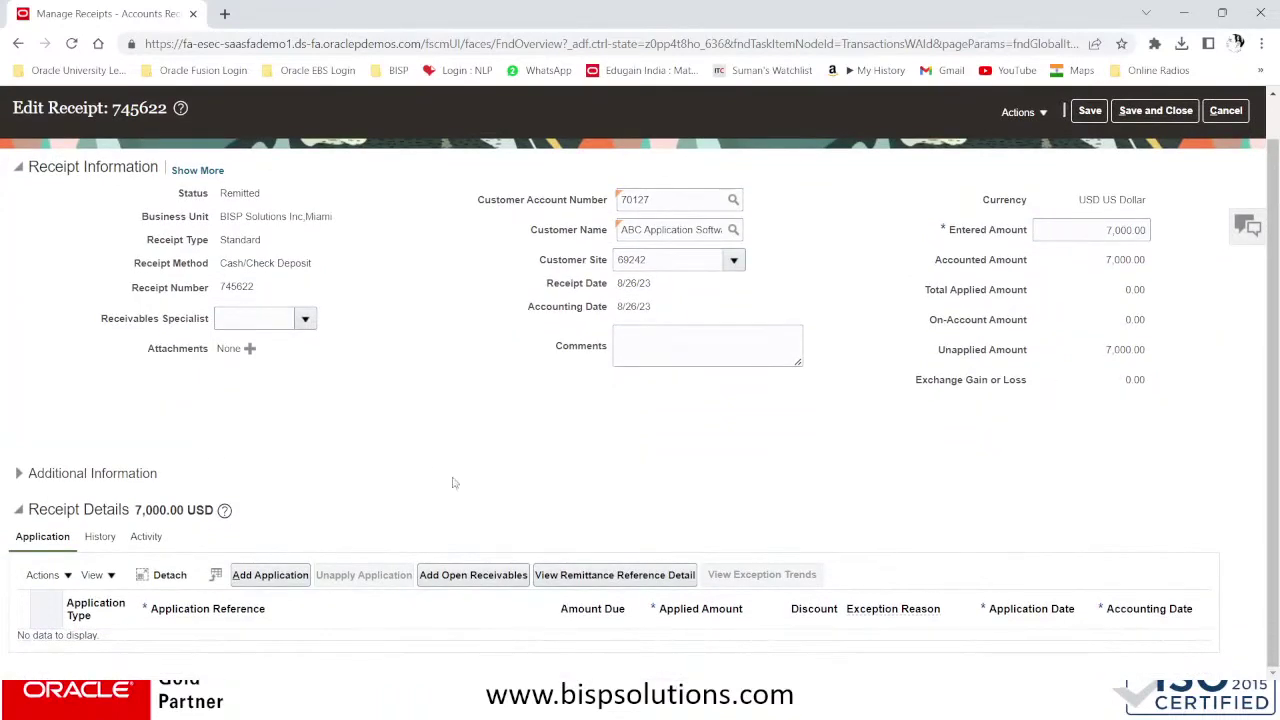
Step: Apply receipt 745622's 7,000.00 to open invoice 3500 and save the receipt
{"action": "left_click", "coordinate": [497, 577]}
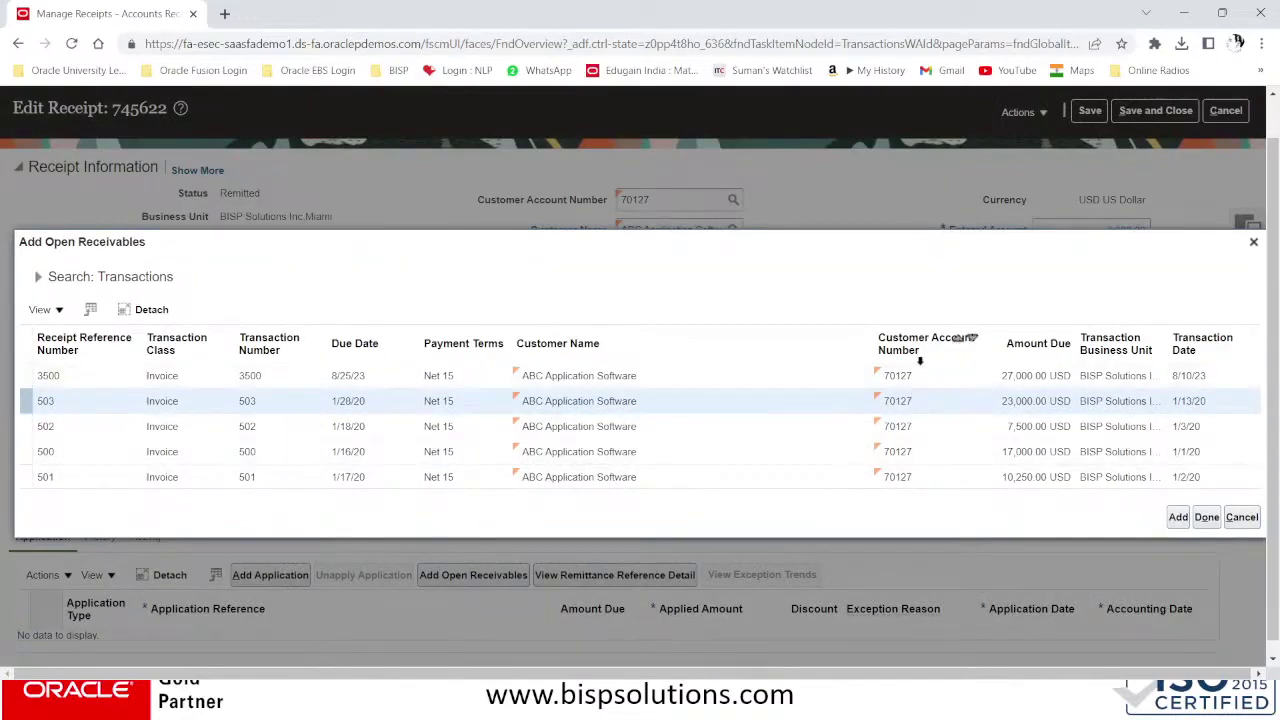
{"action": "left_click", "coordinate": [521, 402]}
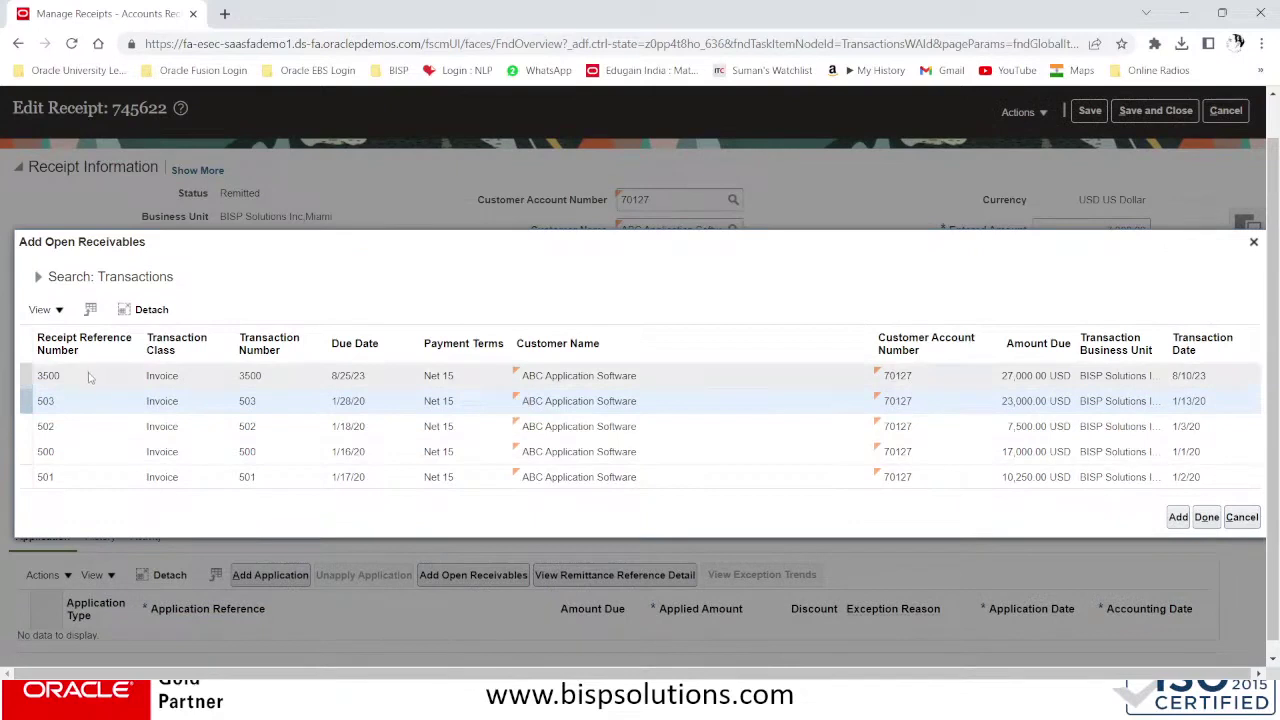
{"action": "left_click", "coordinate": [88, 376]}
{"action": "left_click", "coordinate": [1180, 521]}
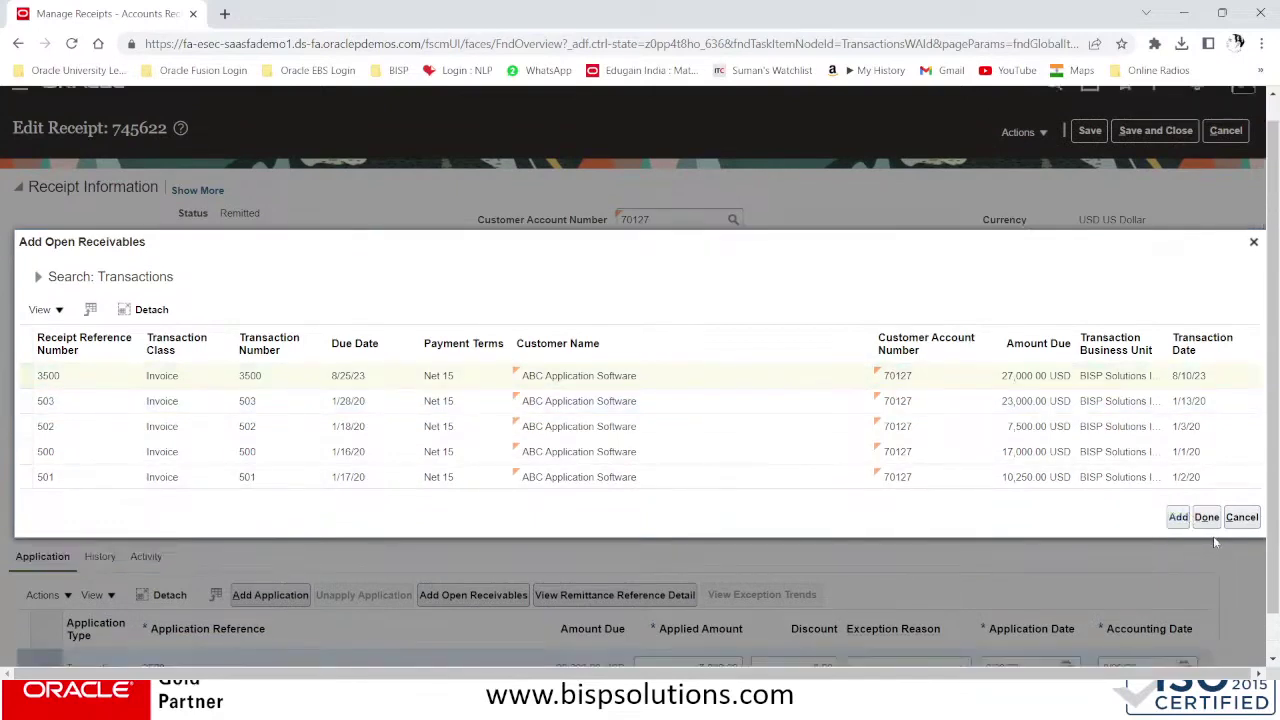
{"action": "left_click", "coordinate": [1206, 517]}
{"action": "scroll", "coordinate": [744, 545], "scroll_direction": "down", "scroll_amount": 2}
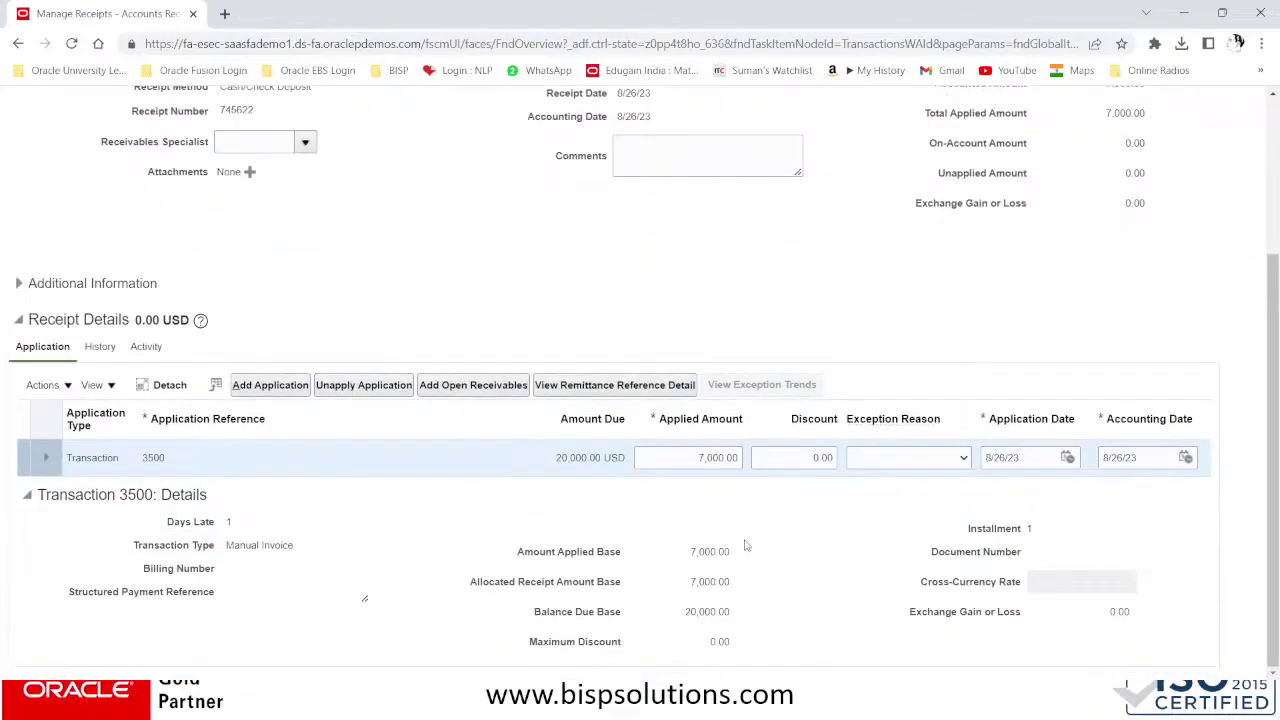
{"action": "scroll", "coordinate": [744, 545], "scroll_direction": "up", "scroll_amount": 2}
{"action": "scroll", "coordinate": [744, 545], "scroll_direction": "down", "scroll_amount": 2}
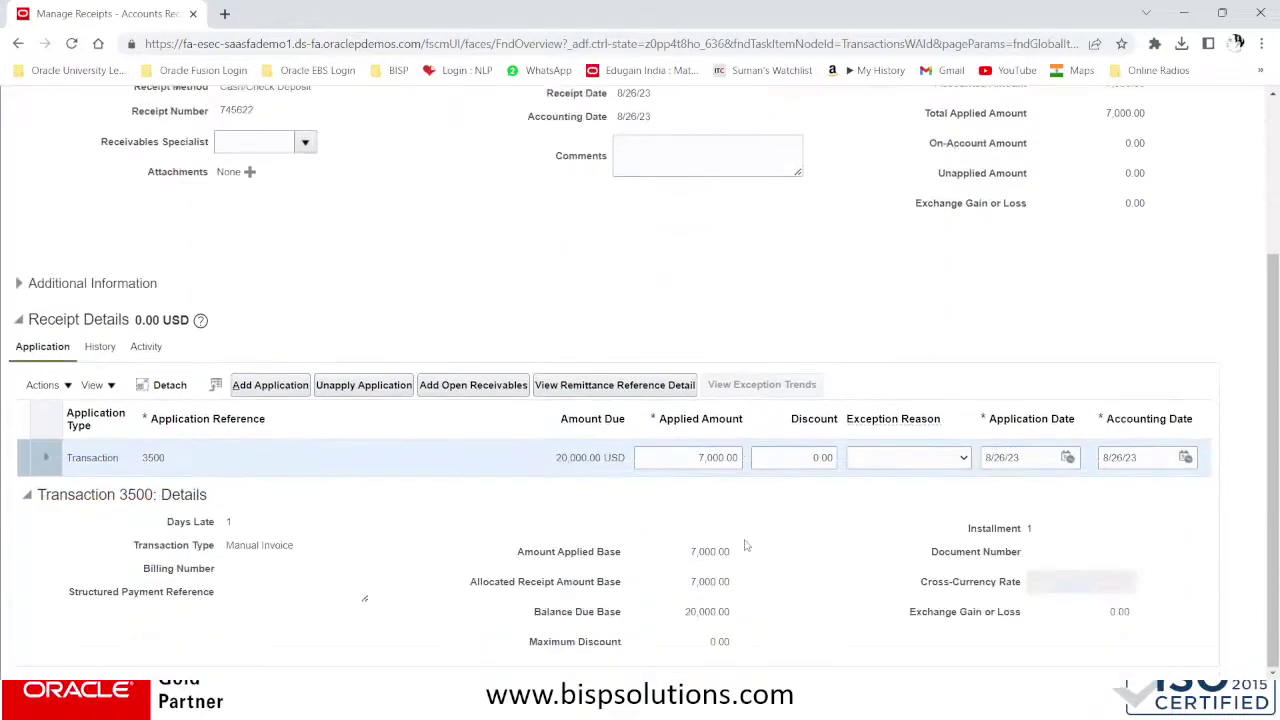
{"action": "scroll", "coordinate": [745, 547], "scroll_direction": "up", "scroll_amount": 2}
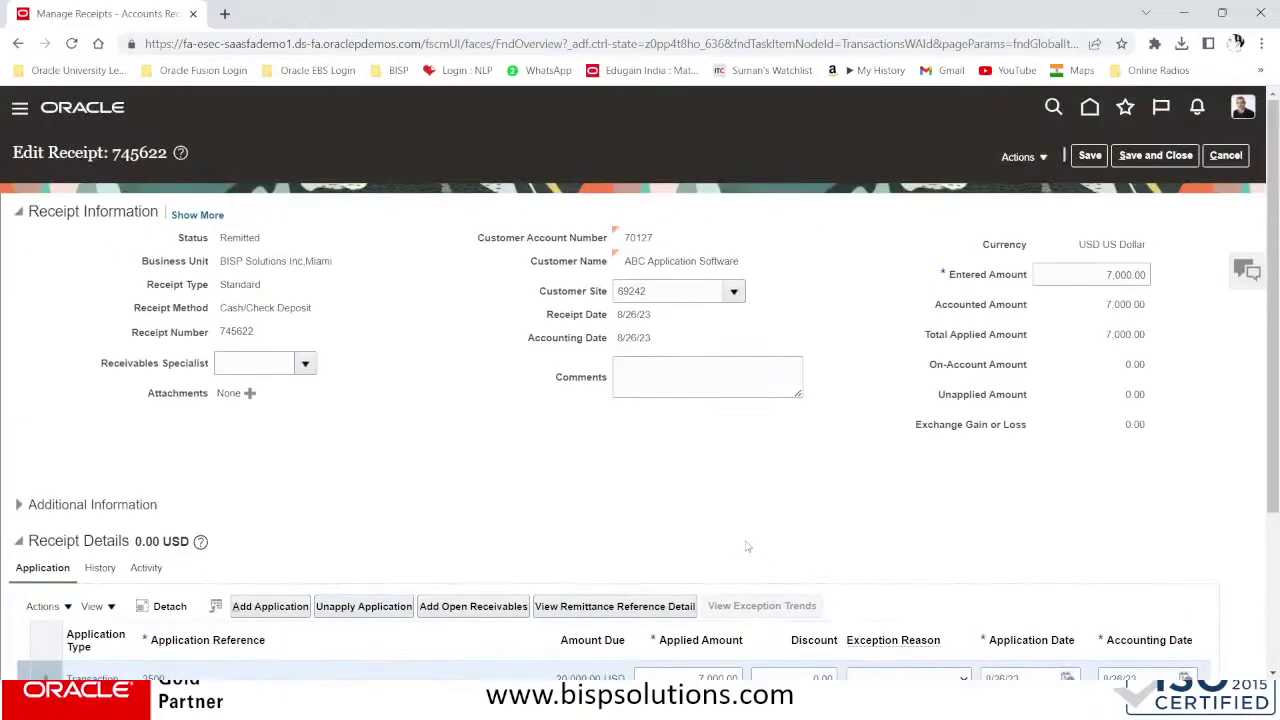
{"action": "left_click", "coordinate": [1148, 157]}
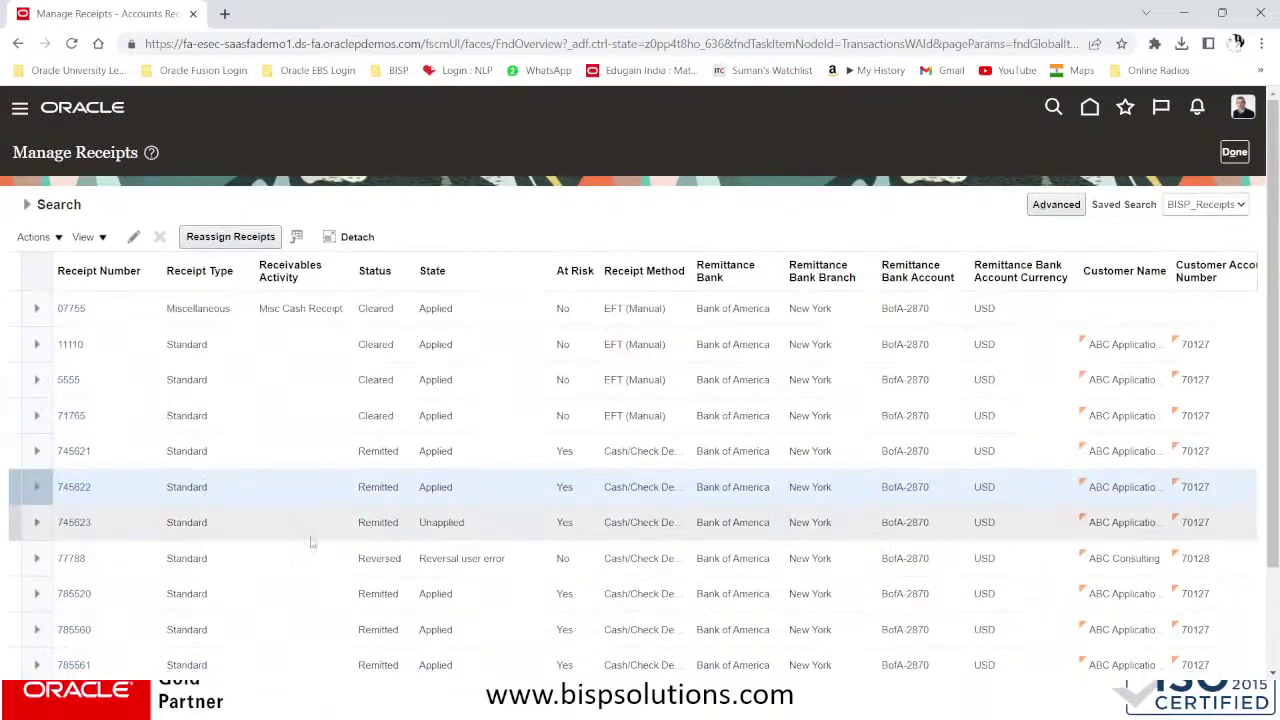
Step: Open receipt 745623 and search the open receivables available for its 10,000.00
{"action": "left_click", "coordinate": [80, 527]}
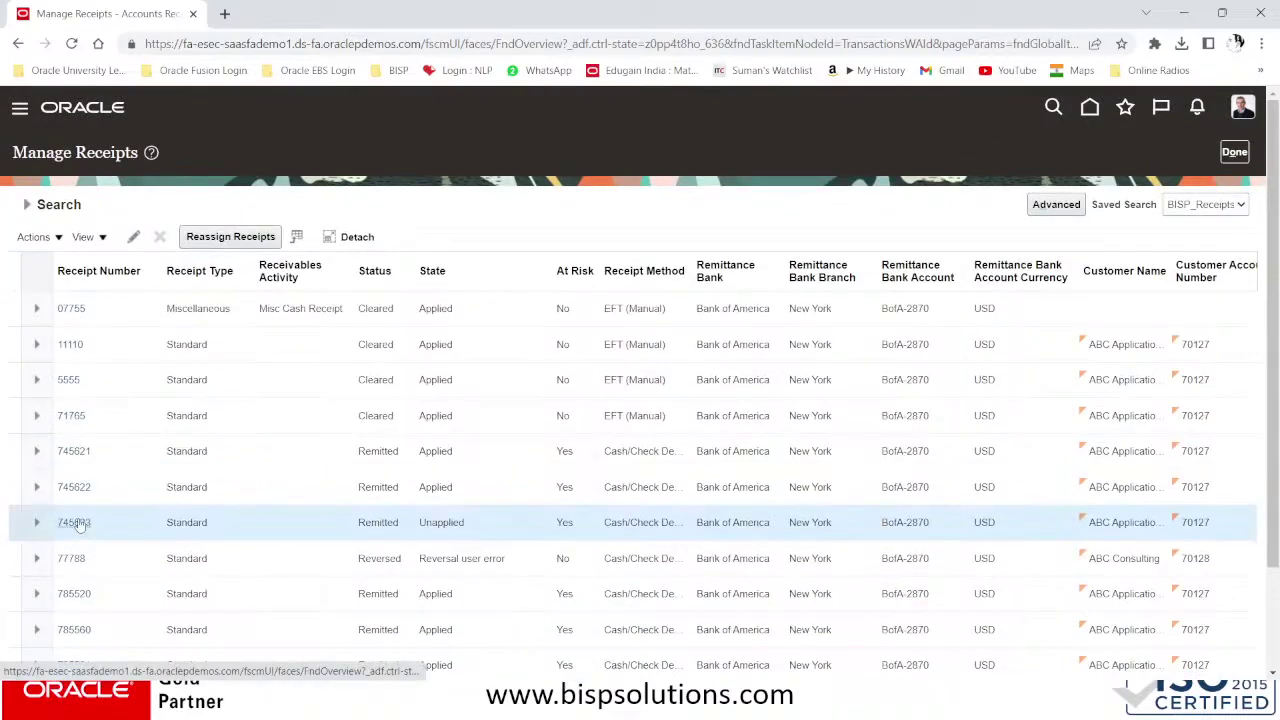
{"action": "left_click", "coordinate": [80, 522]}
{"action": "scroll", "coordinate": [80, 516], "scroll_direction": "down", "scroll_amount": 1}
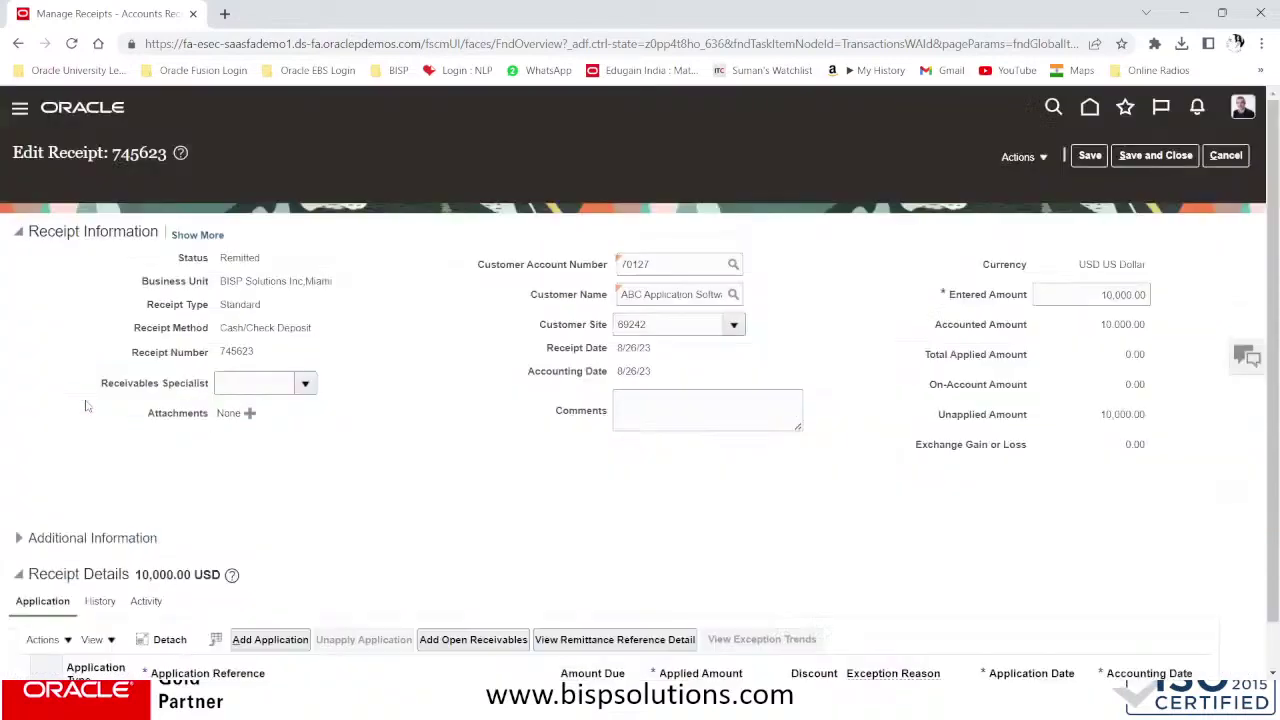
{"action": "scroll", "coordinate": [1121, 436], "scroll_direction": "down", "scroll_amount": 2}
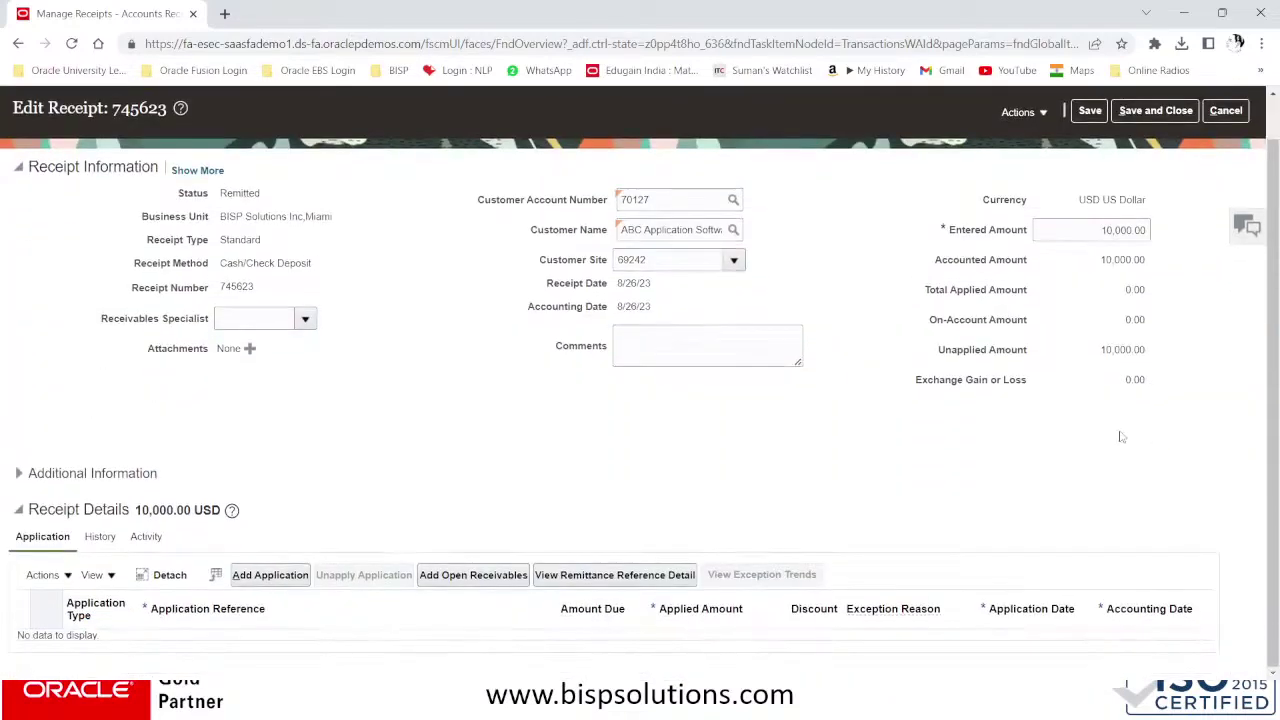
{"action": "left_click", "coordinate": [490, 576]}
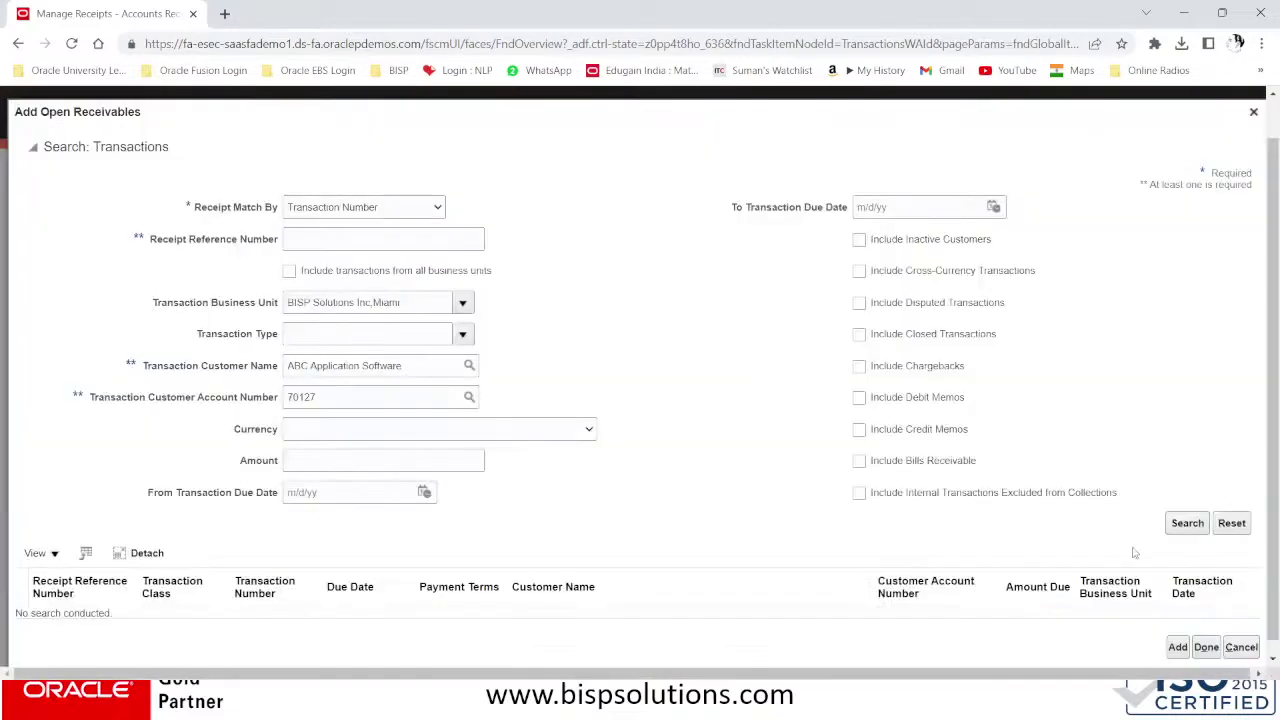
{"action": "left_click", "coordinate": [1184, 526]}
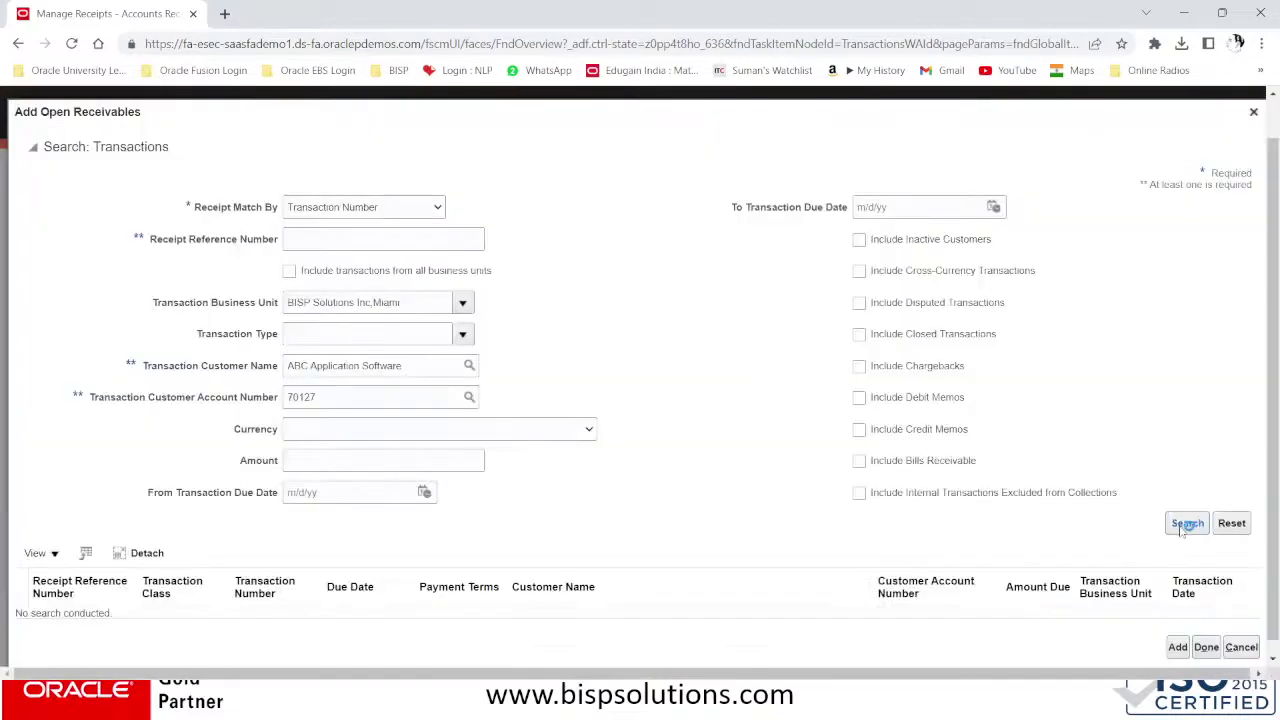
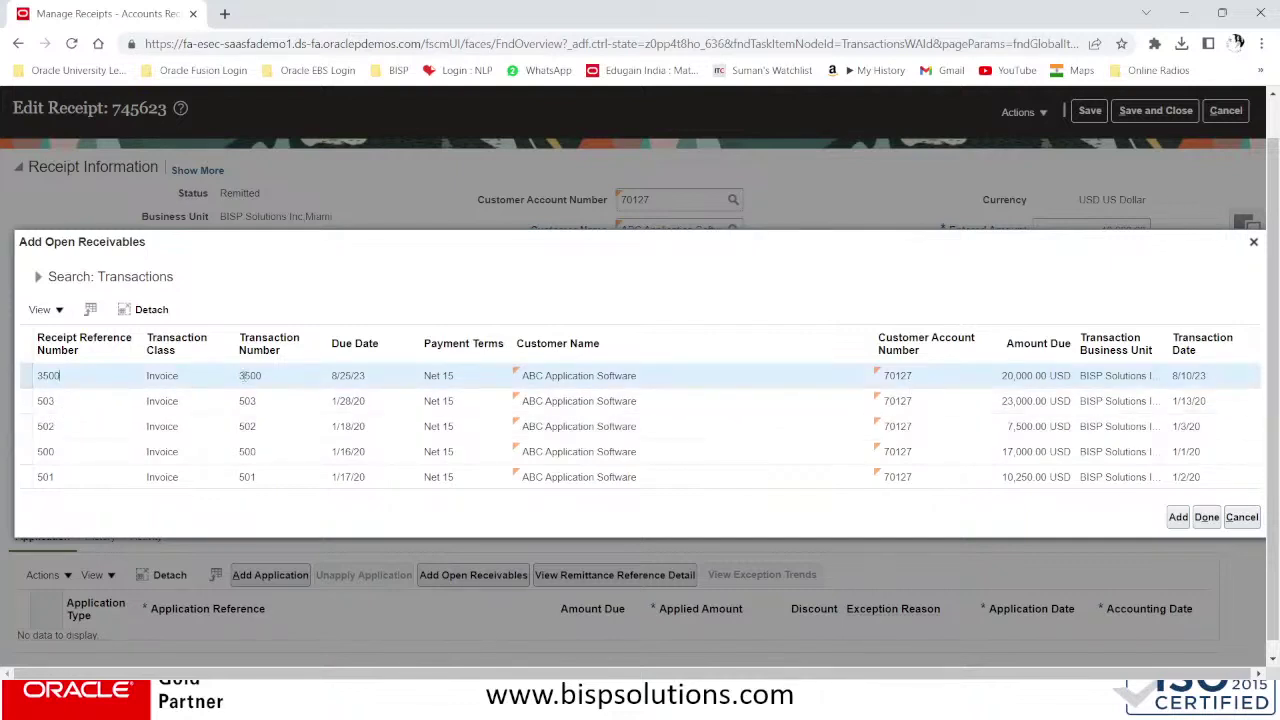
Step: Apply receipt 745623's full 10,000.00 USD to open transaction 3500 and save the receipt
{"action": "left_click", "coordinate": [1177, 518]}
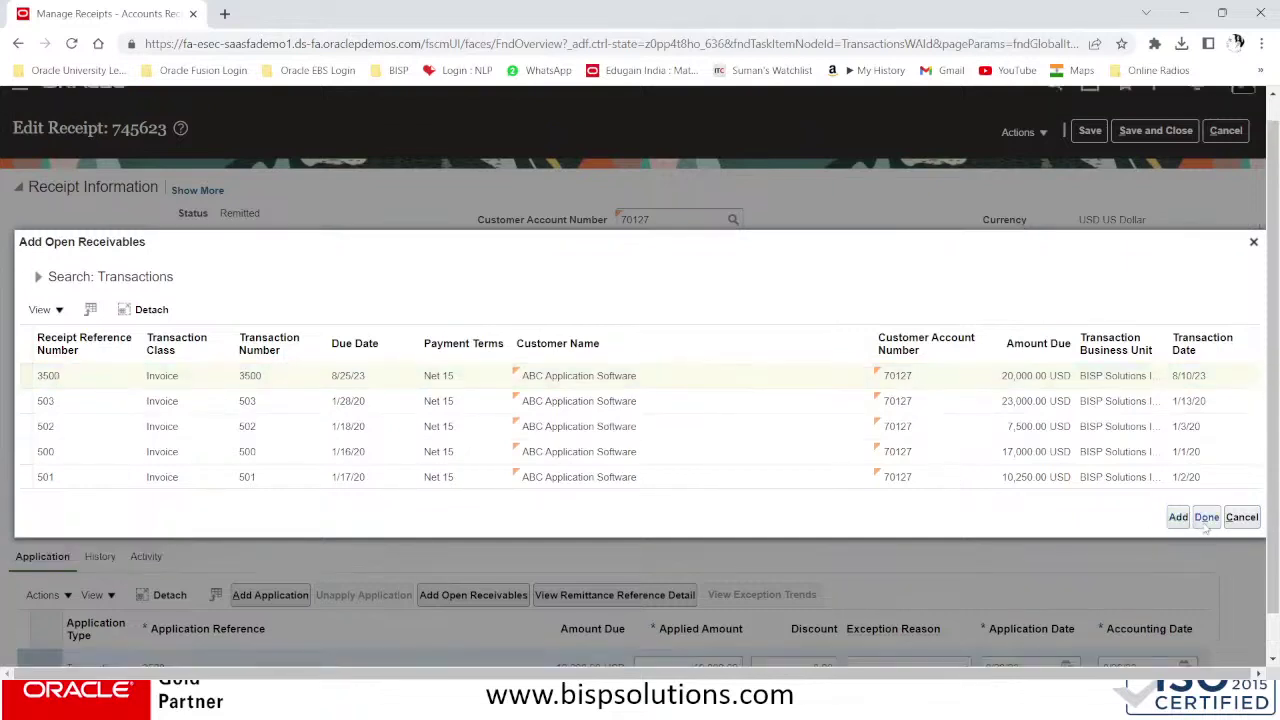
{"action": "left_click", "coordinate": [1206, 517]}
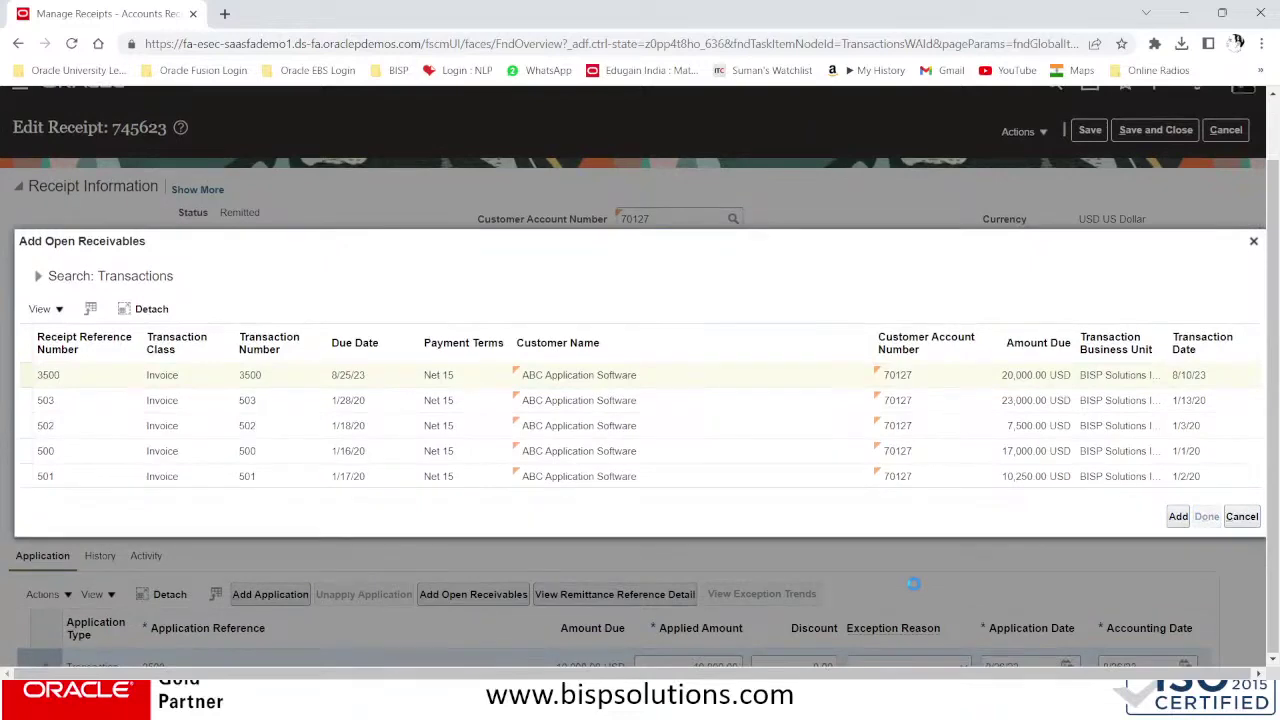
{"action": "scroll", "coordinate": [913, 583], "scroll_direction": "down", "scroll_amount": 5}
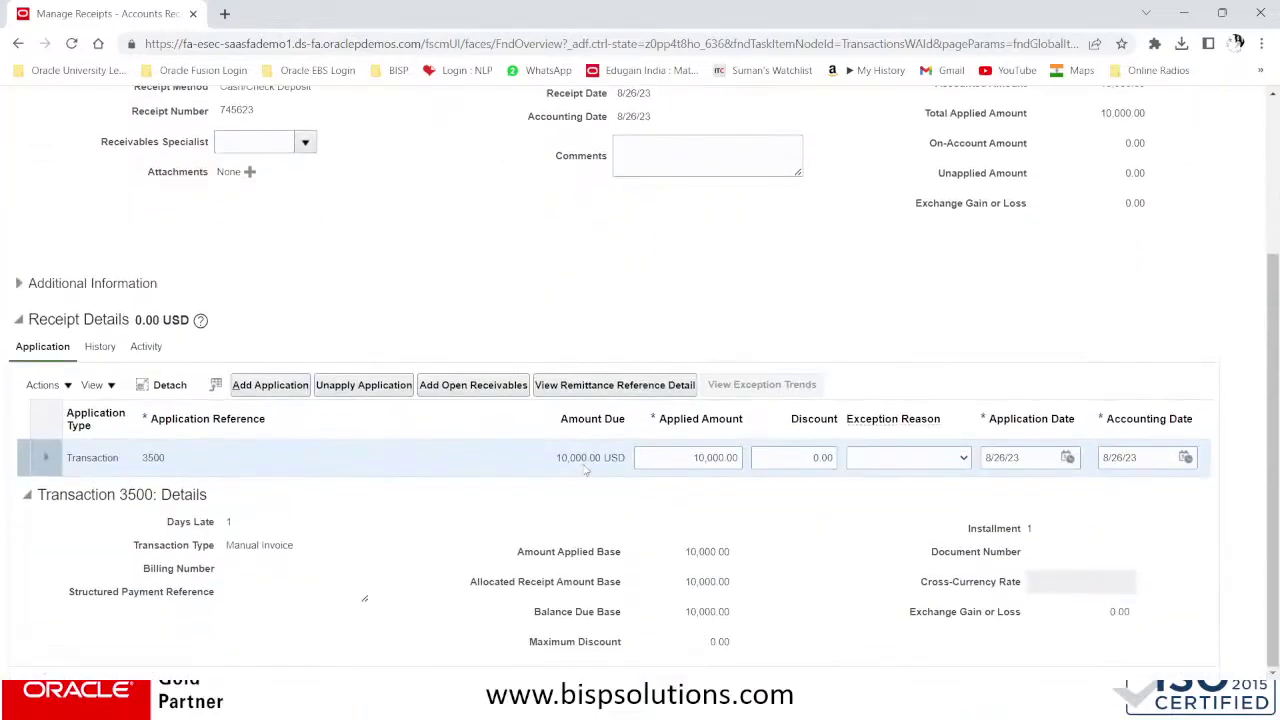
{"action": "scroll", "coordinate": [583, 470], "scroll_direction": "up", "scroll_amount": 5}
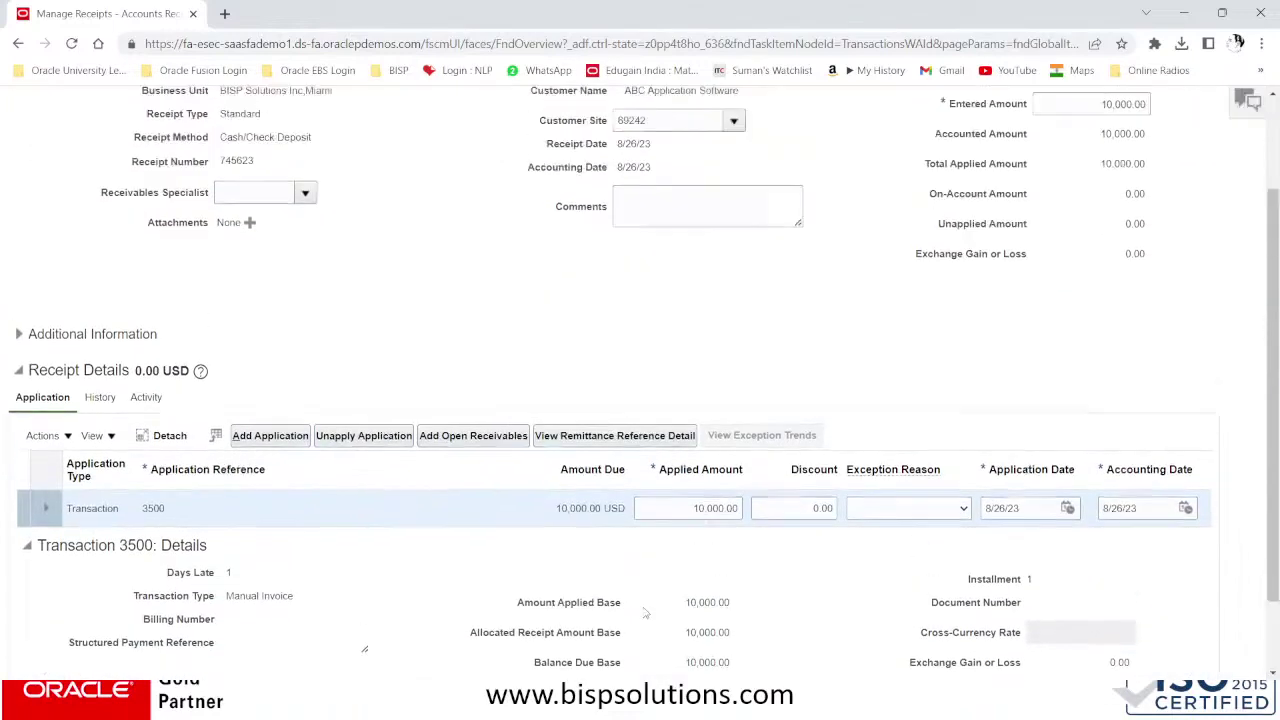
{"action": "left_click", "coordinate": [1150, 157]}
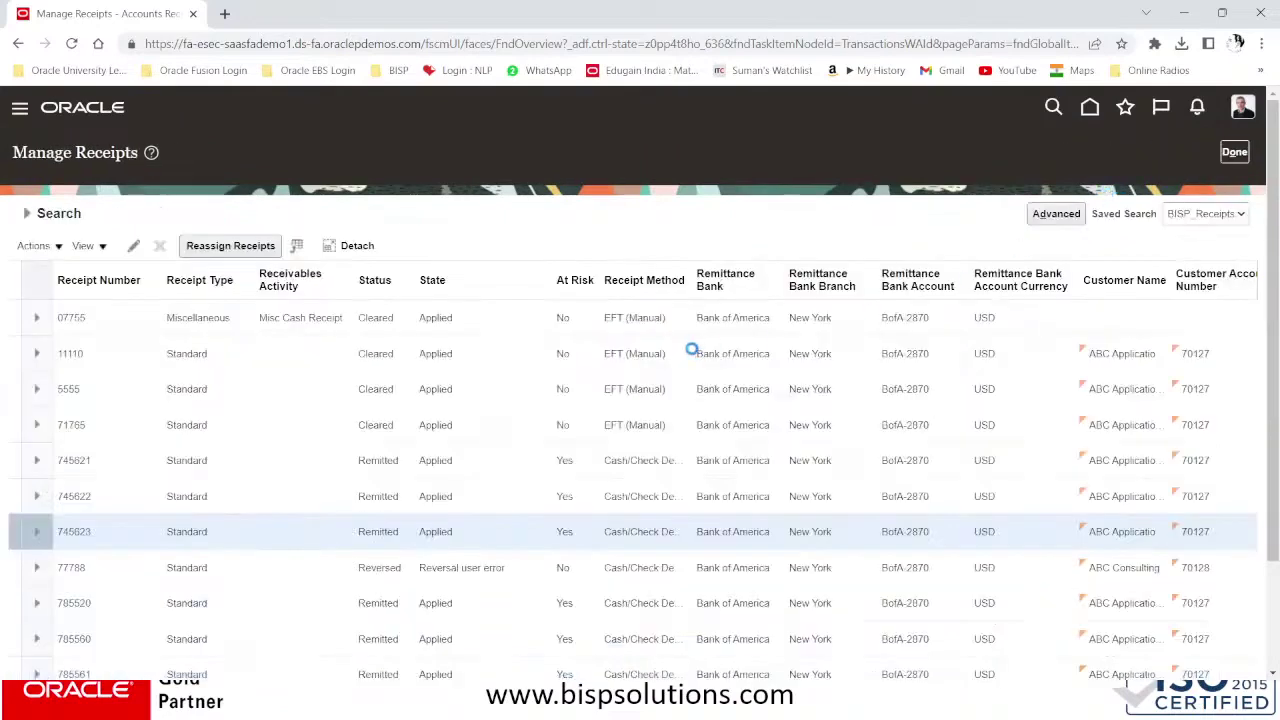
Step: Scroll the Manage Receipts results to the Batch Number column, showing receipt 745623 under batch 454565
{"action": "scroll", "coordinate": [680, 558], "scroll_direction": "down", "scroll_amount": 1}
{"action": "scroll", "coordinate": [680, 560], "scroll_direction": "up", "scroll_amount": 1}
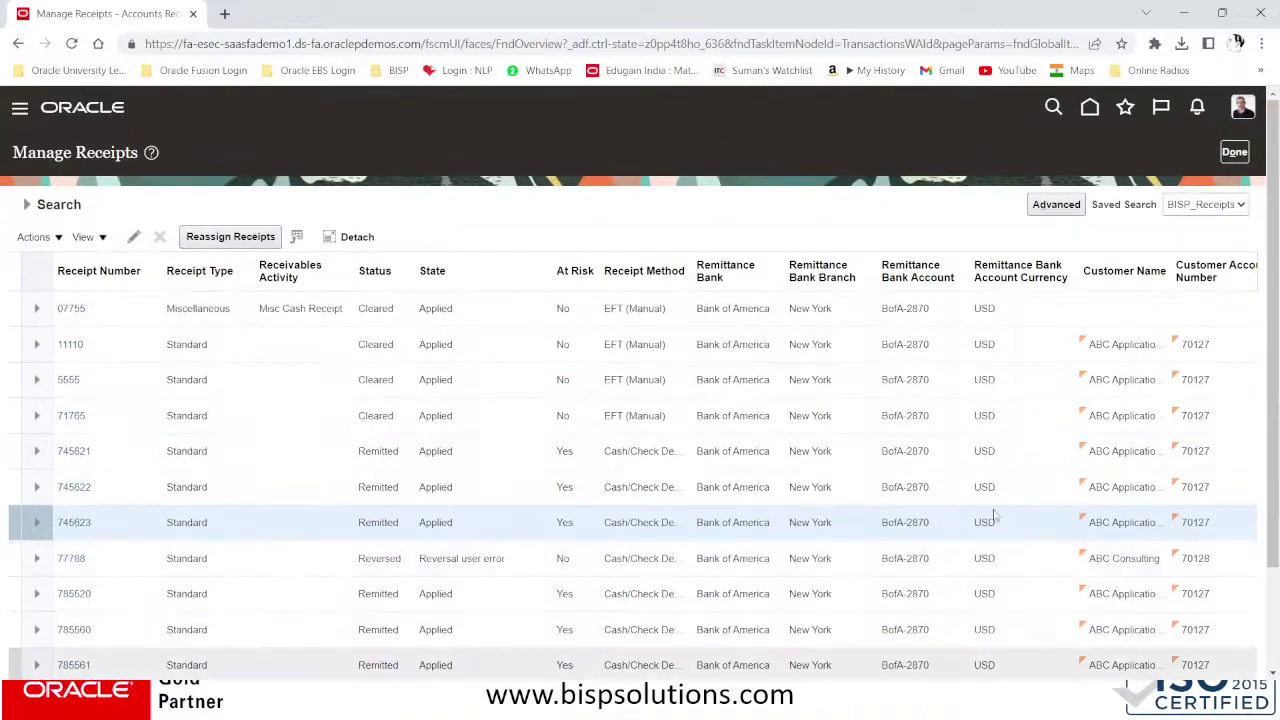
{"action": "scroll", "coordinate": [986, 500], "scroll_direction": "down", "scroll_amount": 1}
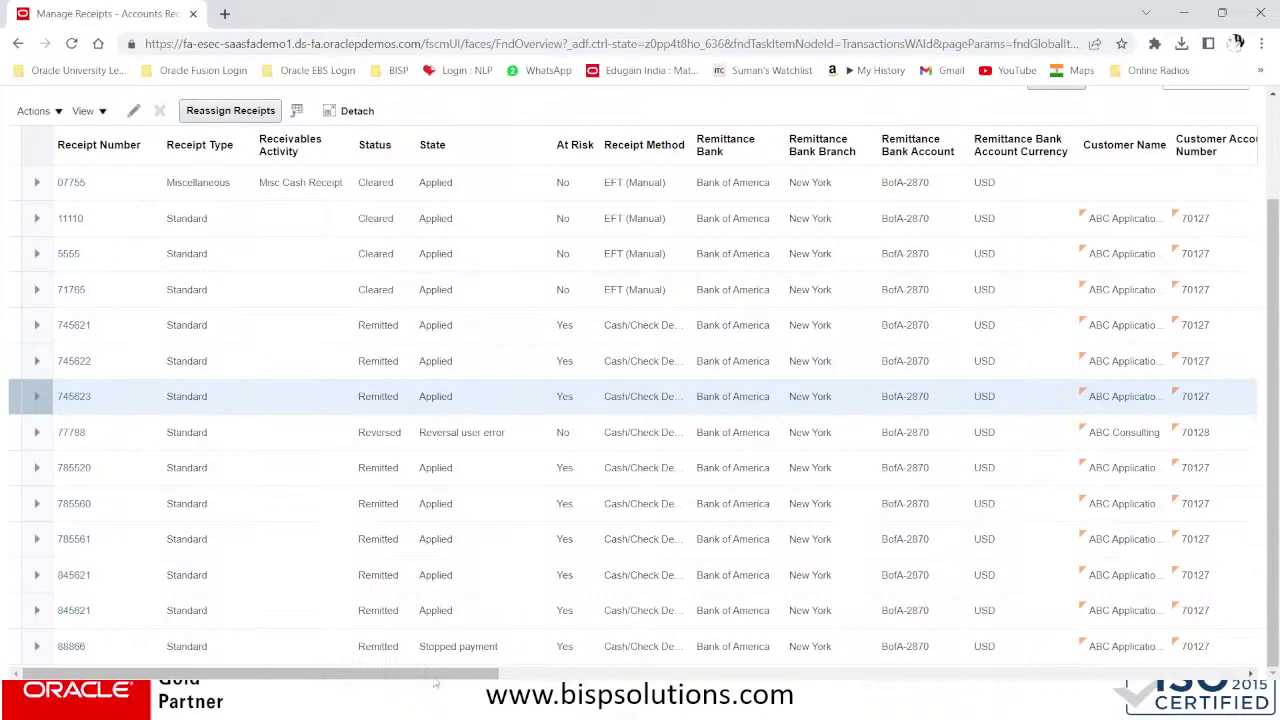
{"action": "left_click_drag", "start_coordinate": [435, 680], "coordinate": [904, 683]}
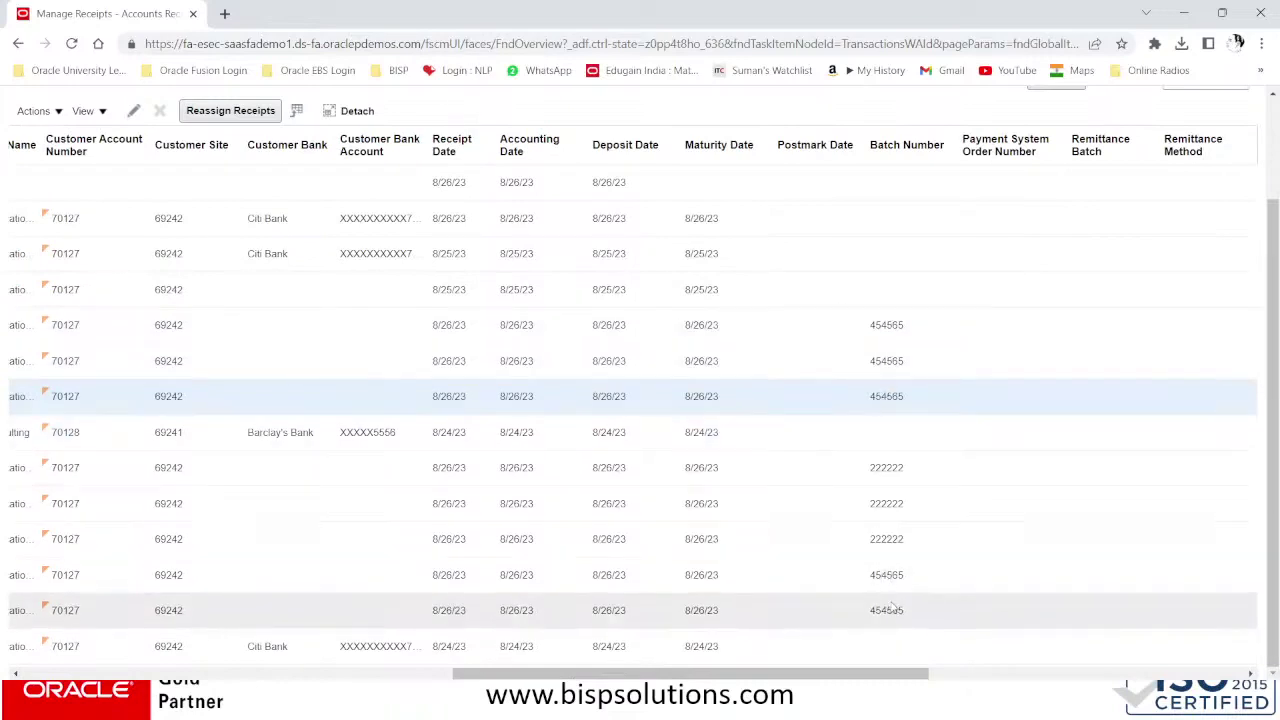
{"action": "key", "text": "alt+Tab"}
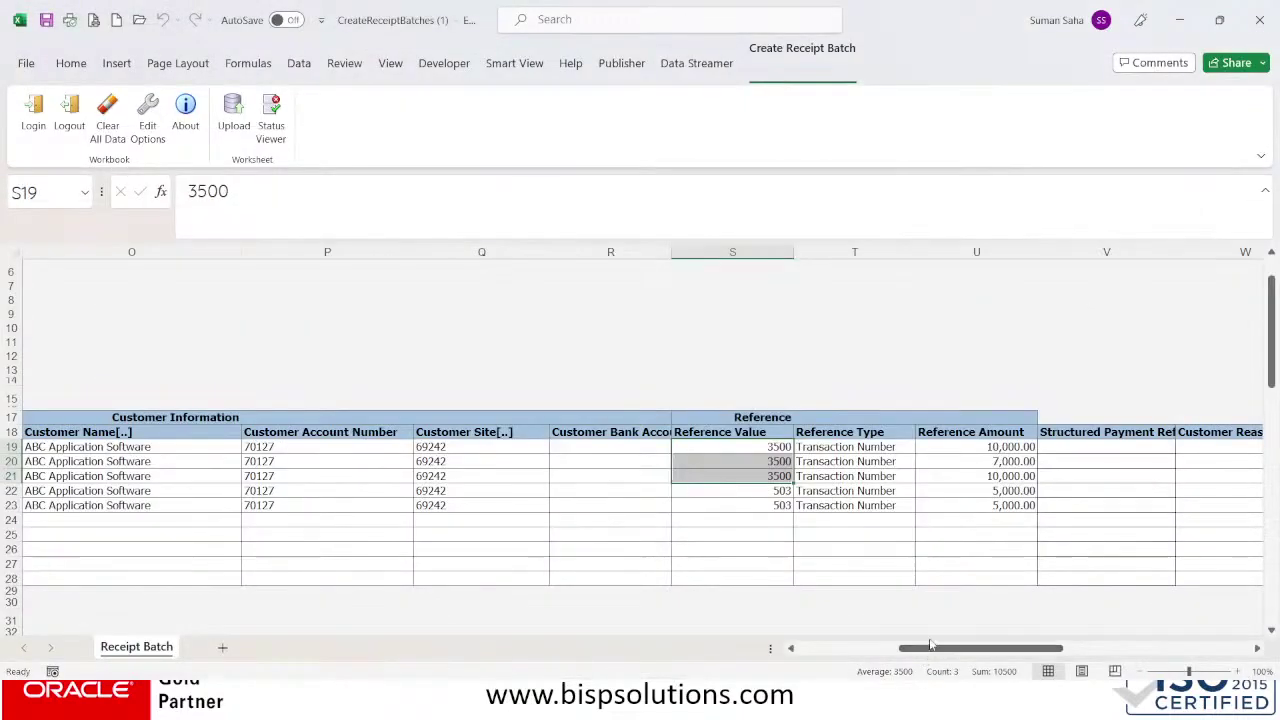
{"action": "left_click_drag", "start_coordinate": [930, 645], "coordinate": [838, 648]}
{"action": "left_click", "coordinate": [333, 317]}
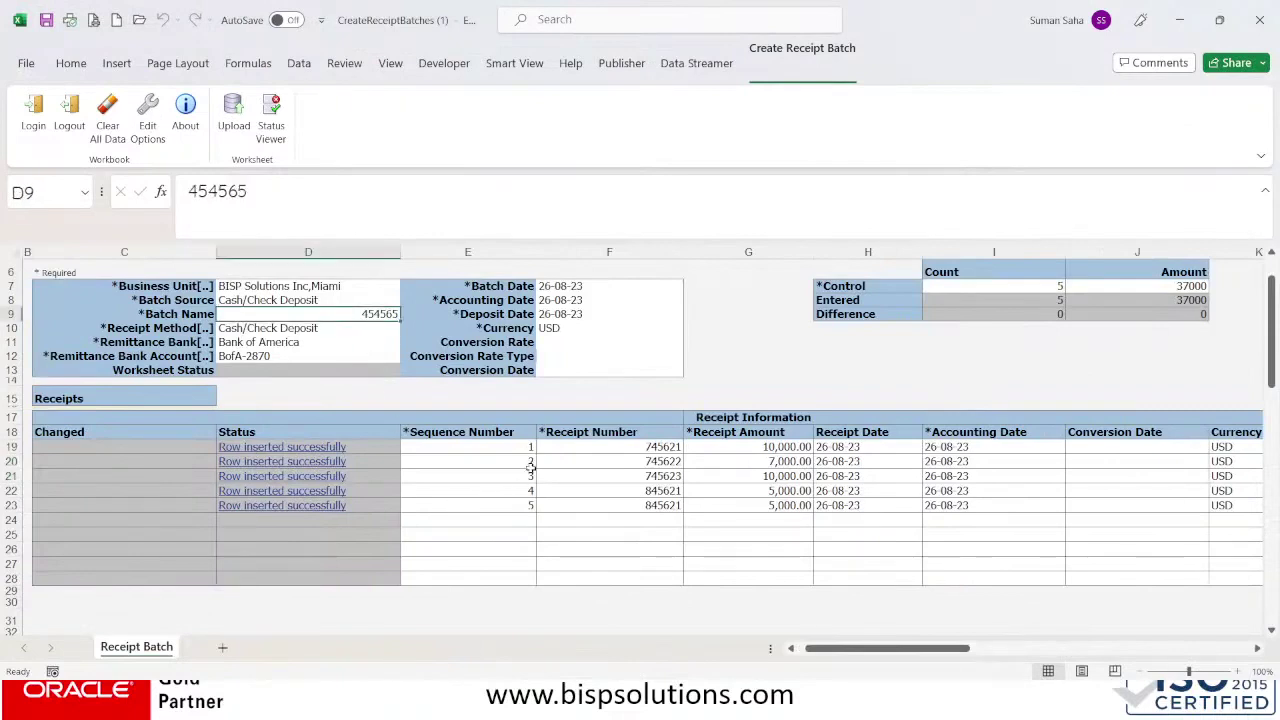
{"action": "left_click_drag", "start_coordinate": [513, 449], "coordinate": [514, 506]}
{"action": "left_click_drag", "start_coordinate": [600, 446], "coordinate": [597, 507]}
{"action": "key", "text": "alt+Tab"}
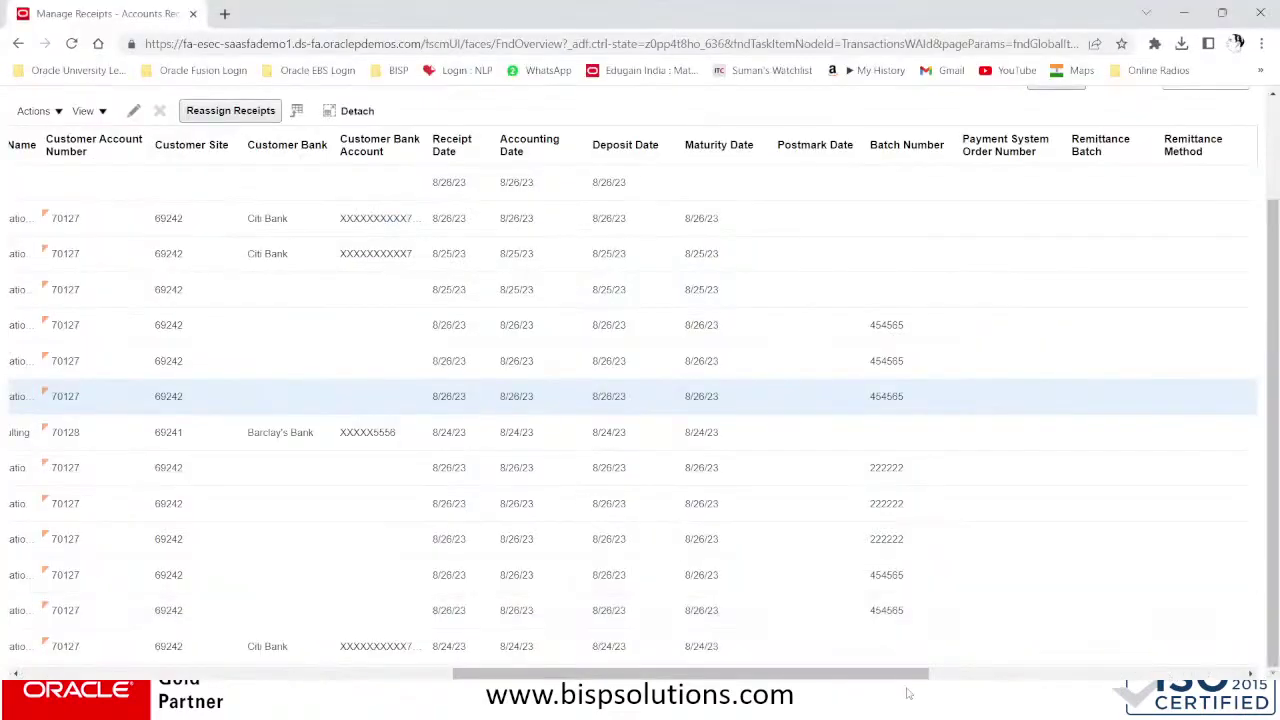
{"action": "left_click_drag", "start_coordinate": [906, 674], "coordinate": [277, 667]}
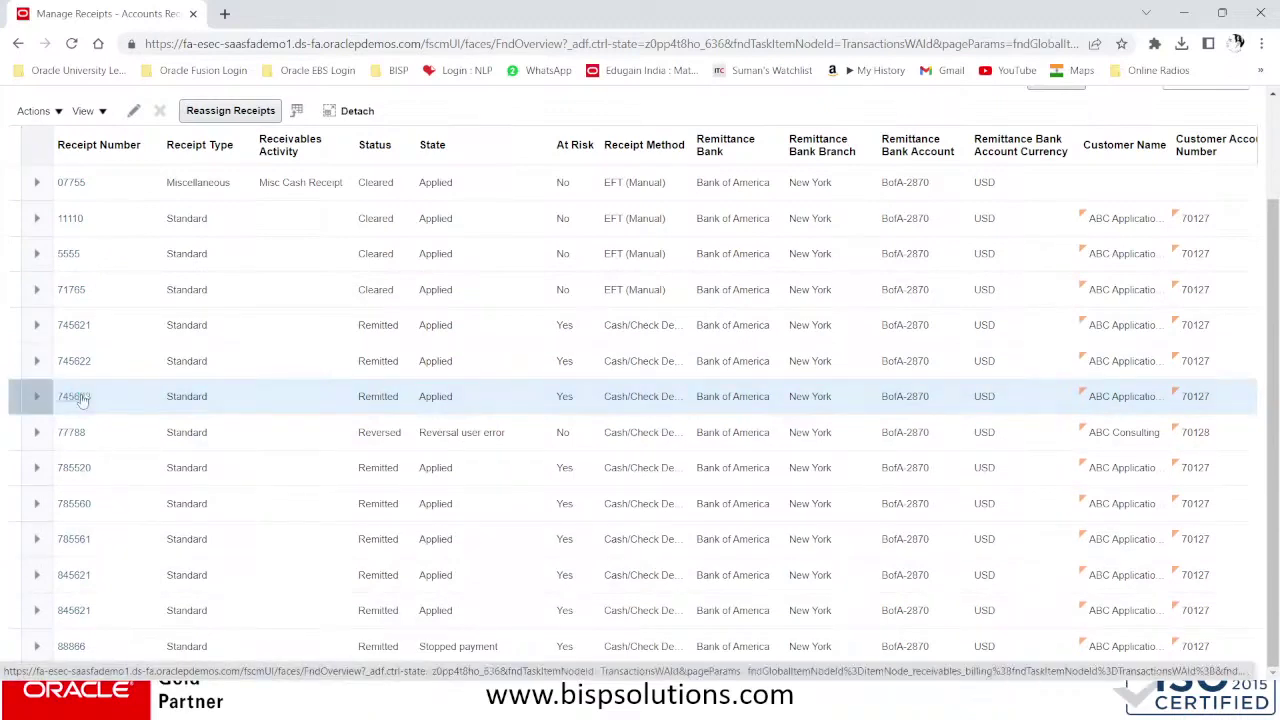
{"action": "left_click", "coordinate": [82, 398]}
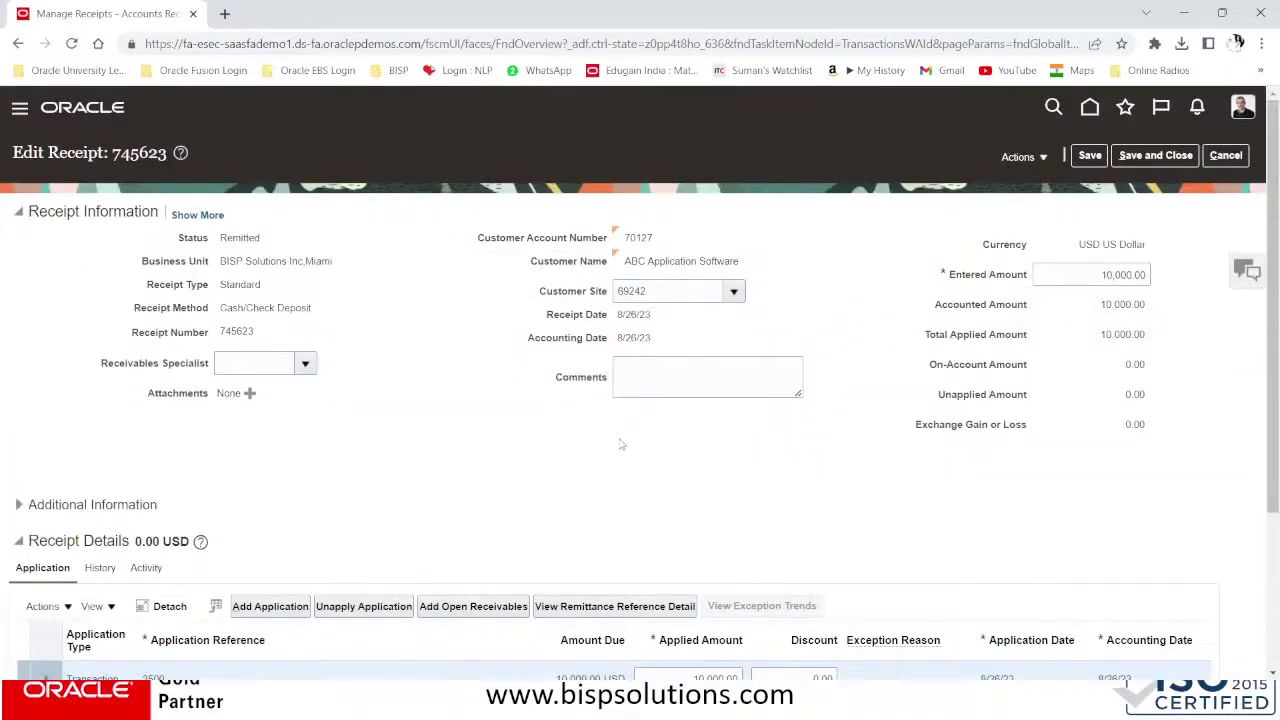
{"action": "scroll", "coordinate": [620, 444], "scroll_direction": "down", "scroll_amount": 2}
{"action": "scroll", "coordinate": [620, 444], "scroll_direction": "up", "scroll_amount": 2}
{"action": "left_click", "coordinate": [1165, 156]}
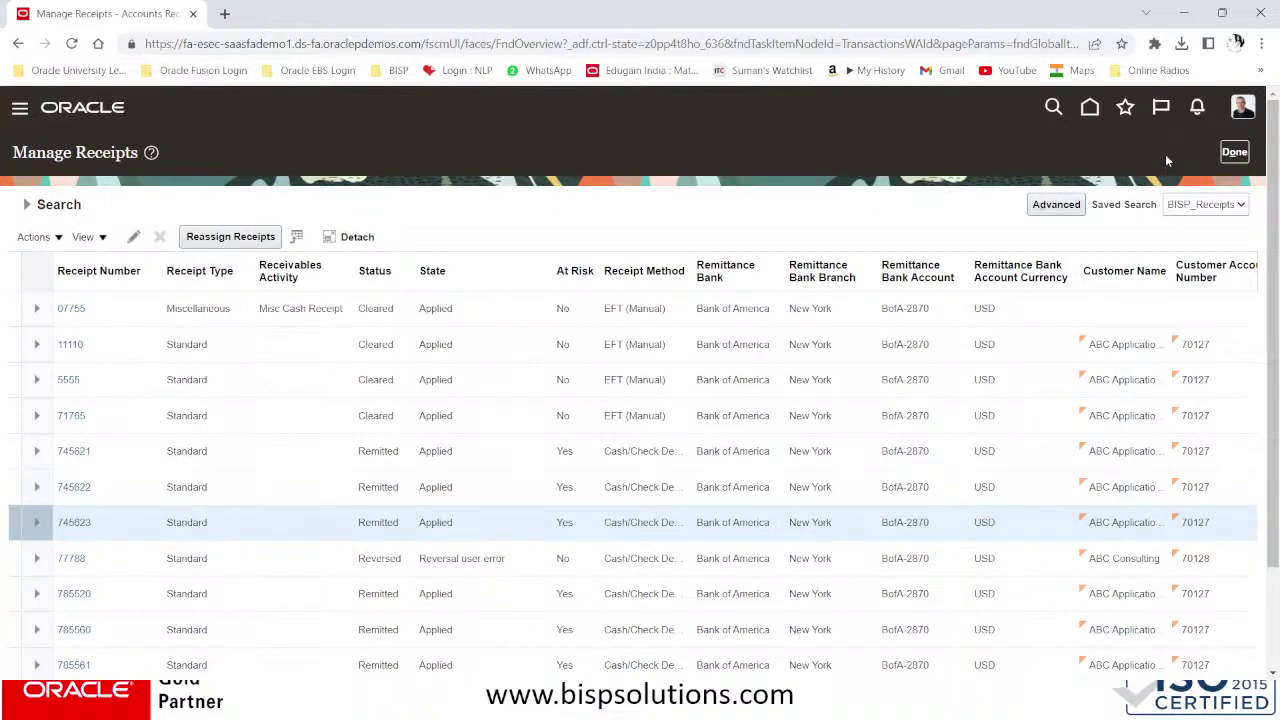
Step: Switch to the PowerPoint slide show and advance to the closing Thank you slide
{"action": "key", "text": "alt+Tab"}
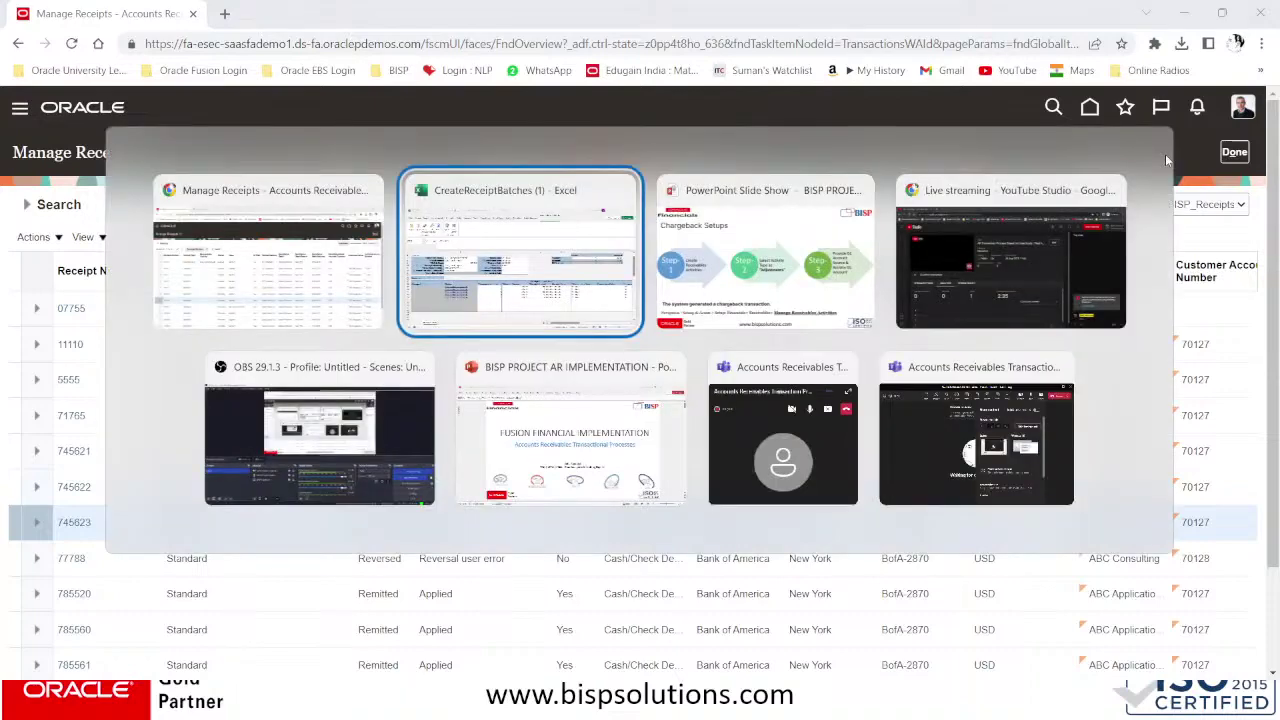
{"action": "key", "text": "alt+Tab"}
{"action": "key", "text": "Right"}
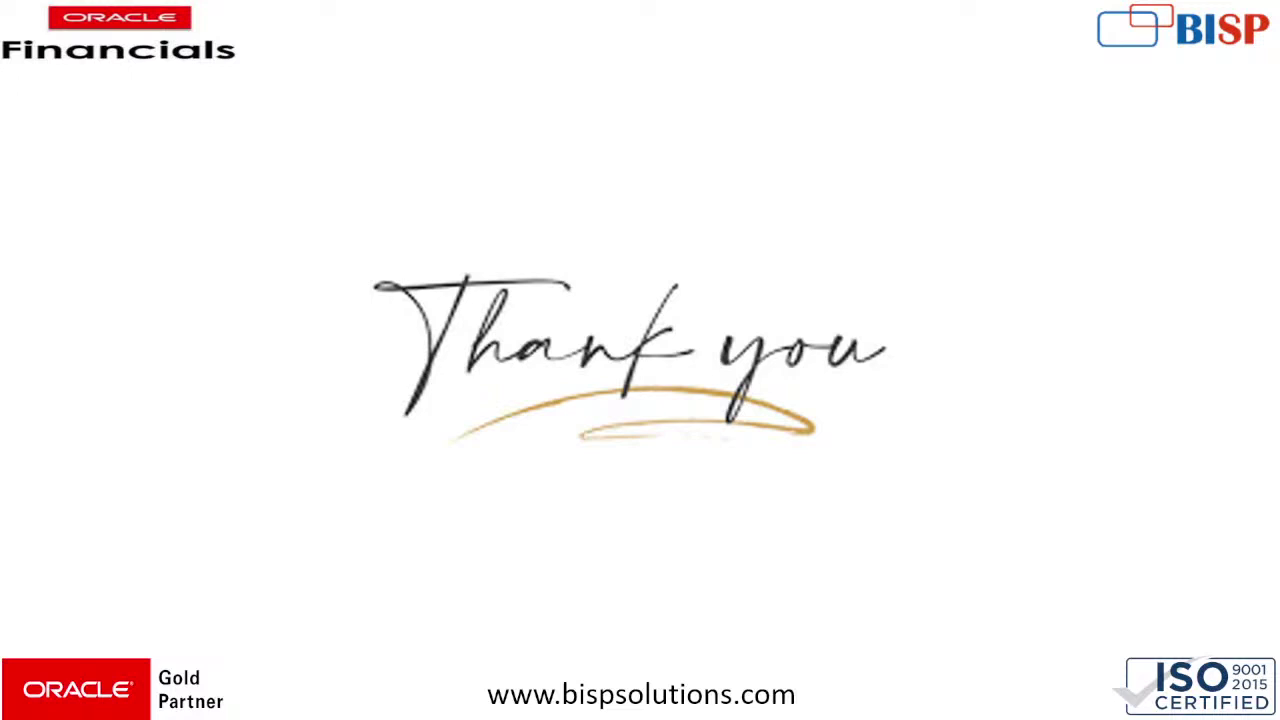
{"action": "key", "text": "alt+Tab"}
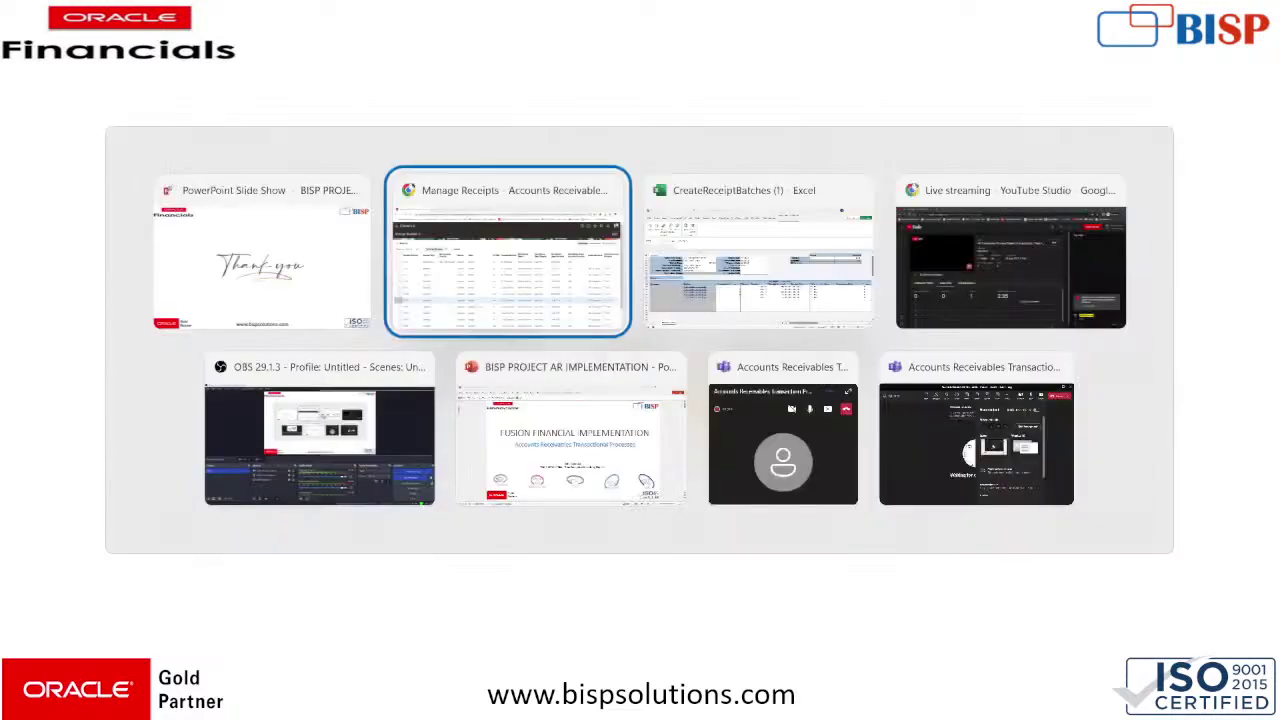
Step: Bring the YouTube Studio live streaming page forward and copy a screenshot of the stream area
{"action": "key", "text": "alt+Tab"}
{"action": "key", "text": "alt+Tab"}
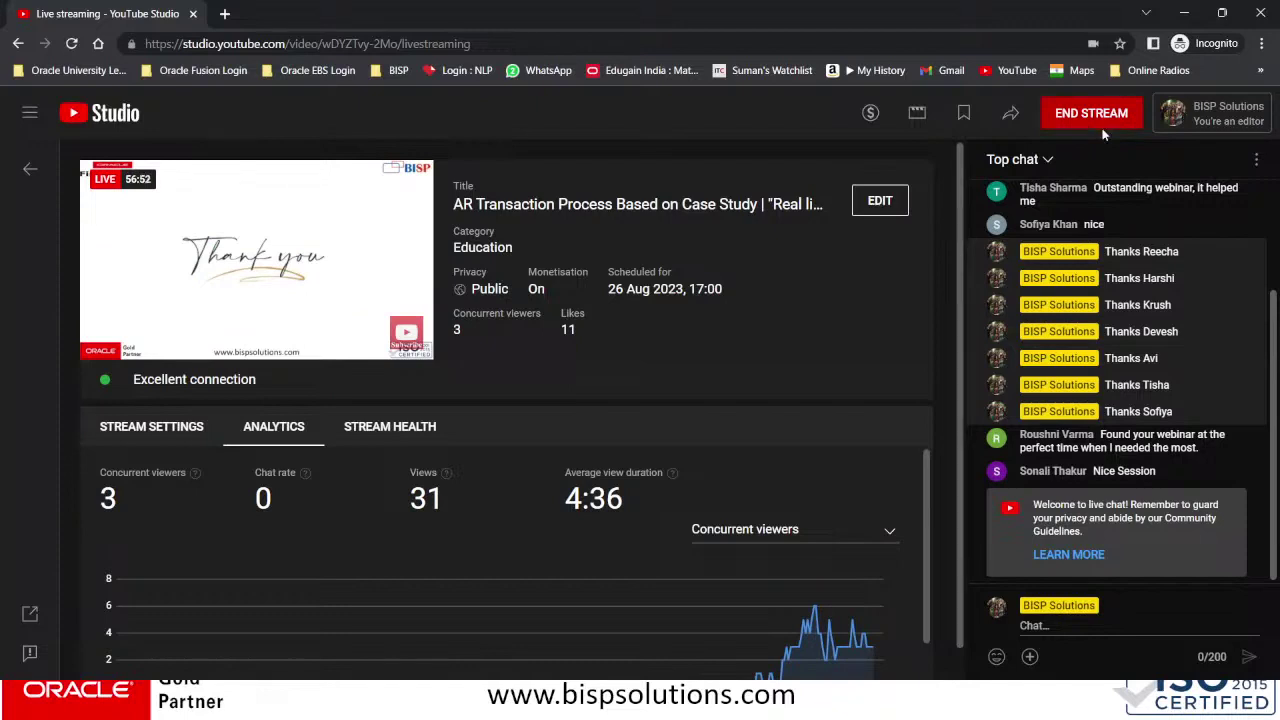
{"action": "key", "text": "Print"}
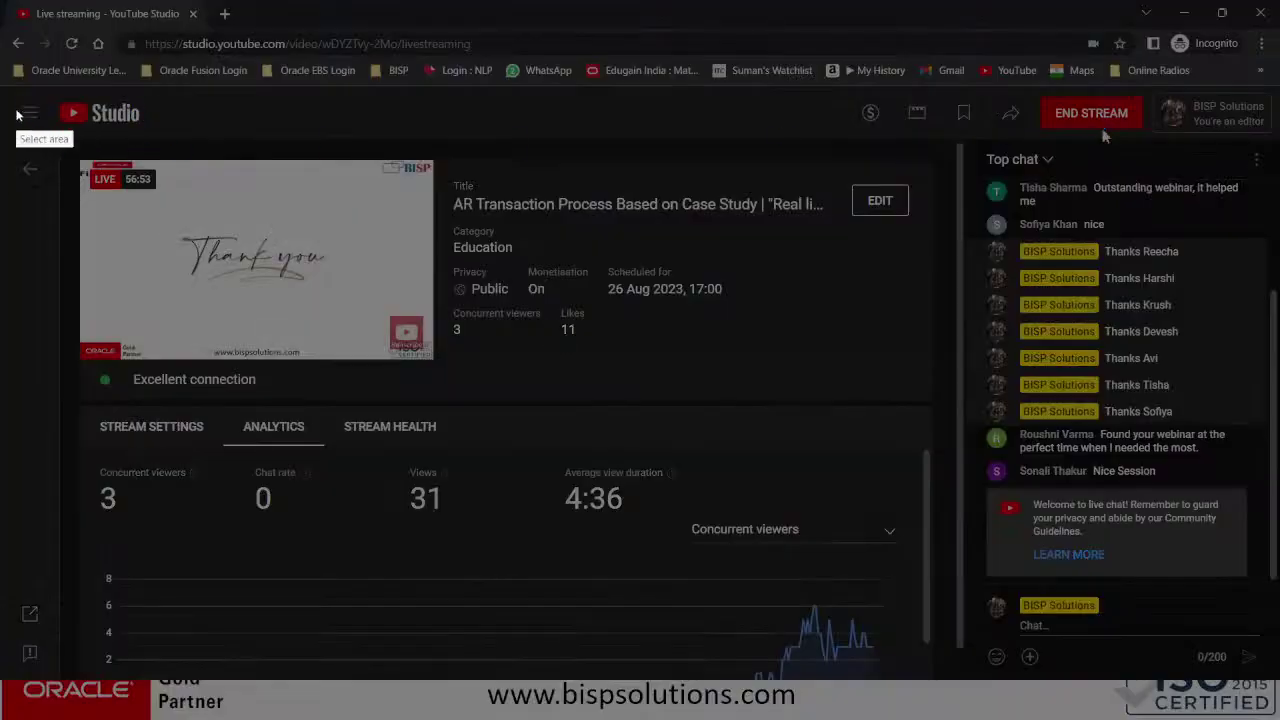
{"action": "mouse_move", "coordinate": [1, 86]}
{"action": "left_mouse_down"}
{"action": "mouse_move", "coordinate": [40, 135]}
{"action": "mouse_move", "coordinate": [1279, 654]}
{"action": "mouse_move", "coordinate": [1279, 678]}
{"action": "left_mouse_up"}
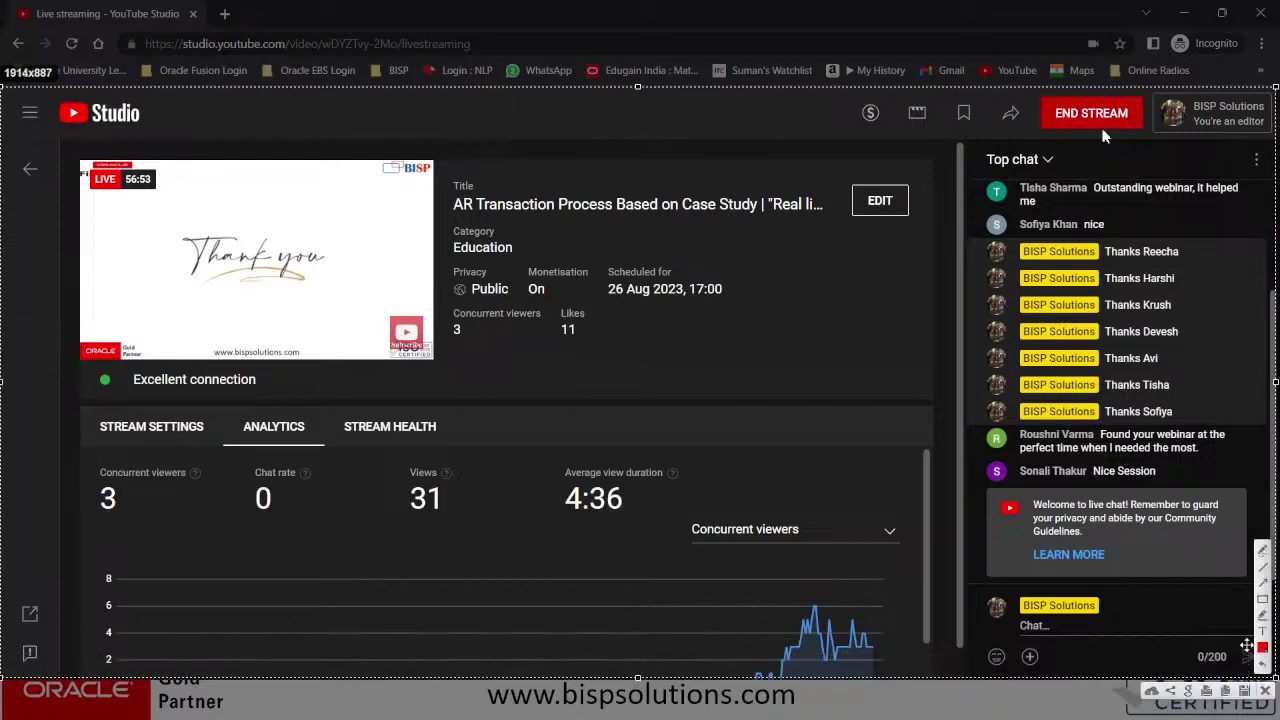
{"action": "left_click", "coordinate": [1225, 690]}
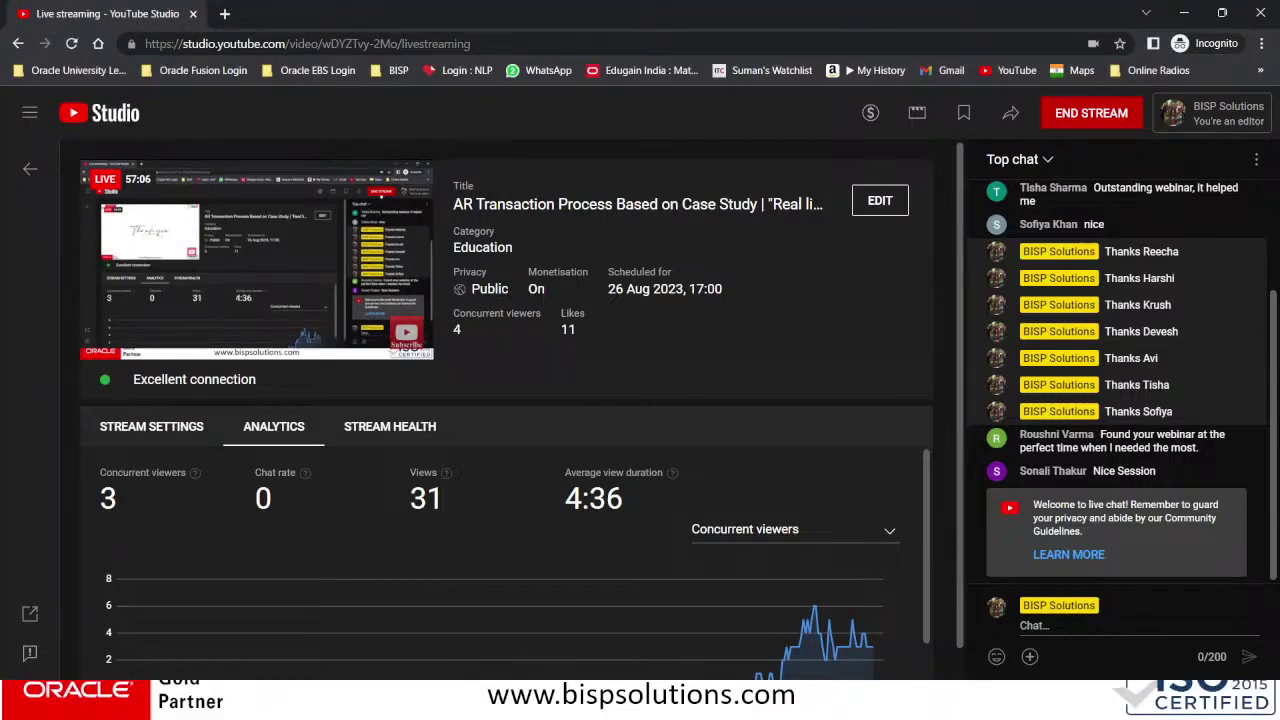
Step: Capture the stream page again, save it as an image, and scroll the live chat
{"action": "key", "text": "Print"}
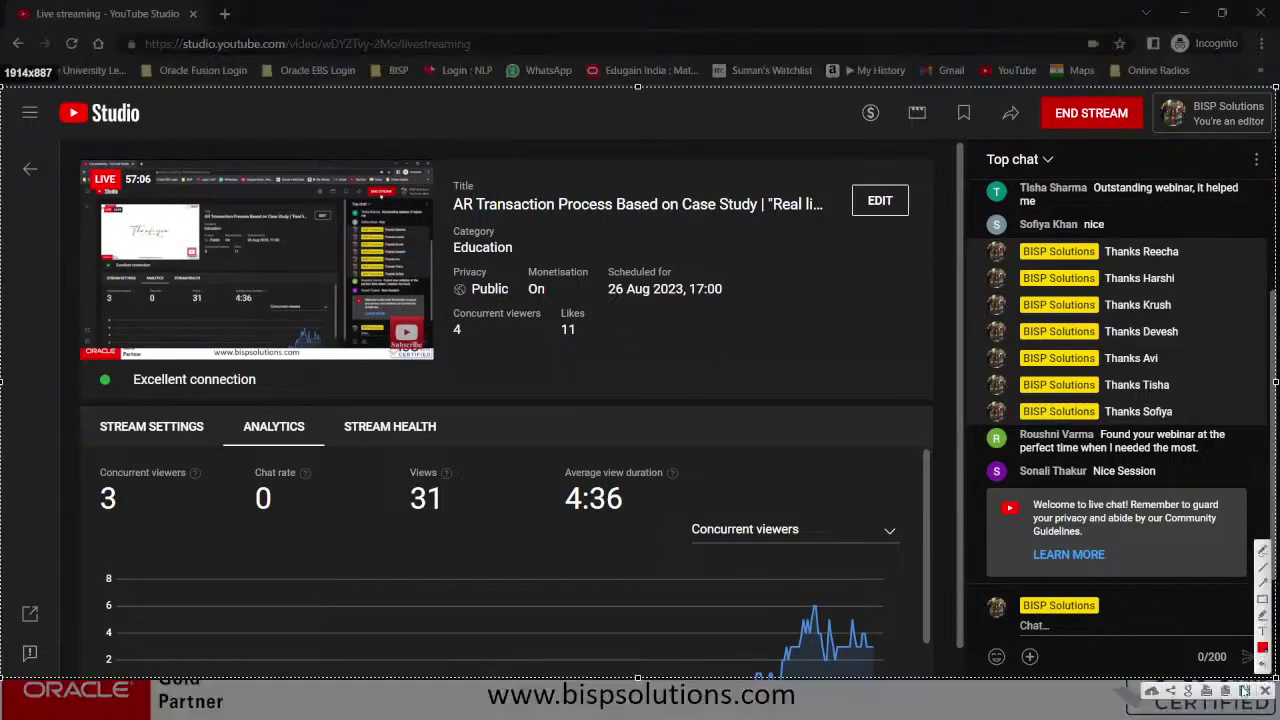
{"action": "left_click", "coordinate": [1244, 690]}
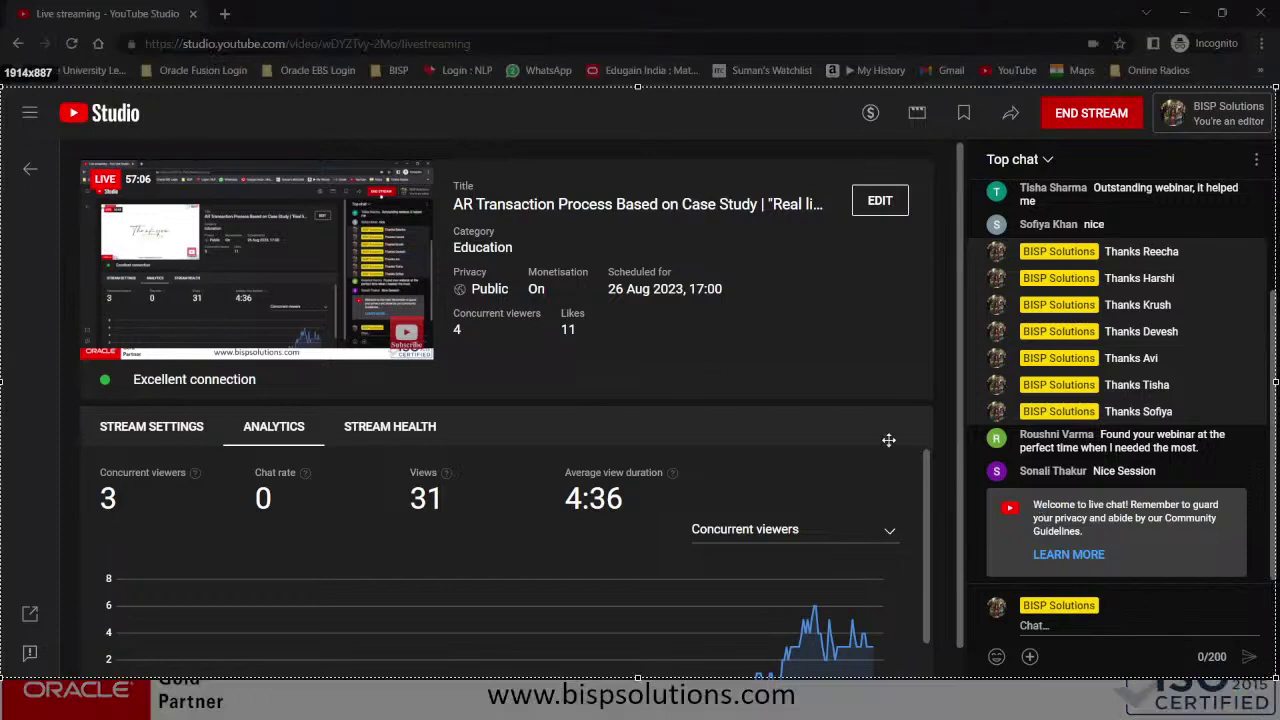
{"action": "left_click", "coordinate": [449, 304]}
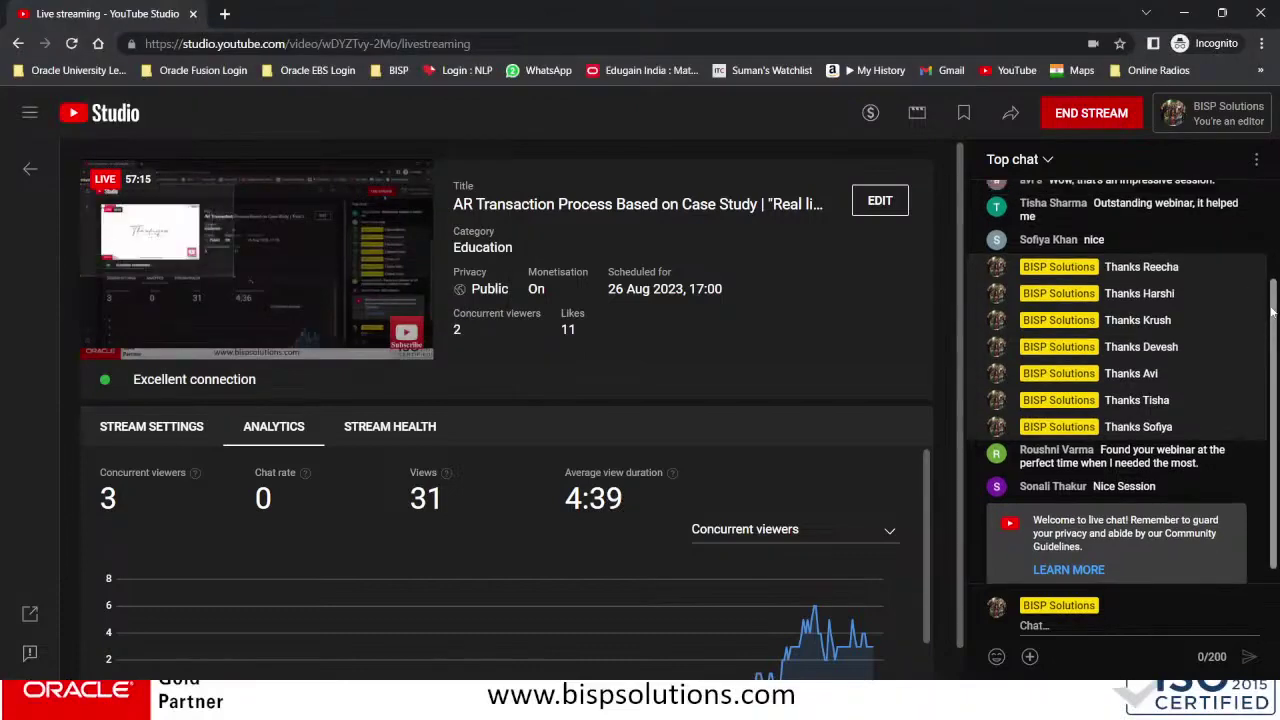
{"action": "left_click_drag", "start_coordinate": [1274, 330], "coordinate": [1276, 213]}
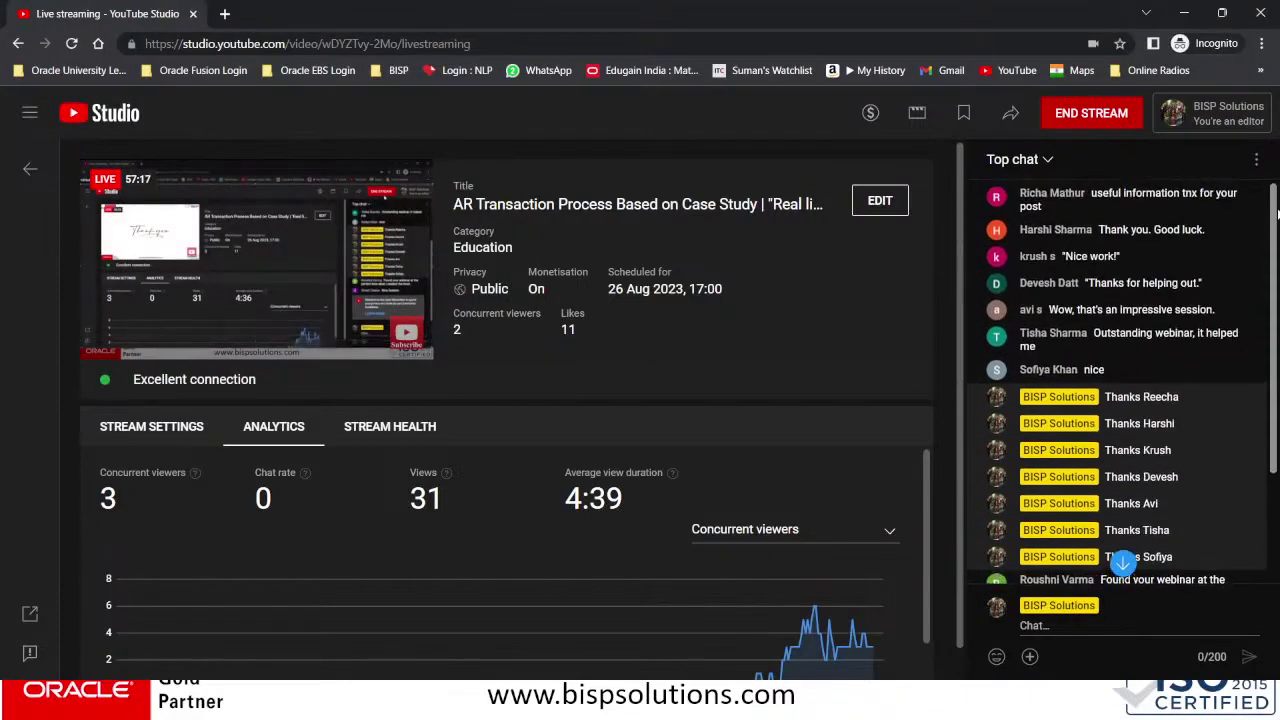